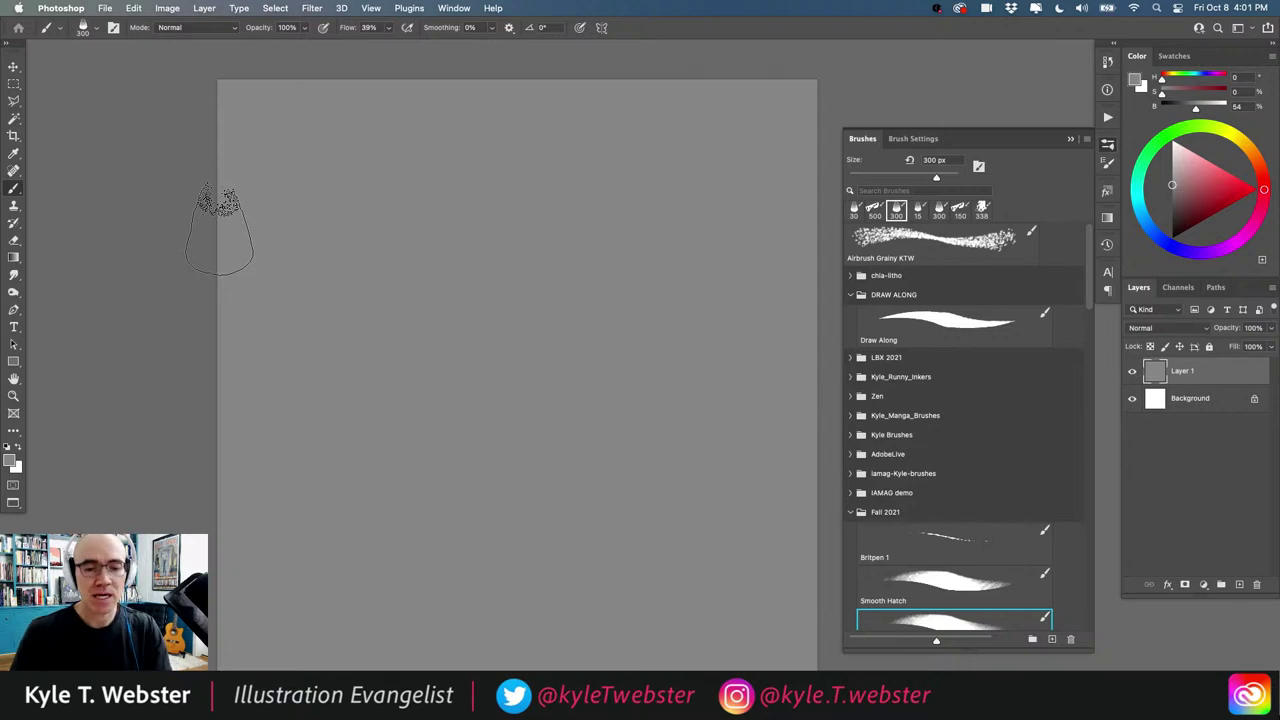
Step: Look through the Fall 2021 brush group and the brush import and export options
key(super+z)
drag(1090, 262, 1088, 303)
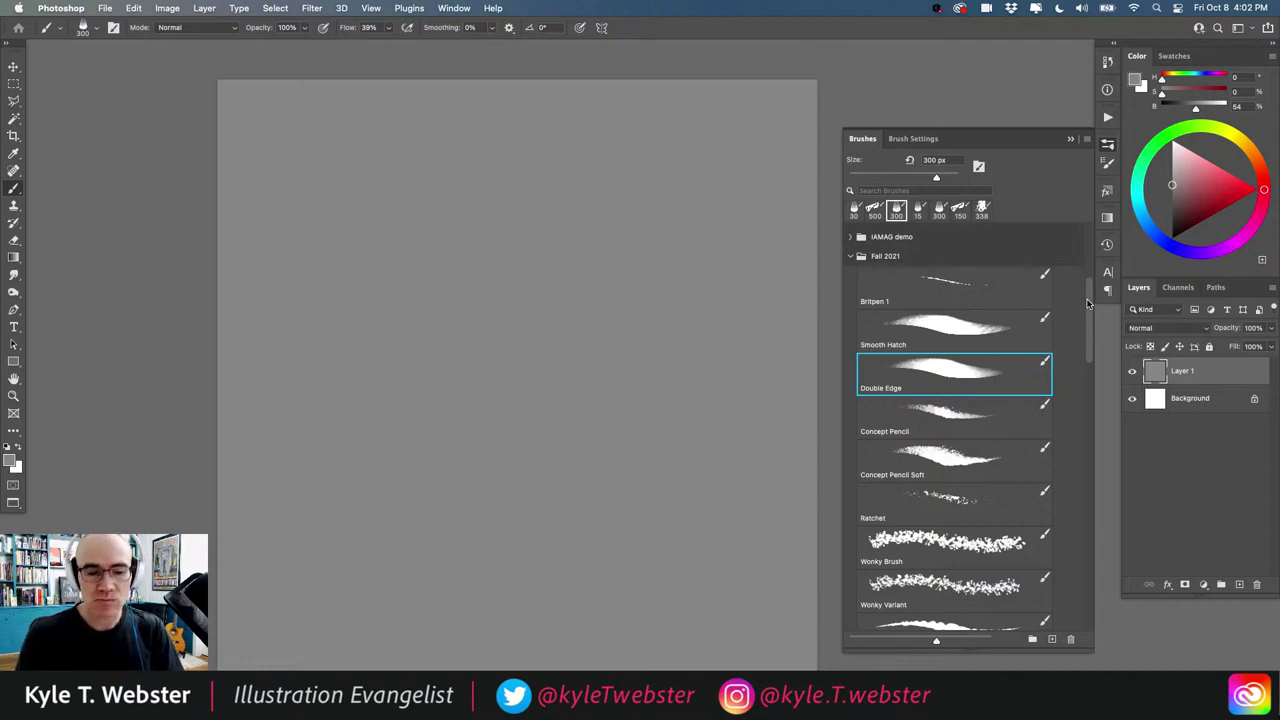
click(1088, 141)
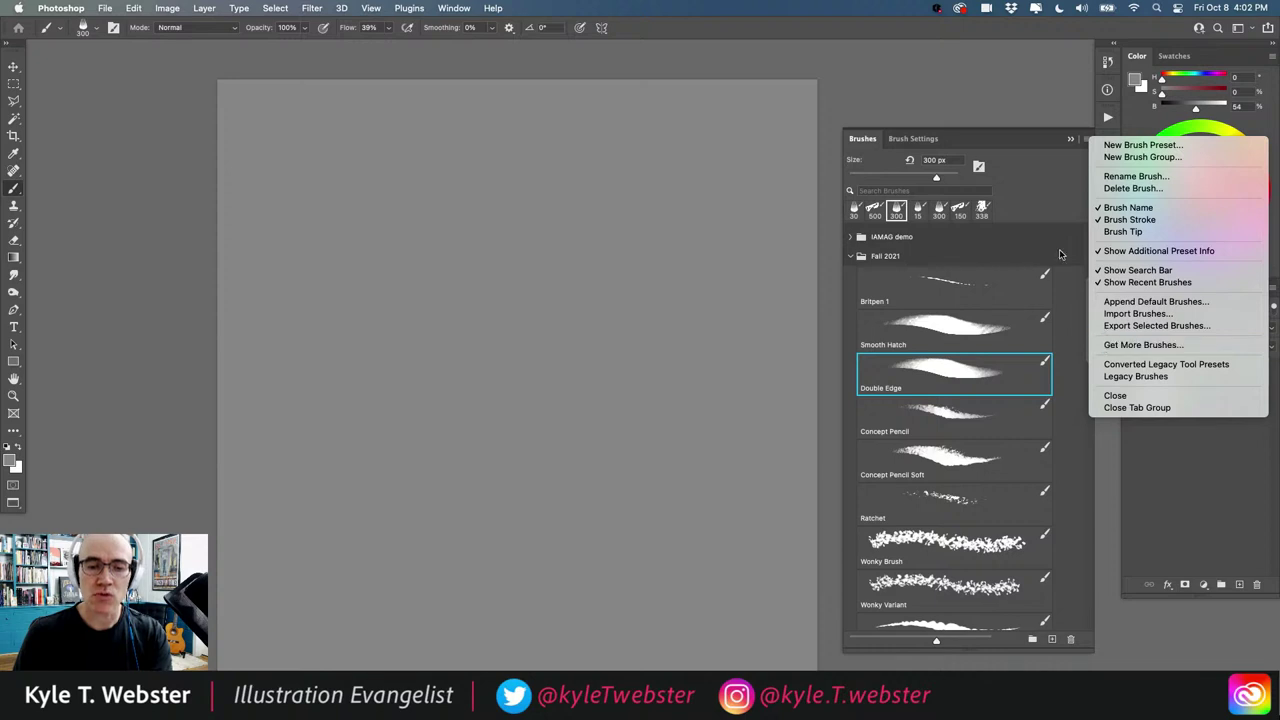
click(859, 88)
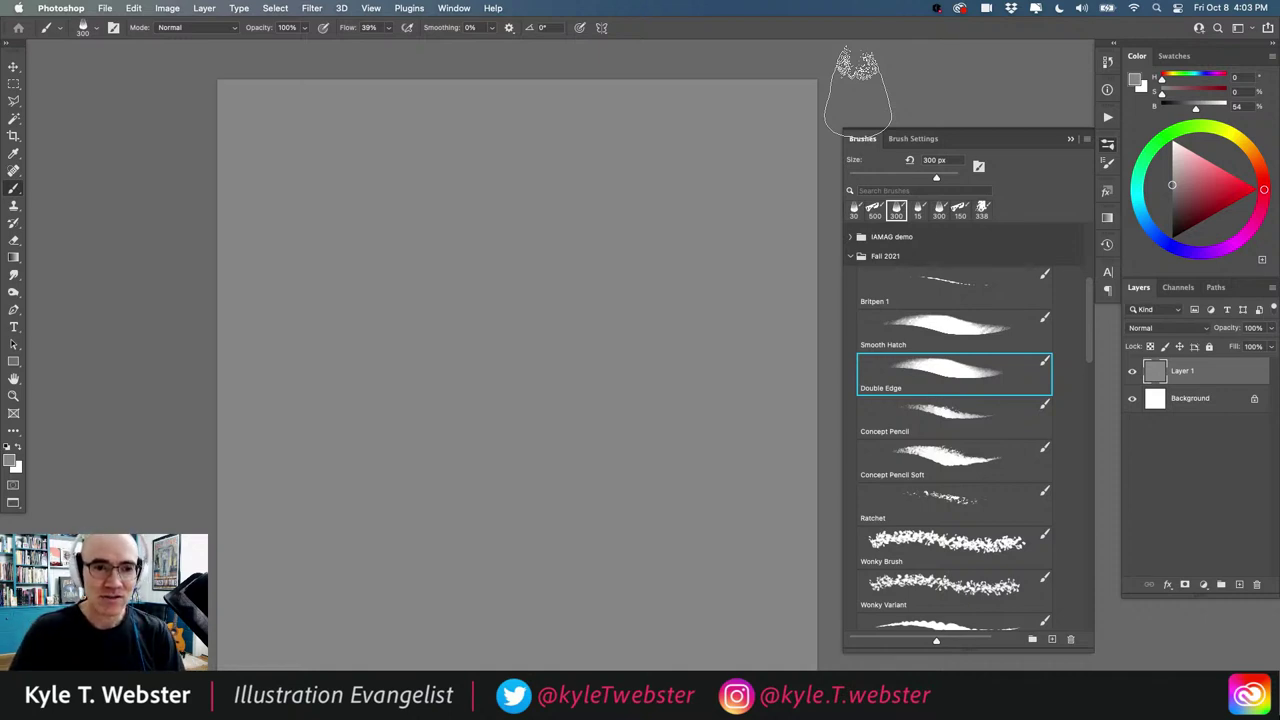
Step: Reset the foreground and background colours to the default black and white
drag(429, 331, 444, 329)
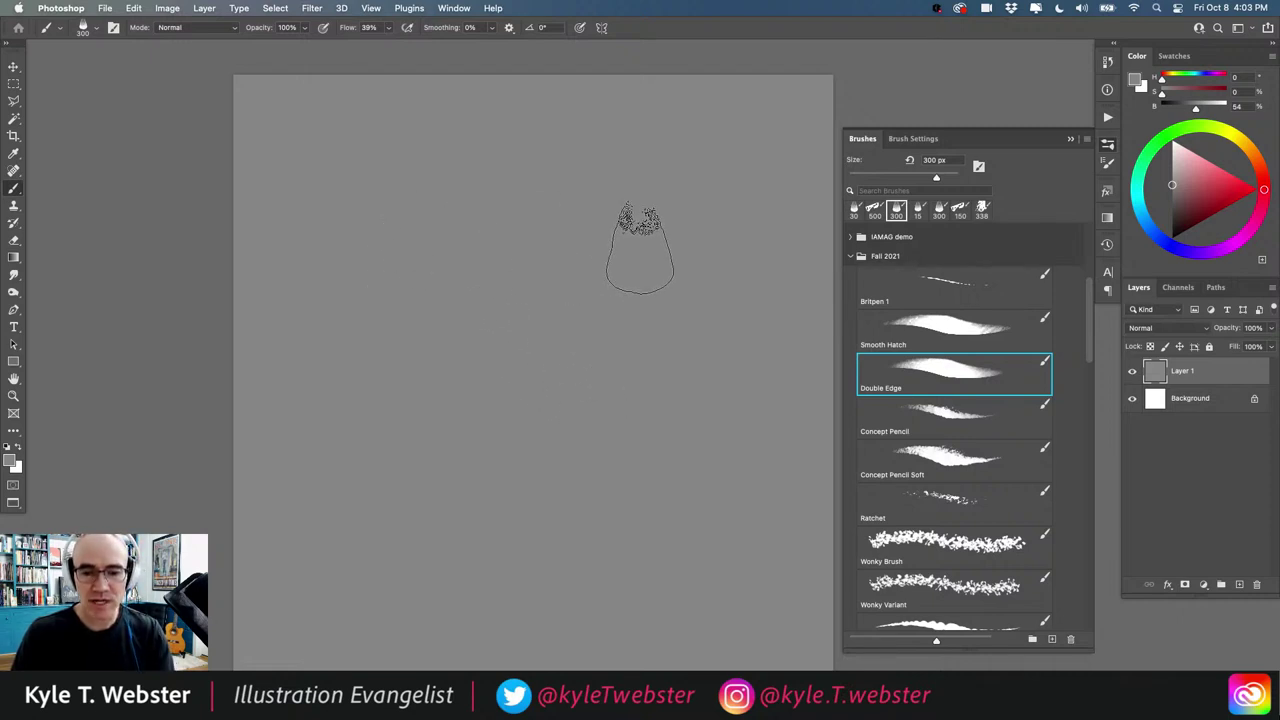
drag(1172, 185, 1172, 212)
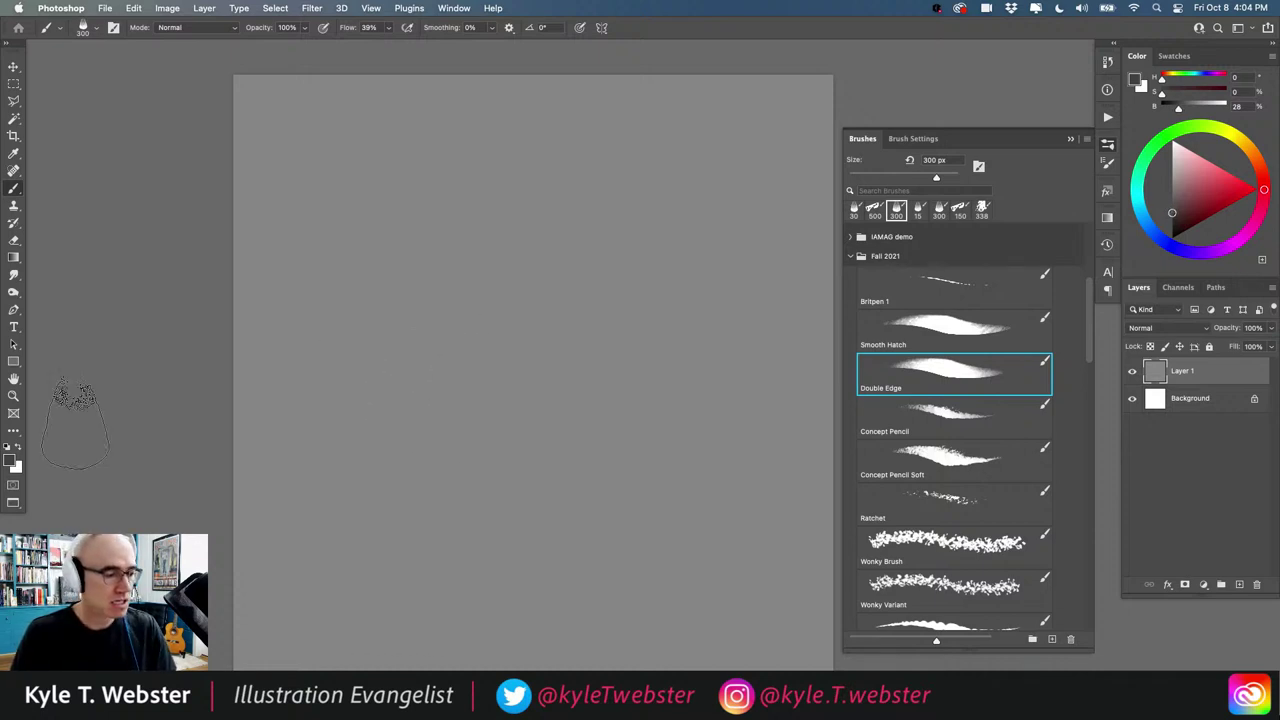
click(8, 447)
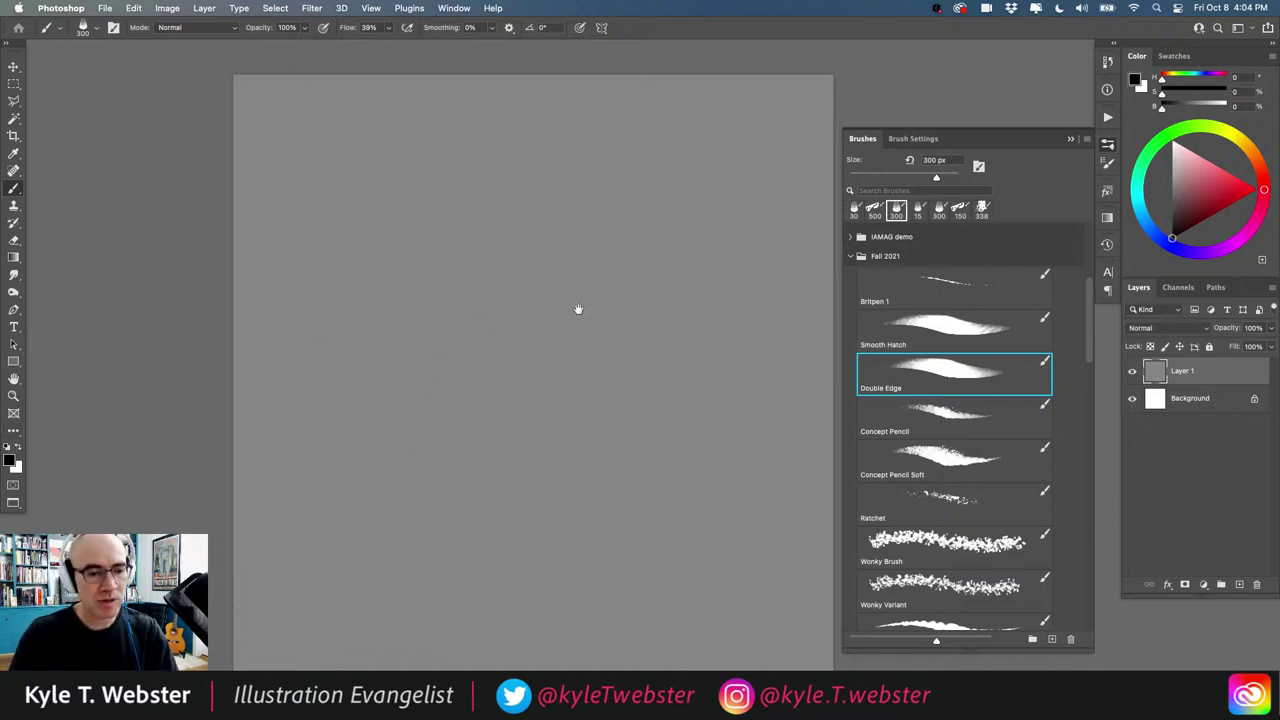
drag(577, 309, 552, 315)
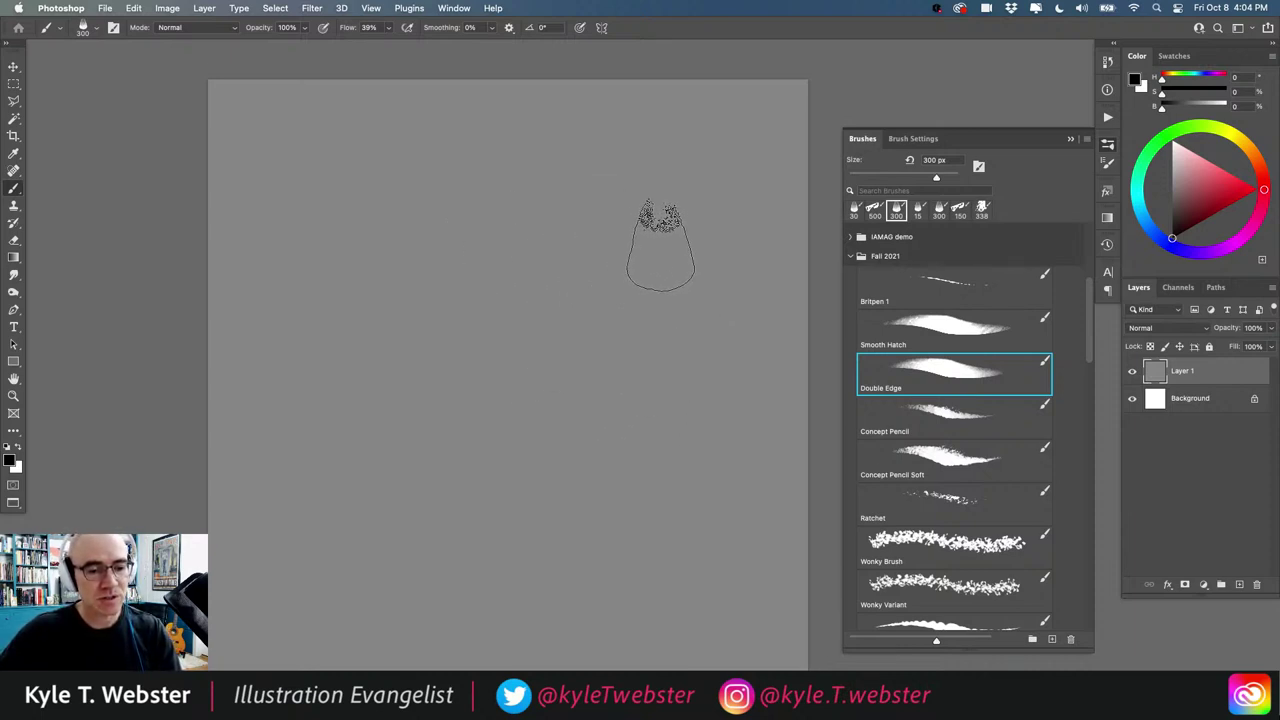
Step: Try several black test strokes with the 300 px Double Edge brush on the grey Layer 1
drag(655, 232, 556, 308)
drag(635, 200, 522, 264)
mouse_move(552, 405)
mouse_down()
mouse_move(455, 316)
mouse_move(440, 378)
mouse_move(360, 380)
mouse_up()
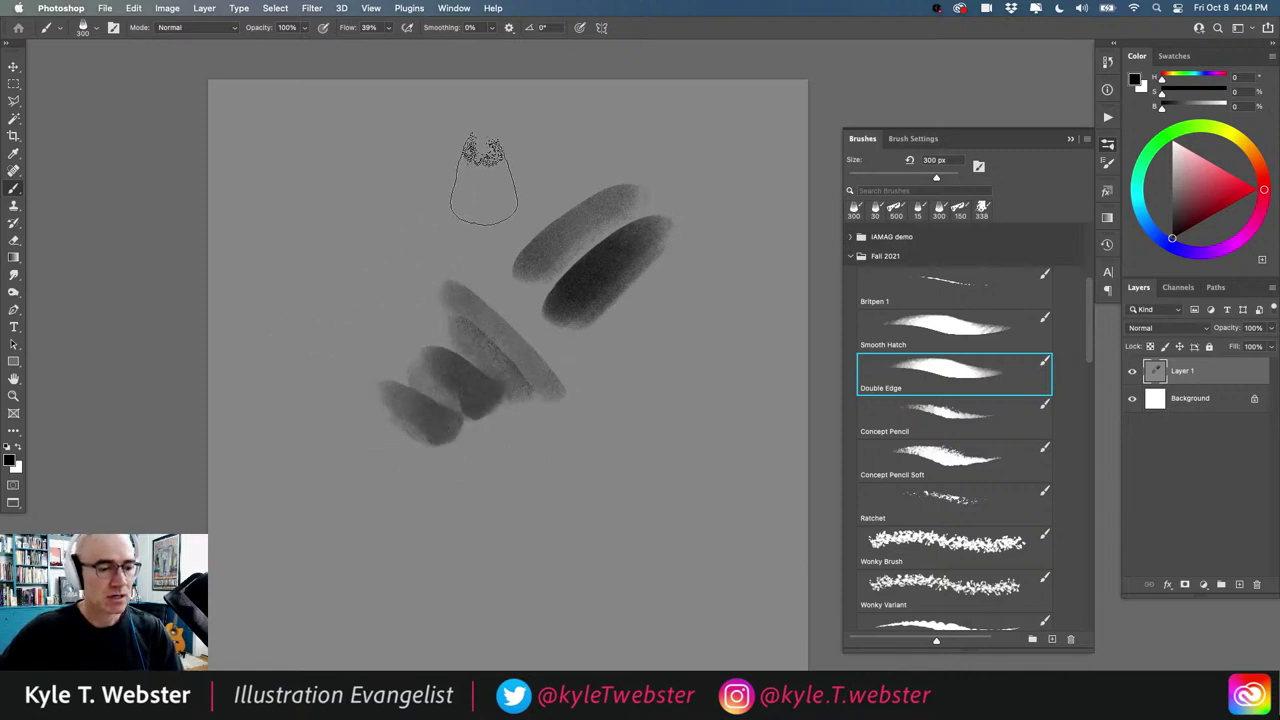
drag(486, 176, 360, 235)
mouse_move(440, 225)
mouse_down()
mouse_move(372, 275)
mouse_move(375, 335)
mouse_up()
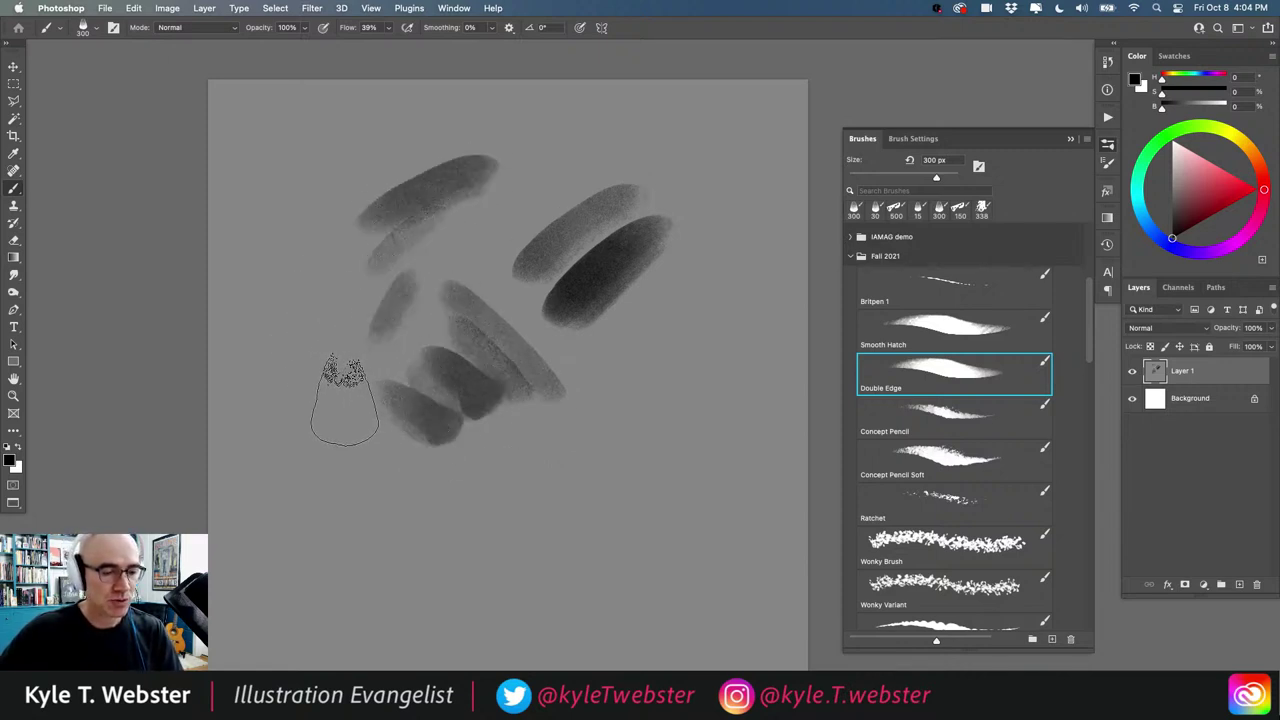
Step: Clear the entire contents of Layer 1 and deselect
key(super+a)
key(BackSpace)
key(super+d)
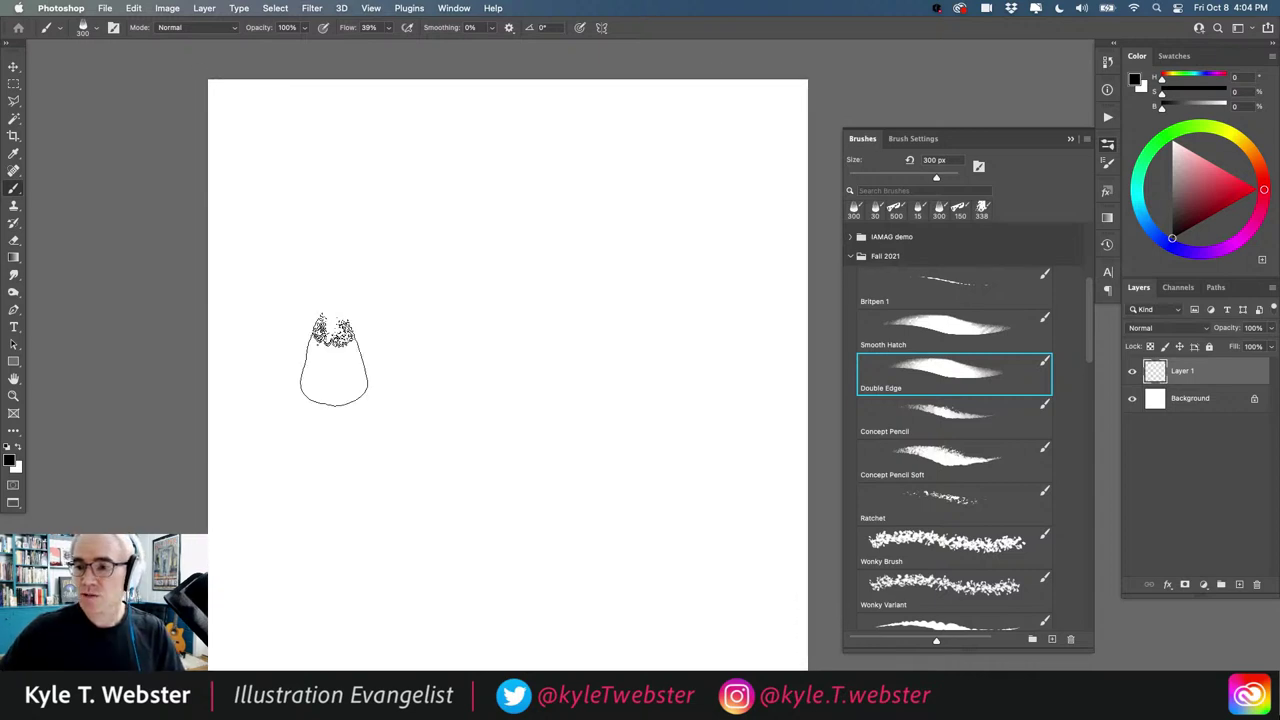
Step: Undo the clearing of Layer 1 and all the test strokes to restore the plain grey fill
key(super+z)
key(super+z)
key(super+z)
key(super+z)
key(super+z)
key(super+z)
key(super+z)
key(super+z)
key(super+z)
key(super+z)
key(super+z)
key(super+z)
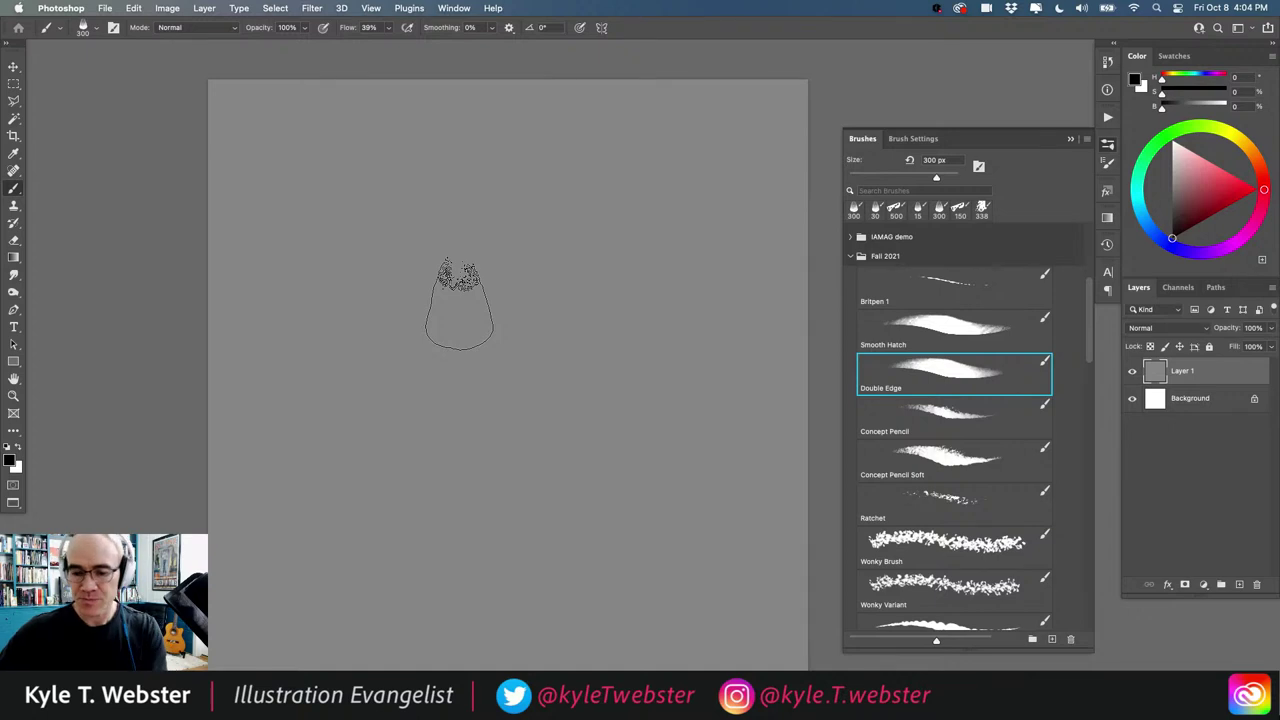
Step: Add a new layer above the grey layer and enlarge the Double Edge brush to 800 px
click(1239, 584)
key(bracketright)
key(bracketright)
key(bracketright)
key(bracketright)
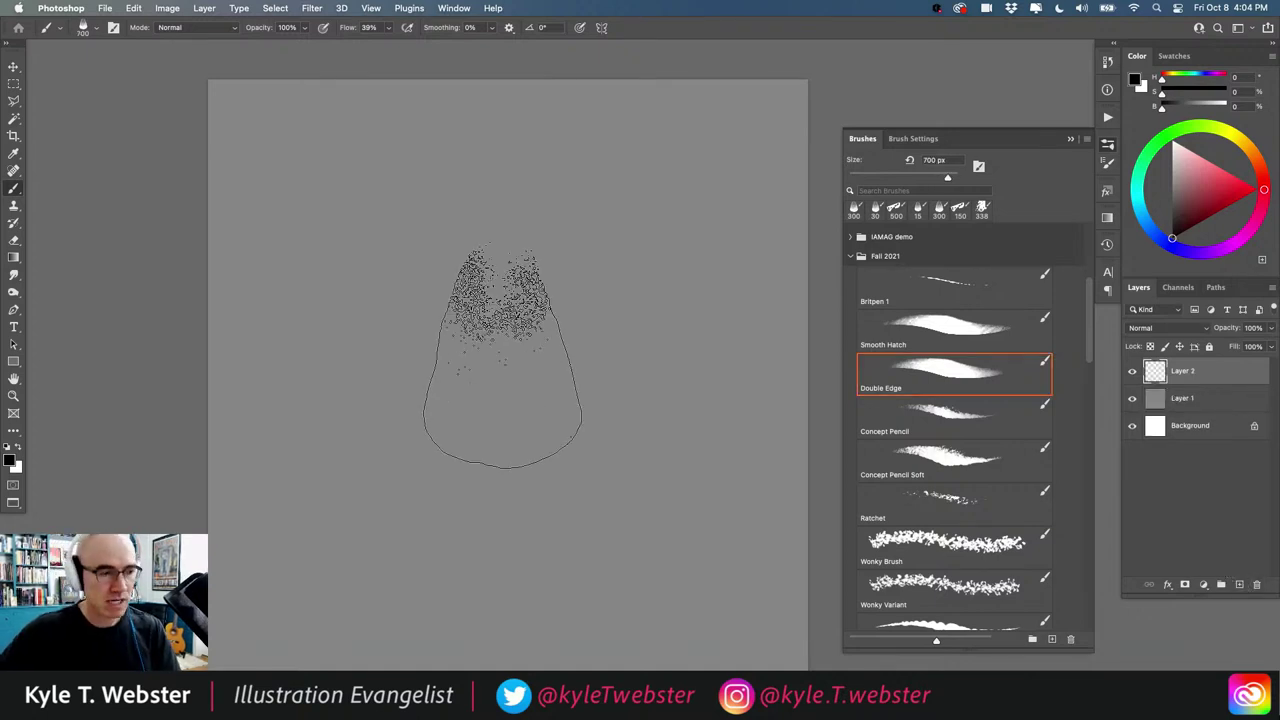
key(bracketright)
Step: Paint large overlapping black Double Edge strokes in varied directions across the canvas on Layer 2
drag(740, 262, 420, 215)
drag(600, 355, 445, 430)
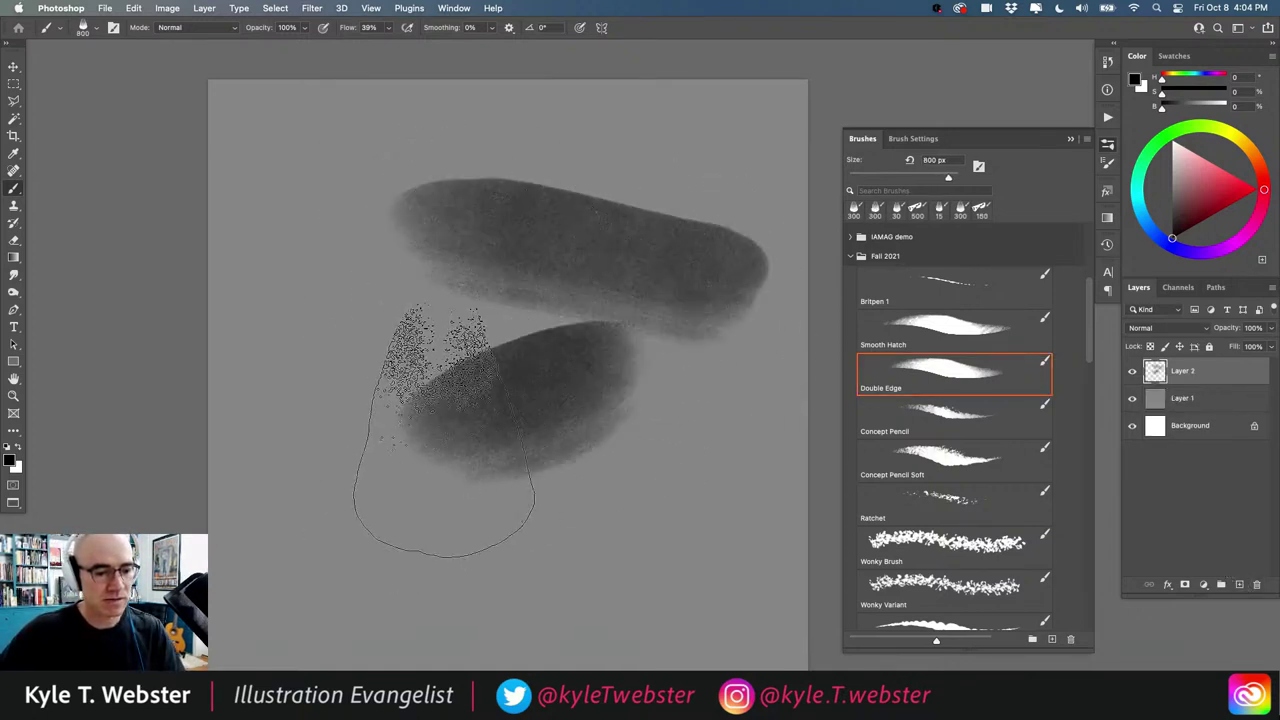
mouse_move(505, 303)
mouse_down()
mouse_move(322, 312)
mouse_move(385, 130)
mouse_up()
mouse_move(370, 285)
mouse_down()
mouse_move(325, 130)
mouse_move(262, 485)
mouse_up()
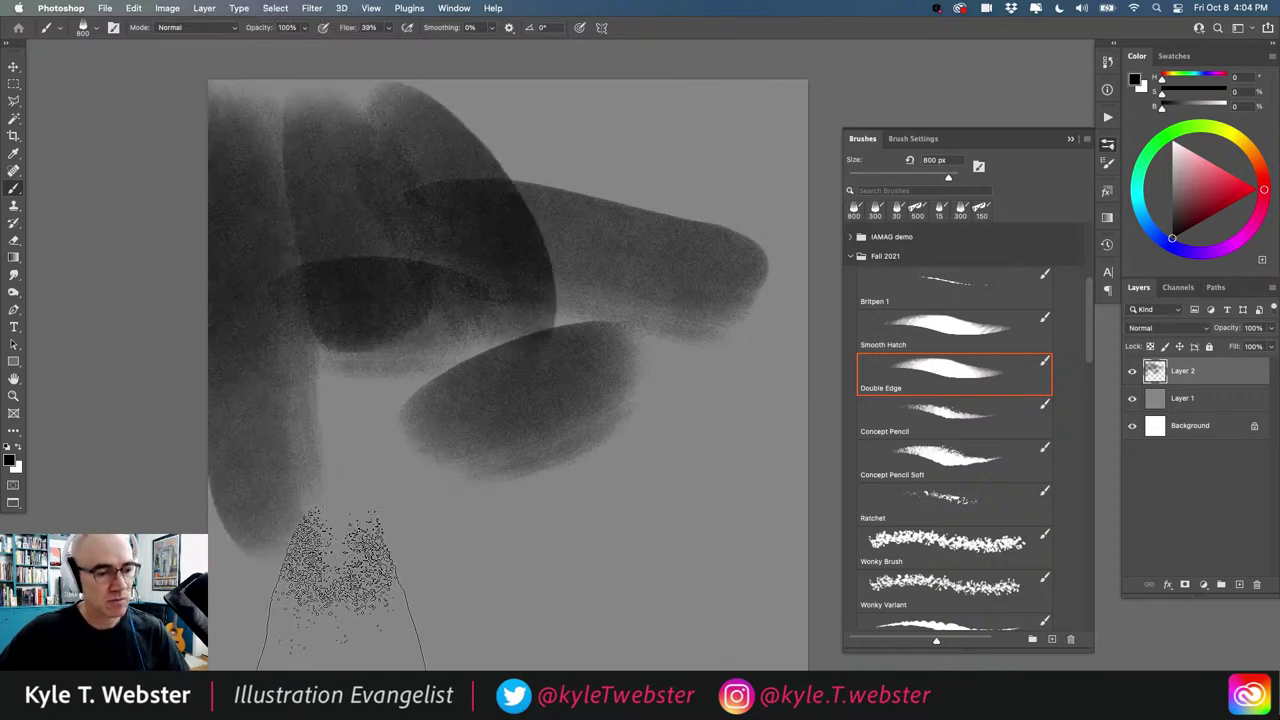
mouse_move(388, 425)
mouse_down()
mouse_move(458, 530)
mouse_move(500, 475)
mouse_up()
drag(575, 385, 620, 490)
drag(660, 375, 745, 370)
drag(775, 115, 630, 90)
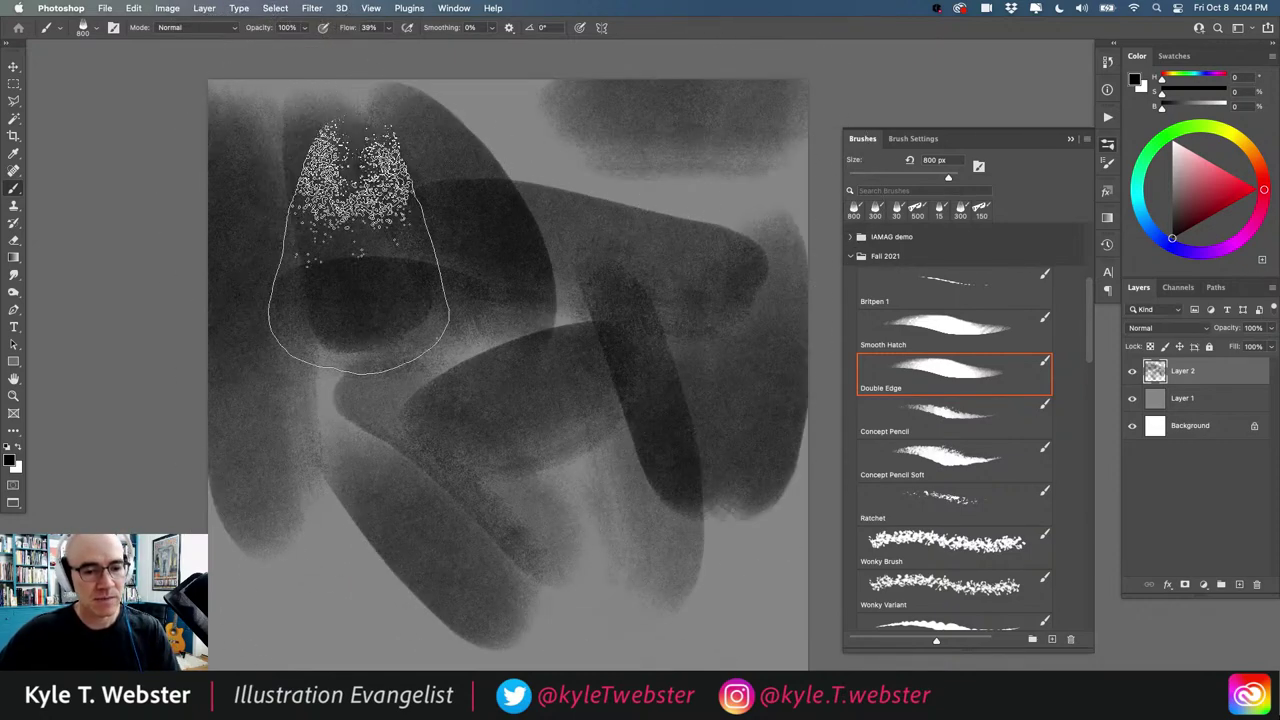
Step: Layer broad black strokes over the whole canvas with the Smooth Hatch brush at 800 px
click(932, 328)
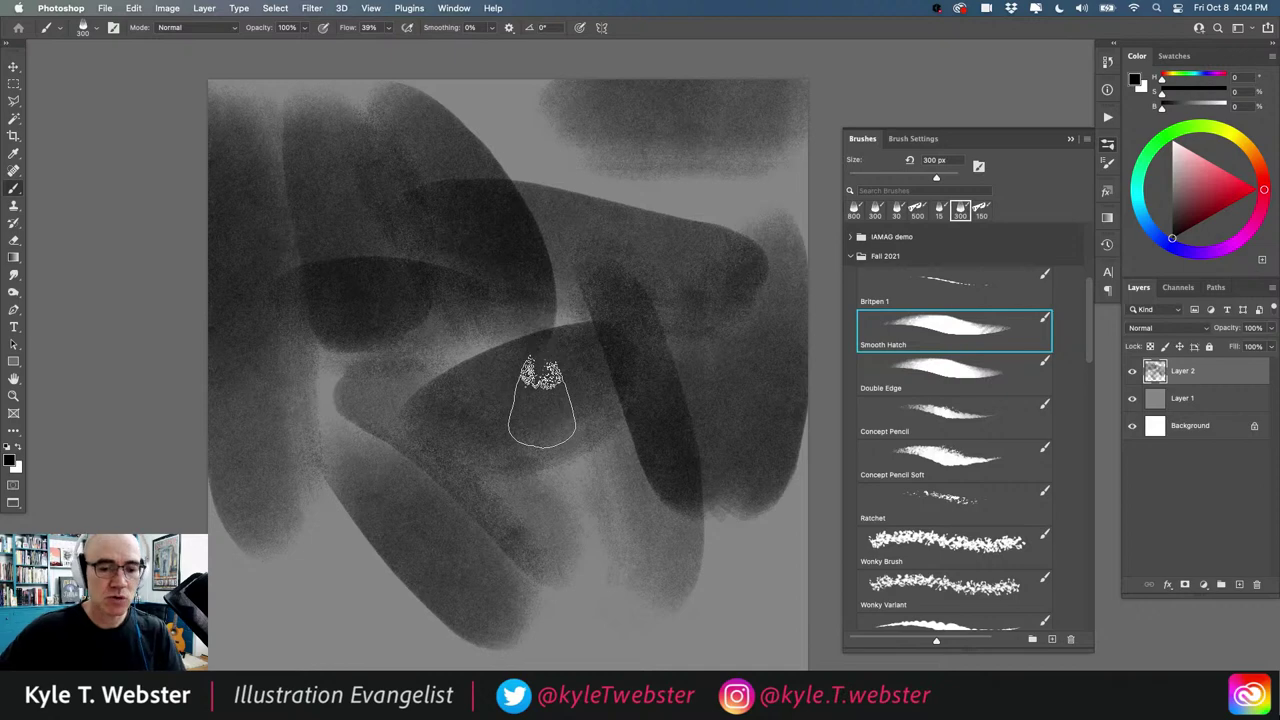
key(bracketright)
key(bracketright)
key(bracketright)
key(bracketright)
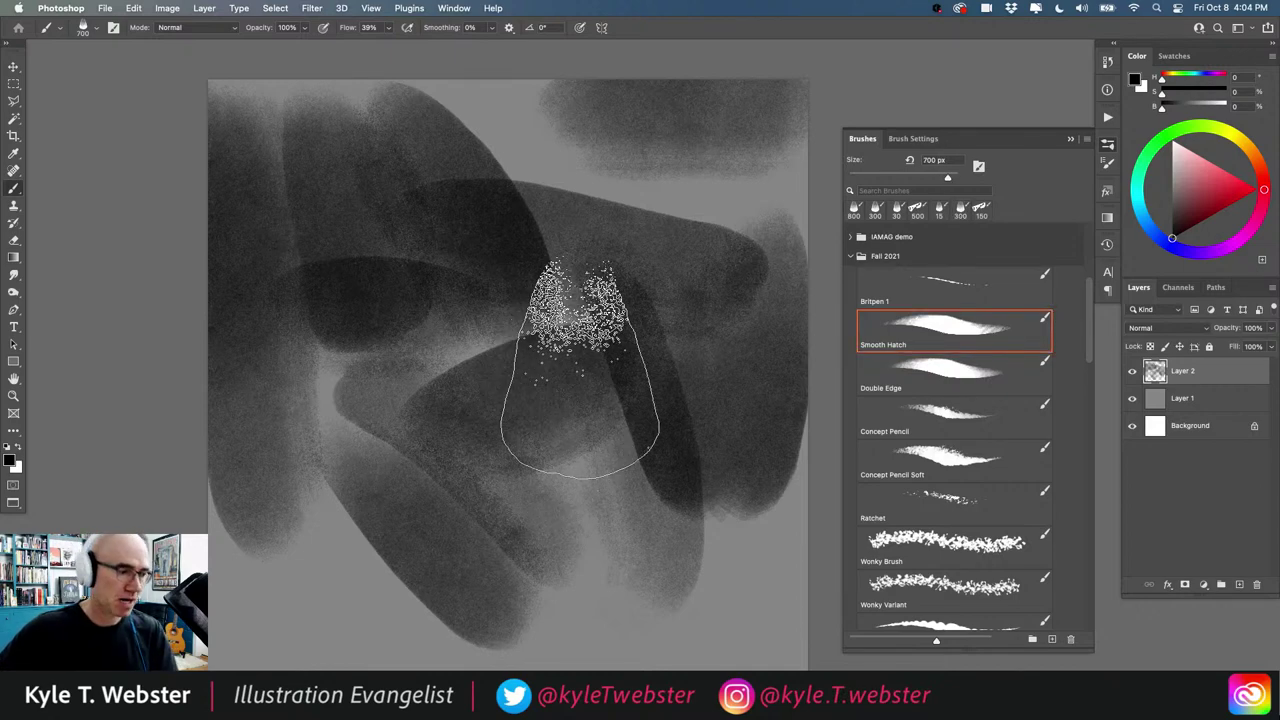
key(bracketright)
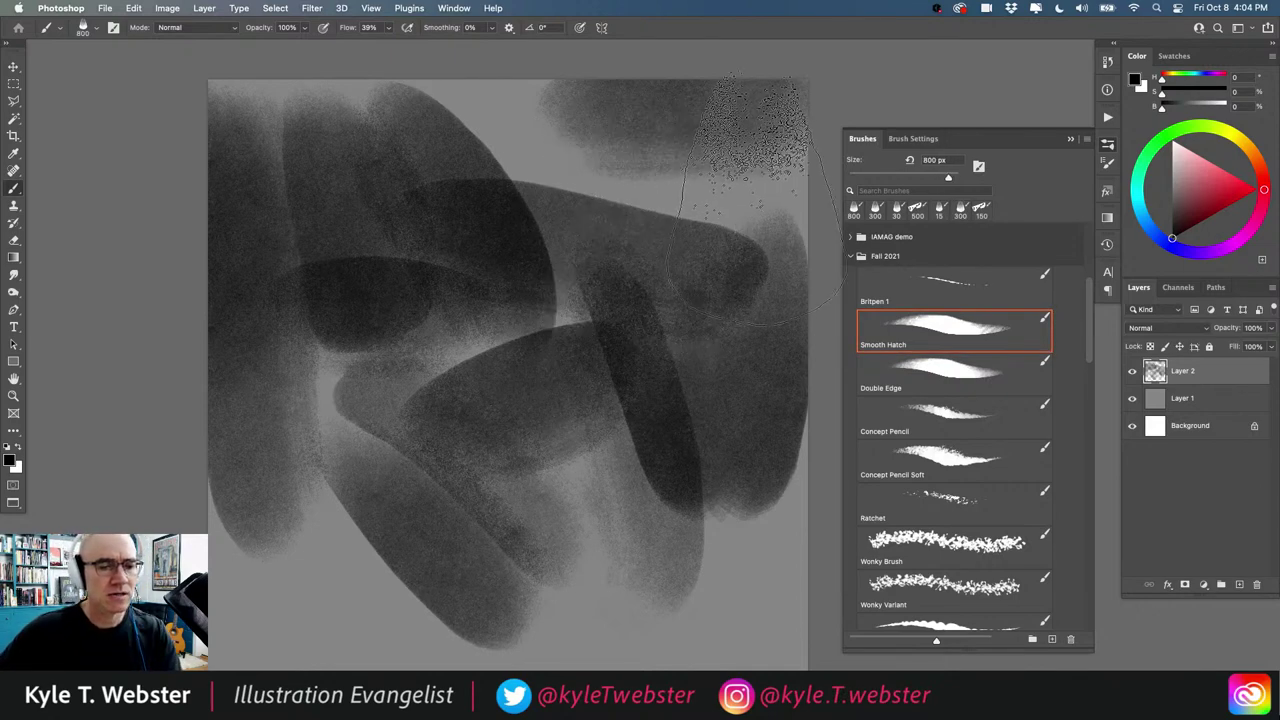
mouse_move(755, 190)
mouse_down()
mouse_move(477, 250)
mouse_move(589, 210)
mouse_move(357, 94)
mouse_up()
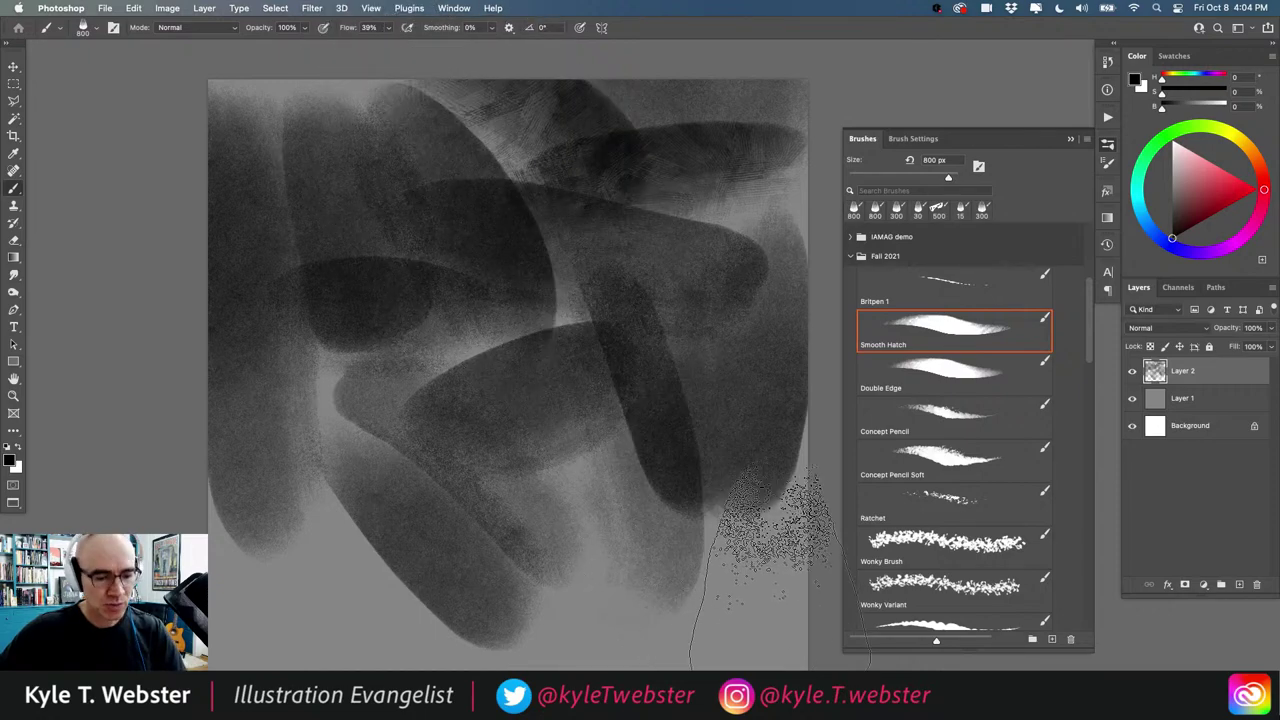
mouse_move(775, 530)
mouse_down()
mouse_move(485, 588)
mouse_move(620, 518)
mouse_move(390, 538)
mouse_move(485, 588)
mouse_move(460, 608)
mouse_move(275, 530)
mouse_up()
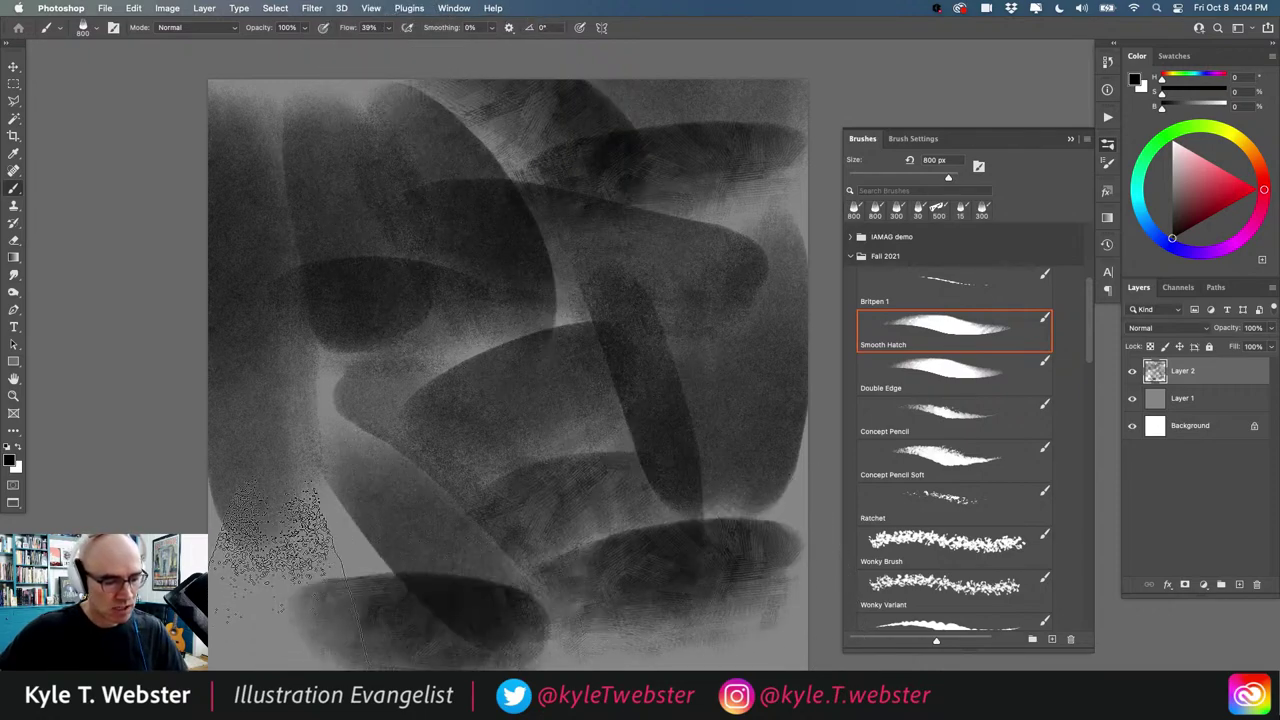
mouse_move(275, 590)
mouse_down()
mouse_move(245, 490)
mouse_move(300, 590)
mouse_move(175, 460)
mouse_move(310, 320)
mouse_move(470, 582)
mouse_move(423, 118)
mouse_move(363, 104)
mouse_up()
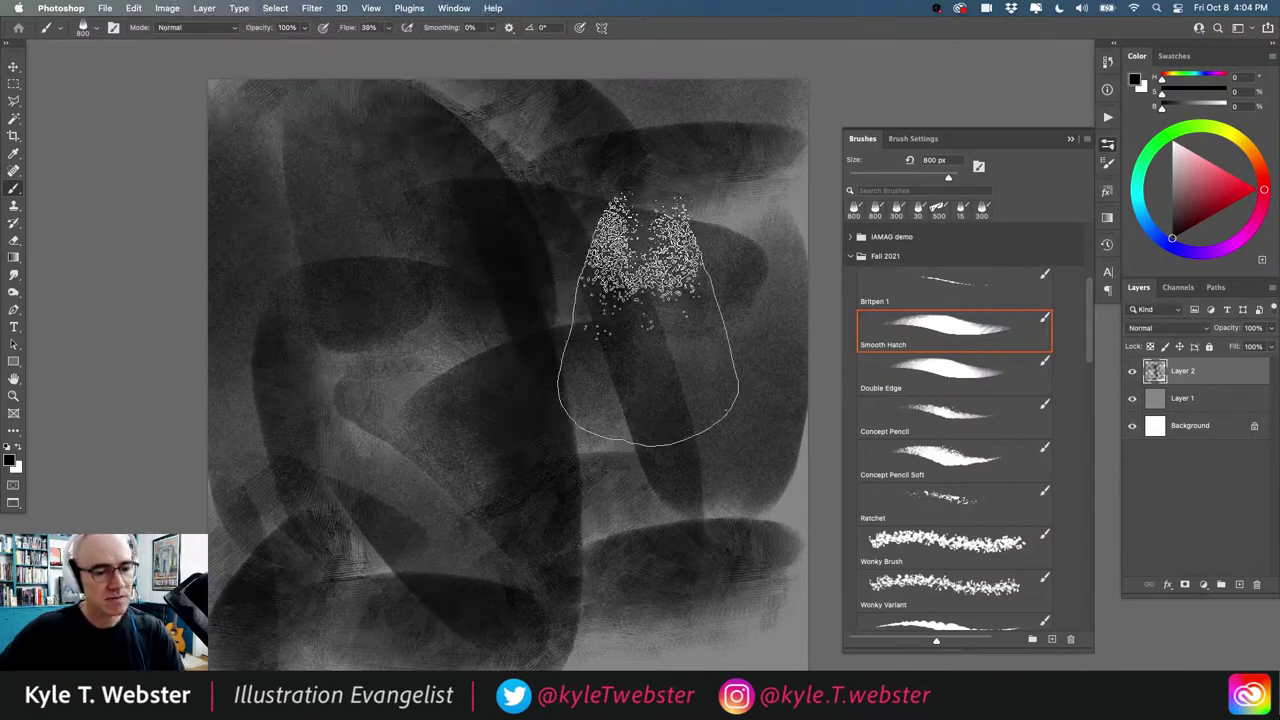
mouse_move(648, 318)
mouse_down()
mouse_move(726, 300)
mouse_move(796, 175)
mouse_move(791, 585)
mouse_move(811, 660)
mouse_move(548, 635)
mouse_move(661, 555)
mouse_move(647, 445)
mouse_move(590, 500)
mouse_move(582, 140)
mouse_move(761, 300)
mouse_move(531, 125)
mouse_move(421, 332)
mouse_up()
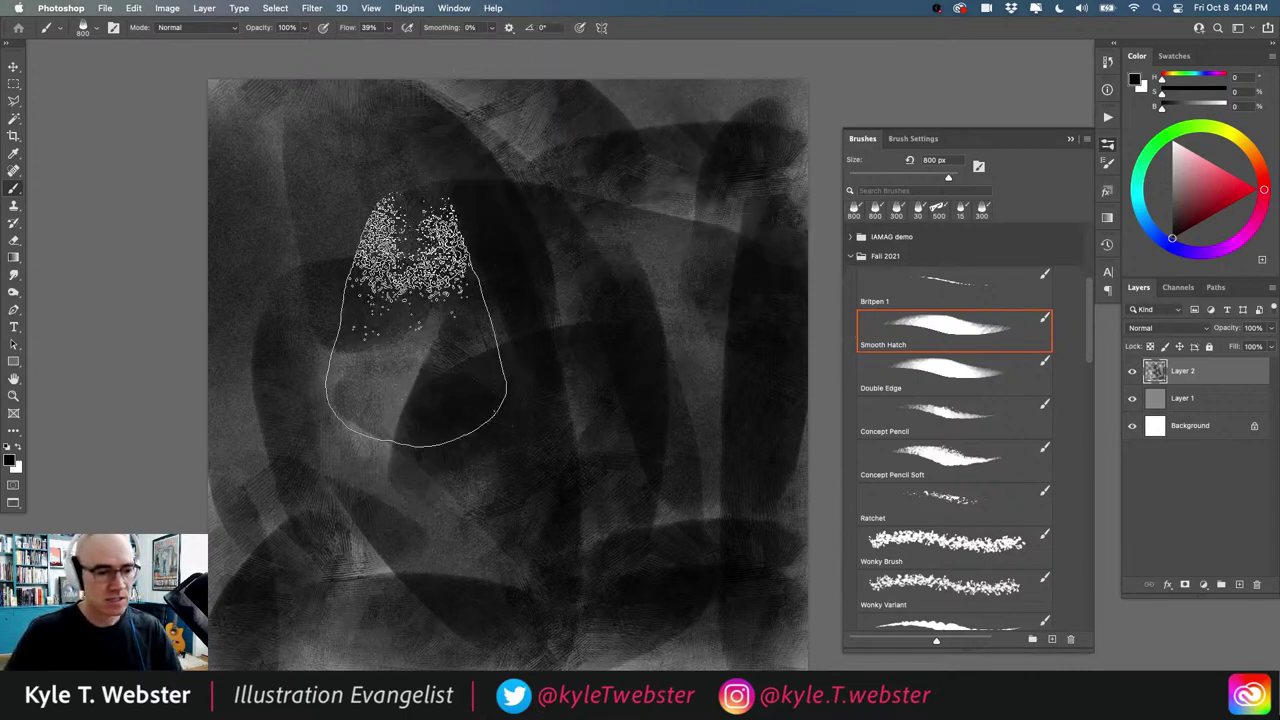
Step: Sample dark greys from the canvas and brush them over the strokes to blend the background into a soft texture
alt+click(675, 103)
mouse_move(675, 103)
mouse_down()
mouse_move(650, 166)
mouse_move(677, 216)
mouse_move(620, 403)
mouse_move(642, 511)
mouse_move(714, 245)
mouse_move(635, 400)
mouse_move(386, 330)
mouse_move(525, 452)
mouse_move(373, 389)
mouse_move(428, 197)
mouse_move(541, 312)
mouse_move(264, 355)
mouse_up()
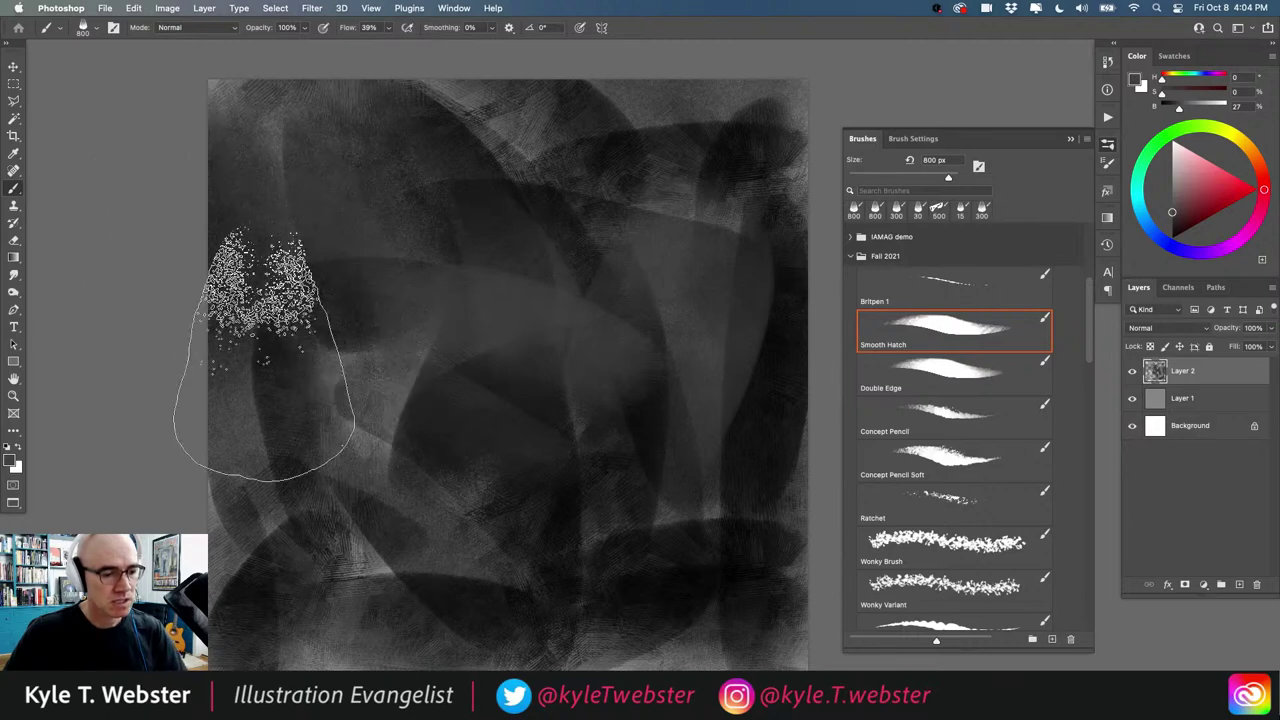
alt+click(549, 145)
mouse_move(572, 166)
mouse_down()
mouse_move(541, 215)
mouse_move(603, 311)
mouse_up()
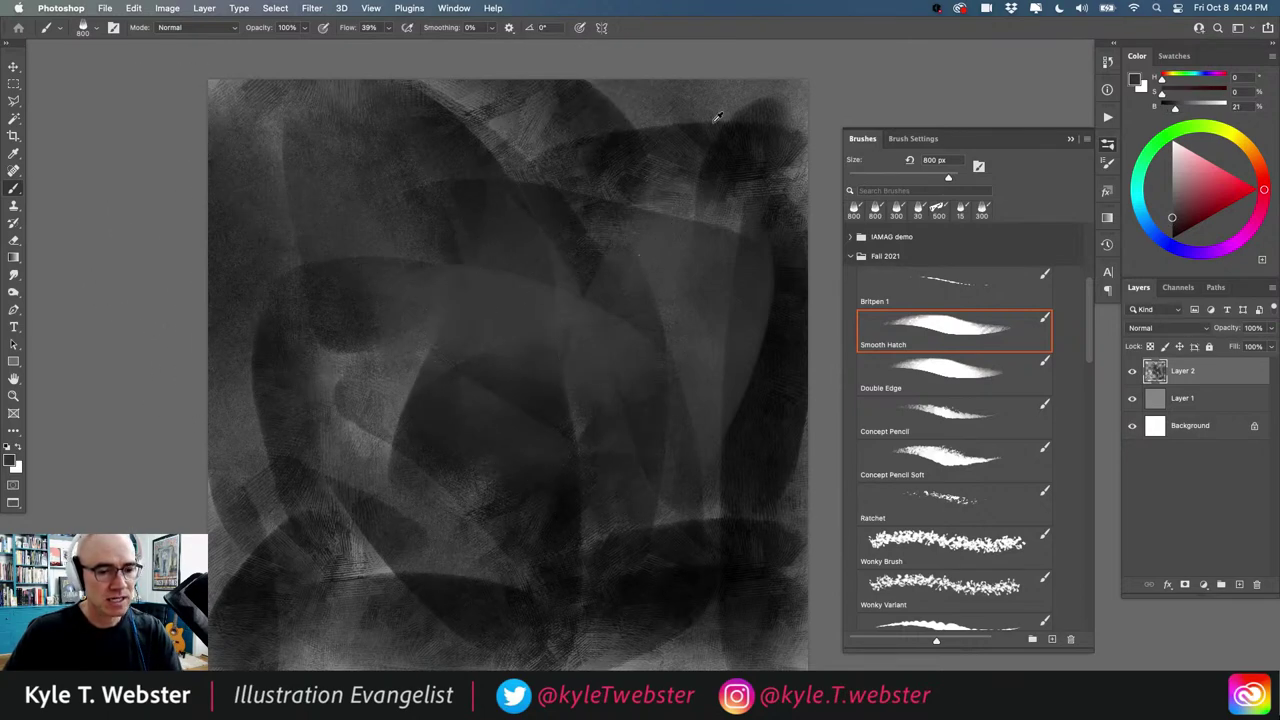
alt+click(800, 110)
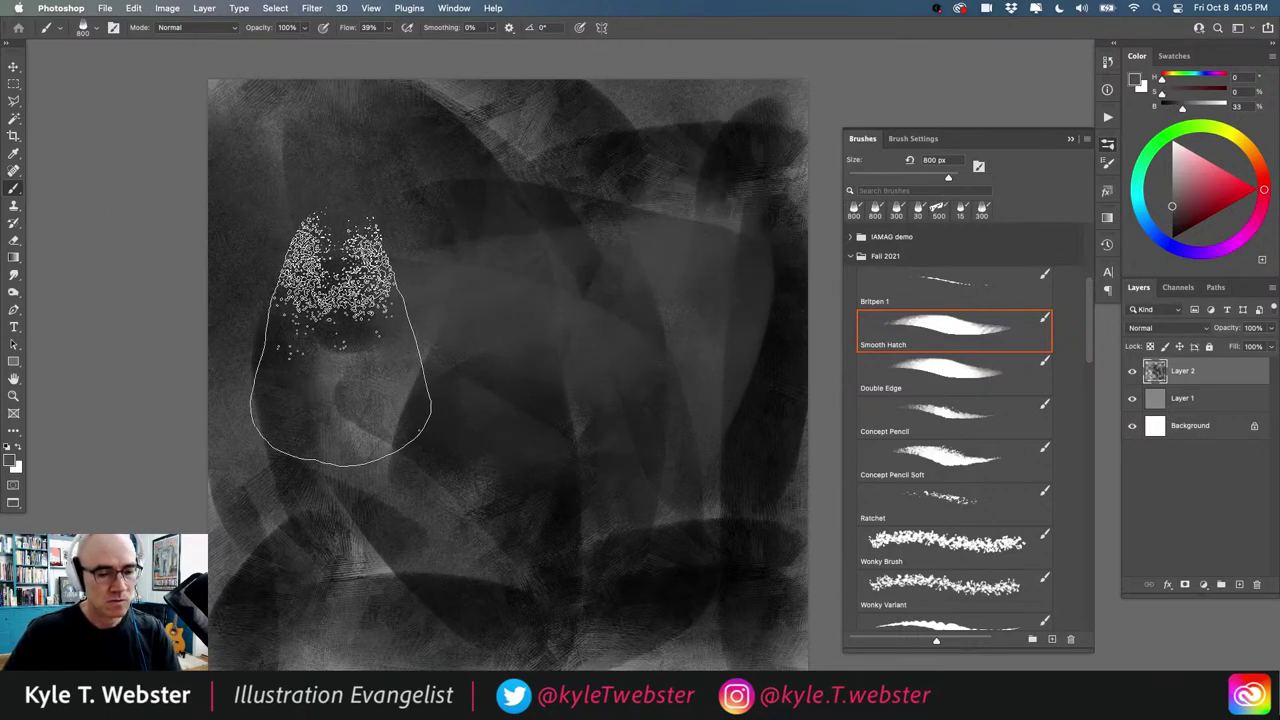
mouse_move(340, 340)
mouse_down()
mouse_move(492, 330)
mouse_move(588, 276)
mouse_move(283, 191)
mouse_move(580, 197)
mouse_move(318, 350)
mouse_move(392, 435)
mouse_move(219, 461)
mouse_move(311, 545)
mouse_move(539, 681)
mouse_move(517, 422)
mouse_move(684, 664)
mouse_move(699, 659)
mouse_move(744, 518)
mouse_move(790, 590)
mouse_up()
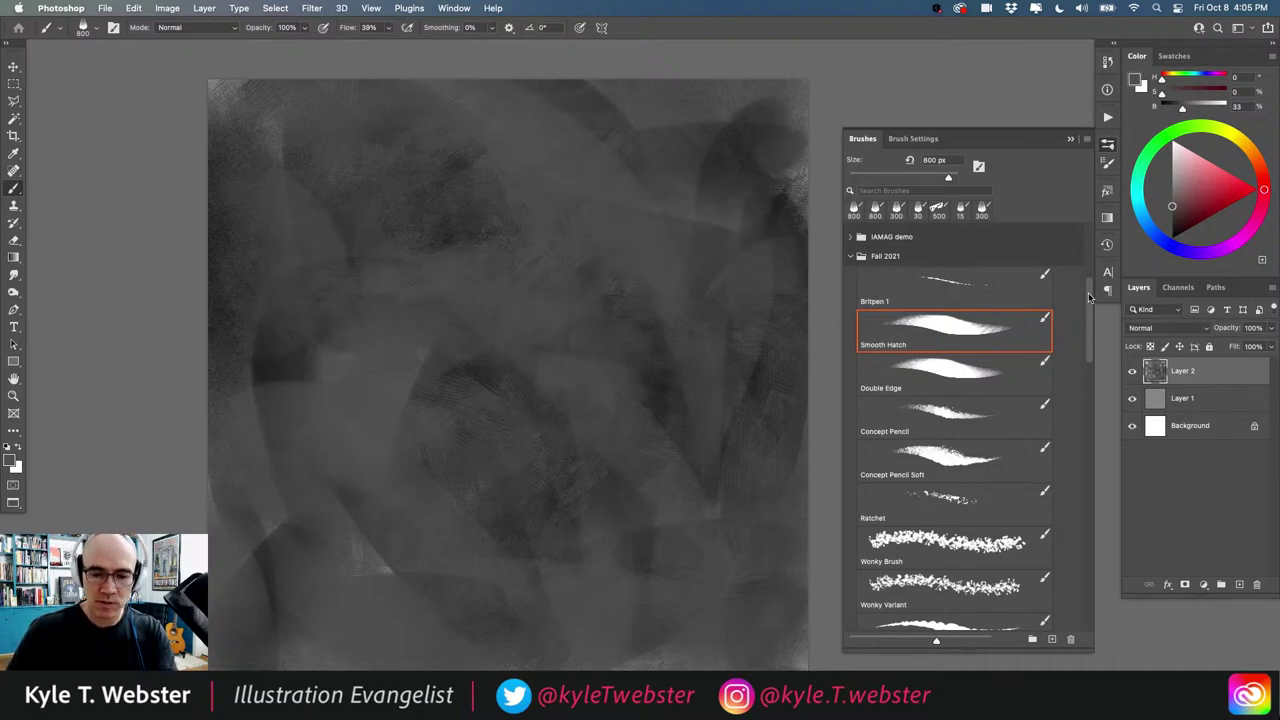
Step: Choose the Boxit brush from the Fall 2021 group and make white the foreground colour
scroll(950, 400, down, 10)
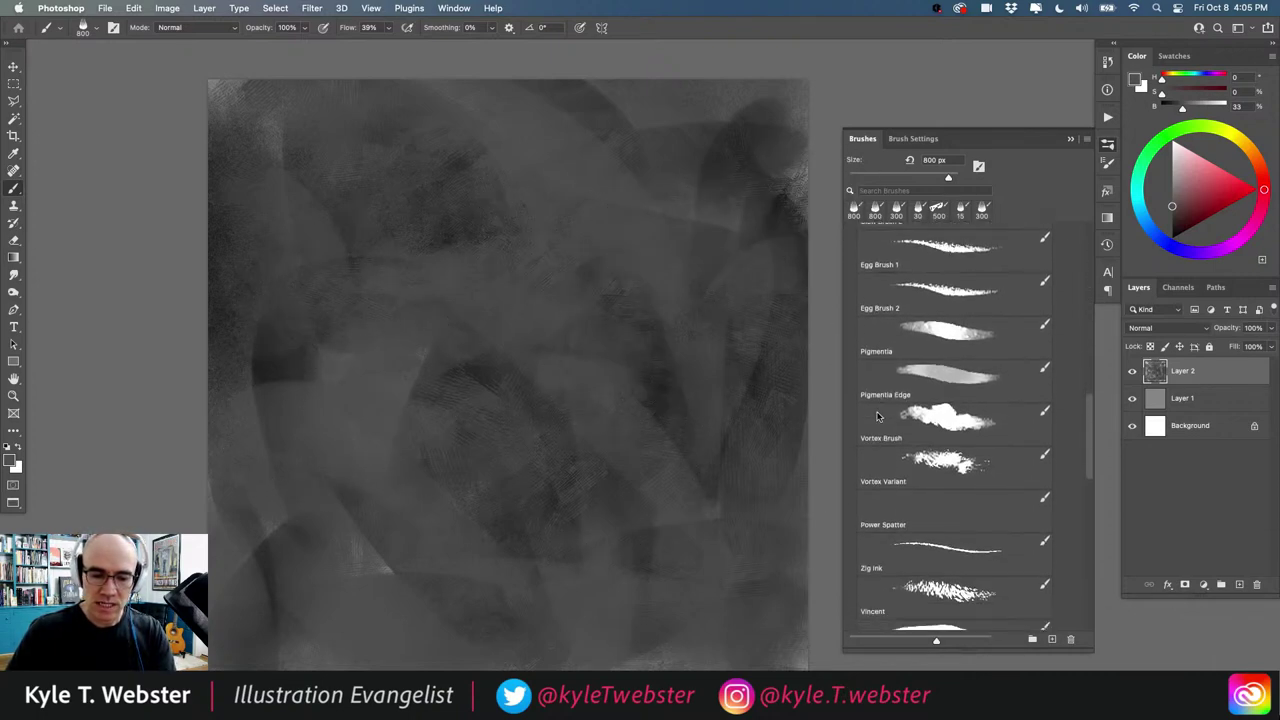
scroll(877, 416, down, 6)
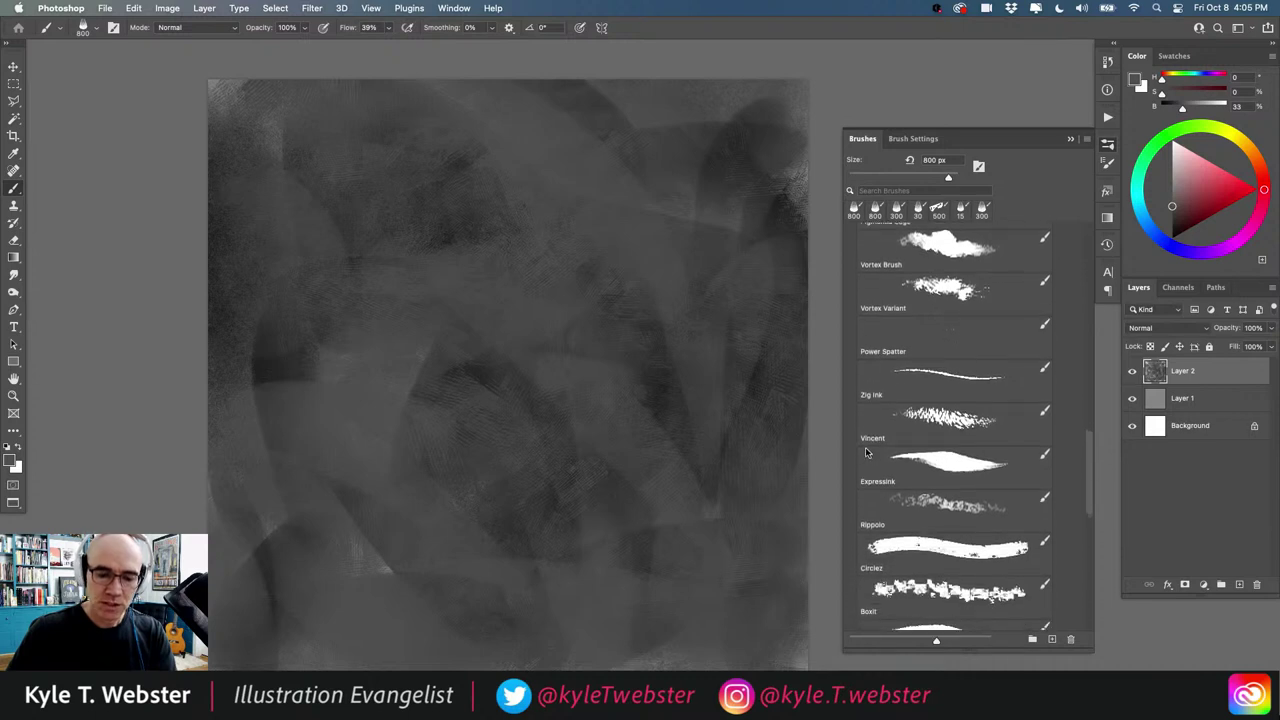
scroll(866, 455, down, 2)
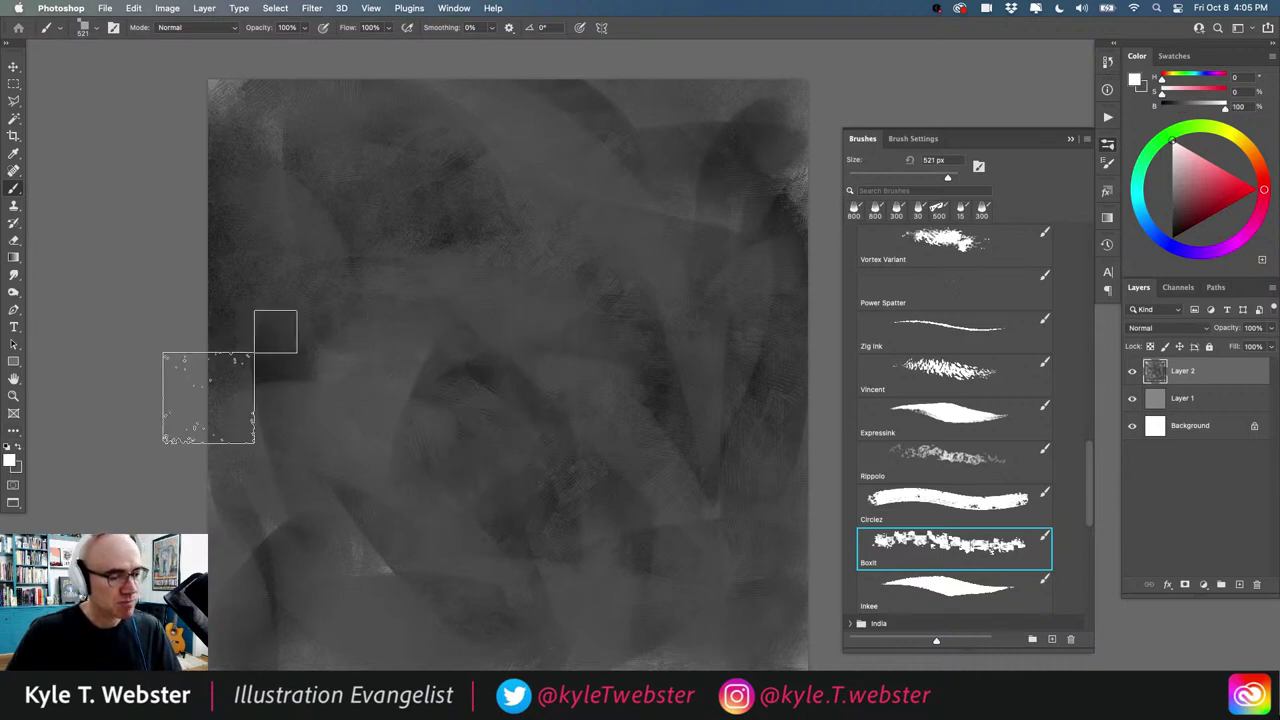
Step: Try opaque white Boxit strokes across the middle of the canvas and undo them all
mouse_move(614, 455)
mouse_down()
mouse_move(532, 265)
mouse_move(522, 405)
mouse_move(404, 366)
mouse_move(553, 292)
mouse_move(652, 267)
mouse_move(583, 200)
mouse_move(500, 178)
mouse_move(540, 492)
mouse_move(422, 482)
mouse_move(430, 490)
mouse_move(465, 370)
mouse_move(507, 292)
mouse_move(320, 270)
mouse_move(322, 343)
mouse_move(180, 224)
mouse_move(285, 253)
mouse_move(300, 140)
mouse_up()
key(super+z)
key(super+z)
key(super+z)
key(super+z)
key(super+z)
key(super+z)
key(super+z)
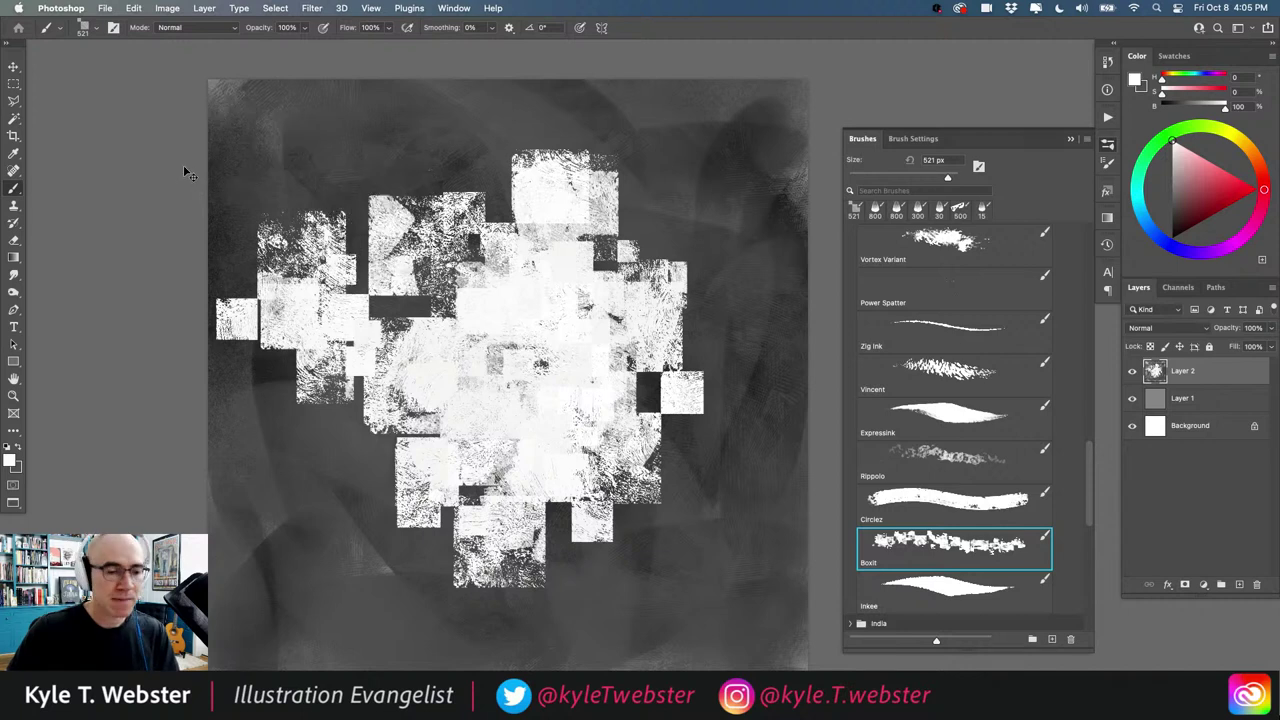
key(super+z)
key(super+z)
key(super+z)
key(super+z)
key(super+z)
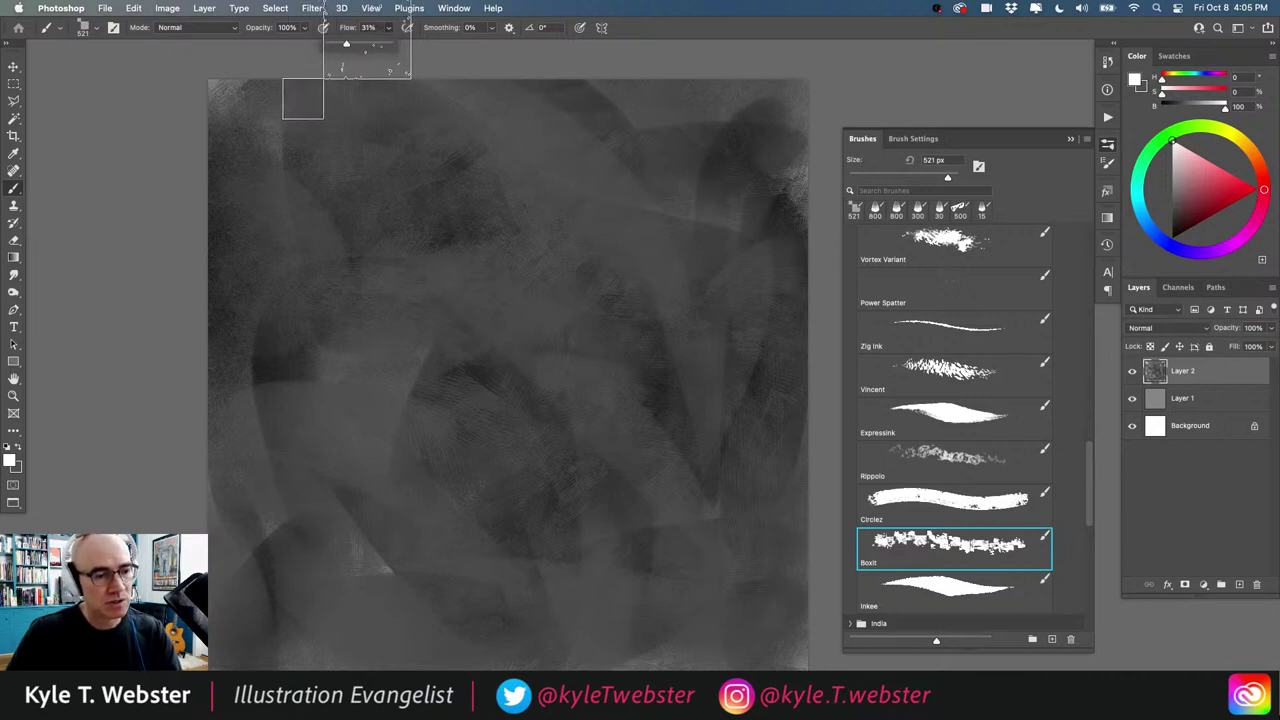
Step: Lower the brush flow to 30% and paint translucent white Boxit texture across the upper and middle canvas
mouse_move(349, 79)
mouse_down()
mouse_move(540, 300)
mouse_move(503, 380)
mouse_move(323, 274)
mouse_move(392, 224)
mouse_up()
mouse_move(533, 215)
mouse_down()
mouse_move(702, 447)
mouse_move(711, 230)
mouse_move(618, 190)
mouse_move(698, 175)
mouse_move(575, 141)
mouse_move(666, 172)
mouse_move(722, 92)
mouse_move(780, 174)
mouse_move(558, 118)
mouse_move(585, 126)
mouse_move(455, 122)
mouse_up()
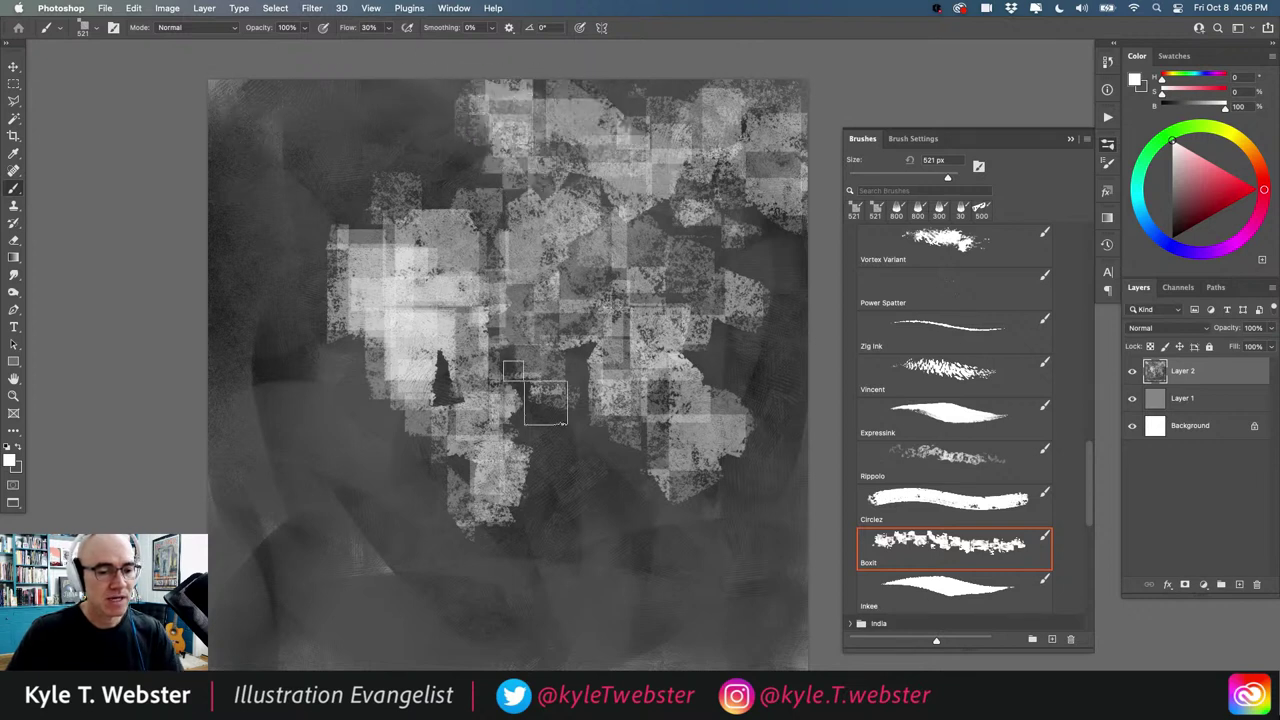
mouse_move(485, 410)
mouse_down()
mouse_move(445, 406)
mouse_move(337, 226)
mouse_up()
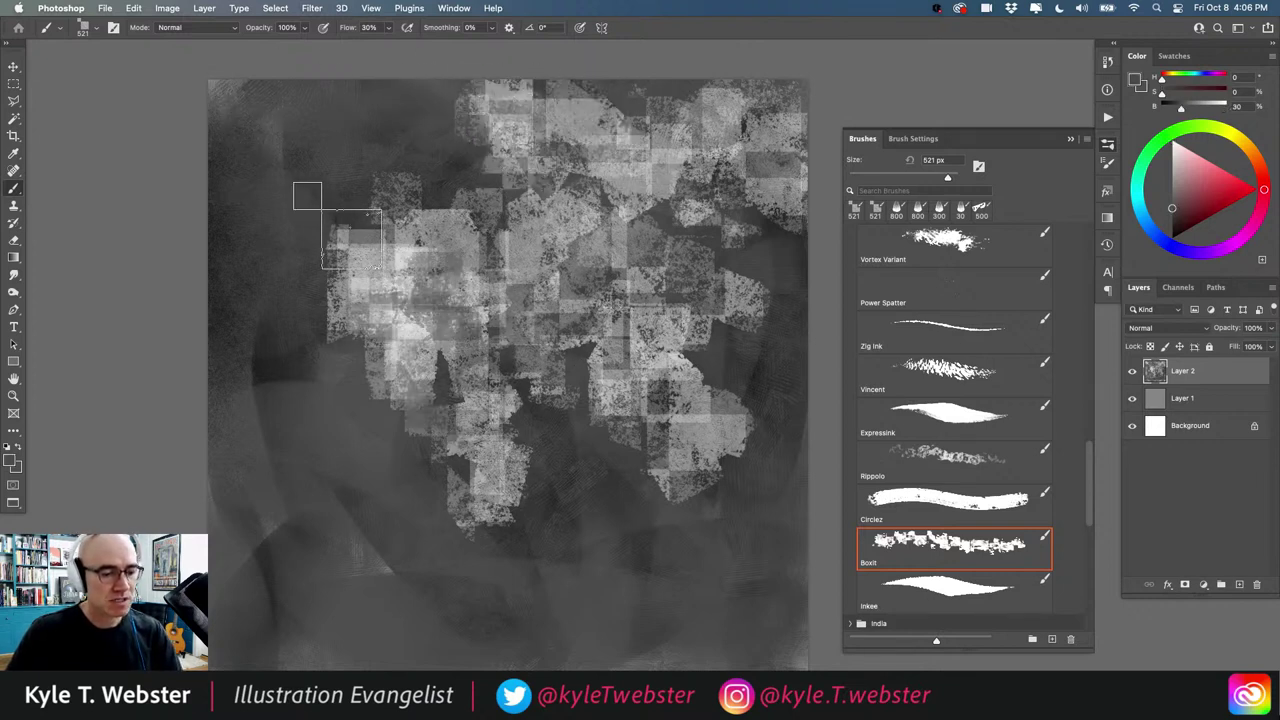
Step: Paint over the white block texture with dark grey sampled from the canvas to tone it down
drag(566, 424, 660, 492)
mouse_move(667, 168)
mouse_down()
mouse_move(748, 114)
mouse_move(535, 95)
mouse_move(535, 327)
mouse_move(480, 342)
mouse_move(336, 219)
mouse_move(446, 305)
mouse_move(304, 178)
mouse_up()
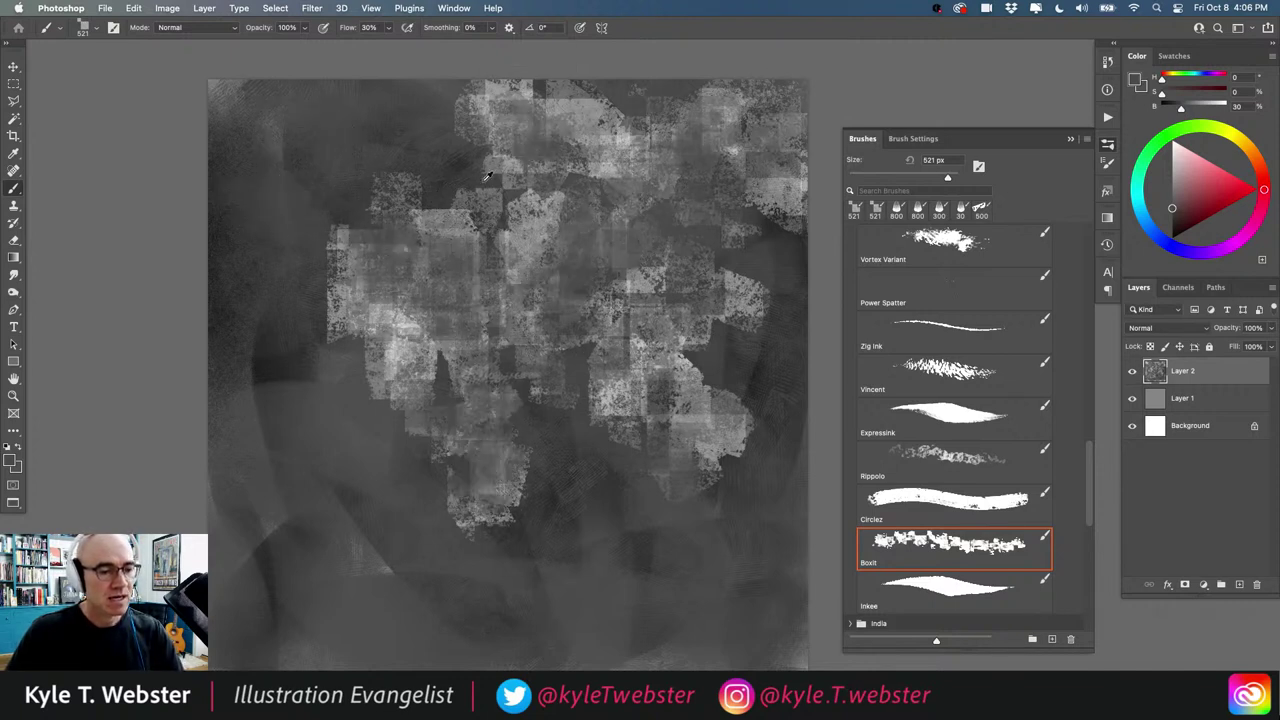
drag(496, 217, 372, 250)
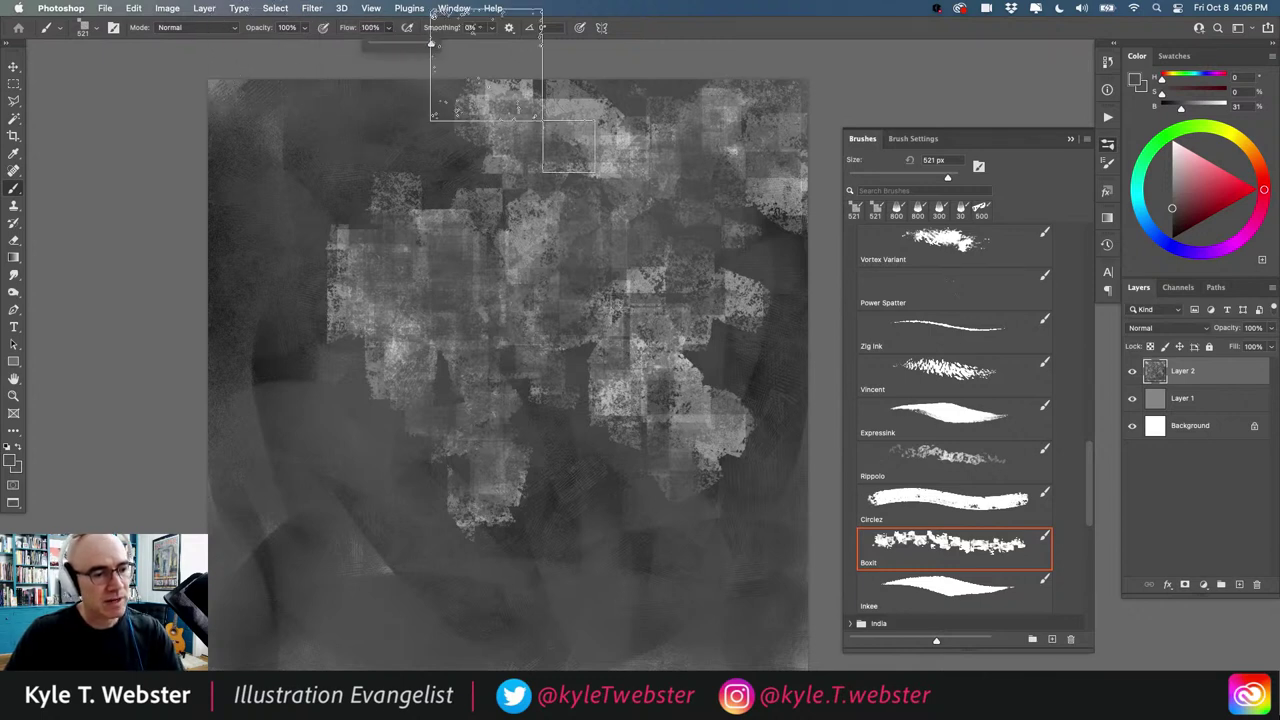
Step: Paint black Boxit blocks over the middle of the canvas and tone them down with dark grey #303030
mouse_move(475, 496)
mouse_down()
mouse_move(481, 531)
mouse_move(441, 288)
mouse_up()
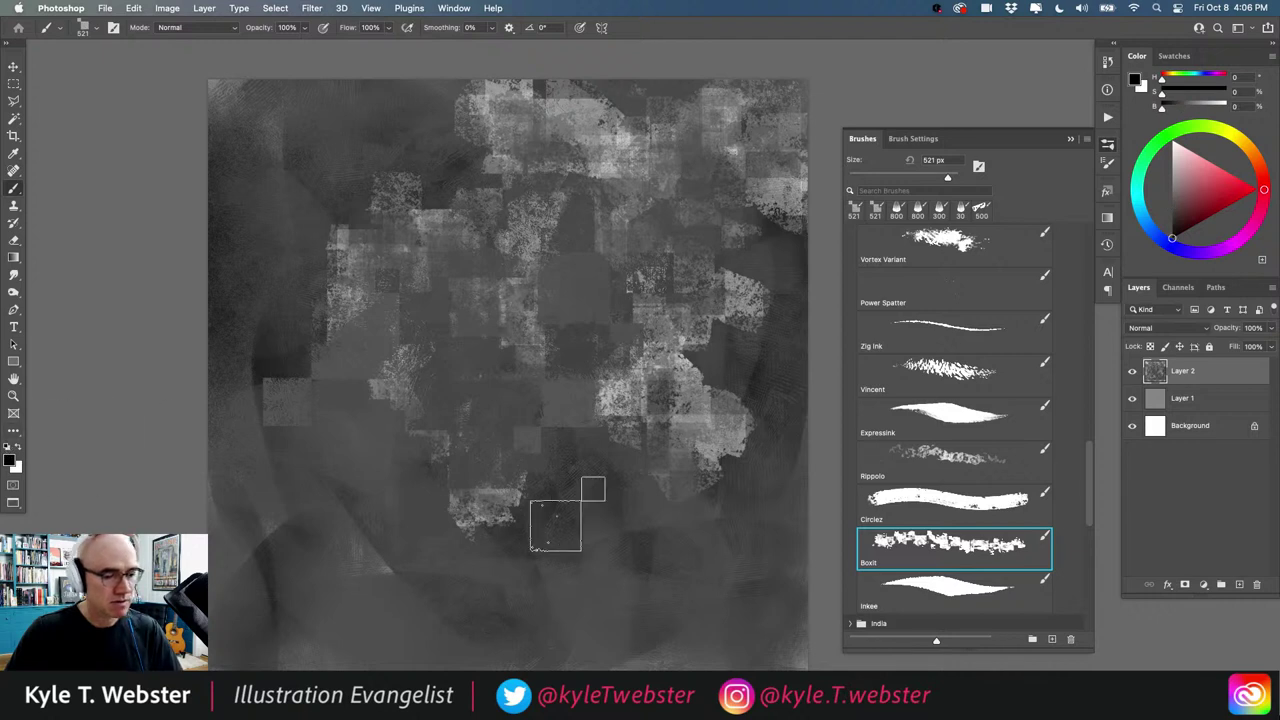
mouse_move(555, 525)
mouse_down()
mouse_move(585, 397)
mouse_move(665, 355)
mouse_move(663, 273)
mouse_move(703, 183)
mouse_move(467, 311)
mouse_move(402, 246)
mouse_move(498, 395)
mouse_move(453, 490)
mouse_move(355, 568)
mouse_move(301, 236)
mouse_move(371, 248)
mouse_move(347, 148)
mouse_up()
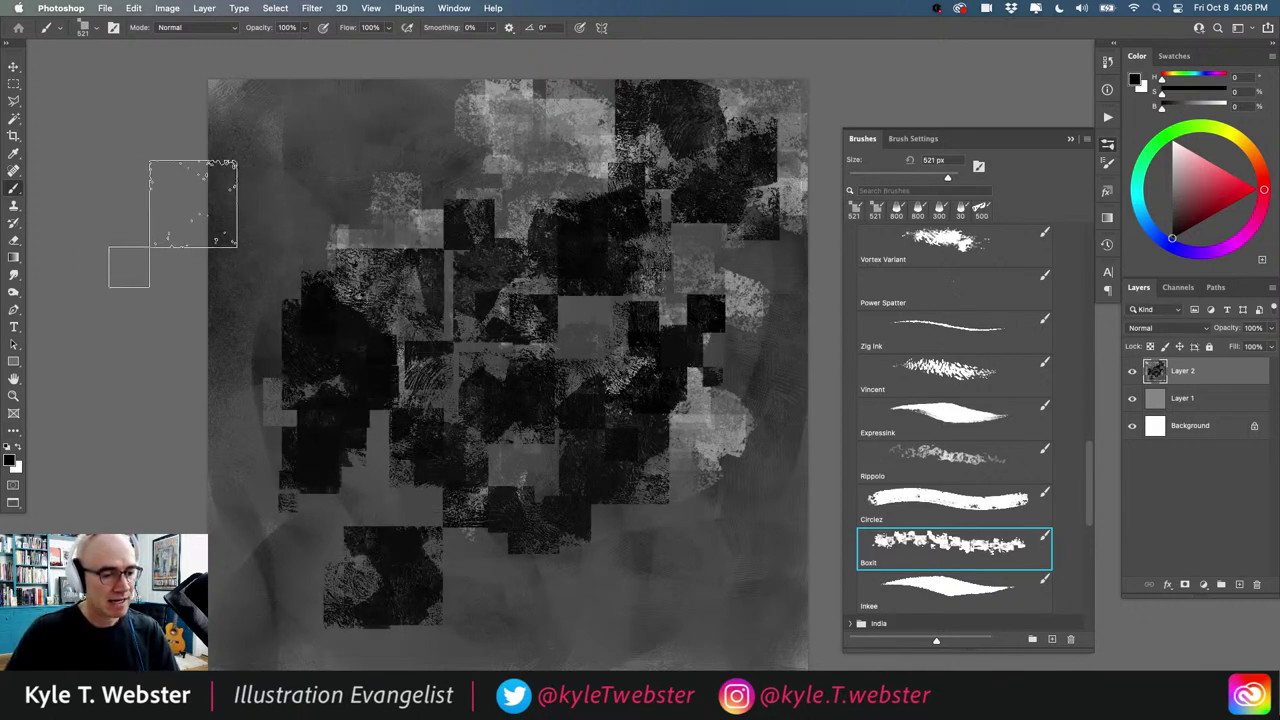
click(11, 461)
click(8, 542)
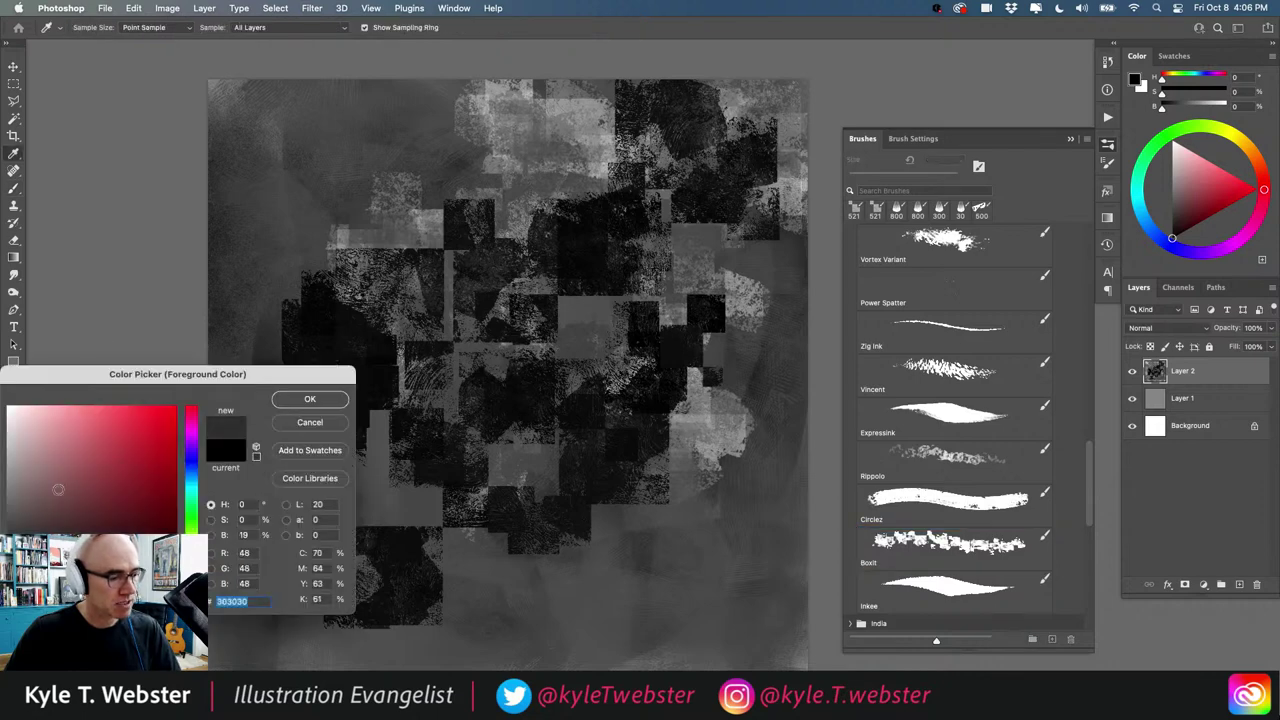
click(287, 398)
mouse_move(361, 398)
mouse_down()
mouse_move(326, 296)
mouse_move(534, 314)
mouse_move(634, 186)
mouse_move(609, 71)
mouse_move(485, 170)
mouse_up()
mouse_move(675, 378)
mouse_down()
mouse_move(745, 339)
mouse_move(600, 470)
mouse_up()
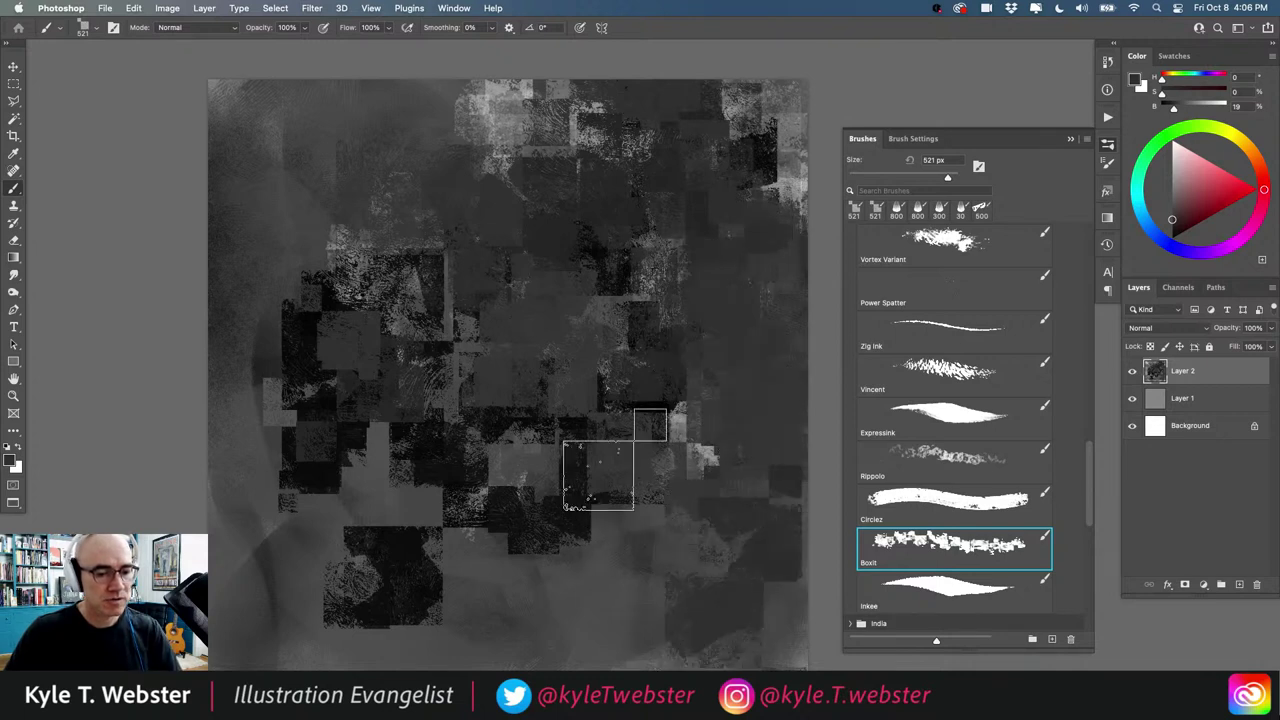
Step: Sample a mid grey and a dark grey from the canvas and paint alternating Boxit blocks of each across the background
alt+click(795, 128)
mouse_move(795, 130)
mouse_down()
mouse_move(731, 188)
mouse_move(729, 421)
mouse_move(685, 248)
mouse_move(637, 312)
mouse_move(723, 264)
mouse_move(587, 110)
mouse_up()
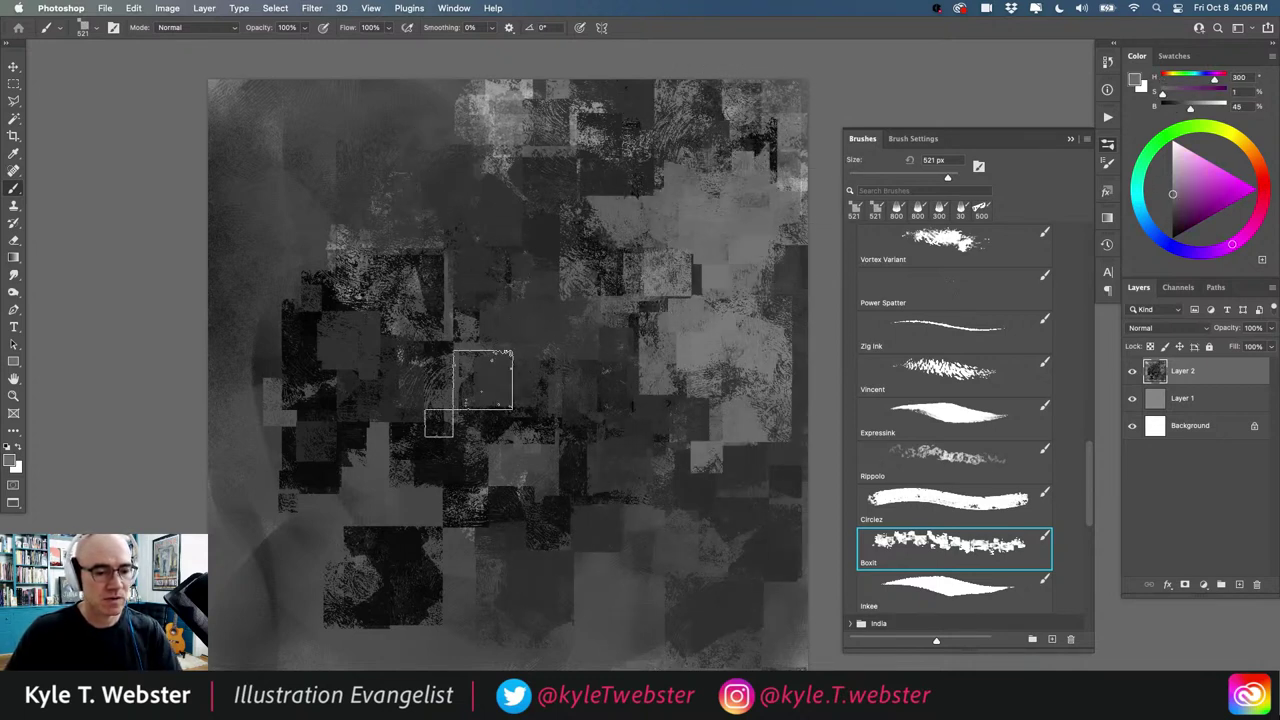
mouse_move(470, 393)
mouse_down()
mouse_move(408, 585)
mouse_move(347, 491)
mouse_move(403, 354)
mouse_move(354, 233)
mouse_move(593, 337)
mouse_move(301, 219)
mouse_move(245, 316)
mouse_move(237, 535)
mouse_move(264, 660)
mouse_move(511, 650)
mouse_move(593, 443)
mouse_move(575, 355)
mouse_up()
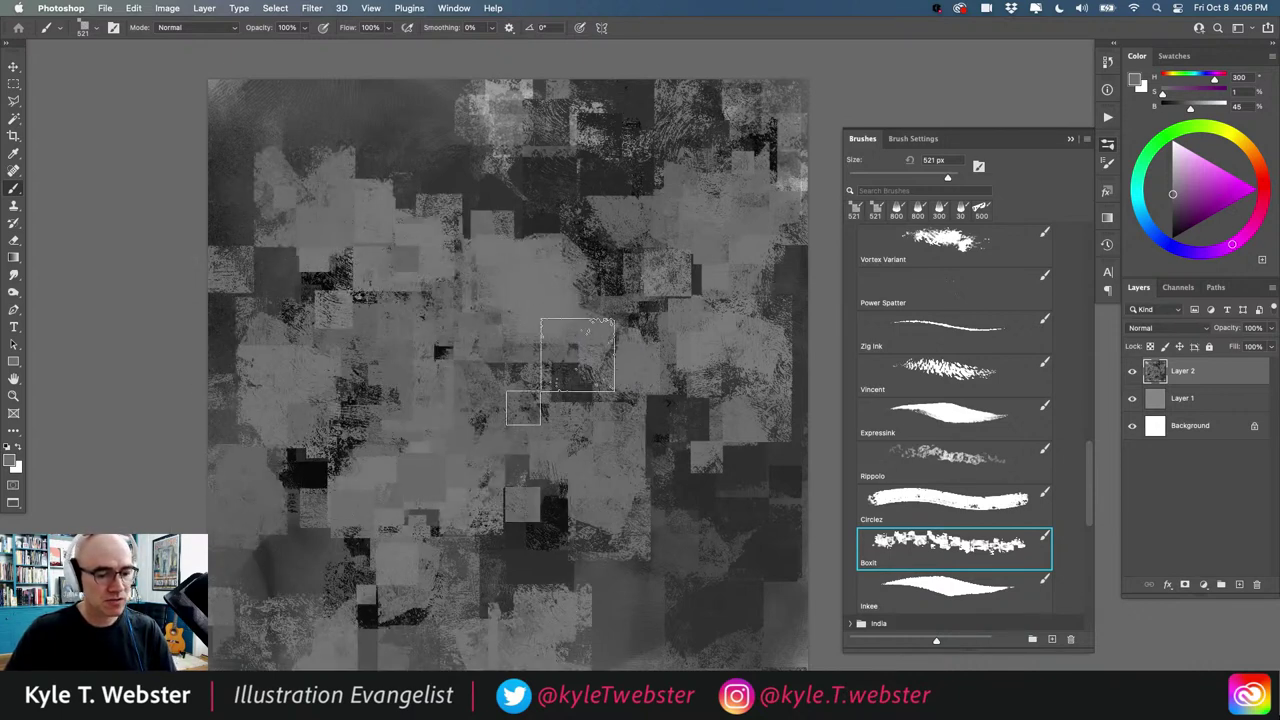
alt+click(768, 487)
mouse_move(614, 414)
mouse_down()
mouse_move(637, 355)
mouse_move(523, 493)
mouse_move(638, 582)
mouse_move(581, 446)
mouse_move(377, 564)
mouse_move(405, 430)
mouse_move(290, 175)
mouse_up()
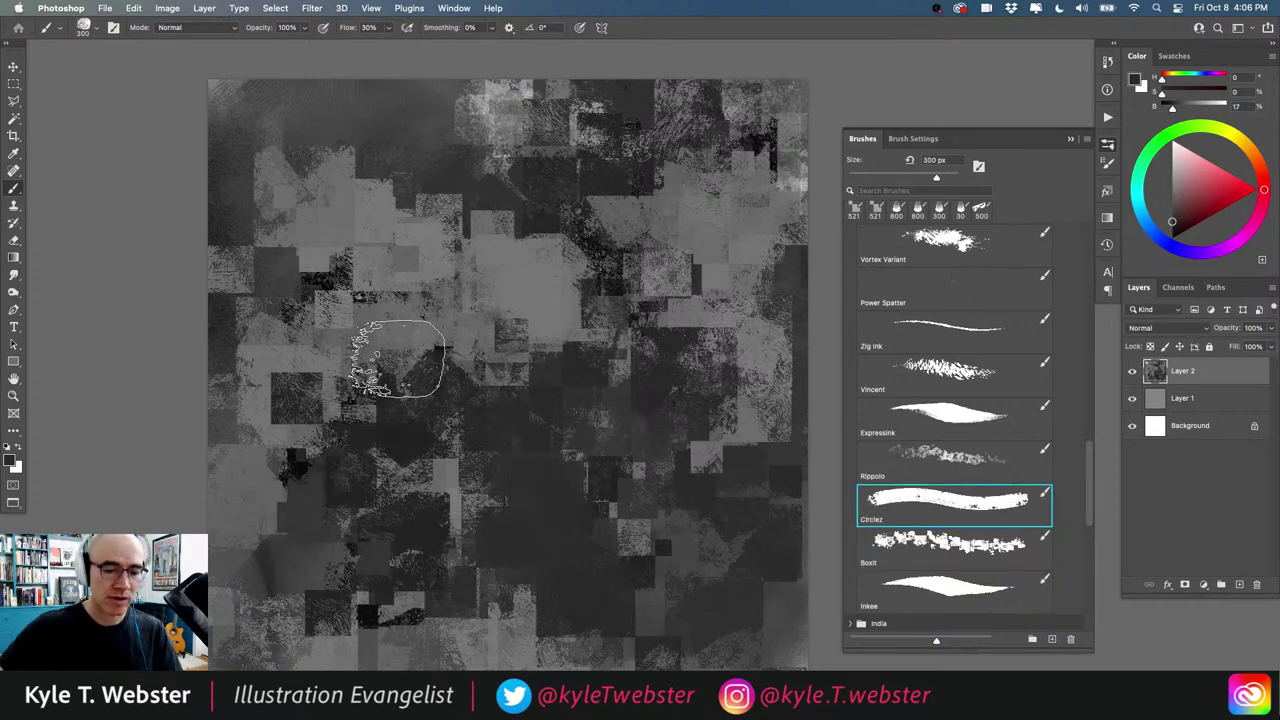
Step: Layer Circlez strokes at 700 px and 30% flow over the blocks, using dark and lighter greys sampled from the canvas
key(bracketright)
mouse_move(486, 371)
mouse_down()
mouse_move(463, 314)
mouse_move(334, 434)
mouse_move(331, 240)
mouse_move(286, 143)
mouse_move(585, 457)
mouse_move(600, 200)
mouse_move(765, 210)
mouse_move(677, 457)
mouse_move(523, 486)
mouse_move(449, 300)
mouse_move(465, 497)
mouse_move(457, 645)
mouse_move(330, 547)
mouse_move(244, 433)
mouse_move(268, 475)
mouse_move(457, 443)
mouse_move(671, 229)
mouse_move(243, 200)
mouse_move(250, 118)
mouse_up()
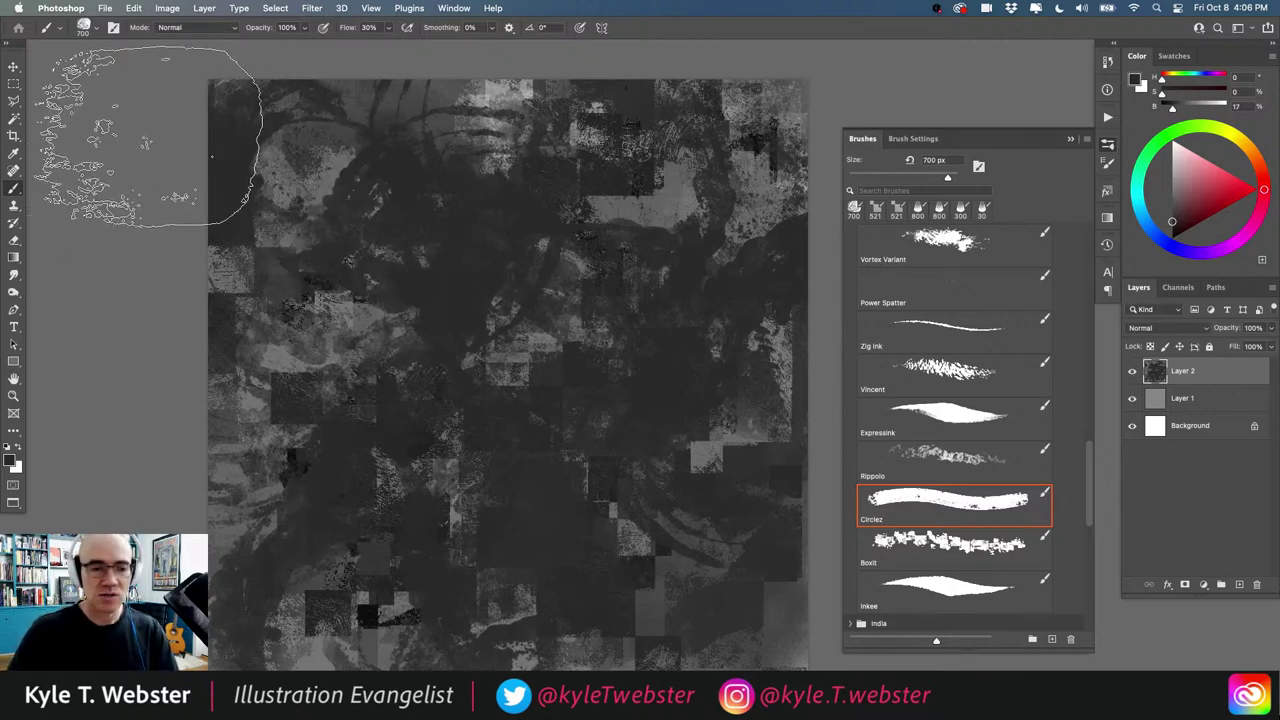
alt+click(753, 166)
mouse_move(680, 235)
mouse_down()
mouse_move(625, 423)
mouse_move(703, 254)
mouse_move(443, 267)
mouse_move(429, 100)
mouse_move(629, 543)
mouse_move(586, 486)
mouse_move(363, 485)
mouse_move(228, 328)
mouse_up()
alt+click(392, 422)
mouse_move(364, 456)
mouse_down()
mouse_move(300, 562)
mouse_move(286, 420)
mouse_move(370, 568)
mouse_move(332, 416)
mouse_move(239, 310)
mouse_move(342, 333)
mouse_move(561, 516)
mouse_move(647, 492)
mouse_move(587, 191)
mouse_move(597, 276)
mouse_move(601, 222)
mouse_move(705, 313)
mouse_move(742, 228)
mouse_move(680, 78)
mouse_move(466, 88)
mouse_move(515, 129)
mouse_move(434, 171)
mouse_move(508, 149)
mouse_move(401, 92)
mouse_move(218, 136)
mouse_move(232, 443)
mouse_up()
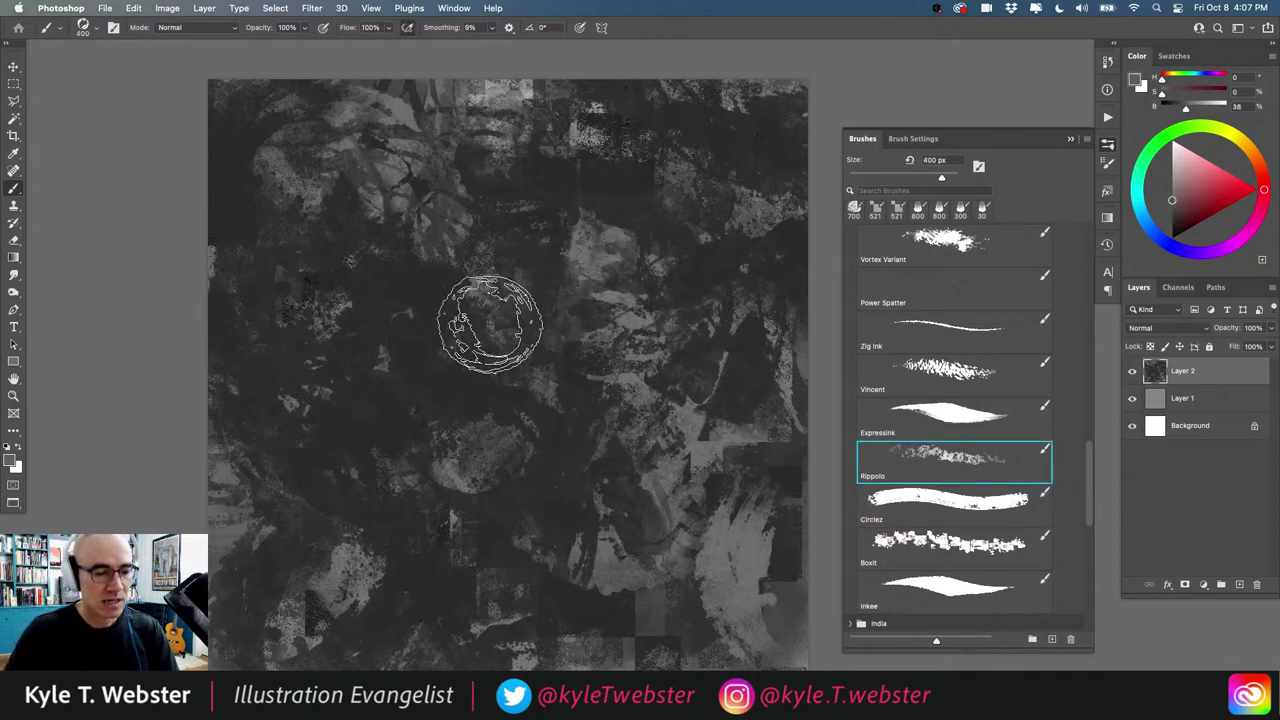
Step: Add Rippolo texture over the canvas with a lighter sampled grey, enlarging the brush to 1000 px
alt+click(621, 286)
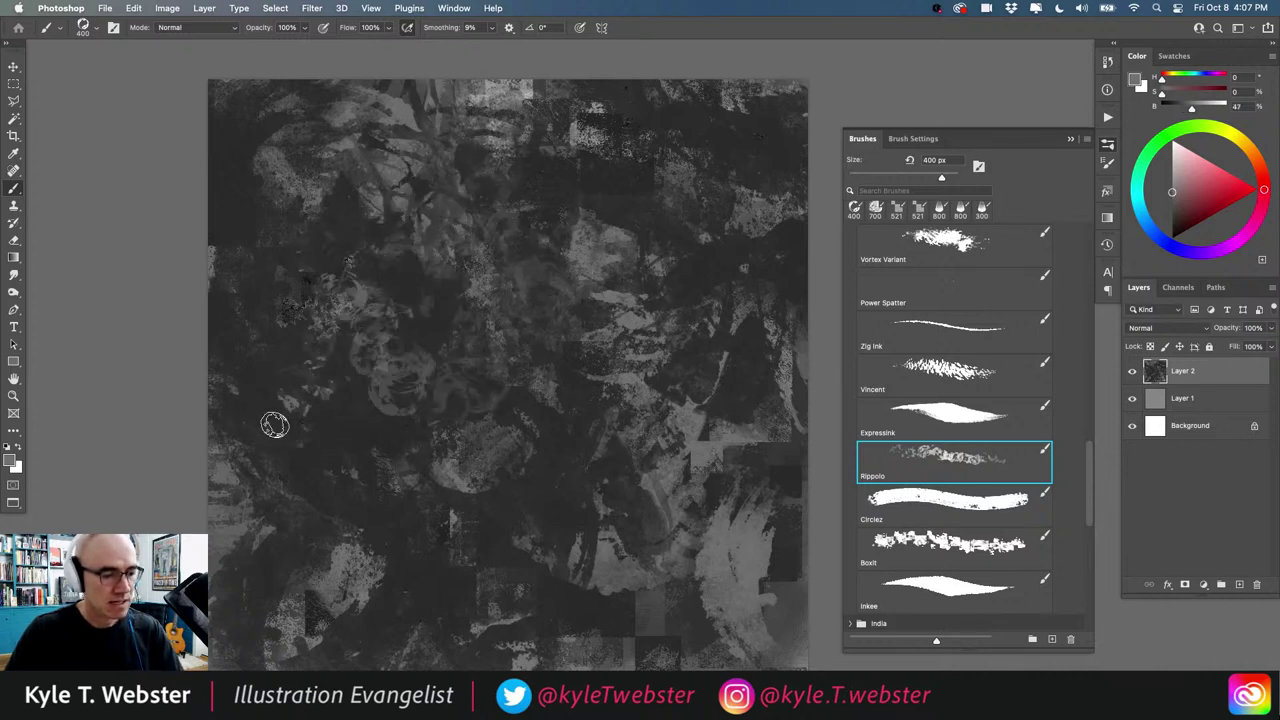
key(bracketright)
key(bracketright)
key(bracketright)
key(bracketright)
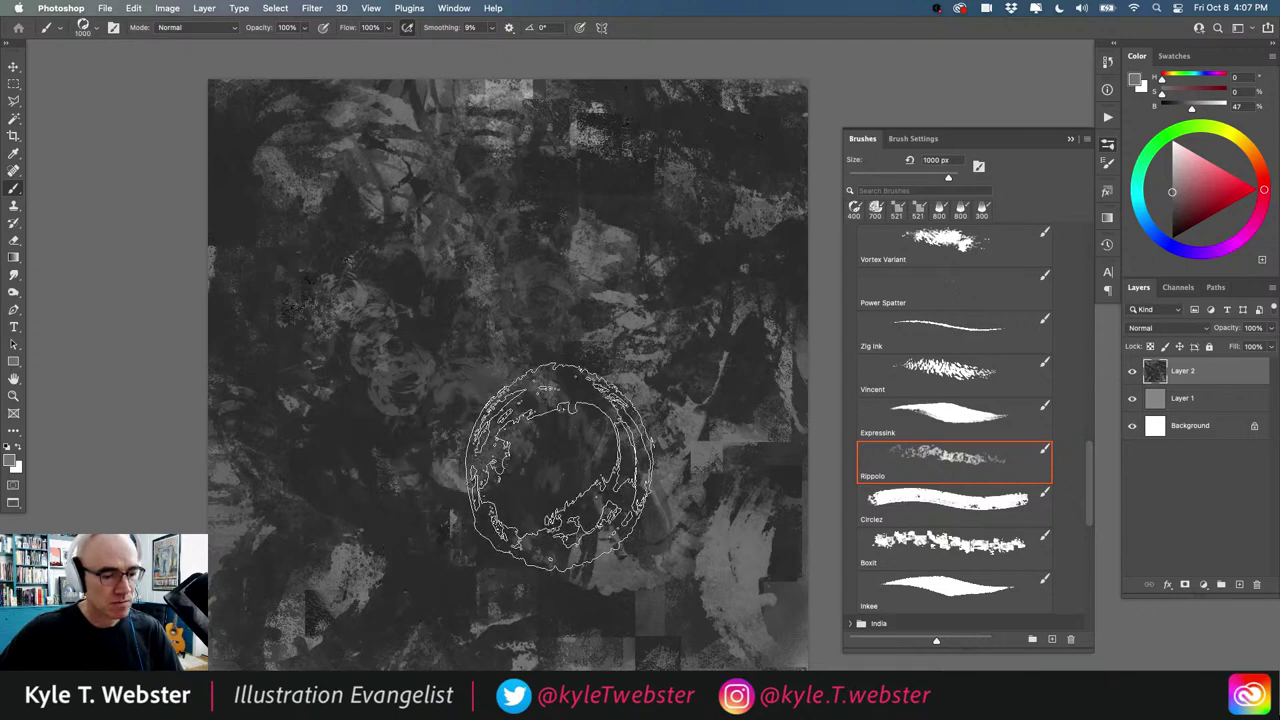
drag(555, 468, 536, 425)
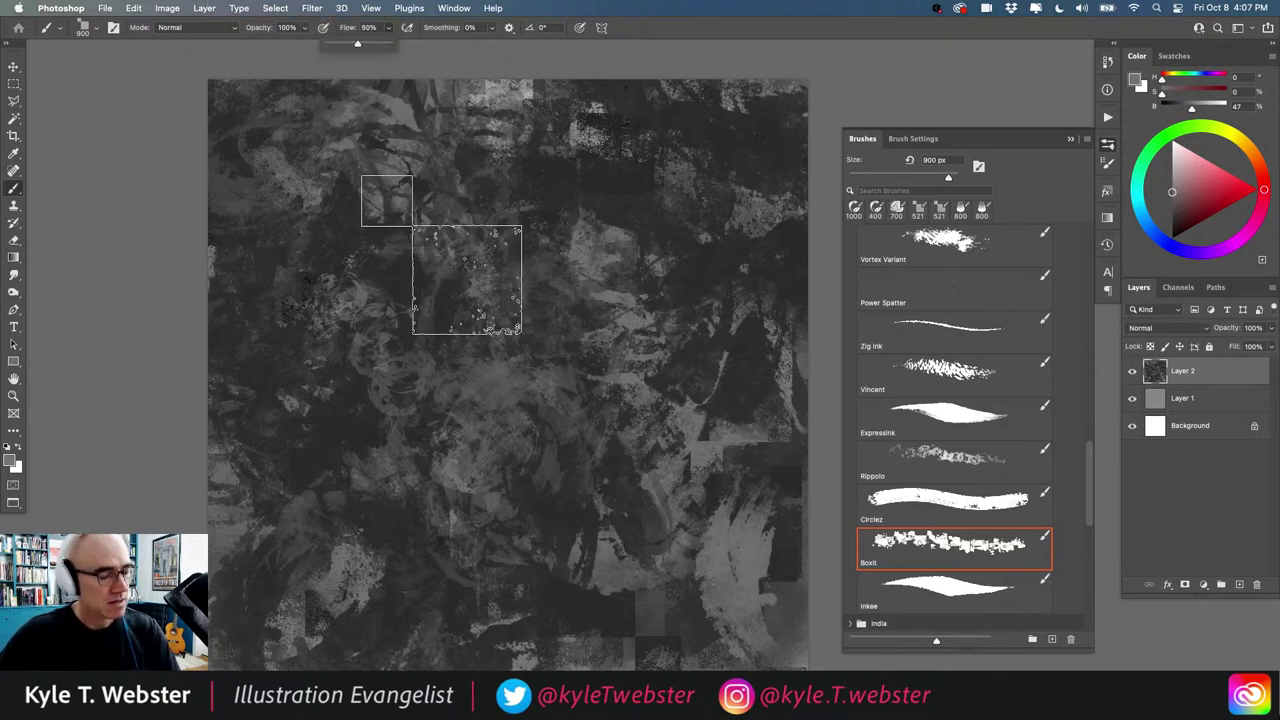
Step: Overlay mid-grey Boxit blocks across the canvas with the brush at 900 px and 50% flow
mouse_move(467, 280)
mouse_down()
mouse_move(392, 389)
mouse_move(349, 203)
mouse_move(601, 582)
mouse_up()
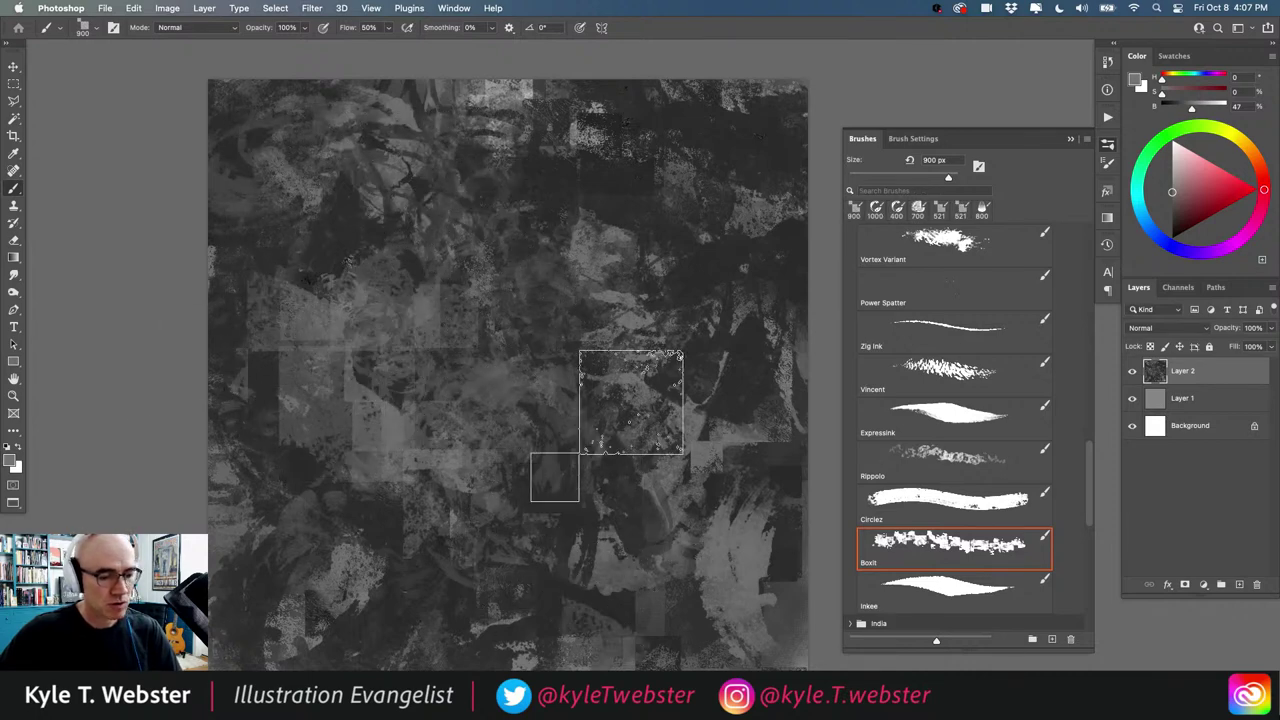
drag(631, 402, 724, 394)
mouse_move(763, 133)
mouse_down()
mouse_move(613, 100)
mouse_move(611, 237)
mouse_move(724, 195)
mouse_move(770, 141)
mouse_move(558, 178)
mouse_move(346, 148)
mouse_move(376, 121)
mouse_move(274, 115)
mouse_move(305, 279)
mouse_up()
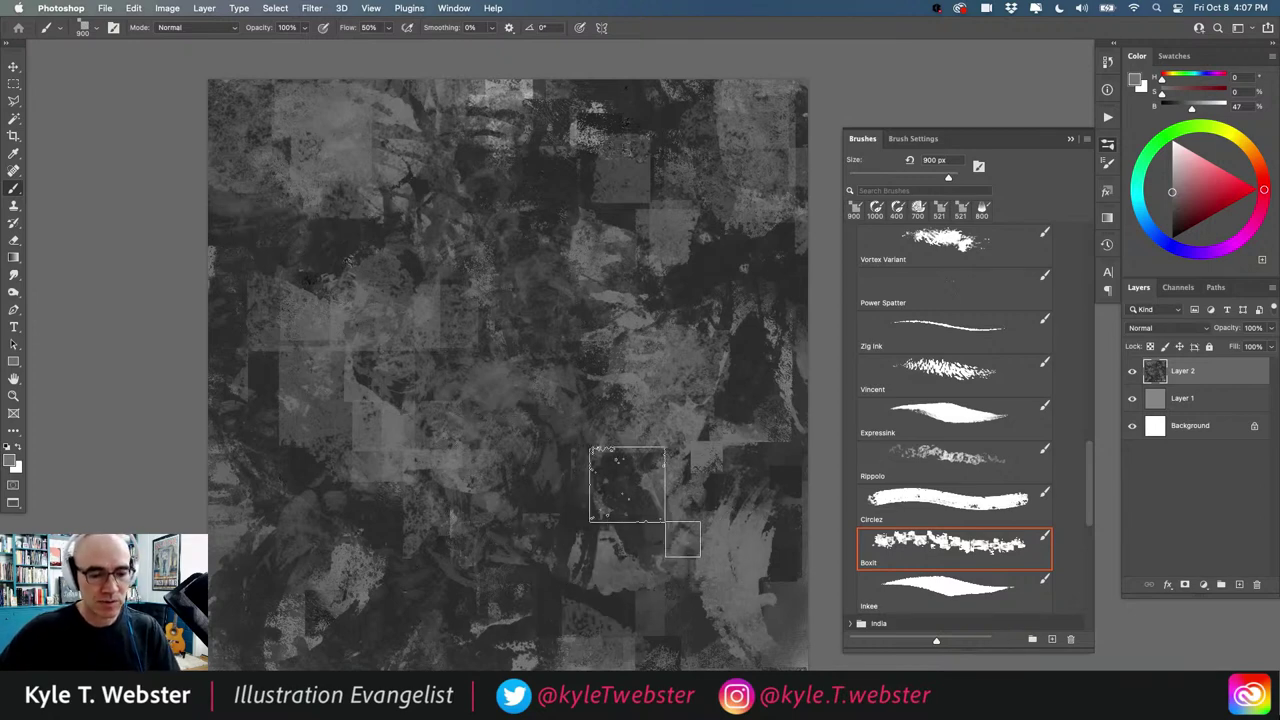
mouse_move(496, 629)
mouse_down()
mouse_move(415, 594)
mouse_move(530, 460)
mouse_up()
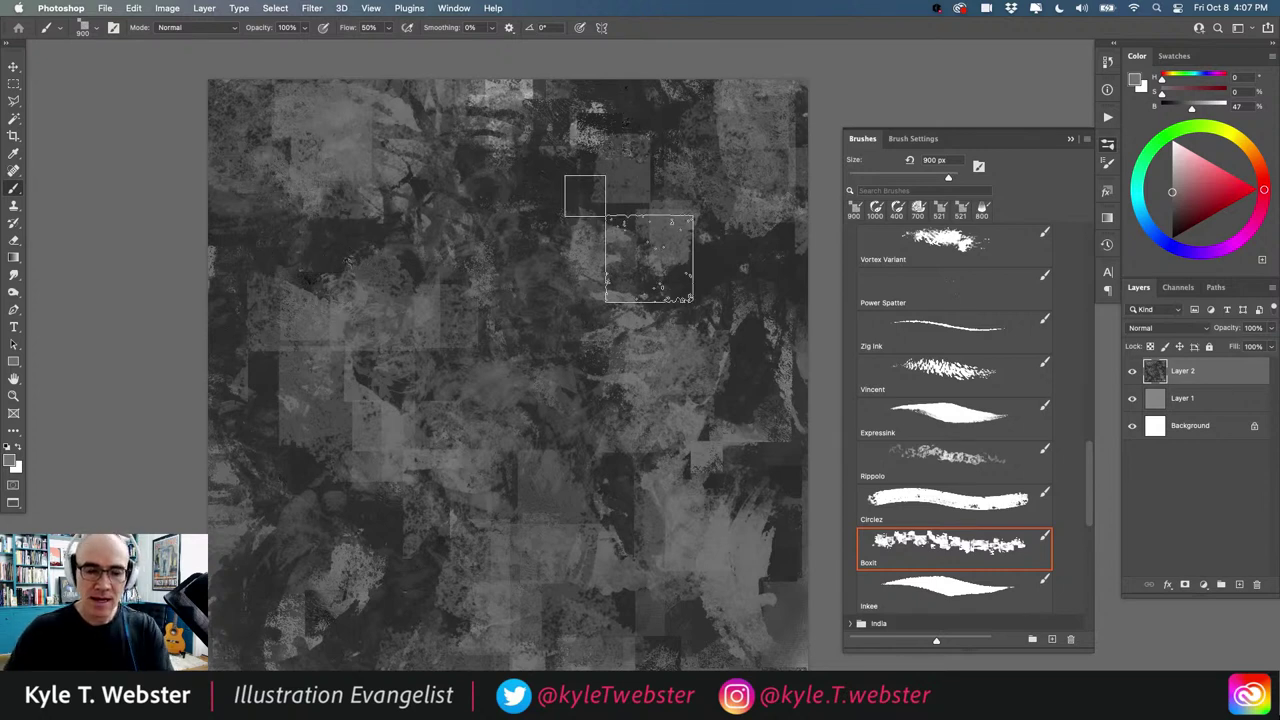
Step: Darken the texture with dark grey strokes of the Pigmentia Edge brush at 800 px
scroll(1089, 456, up, 5)
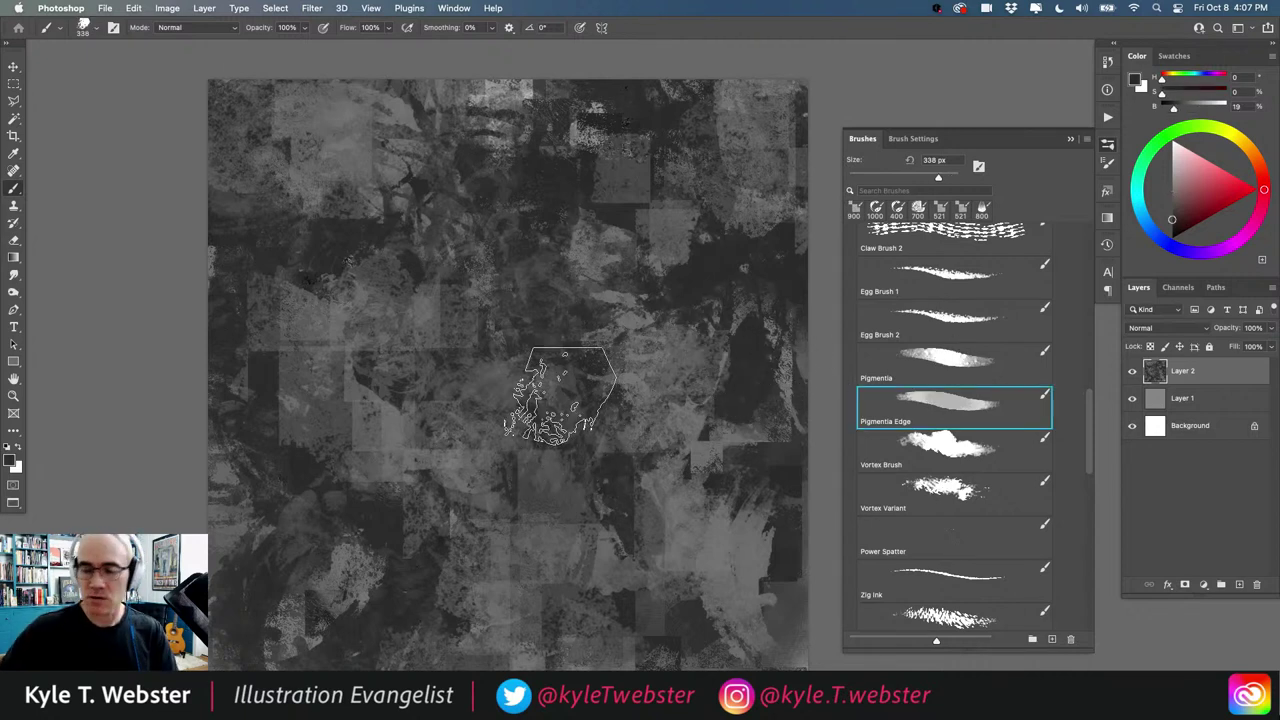
key(bracketright)
key(bracketright)
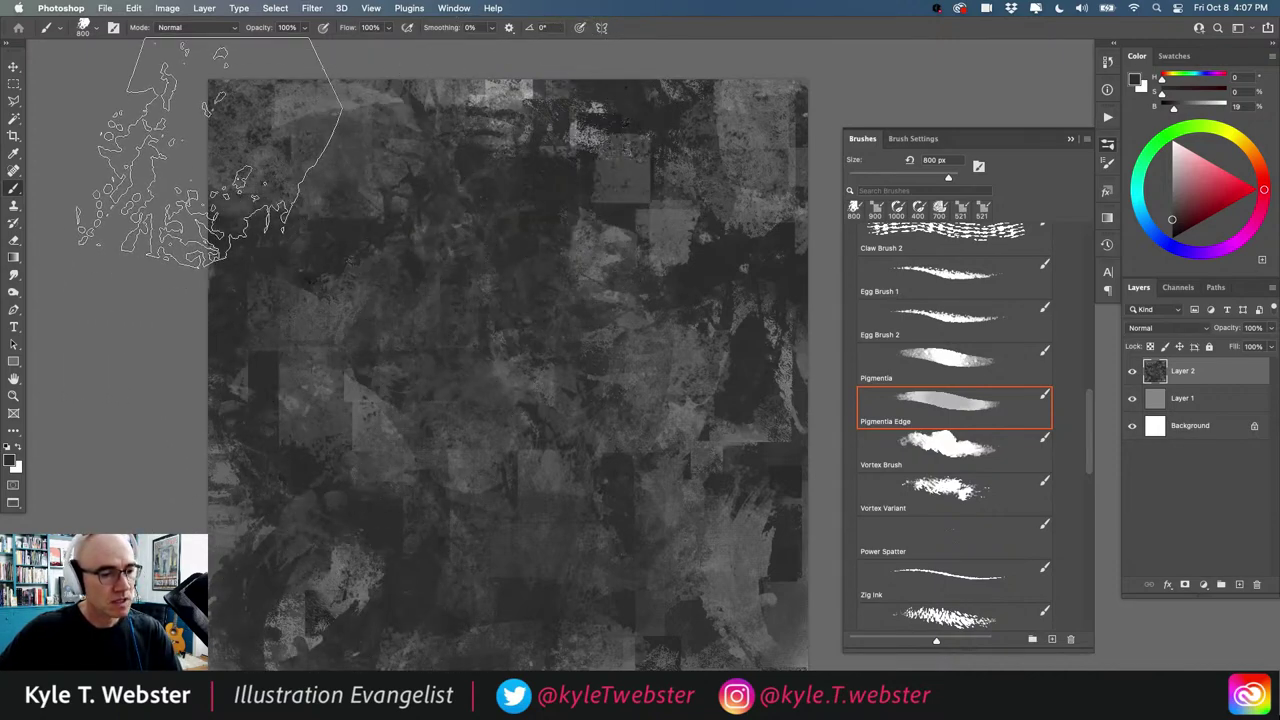
mouse_move(563, 149)
mouse_down()
mouse_move(520, 65)
mouse_move(471, 80)
mouse_move(770, 82)
mouse_up()
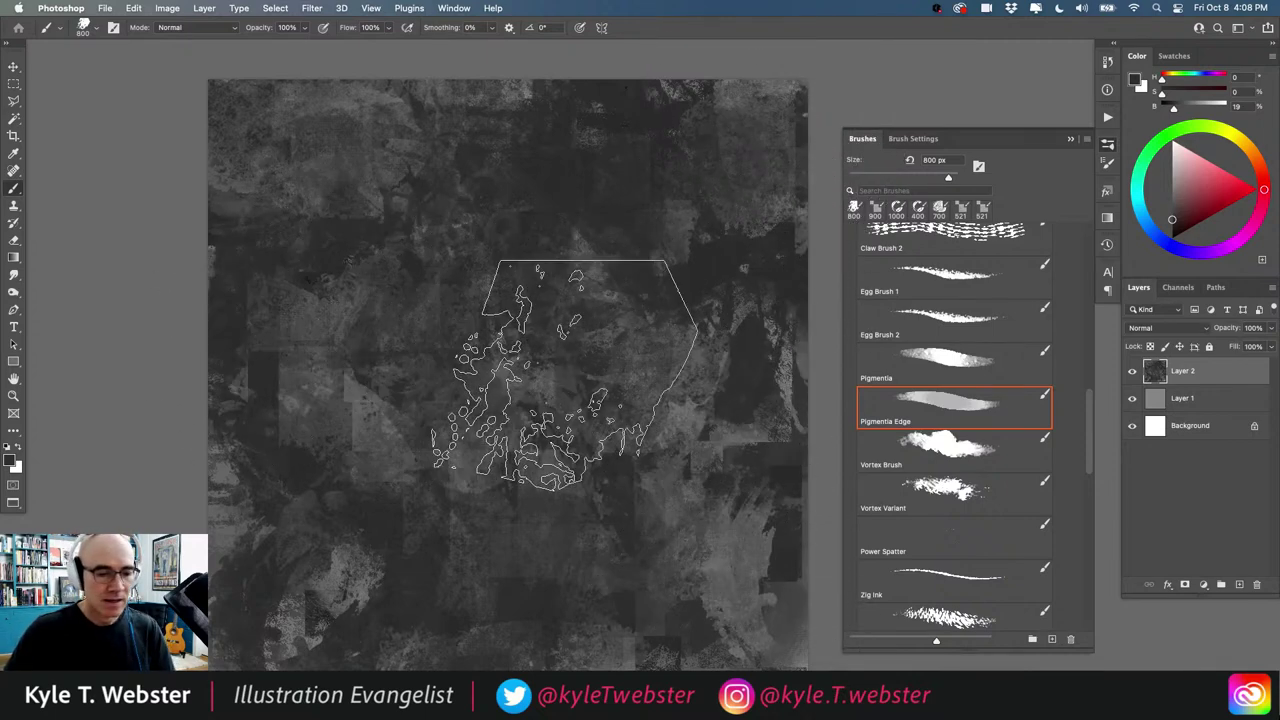
Step: Sample a lighter grey from the canvas and build up a light area in the centre with Pigmentia Edge
alt+click(787, 354)
mouse_move(486, 200)
mouse_down()
mouse_move(457, 418)
mouse_move(371, 222)
mouse_move(482, 222)
mouse_up()
mouse_move(530, 130)
mouse_down()
mouse_move(546, 451)
mouse_move(566, 263)
mouse_move(588, 490)
mouse_move(567, 240)
mouse_move(578, 482)
mouse_move(592, 250)
mouse_move(632, 261)
mouse_move(587, 417)
mouse_move(642, 214)
mouse_move(605, 543)
mouse_move(538, 439)
mouse_move(452, 217)
mouse_move(488, 530)
mouse_move(549, 361)
mouse_move(481, 626)
mouse_move(545, 205)
mouse_move(595, 172)
mouse_move(551, 149)
mouse_move(502, 138)
mouse_move(415, 609)
mouse_move(475, 475)
mouse_move(451, 647)
mouse_move(432, 466)
mouse_move(450, 629)
mouse_move(592, 559)
mouse_move(496, 350)
mouse_move(343, 352)
mouse_move(355, 505)
mouse_move(408, 474)
mouse_up()
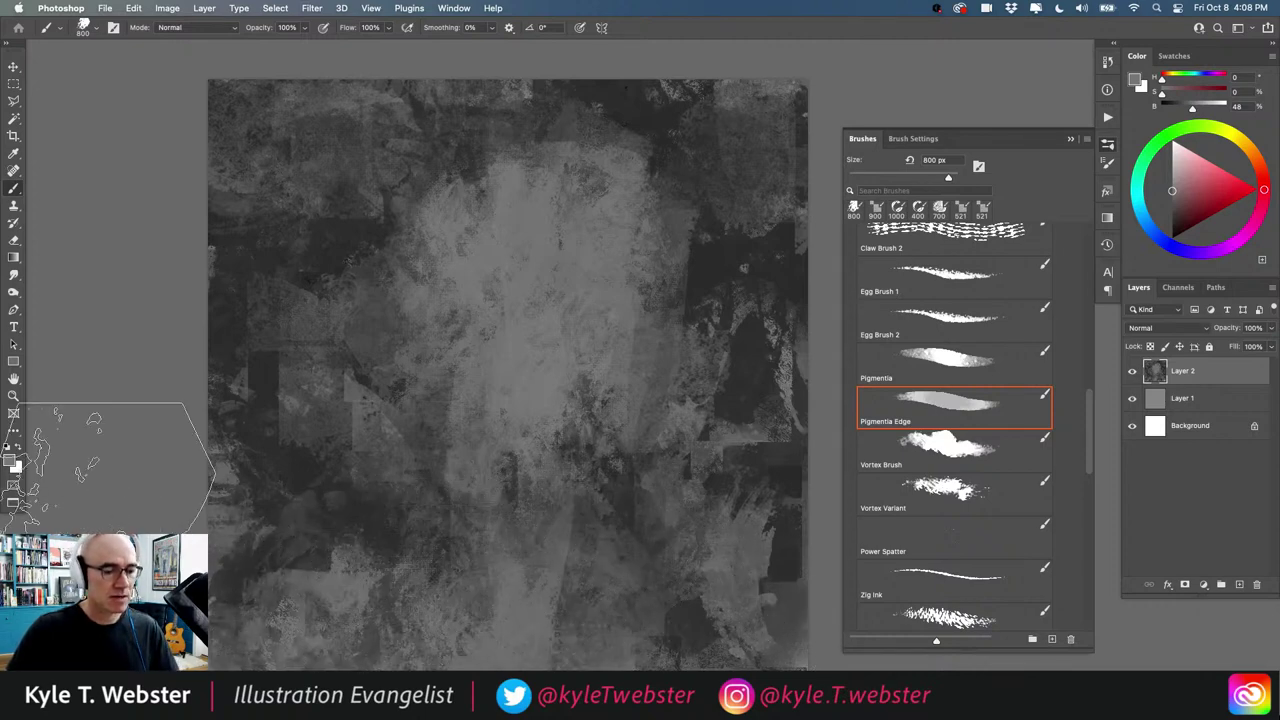
Step: Sample a dark grey from the canvas and choose the Ratchet brush at 600 px
alt+click(783, 240)
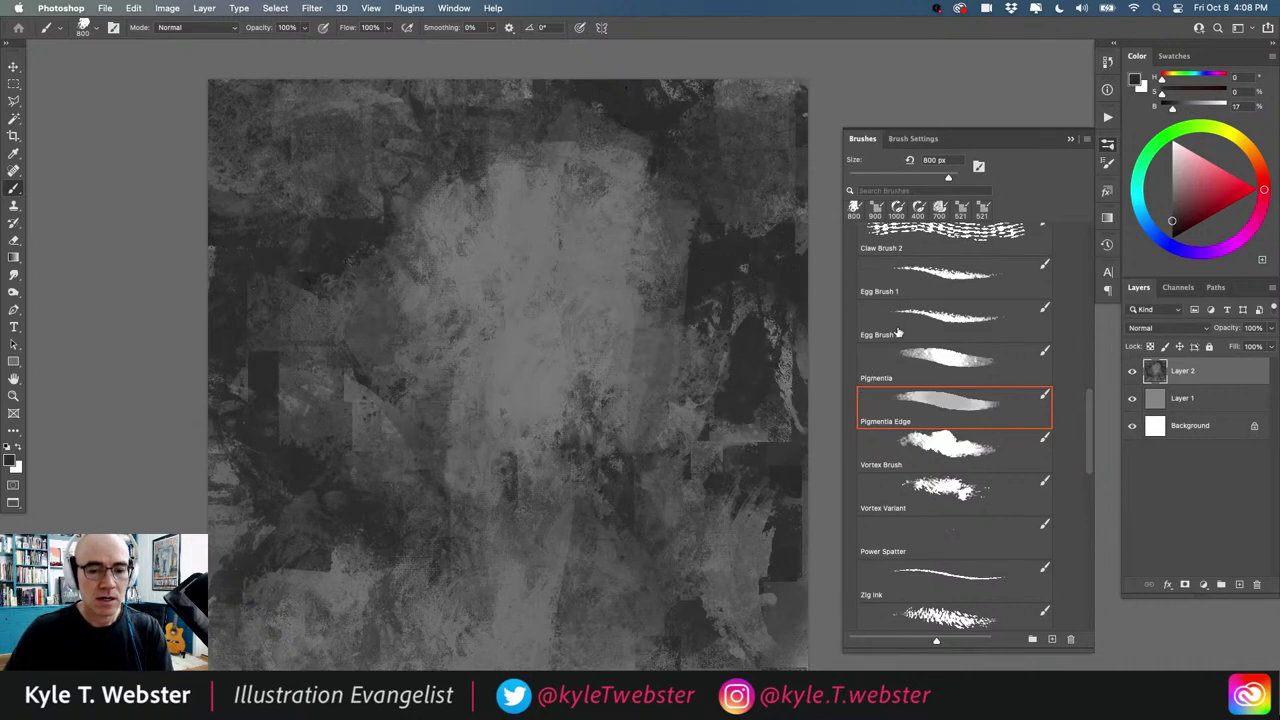
scroll(880, 346, up, 5)
scroll(880, 346, up, 3)
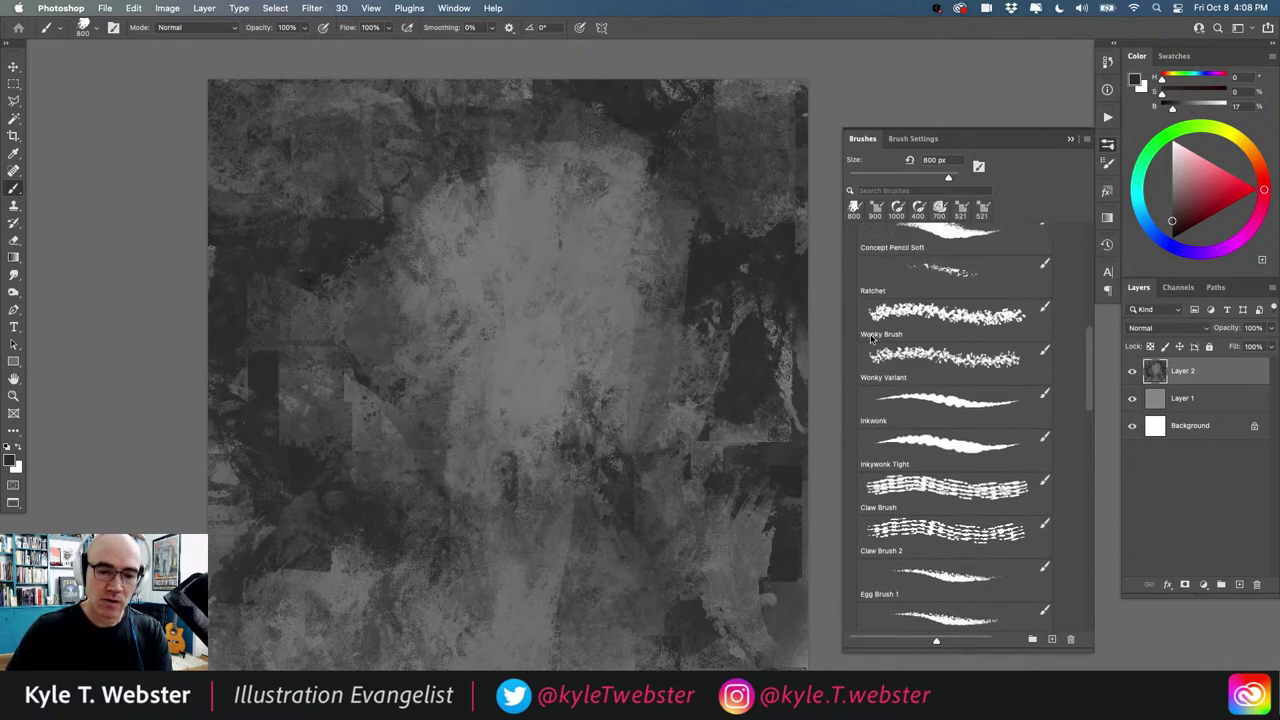
click(900, 322)
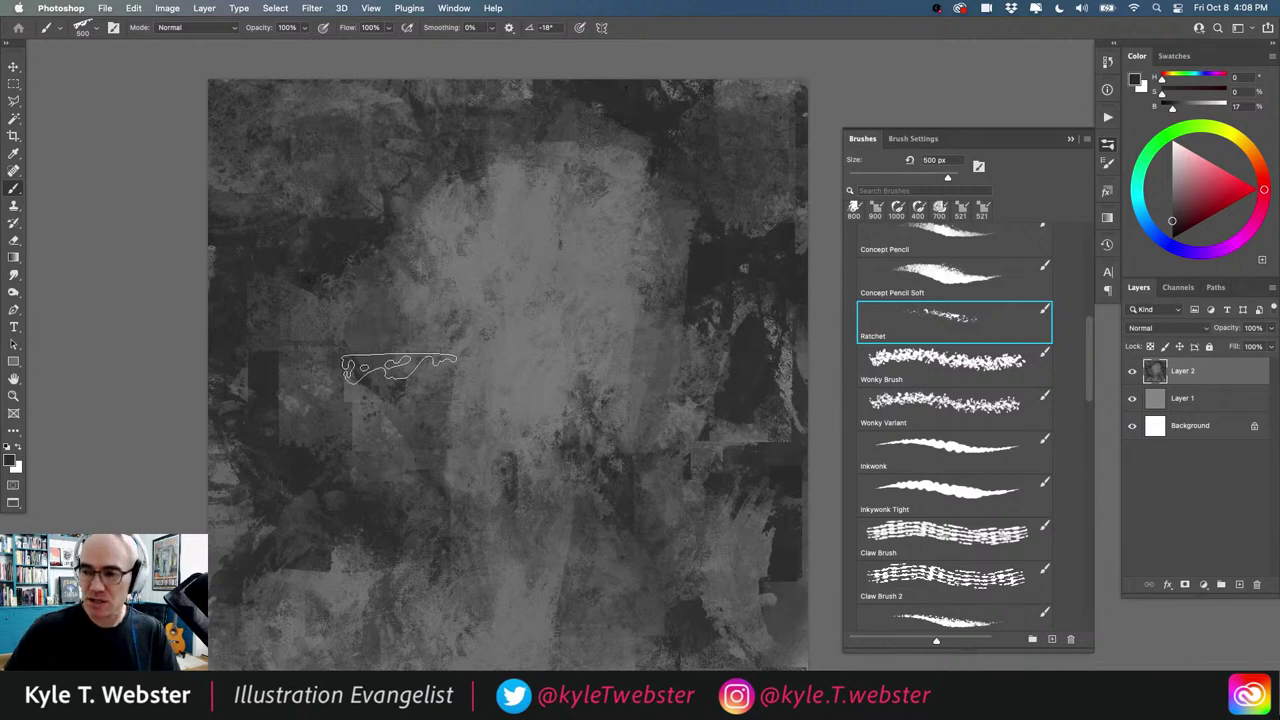
key(bracketright)
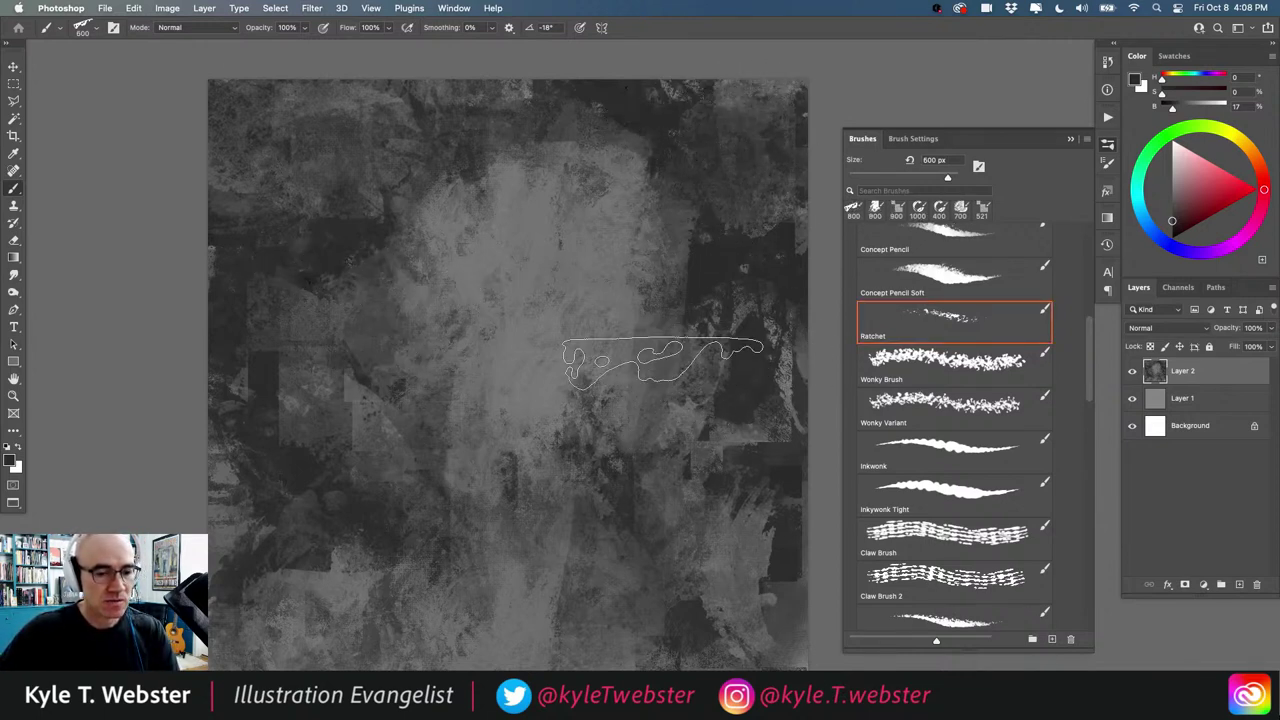
Step: Try dark grey Ratchet speckling over the light central area and undo the strokes
mouse_move(563, 205)
mouse_down()
mouse_move(550, 327)
mouse_move(525, 405)
mouse_move(540, 256)
mouse_move(577, 296)
mouse_move(574, 192)
mouse_move(607, 387)
mouse_move(544, 405)
mouse_move(491, 284)
mouse_move(480, 533)
mouse_move(490, 267)
mouse_move(424, 365)
mouse_move(491, 230)
mouse_move(448, 346)
mouse_move(478, 291)
mouse_move(478, 227)
mouse_move(512, 168)
mouse_move(562, 214)
mouse_move(590, 195)
mouse_up()
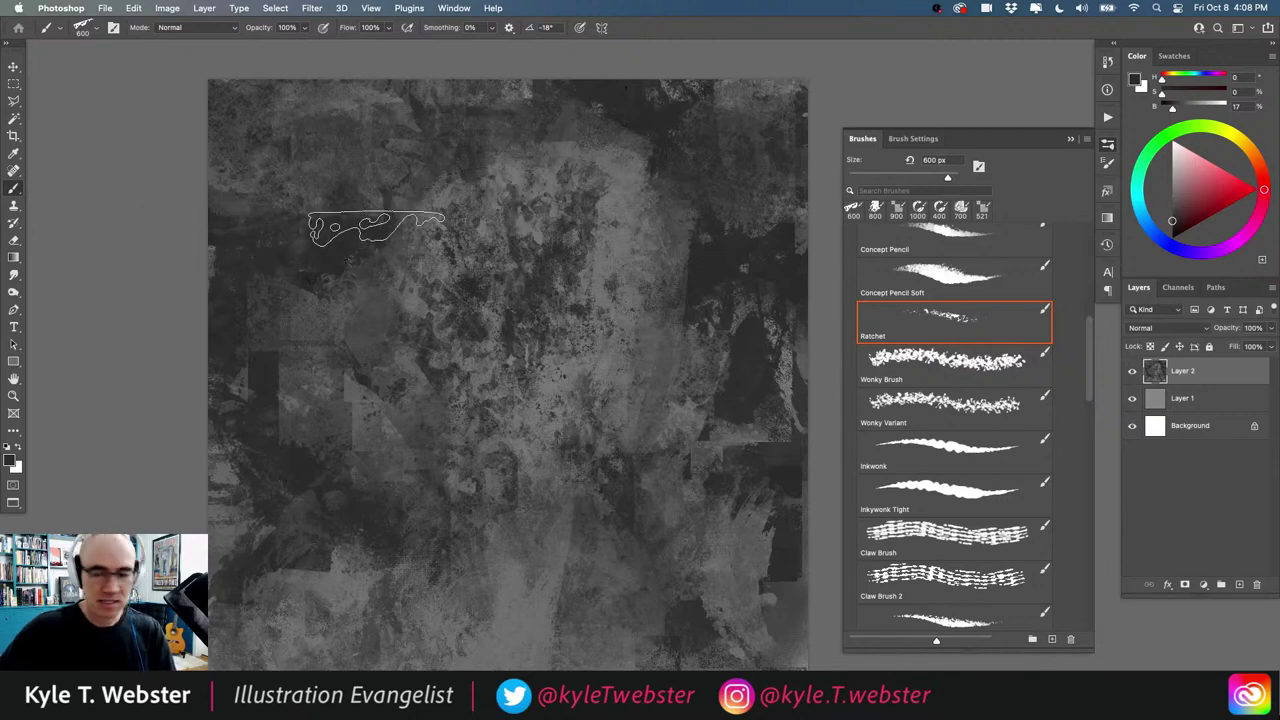
super+click(464, 238)
super+click(456, 241)
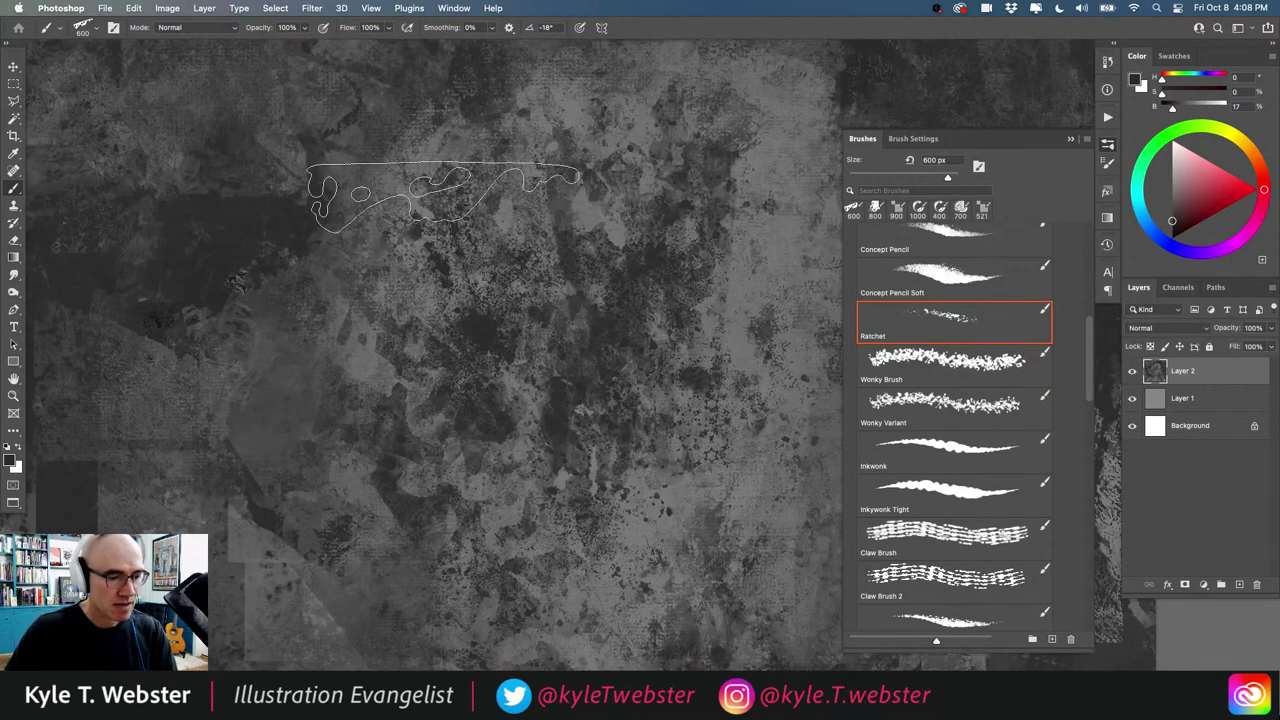
alt+click(431, 400)
alt+click(431, 400)
drag(386, 404, 405, 342)
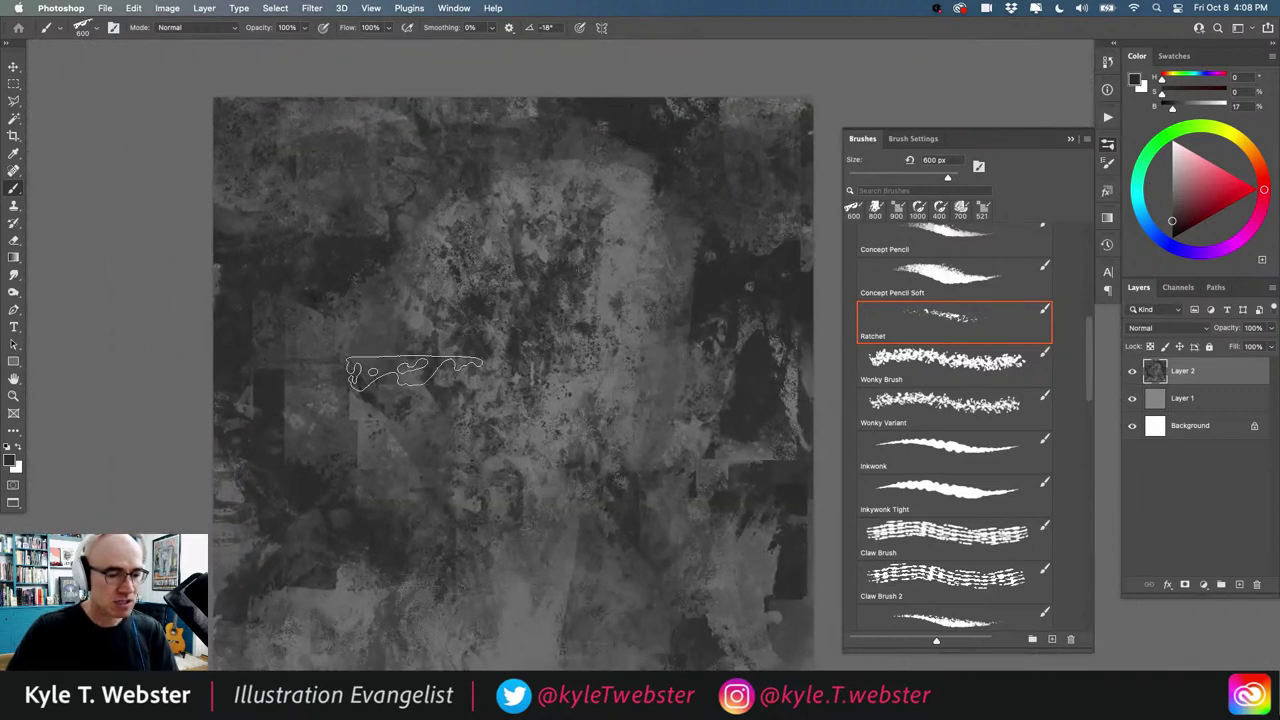
key(super+z)
key(super+z)
key(super+z)
key(super+z)
key(super+z)
key(super+z)
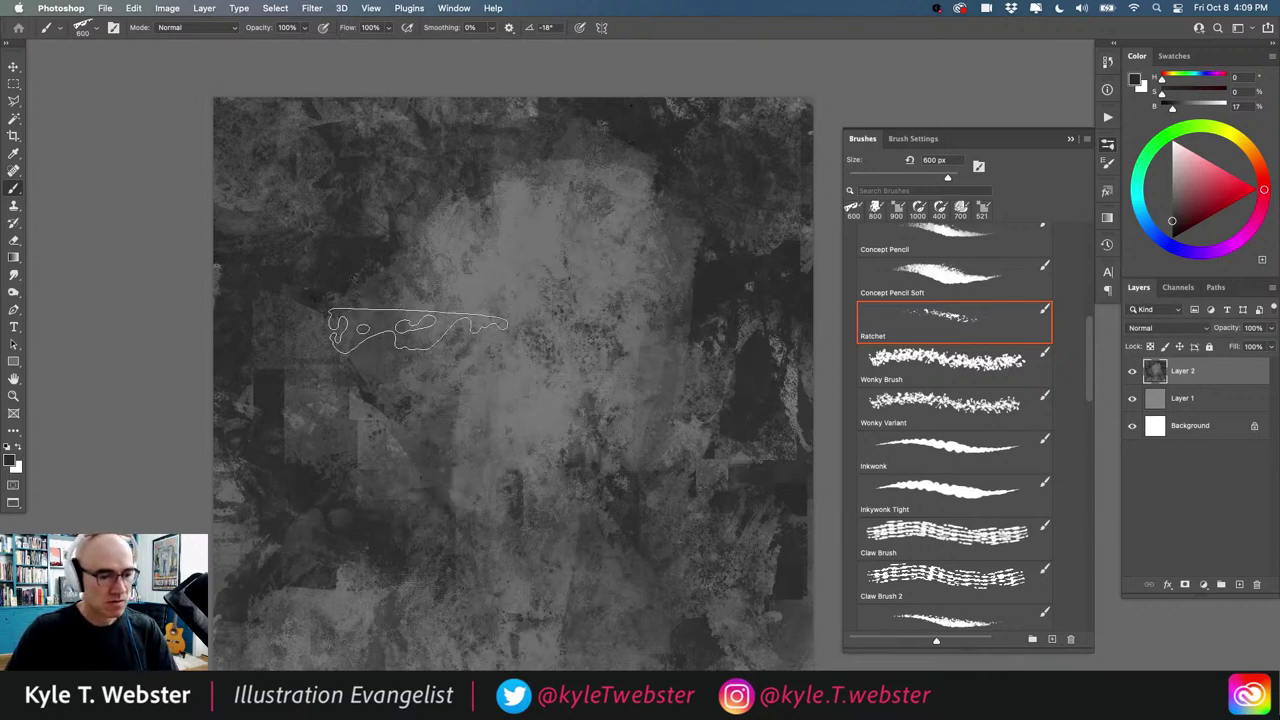
Step: Examine the layered brush texture up close at 100% zoom across the upper part of the canvas
drag(411, 419, 439, 381)
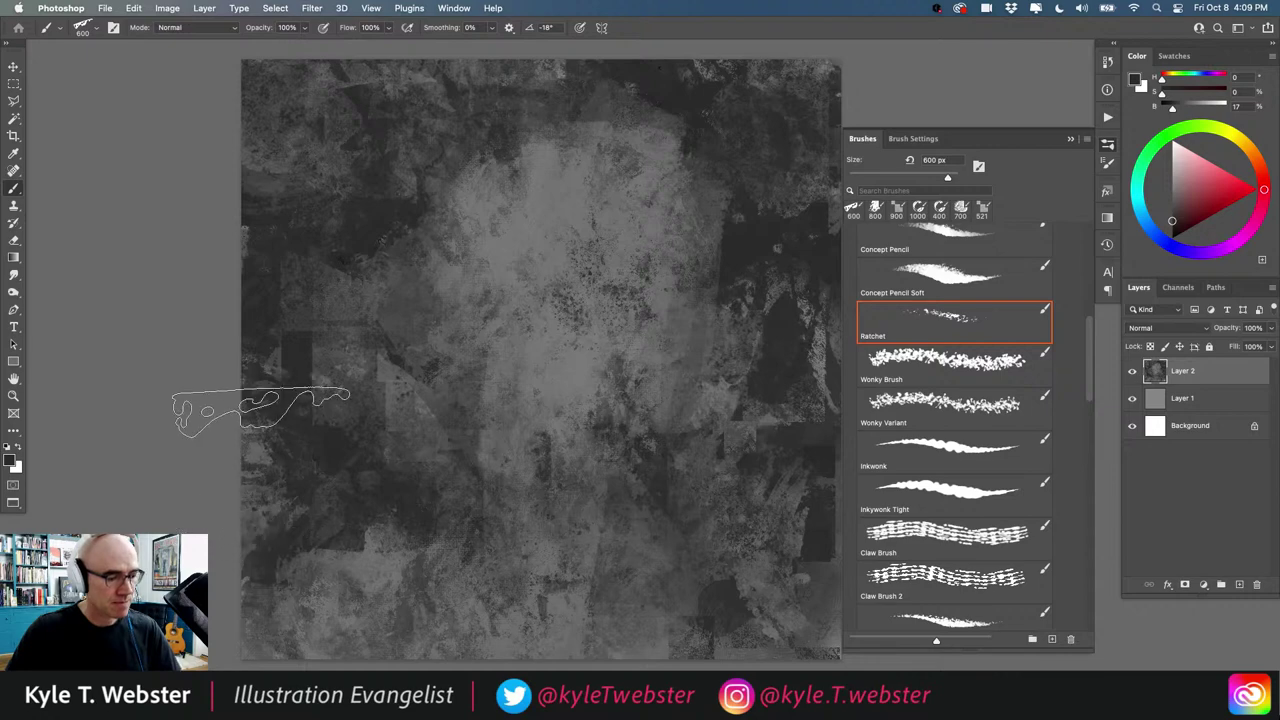
double_click(13, 396)
drag(144, 236, 360, 434)
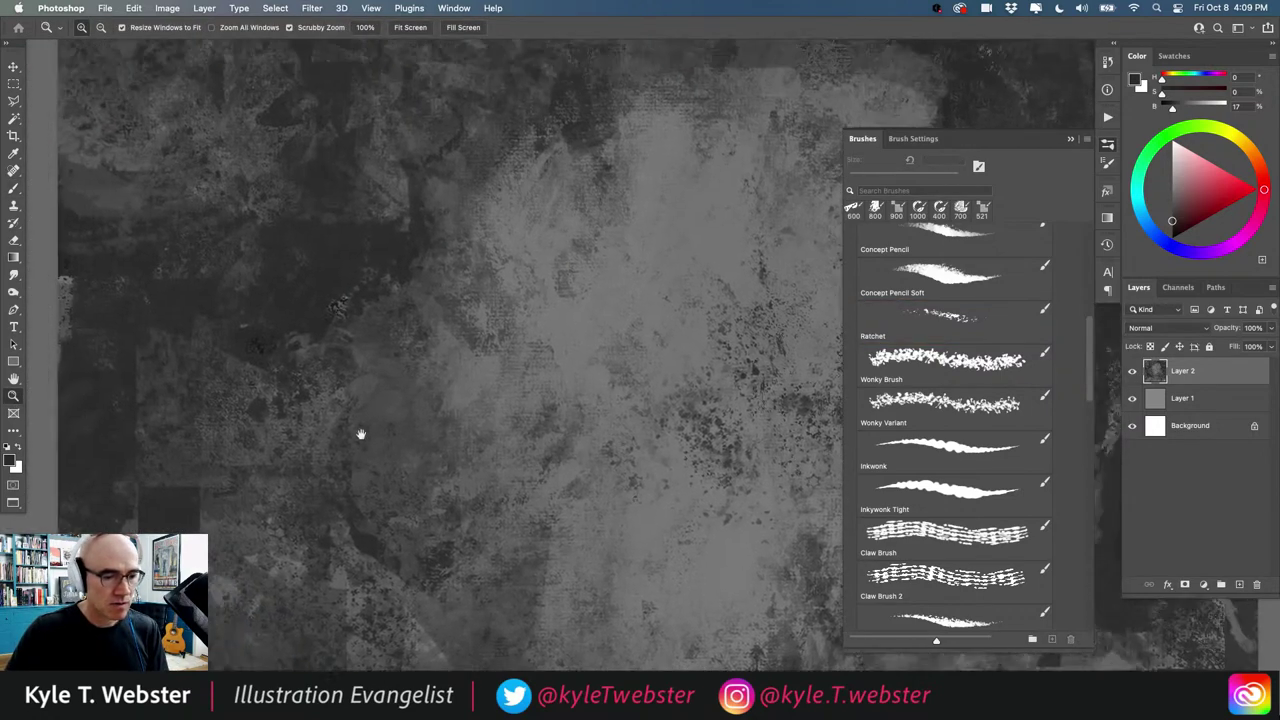
drag(280, 317, 313, 461)
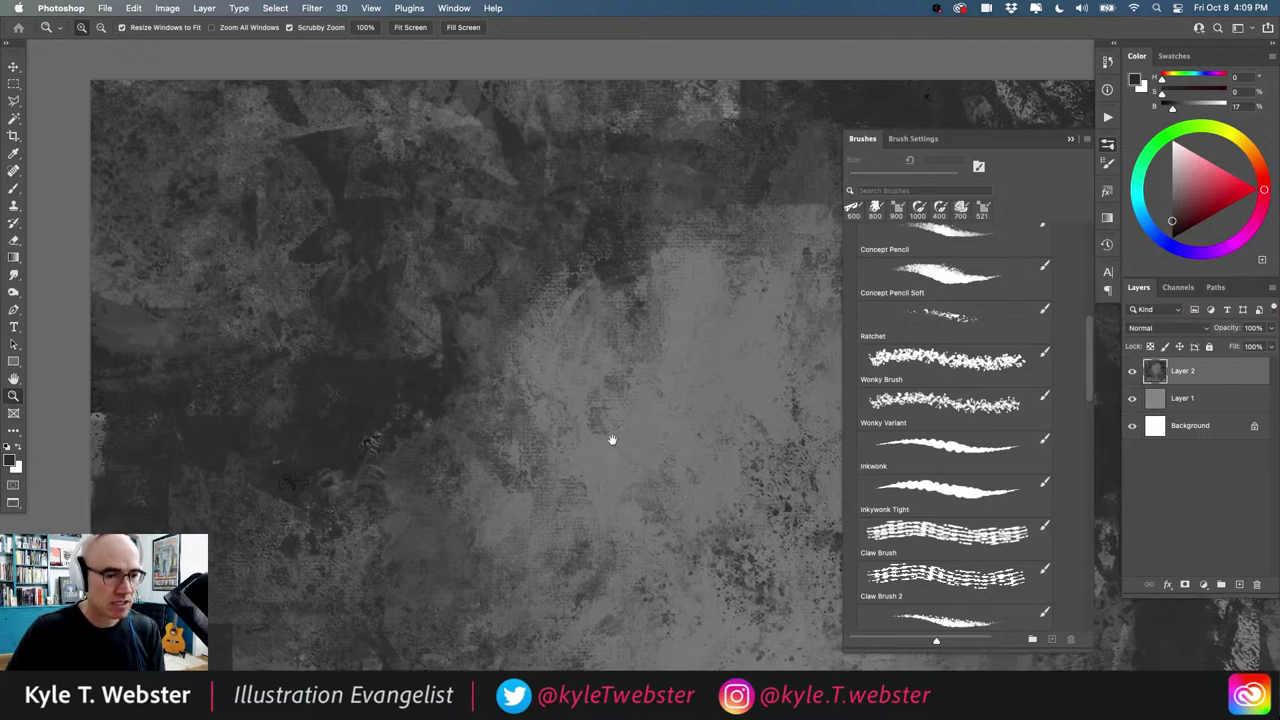
drag(611, 437, 423, 420)
mouse_move(584, 445)
mouse_down()
mouse_move(486, 437)
mouse_move(334, 514)
mouse_move(320, 469)
mouse_move(351, 380)
mouse_move(417, 414)
mouse_move(449, 414)
mouse_move(457, 451)
mouse_move(439, 443)
mouse_move(403, 463)
mouse_up()
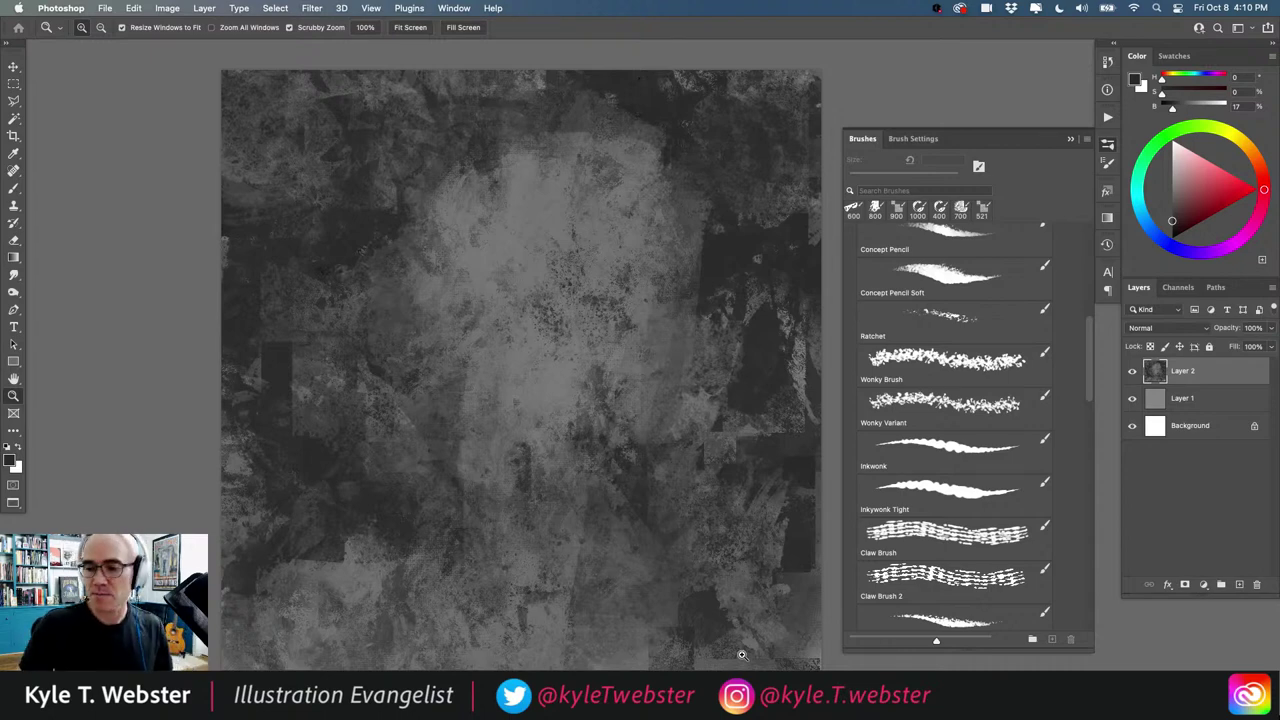
Step: Return to the Brush tool, make white the foreground colour and choose the Pigmentia brush
key(b)
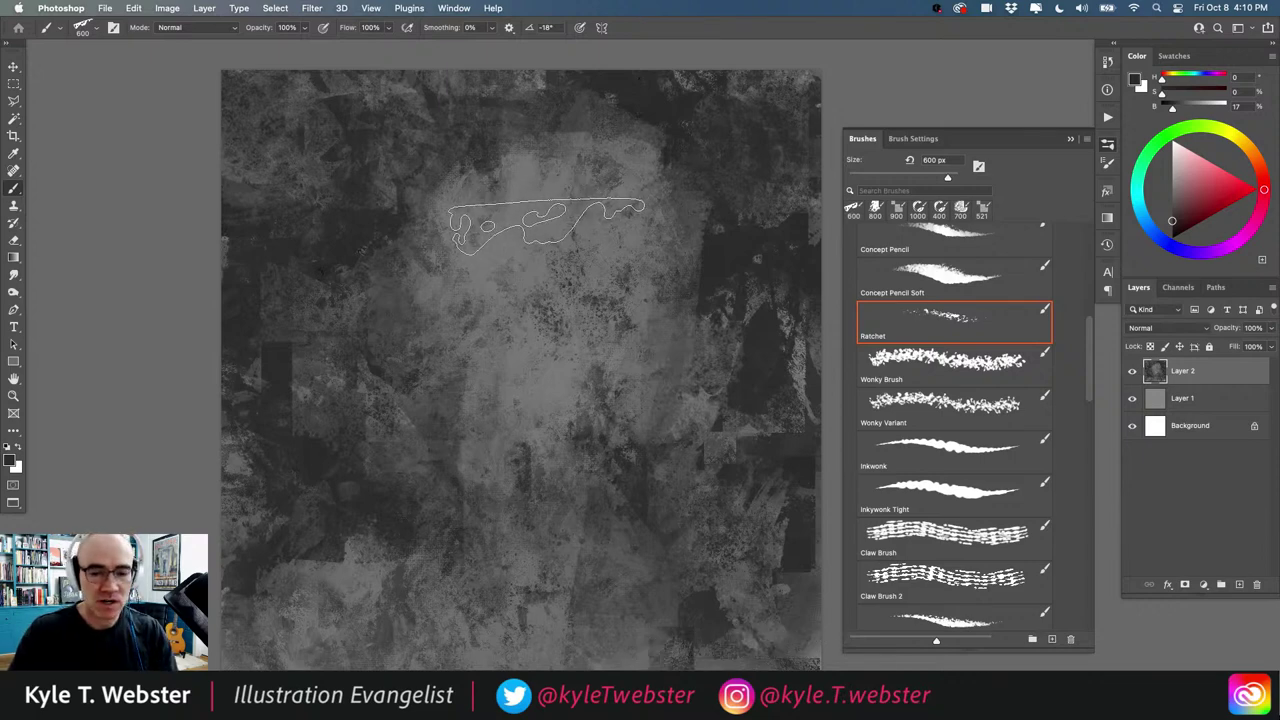
click(17, 446)
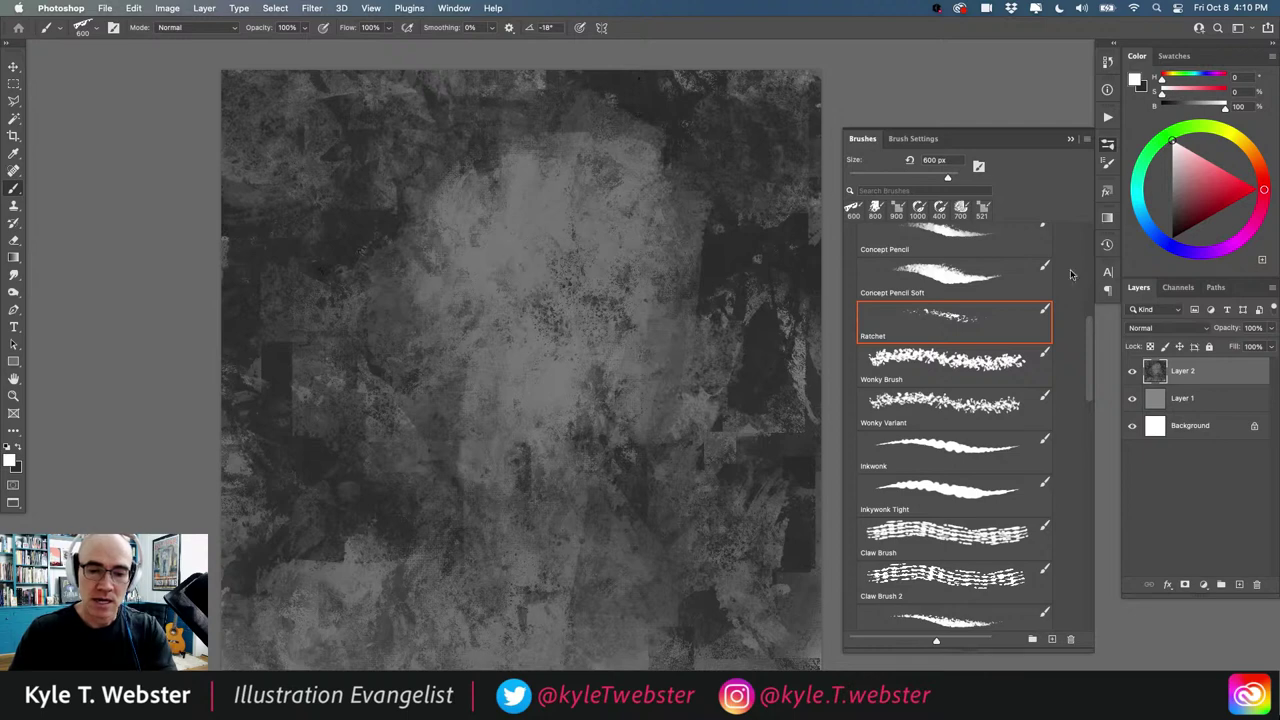
scroll(908, 393, down, 5)
scroll(908, 393, down, 1)
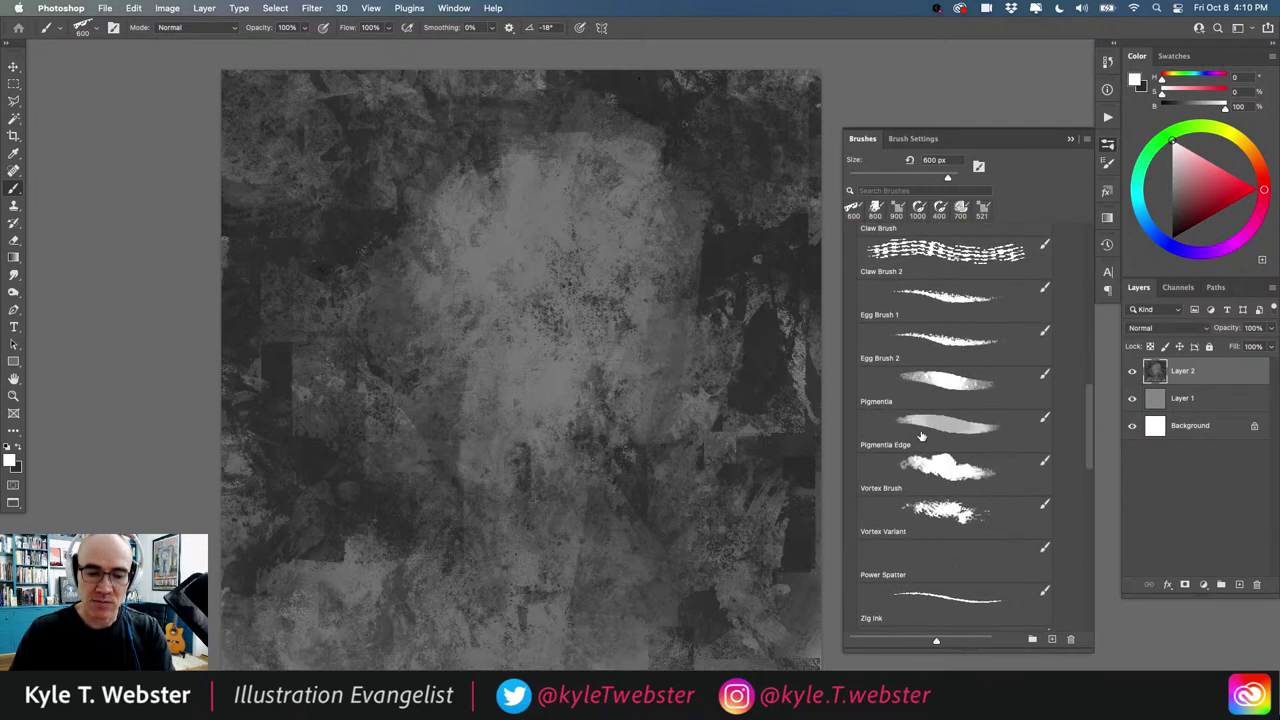
click(939, 389)
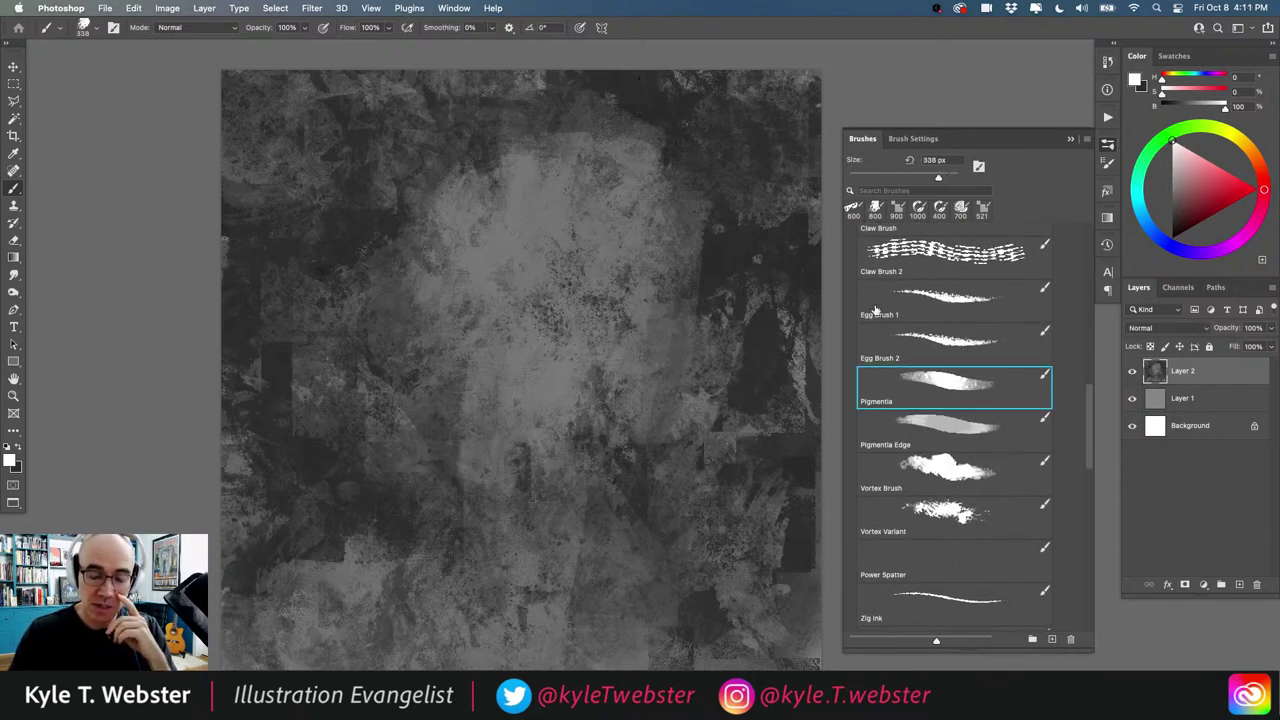
Step: Paint white Pigmentia texture at 338 px over the canvas's light centre to form a rounded head shape
click(875, 310)
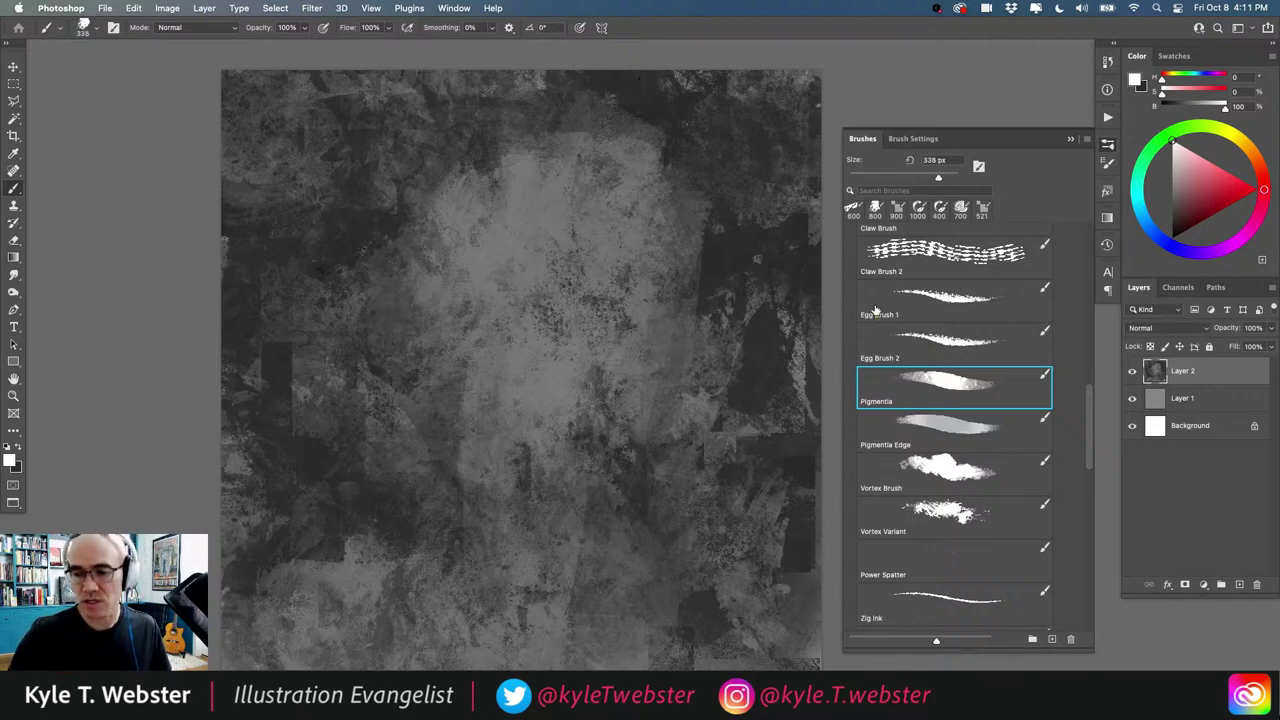
mouse_move(571, 271)
mouse_down()
mouse_move(557, 386)
mouse_move(666, 207)
mouse_move(614, 220)
mouse_move(643, 186)
mouse_move(537, 159)
mouse_move(486, 191)
mouse_move(508, 186)
mouse_move(520, 235)
mouse_move(490, 210)
mouse_move(478, 265)
mouse_move(459, 189)
mouse_move(563, 327)
mouse_move(605, 235)
mouse_move(630, 300)
mouse_move(680, 285)
mouse_move(650, 255)
mouse_move(640, 362)
mouse_up()
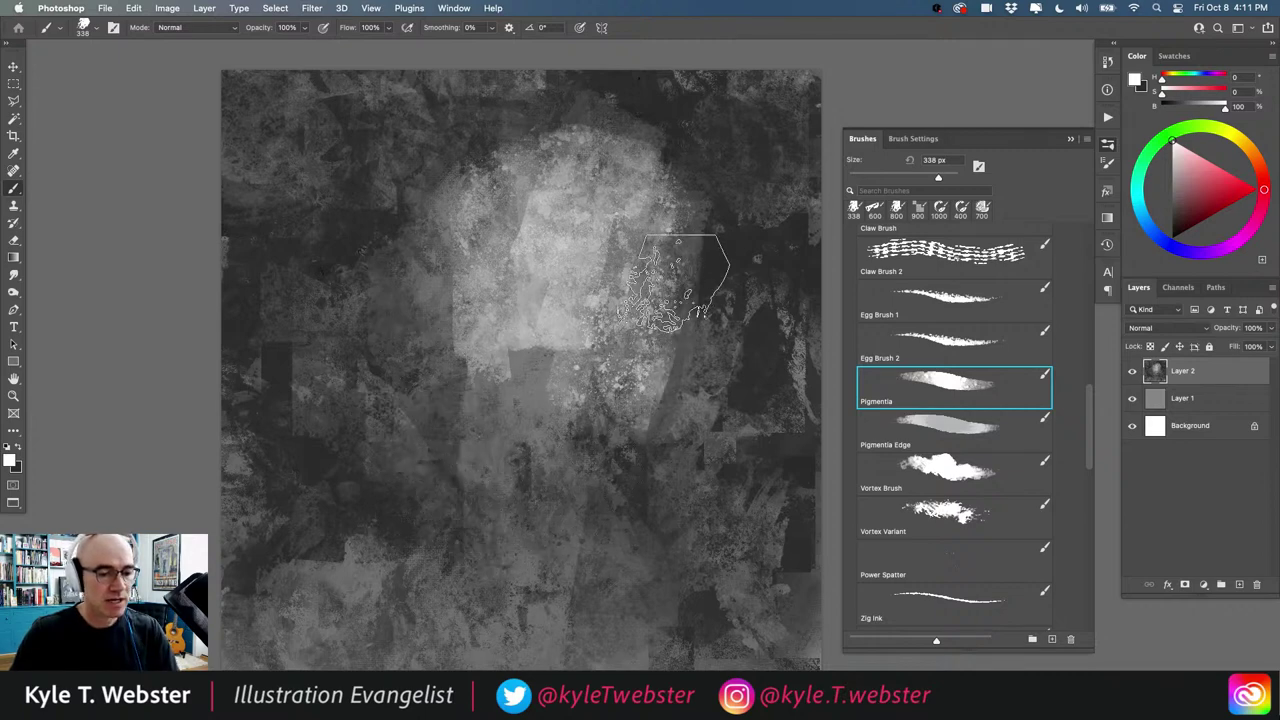
mouse_move(608, 405)
mouse_down()
mouse_move(666, 283)
mouse_move(582, 465)
mouse_move(599, 424)
mouse_move(567, 443)
mouse_move(587, 441)
mouse_move(554, 441)
mouse_move(621, 415)
mouse_move(514, 455)
mouse_move(564, 417)
mouse_move(540, 397)
mouse_move(510, 400)
mouse_move(467, 345)
mouse_move(500, 447)
mouse_move(430, 318)
mouse_move(477, 238)
mouse_move(449, 362)
mouse_move(655, 232)
mouse_move(635, 197)
mouse_move(660, 210)
mouse_move(637, 190)
mouse_up()
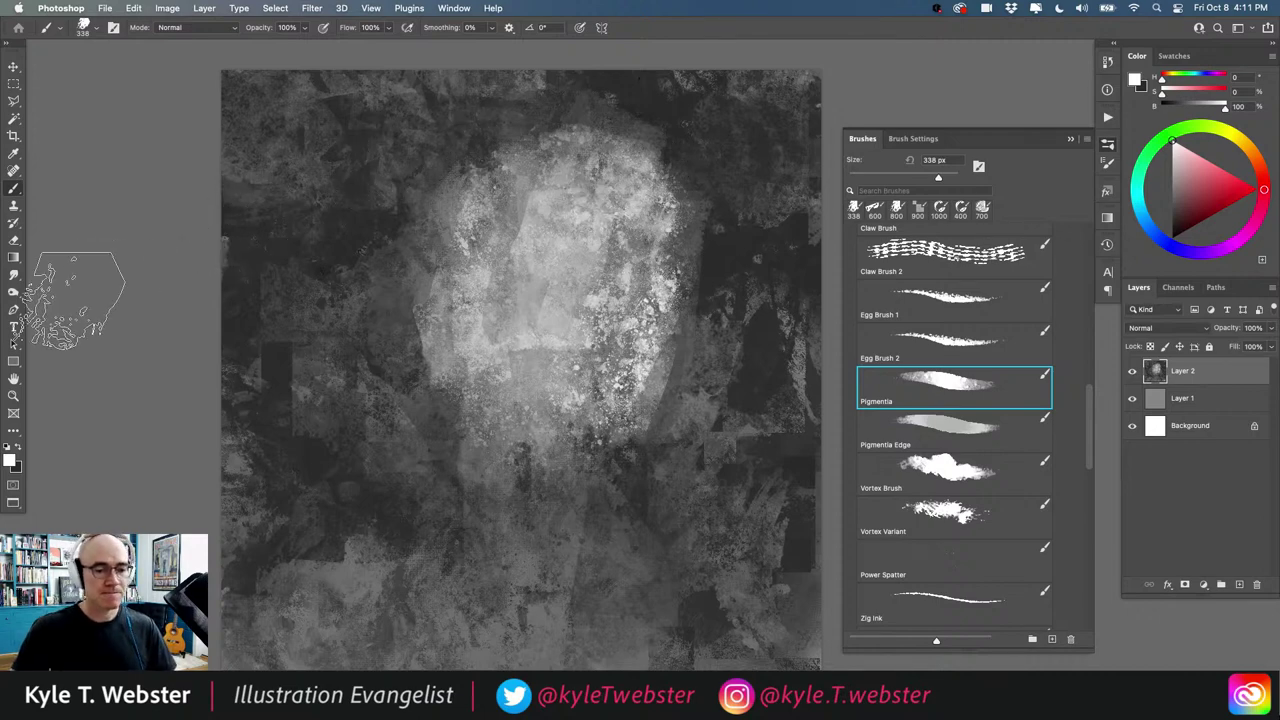
Step: Reduce the Pigmentia brush to 125 px and paint a pointed ear on each side of the head
key(bracketleft)
key(bracketleft)
key(bracketleft)
key(bracketleft)
key(bracketleft)
key(bracketleft)
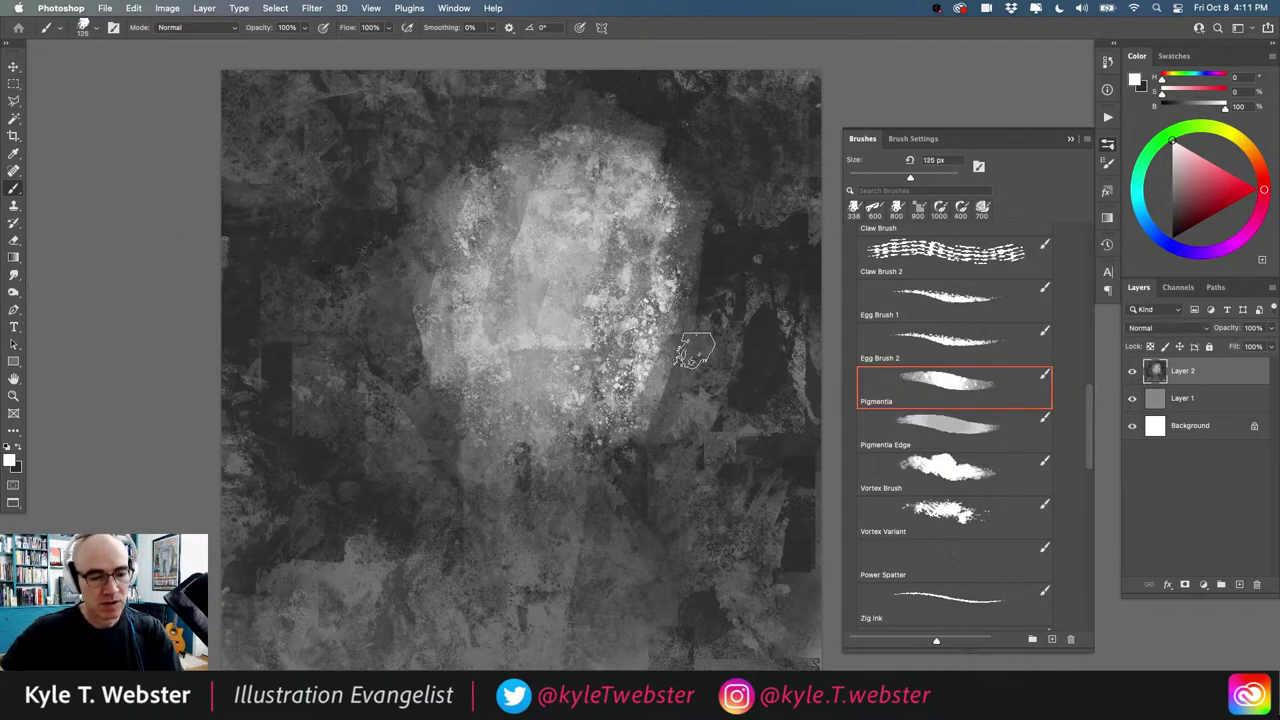
mouse_move(686, 355)
mouse_down()
mouse_move(725, 345)
mouse_move(705, 375)
mouse_move(690, 360)
mouse_move(760, 340)
mouse_move(660, 405)
mouse_move(705, 348)
mouse_up()
mouse_move(375, 295)
mouse_down()
mouse_move(375, 250)
mouse_move(413, 372)
mouse_move(400, 292)
mouse_move(372, 260)
mouse_up()
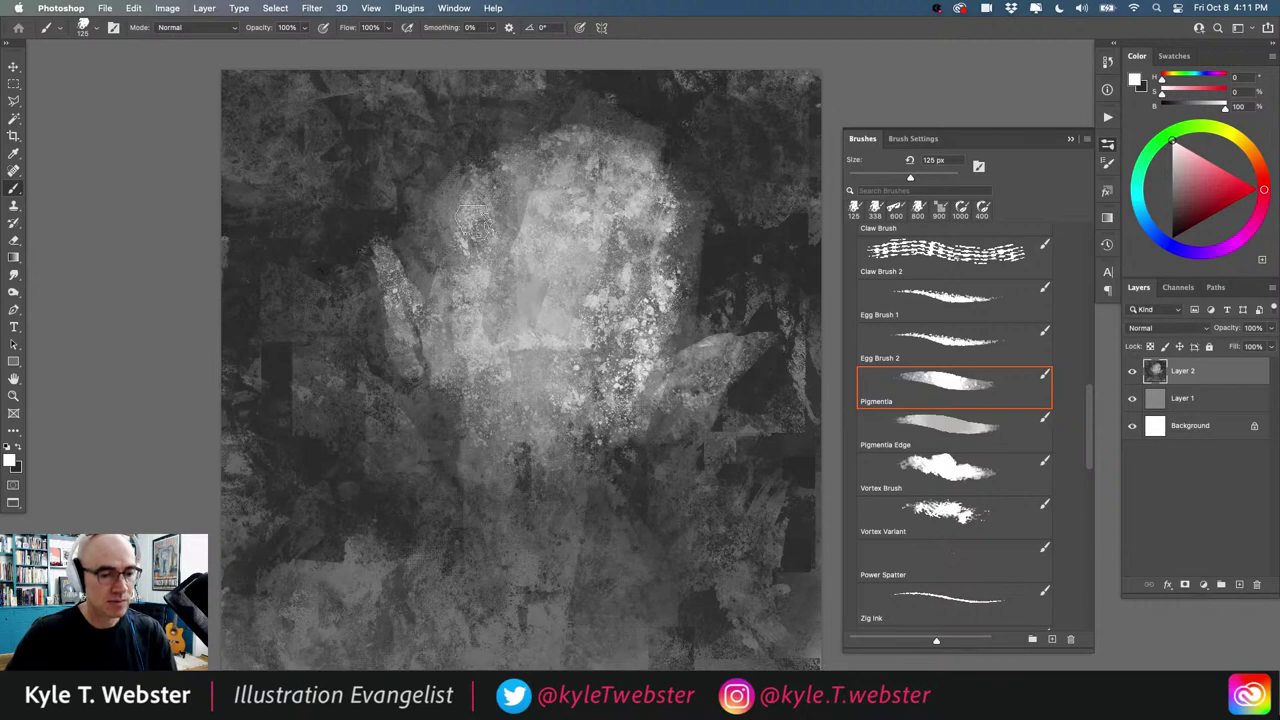
Step: Sample a dark grey from the background and block in the eye sockets, nose shadow and downturned mouth
alt+click(736, 255)
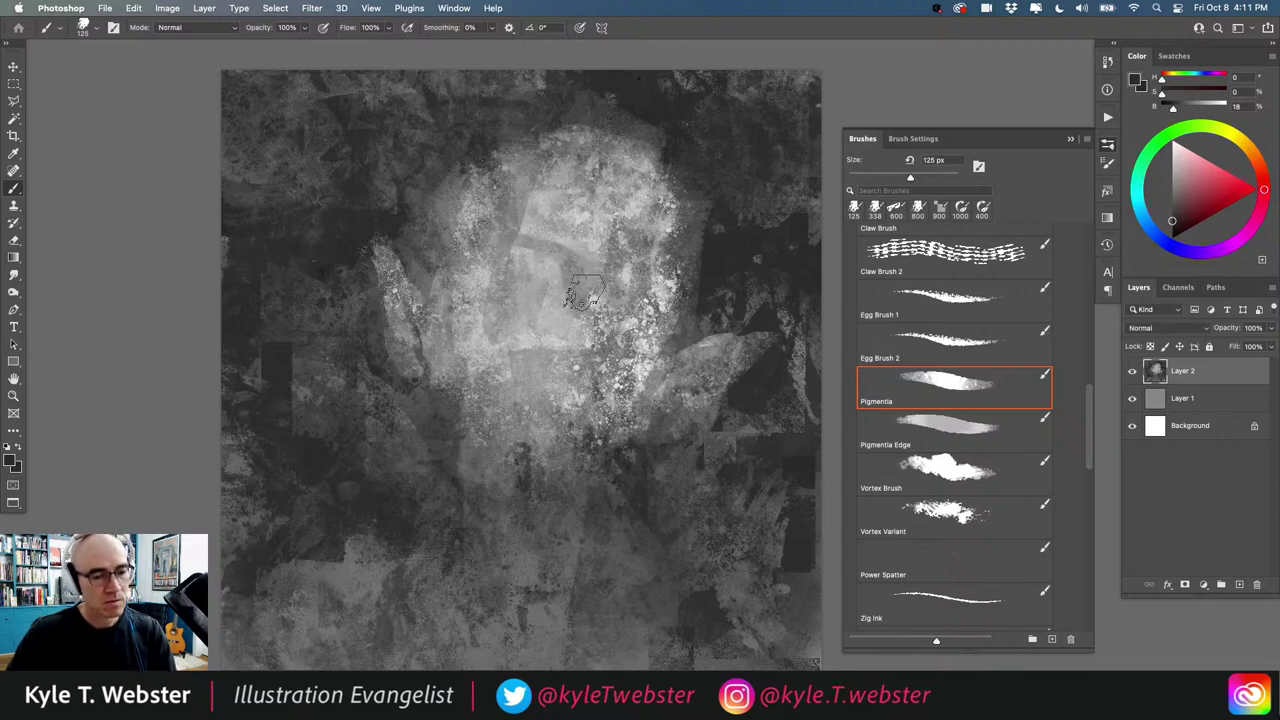
mouse_move(575, 293)
mouse_down()
mouse_move(605, 297)
mouse_move(588, 268)
mouse_move(610, 272)
mouse_move(581, 258)
mouse_move(561, 275)
mouse_move(558, 256)
mouse_move(578, 290)
mouse_up()
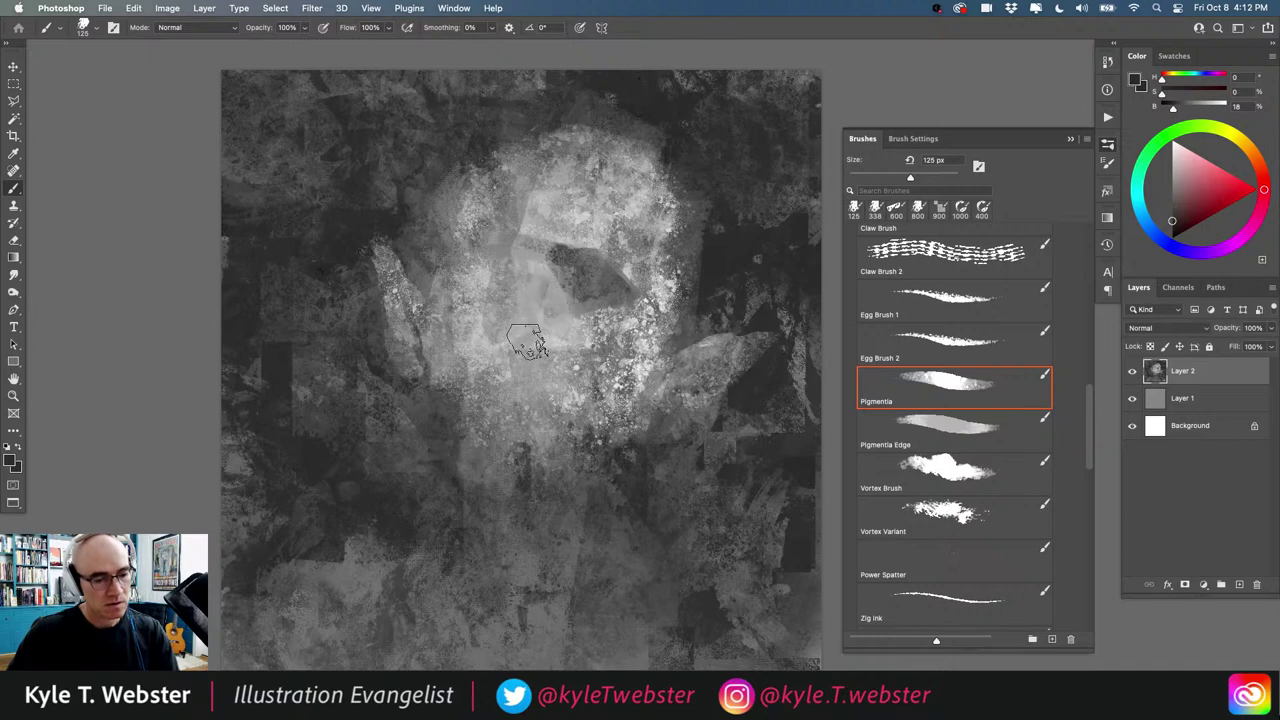
drag(511, 332, 505, 318)
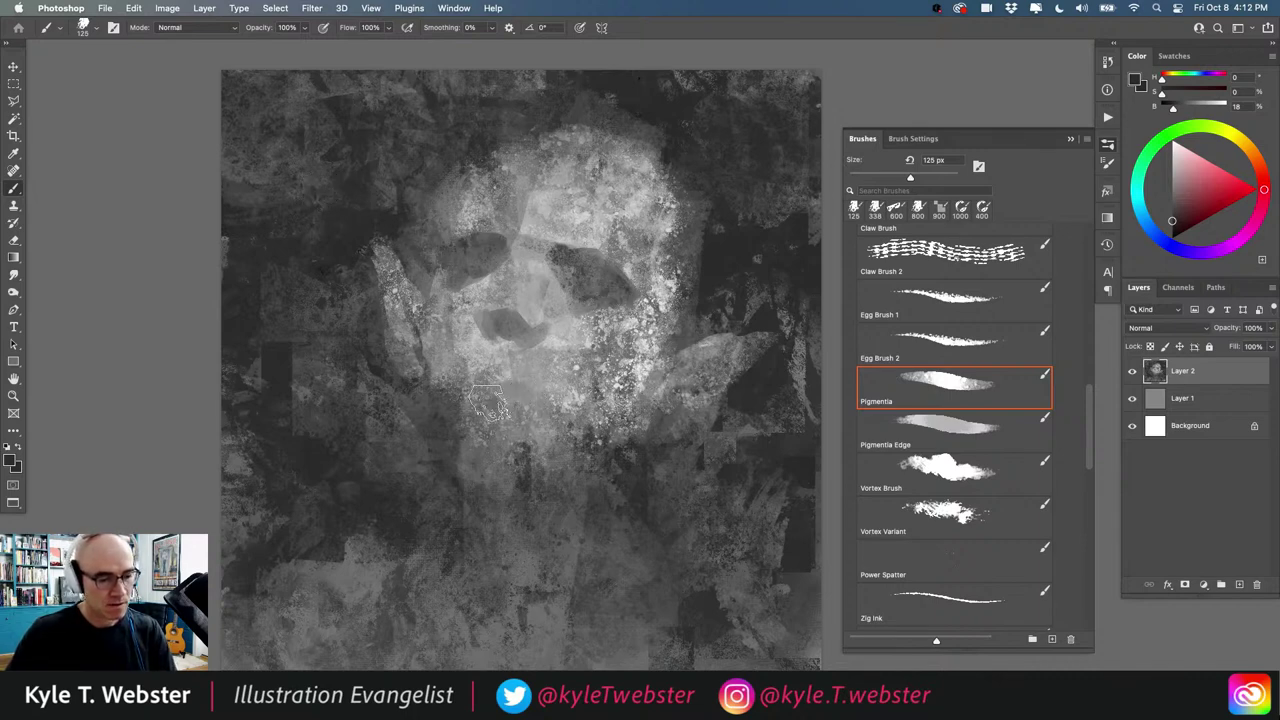
drag(484, 402, 511, 410)
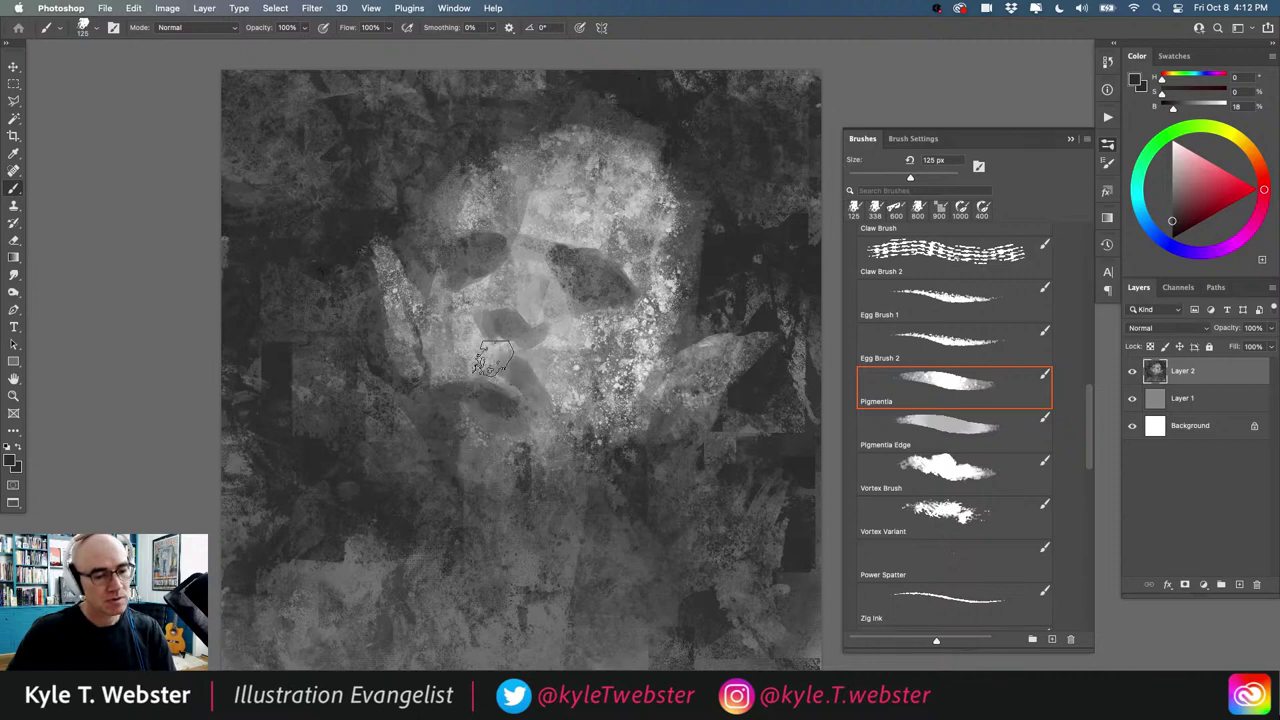
drag(436, 377, 508, 378)
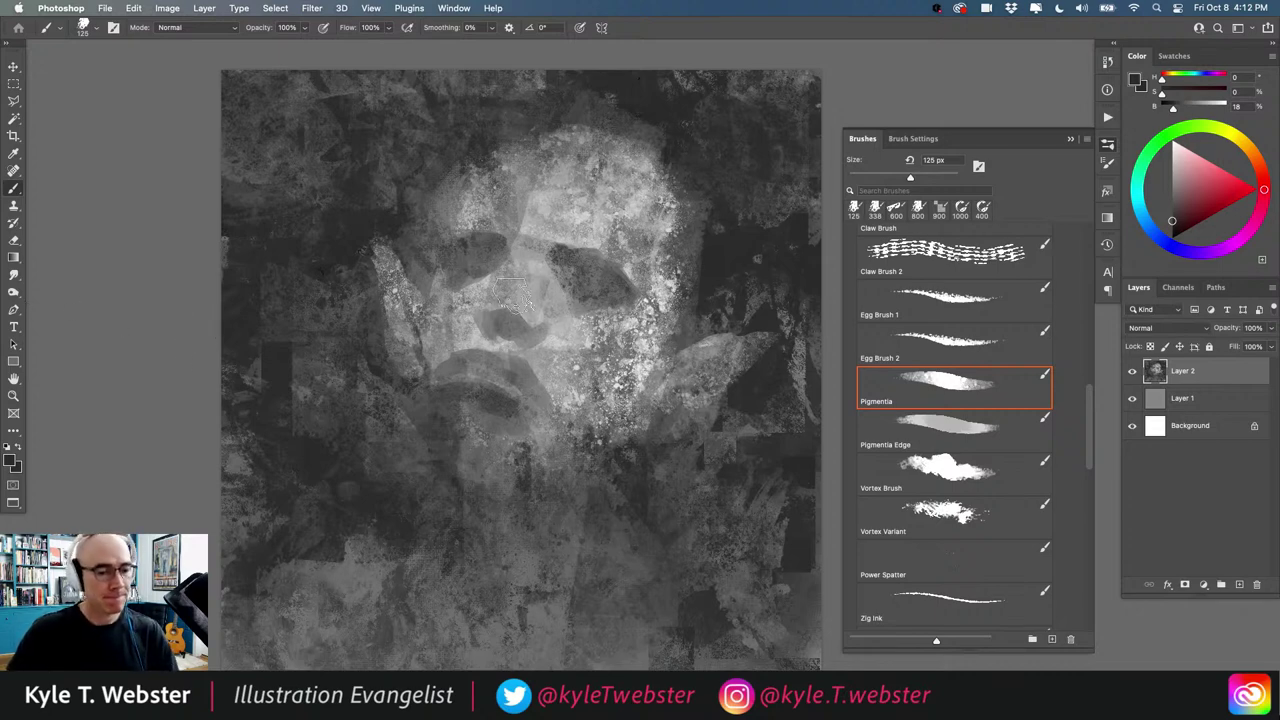
Step: Build up the cheeks and sides of the head in sampled light grey, and sharpen the smaller ear's outline in sampled dark grey
alt+click(669, 286)
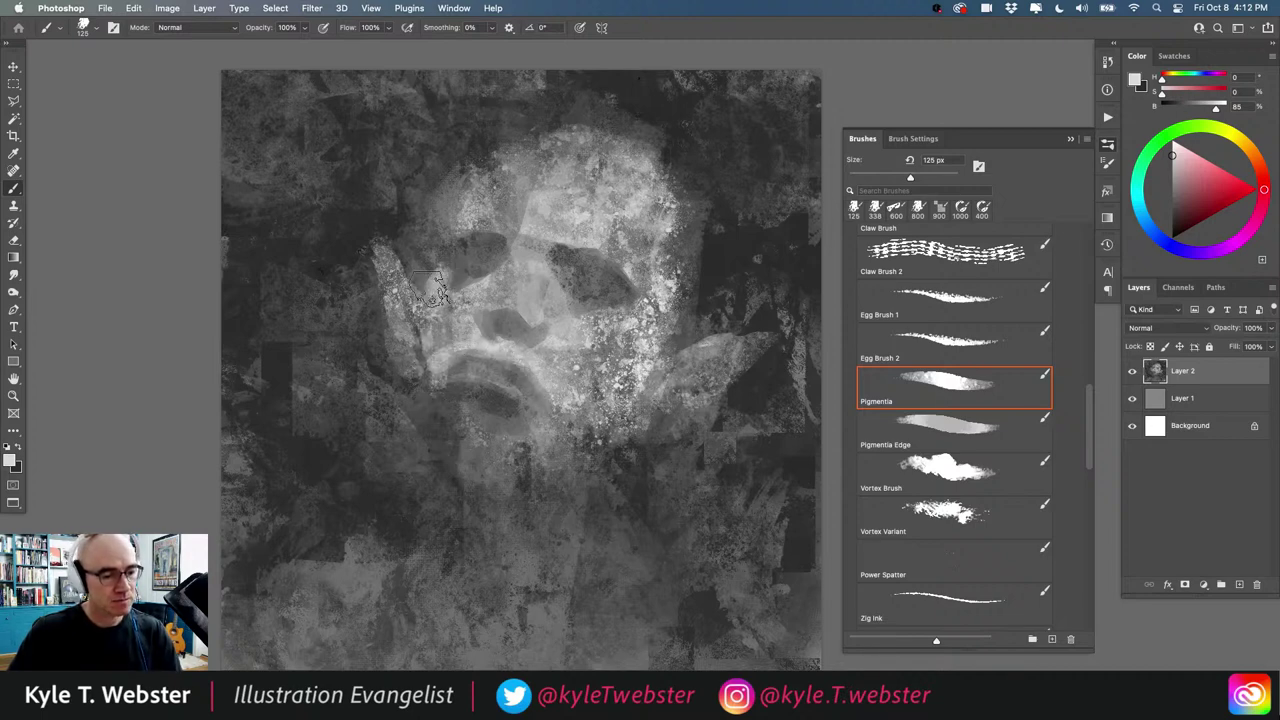
drag(425, 290, 425, 410)
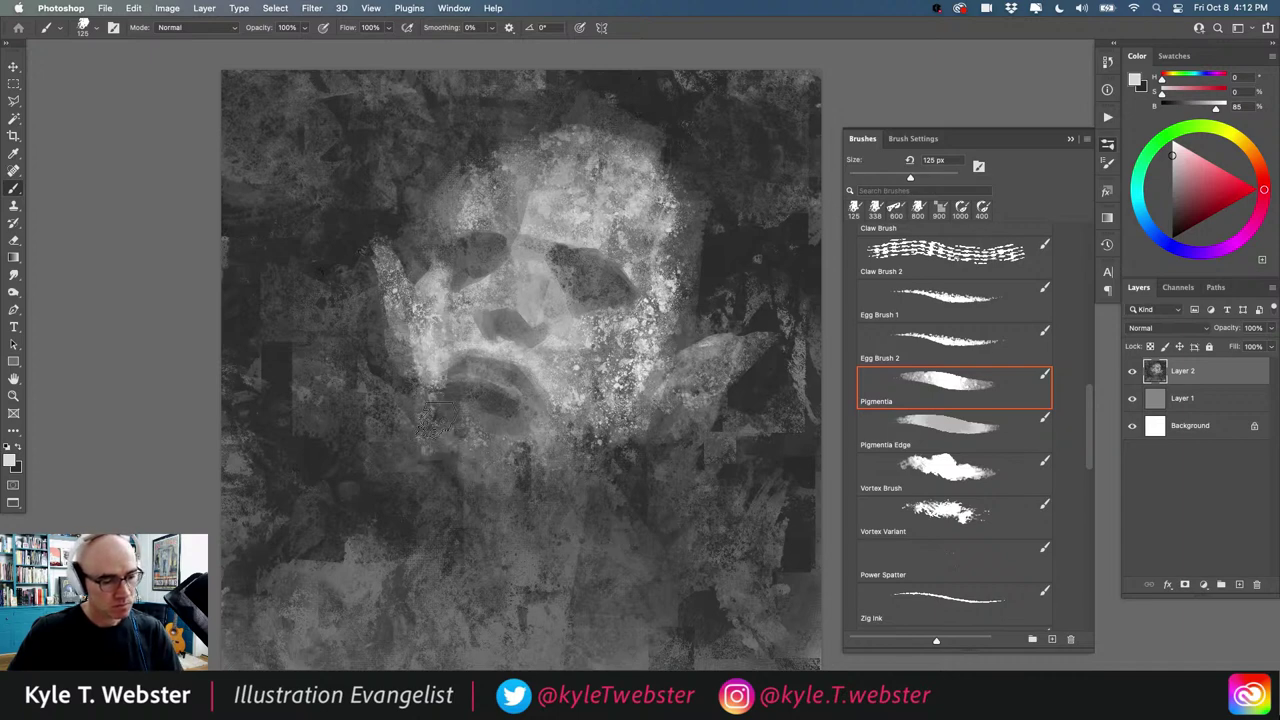
mouse_move(665, 355)
mouse_down()
mouse_move(740, 345)
mouse_move(690, 410)
mouse_move(660, 410)
mouse_up()
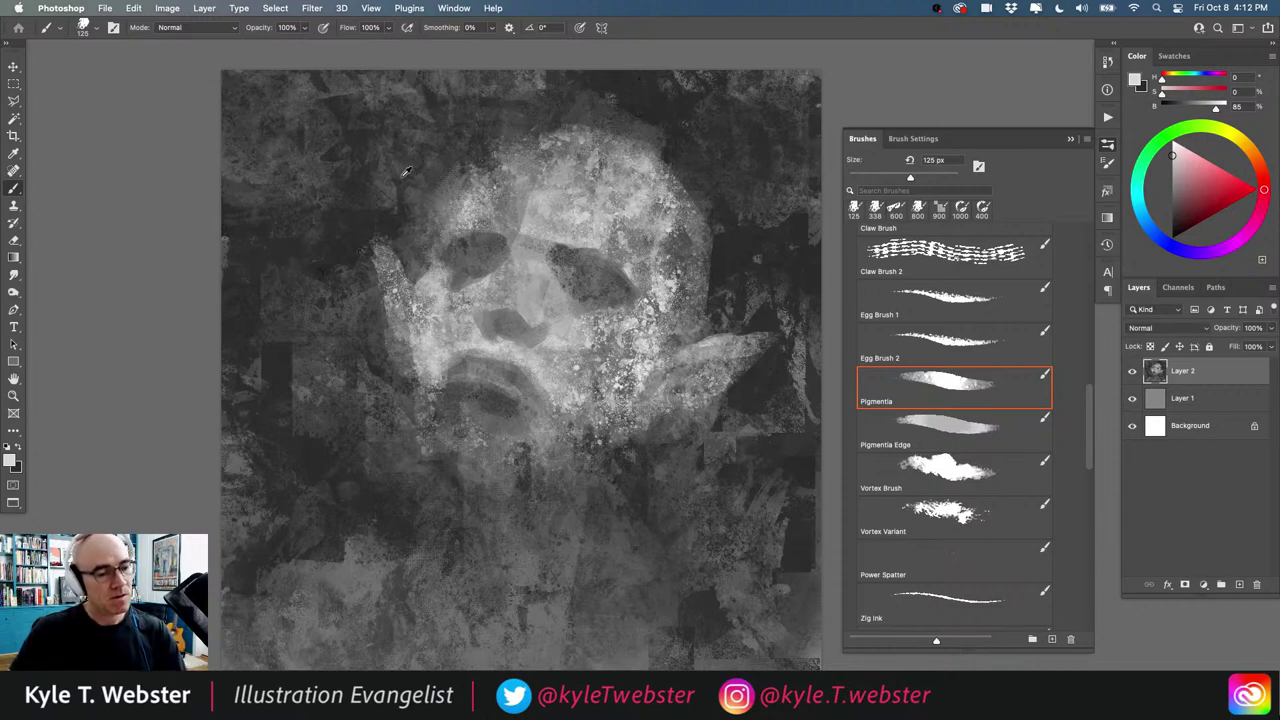
alt+click(350, 118)
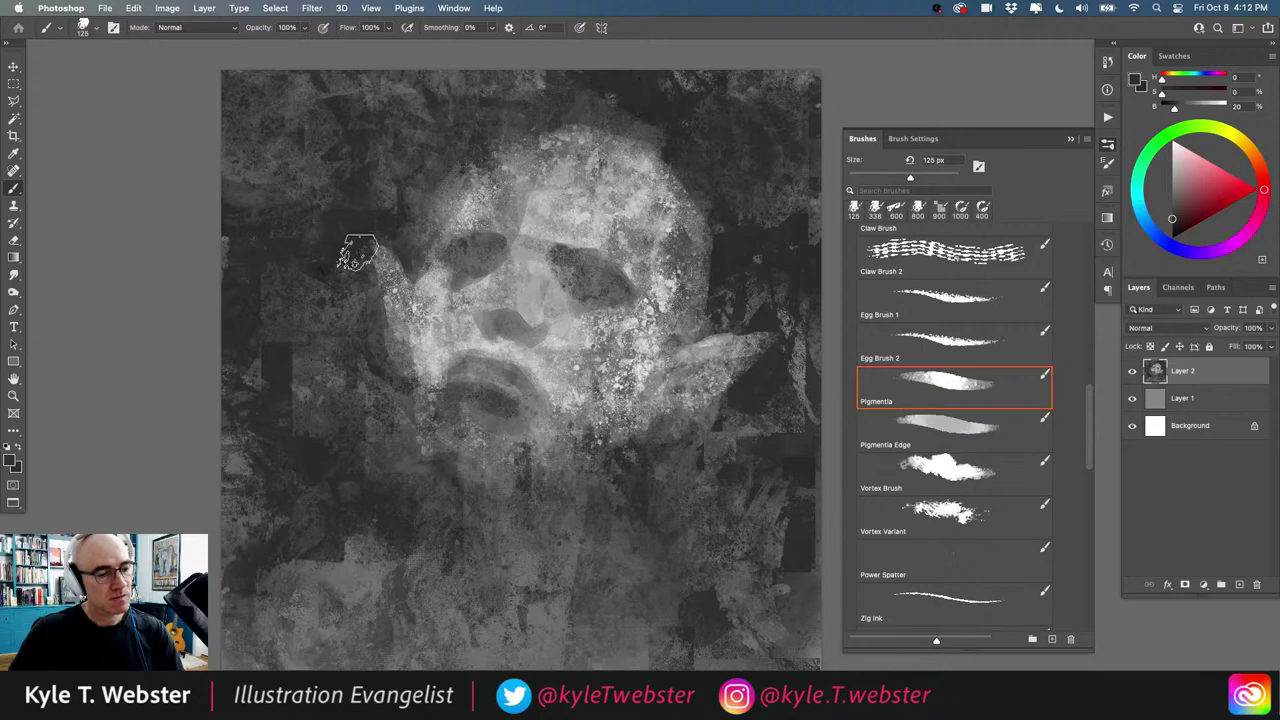
mouse_move(357, 252)
mouse_down()
mouse_move(373, 339)
mouse_move(400, 390)
mouse_up()
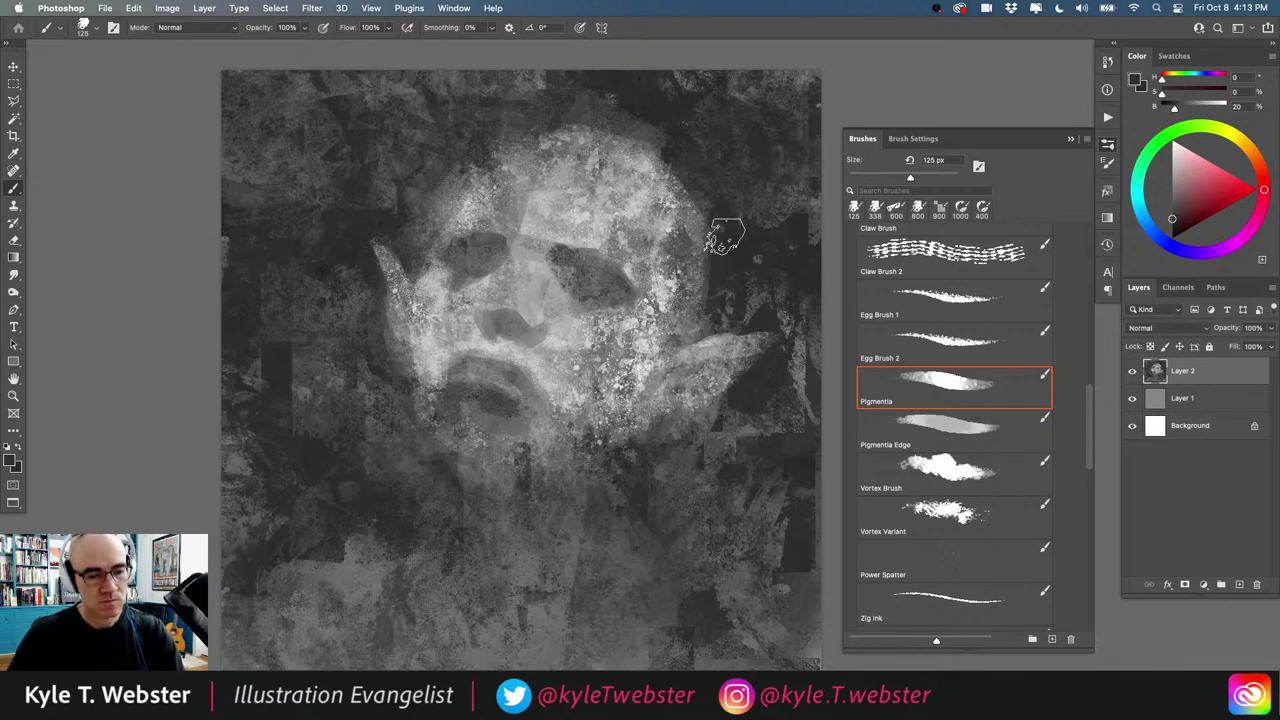
Step: Paint light grey eyeballs with the brush at 60 px and add bright red irises to both eyes
alt+click(676, 278)
key(bracketleft)
key(bracketleft)
key(bracketleft)
key(bracketleft)
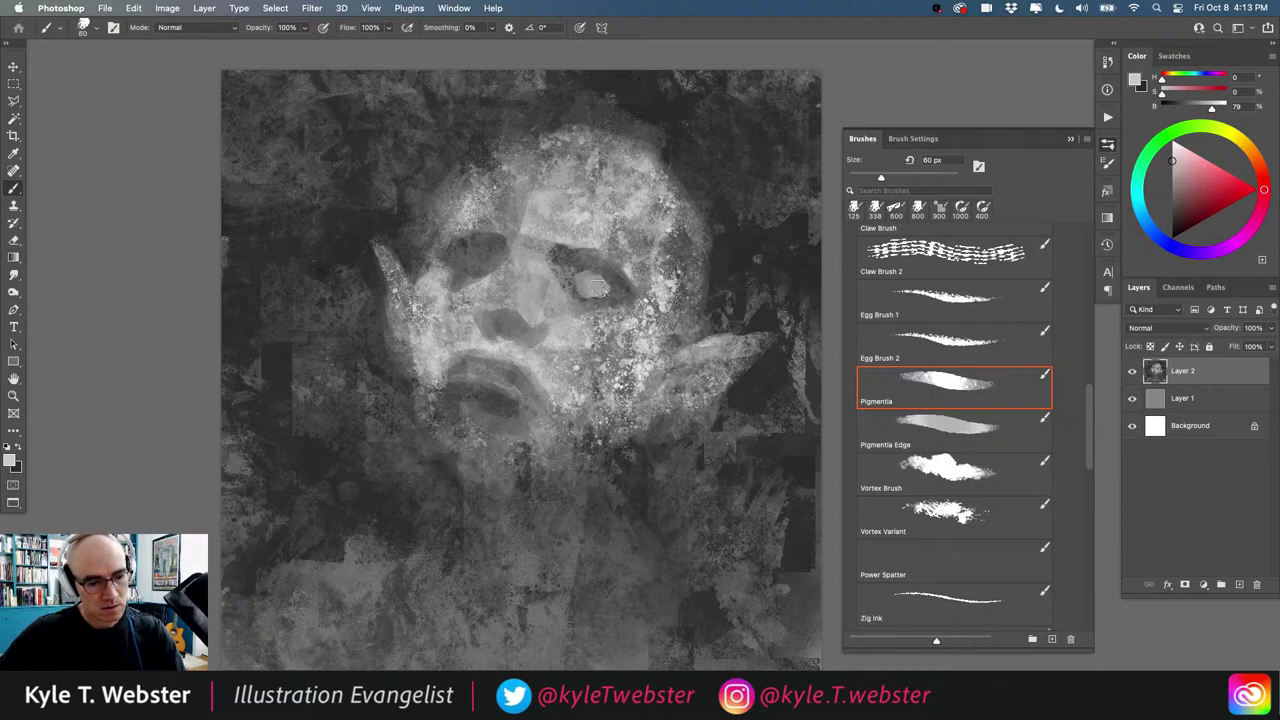
drag(584, 273, 594, 288)
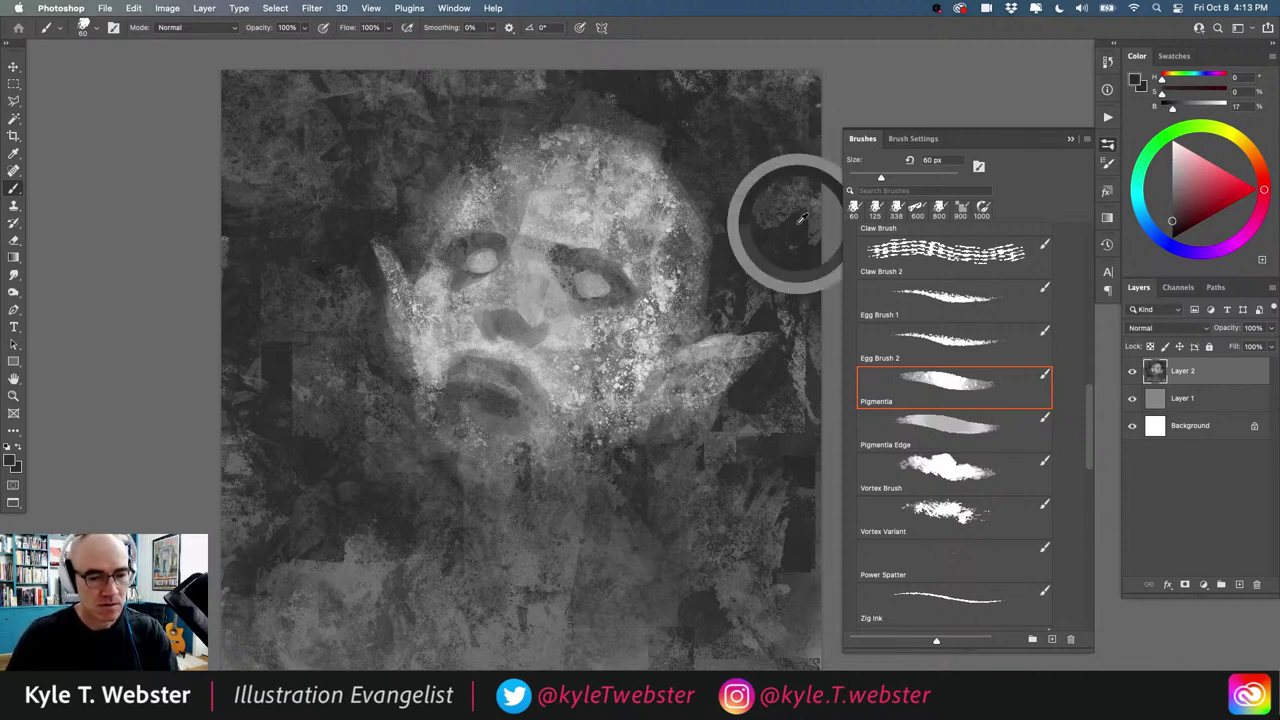
click(1240, 187)
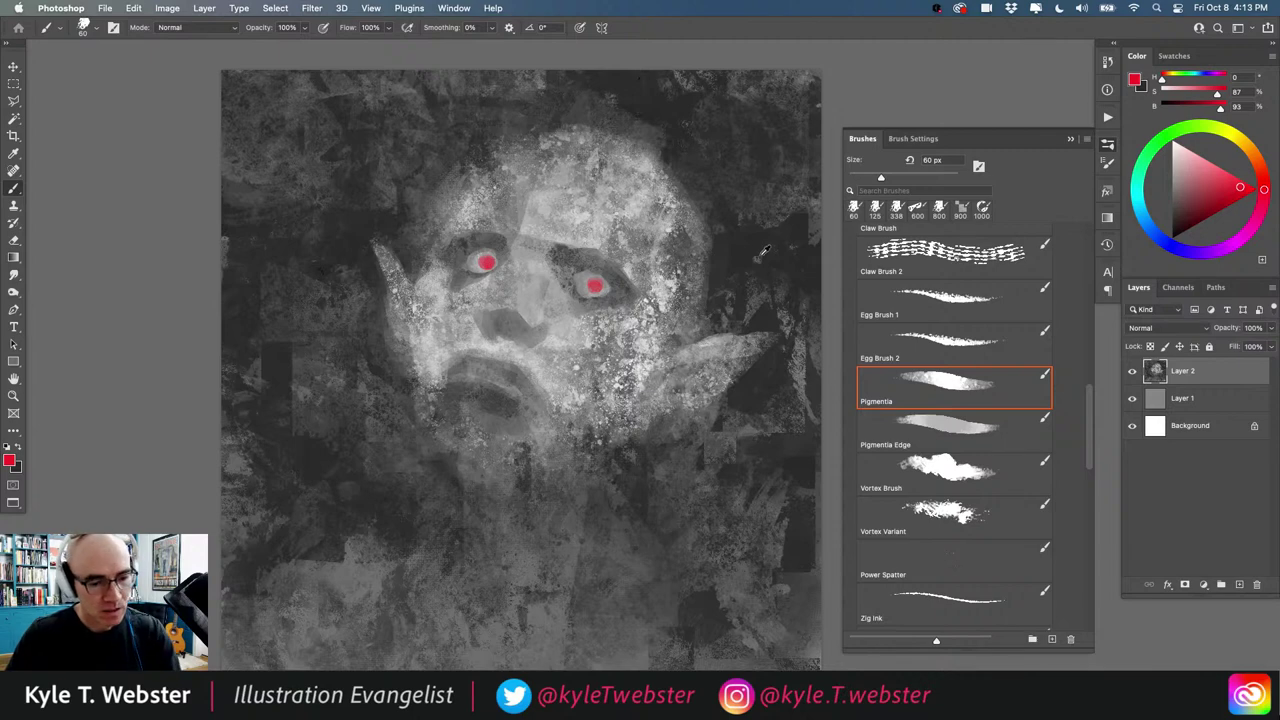
Step: Sample a dark grey and, at 90 px, deepen the shadows around the eyes, nose and mouth
alt+click(718, 193)
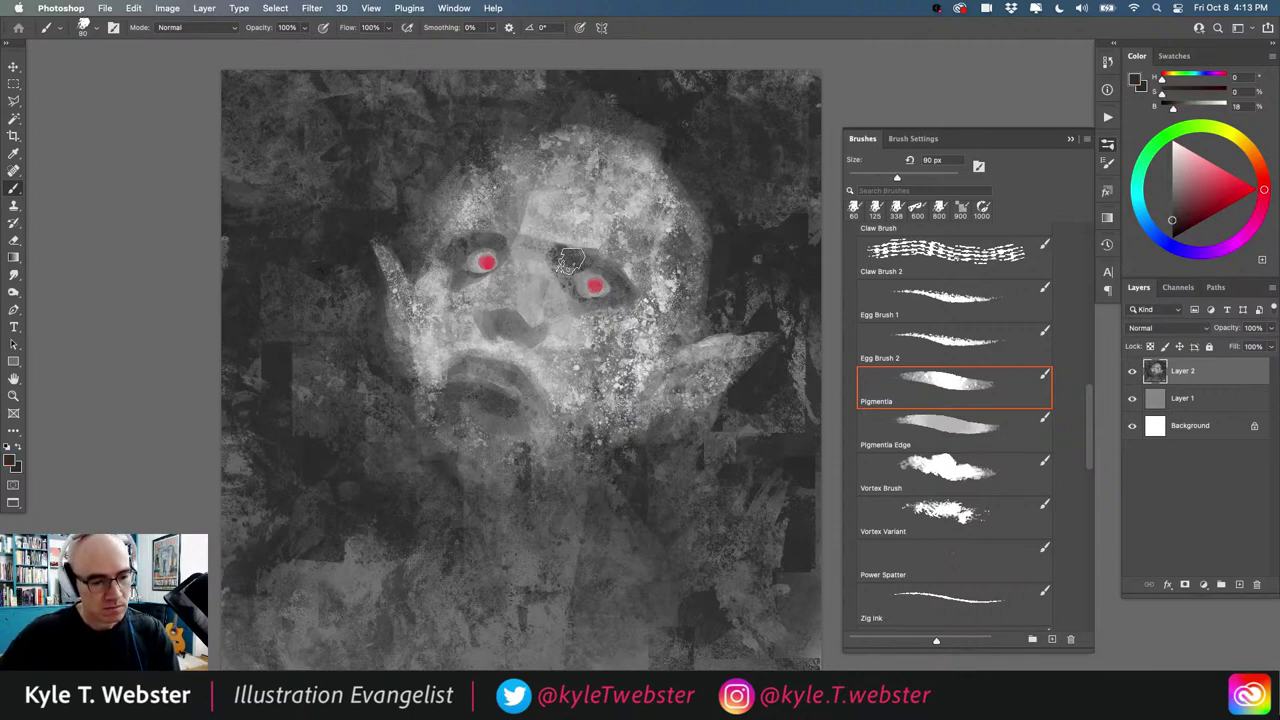
key(bracketright)
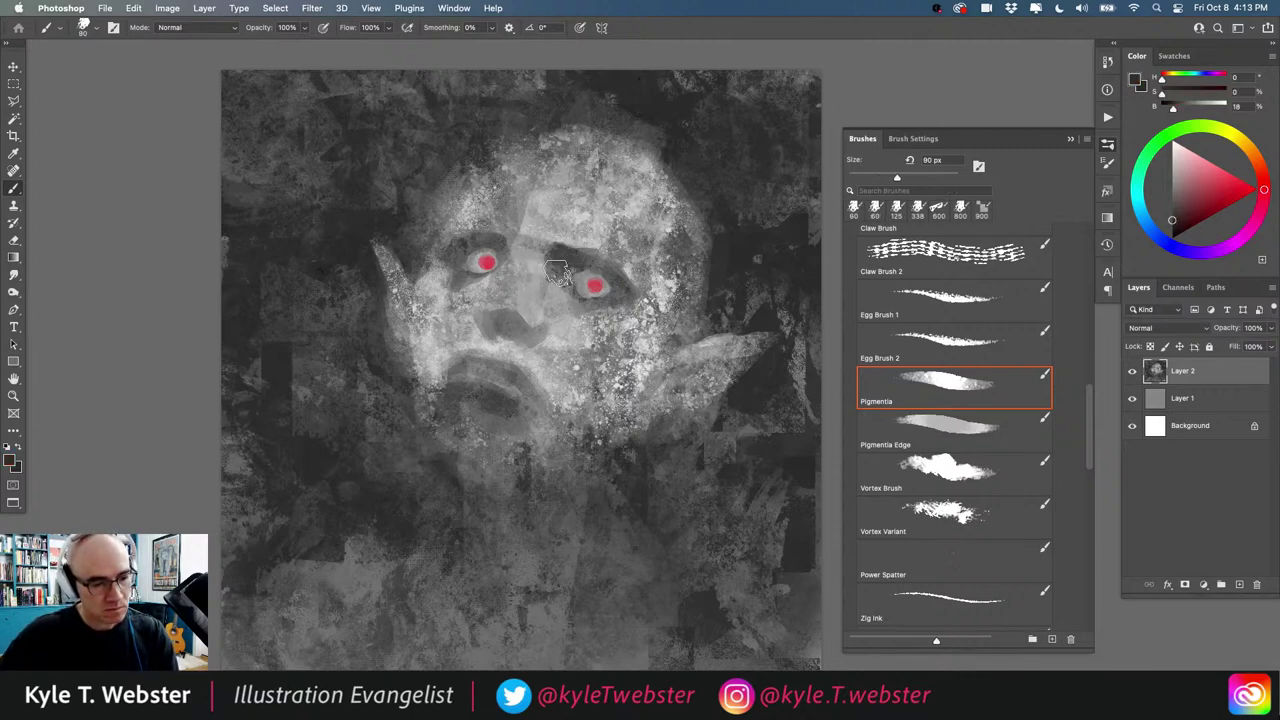
drag(563, 262, 578, 265)
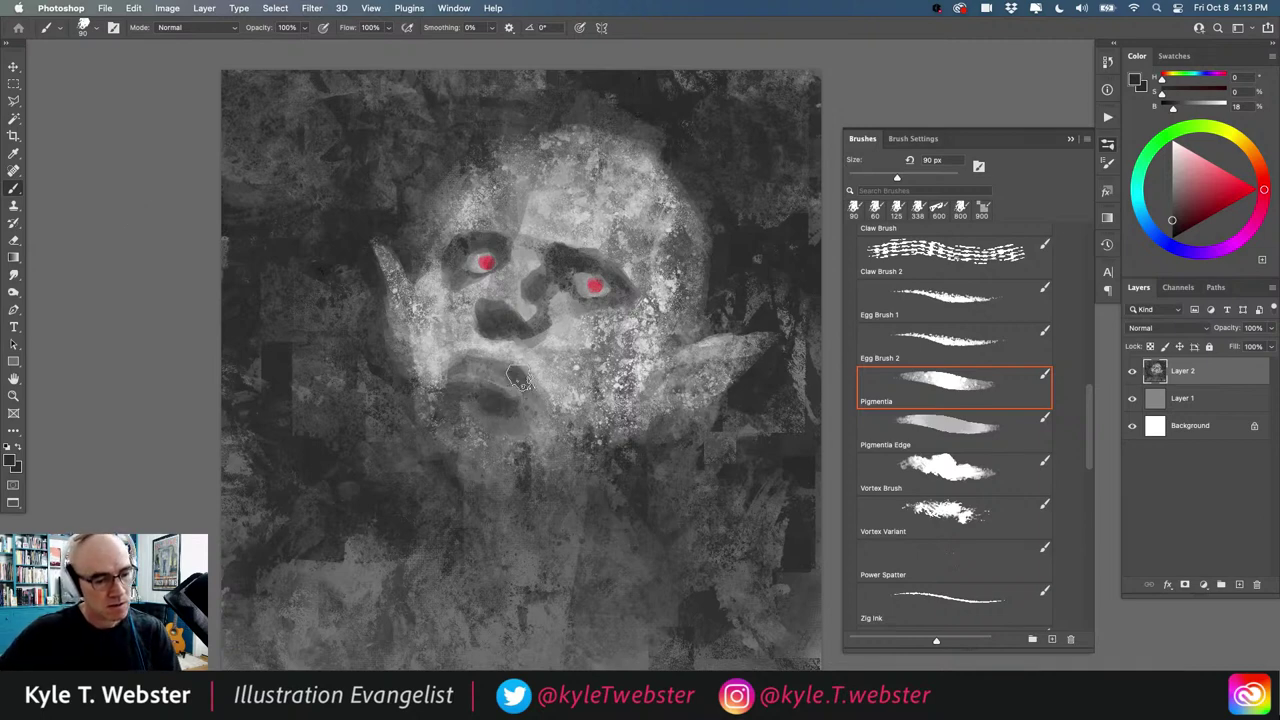
drag(500, 372, 525, 390)
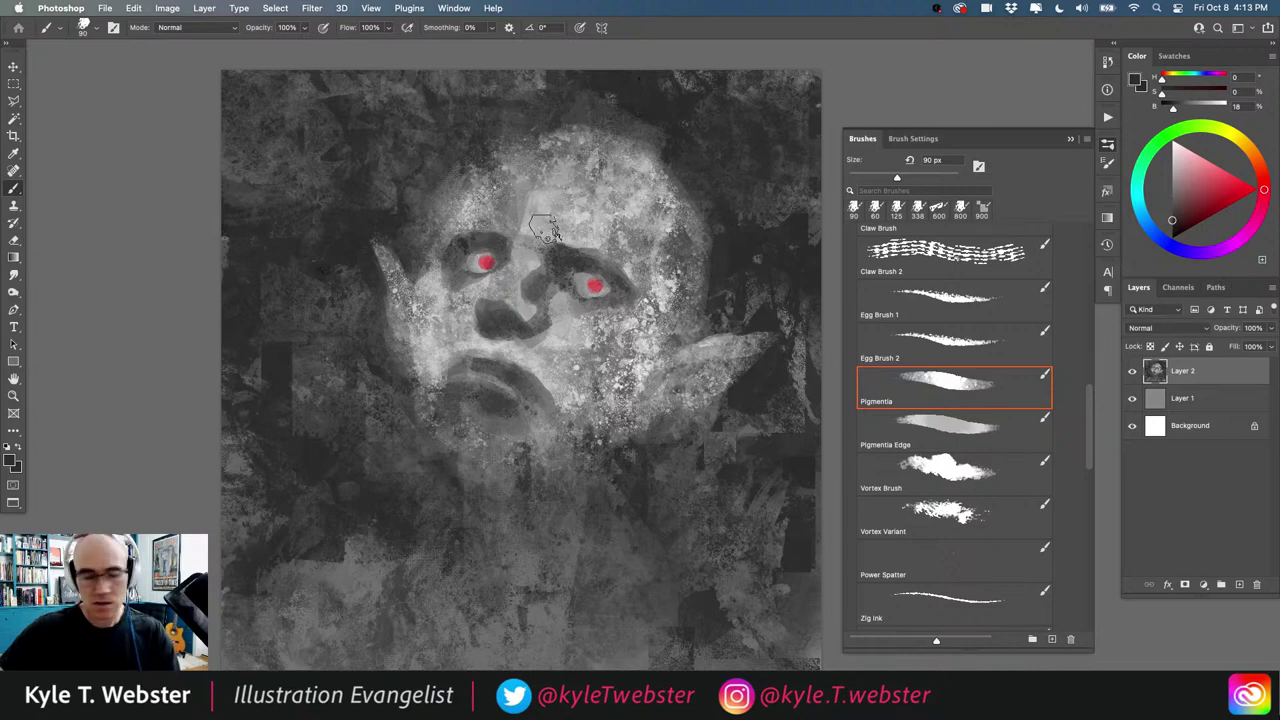
Step: Enlarge the brush to 250 px and paint dark grey shadows over the far cheek, larger ear, neck and crown
key(bracketright)
key(bracketright)
key(bracketright)
key(bracketright)
key(bracketright)
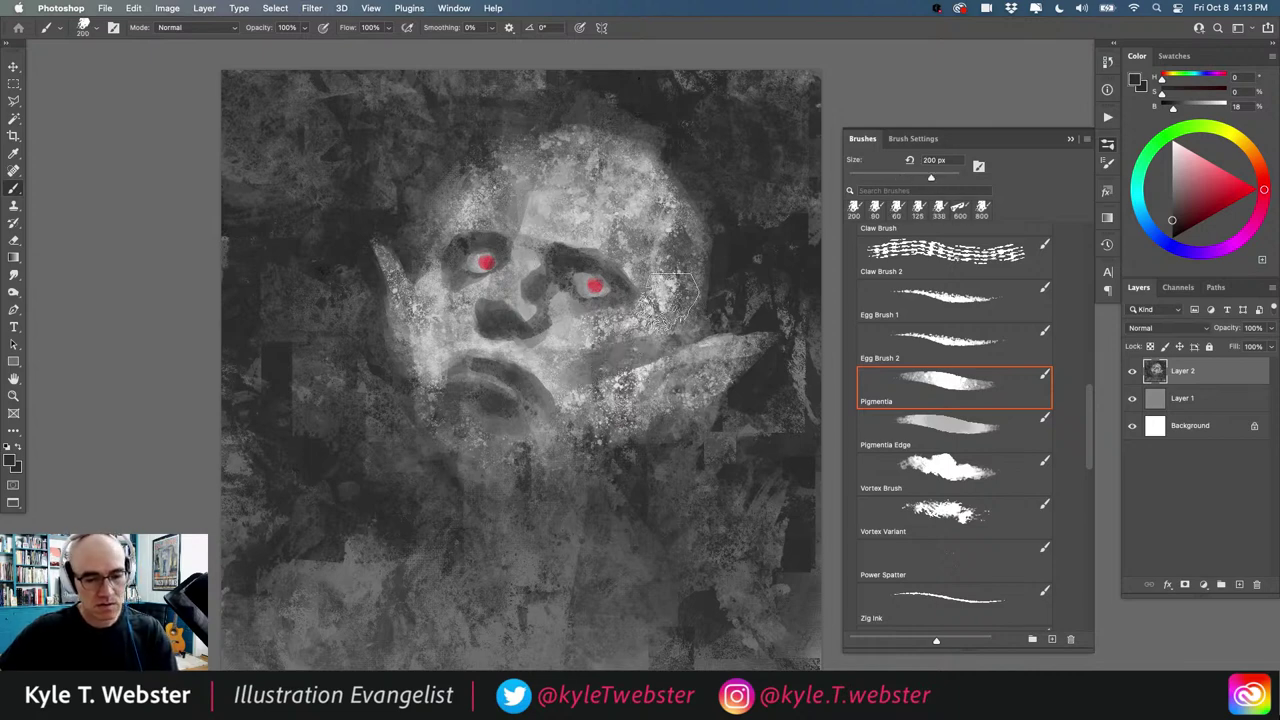
key(bracketright)
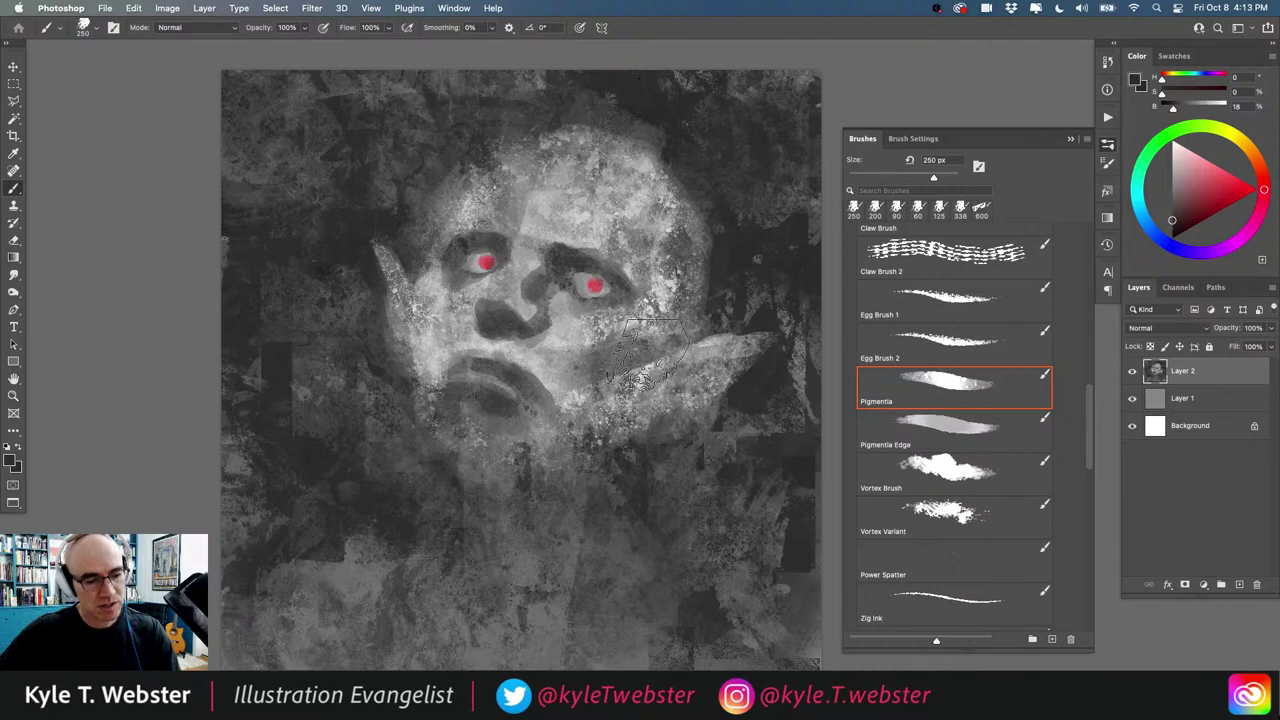
mouse_move(575, 410)
mouse_down()
mouse_move(570, 425)
mouse_move(593, 342)
mouse_move(600, 360)
mouse_move(560, 310)
mouse_move(573, 332)
mouse_move(626, 340)
mouse_move(596, 355)
mouse_move(650, 300)
mouse_move(650, 318)
mouse_move(653, 285)
mouse_move(695, 230)
mouse_move(630, 272)
mouse_move(708, 252)
mouse_move(693, 208)
mouse_move(613, 262)
mouse_move(618, 238)
mouse_move(573, 265)
mouse_move(353, 200)
mouse_move(666, 202)
mouse_move(695, 172)
mouse_move(612, 140)
mouse_up()
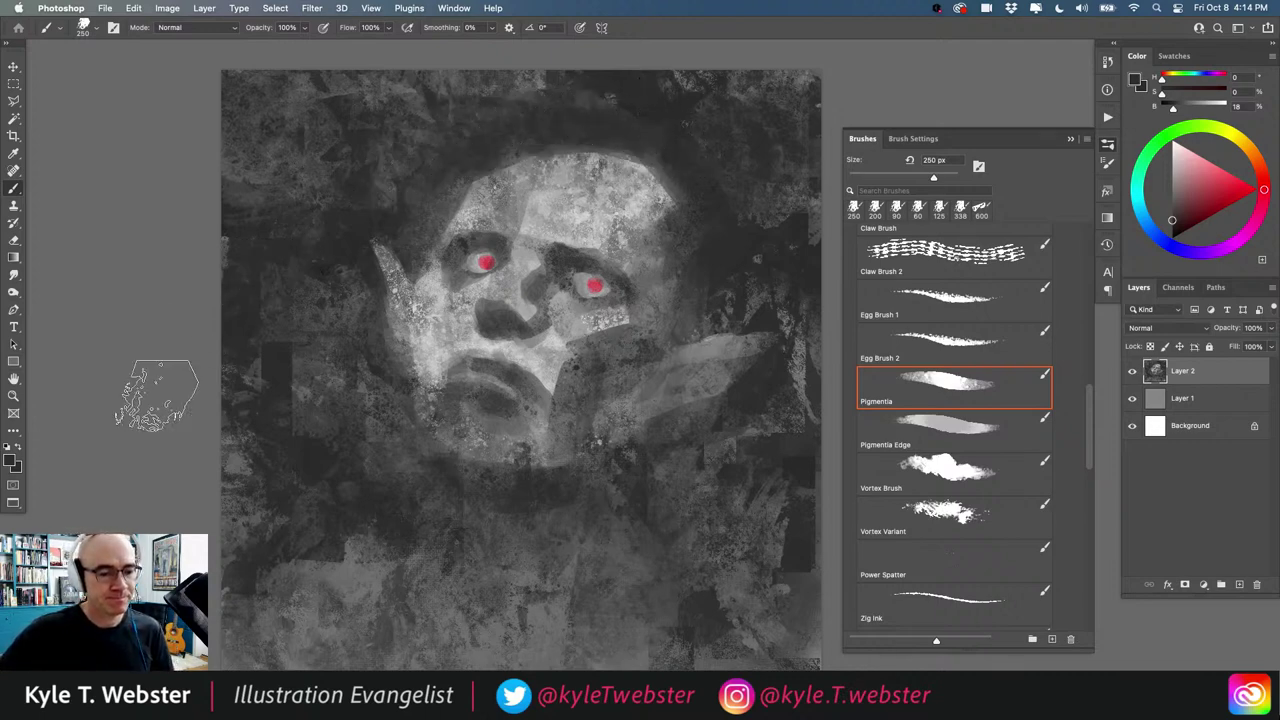
Step: Reduce the Pigmentia brush size to 100 px
alt+click(416, 428)
mouse_move(383, 451)
mouse_down()
mouse_move(415, 427)
mouse_move(395, 386)
mouse_up()
super+click(456, 448)
alt+click(398, 396)
super+click(440, 403)
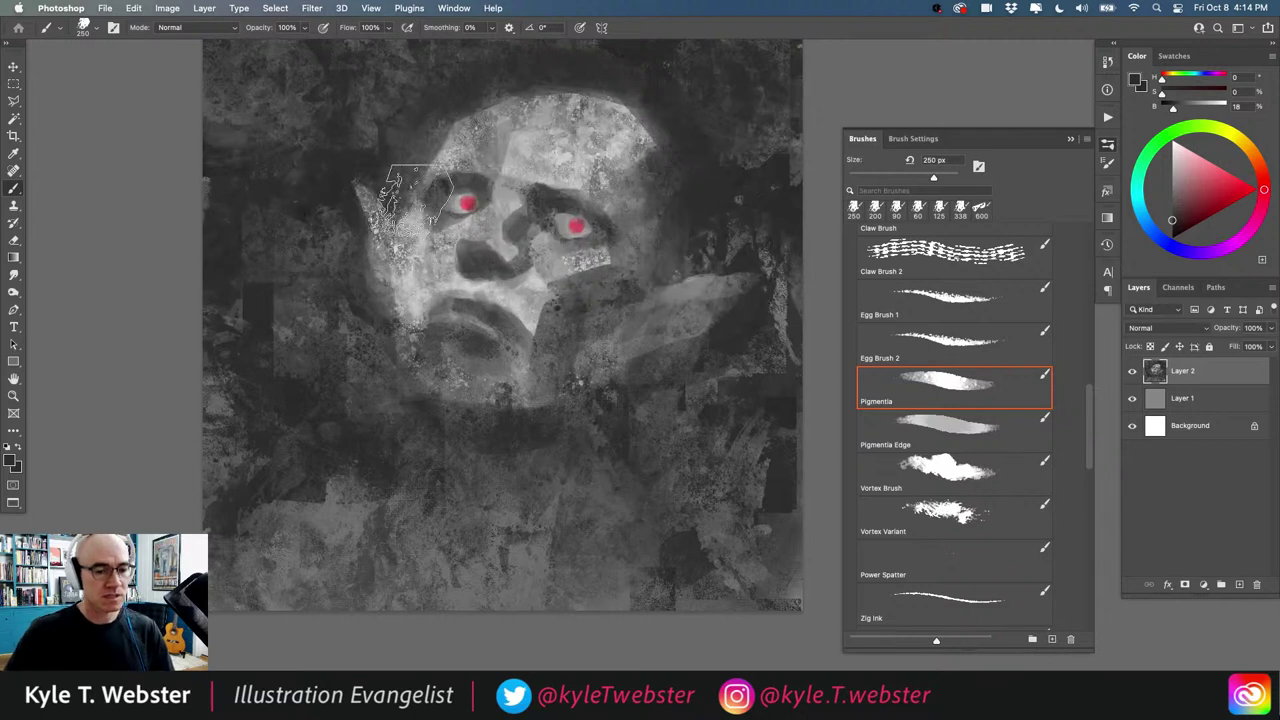
key(bracketleft)
key(bracketleft)
key(bracketleft)
key(bracketleft)
key(bracketleft)
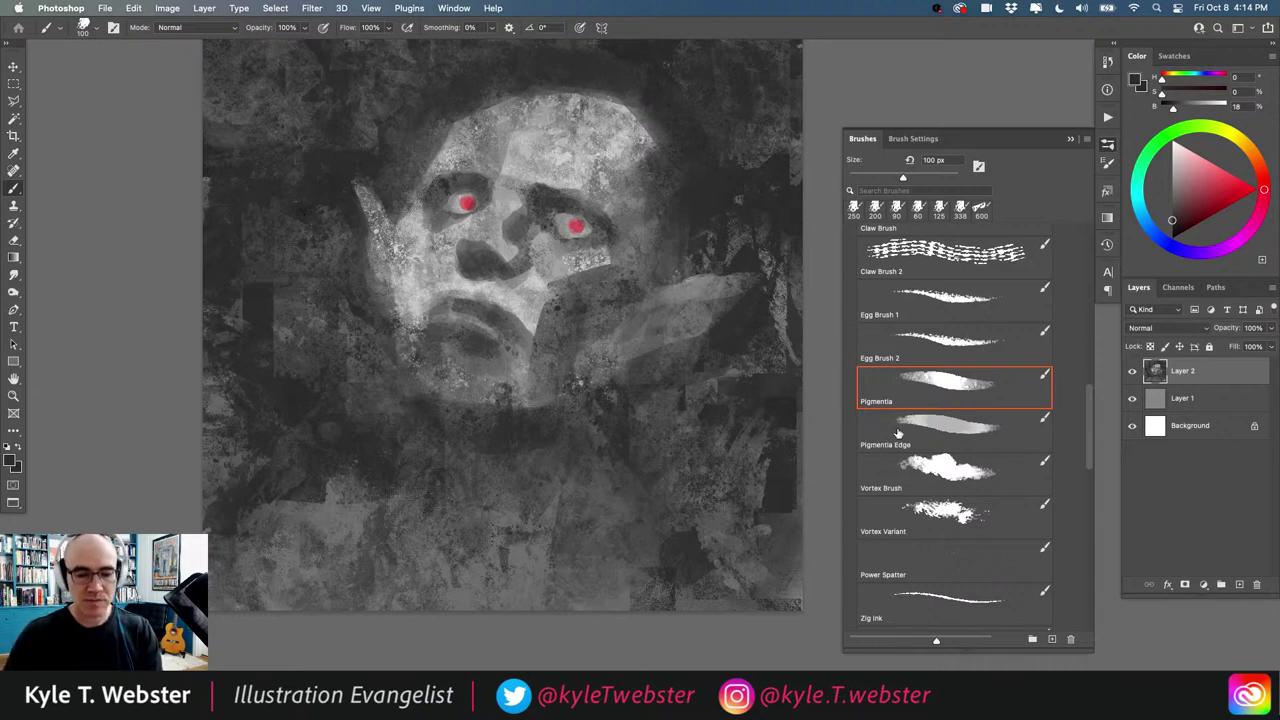
Step: Choose the Smooth Hatch brush at 175 px, sample a dark grey and shade the ears with soft strokes
scroll(895, 307, up, 10)
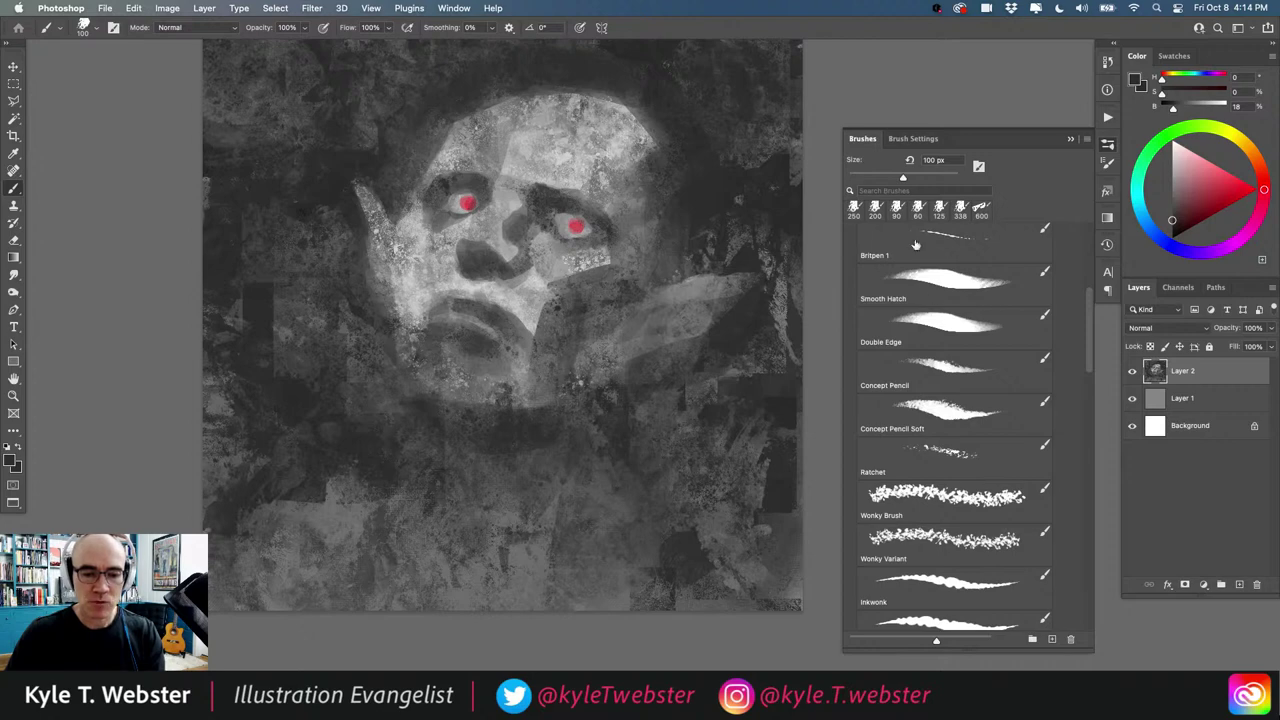
click(935, 287)
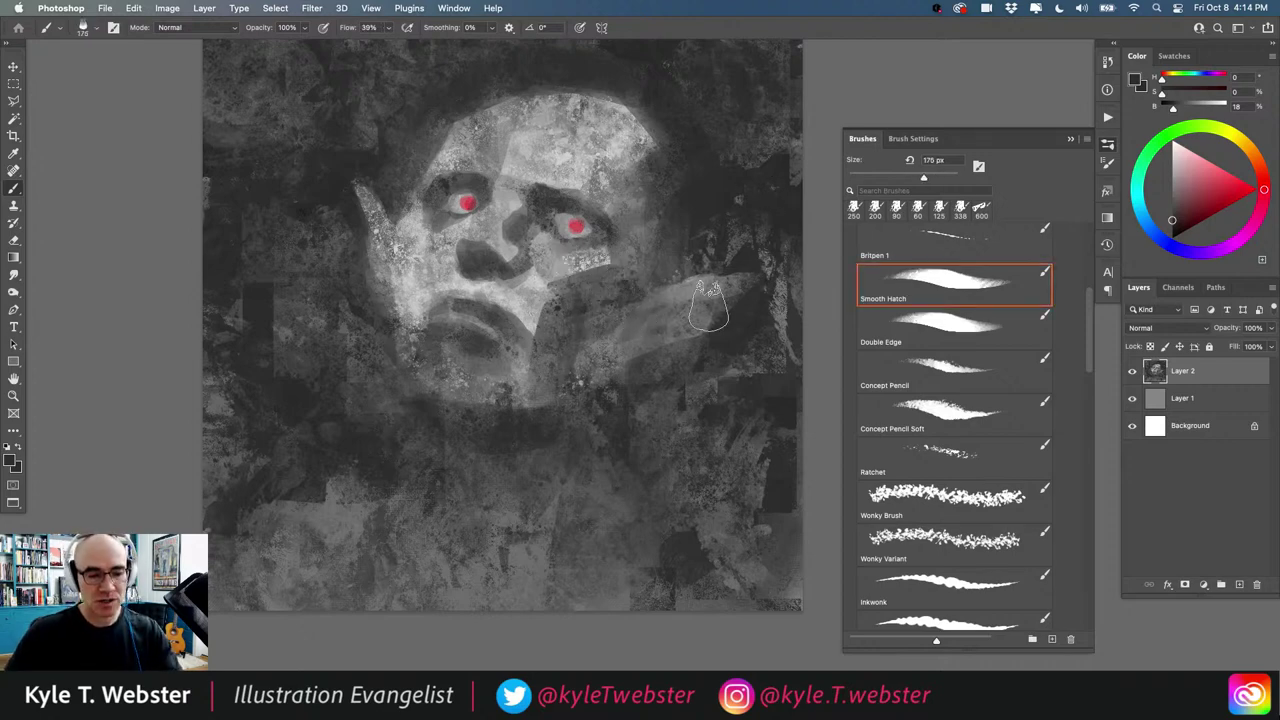
alt+click(745, 317)
drag(755, 302, 623, 331)
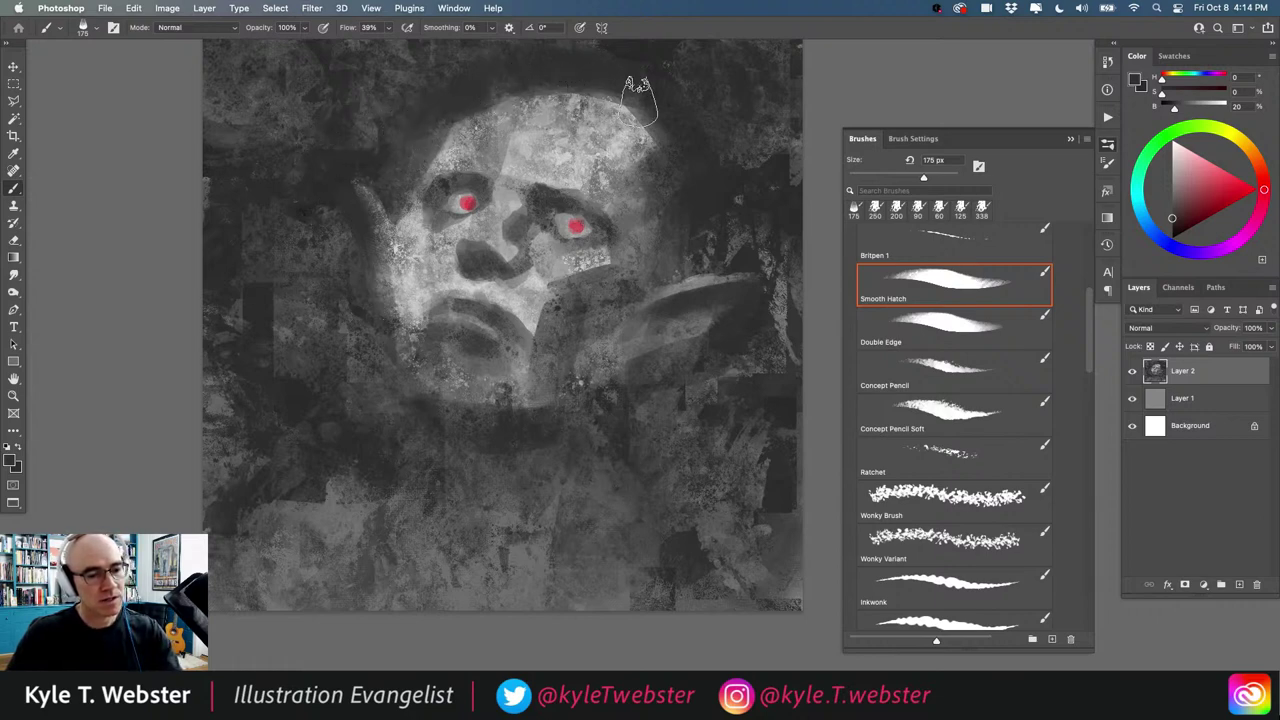
Step: Try softening the top edge of the head with dark Smooth Hatch strokes and undo them
drag(634, 121, 522, 102)
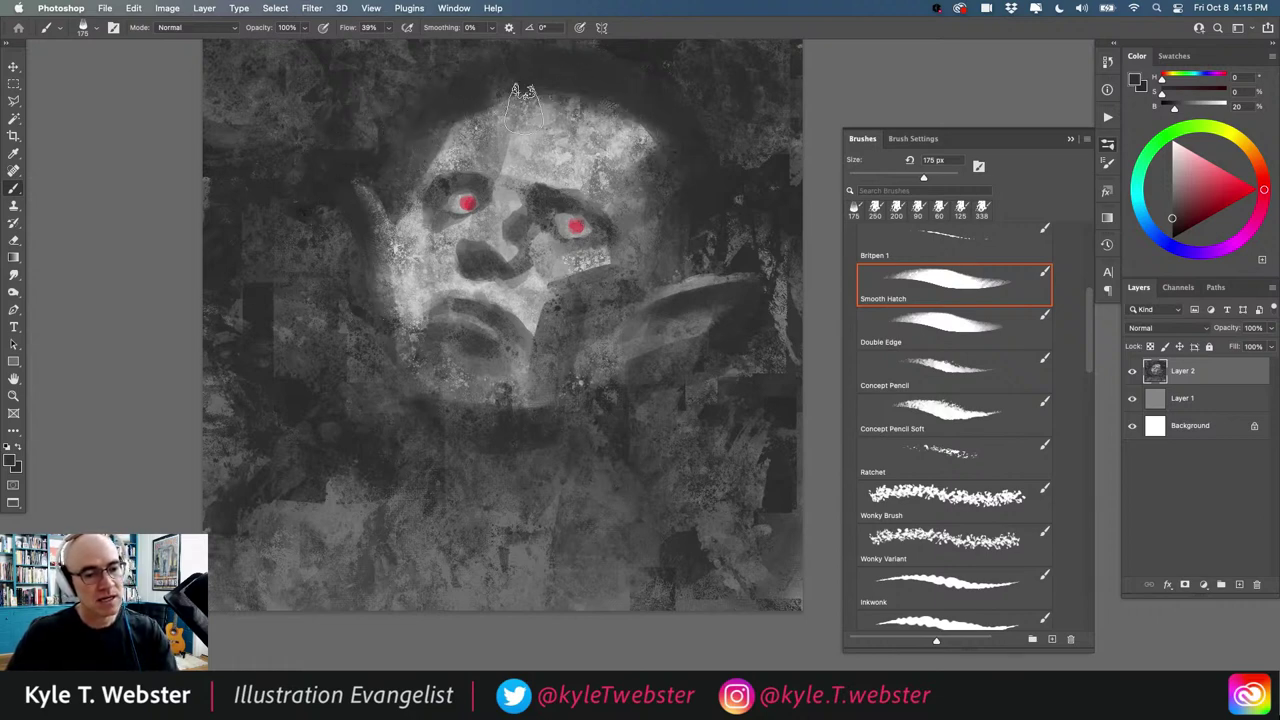
drag(668, 158, 512, 106)
key(super+z)
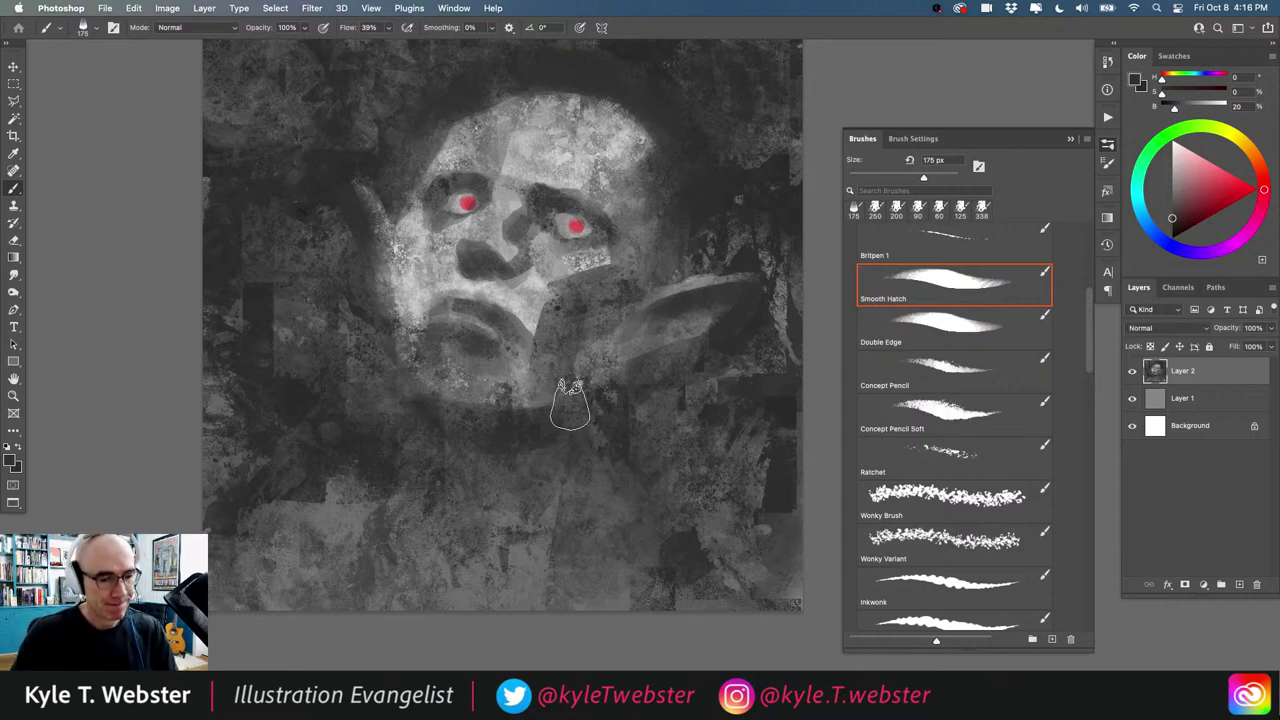
Step: Darken the area under the chin, enlarge Smooth Hatch to 300 px and paint dark shoulders and draped clothing below
drag(581, 402, 448, 416)
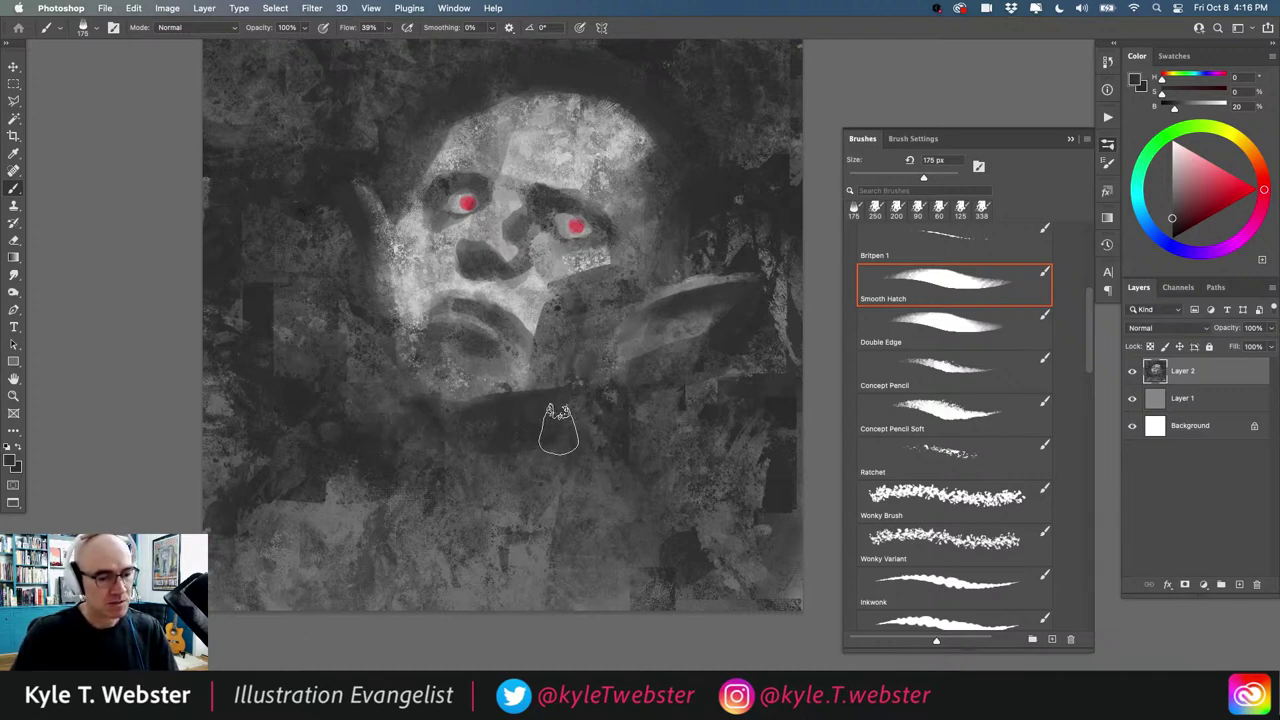
key(bracketright)
key(bracketright)
key(bracketright)
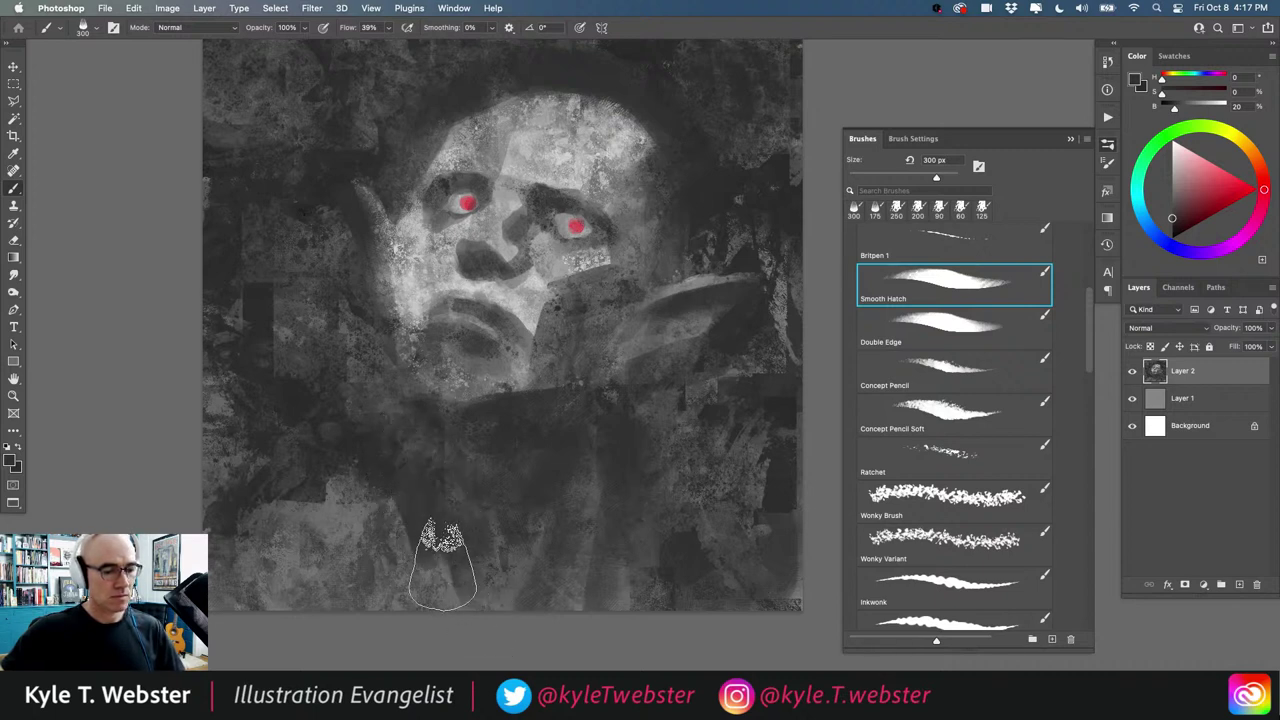
mouse_move(443, 565)
mouse_down()
mouse_move(421, 524)
mouse_move(359, 620)
mouse_move(387, 535)
mouse_move(384, 575)
mouse_move(334, 613)
mouse_move(271, 540)
mouse_move(217, 608)
mouse_move(356, 480)
mouse_move(349, 592)
mouse_up()
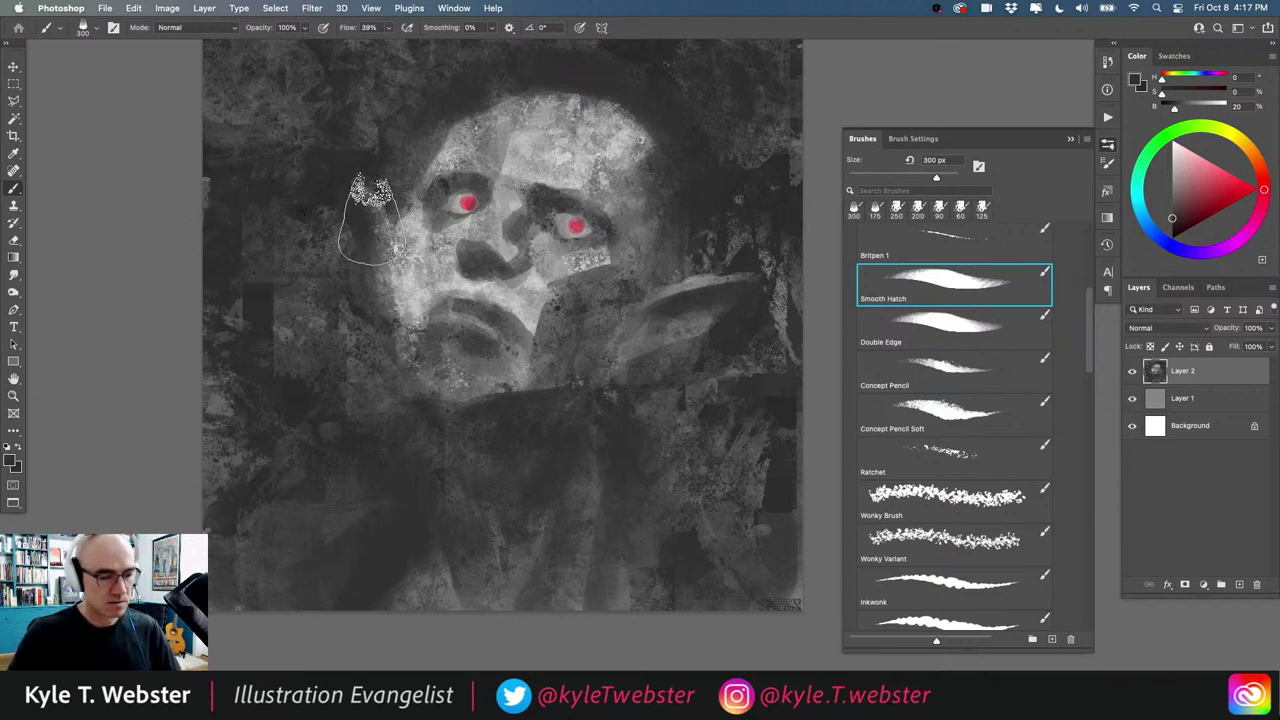
Step: Sample a mid grey at 50% brightness from the face and choose the Pigmentia brush at 338 px
alt+click(455, 470)
drag(406, 466, 420, 514)
super+click(453, 458)
drag(398, 430, 407, 425)
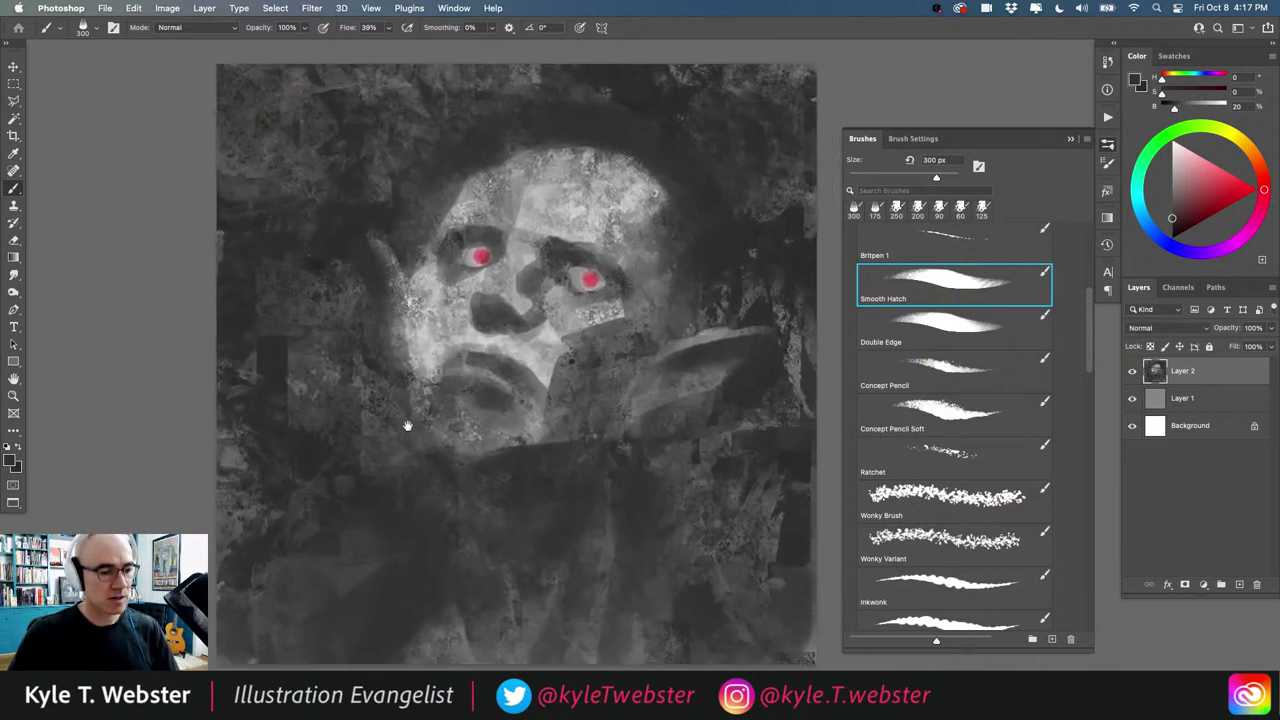
scroll(407, 426, down, 3)
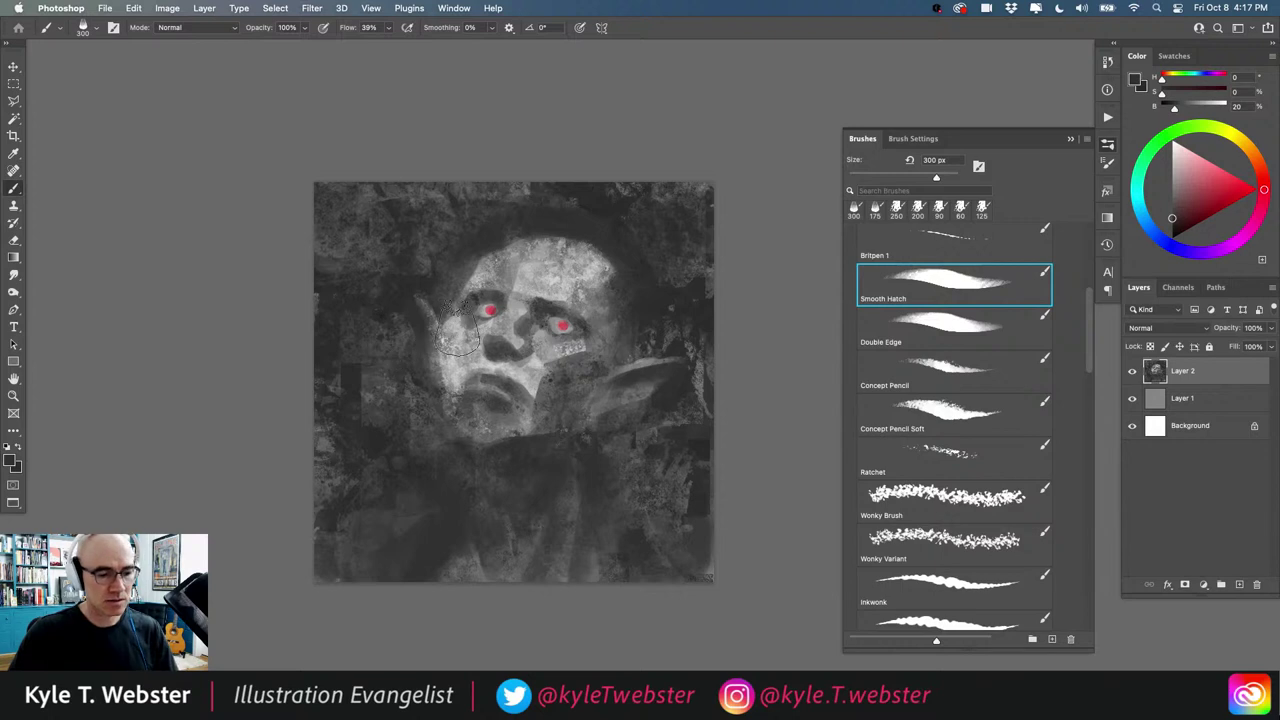
alt+click(470, 342)
scroll(474, 382, up, 2)
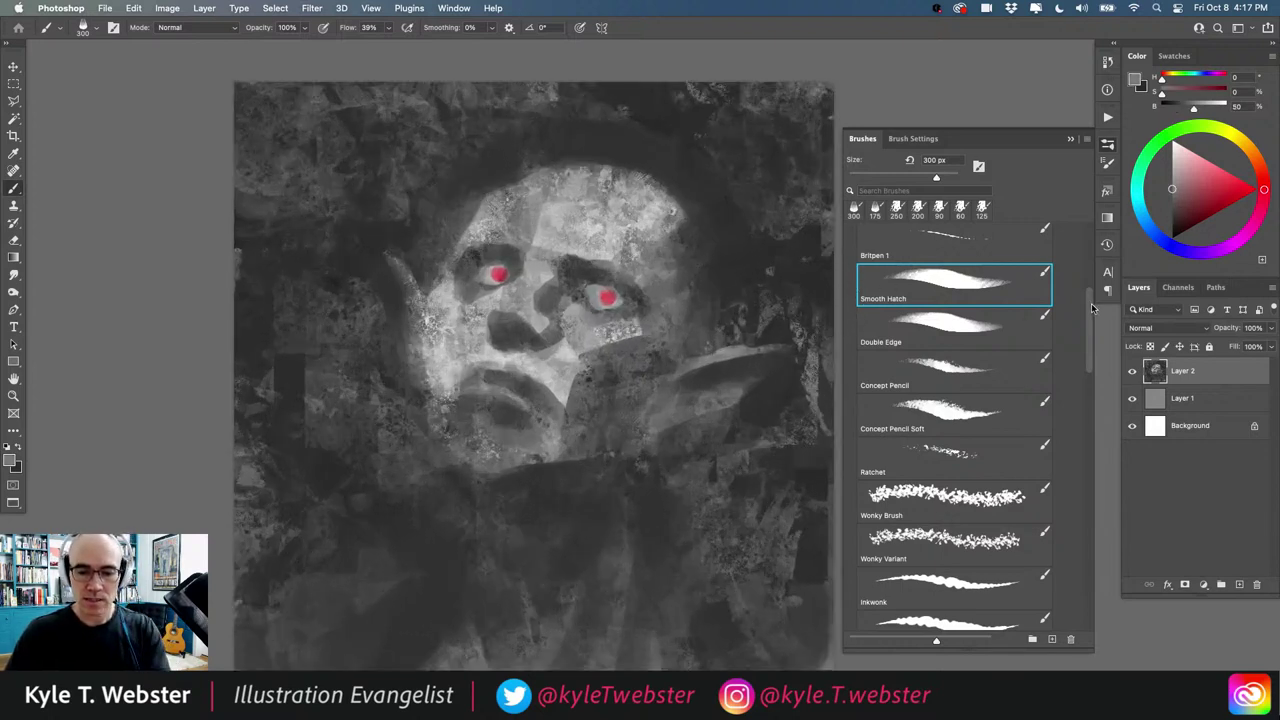
drag(1091, 305, 1091, 372)
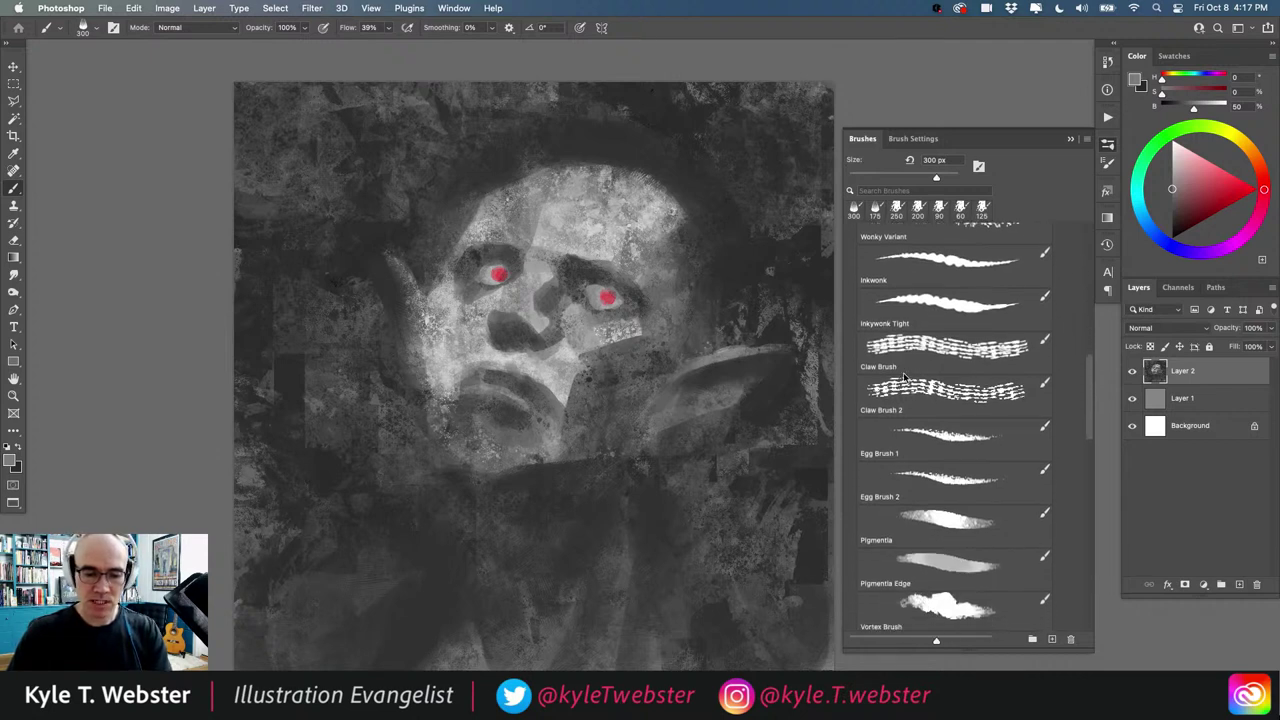
scroll(905, 376, down, 2)
click(936, 461)
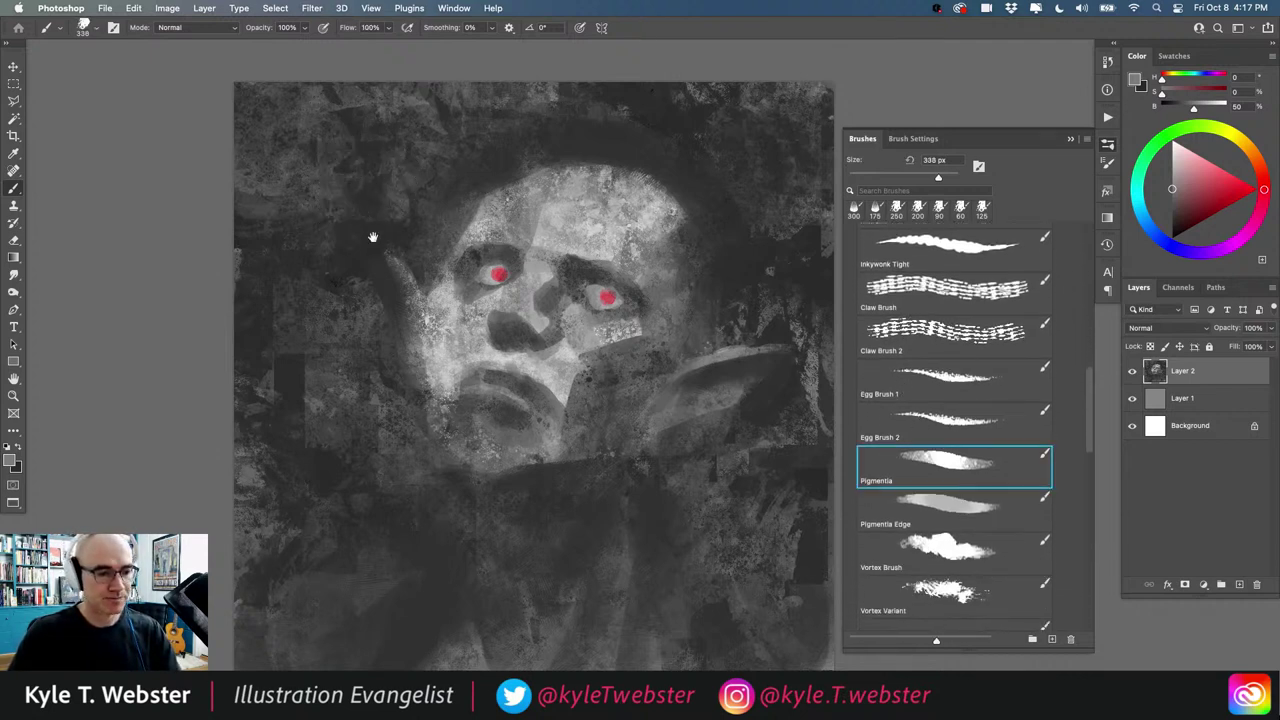
Step: Paint a pale grey patch in the background above the pointed ear beside the bright cheek, raising the brightness to 57%
drag(372, 237, 432, 273)
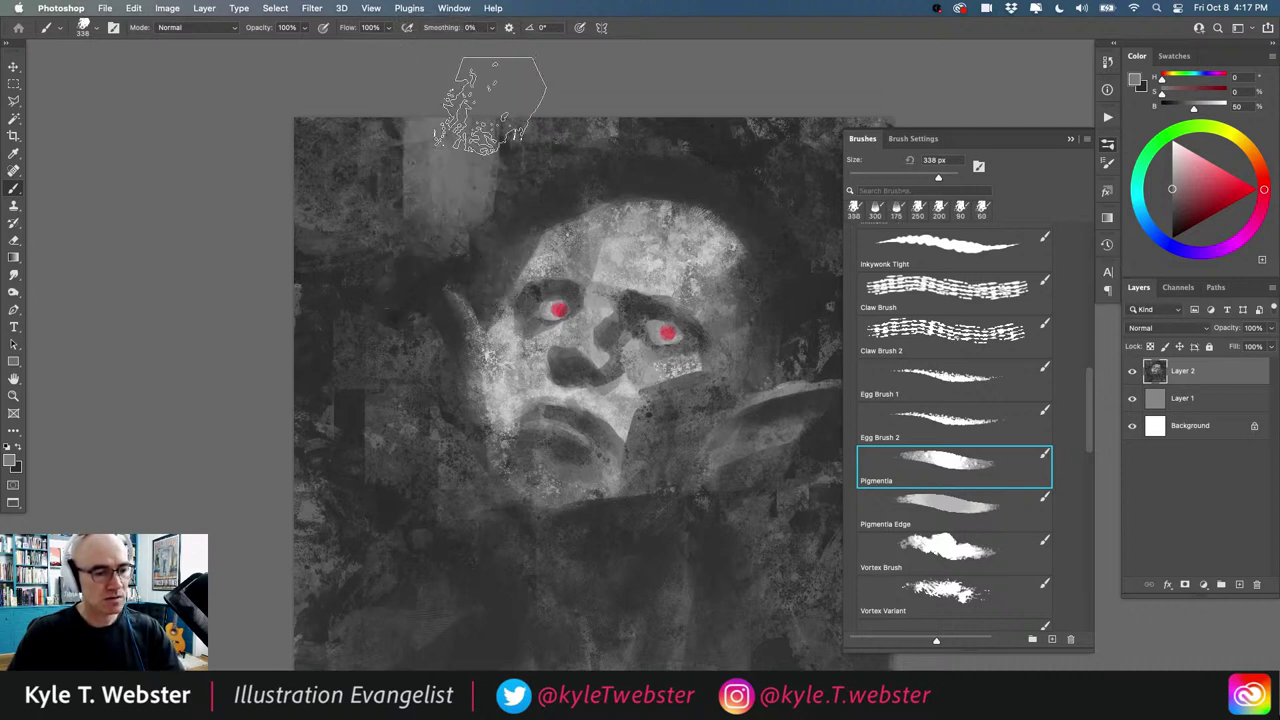
click(10, 460)
click(7, 479)
click(292, 403)
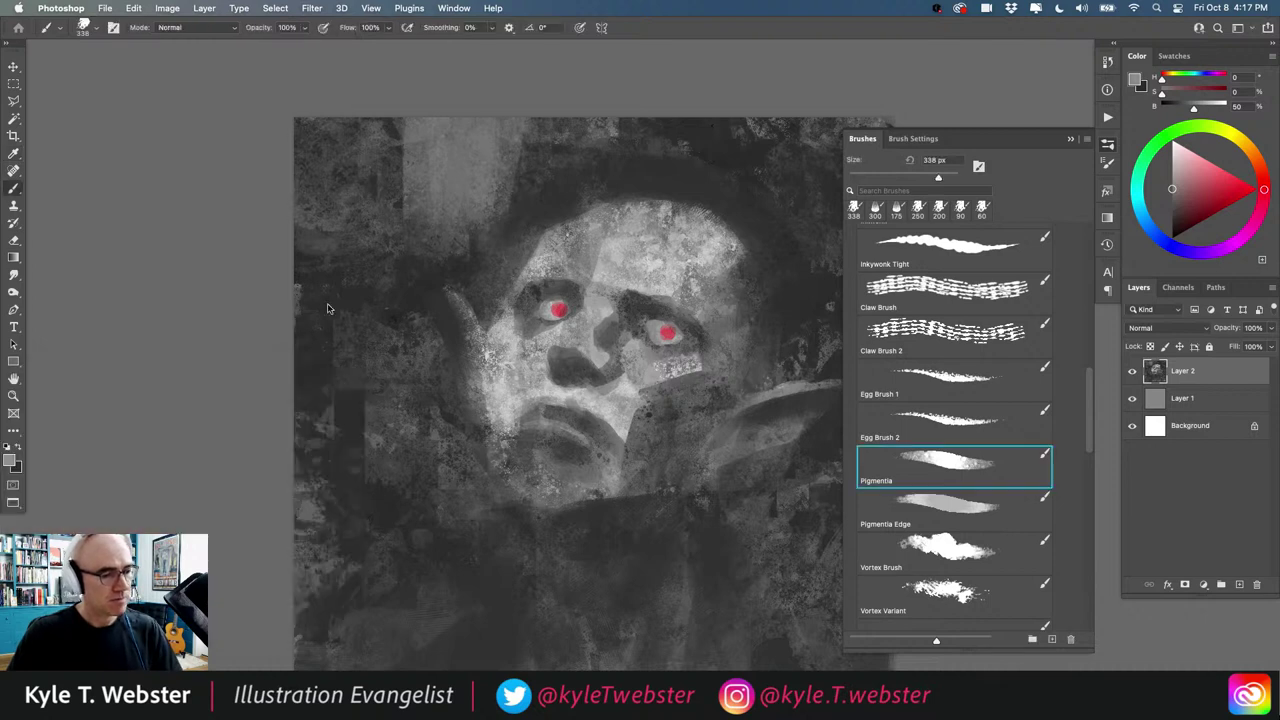
mouse_move(476, 84)
mouse_down()
mouse_move(457, 270)
mouse_move(493, 84)
mouse_move(465, 282)
mouse_move(489, 104)
mouse_move(467, 221)
mouse_move(446, 218)
mouse_move(450, 86)
mouse_move(436, 120)
mouse_up()
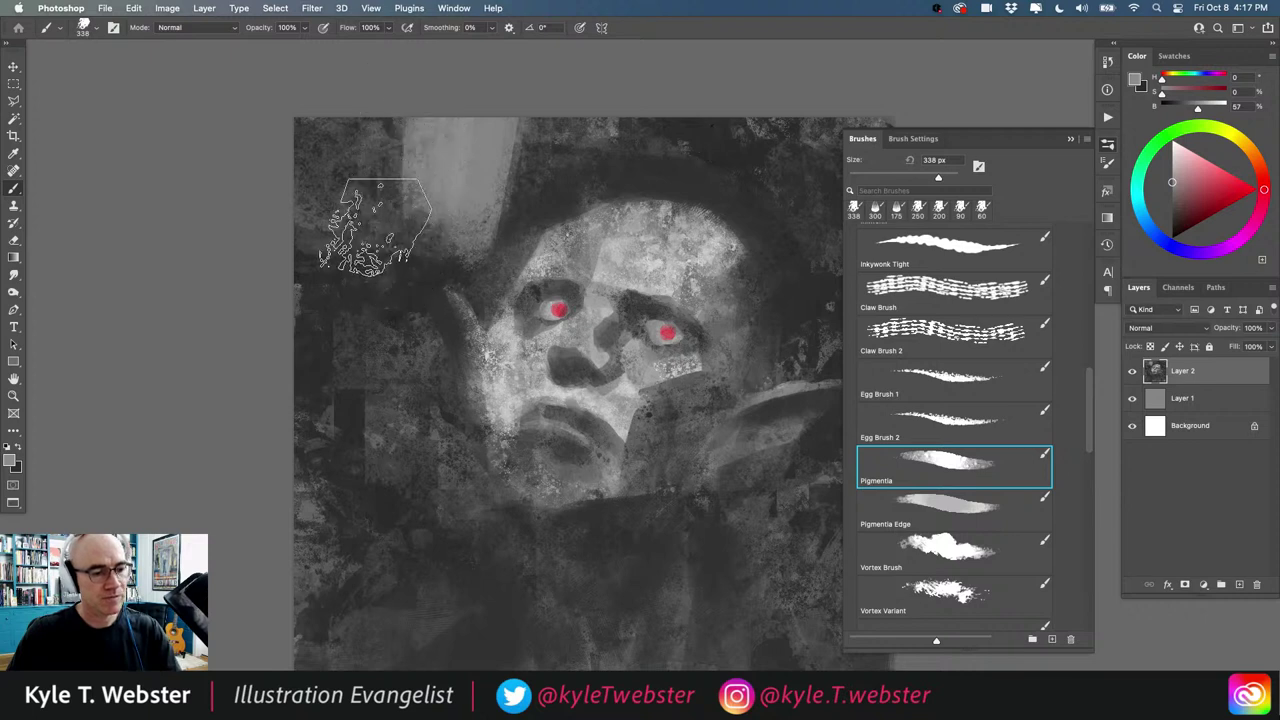
Step: Extend the pale patch into vertical streaks along the left background and darken the gaps between them with 20% grey
drag(387, 336, 439, 338)
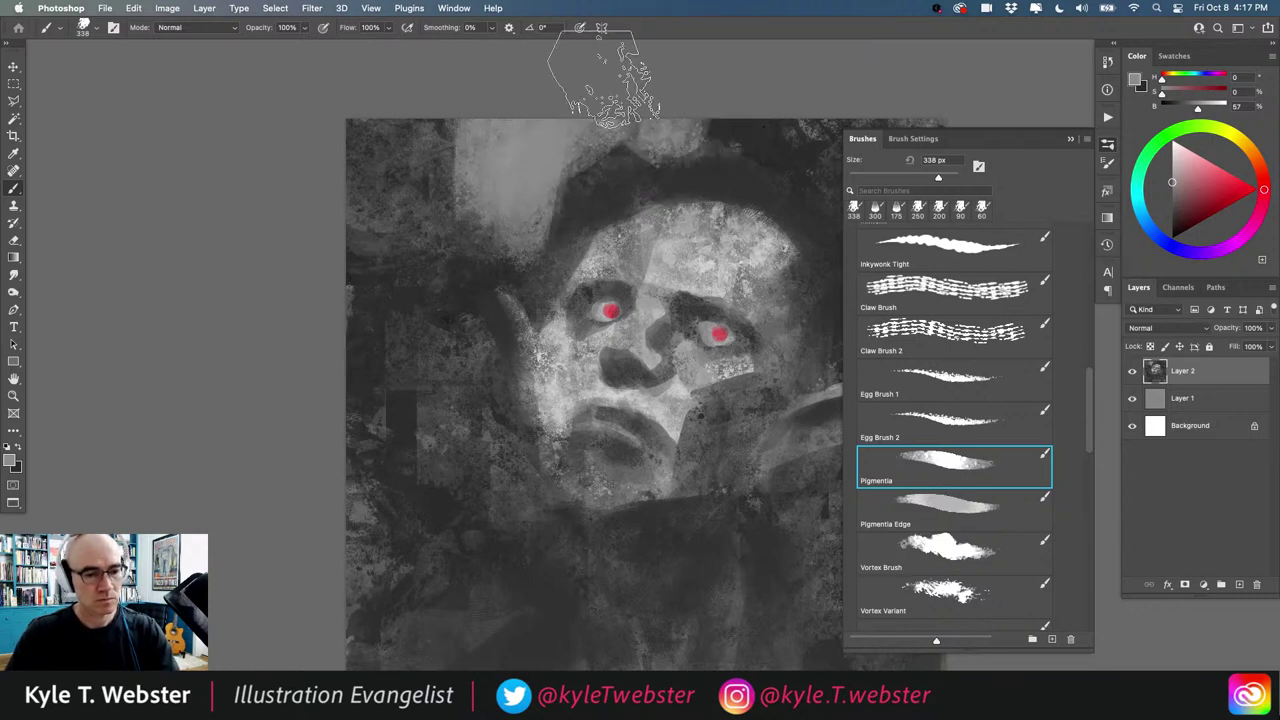
alt+click(504, 318)
scroll(440, 378, up, 3)
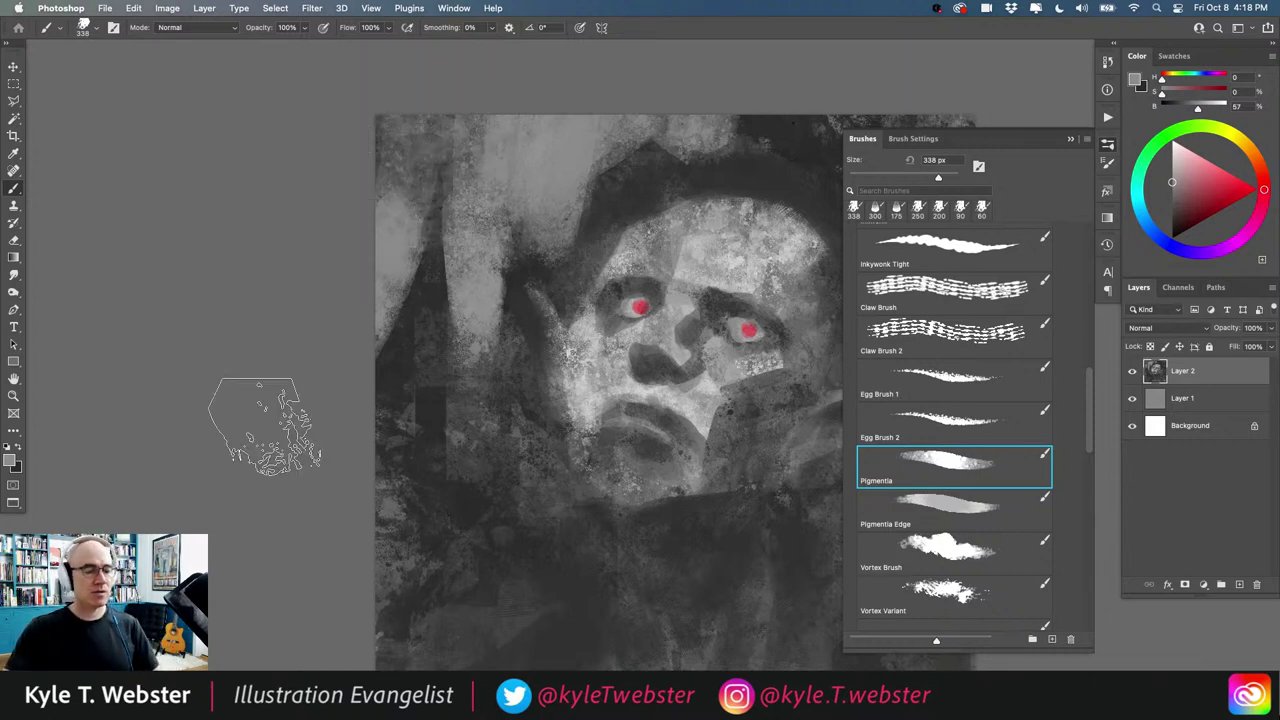
drag(430, 405, 349, 340)
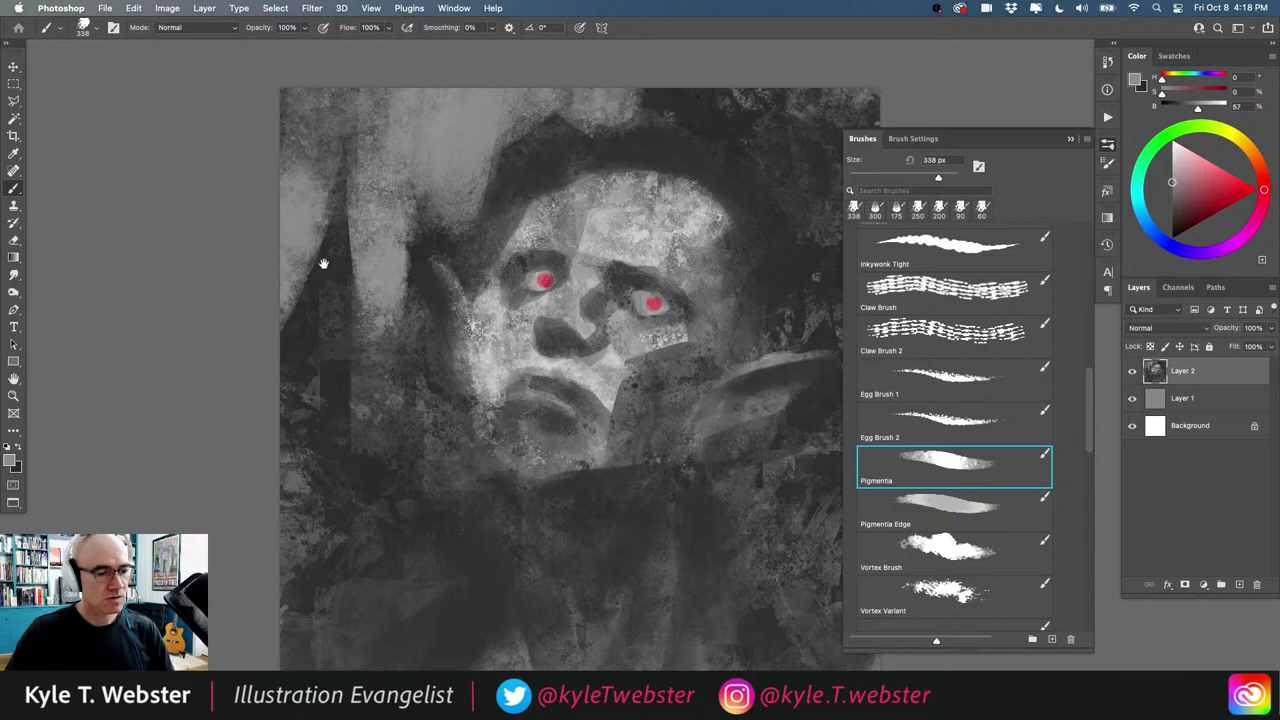
drag(323, 263, 417, 320)
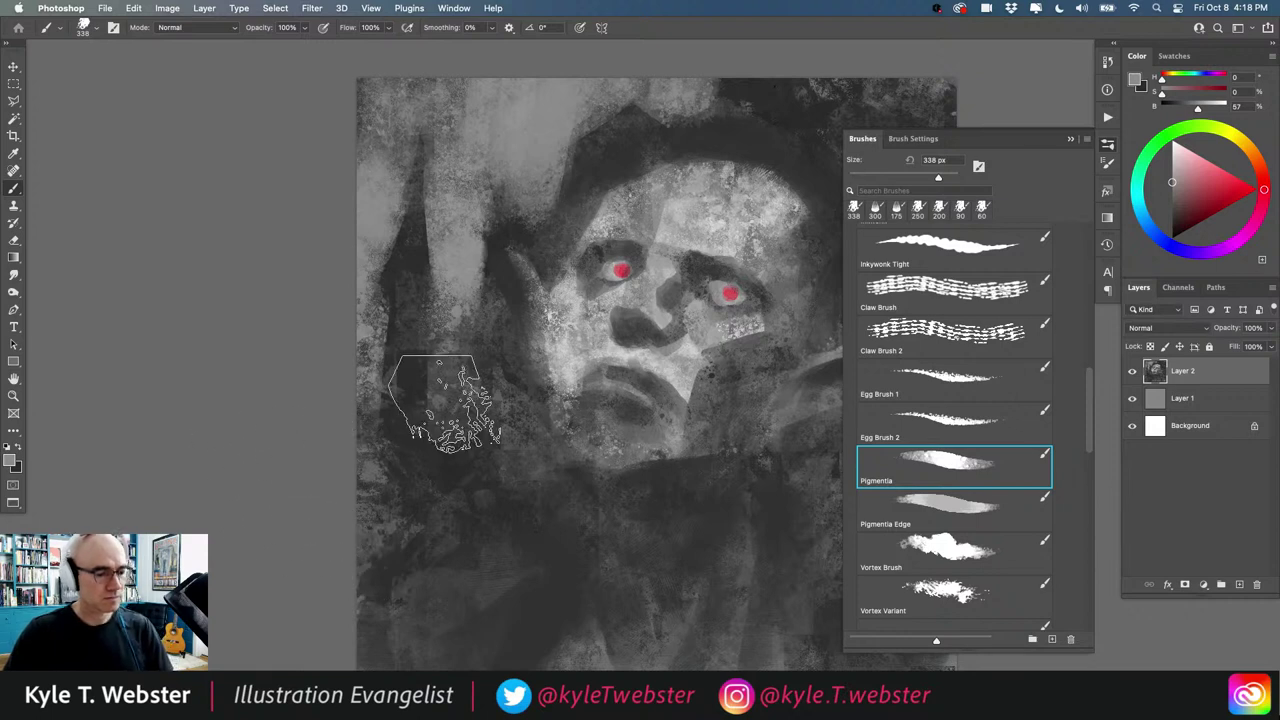
alt+click(410, 240)
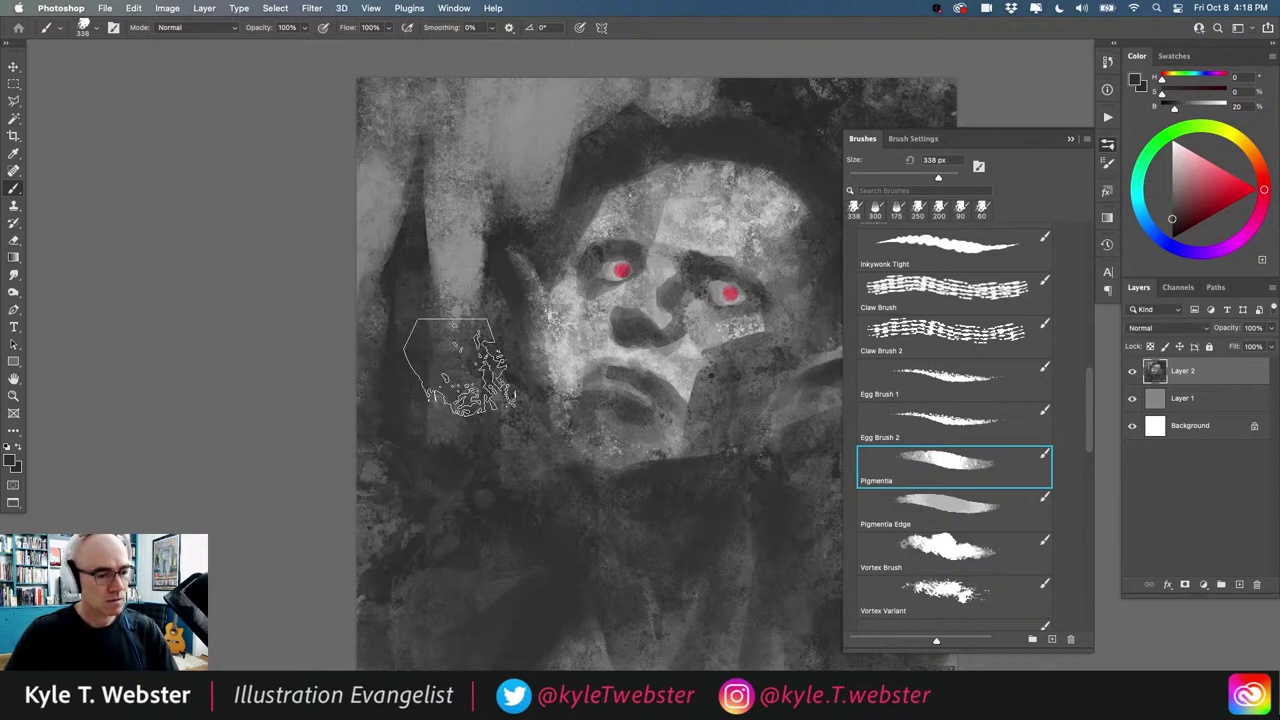
alt+super+click(408, 333)
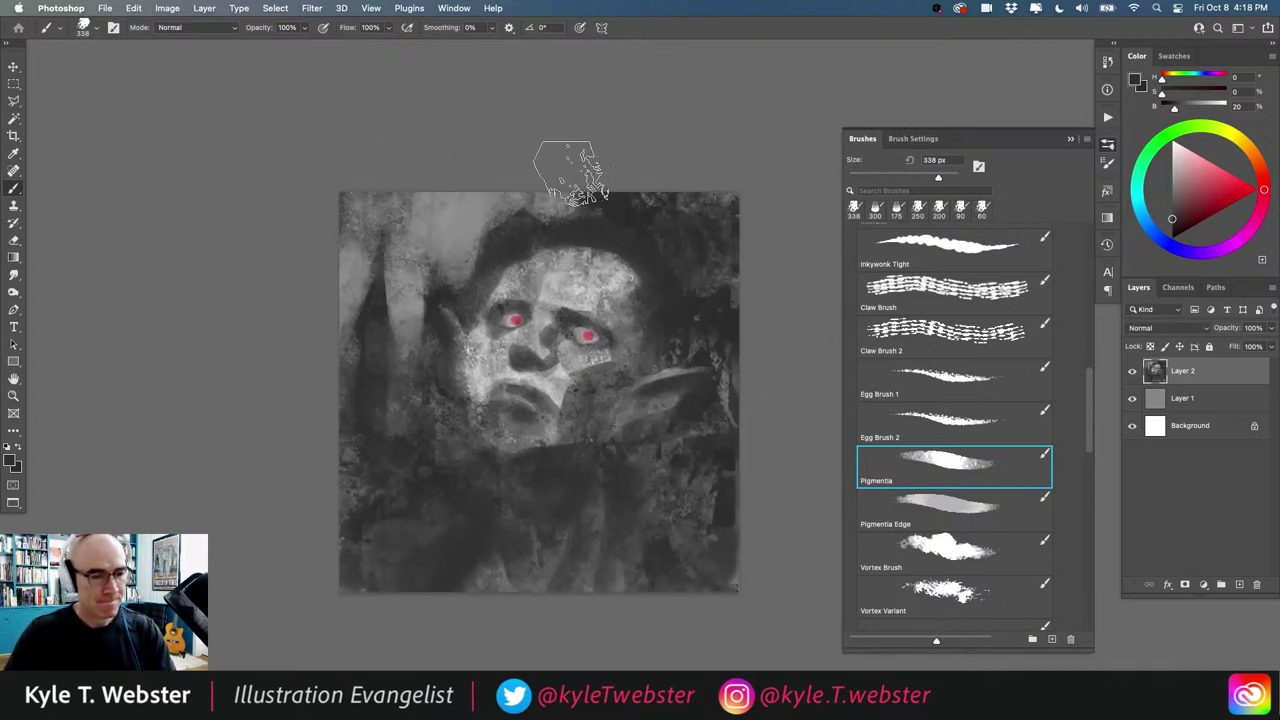
Step: Sample the pale grey from the background and paint vertical Pigmentia streaks in the upper-right corner of the painting
alt+click(465, 209)
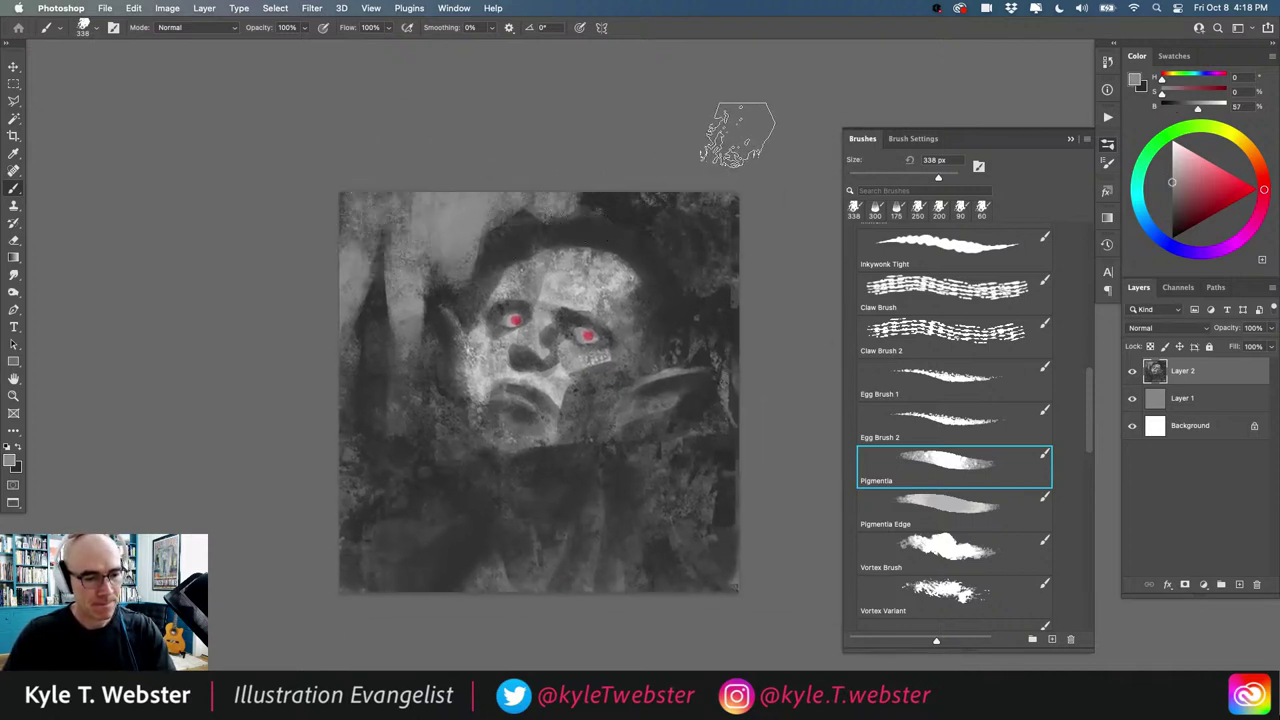
mouse_move(735, 150)
mouse_down()
mouse_move(708, 325)
mouse_move(730, 135)
mouse_move(700, 300)
mouse_up()
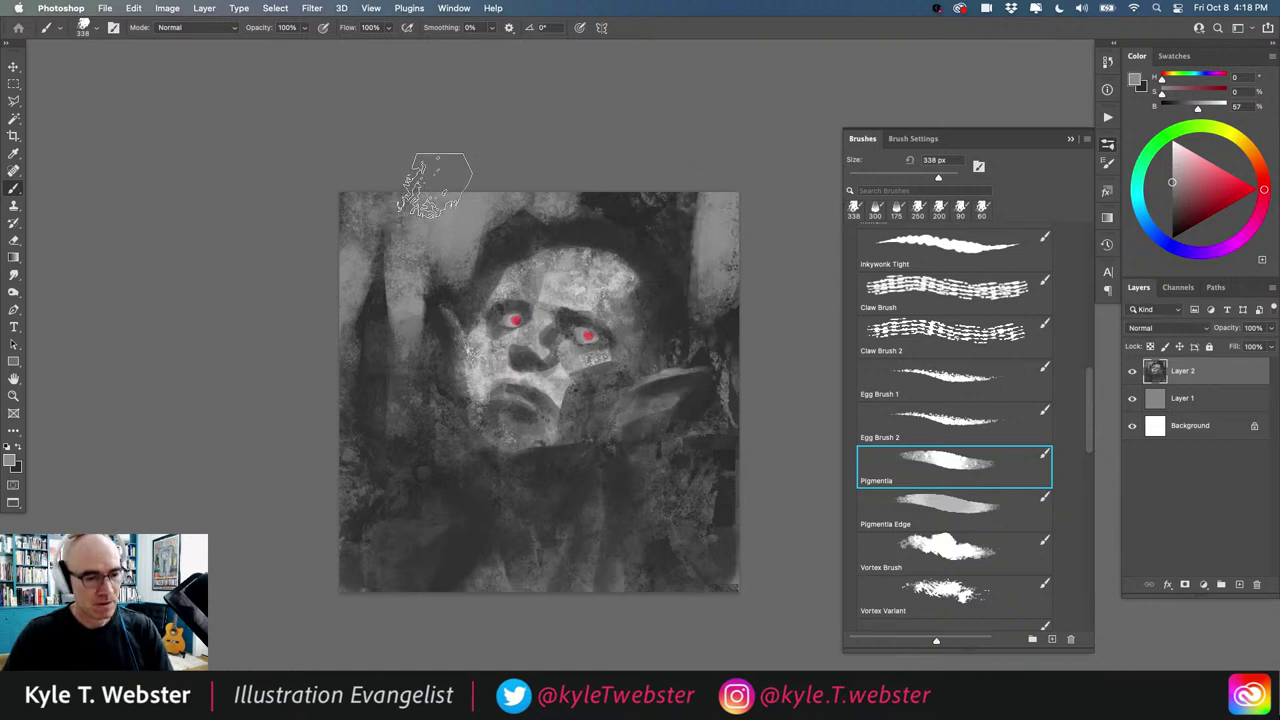
drag(708, 225, 699, 307)
drag(736, 168, 730, 320)
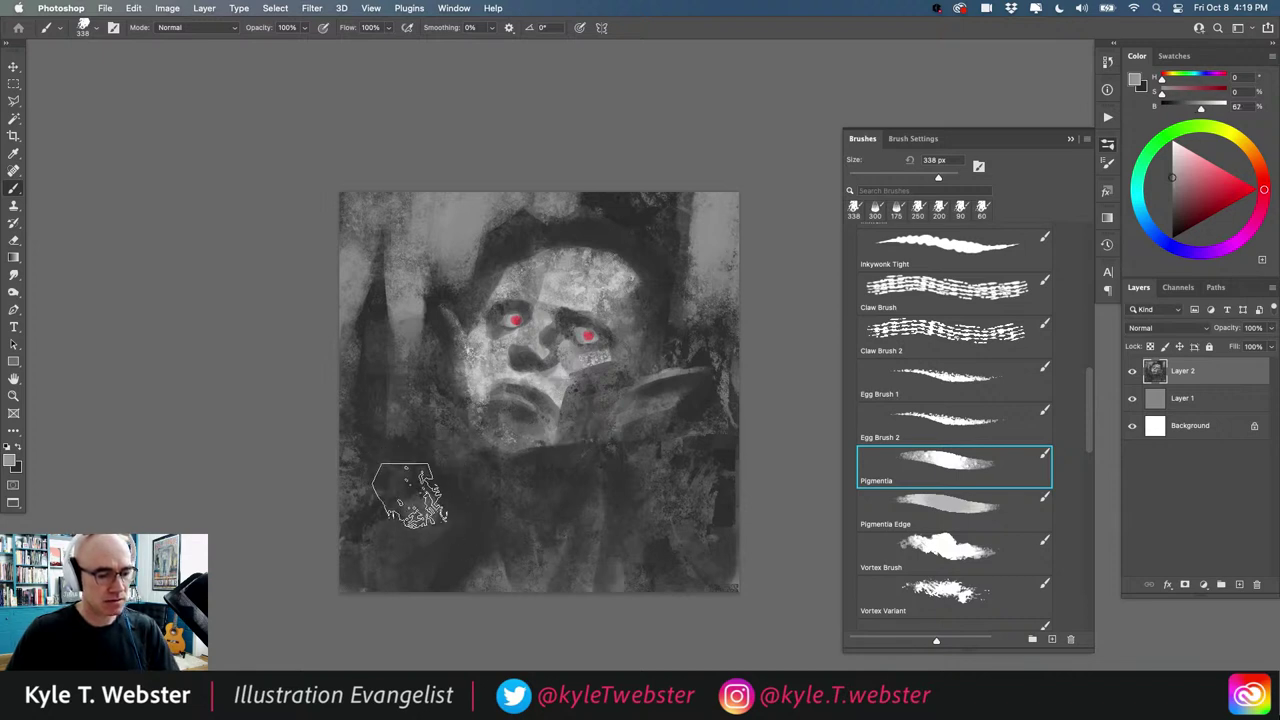
drag(410, 500, 428, 510)
key(super+z)
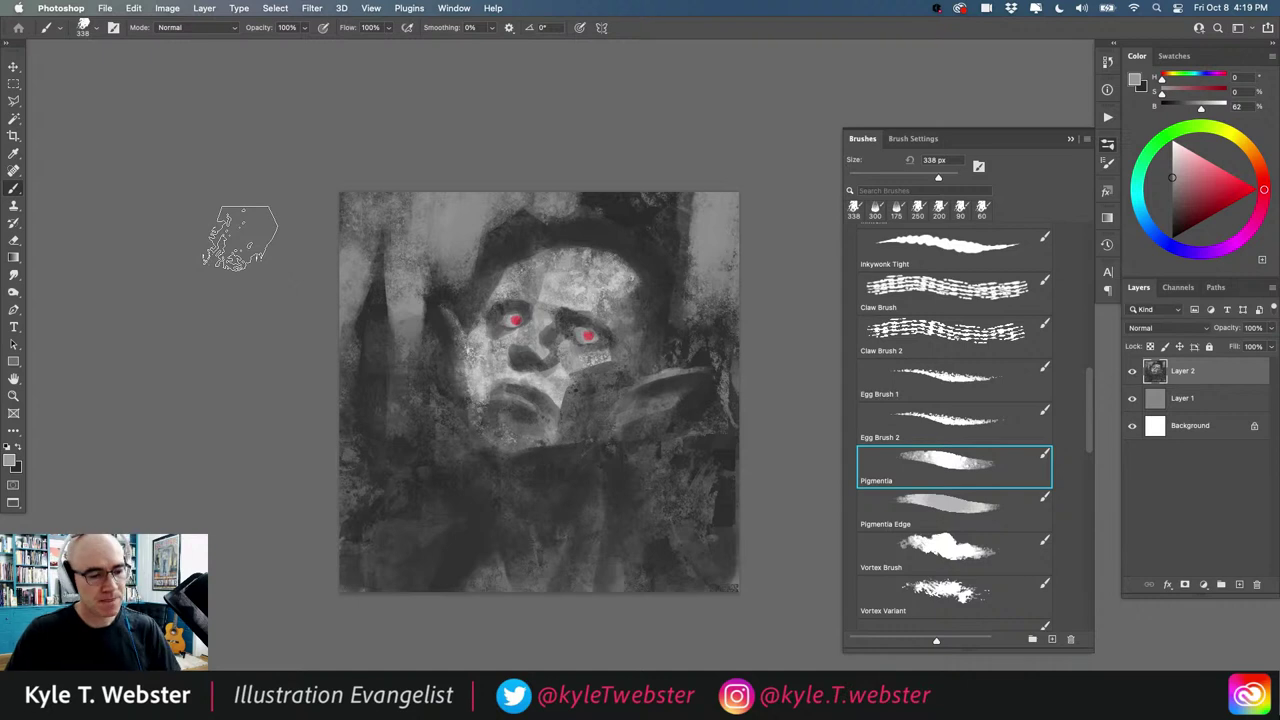
Step: Extend the canvas with a narrow strip along its right edge using the Crop tool
super+click(419, 411)
alt+click(434, 409)
drag(434, 412, 384, 392)
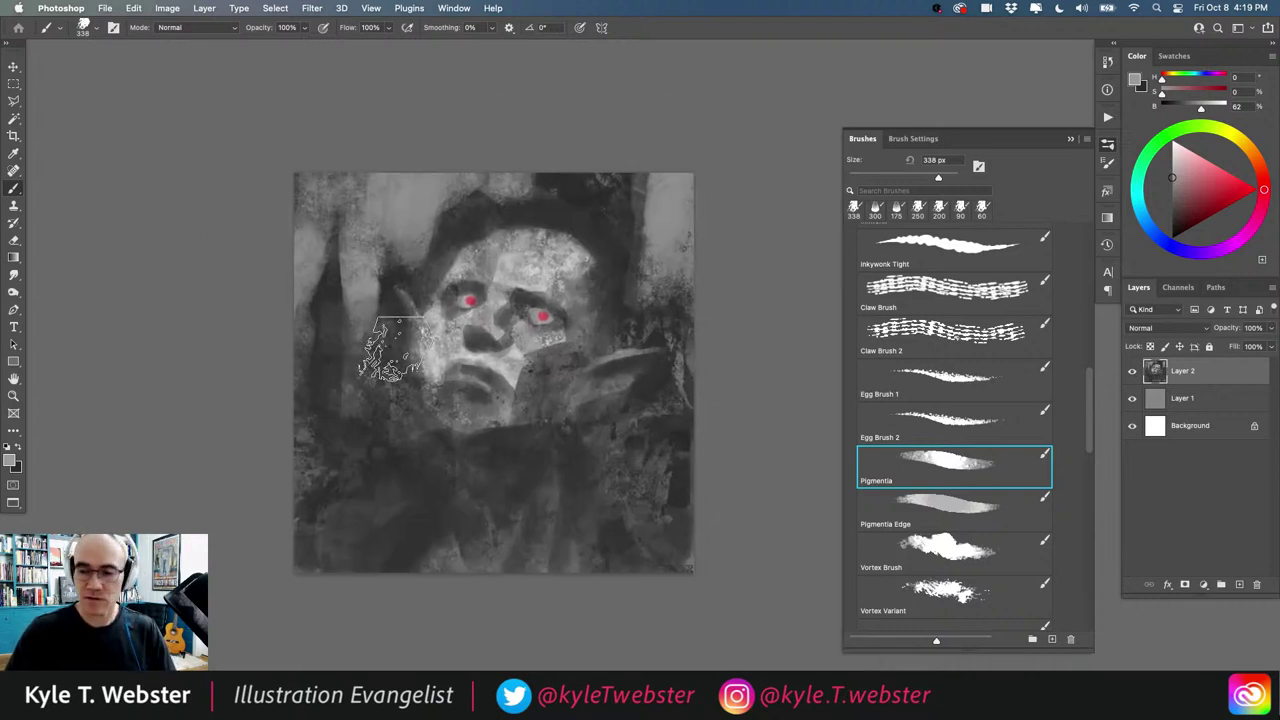
key(c)
drag(694, 371, 720, 371)
key(Return)
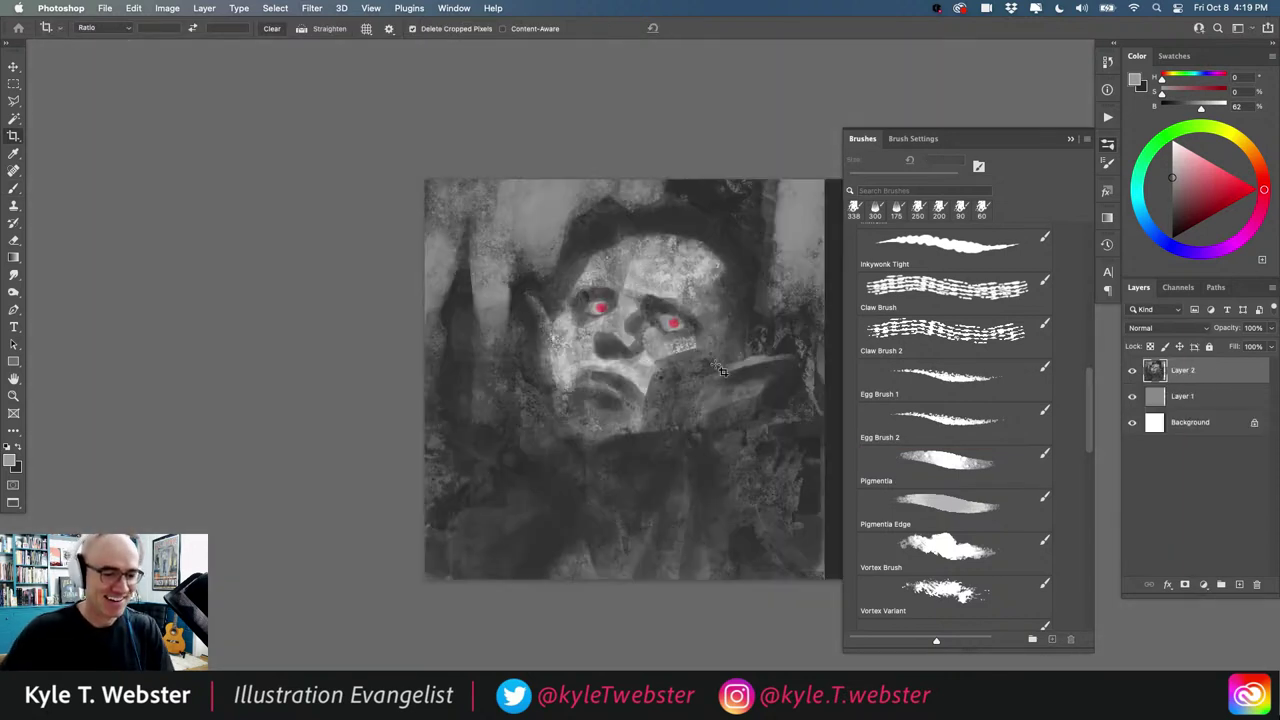
Step: Cover the new right-hand strip with Pigmentia strokes, pale grey in the upper part and 17% dark grey below
key(b)
drag(547, 412, 429, 400)
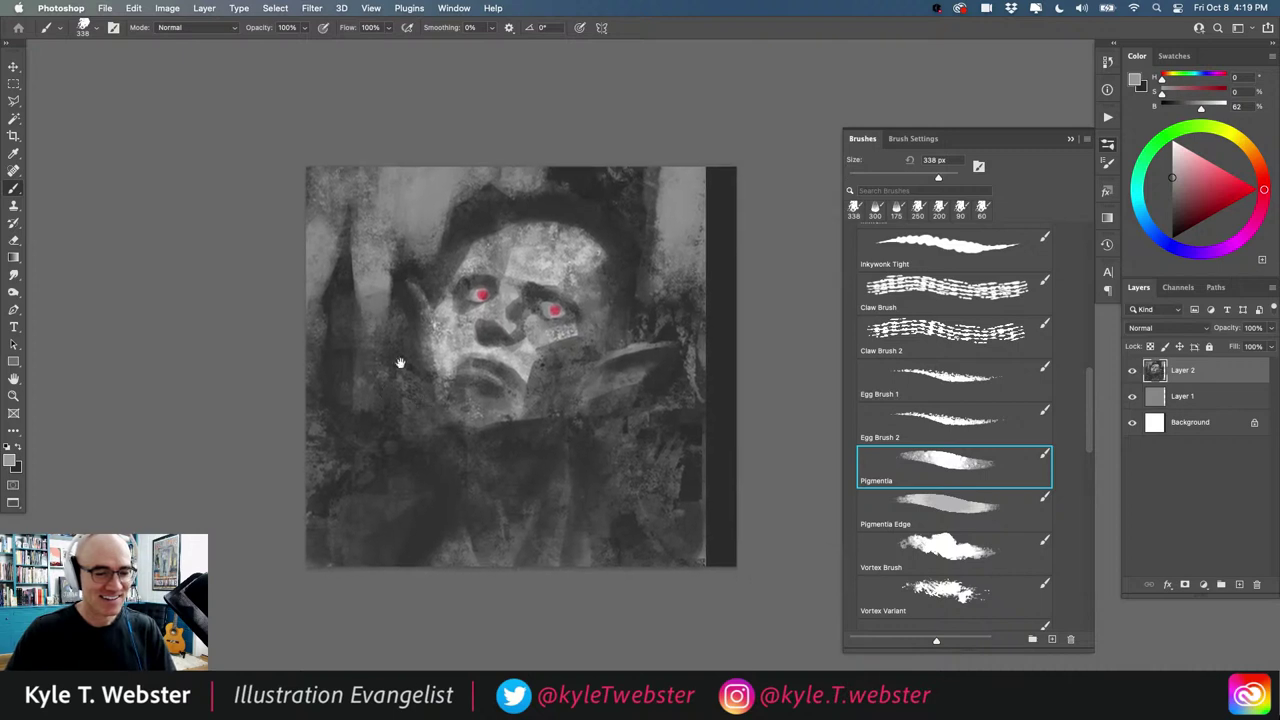
mouse_move(680, 205)
mouse_down()
mouse_move(710, 333)
mouse_move(732, 190)
mouse_move(716, 349)
mouse_move(711, 159)
mouse_move(708, 308)
mouse_move(730, 319)
mouse_move(703, 527)
mouse_move(716, 340)
mouse_move(735, 570)
mouse_up()
alt+click(679, 428)
mouse_move(700, 405)
mouse_down()
mouse_move(668, 495)
mouse_move(744, 368)
mouse_move(718, 504)
mouse_move(729, 422)
mouse_move(703, 490)
mouse_move(632, 417)
mouse_move(712, 455)
mouse_move(720, 392)
mouse_move(716, 517)
mouse_move(687, 561)
mouse_move(706, 412)
mouse_move(666, 200)
mouse_up()
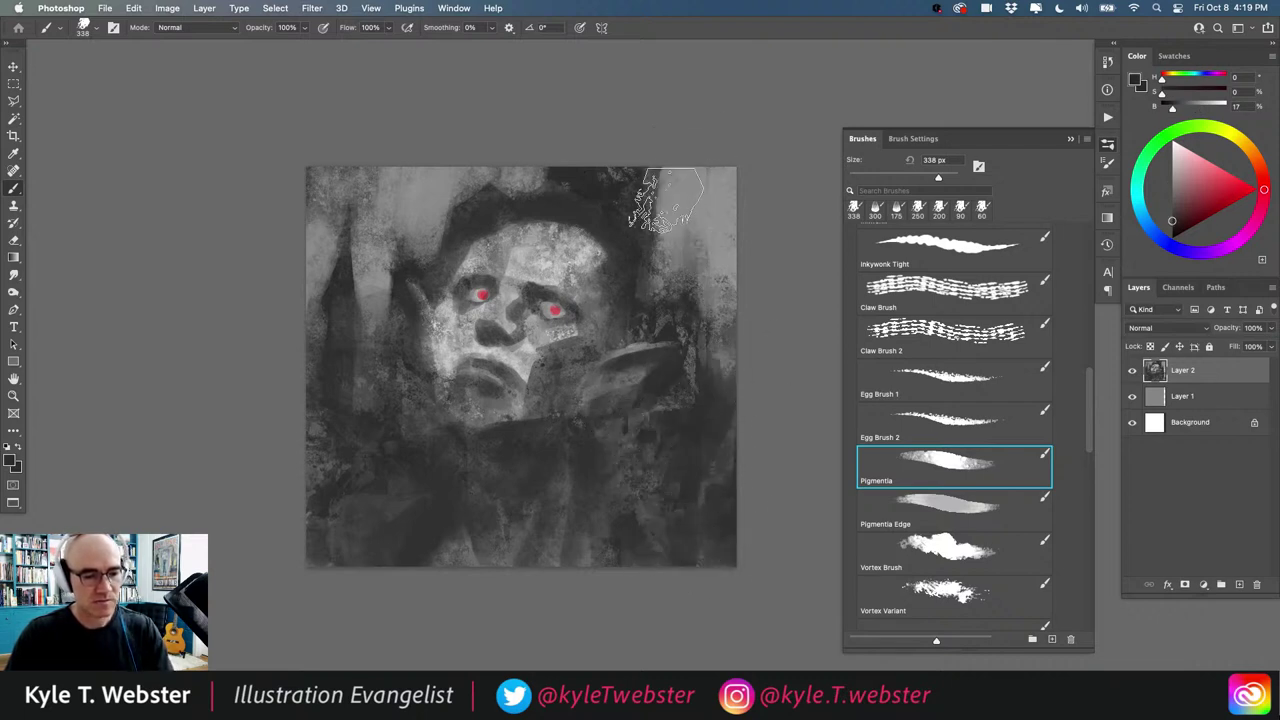
Step: Sample dark greys and paint over the lower part and outer edge of the pale patch right of the head
alt+click(622, 214)
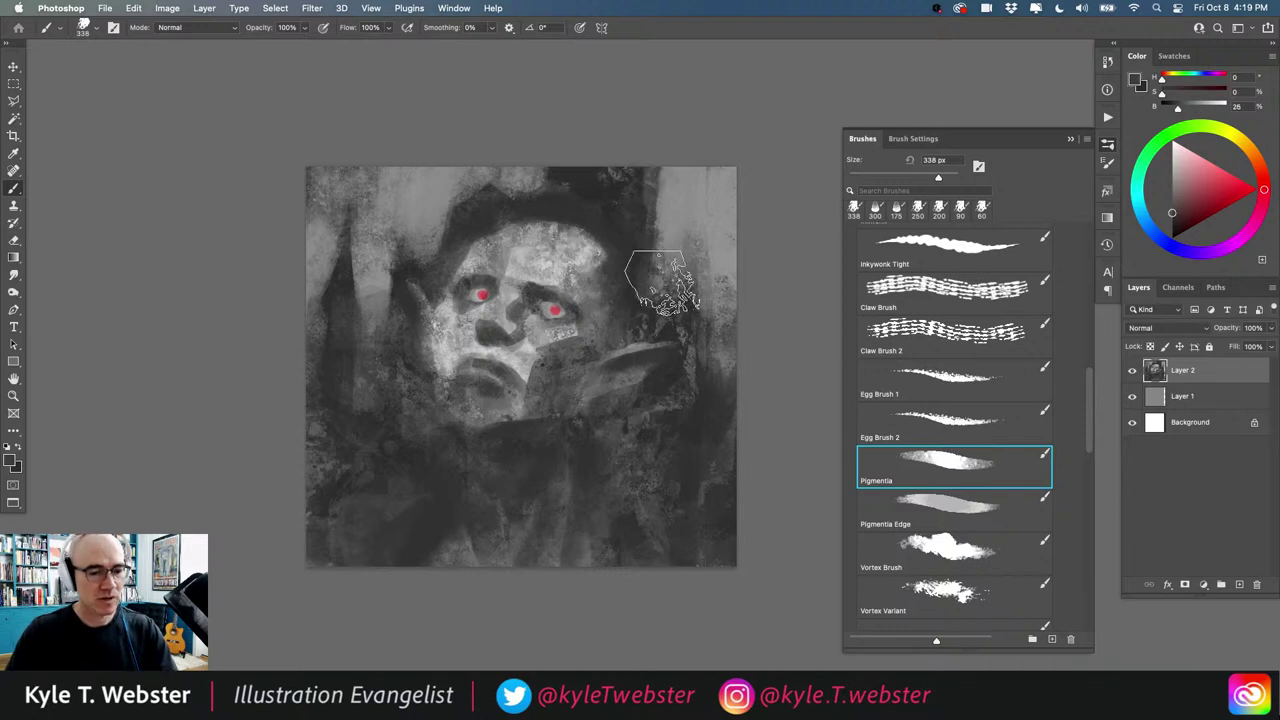
mouse_move(664, 286)
mouse_down()
mouse_move(691, 211)
mouse_move(666, 300)
mouse_move(686, 236)
mouse_move(679, 319)
mouse_move(698, 291)
mouse_move(729, 386)
mouse_up()
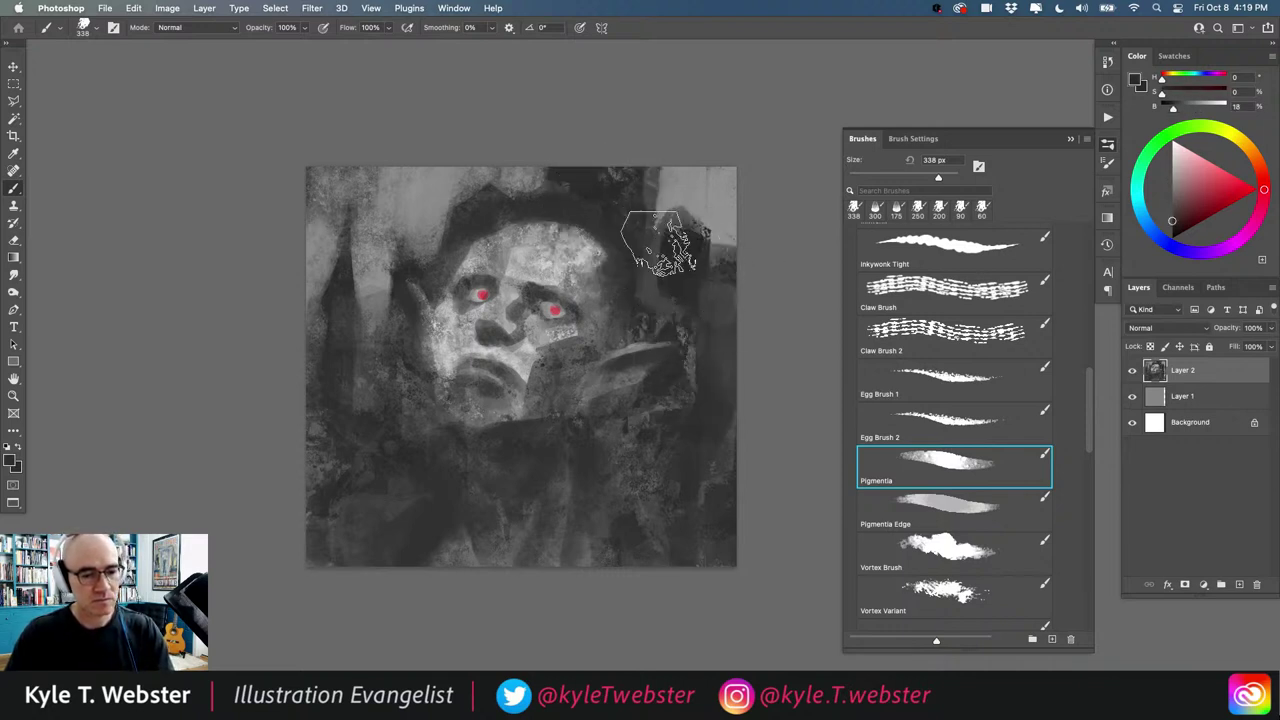
alt+click(684, 206)
mouse_move(722, 212)
mouse_down()
mouse_move(690, 236)
mouse_move(729, 257)
mouse_move(741, 77)
mouse_up()
alt+click(700, 237)
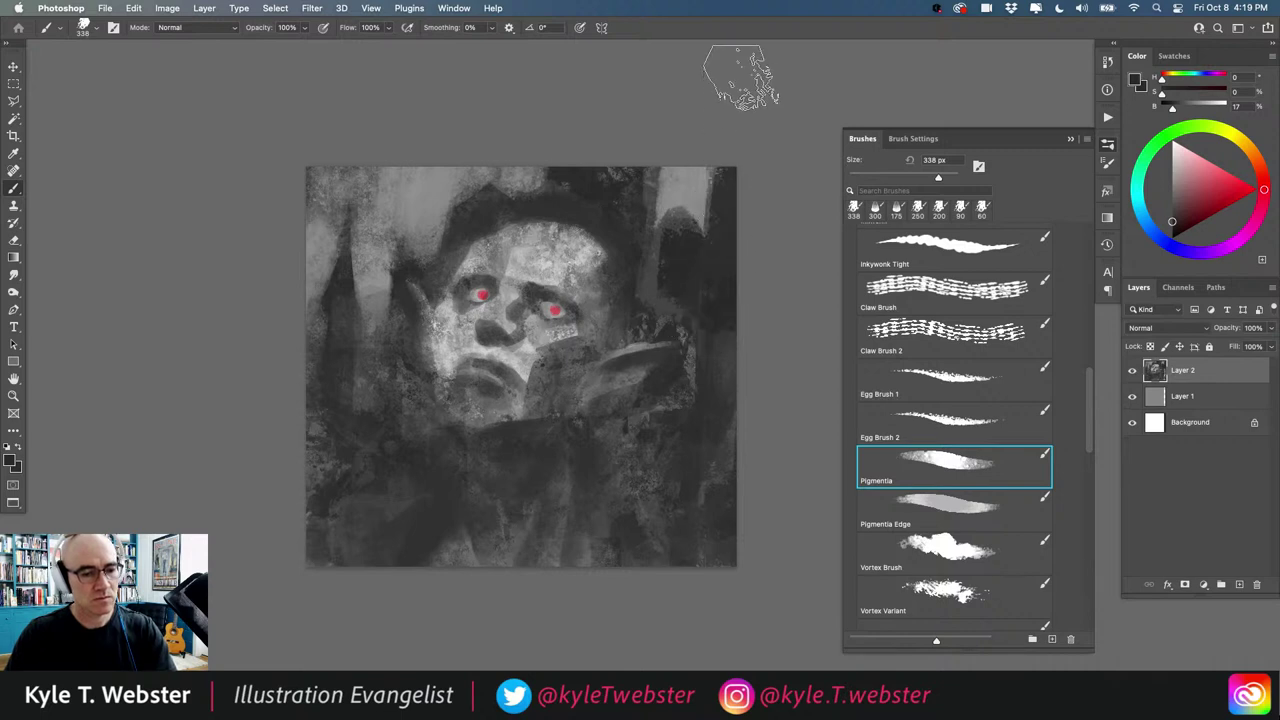
Step: Sample the 57% grey and repaint a broad pale patch across the upper-right corner of the background
alt+click(696, 187)
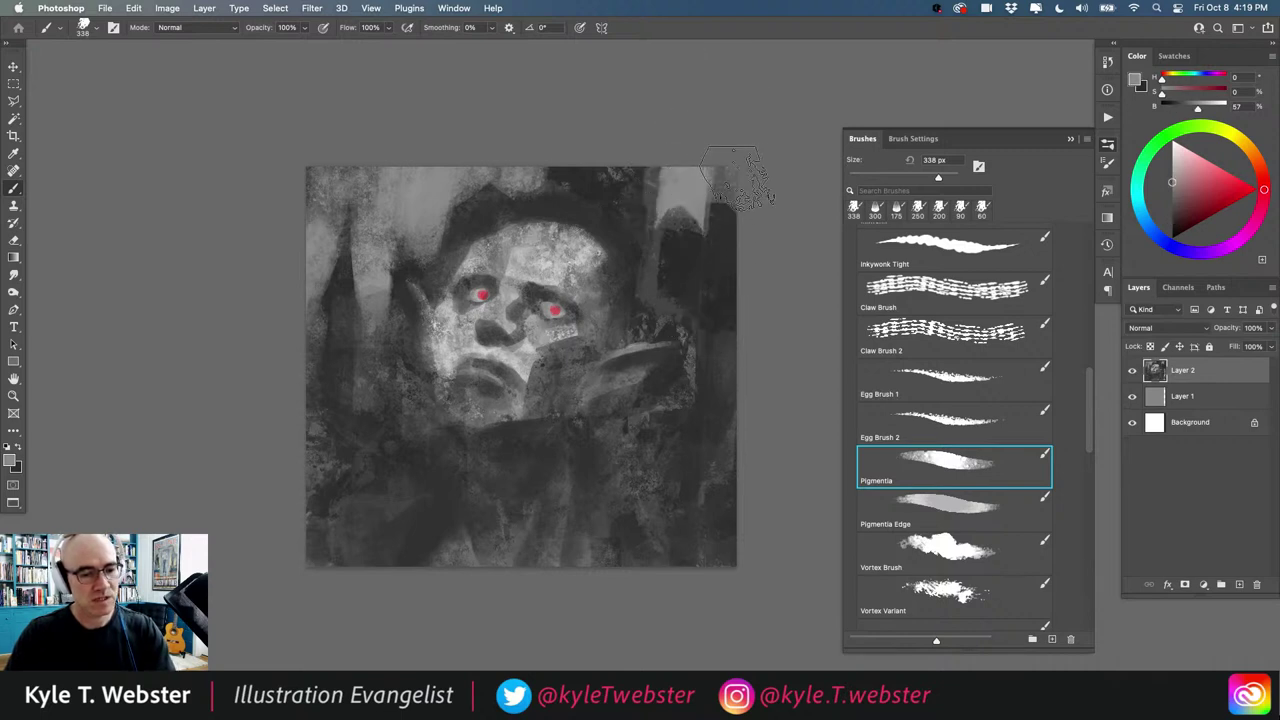
mouse_move(710, 190)
mouse_down()
mouse_move(672, 222)
mouse_move(740, 190)
mouse_move(657, 243)
mouse_move(742, 192)
mouse_move(653, 247)
mouse_move(680, 160)
mouse_move(665, 205)
mouse_up()
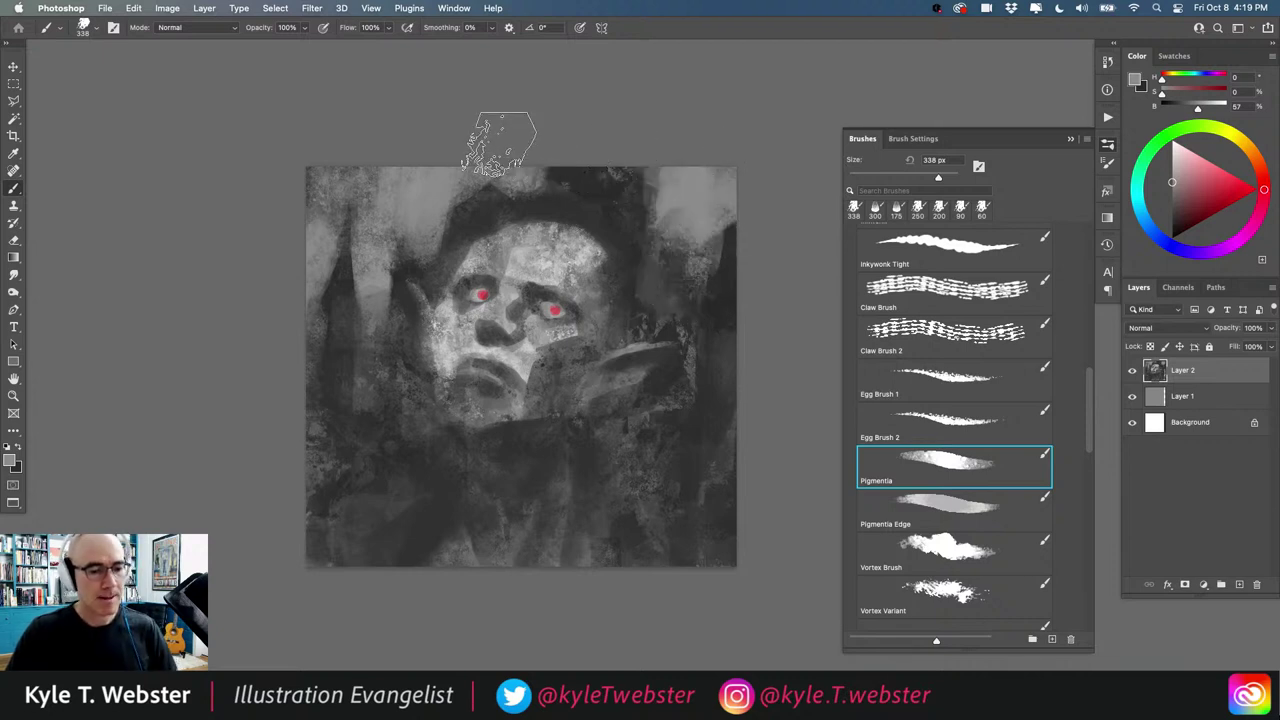
super+click(443, 477)
mouse_move(432, 469)
mouse_down()
mouse_move(397, 514)
mouse_move(416, 473)
mouse_up()
alt+super+click(402, 498)
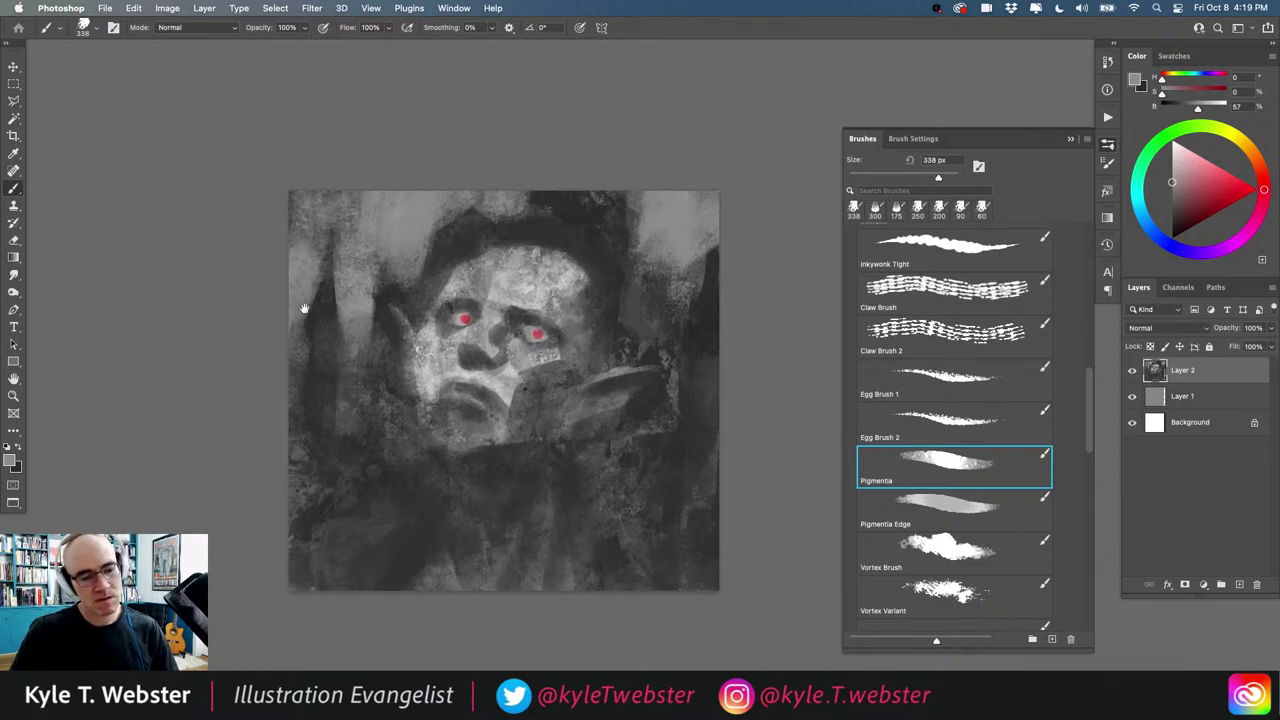
Step: Sample a 20% dark grey and darken the lower part of the pale streaks left of the head
scroll(364, 440, up, 3)
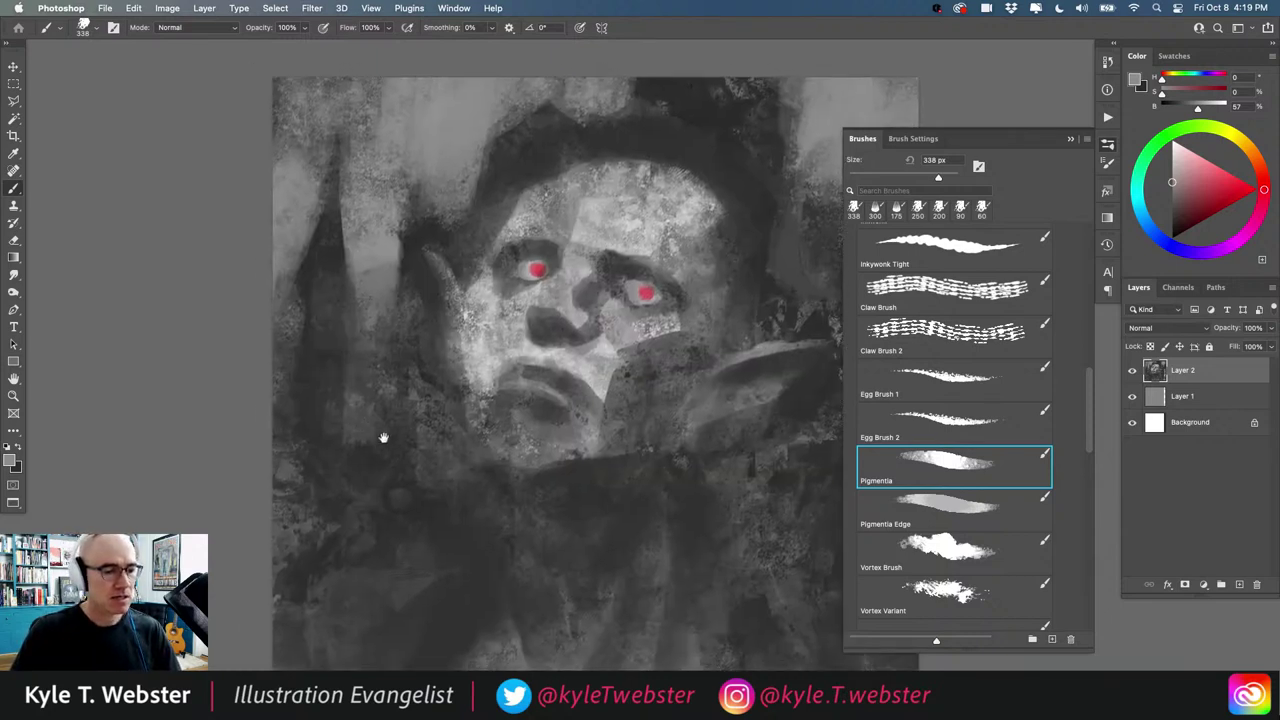
scroll(380, 437, down, 1)
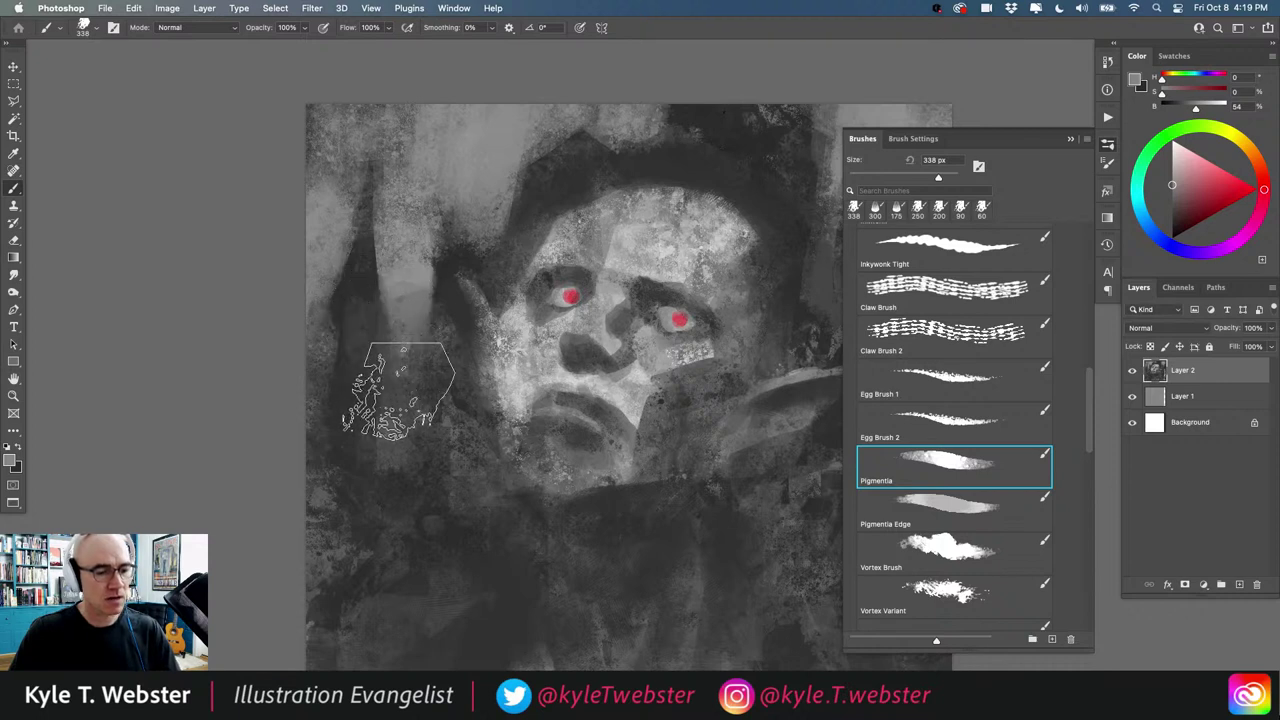
scroll(375, 330, down, 2)
alt+click(432, 322)
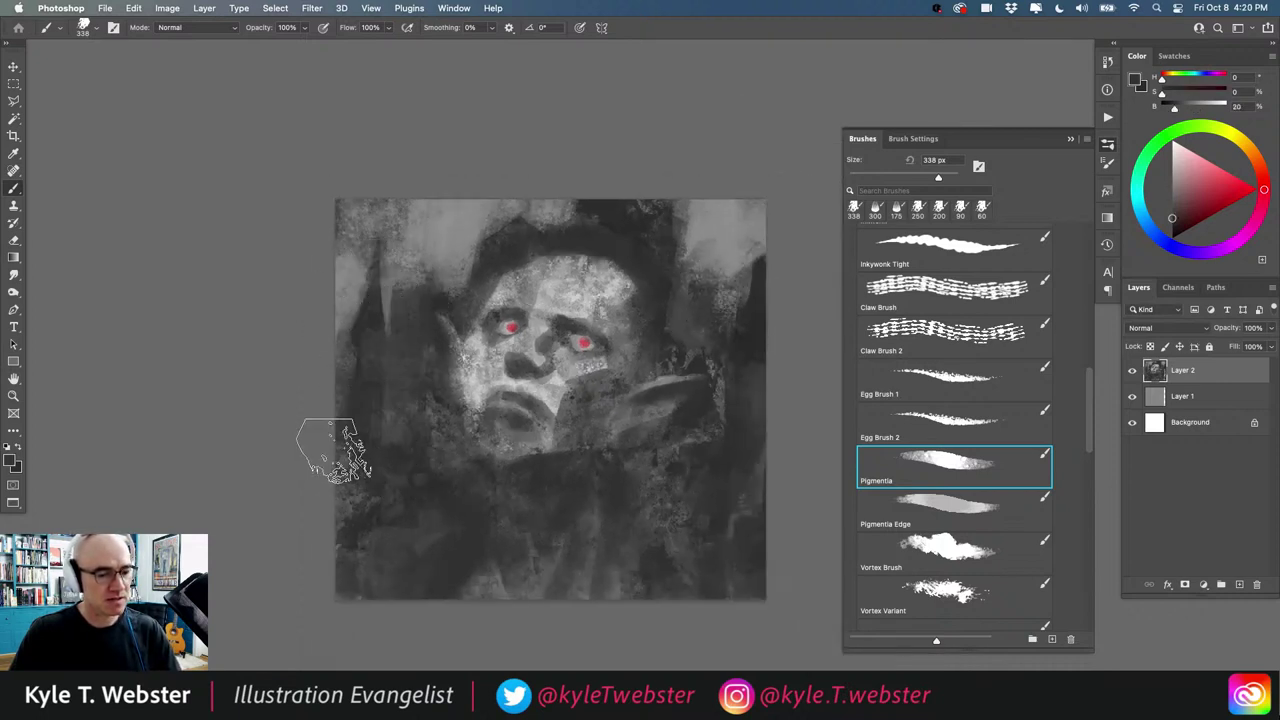
drag(405, 398, 352, 352)
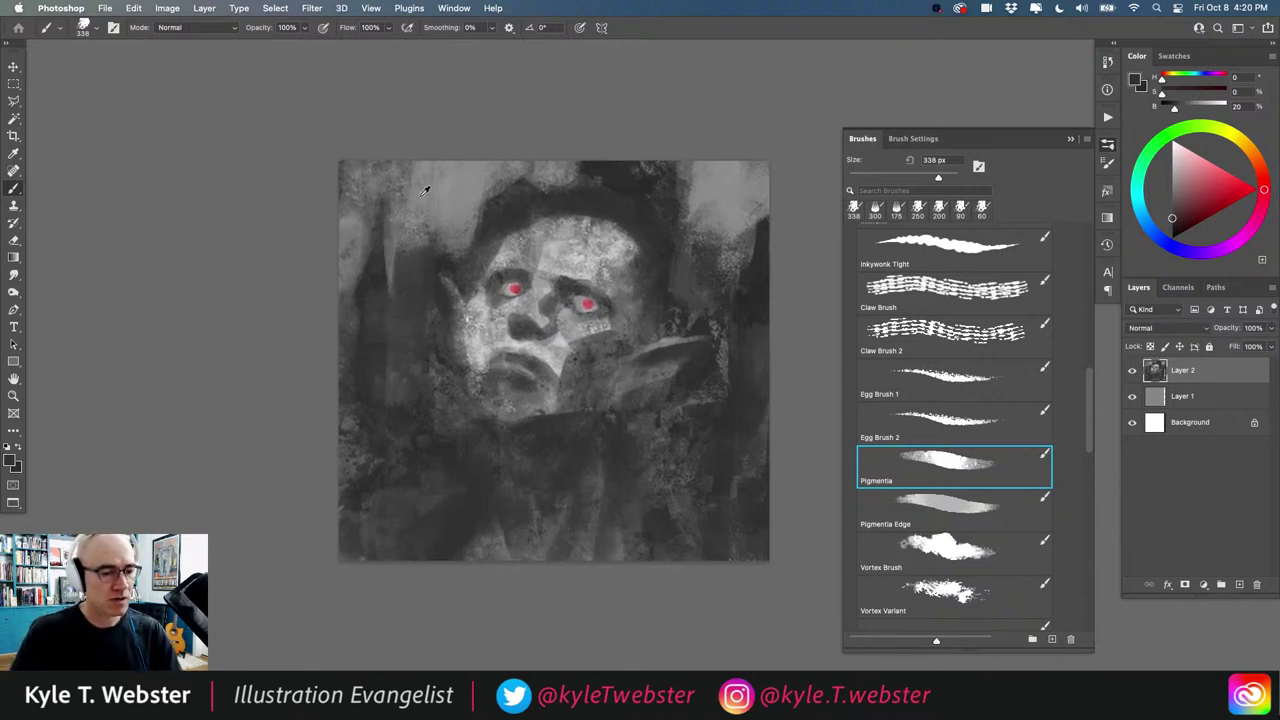
Step: Repaint a long pale 57% grey streak left of the face and narrow the upper-right pale patch with 16% dark grey
mouse_move(420, 212)
mouse_down()
mouse_move(404, 365)
mouse_move(418, 198)
mouse_move(408, 378)
mouse_move(416, 244)
mouse_move(401, 345)
mouse_up()
drag(420, 266, 405, 441)
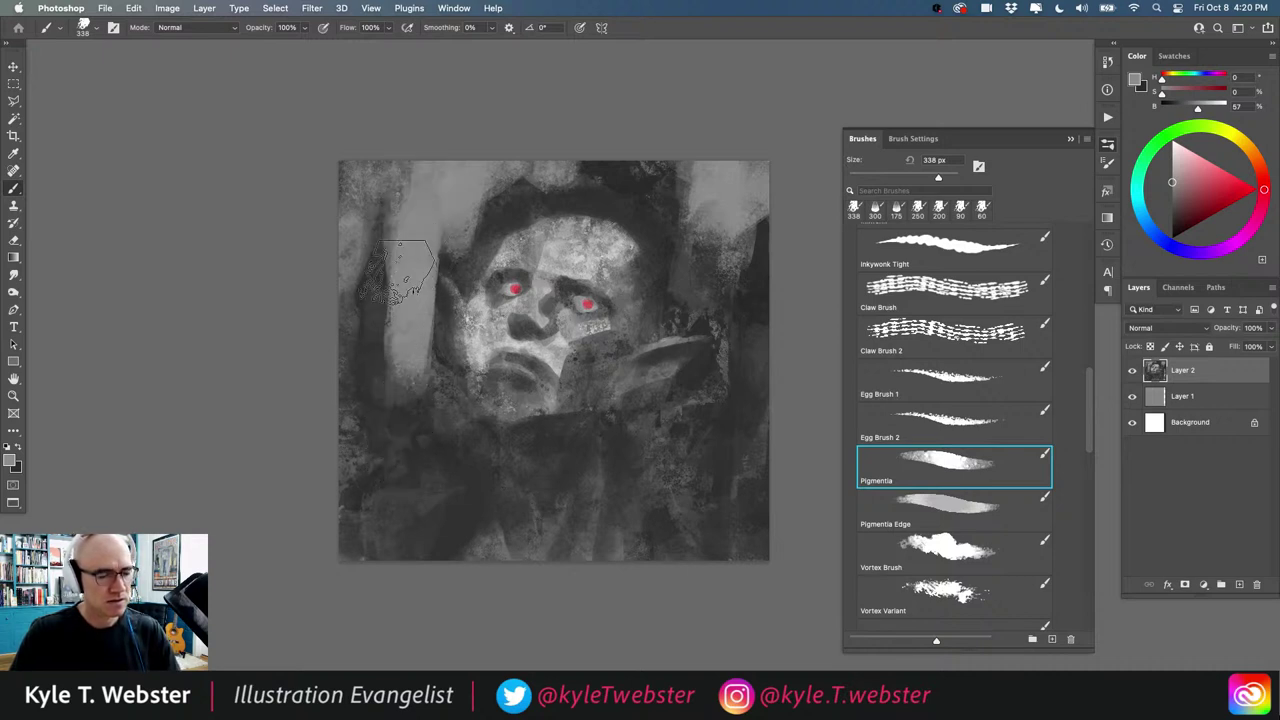
drag(398, 273, 394, 410)
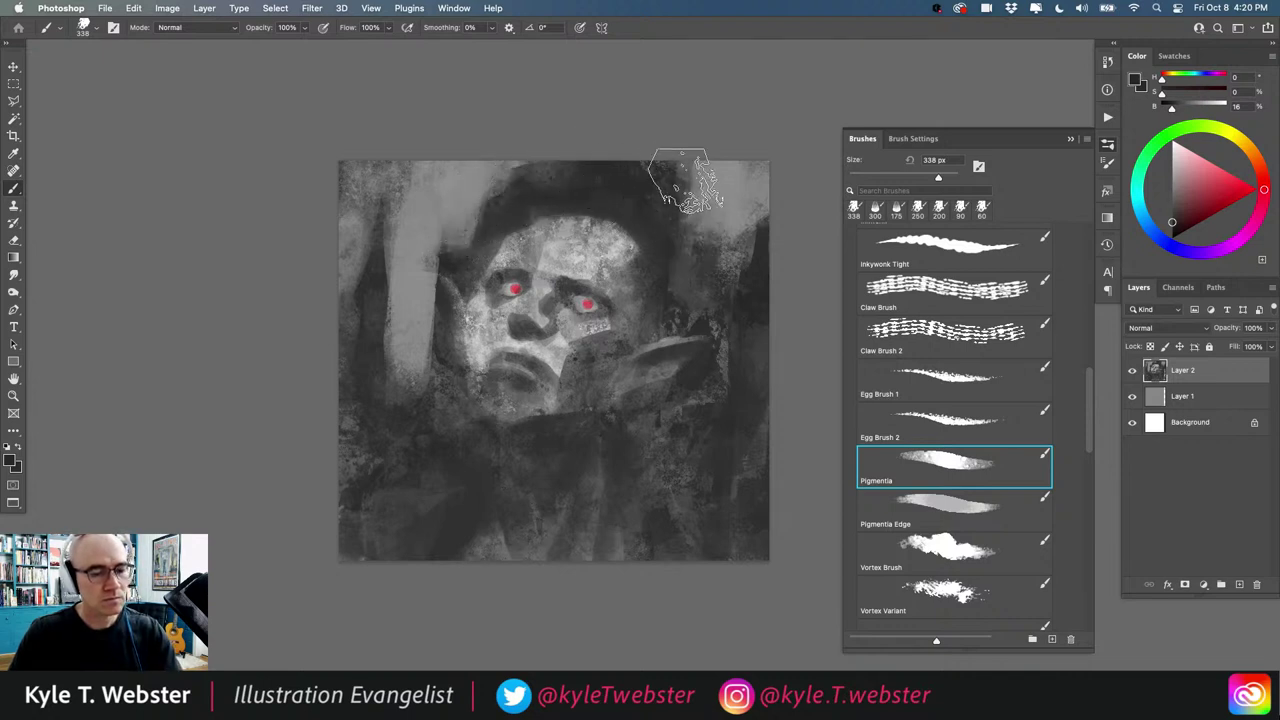
mouse_move(706, 140)
mouse_down()
mouse_move(699, 182)
mouse_move(718, 134)
mouse_up()
mouse_move(704, 196)
mouse_down()
mouse_move(667, 194)
mouse_move(718, 217)
mouse_move(686, 199)
mouse_move(674, 276)
mouse_up()
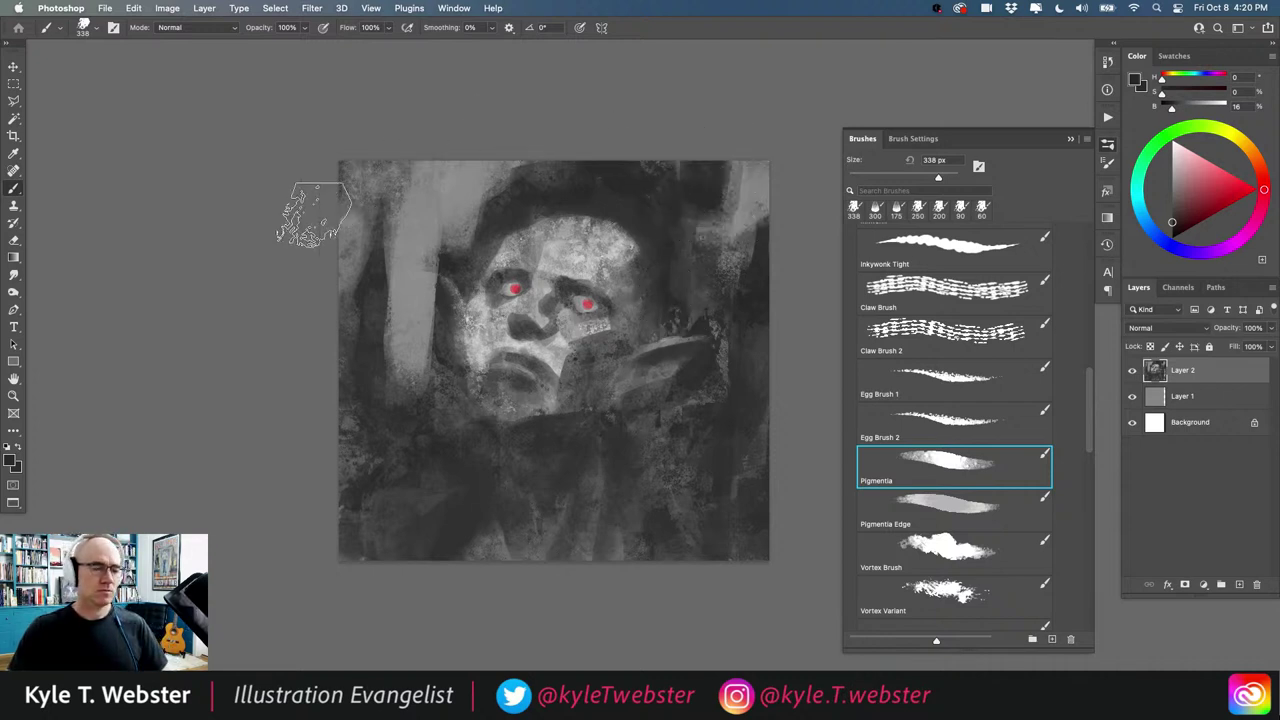
Step: Cover the upper-right pale patch with 16% dark grey and widen the pale area left of the head's crown with 56% grey
mouse_move(720, 278)
mouse_down()
mouse_move(725, 138)
mouse_move(742, 198)
mouse_up()
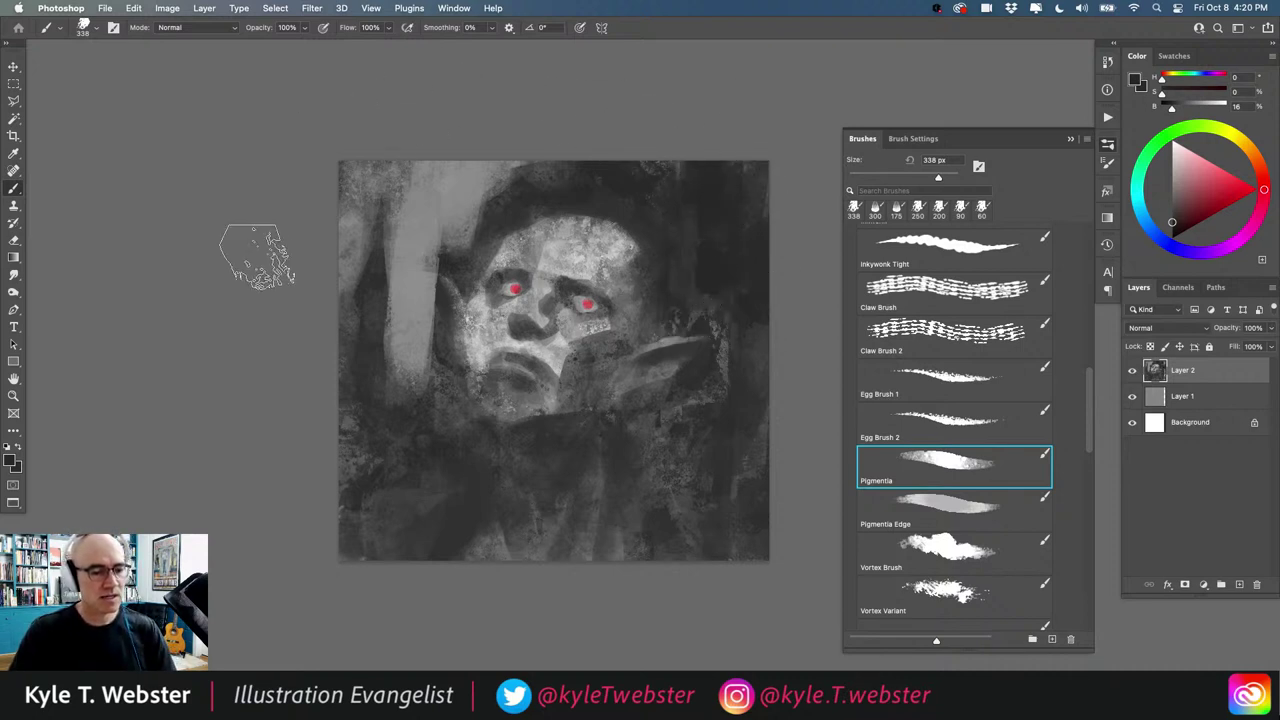
mouse_move(512, 150)
mouse_down()
mouse_move(497, 210)
mouse_move(502, 140)
mouse_move(507, 215)
mouse_move(515, 133)
mouse_move(500, 216)
mouse_move(485, 231)
mouse_move(491, 192)
mouse_move(481, 236)
mouse_move(432, 238)
mouse_up()
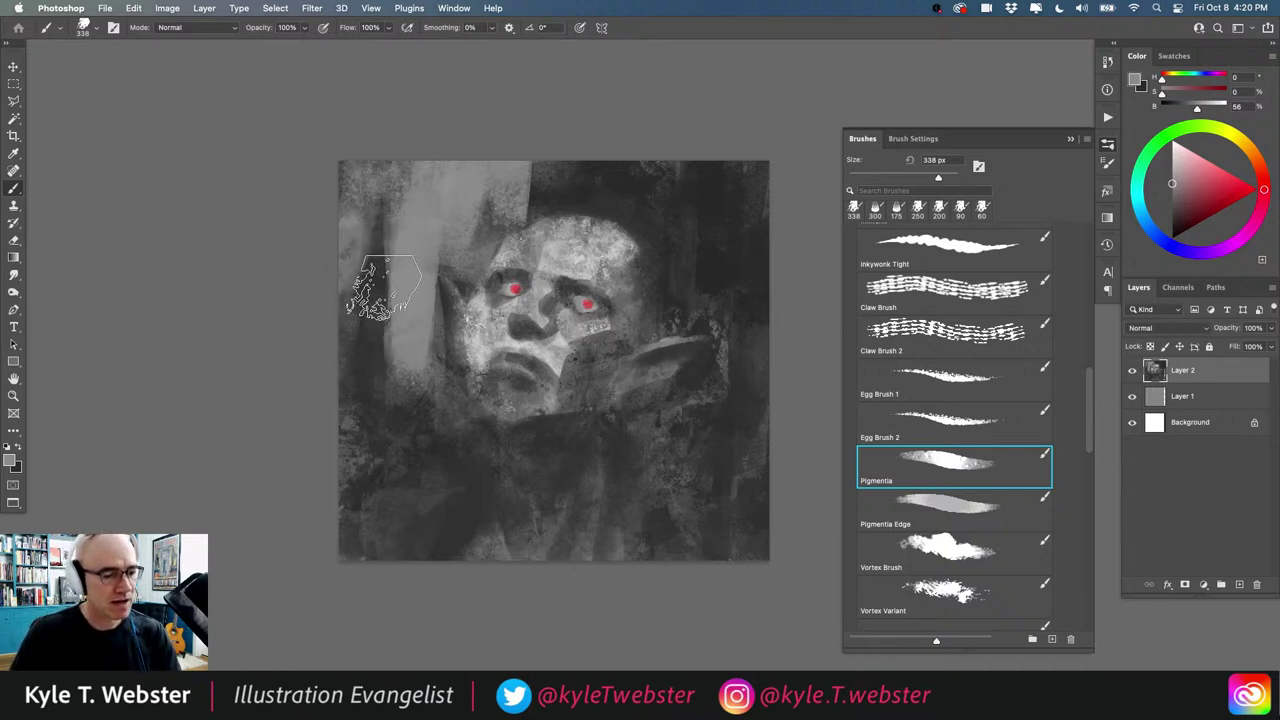
key(l)
mouse_move(353, 202)
mouse_down()
mouse_move(314, 321)
mouse_move(313, 377)
mouse_up()
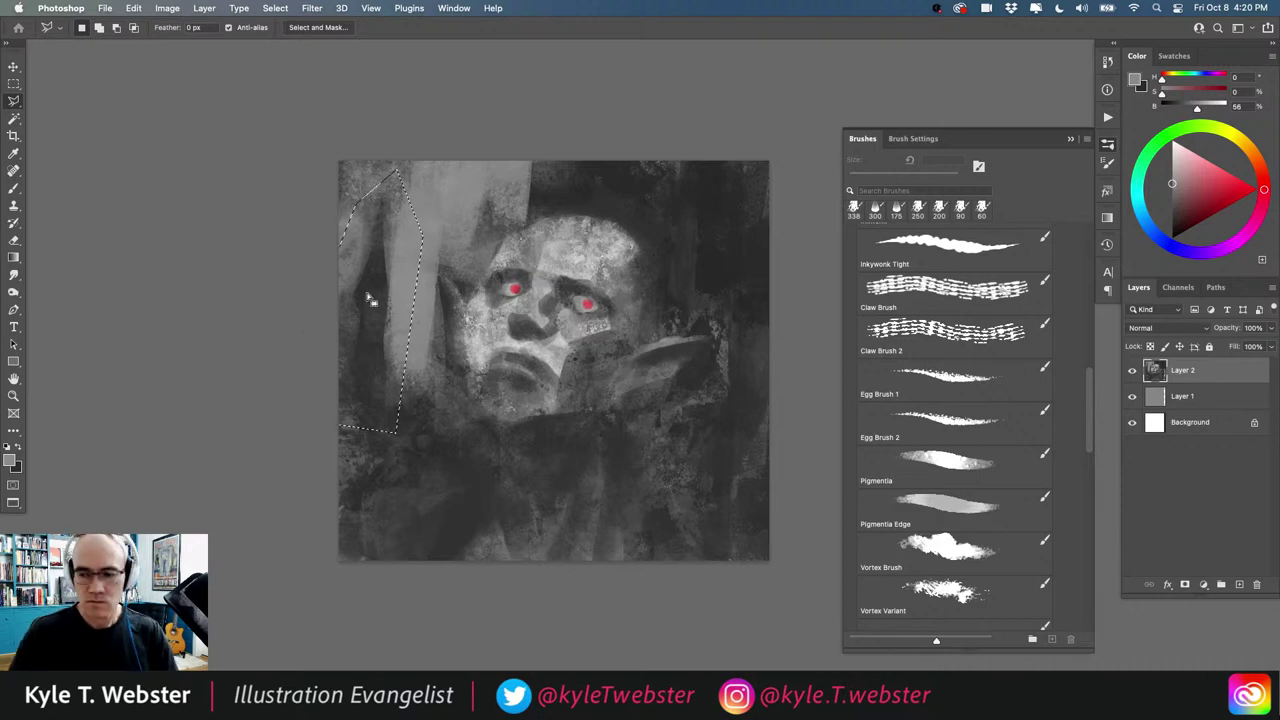
key(v)
mouse_move(370, 303)
mouse_down()
mouse_move(394, 337)
mouse_move(383, 331)
mouse_up()
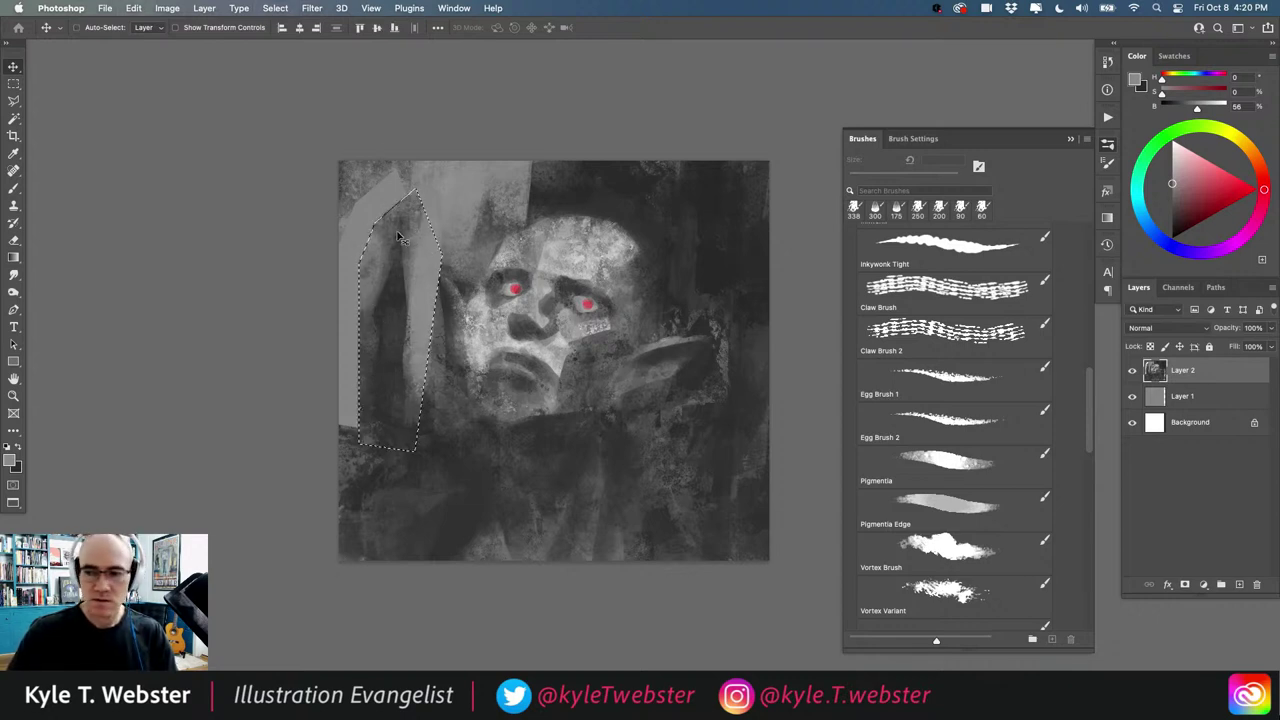
key(l)
click(380, 248)
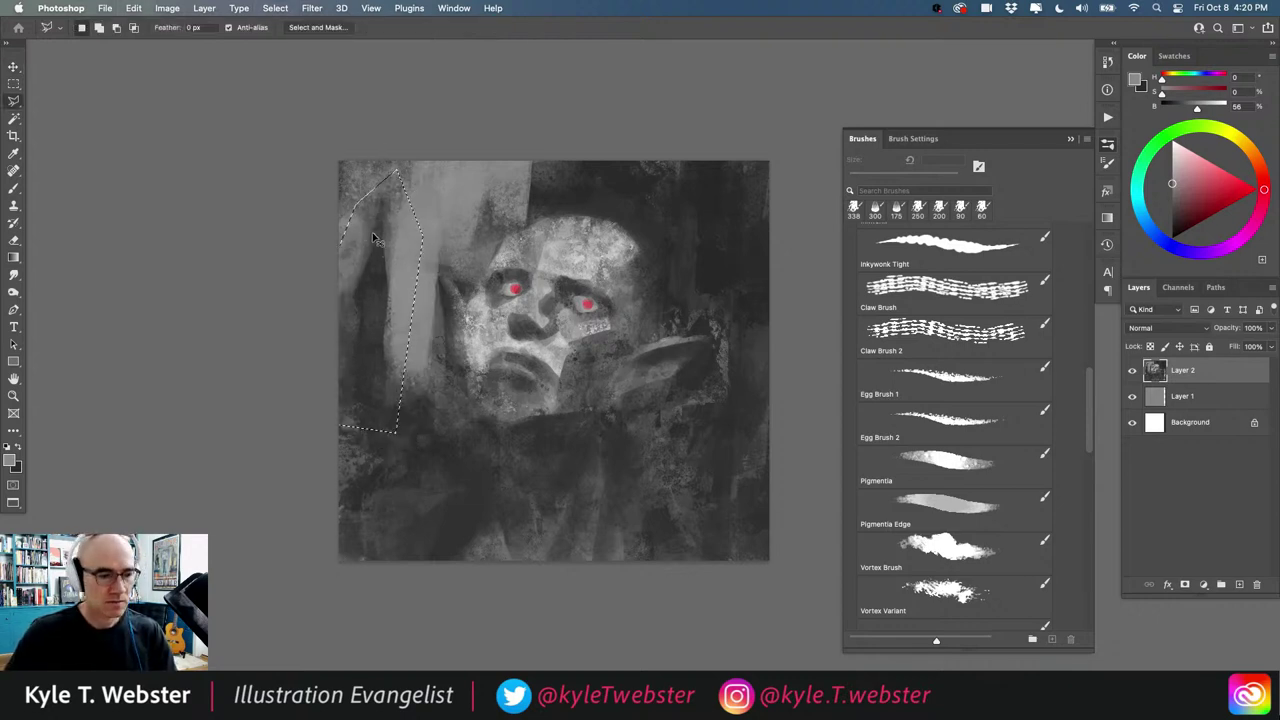
Step: Lasso the narrow dark shape along the canvas's left edge, shift it down and to the right, and deselect
click(377, 189)
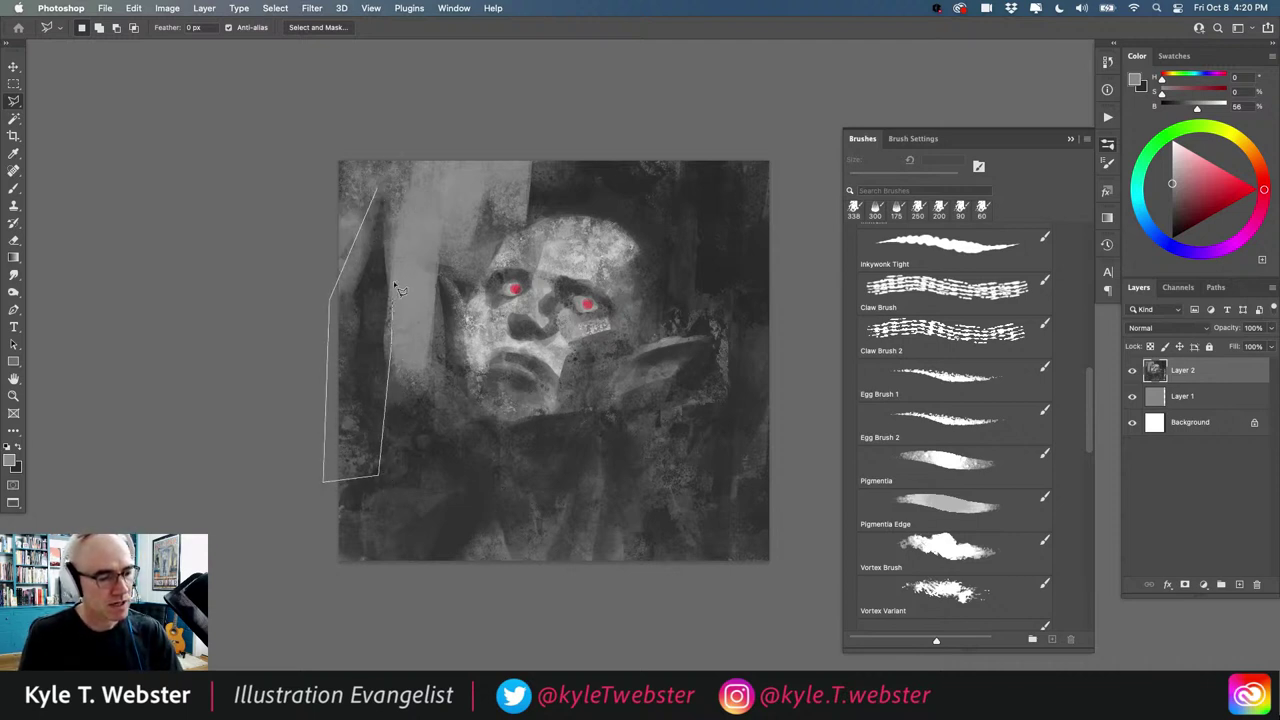
key(v)
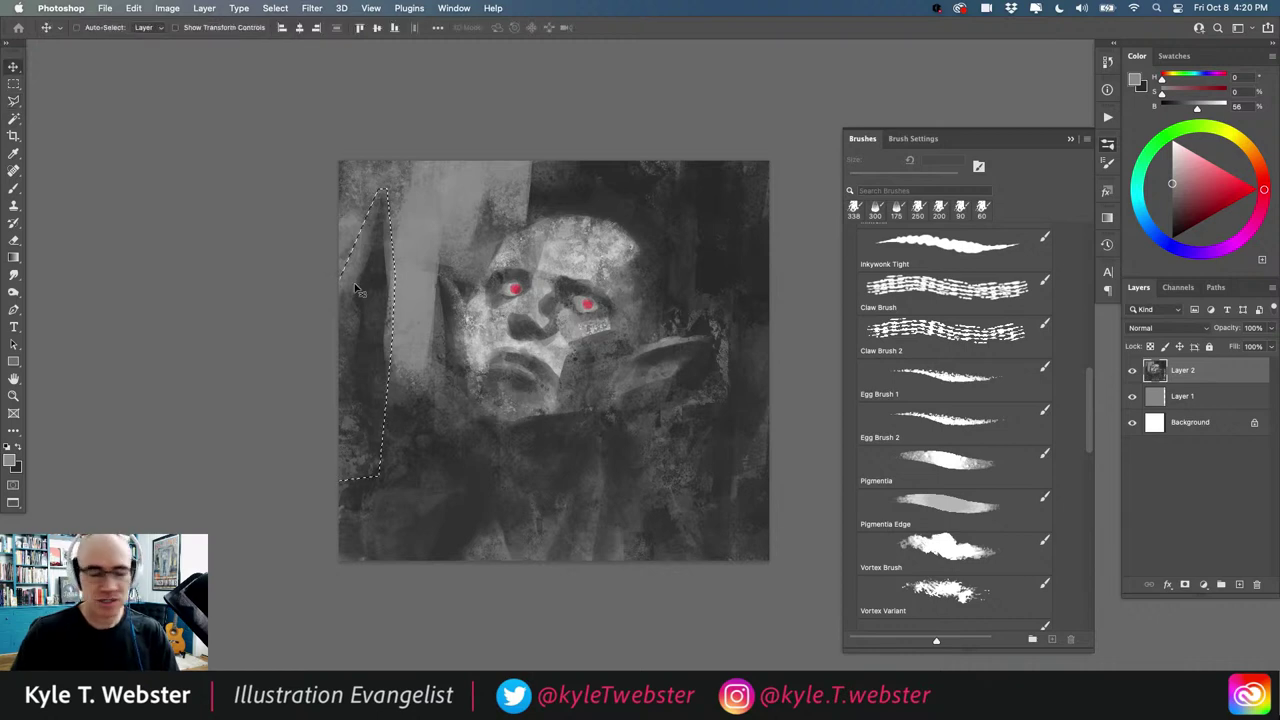
mouse_move(358, 300)
mouse_down()
mouse_move(390, 345)
mouse_move(388, 368)
mouse_move(351, 376)
mouse_up()
key(ctrl+t)
key(Return)
key(ctrl+d)
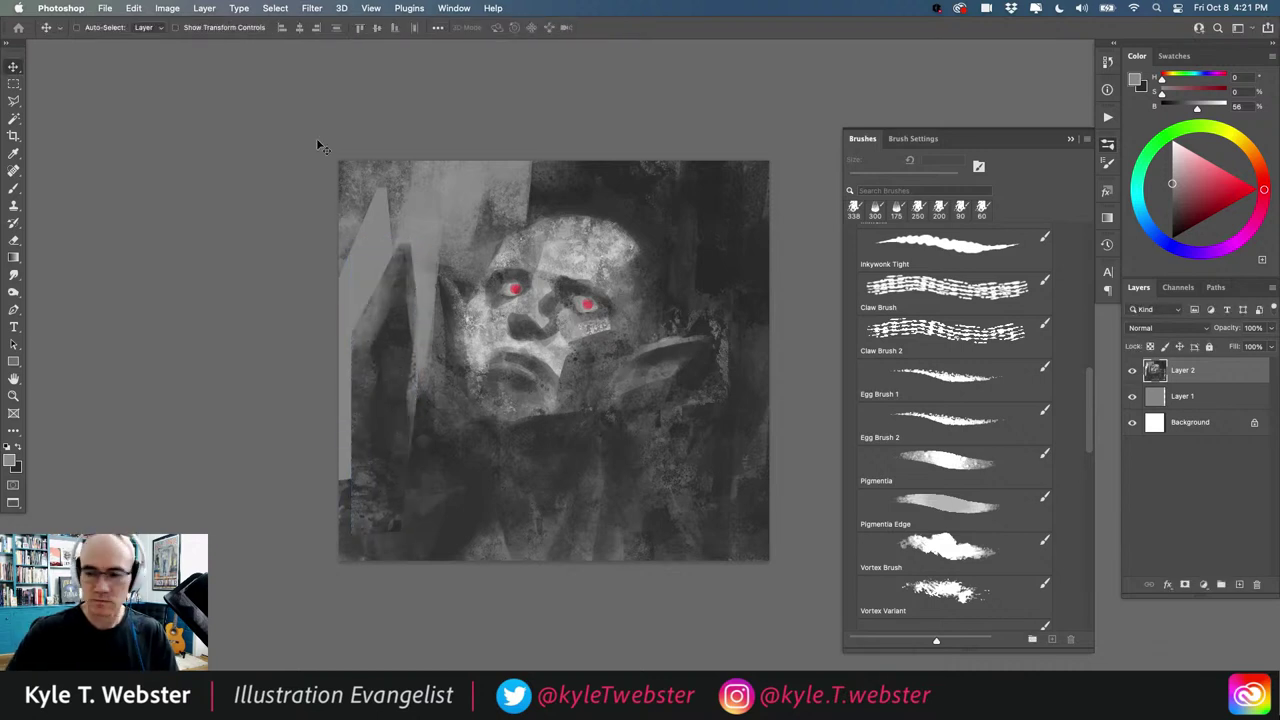
Step: Paint over the flat pale gap at the canvas's left edge with the Pigmentia brush, using 51% and 19% greys
key(b)
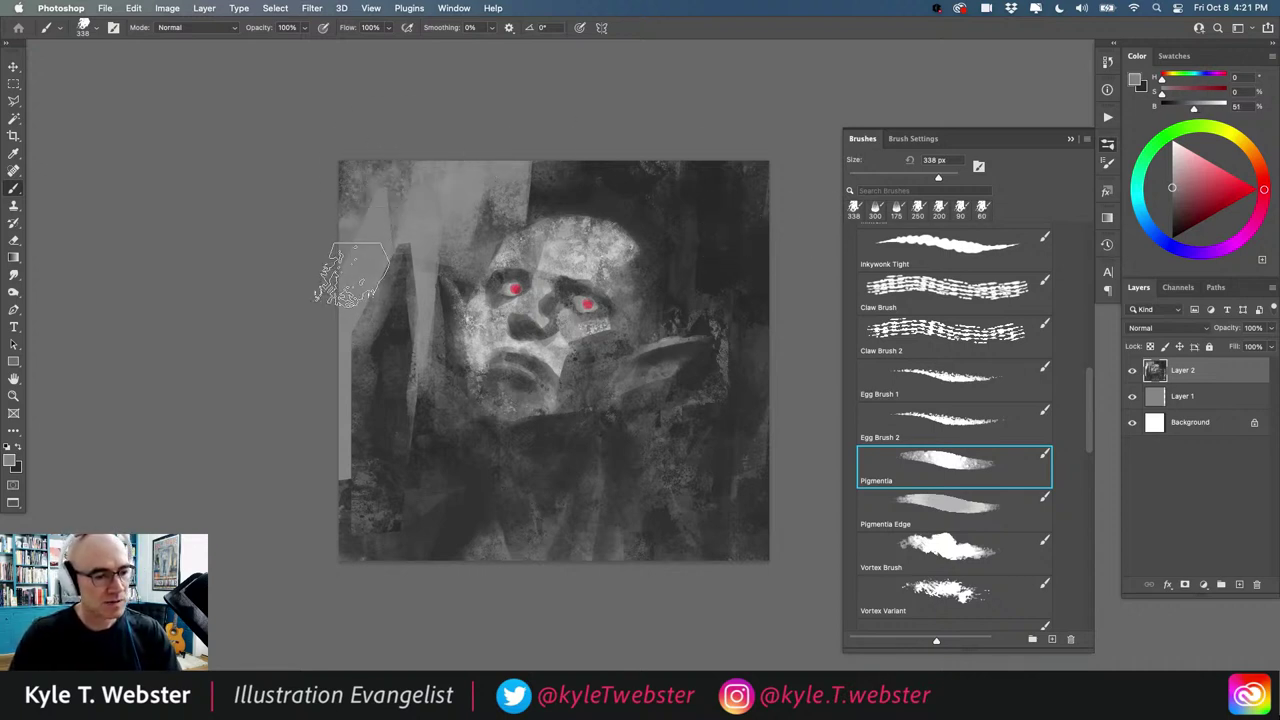
drag(389, 189, 370, 254)
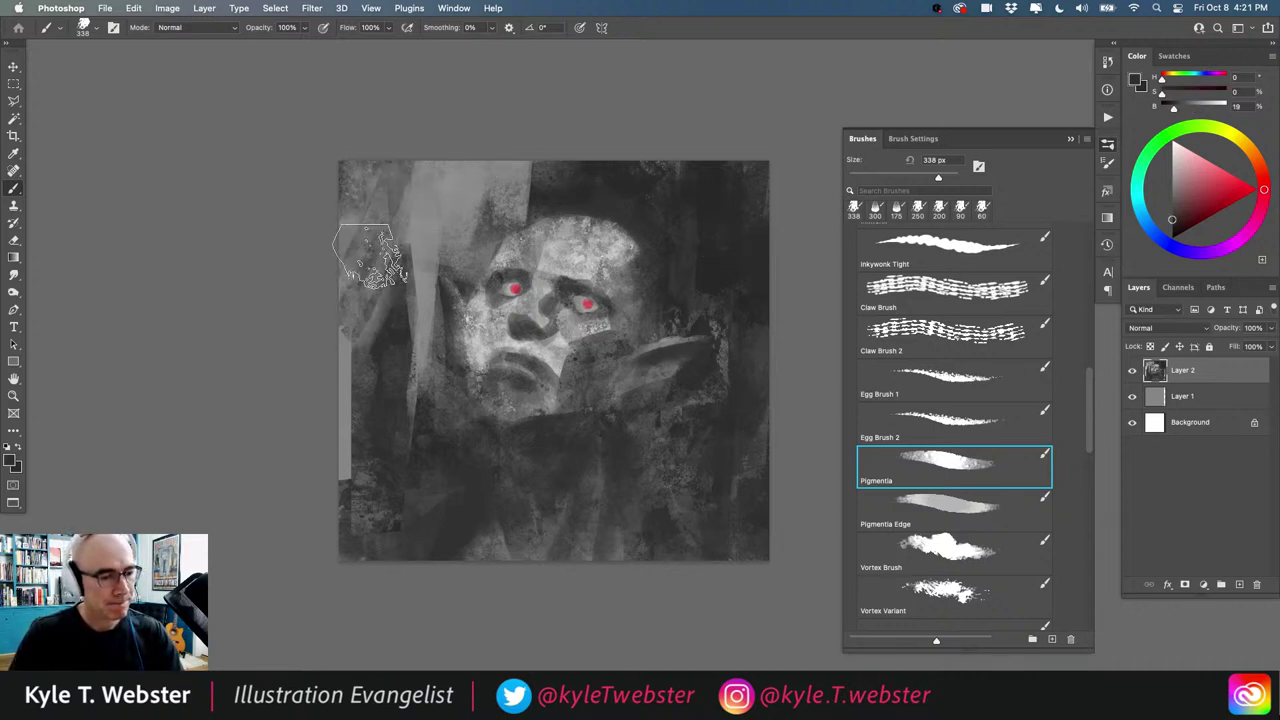
drag(351, 168, 396, 172)
mouse_move(352, 387)
mouse_down()
mouse_move(327, 332)
mouse_move(342, 358)
mouse_move(390, 260)
mouse_move(424, 237)
mouse_move(432, 195)
mouse_move(490, 190)
mouse_move(440, 170)
mouse_move(483, 178)
mouse_up()
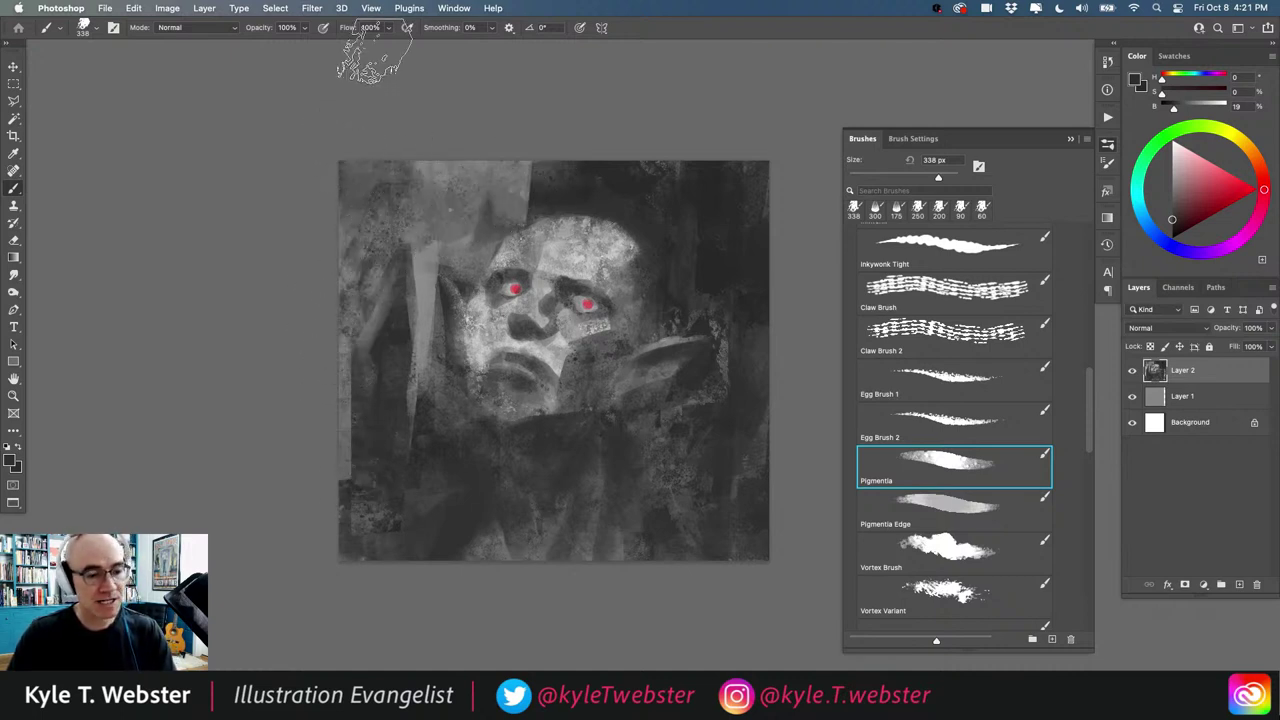
Step: Speckle the background on both sides of the head with the Ratchet brush at 500 px, sampling 18%, 45% and 51% greys
scroll(1088, 378, up, 5)
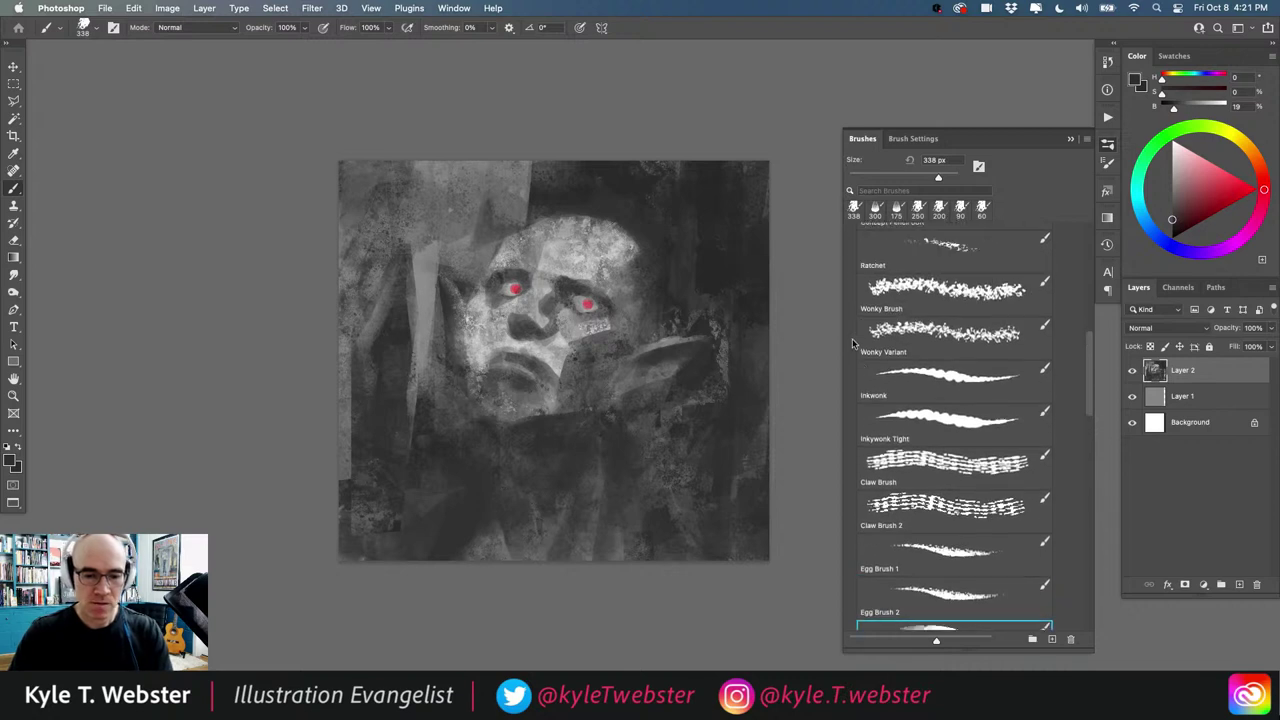
click(895, 290)
alt+click(559, 191)
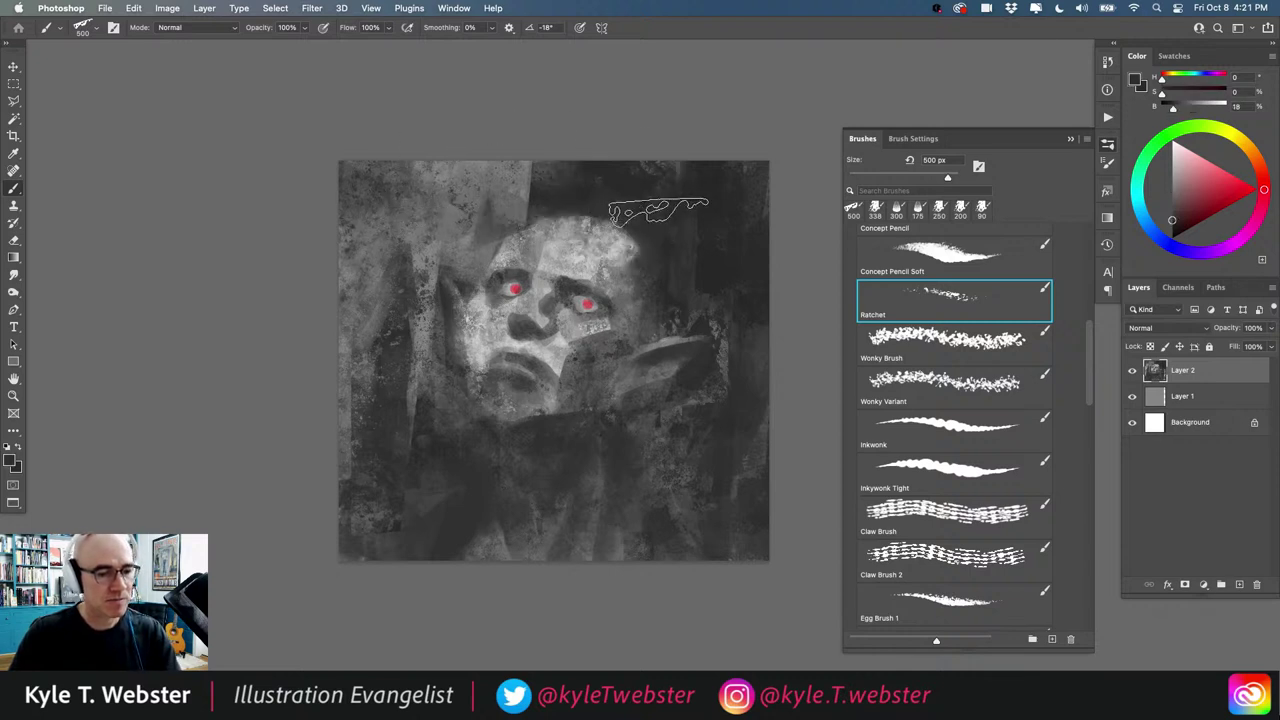
alt+click(508, 194)
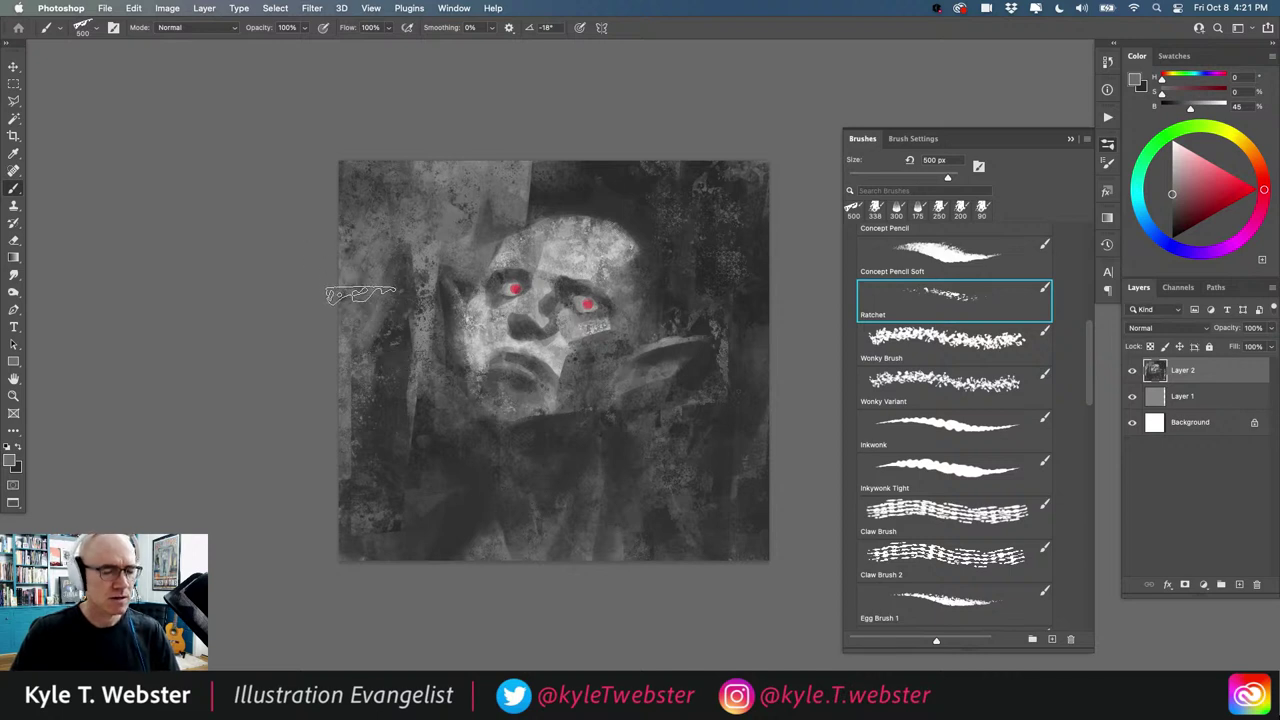
alt+click(458, 171)
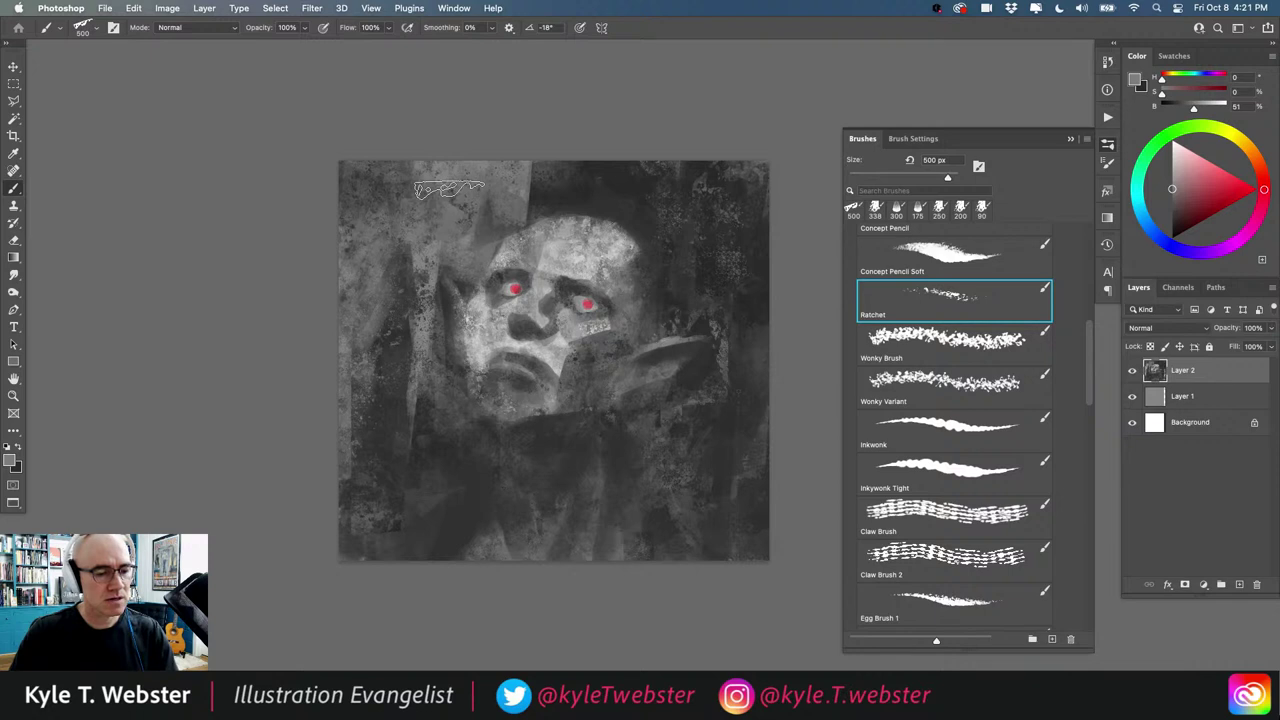
Step: Sample the 62% grey and add finer Ratchet speckles at 175 px to the pale background above and left of the face
alt+click(547, 257)
super+click(523, 270)
drag(486, 274, 438, 286)
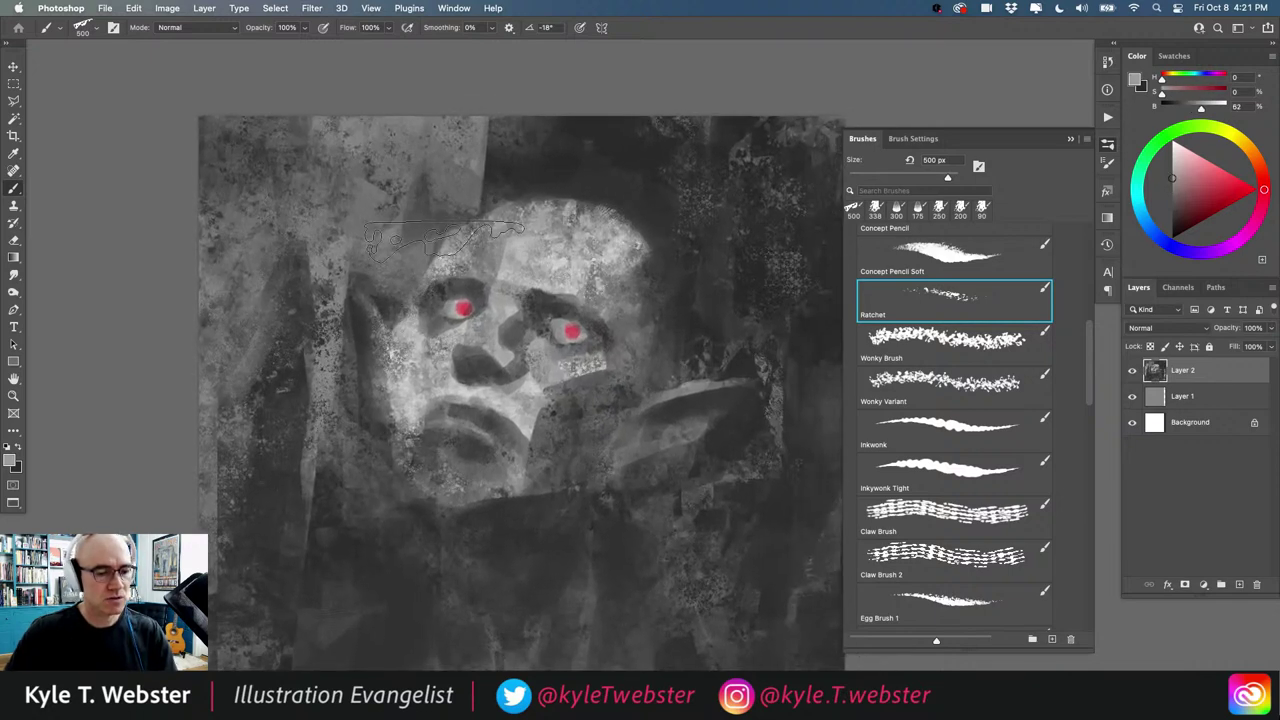
key(bracketleft)
key(bracketleft)
key(bracketleft)
key(bracketleft)
key(bracketleft)
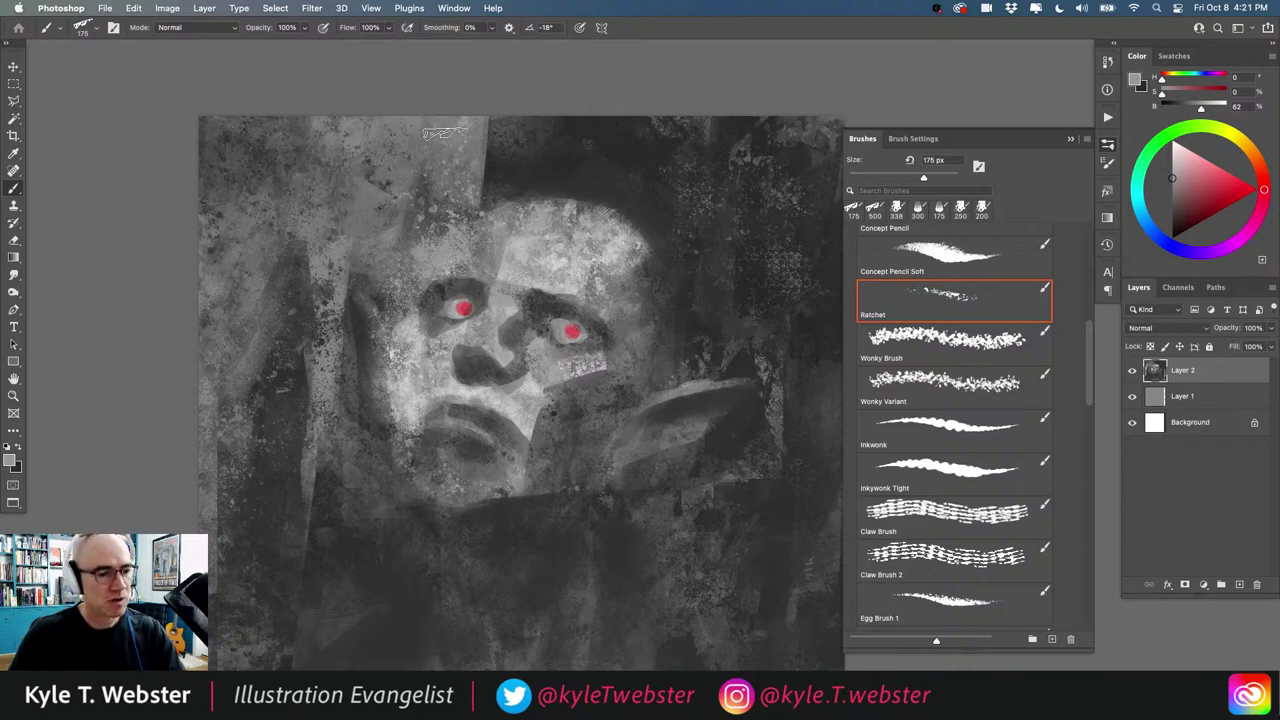
alt+click(334, 349)
drag(377, 411, 425, 366)
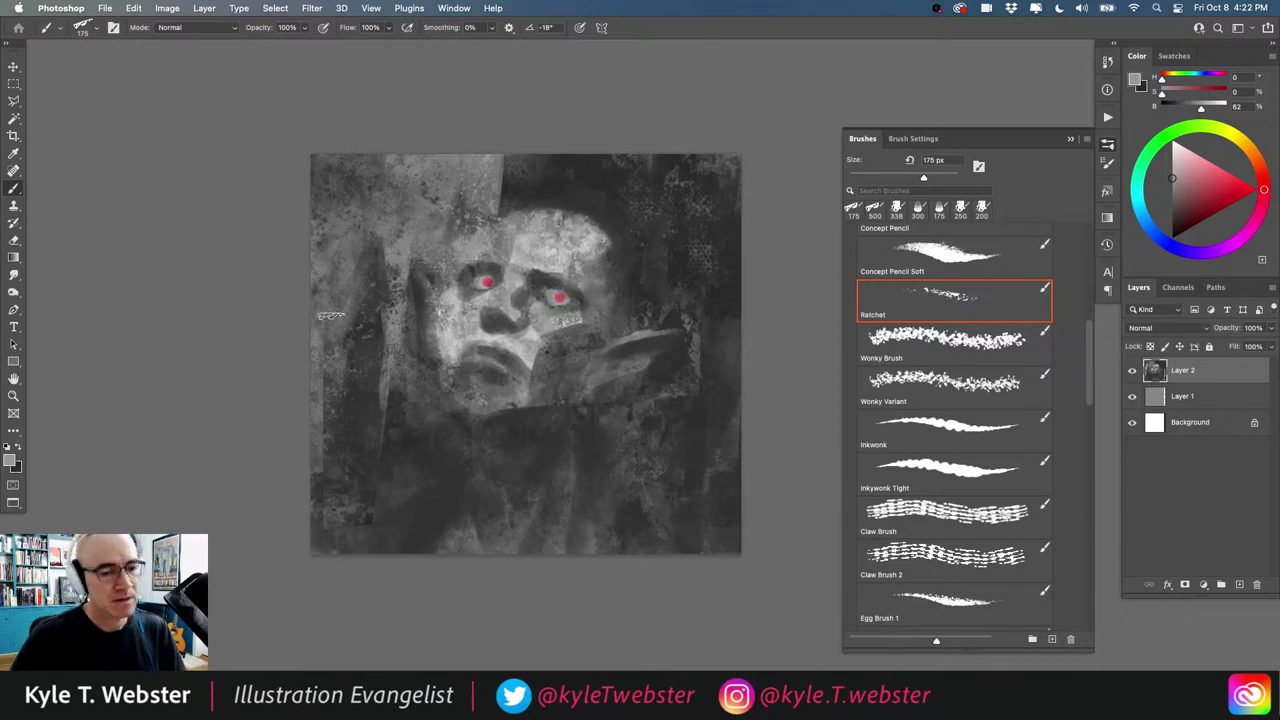
Step: Shade the forehead's outer side, far cheek, mouth and chin in dark greys with the Double Edge brush at 300 px
scroll(585, 216, up, 2)
alt+click(540, 170)
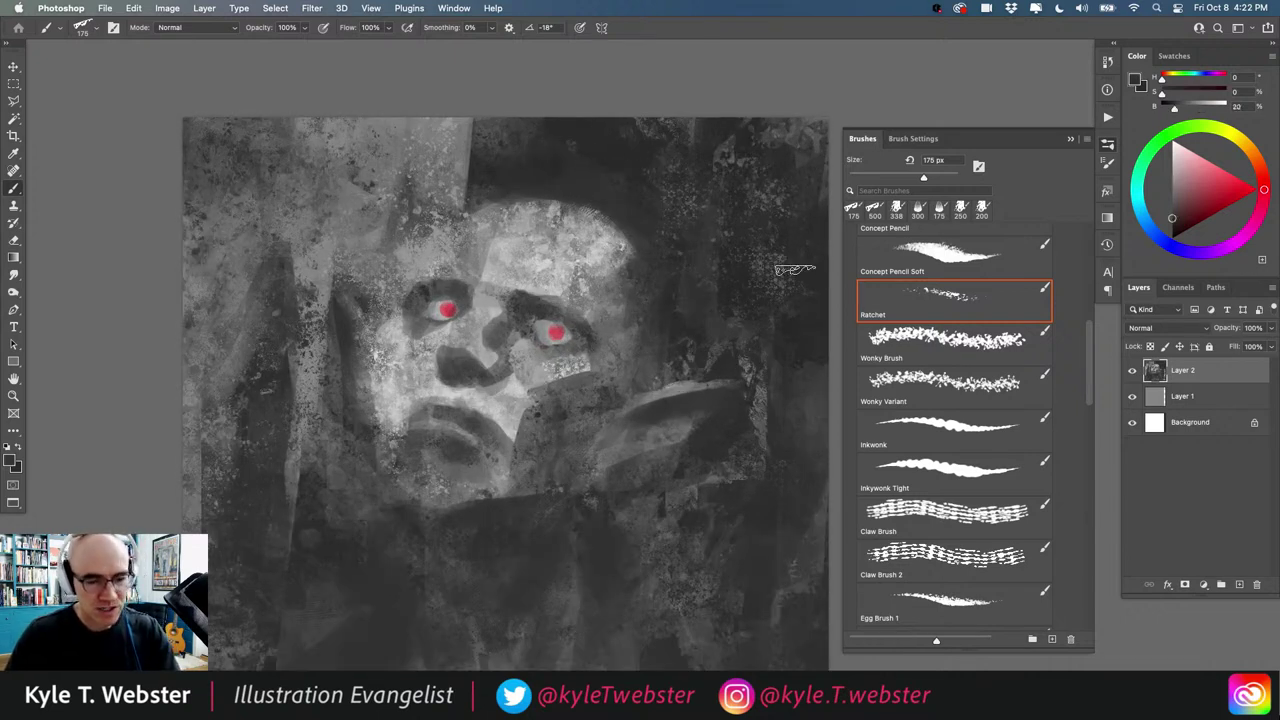
scroll(948, 292, up, 4)
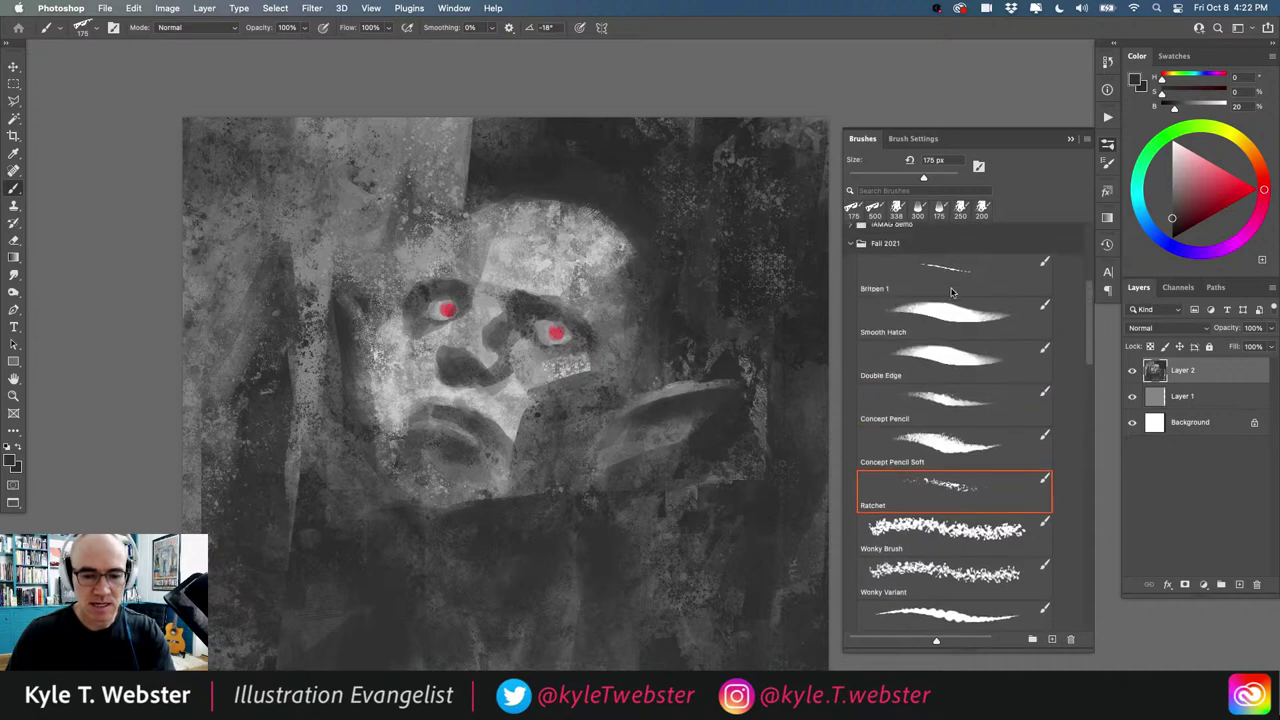
click(940, 356)
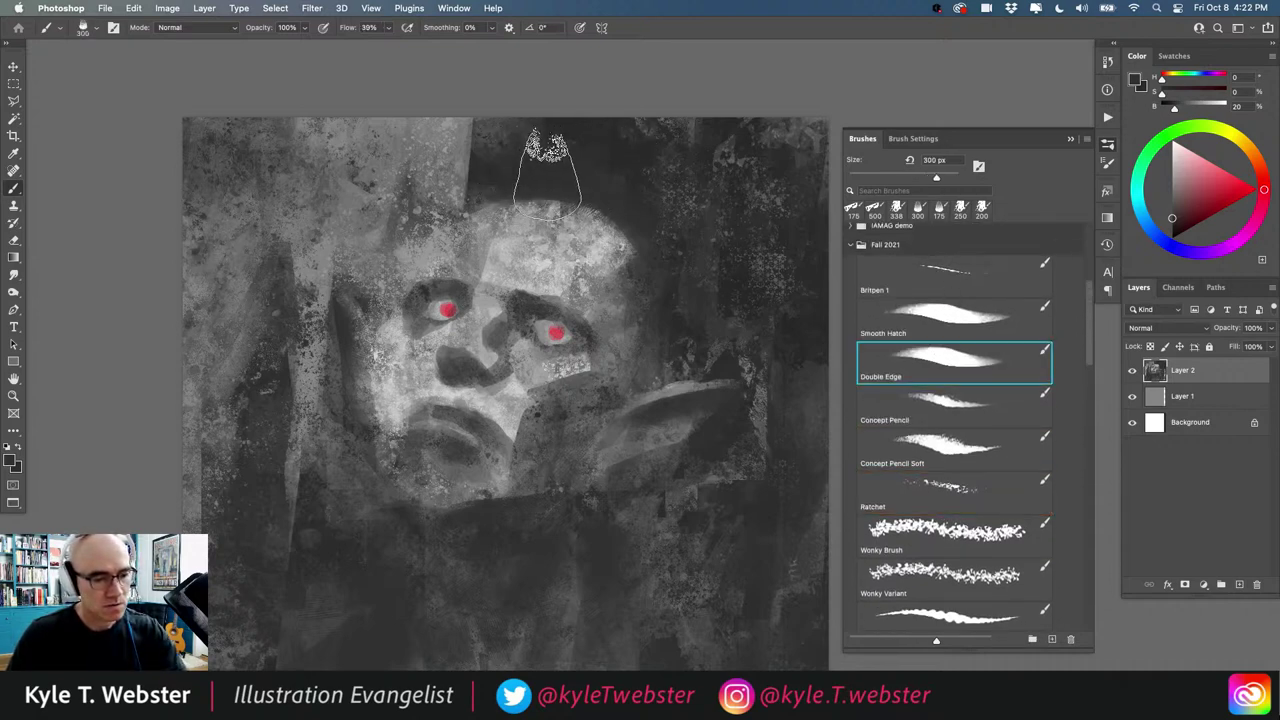
drag(526, 183, 586, 190)
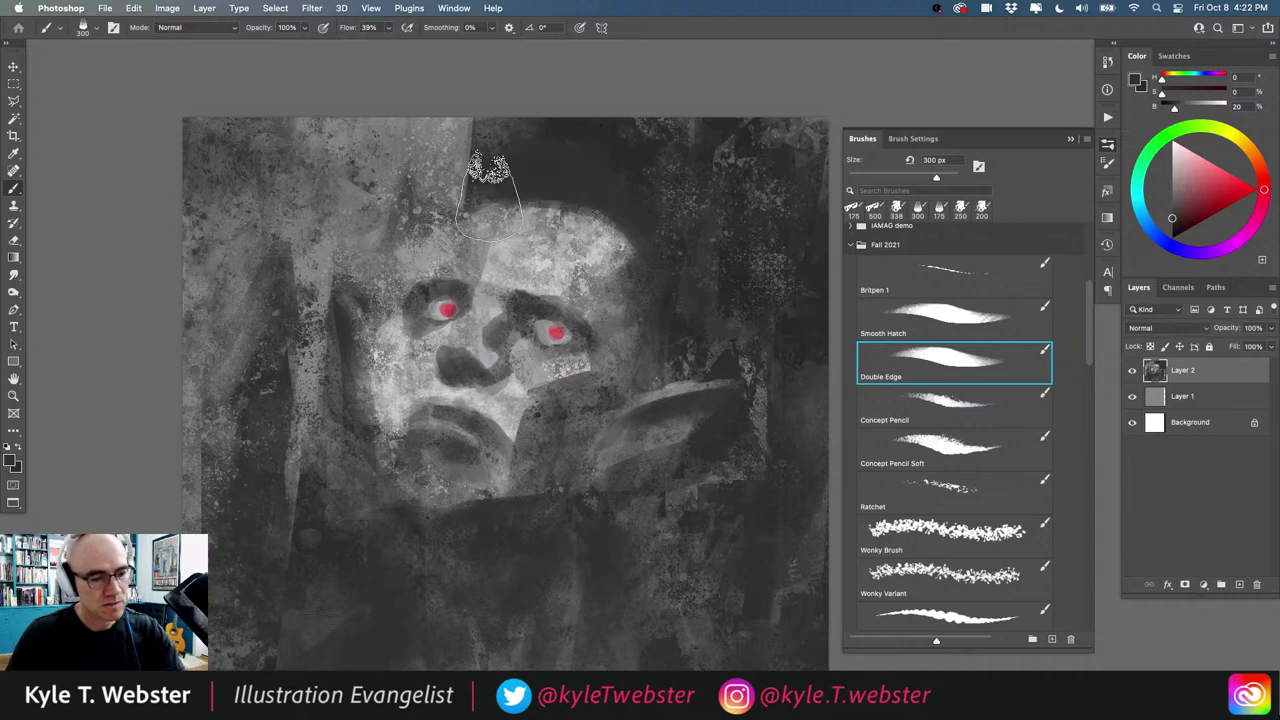
mouse_move(490, 195)
mouse_down()
mouse_move(618, 205)
mouse_move(646, 242)
mouse_up()
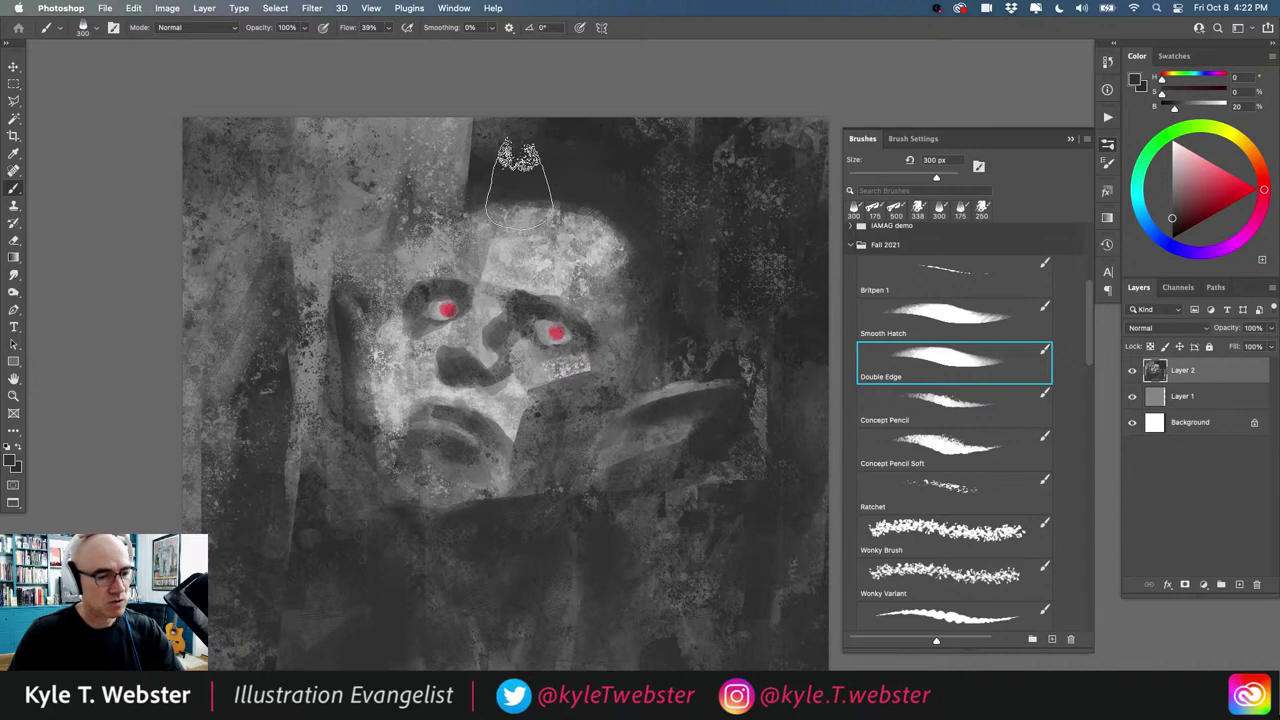
drag(439, 330, 455, 254)
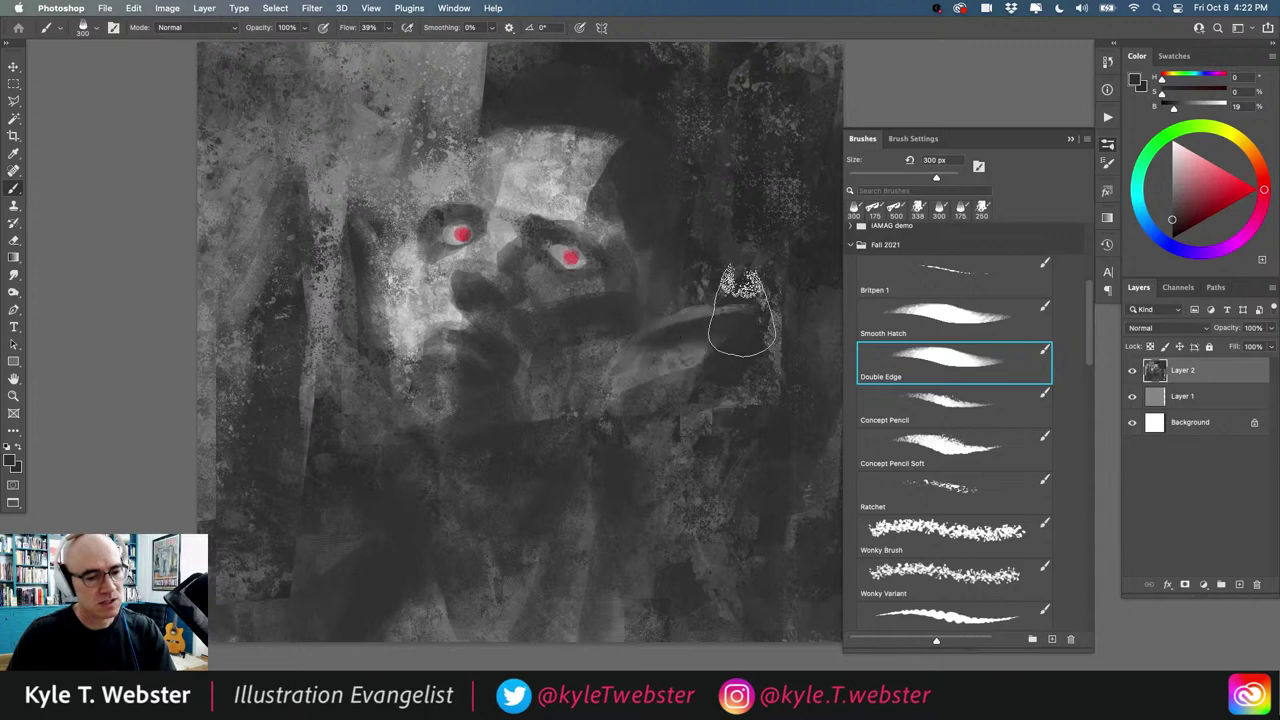
key(super+minus)
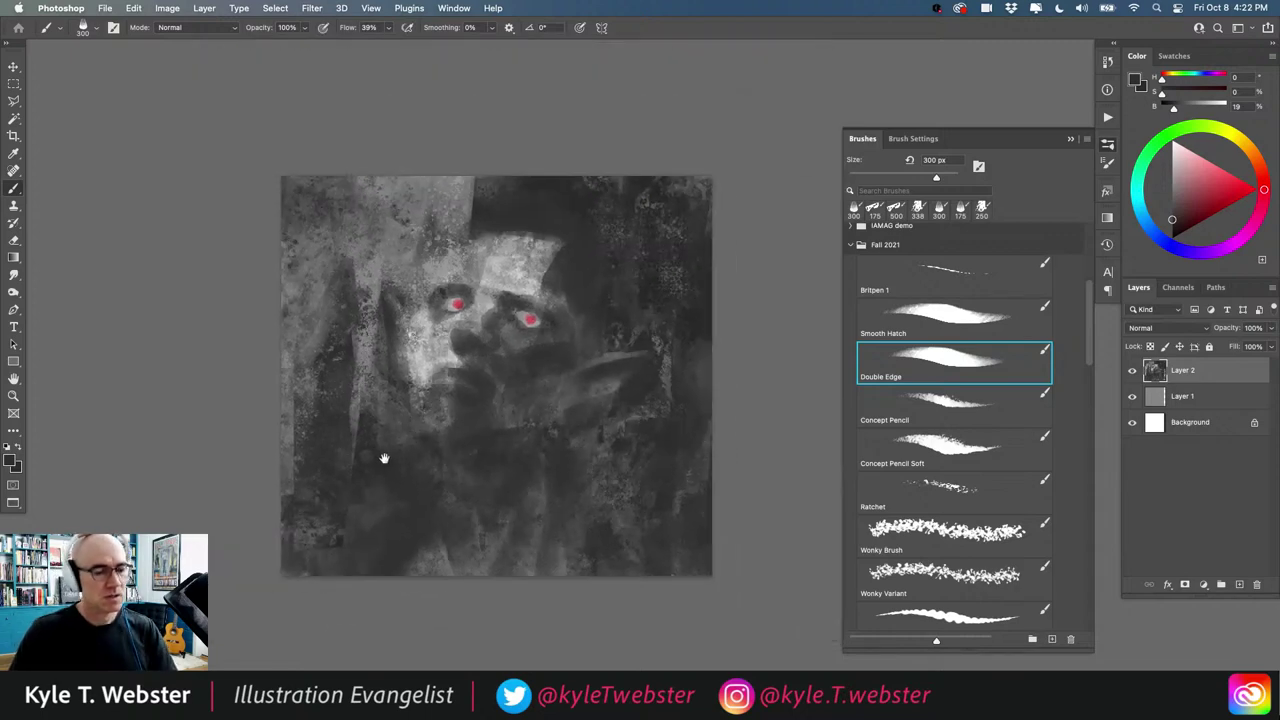
Step: Sample the 71% grey and paint highlights on the nose bridge and the forehead's left edge with Double Edge at 80 px
key(super+equal)
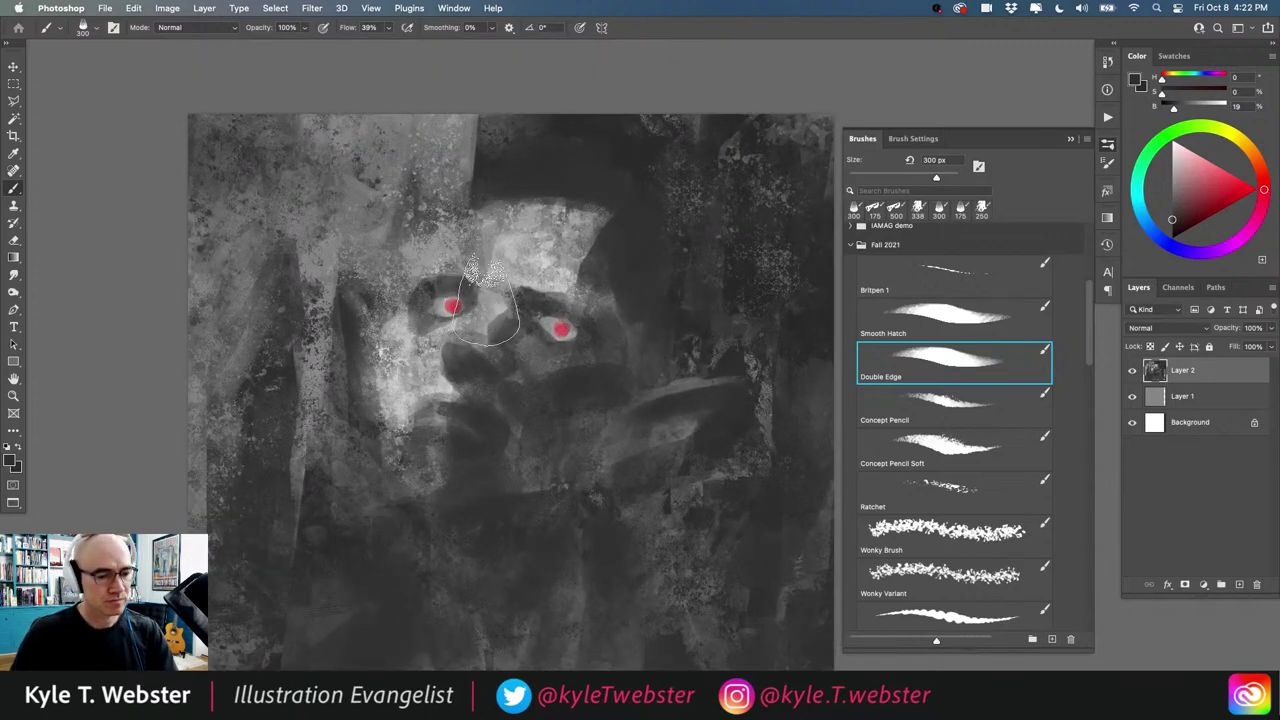
alt+click(512, 256)
key(bracketleft)
key(bracketleft)
key(bracketleft)
key(bracketleft)
key(bracketleft)
key(bracketleft)
key(bracketleft)
key(bracketleft)
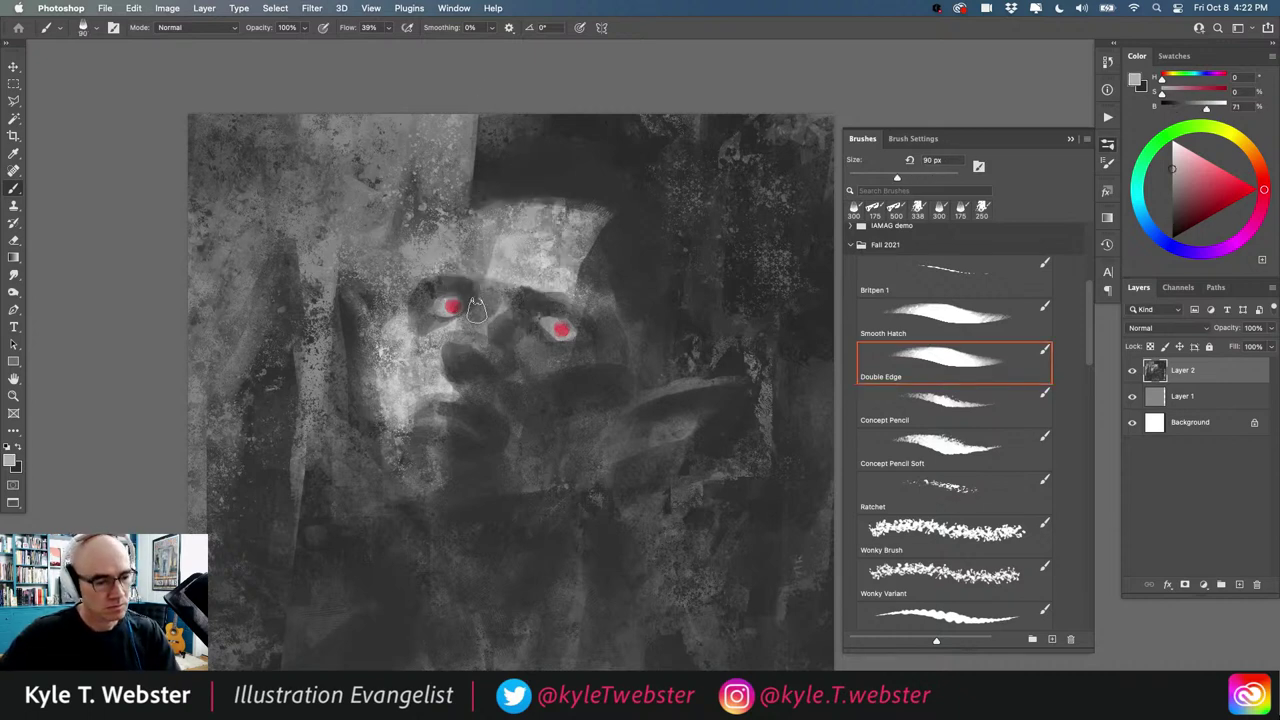
drag(486, 296, 473, 314)
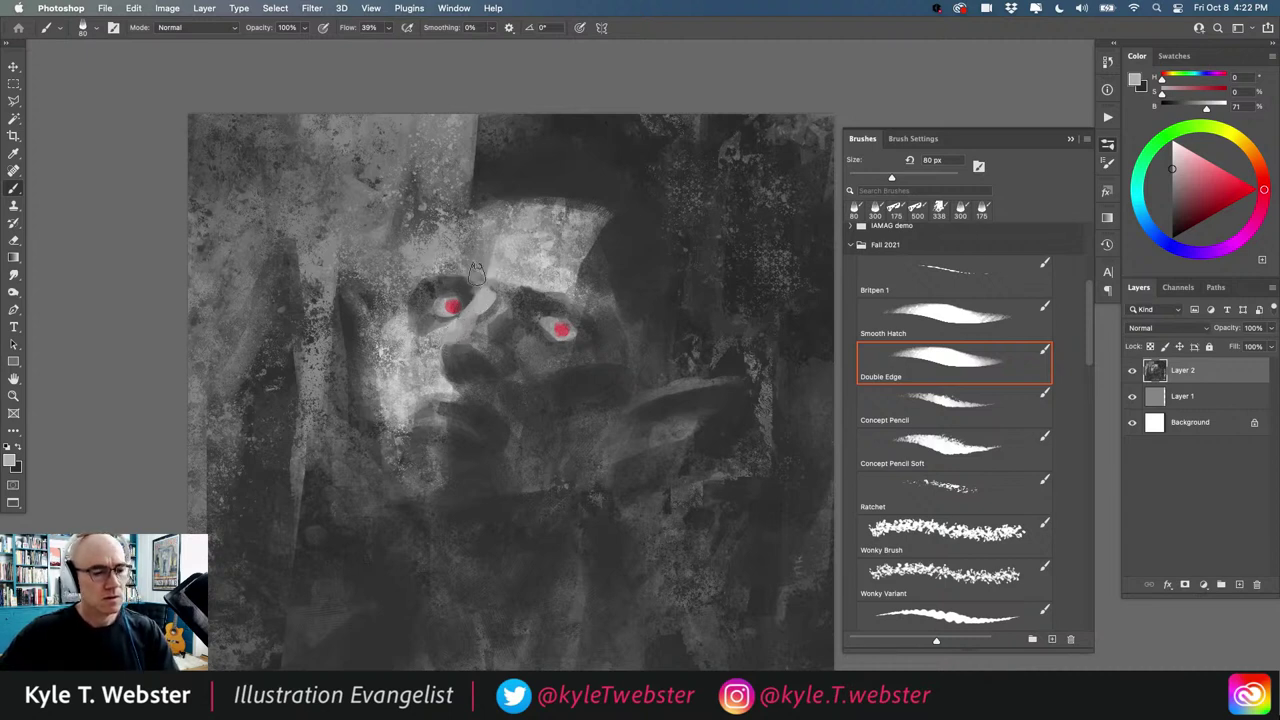
mouse_move(476, 272)
mouse_down()
mouse_move(518, 210)
mouse_move(461, 224)
mouse_move(505, 205)
mouse_up()
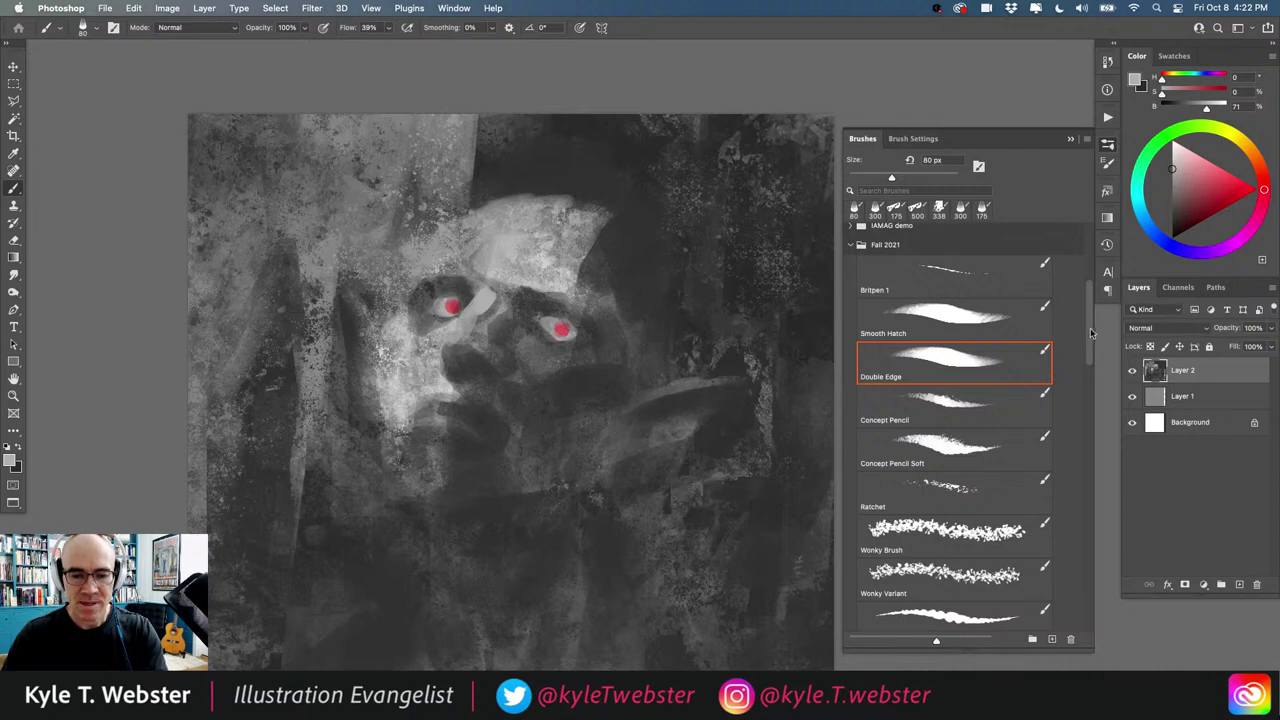
Step: Darken the forehead's upper-right edge in 16% grey with the Pigmentia brush at 150 px
drag(1091, 333, 1064, 419)
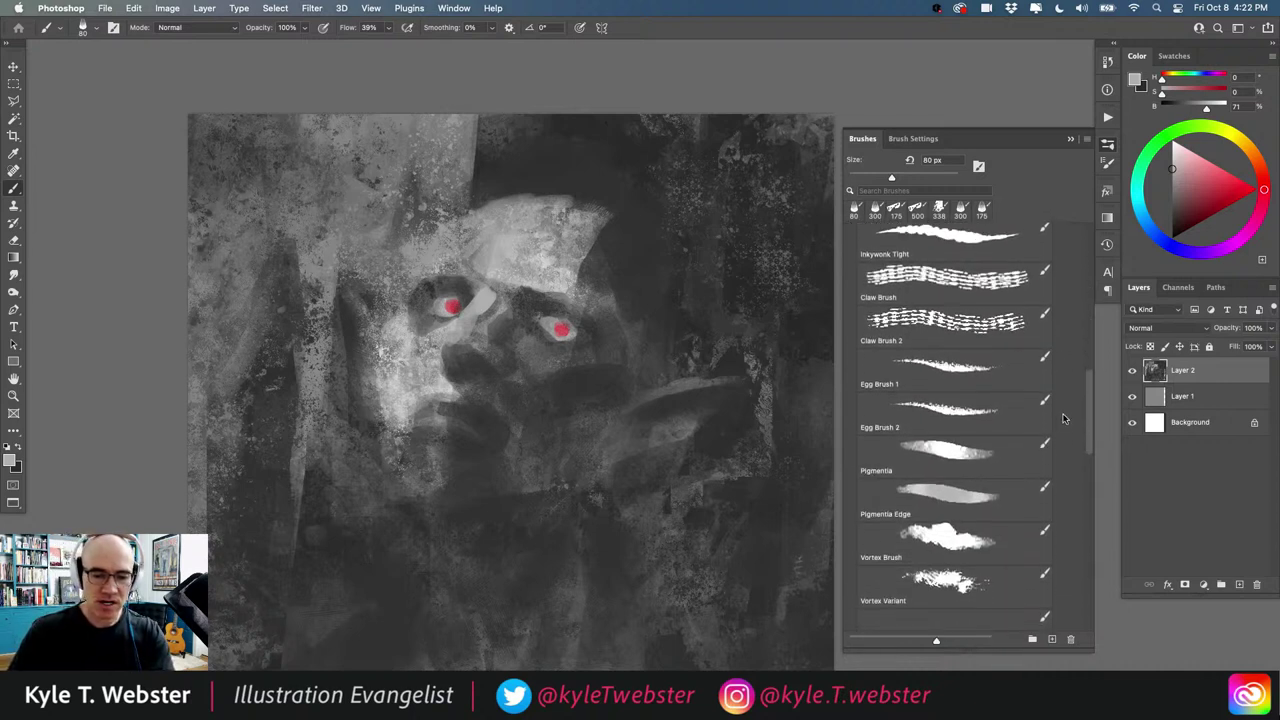
click(948, 461)
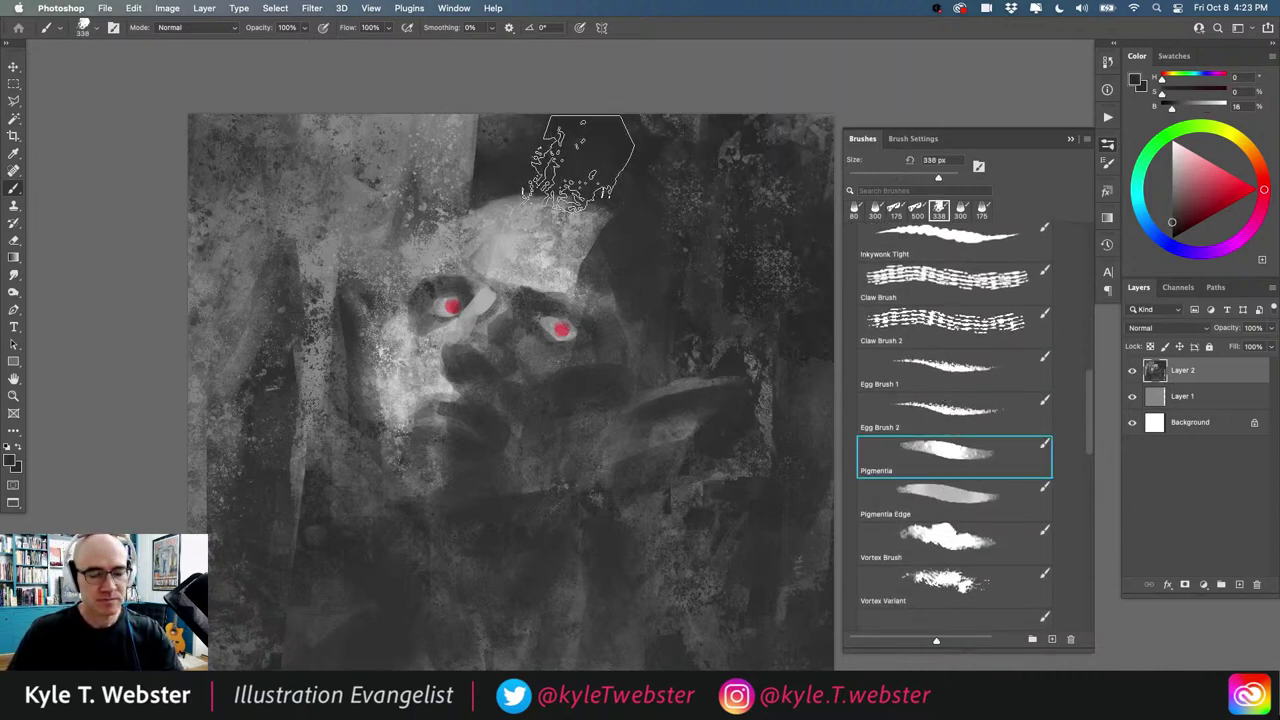
key(bracketleft)
key(bracketleft)
key(bracketleft)
key(bracketleft)
key(bracketleft)
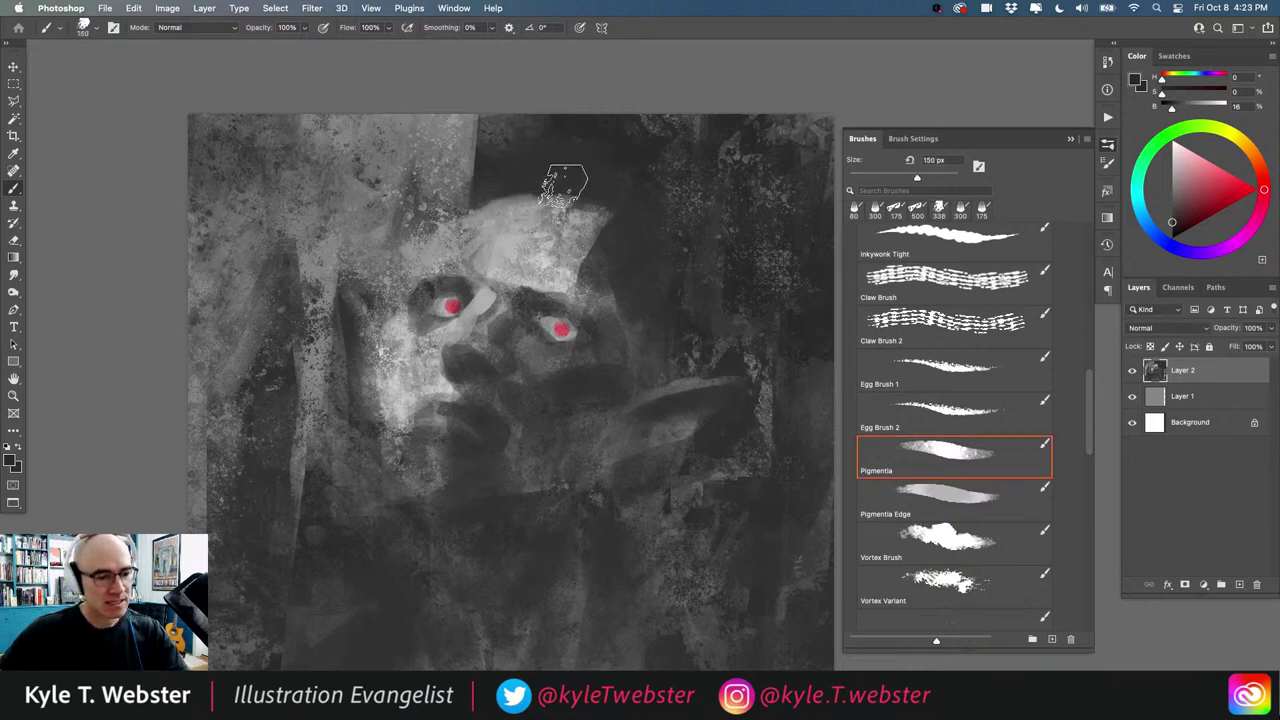
drag(563, 184, 539, 191)
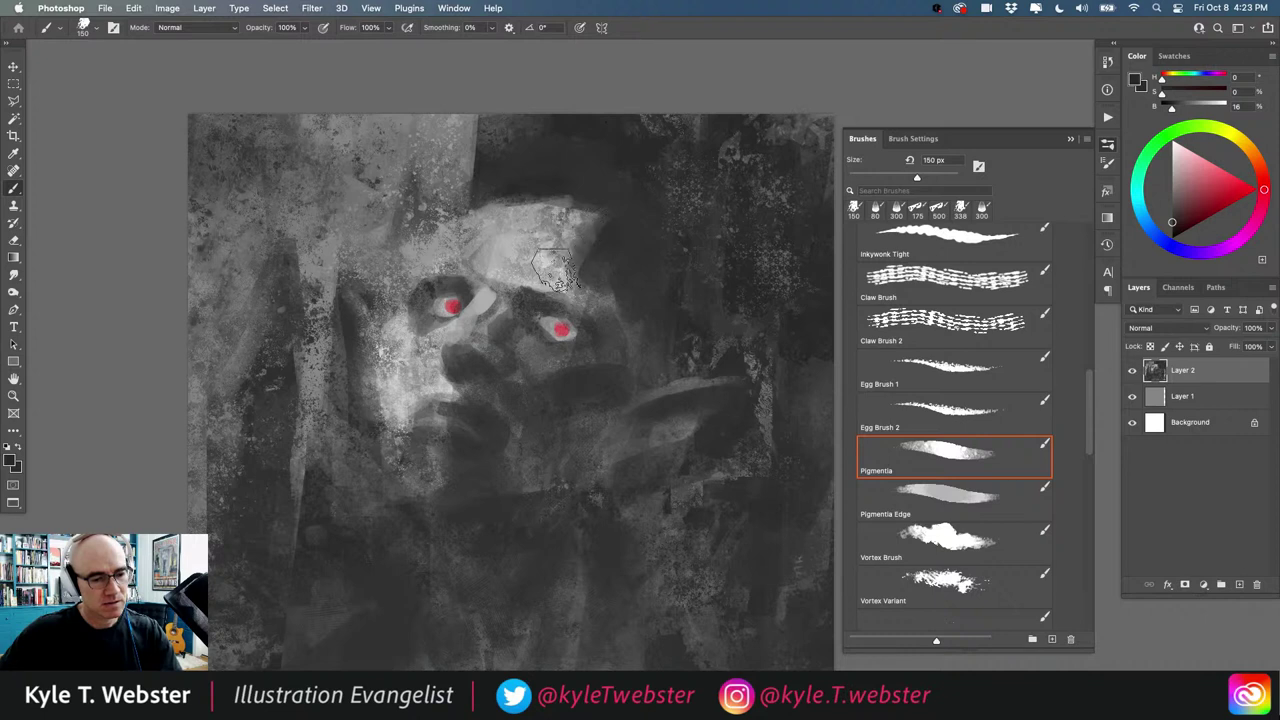
Step: Enlarge the Pigmentia brush to 300 px and shade the right half of the forehead in 16% dark grey
key(bracketright)
key(bracketright)
key(bracketright)
key(bracketright)
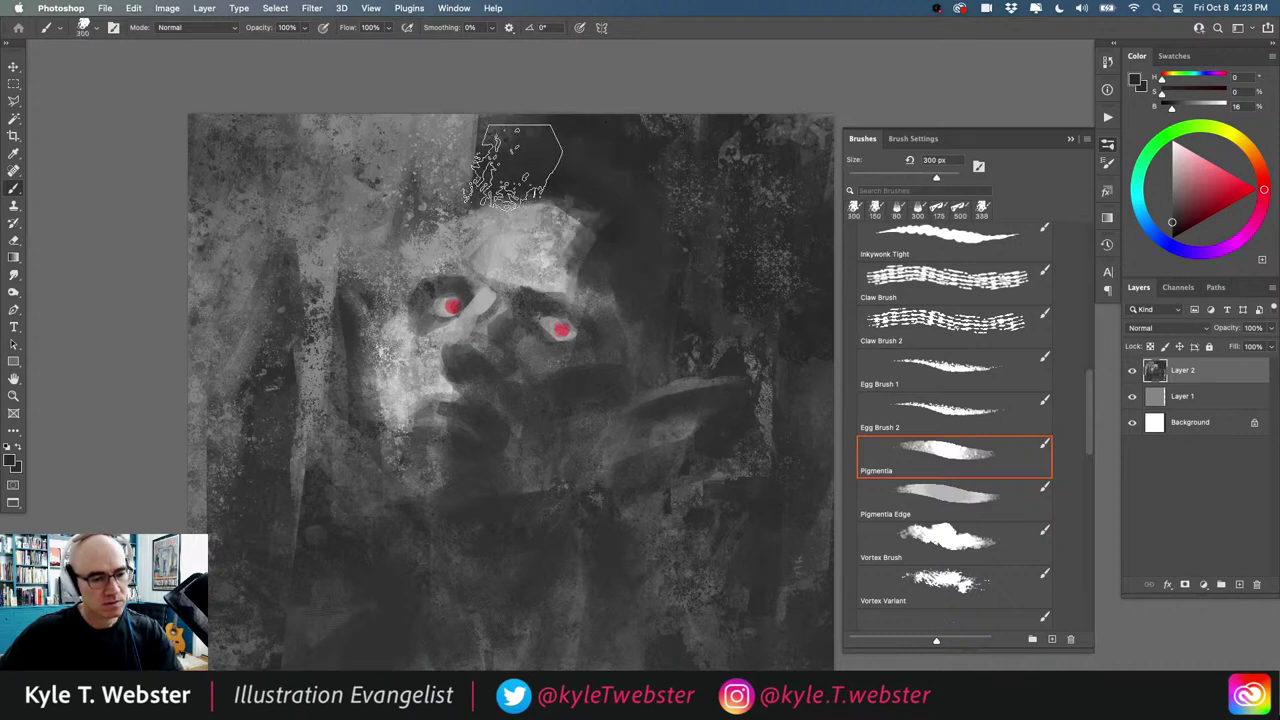
mouse_move(579, 247)
mouse_down()
mouse_move(584, 224)
mouse_move(574, 259)
mouse_up()
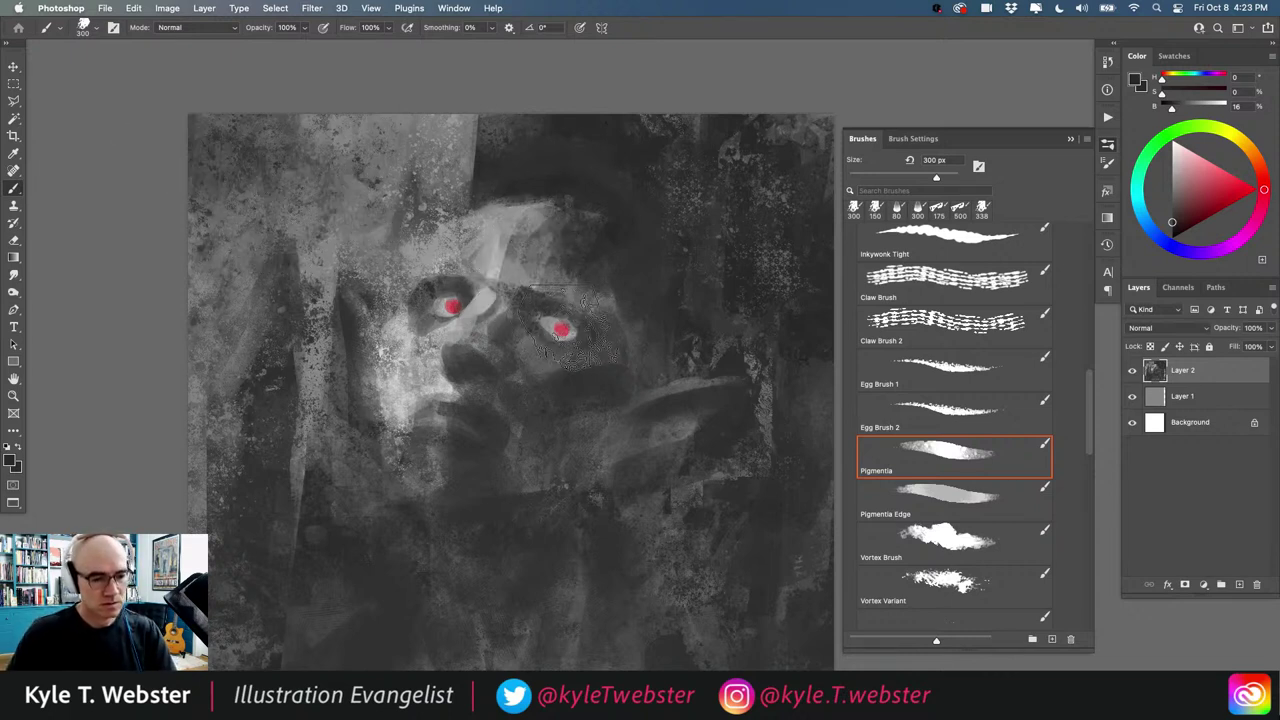
Step: Shade over the far eye, mouth and far cheek in 16% dark grey with the Pigmentia brush at 300 px
mouse_move(554, 328)
mouse_down()
mouse_move(532, 365)
mouse_move(556, 367)
mouse_move(489, 347)
mouse_move(440, 249)
mouse_move(532, 347)
mouse_move(576, 333)
mouse_up()
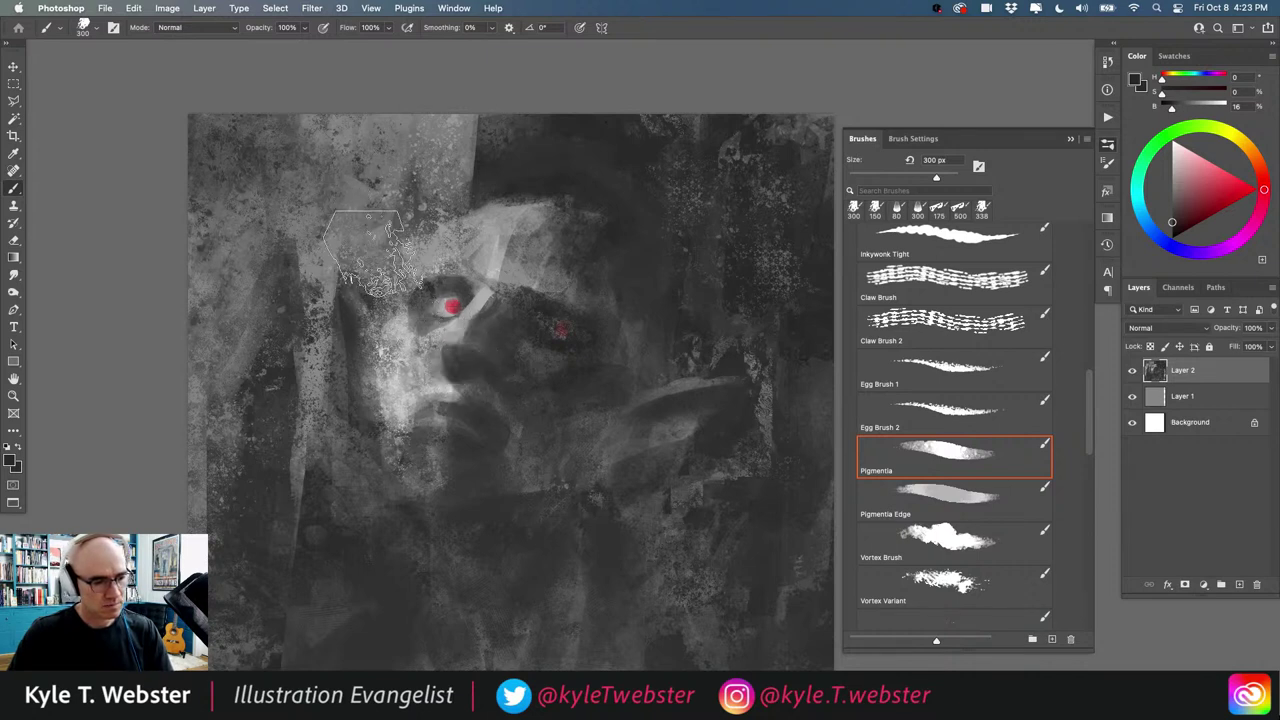
drag(456, 408, 488, 431)
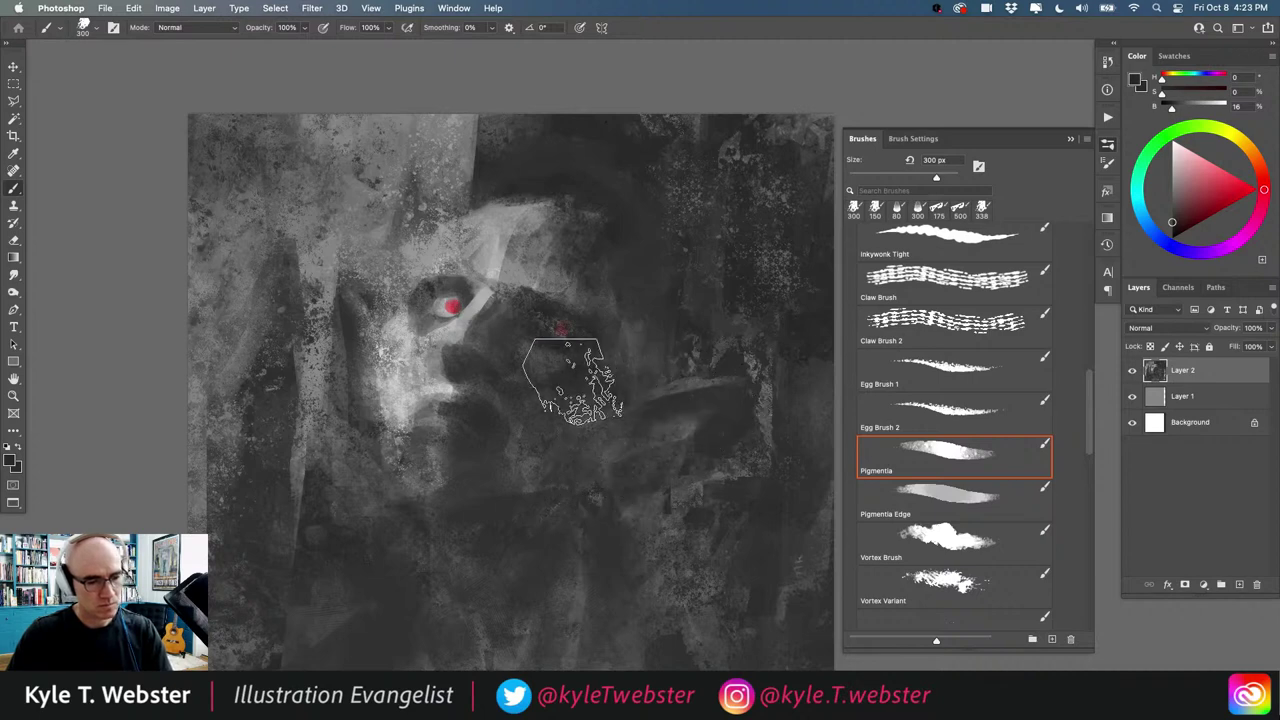
key(super+minus)
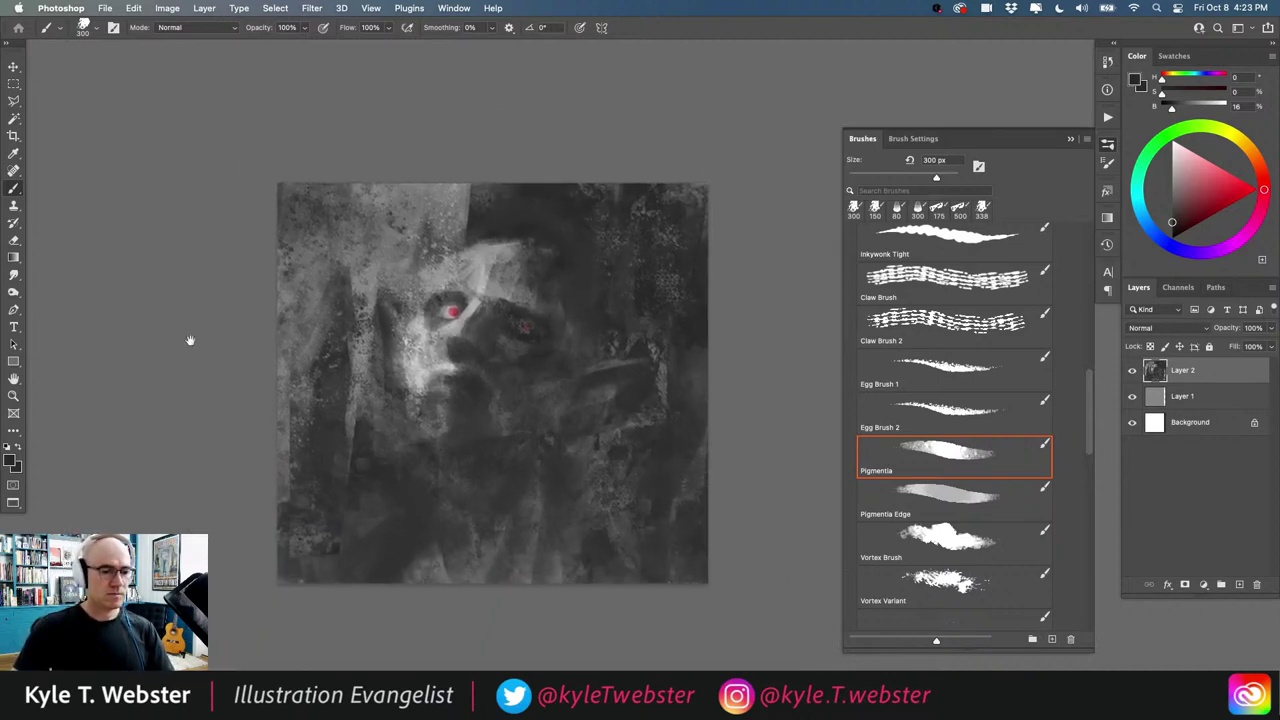
key(super+plus)
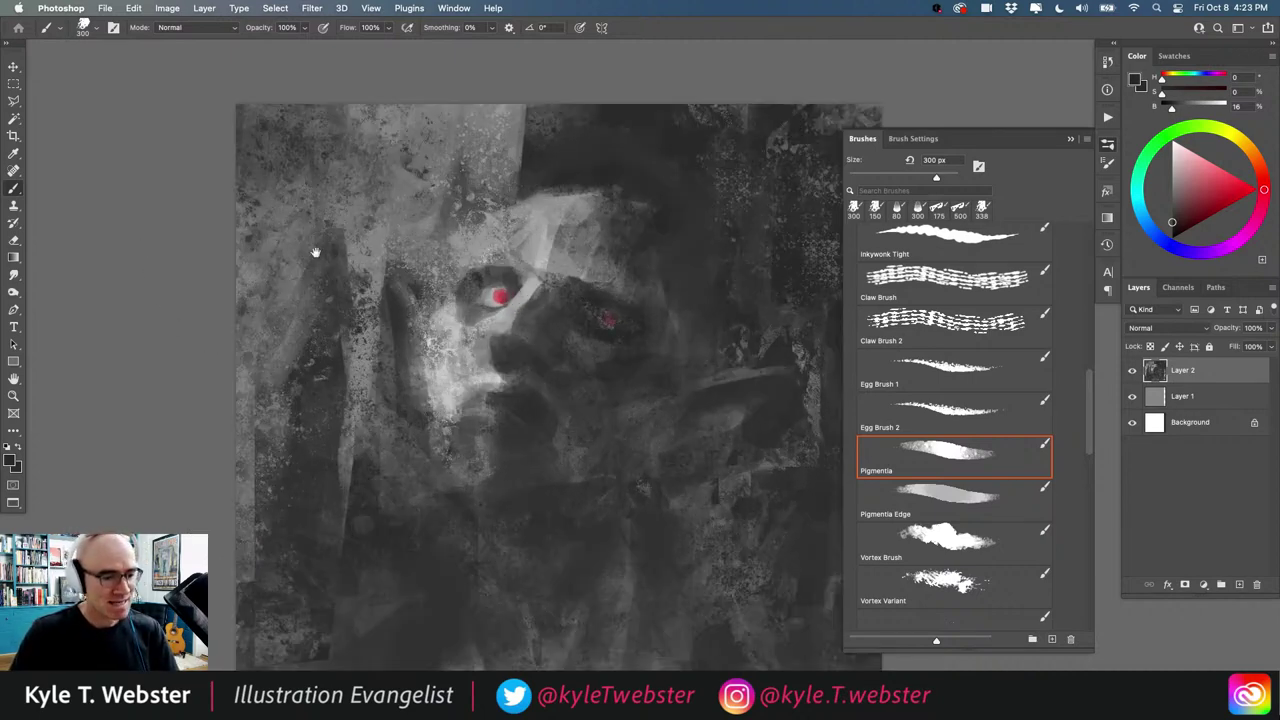
Step: Sample the 71% grey from the forehead and paint light strokes beside the near eye with Pigmentia at 125 px
alt+click(545, 248)
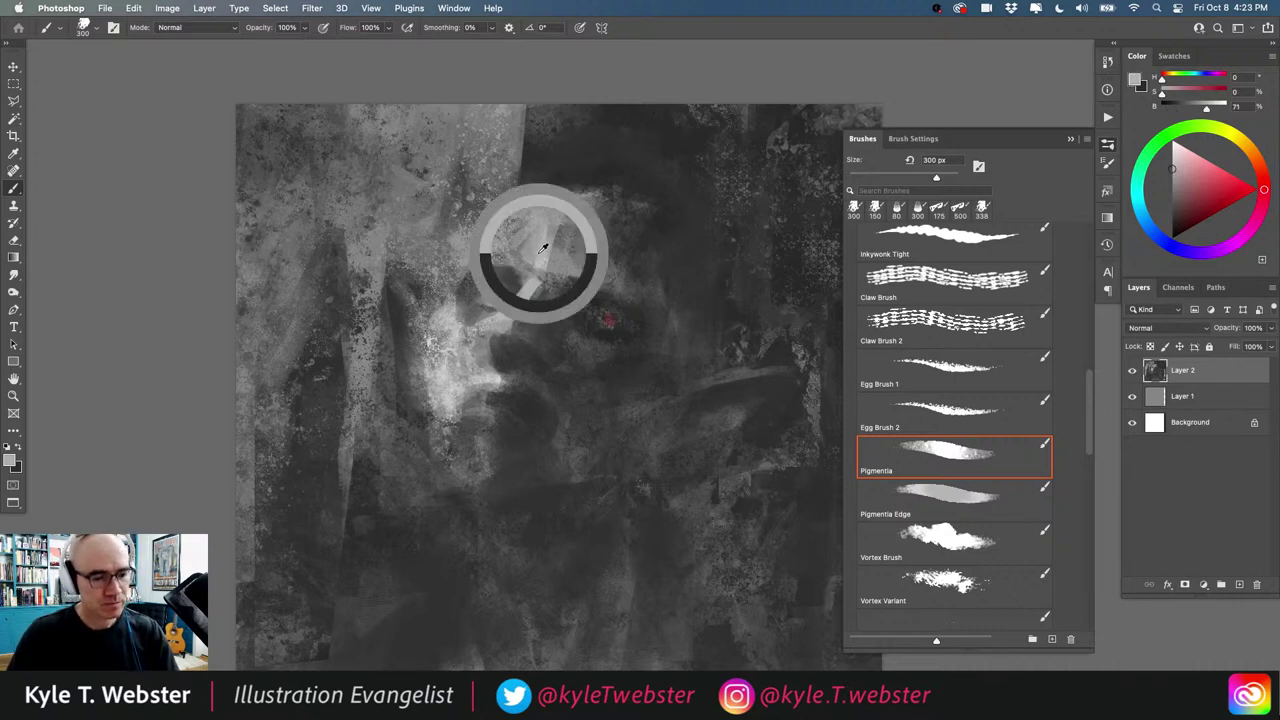
key(bracketleft)
key(bracketleft)
key(bracketleft)
key(bracketleft)
key(bracketleft)
drag(482, 303, 491, 299)
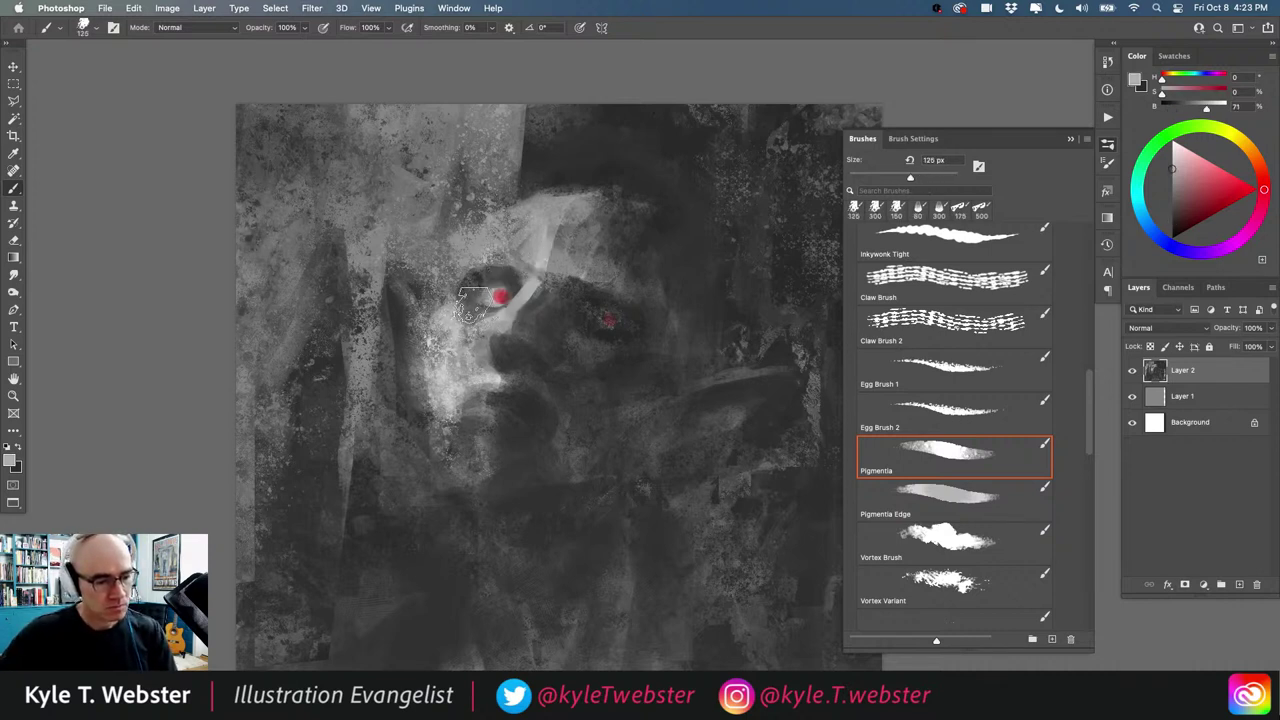
Step: Reduce the Pigmentia brush to 60 px and define the near eye socket's rim and brow in 71% grey
key(bracketleft)
key(bracketleft)
key(bracketleft)
key(bracketleft)
key(bracketleft)
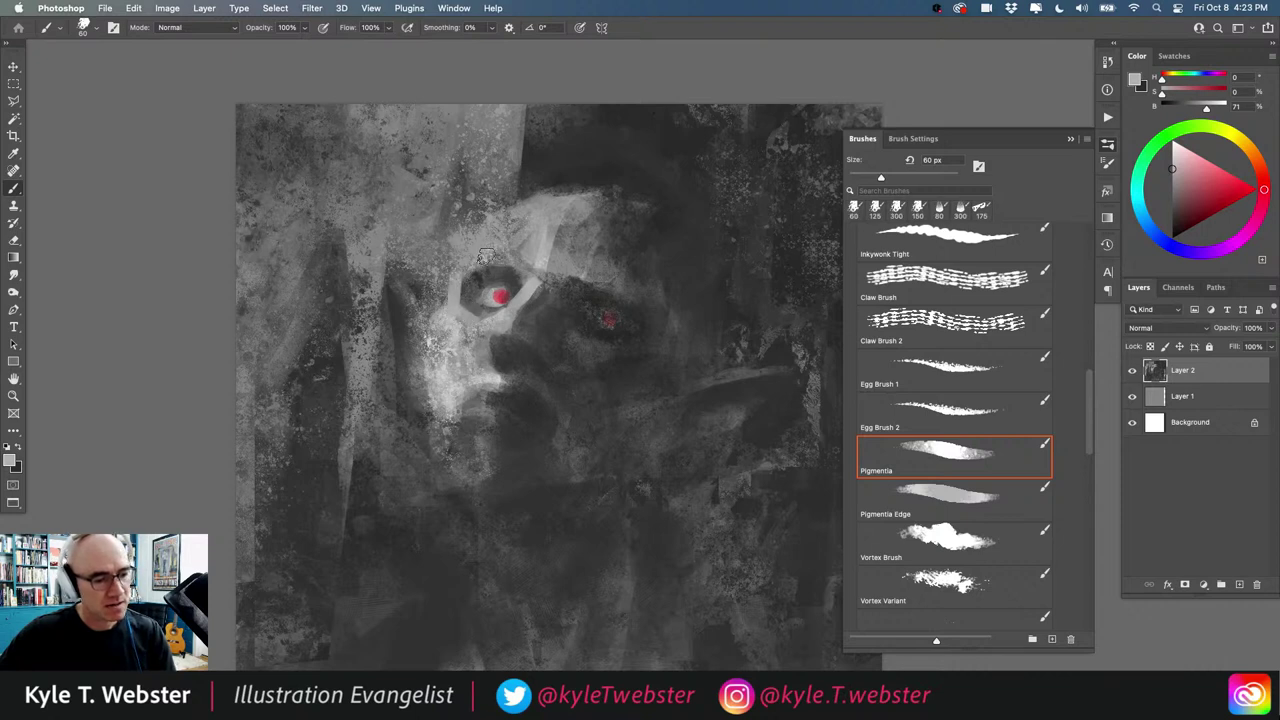
drag(467, 313, 474, 325)
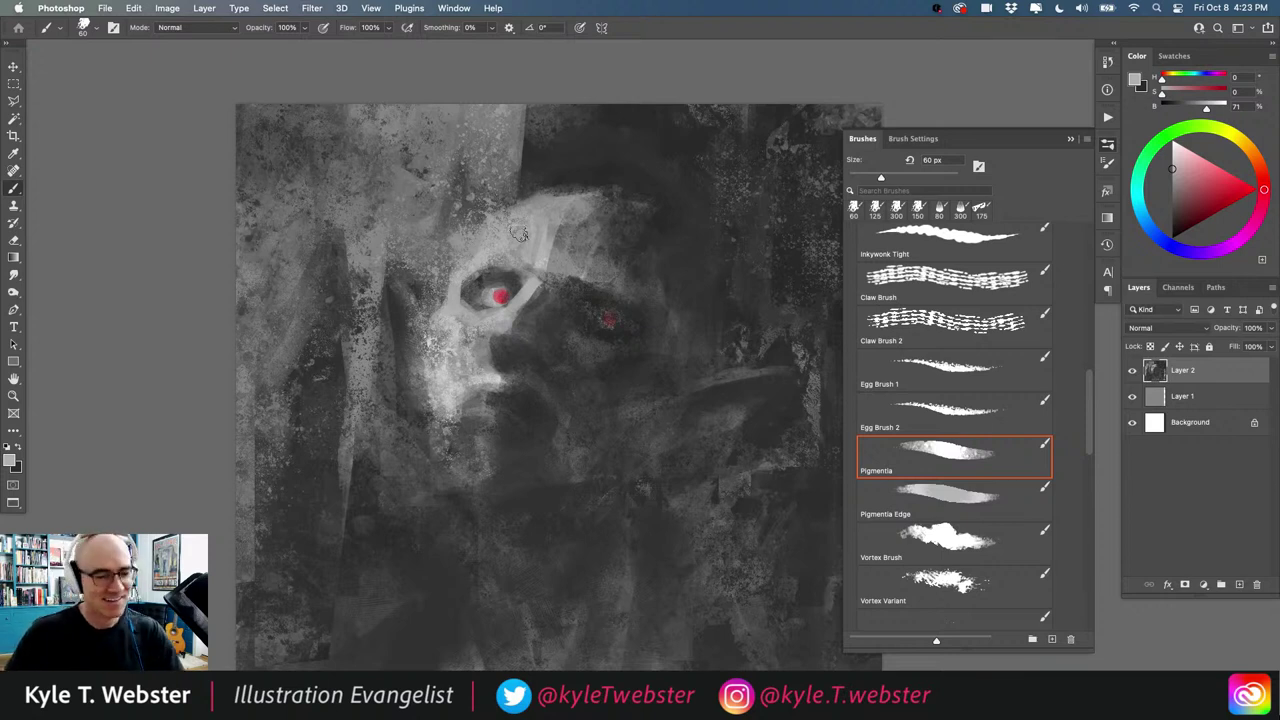
Step: Mute the near eye in 27% grey and repaint both pupils bright red with the Pigmentia Edge brush at 35 px
alt+click(500, 292)
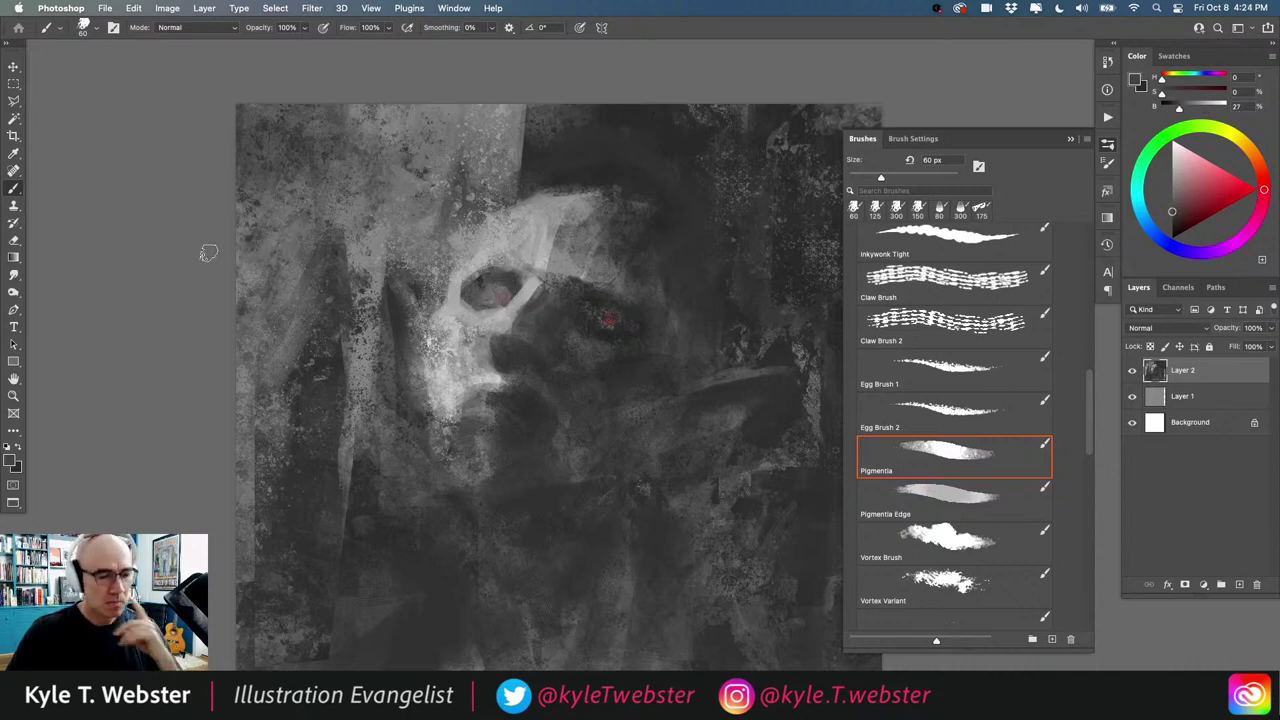
click(1246, 187)
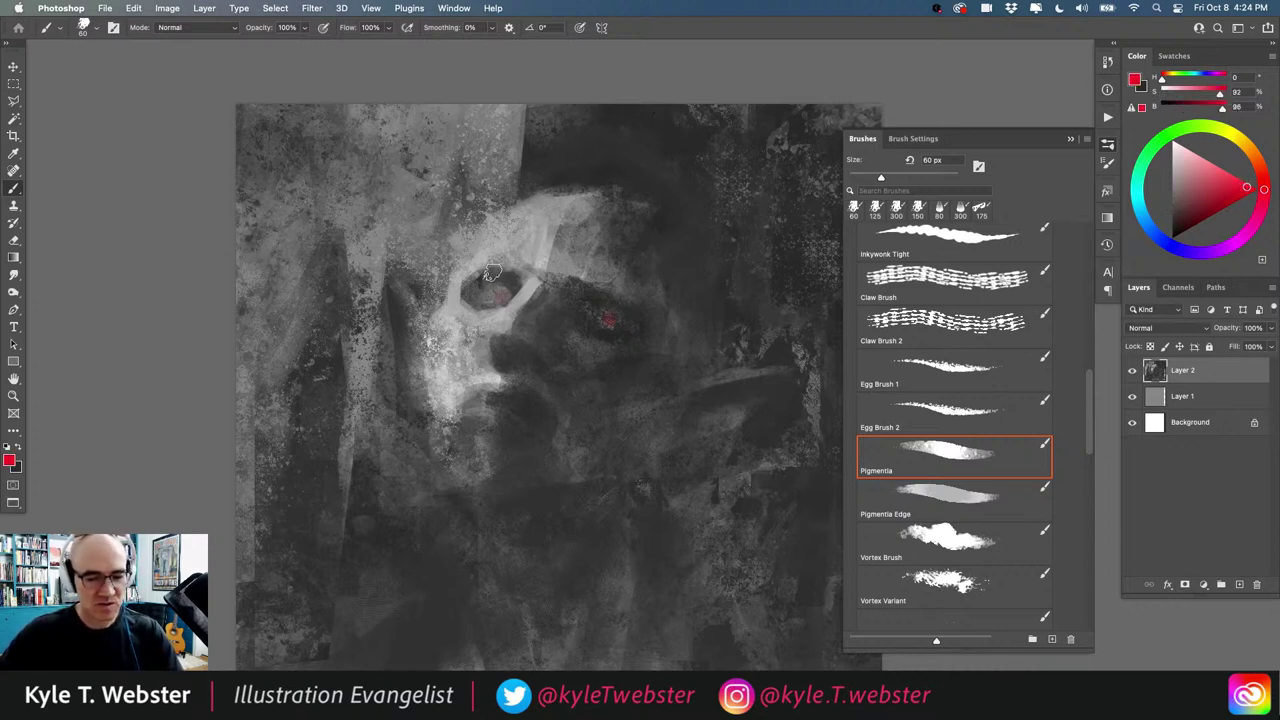
click(945, 492)
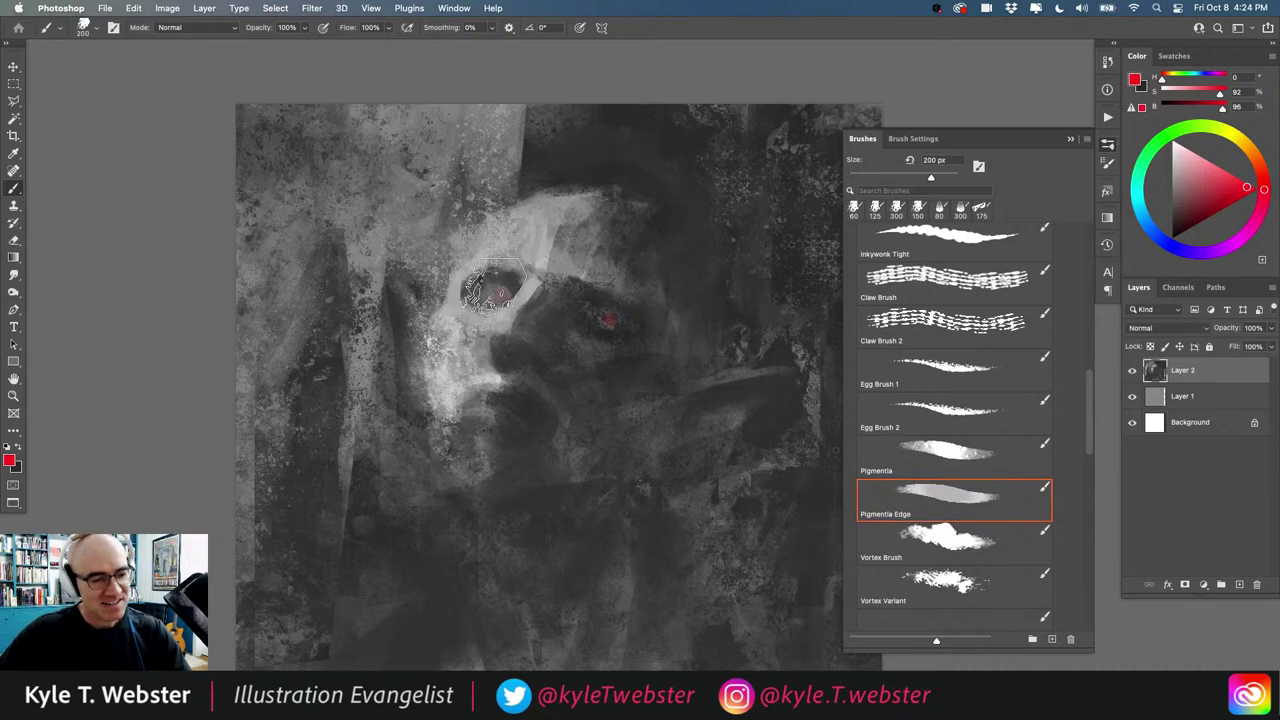
key(bracketleft)
key(bracketleft)
key(bracketleft)
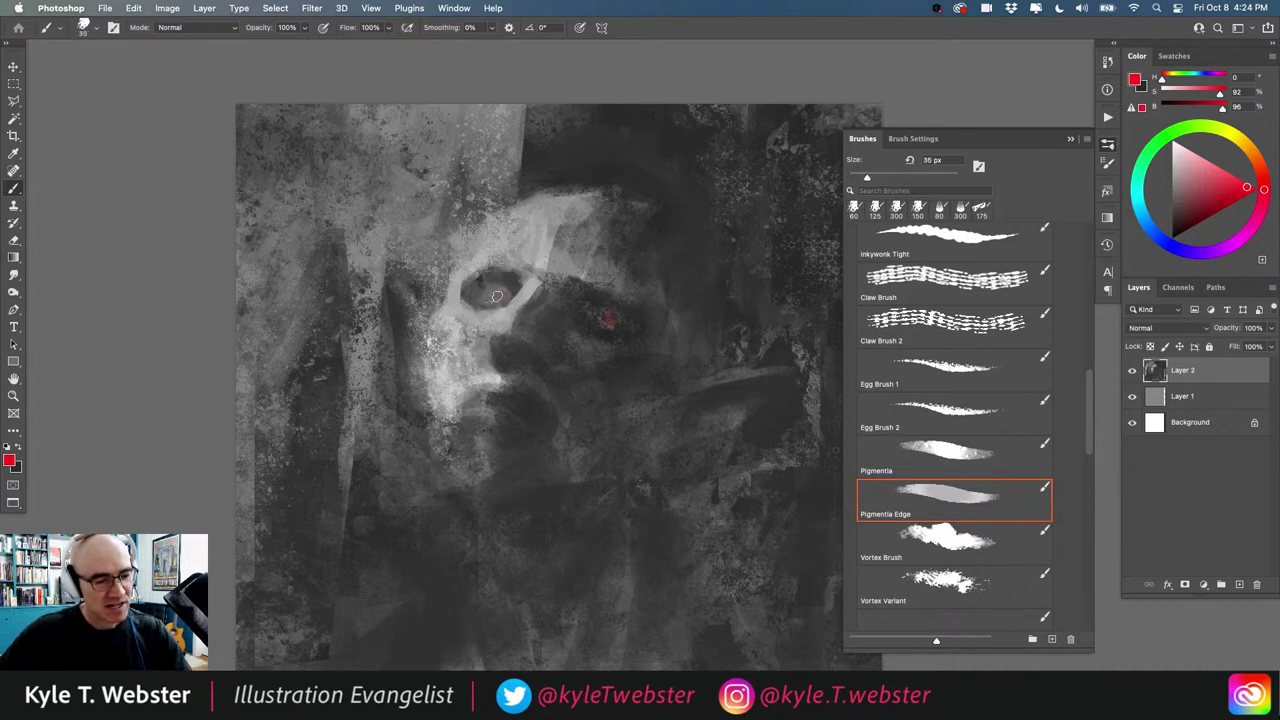
click(499, 293)
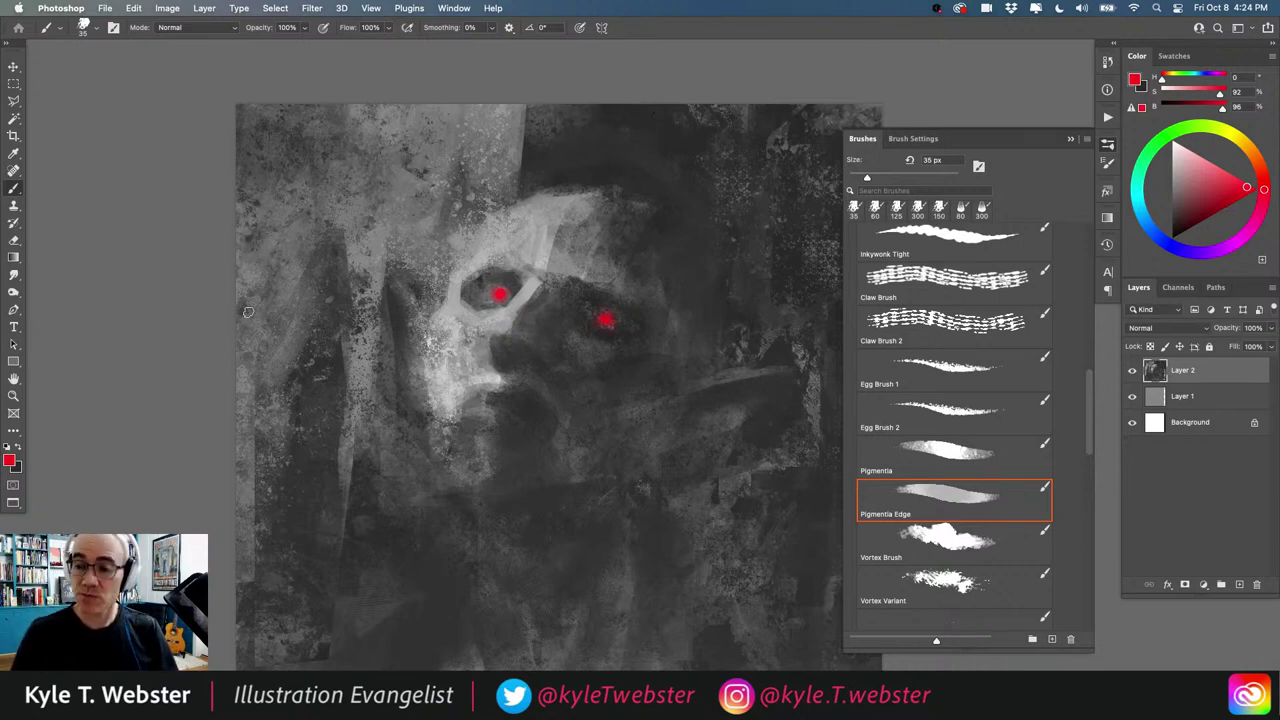
Step: Sample the 16% dark grey and darken the neck and shoulder below the face with the Pigmentia brush at 338 px
alt+click(602, 170)
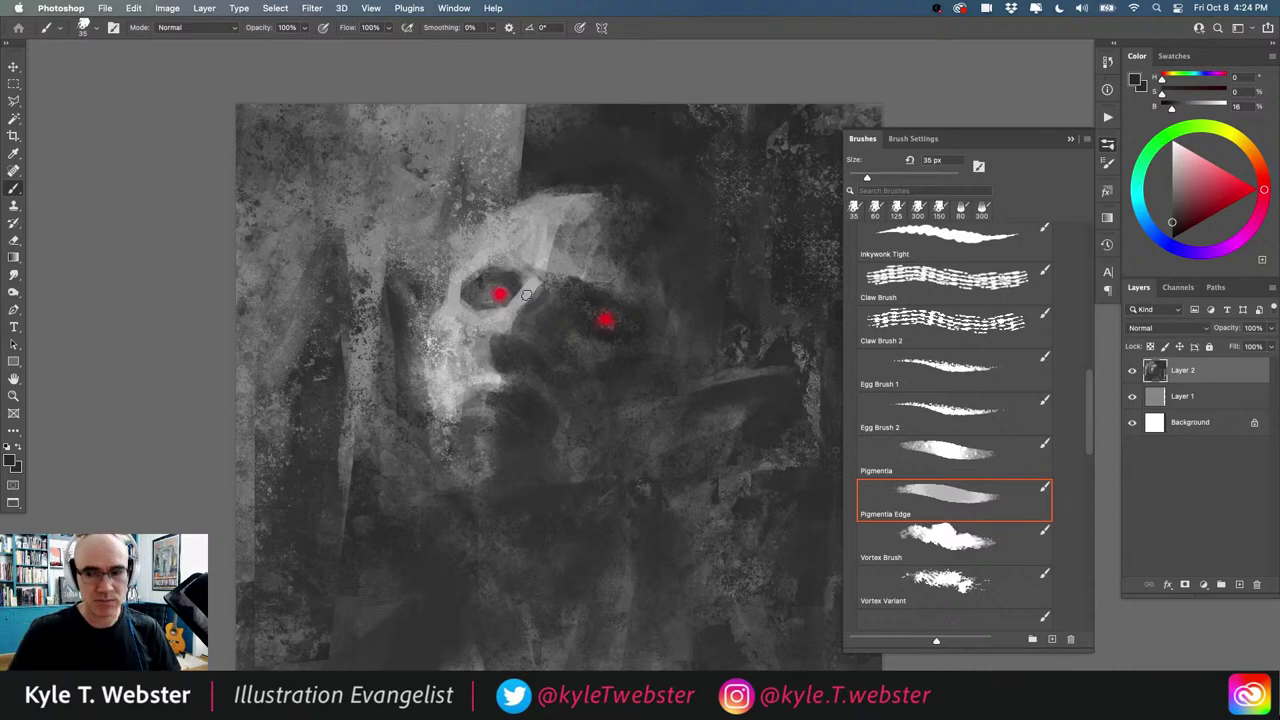
alt+click(404, 415)
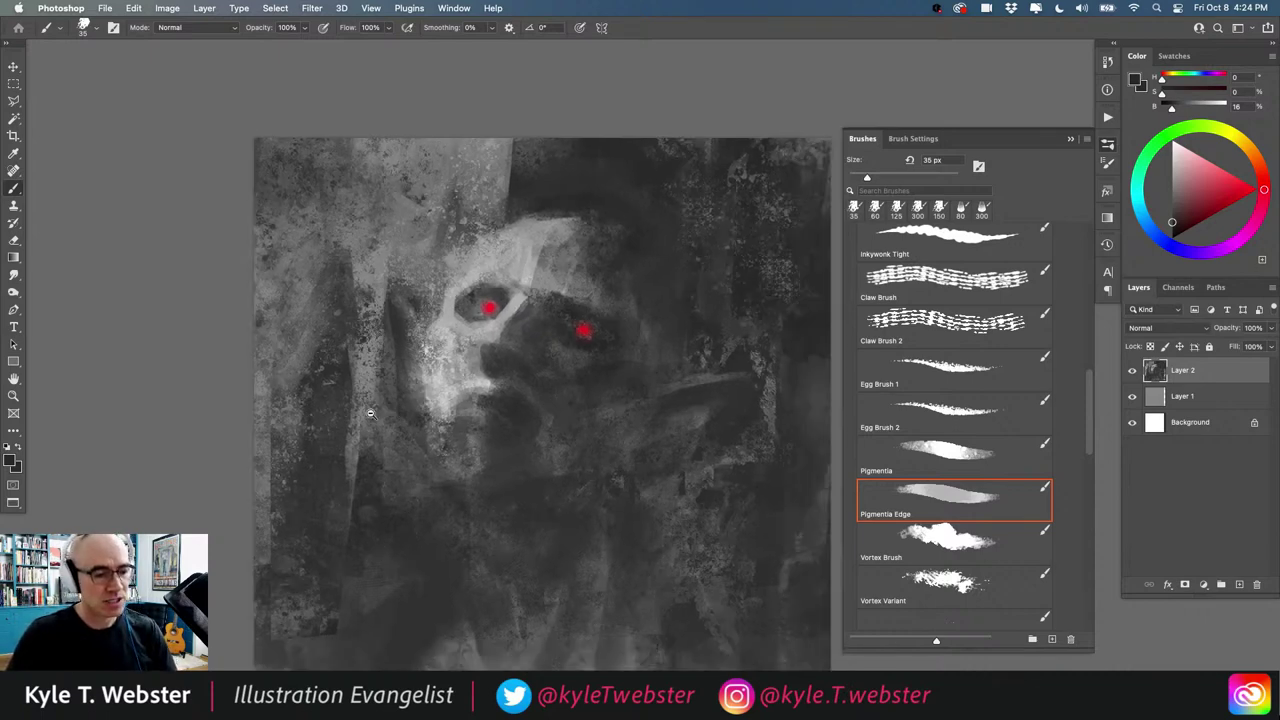
drag(337, 460, 357, 440)
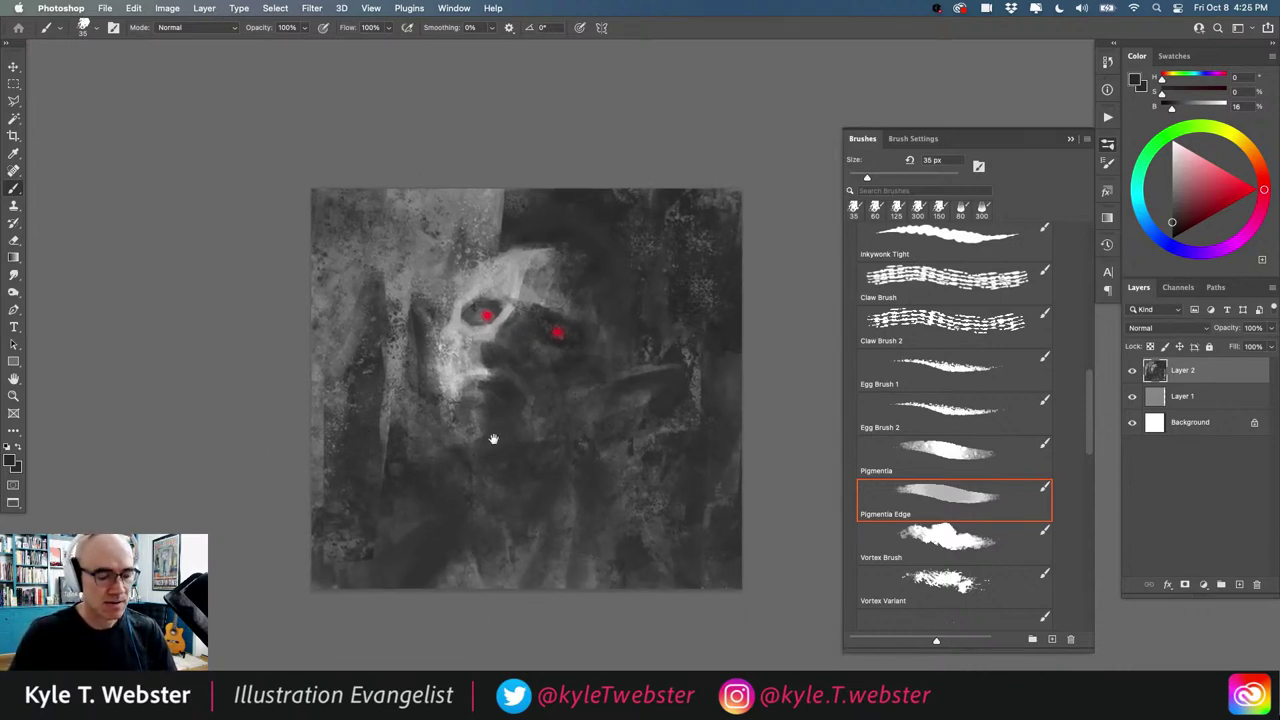
ctrl+click(431, 512)
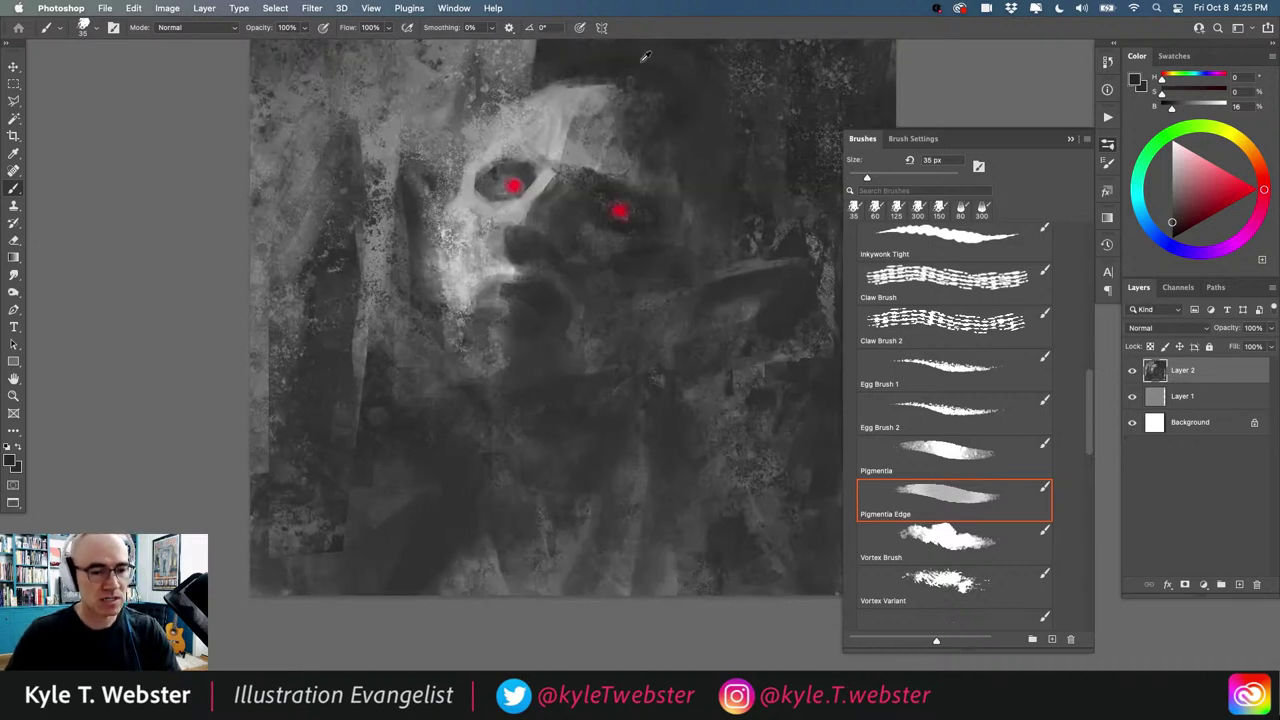
alt+click(522, 330)
drag(505, 352, 500, 374)
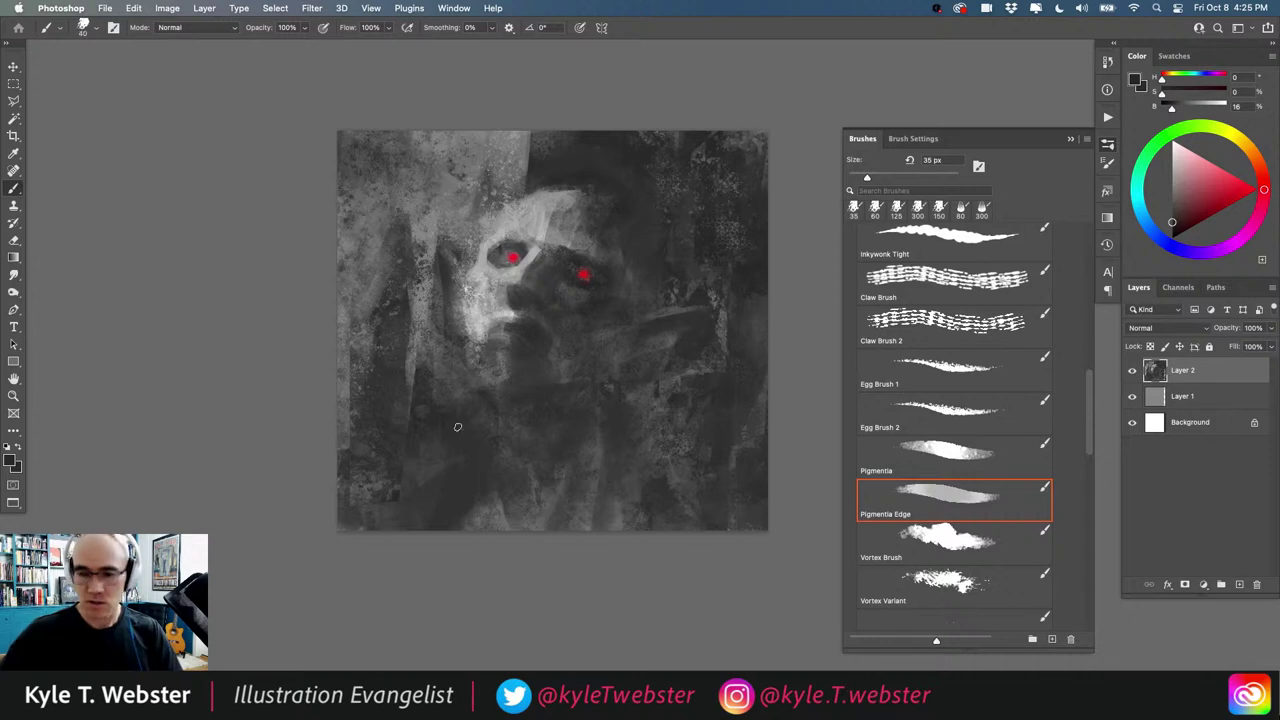
click(926, 450)
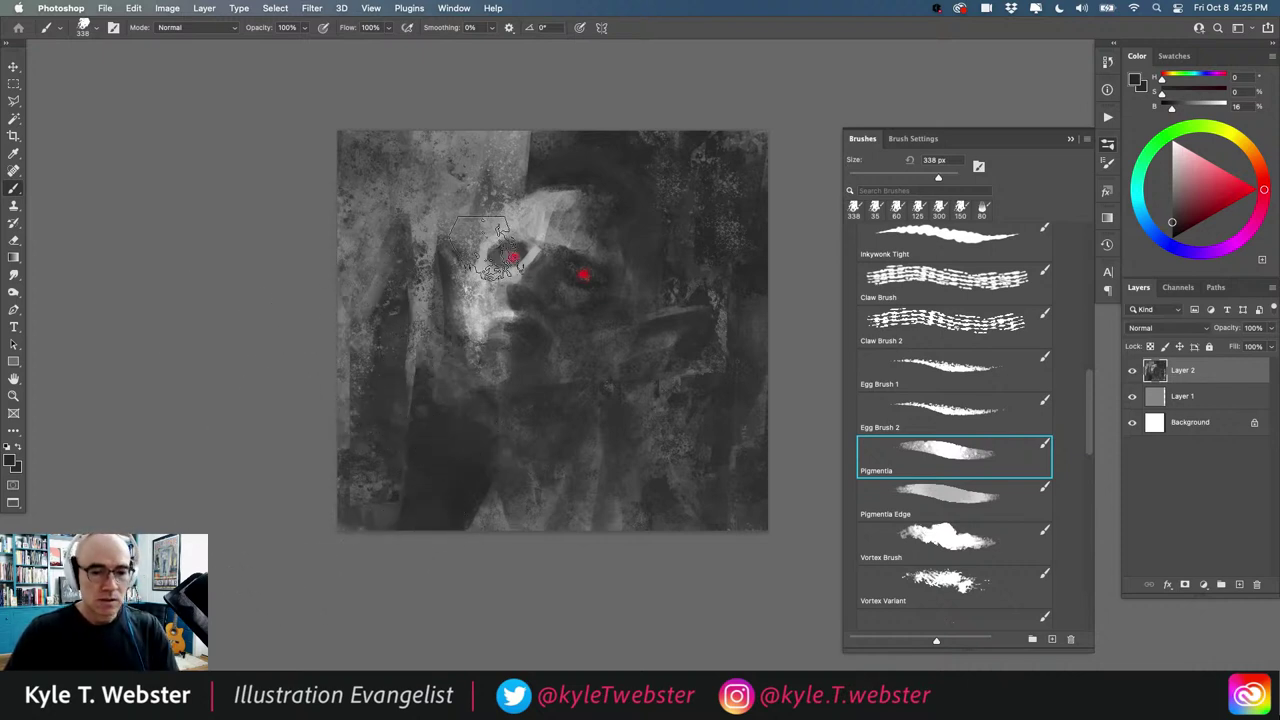
Step: Try Pen Tilt as the Pigmentia brush's angle control in Shape Dynamics, and restore it to Direction
click(913, 137)
click(873, 196)
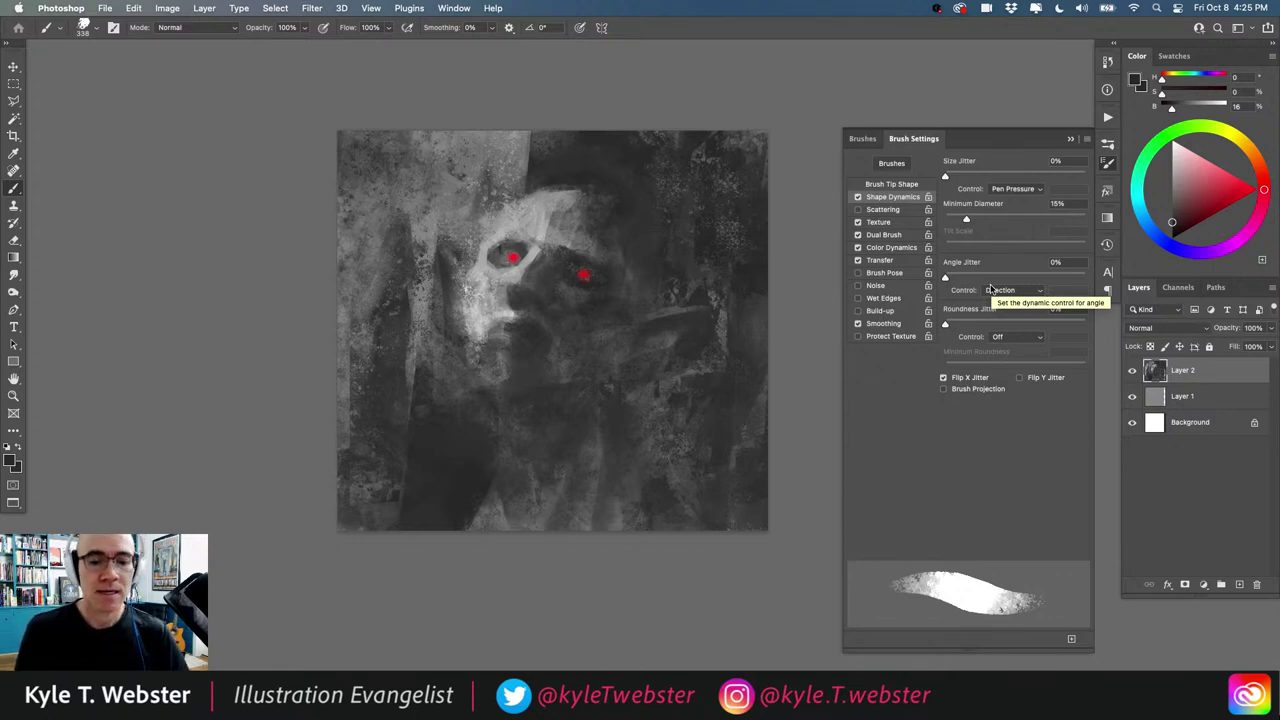
click(989, 290)
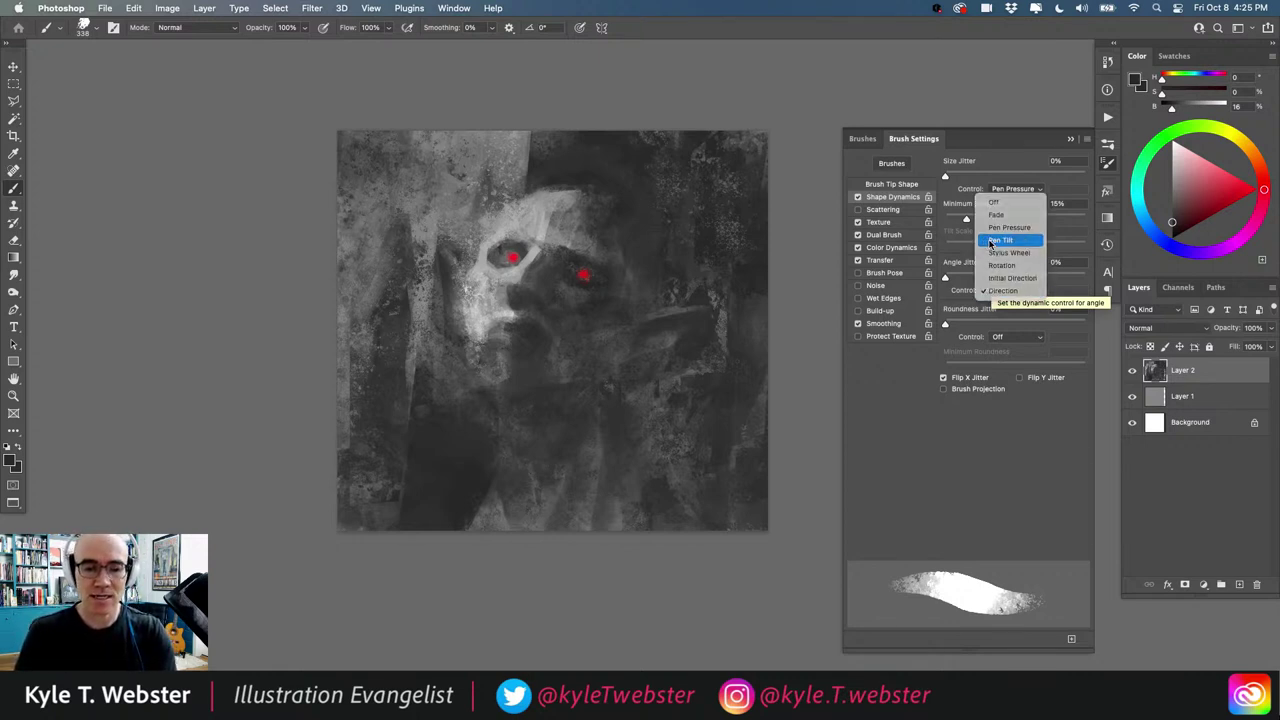
click(989, 245)
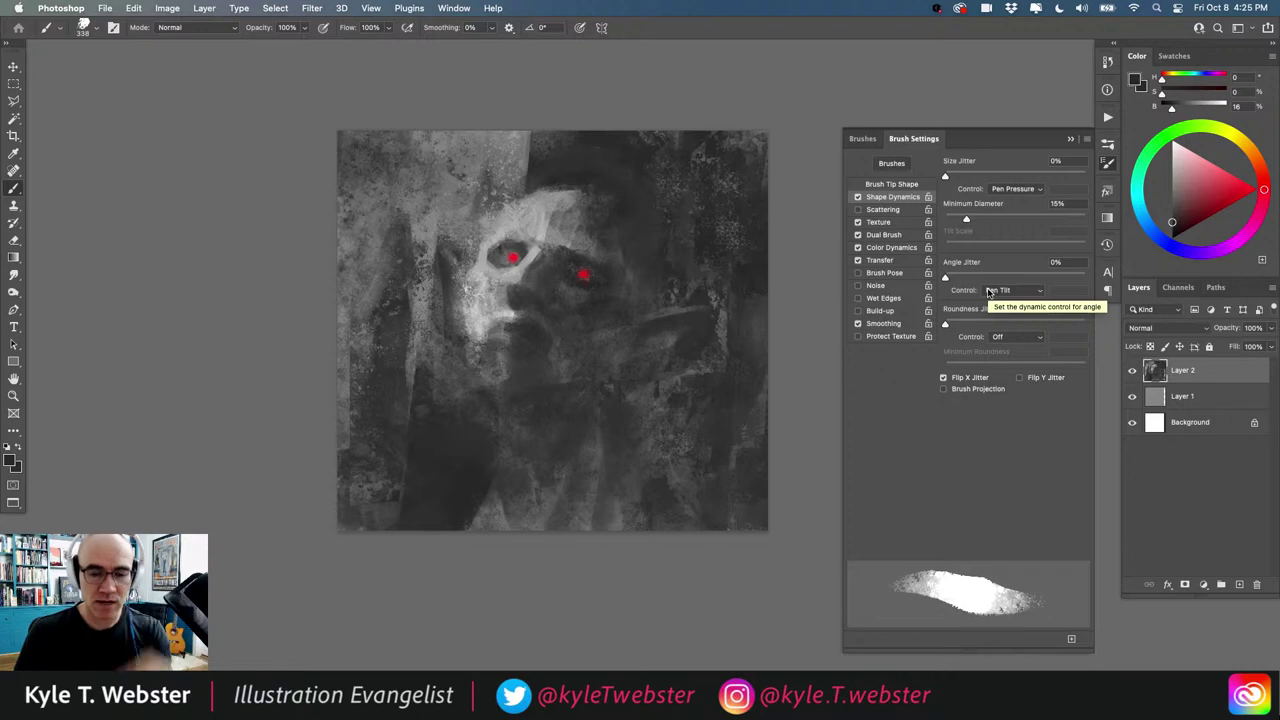
click(989, 290)
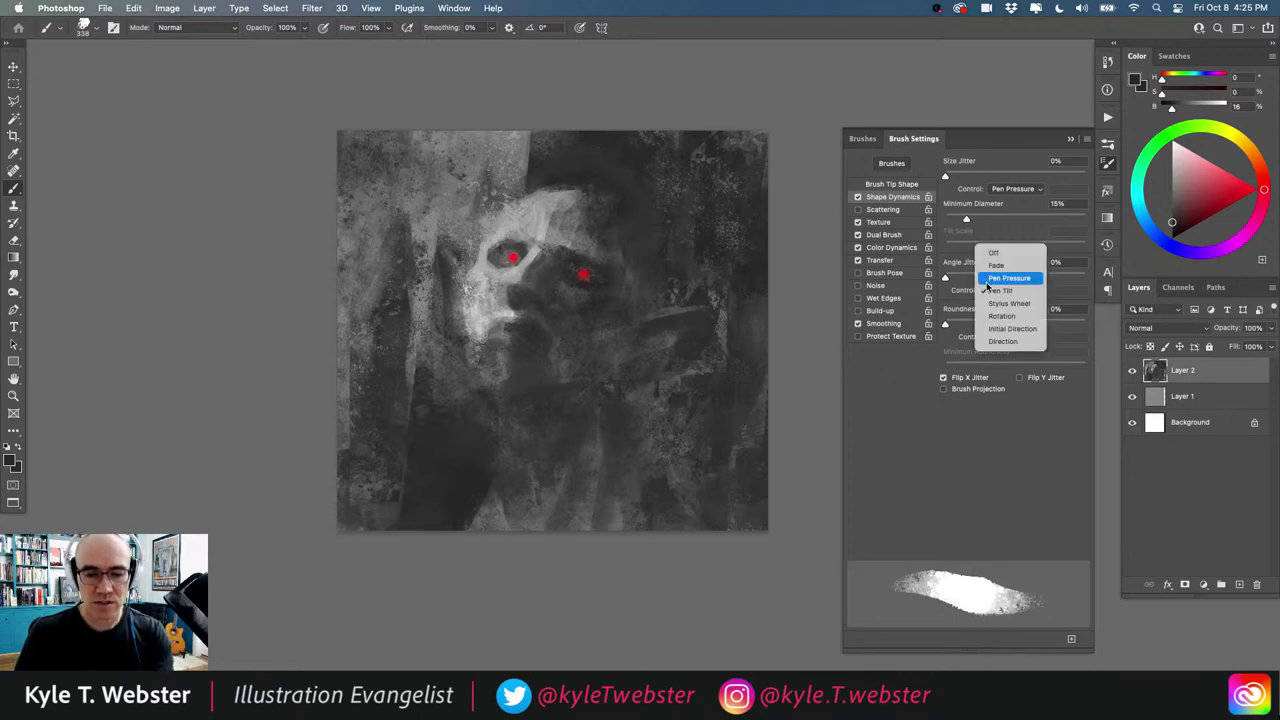
click(996, 339)
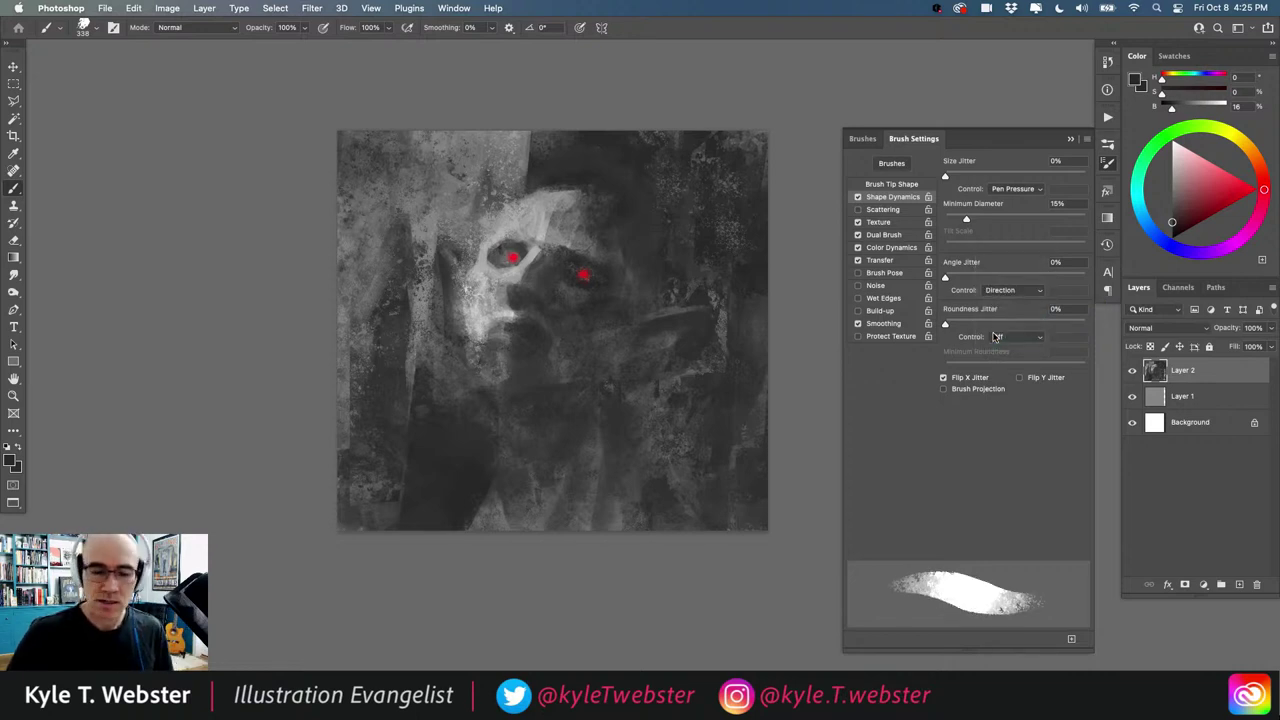
click(863, 138)
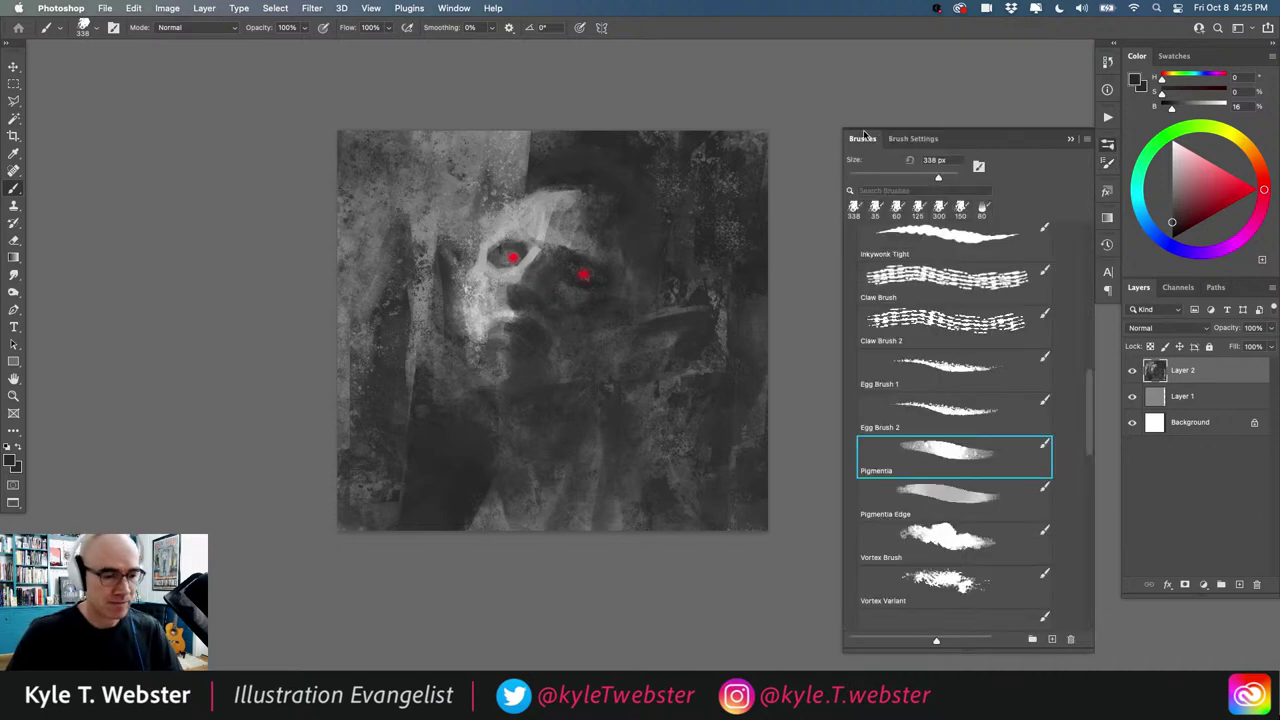
Step: Reduce the Pigmentia brush to 200 px and extend the near shoulder's dark shape in 17% grey
super+click(447, 296)
drag(454, 321, 397, 317)
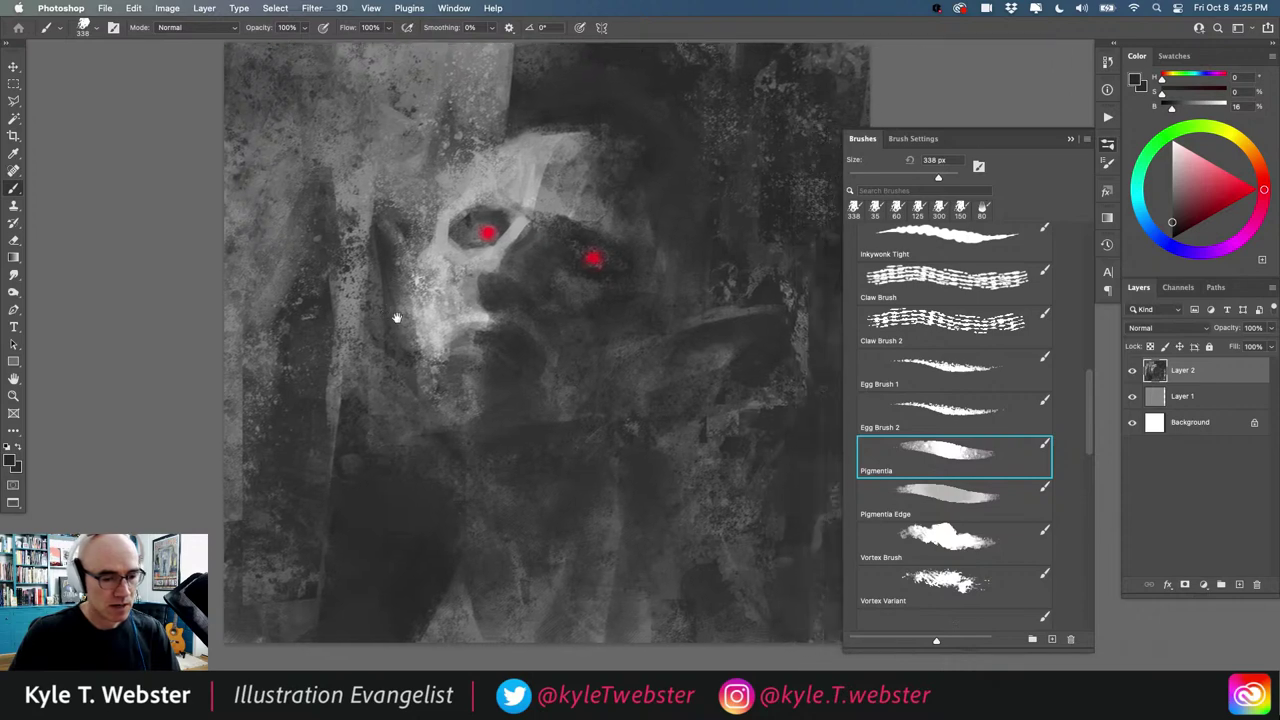
scroll(383, 421, down, 1)
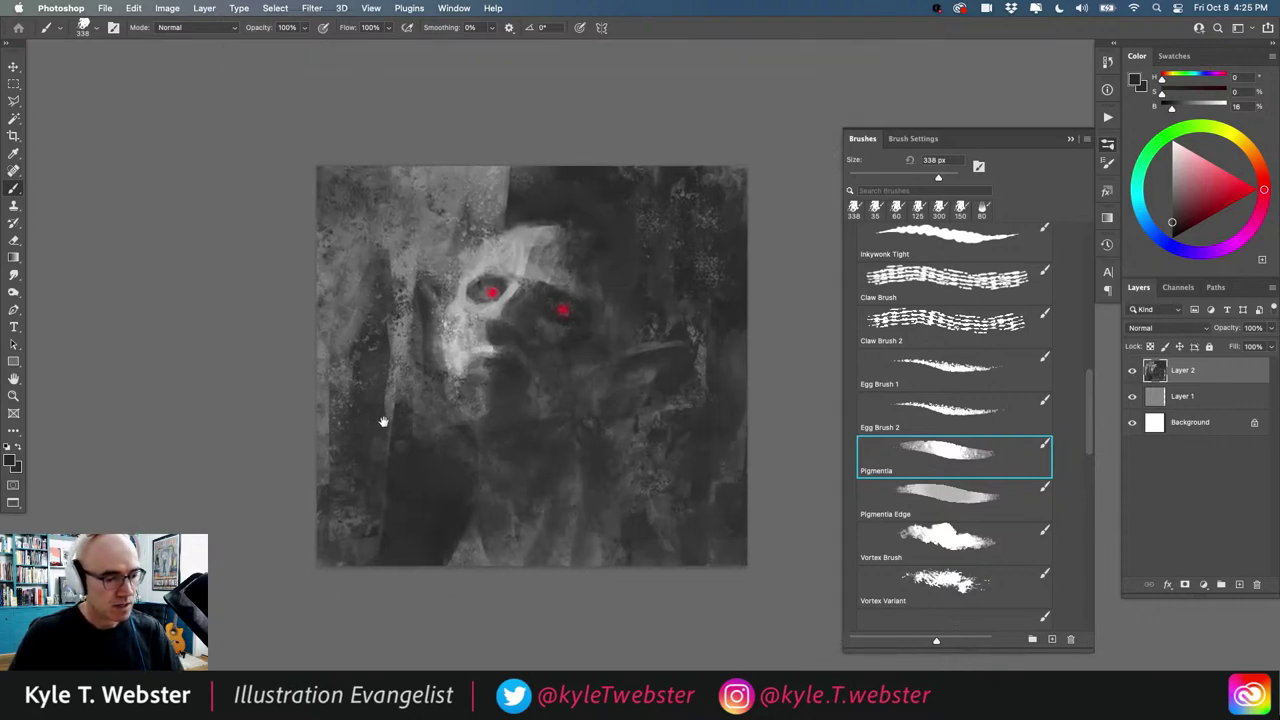
scroll(355, 390, up, 1)
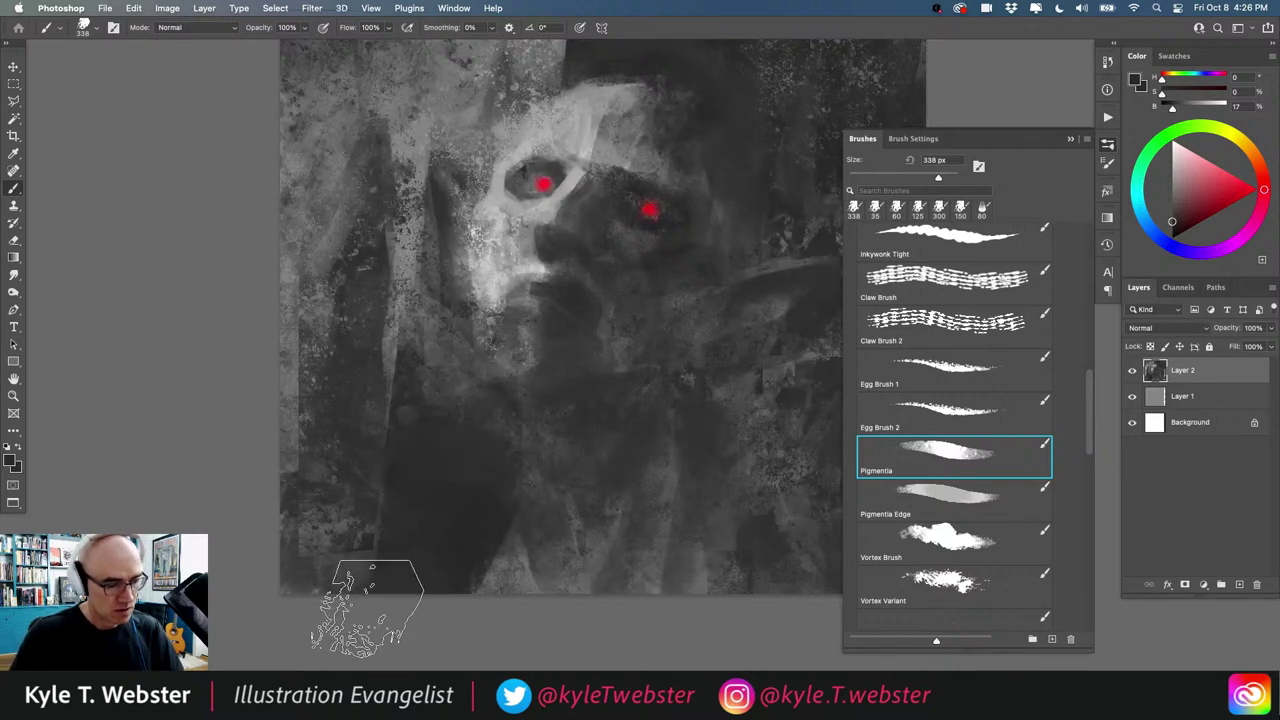
key(bracketleft)
key(bracketleft)
key(bracketleft)
key(bracketleft)
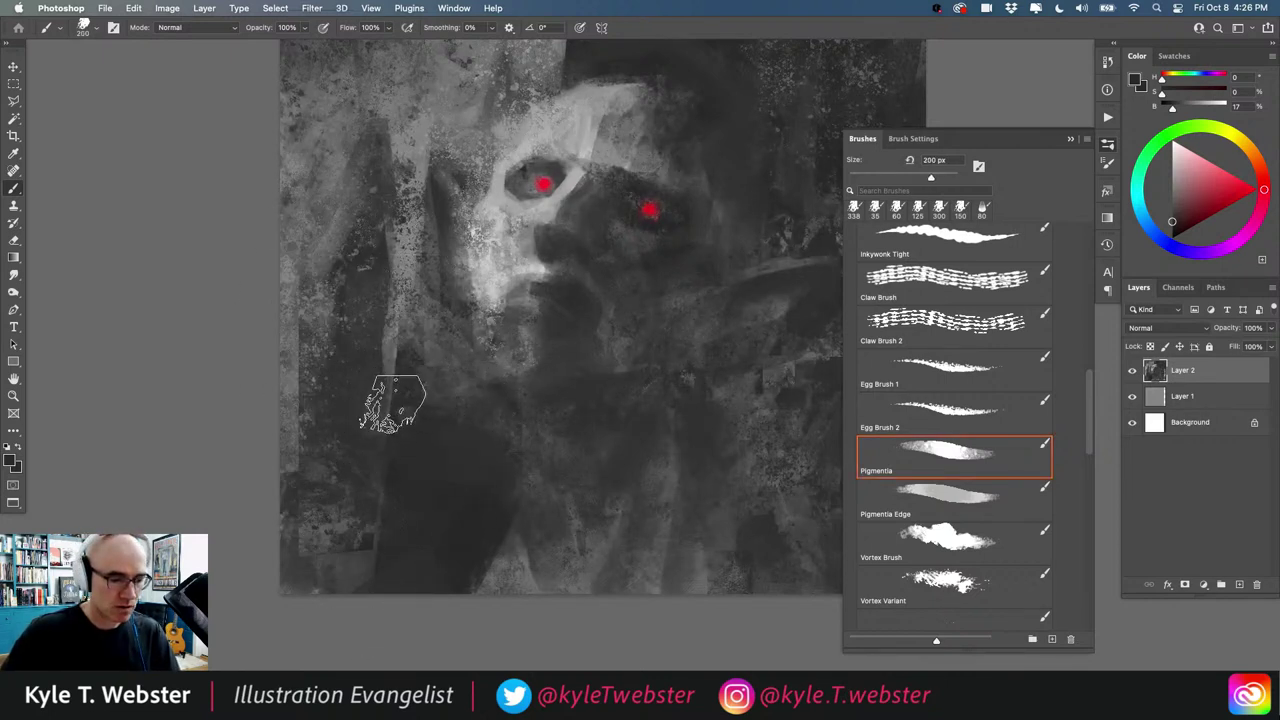
Step: Sample 28% and 55% greys and paint lighter bands along the near shoulder's top and outer edge with Pigmentia at 175 px
alt+click(445, 347)
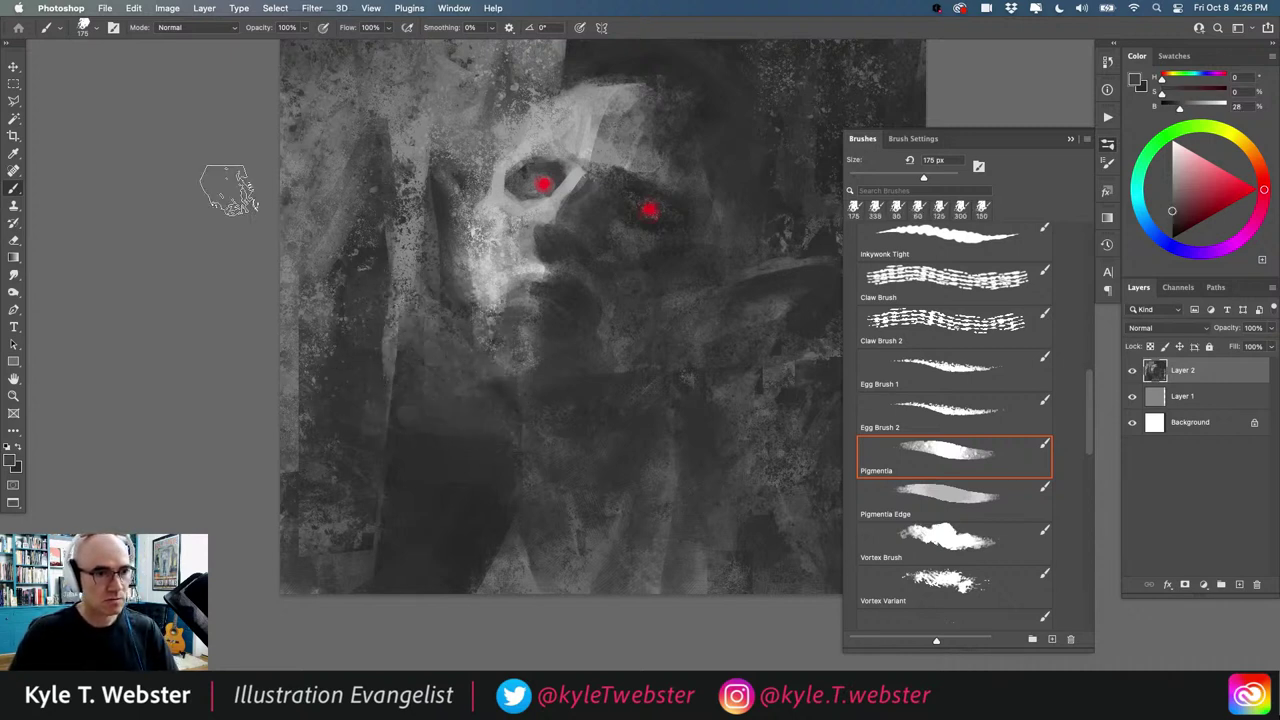
alt+click(412, 262)
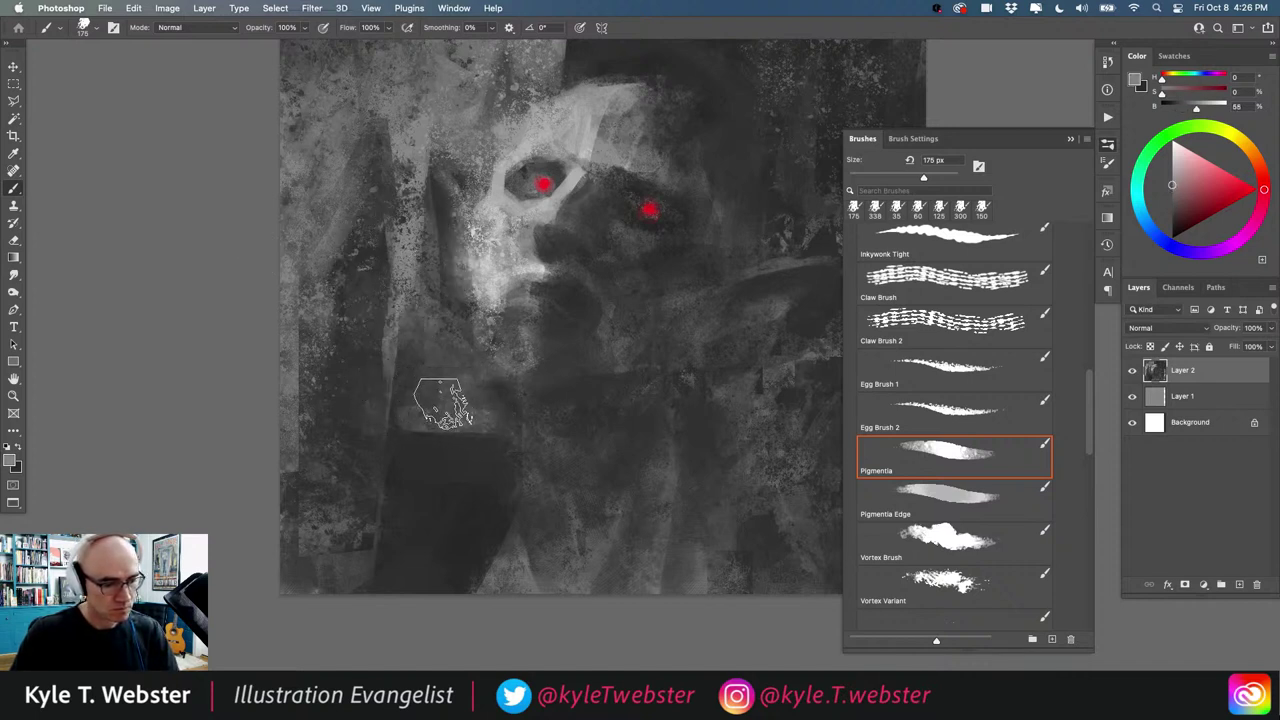
drag(384, 417, 379, 538)
drag(378, 440, 380, 536)
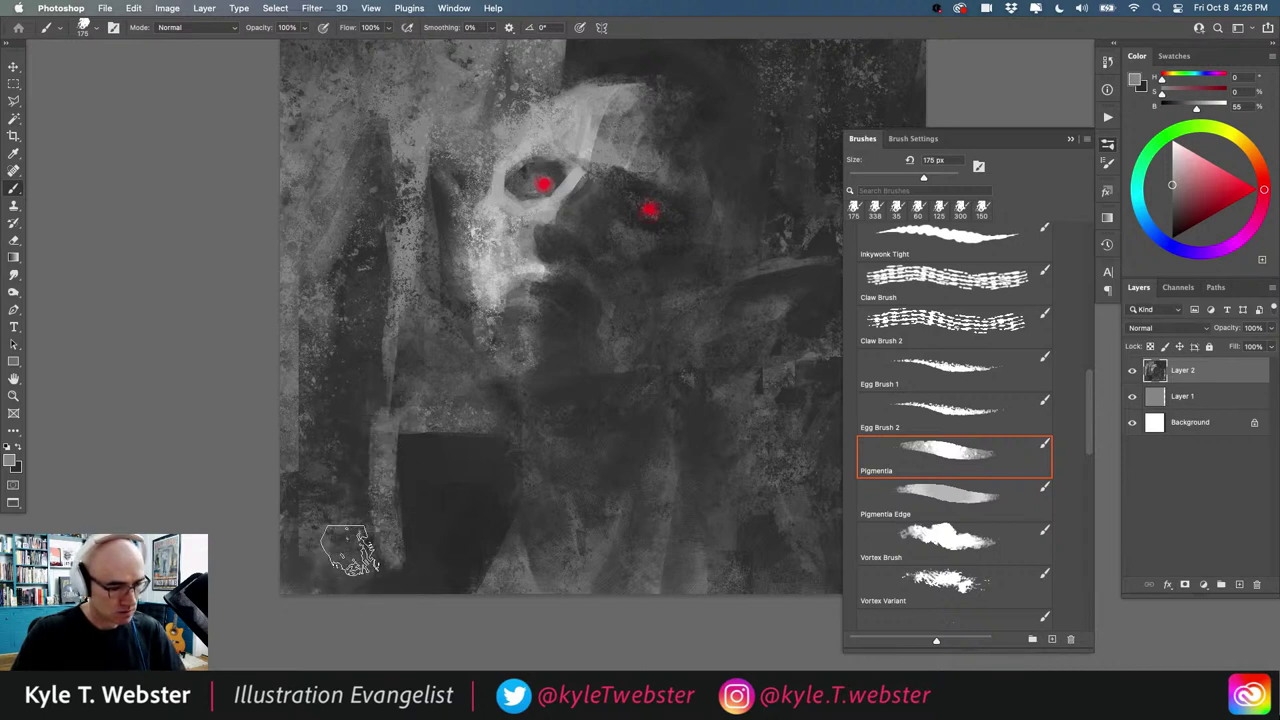
Step: Darken the background beside the near shoulder in sampled 23% and 25% greys with Pigmentia at 300 px
alt+click(365, 398)
key(bracketright)
key(bracketright)
key(bracketright)
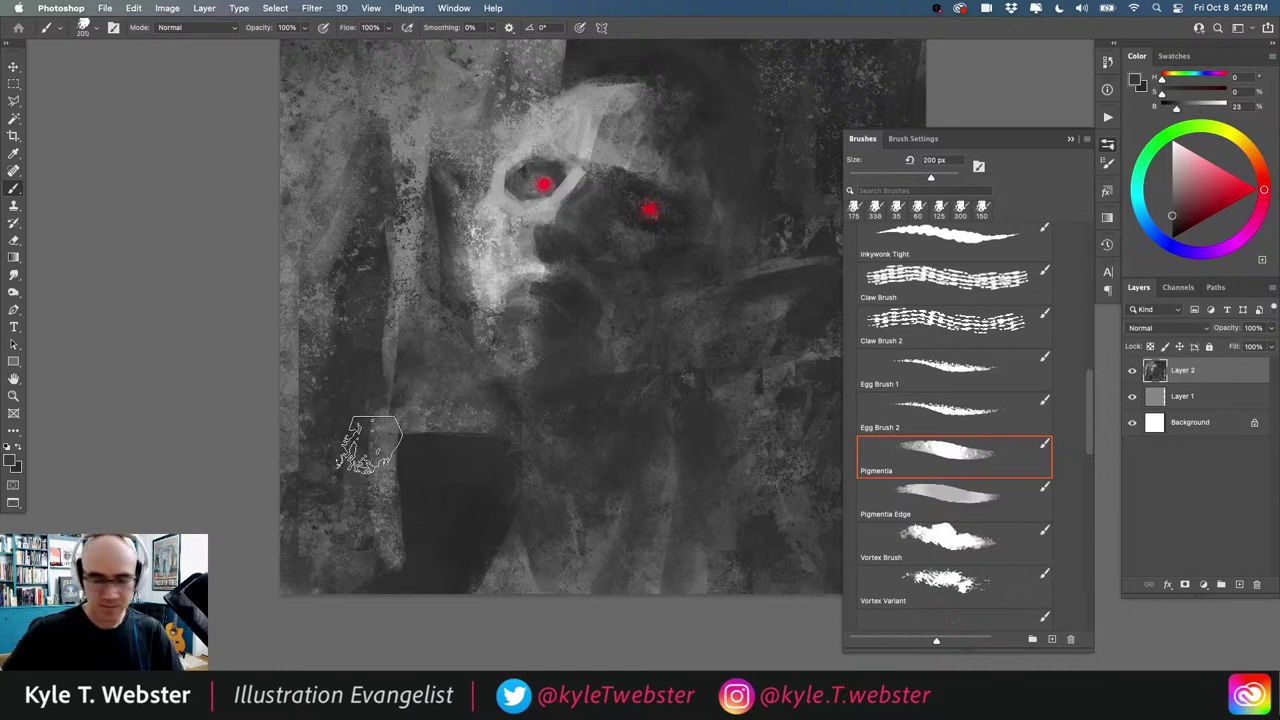
mouse_move(370, 450)
mouse_down()
mouse_move(390, 546)
mouse_move(375, 407)
mouse_up()
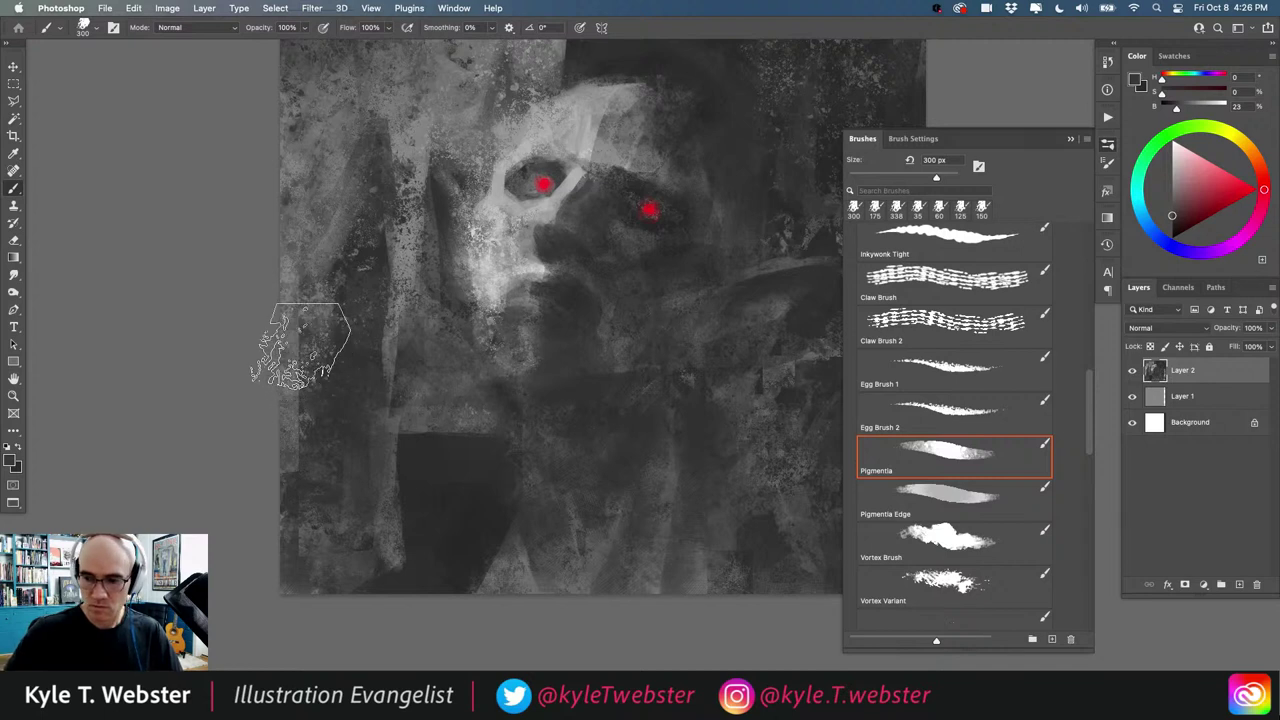
alt+click(391, 454)
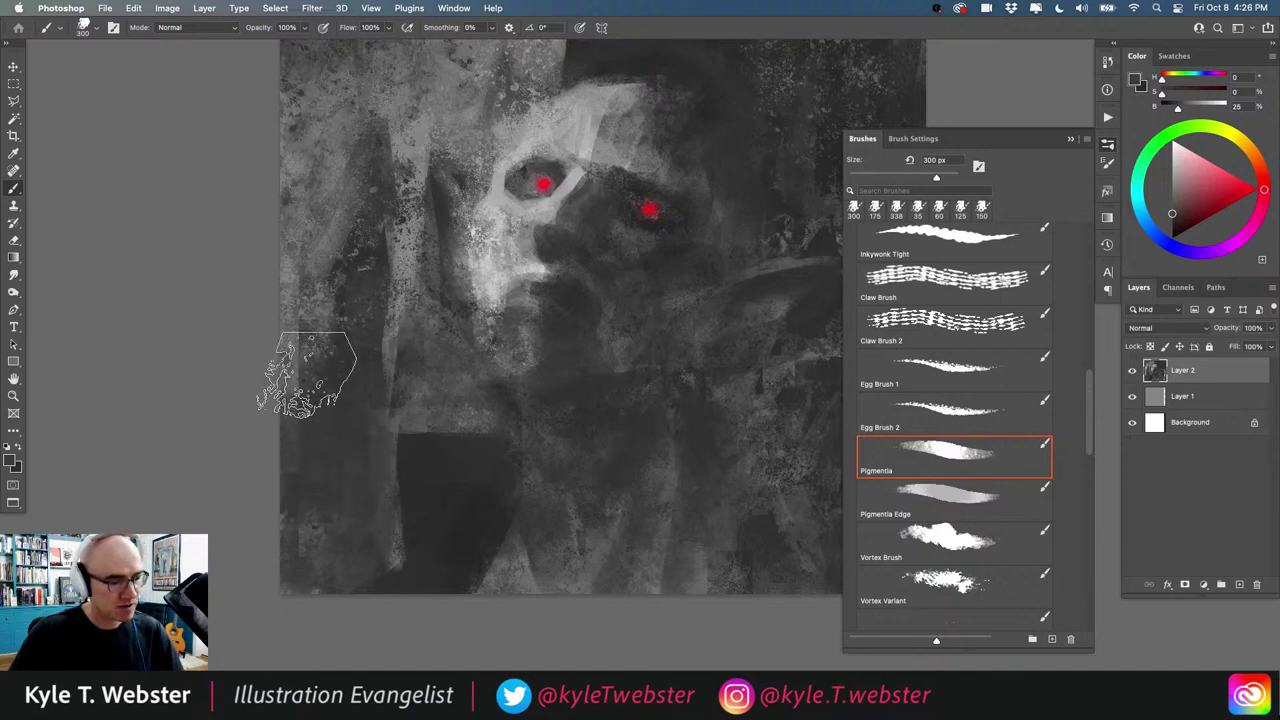
Step: Sample 63%, 46% and 22% greys and rework the background beside the lit side of the face with Pigmentia at 300 px
alt+click(492, 285)
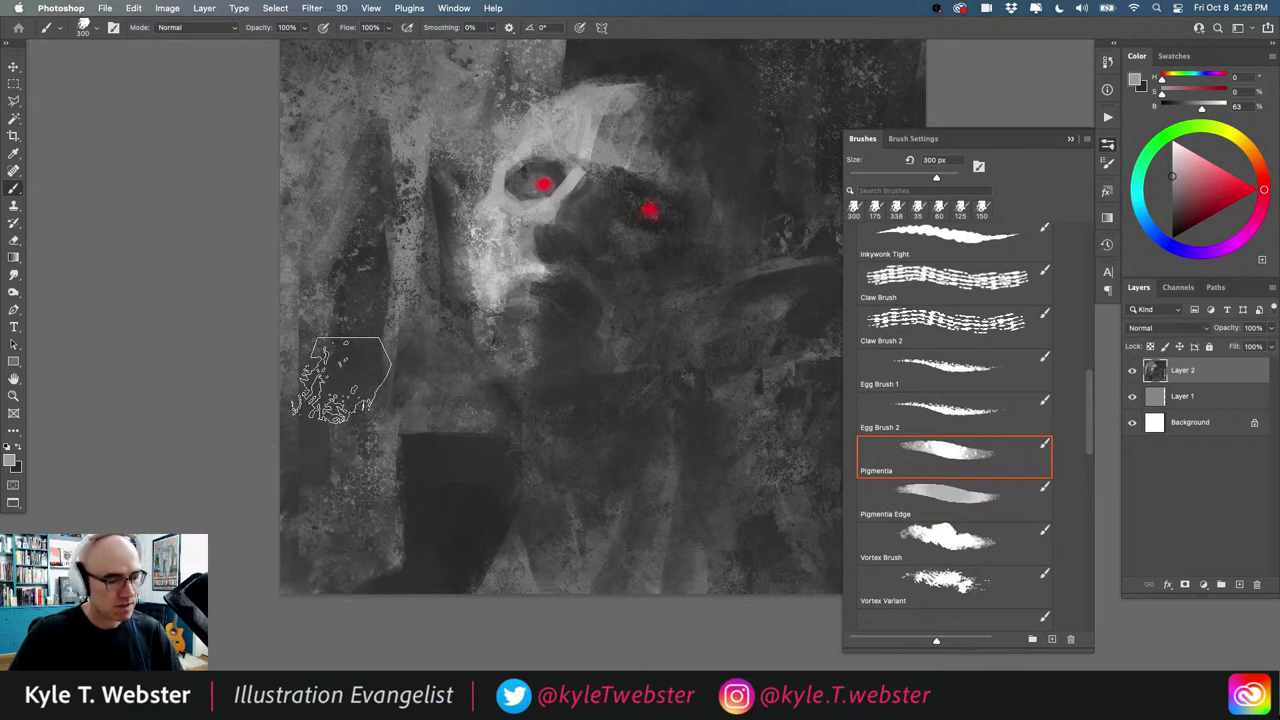
alt+click(380, 406)
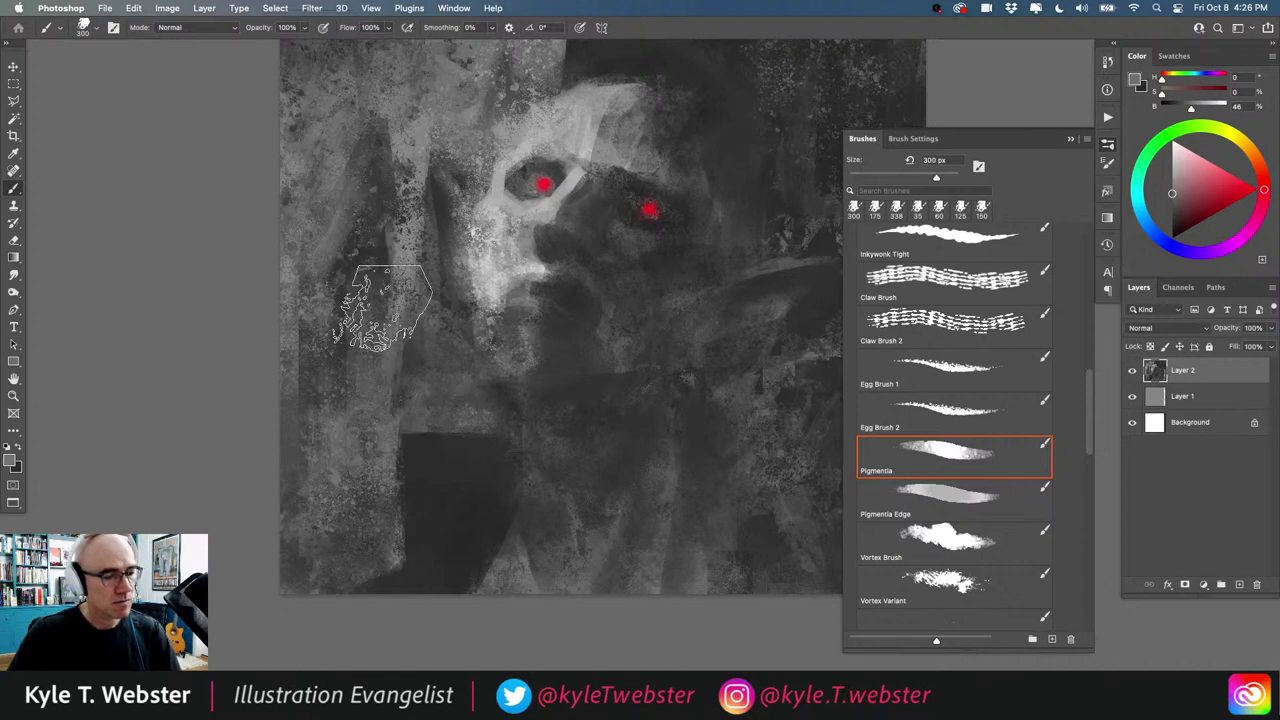
alt+click(383, 274)
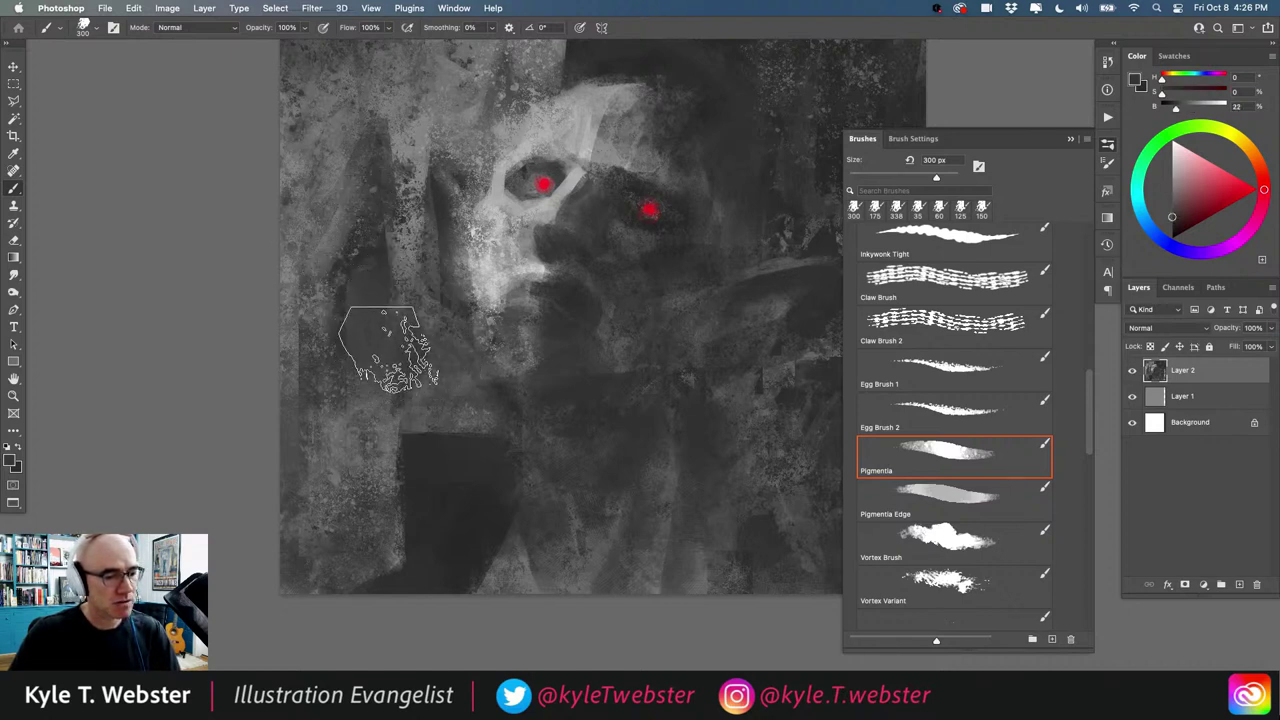
mouse_move(388, 350)
mouse_down()
mouse_move(321, 403)
mouse_move(373, 412)
mouse_move(353, 496)
mouse_move(283, 336)
mouse_move(318, 431)
mouse_move(332, 265)
mouse_up()
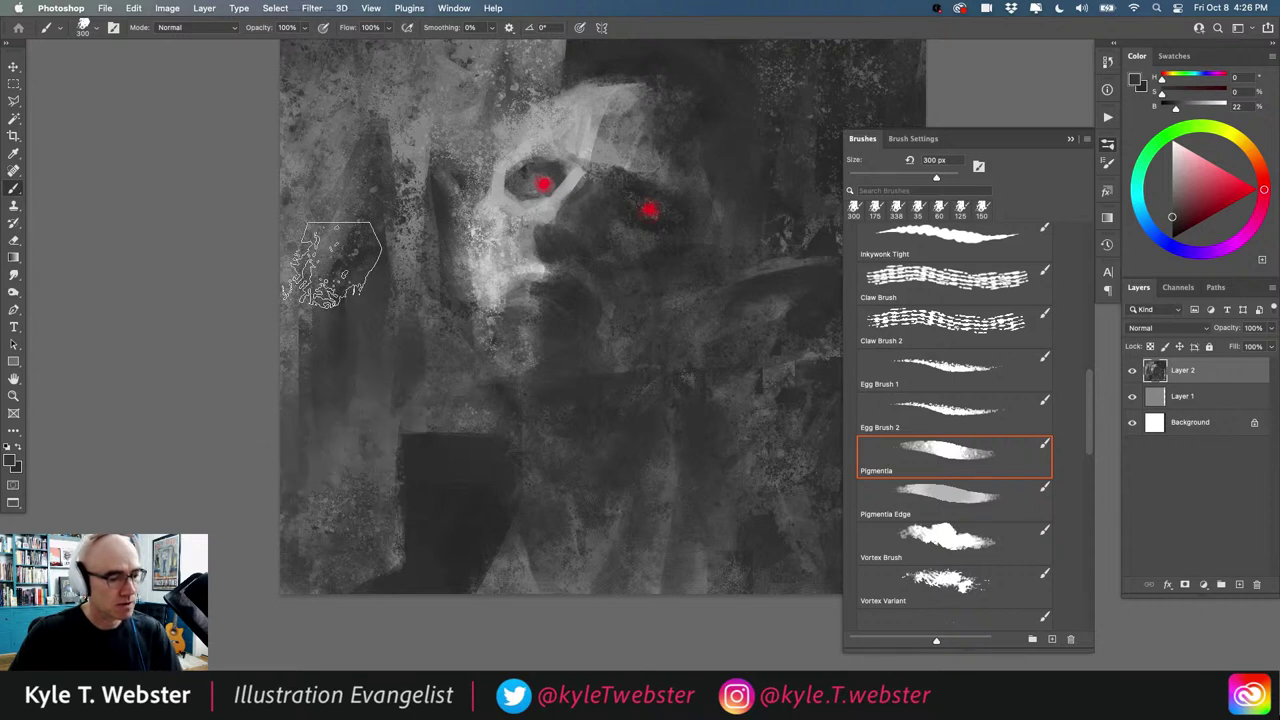
alt+click(337, 367)
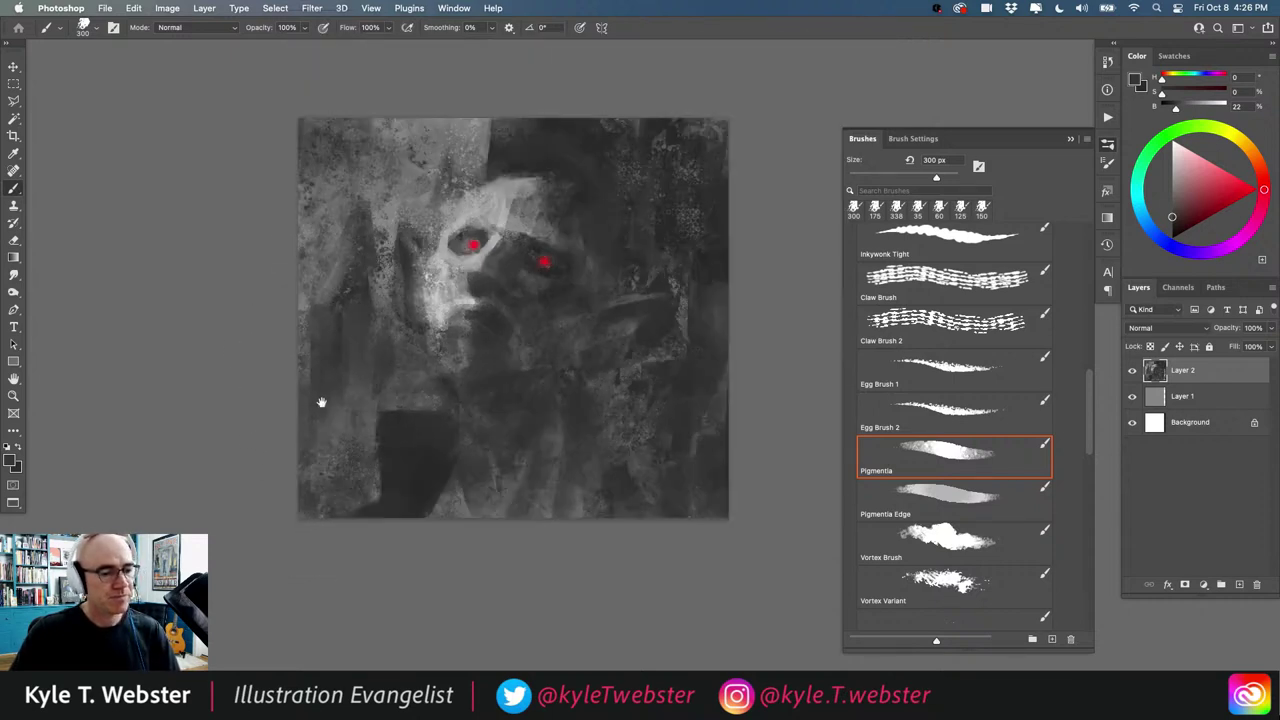
drag(321, 402, 355, 407)
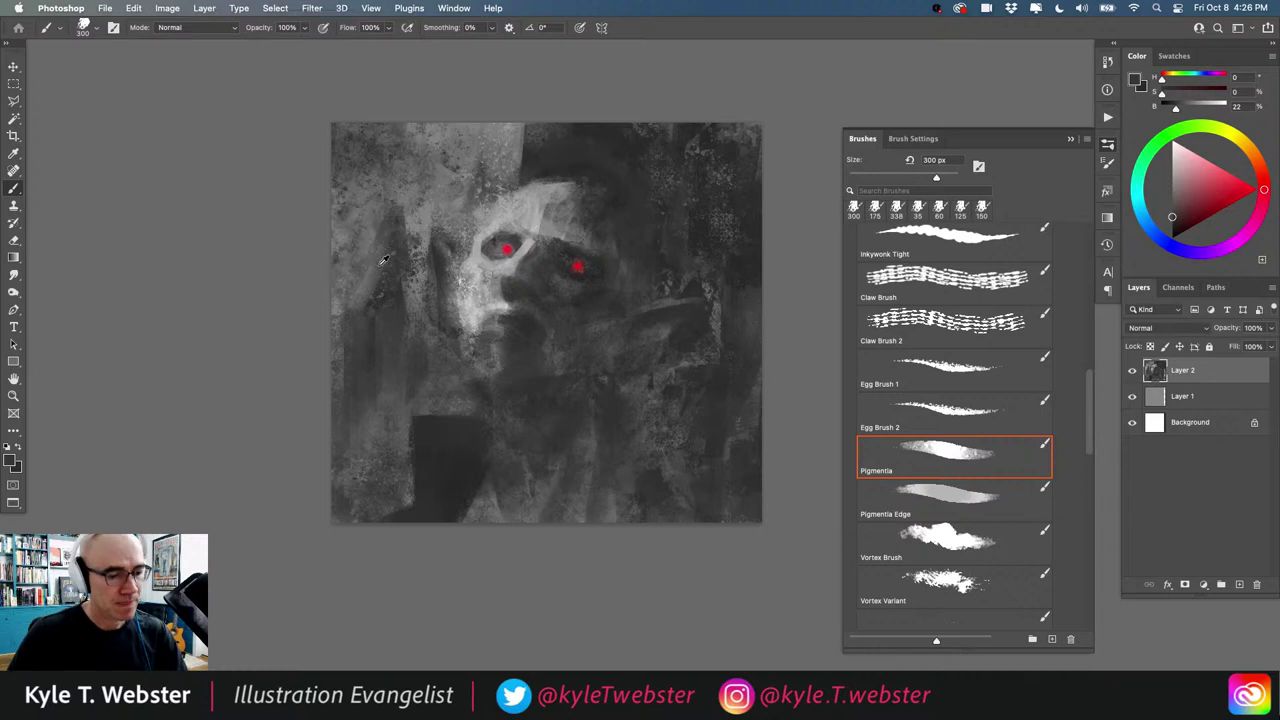
super+click(383, 288)
drag(415, 241, 392, 265)
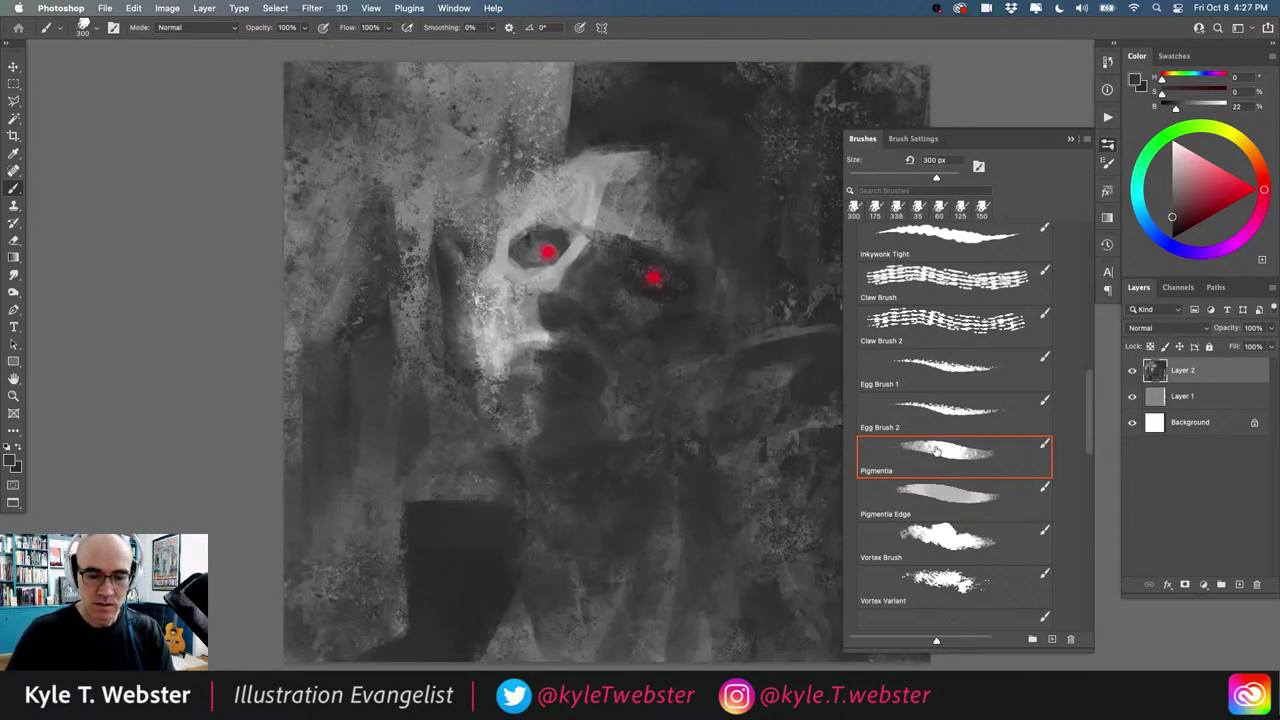
Step: Select the Smooth Hatch brush at 200 px and paint diagonal and vertical 49% grey bands in the background beside the ear
scroll(970, 351, up, 8)
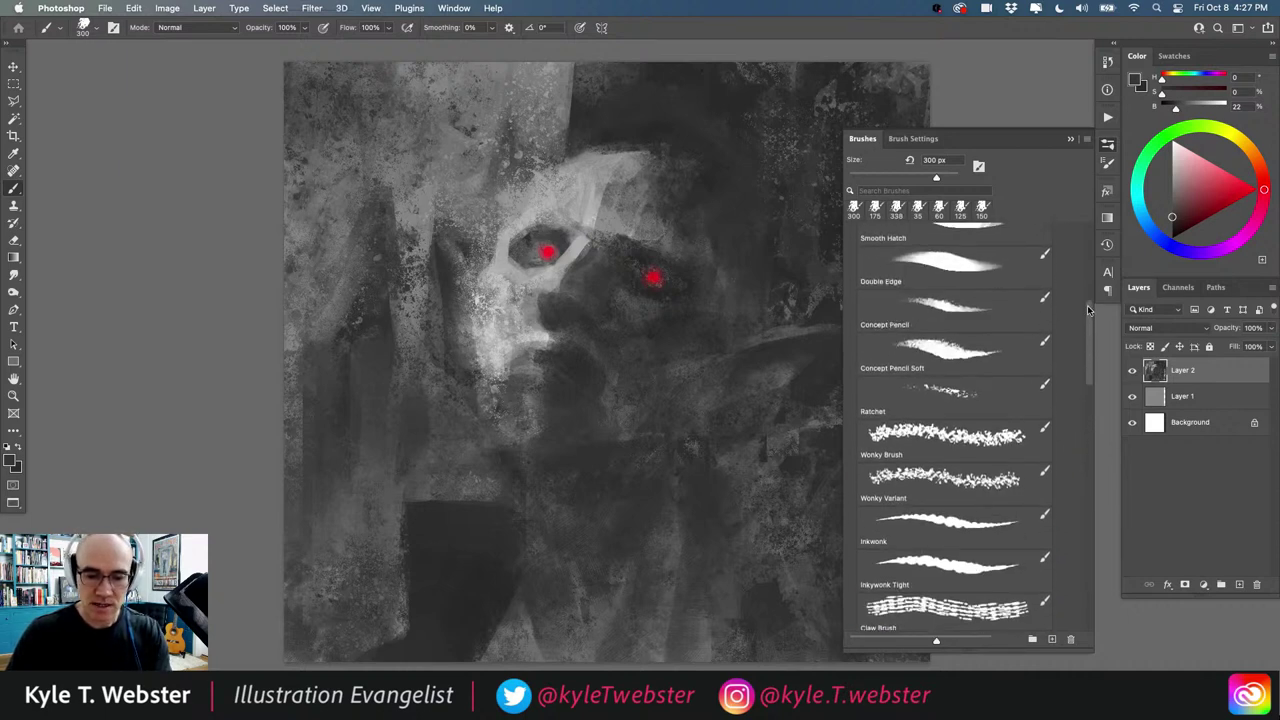
scroll(1084, 310, up, 3)
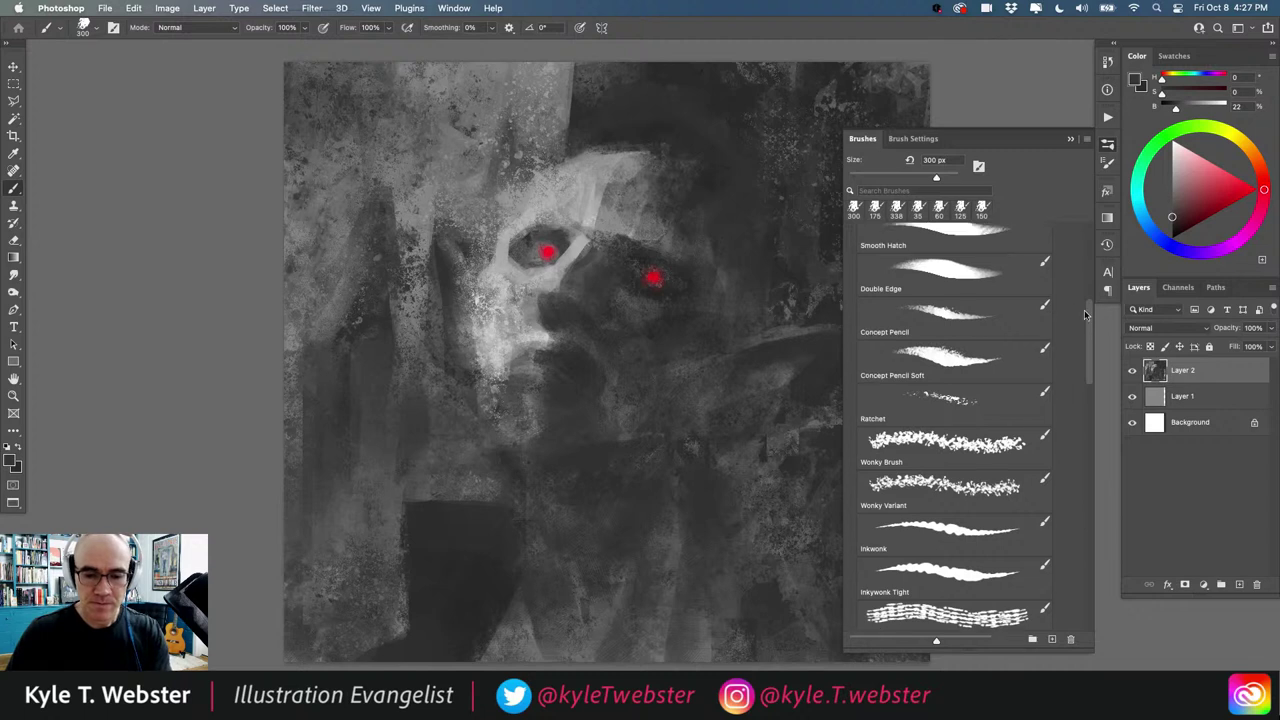
click(926, 307)
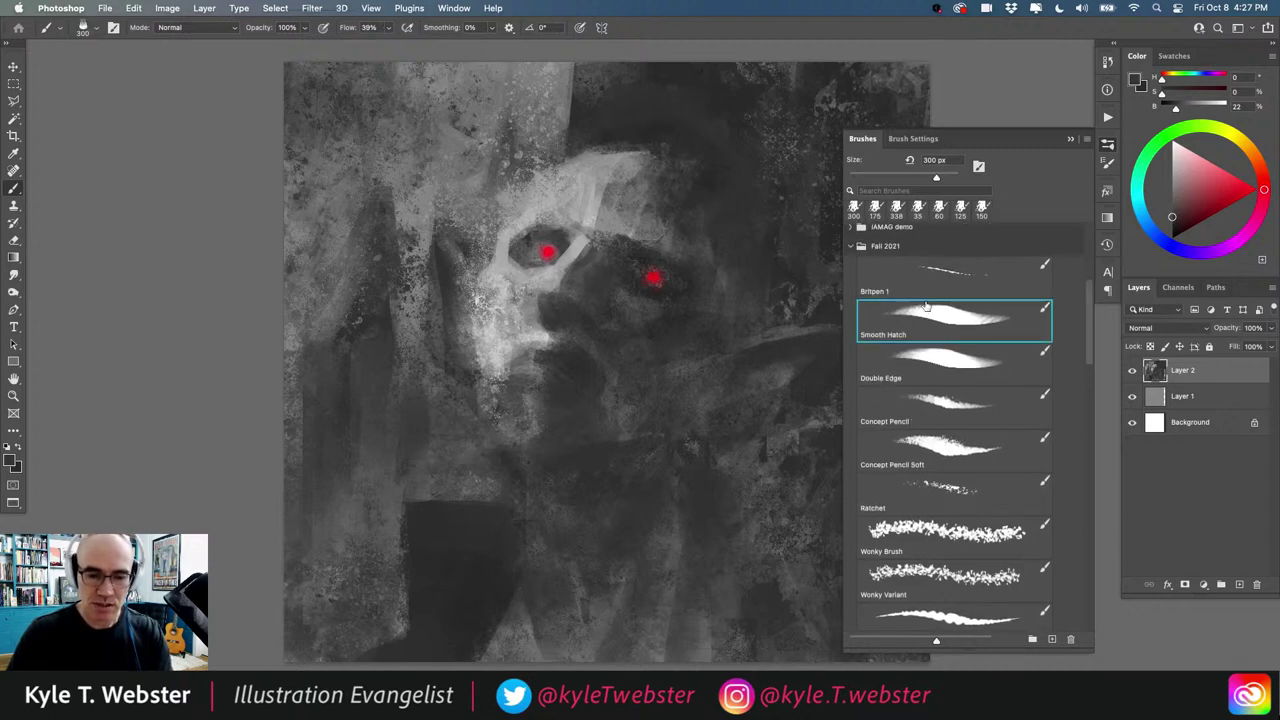
key(bracketleft)
key(bracketleft)
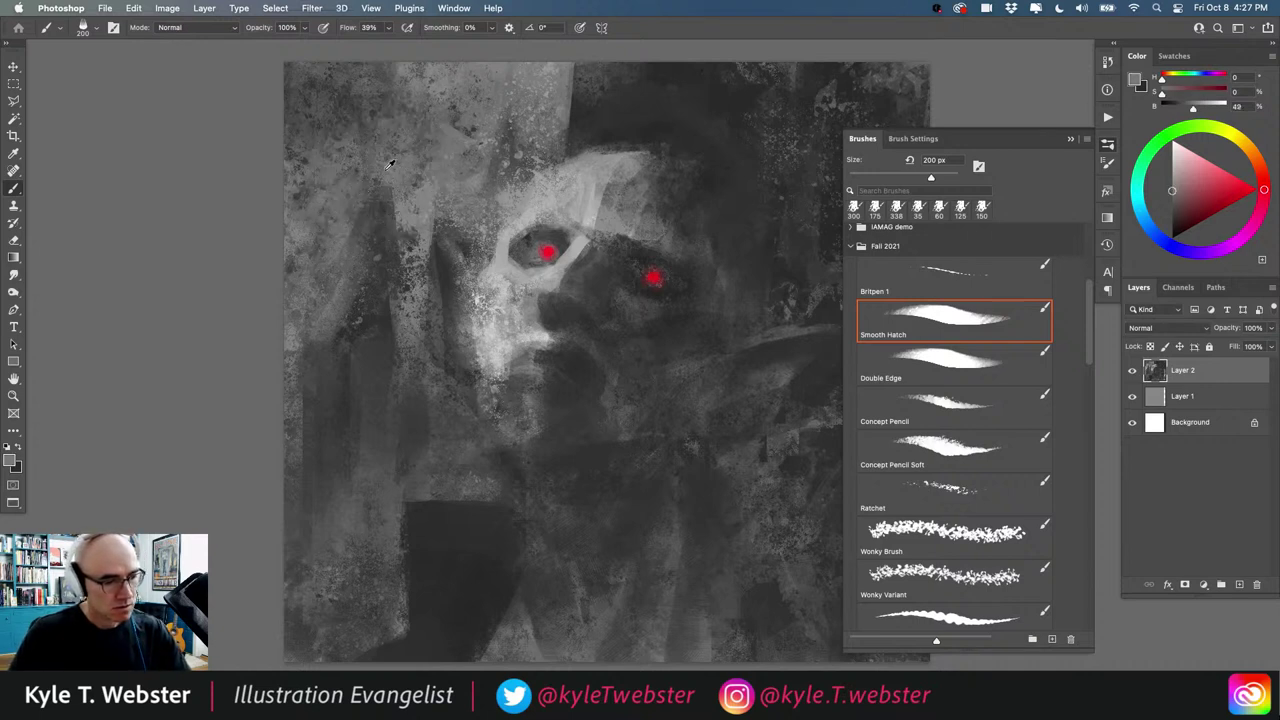
mouse_move(381, 182)
mouse_down()
mouse_move(313, 304)
mouse_move(395, 170)
mouse_move(313, 316)
mouse_move(402, 175)
mouse_move(322, 302)
mouse_up()
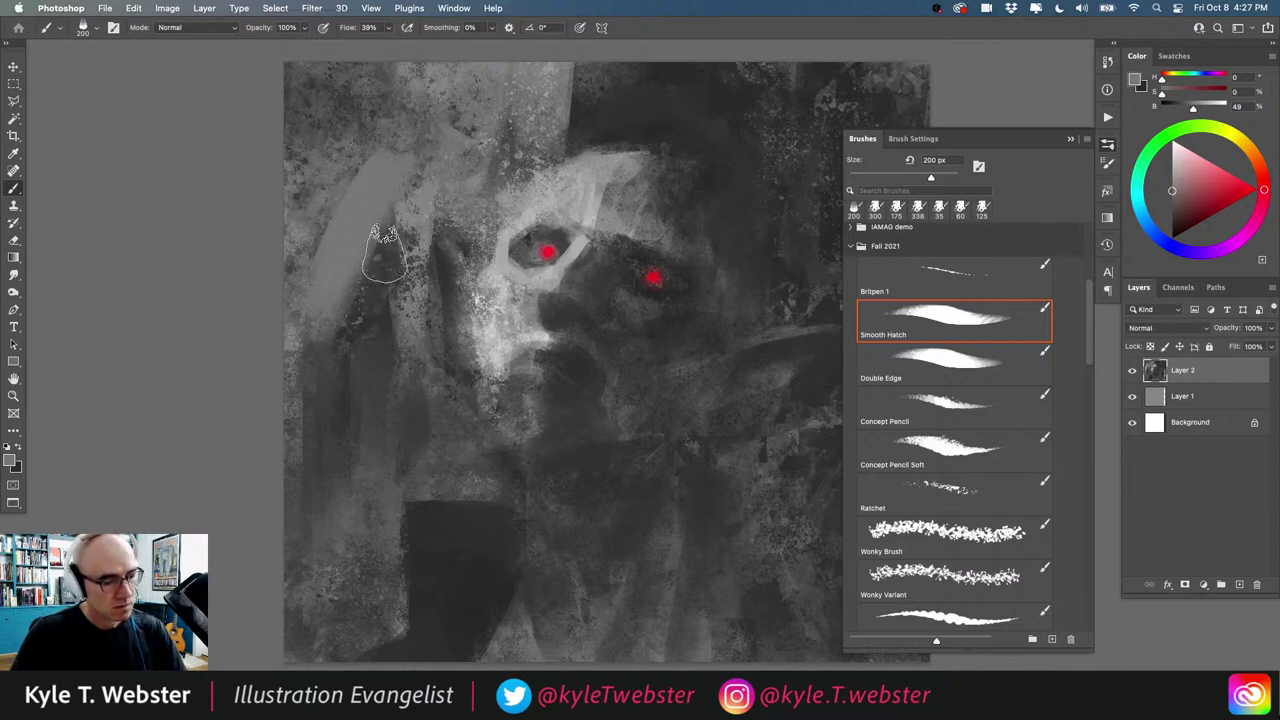
mouse_move(385, 254)
mouse_down()
mouse_move(401, 320)
mouse_move(370, 221)
mouse_up()
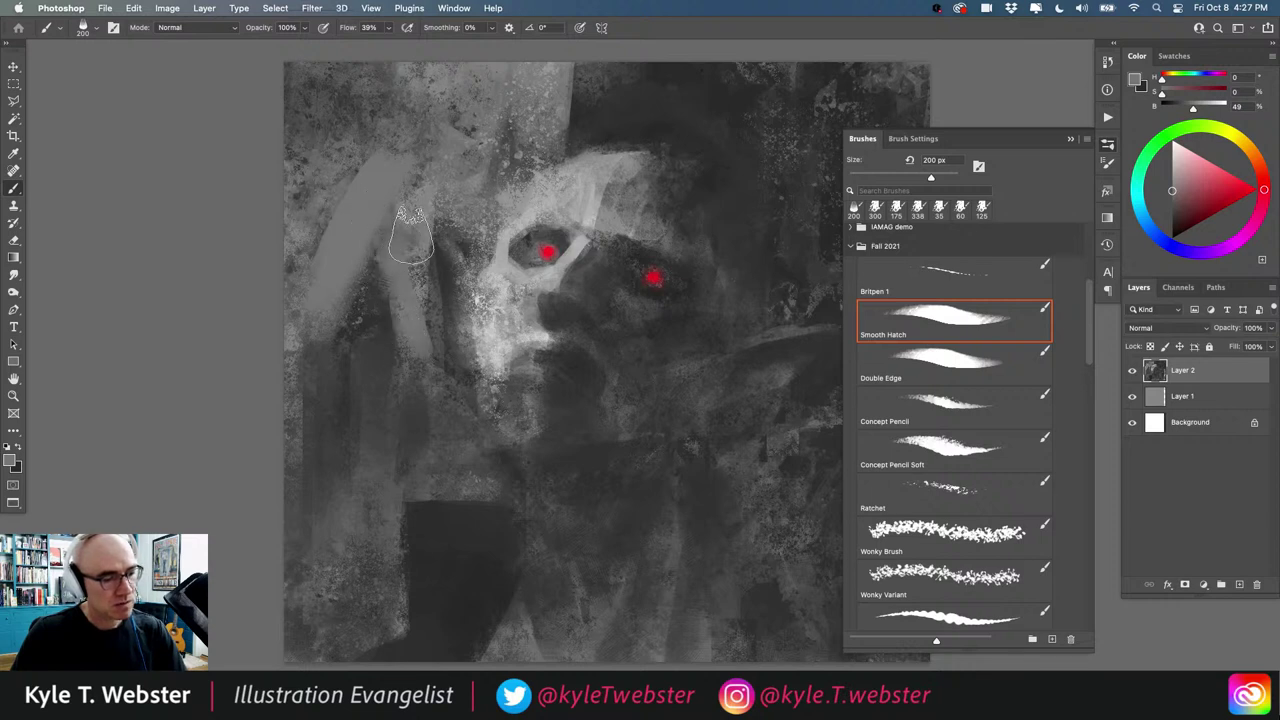
Step: Extend the two light background bands down towards the near shoulder with Smooth Hatch strokes in 49% grey
scroll(375, 336, down, 1)
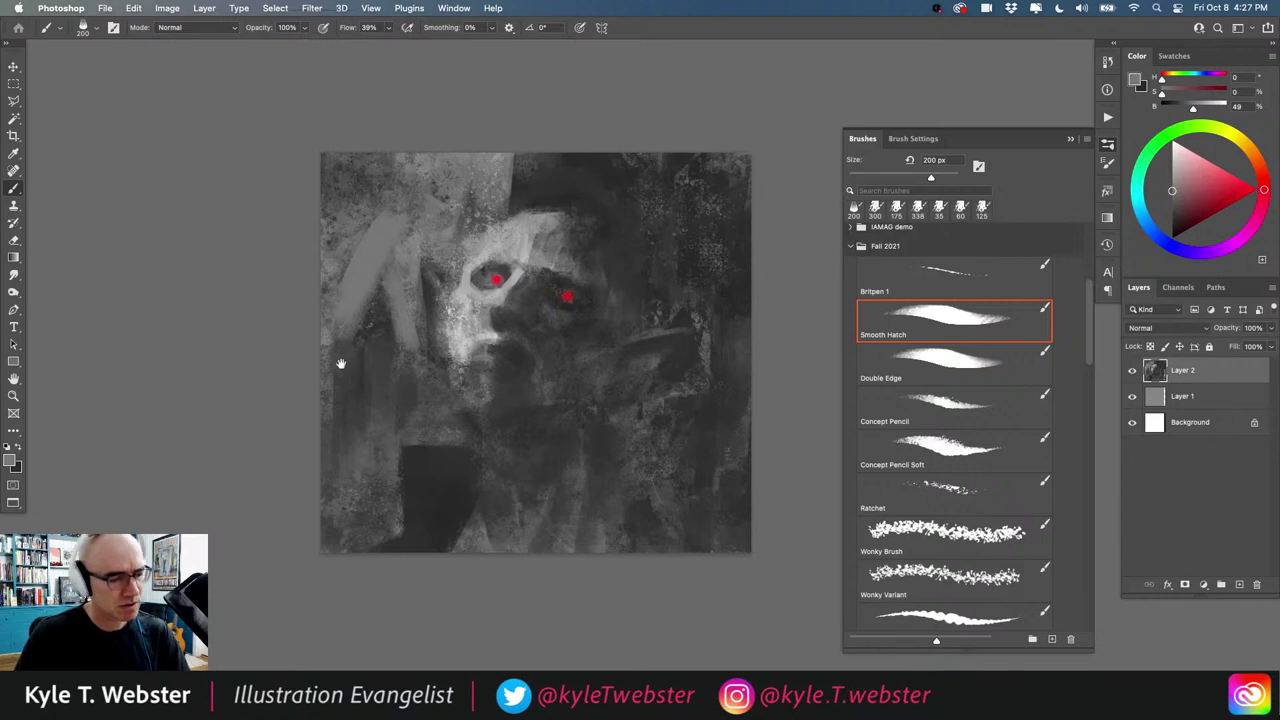
scroll(351, 385, up, 1)
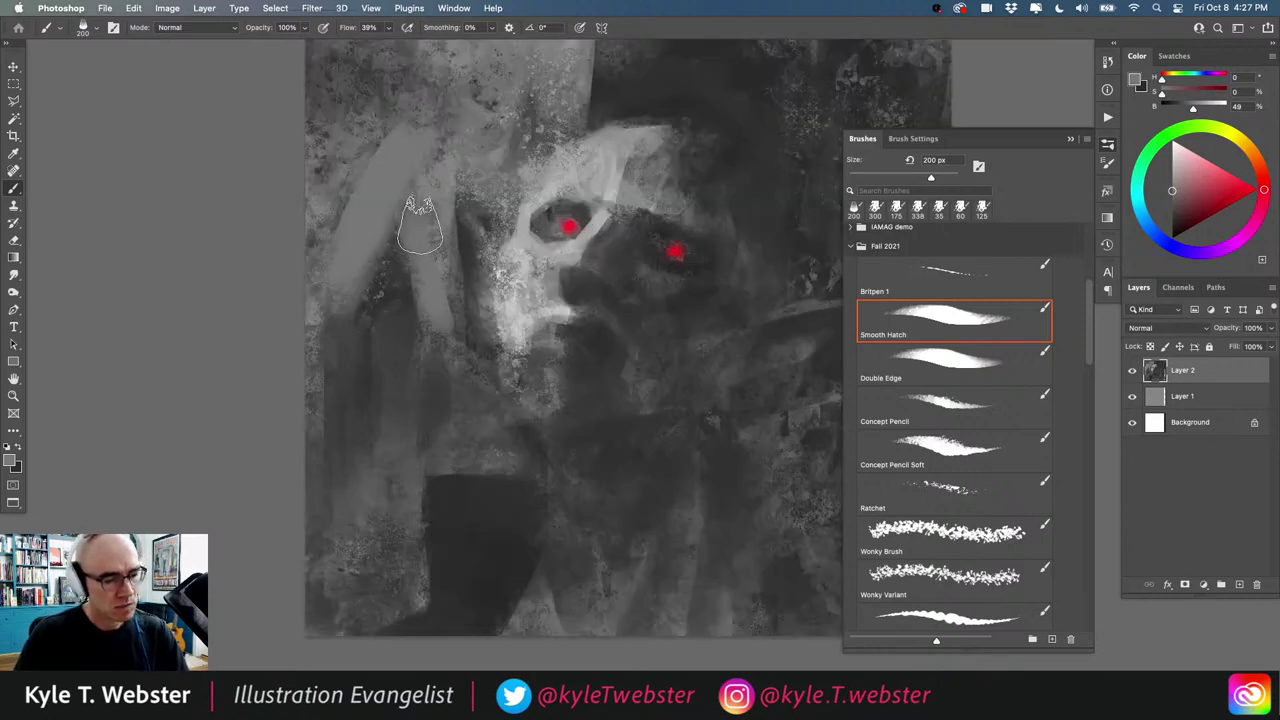
drag(420, 222, 423, 418)
drag(394, 195, 319, 432)
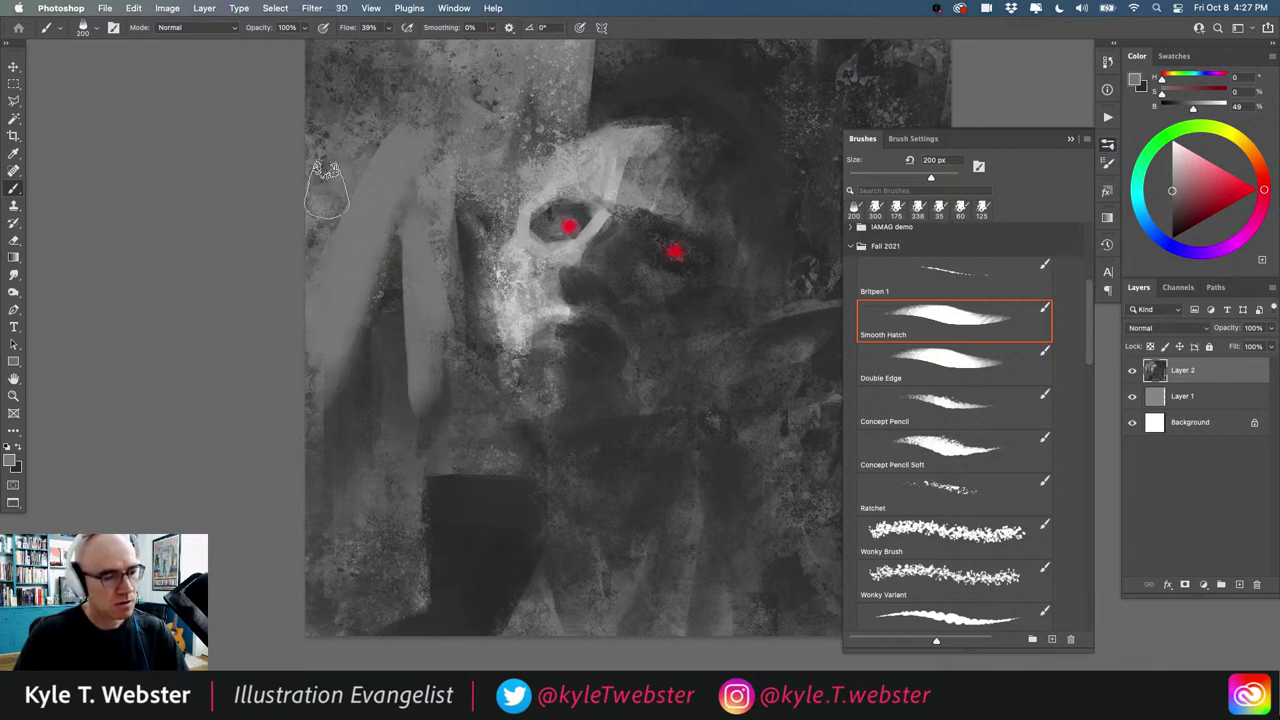
Step: Smooth the mottled upper background beside the head with 49% grey Smooth Hatch strokes at 200 px
alt+click(341, 320)
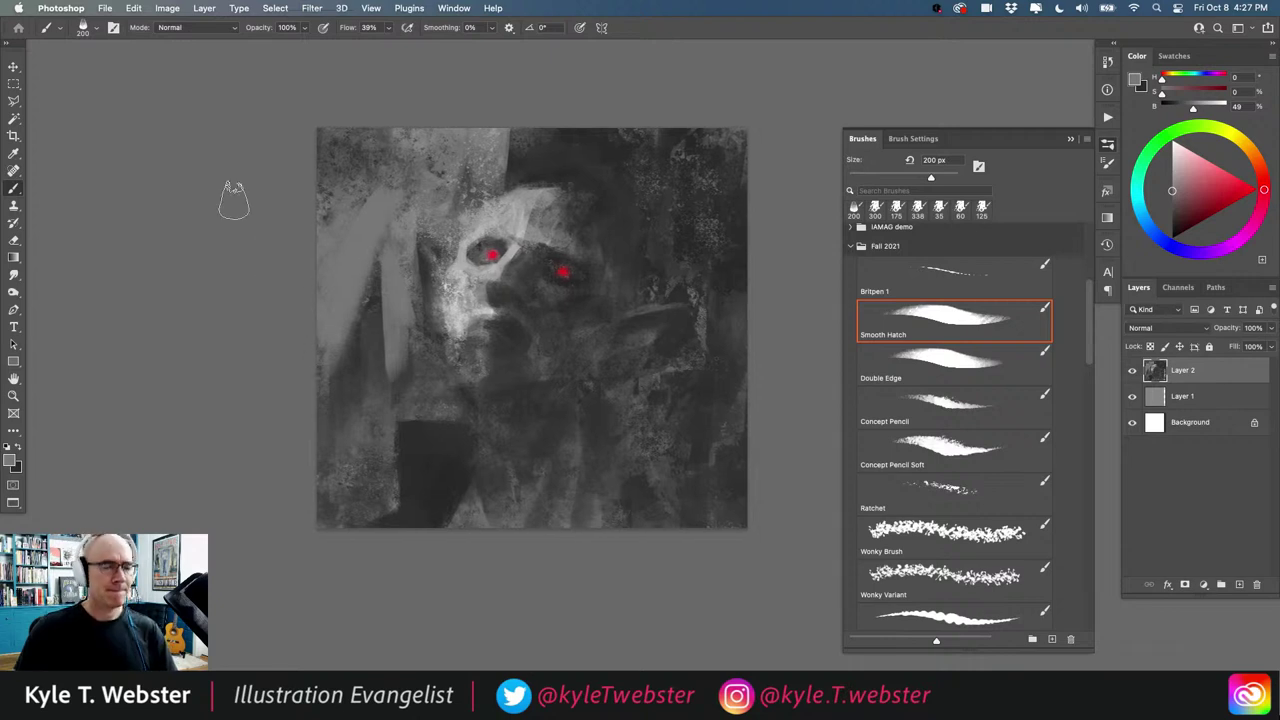
ctrl+click(372, 258)
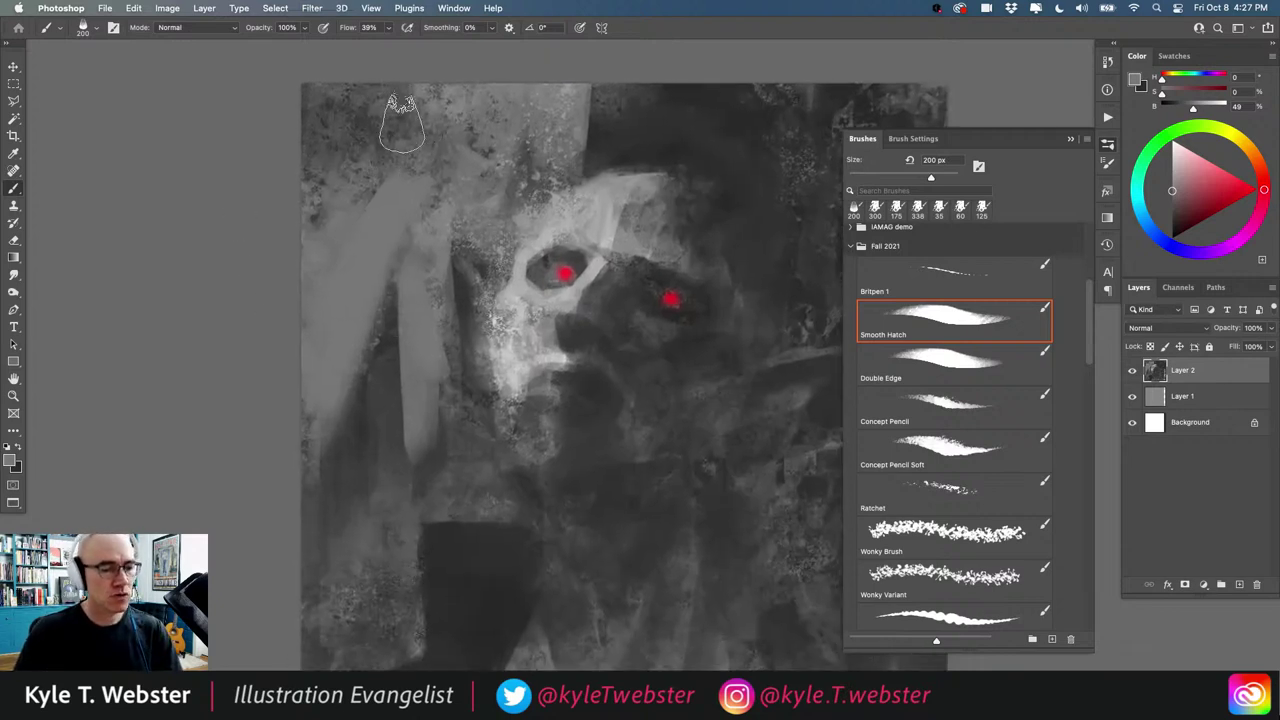
mouse_move(408, 112)
mouse_down()
mouse_move(396, 190)
mouse_move(322, 142)
mouse_move(309, 153)
mouse_move(313, 191)
mouse_move(300, 190)
mouse_move(401, 167)
mouse_move(405, 110)
mouse_move(446, 118)
mouse_up()
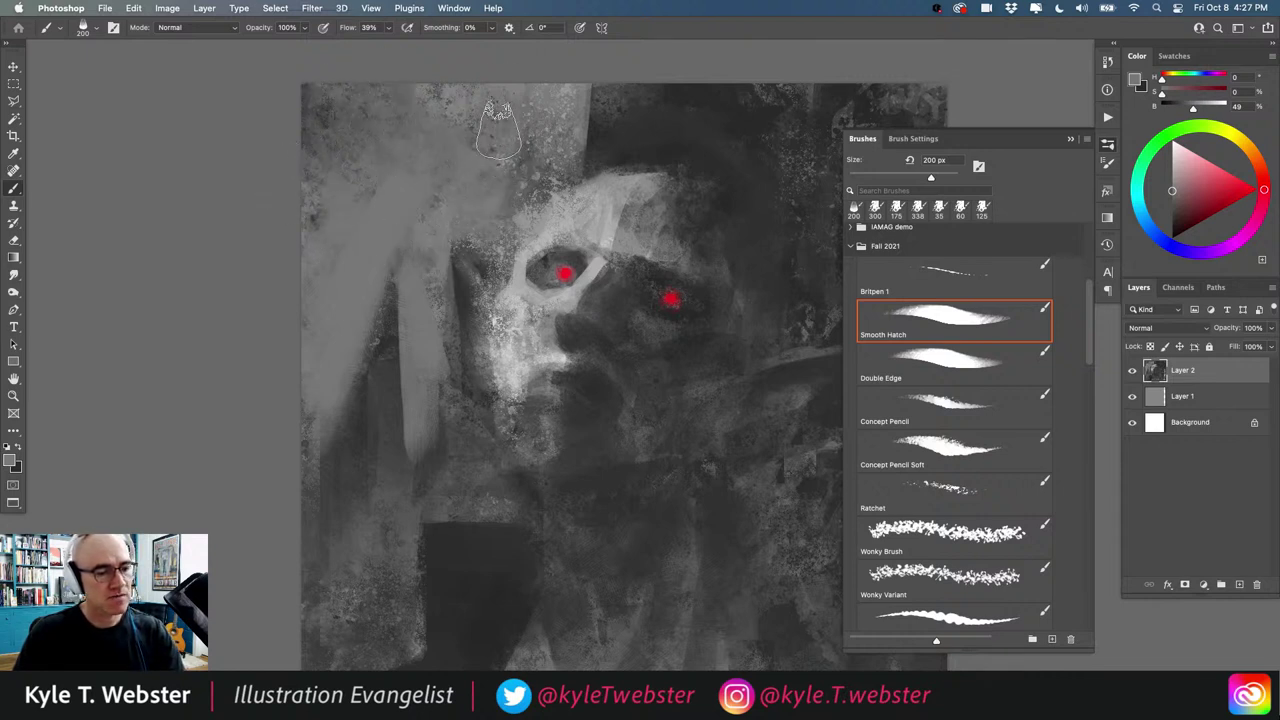
alt+click(417, 361)
alt+click(415, 361)
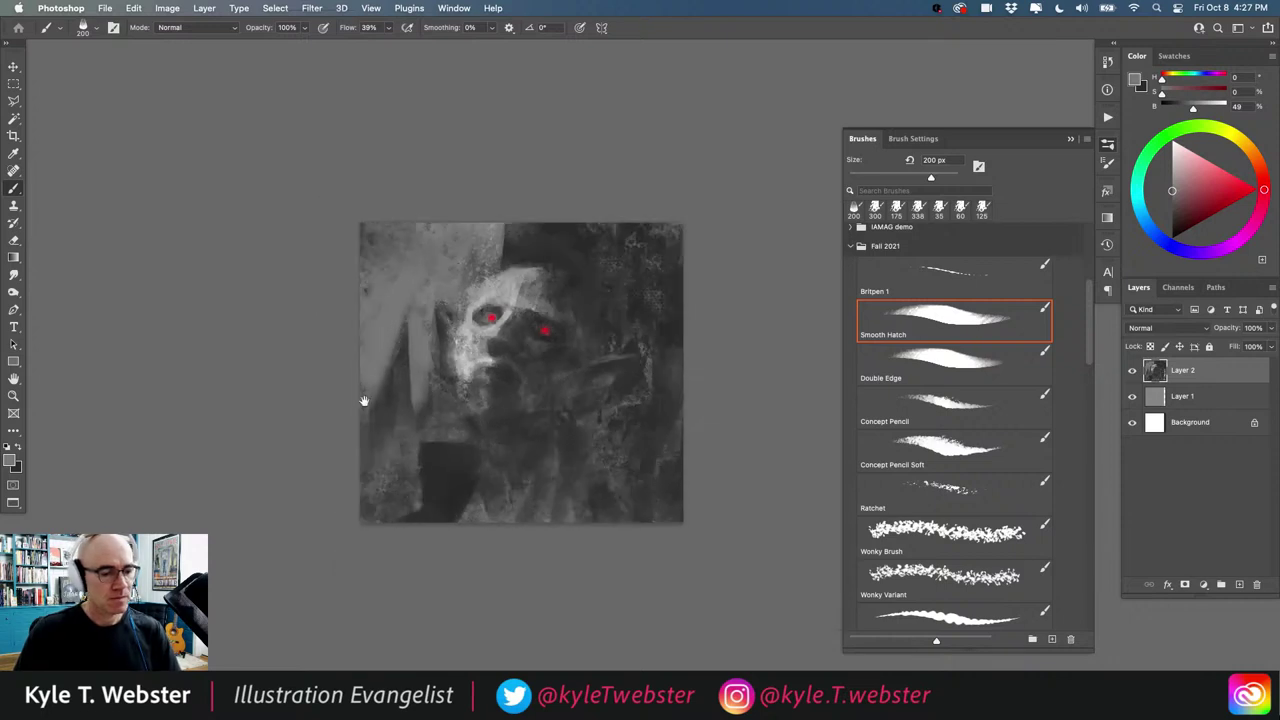
click(389, 433)
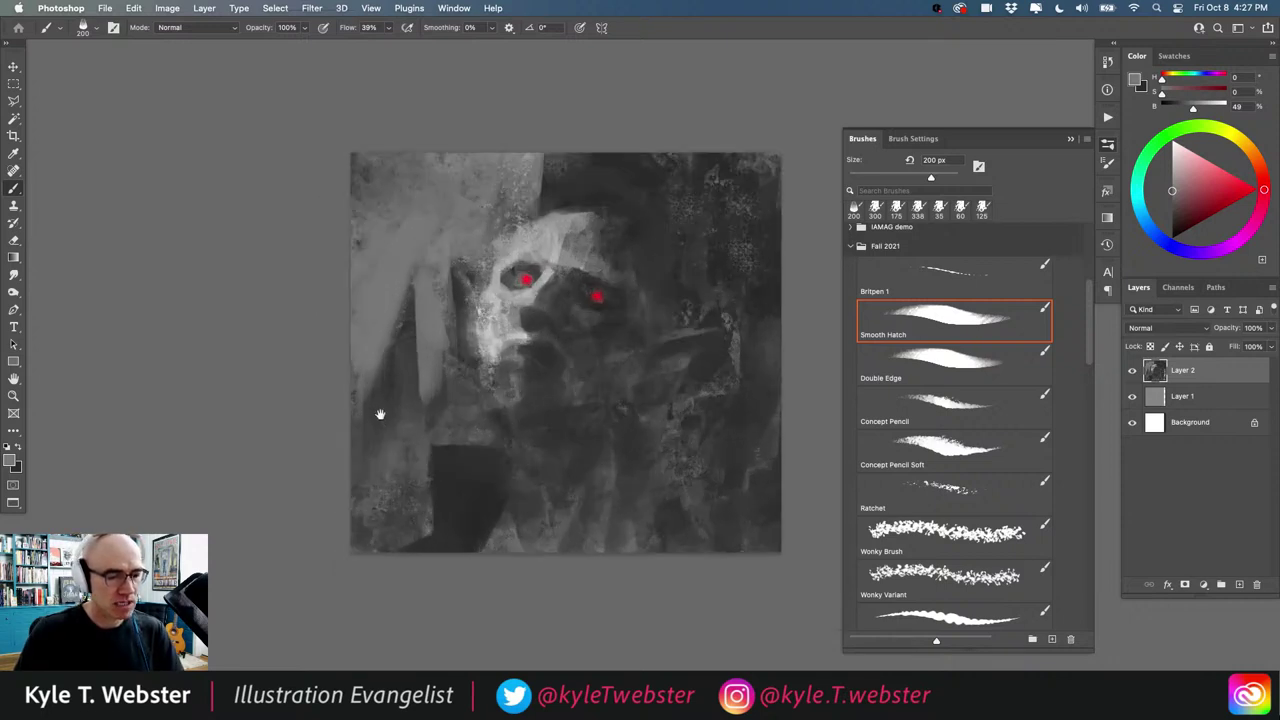
Step: Enlarge Smooth Hatch to 500 px and soften the hard light-dark background edge above the head in sampled 48% grey
click(553, 180)
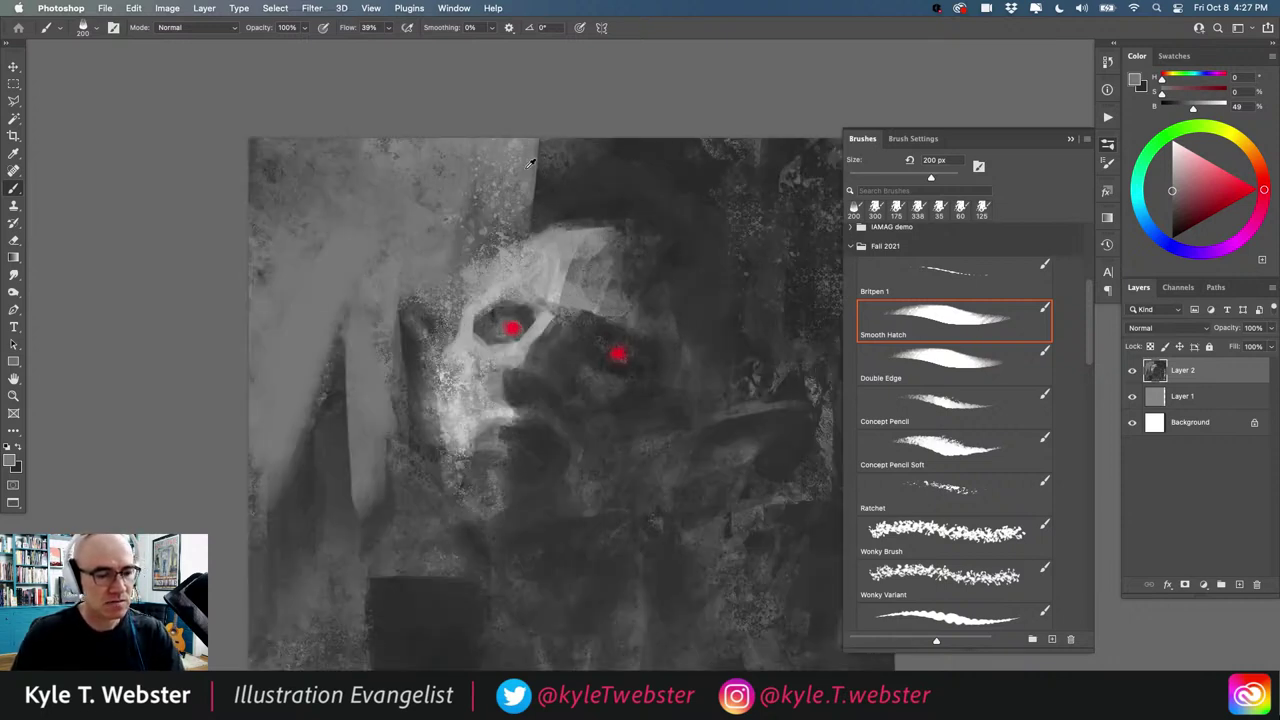
key(bracketright)
key(bracketright)
key(bracketright)
key(bracketright)
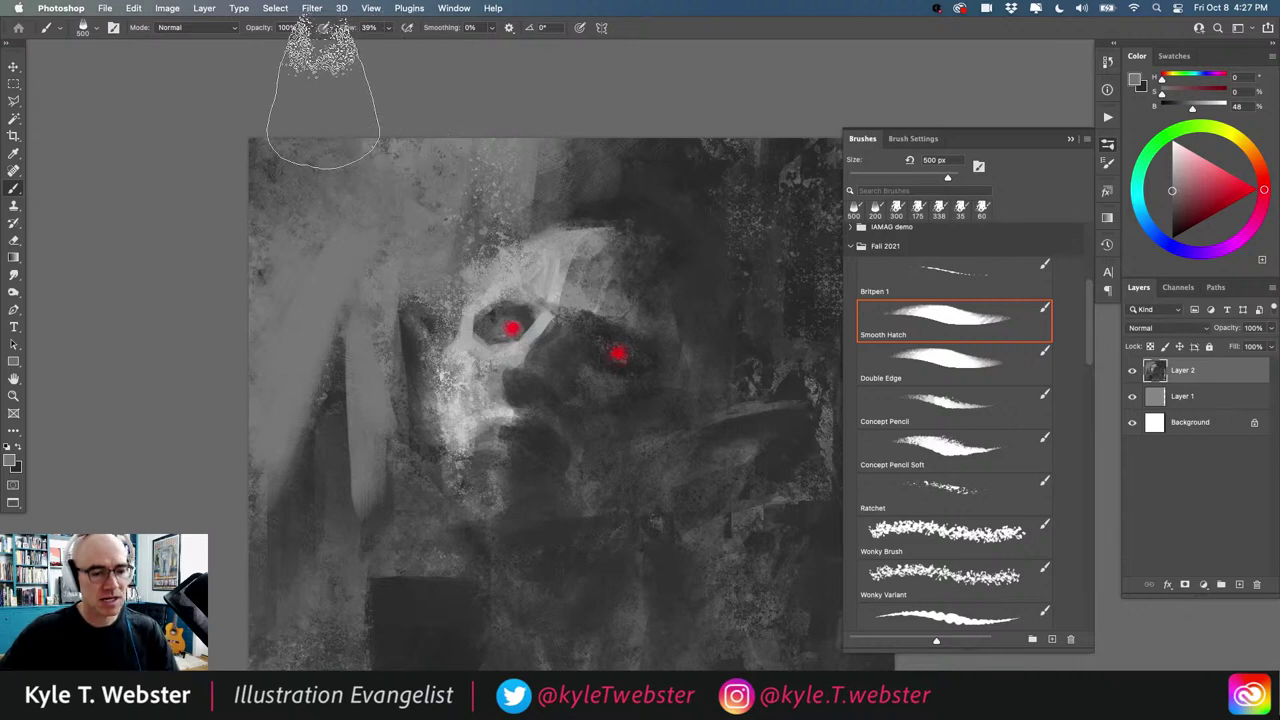
key(super+minus)
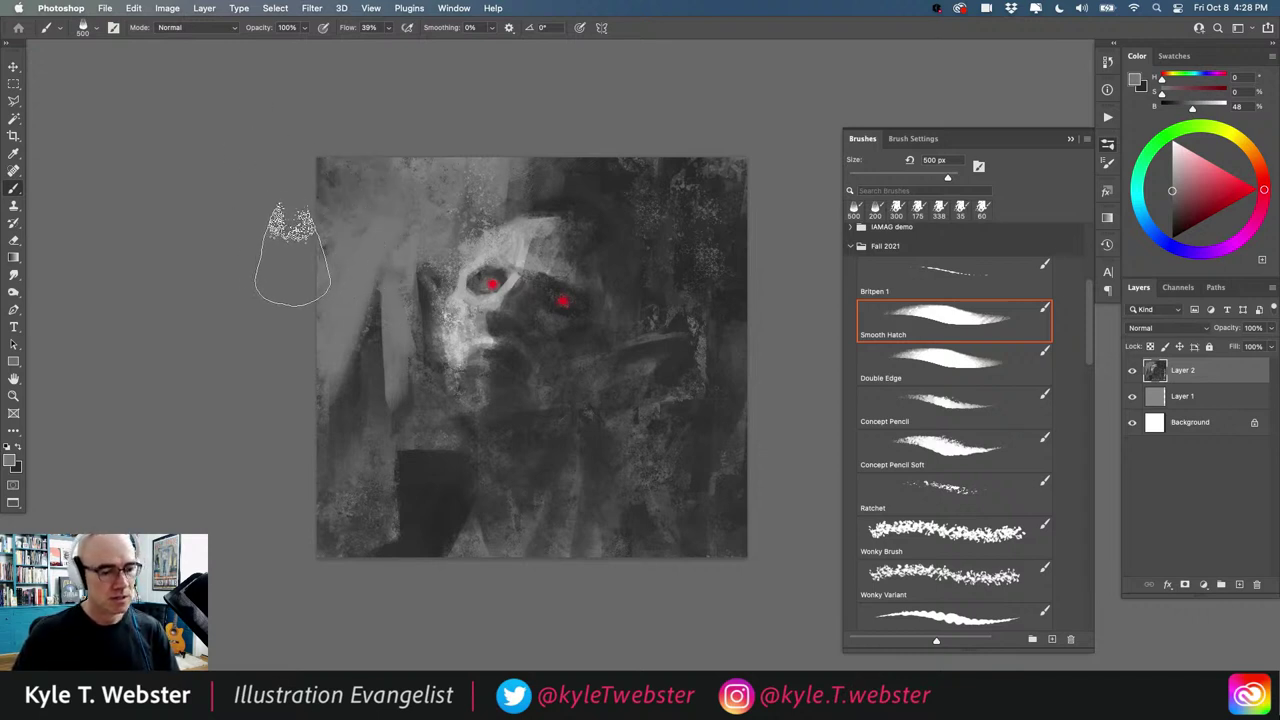
Step: Outline a polygonal lasso selection of the background beside the face, following the pointed ear and jaw down to the neck
scroll(415, 347, up, 3)
drag(403, 357, 407, 387)
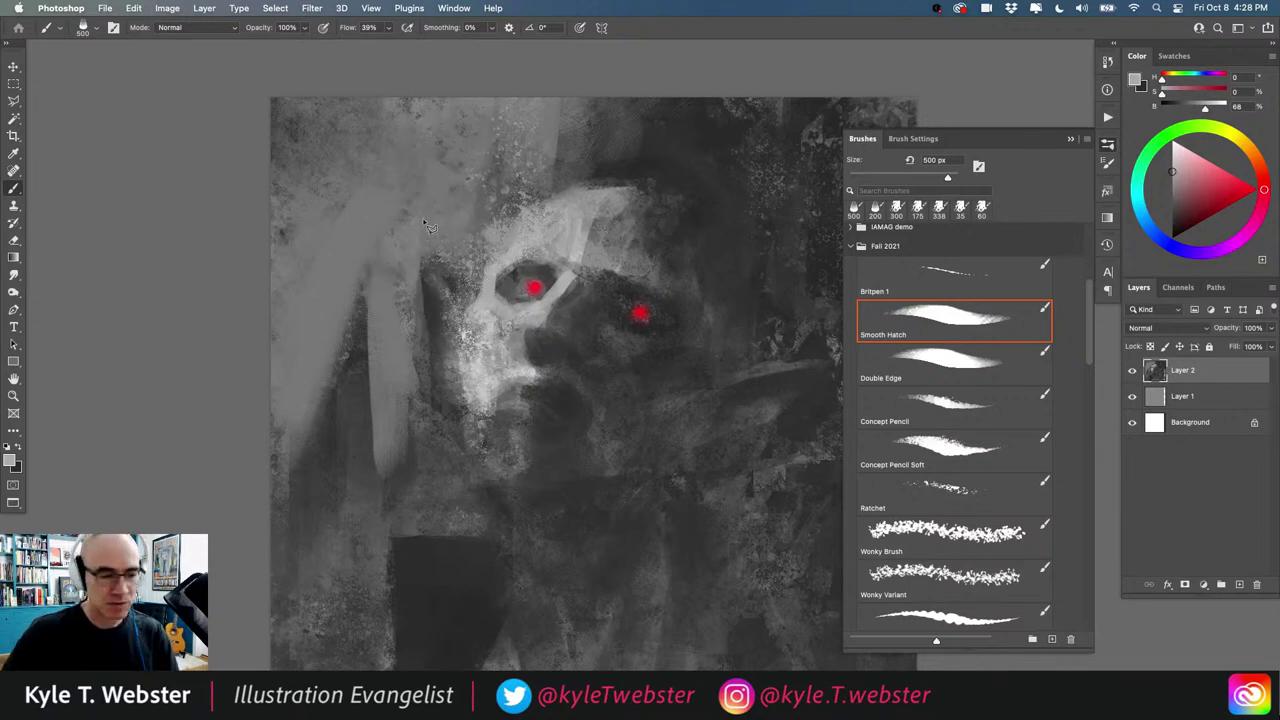
key(l)
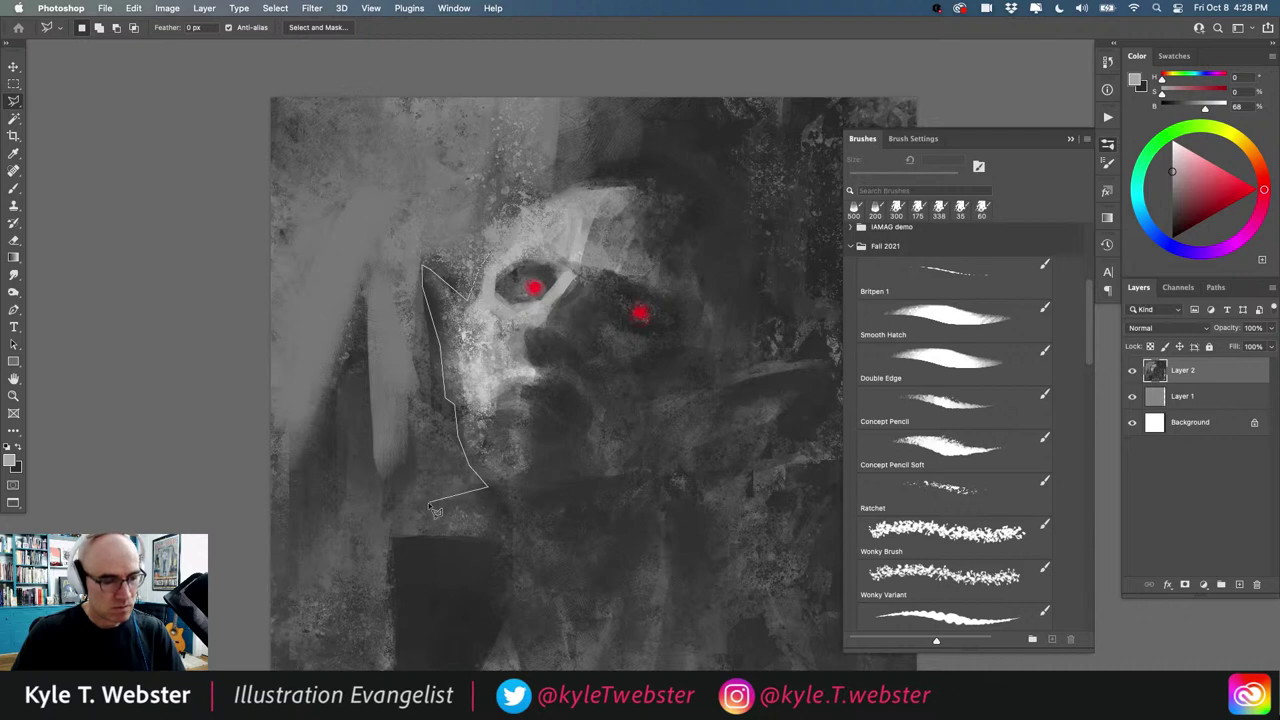
click(297, 405)
click(380, 195)
click(460, 173)
double_click(490, 187)
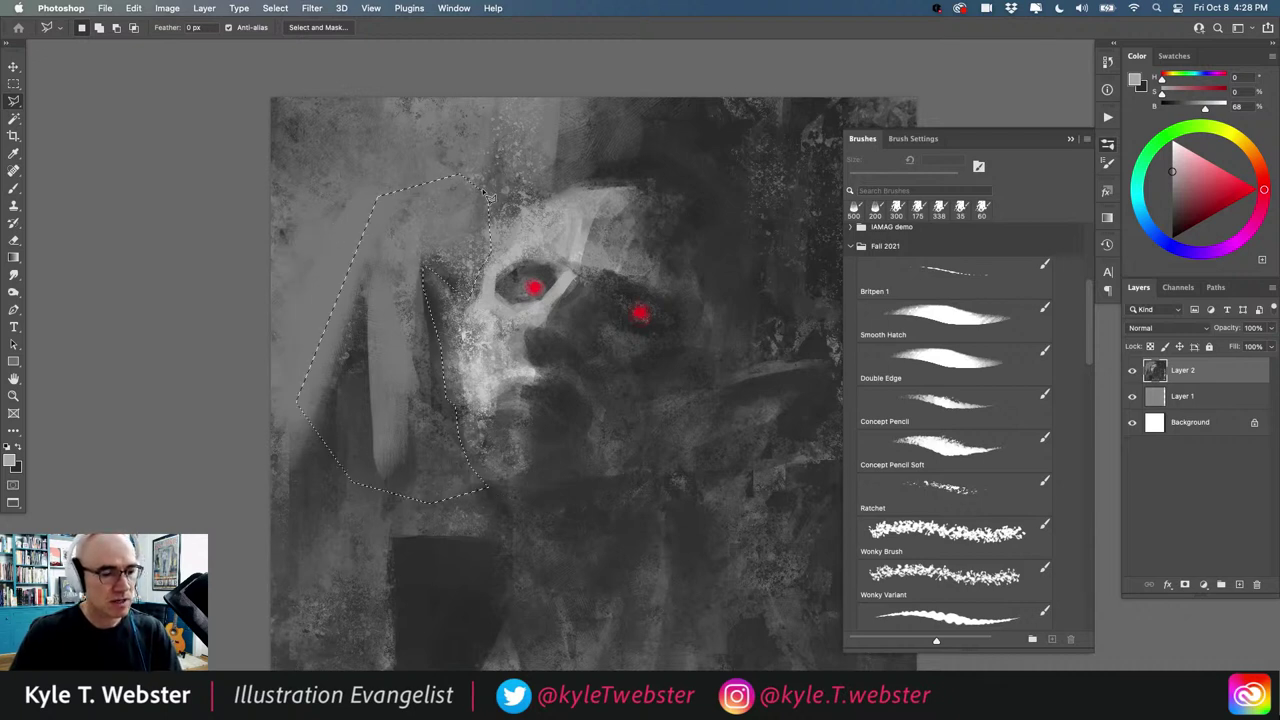
Step: Paint sampled 50% grey texture inside the selection along the ear and jaw edge with the Ratchet brush at 500 px
key(b)
alt+click(517, 193)
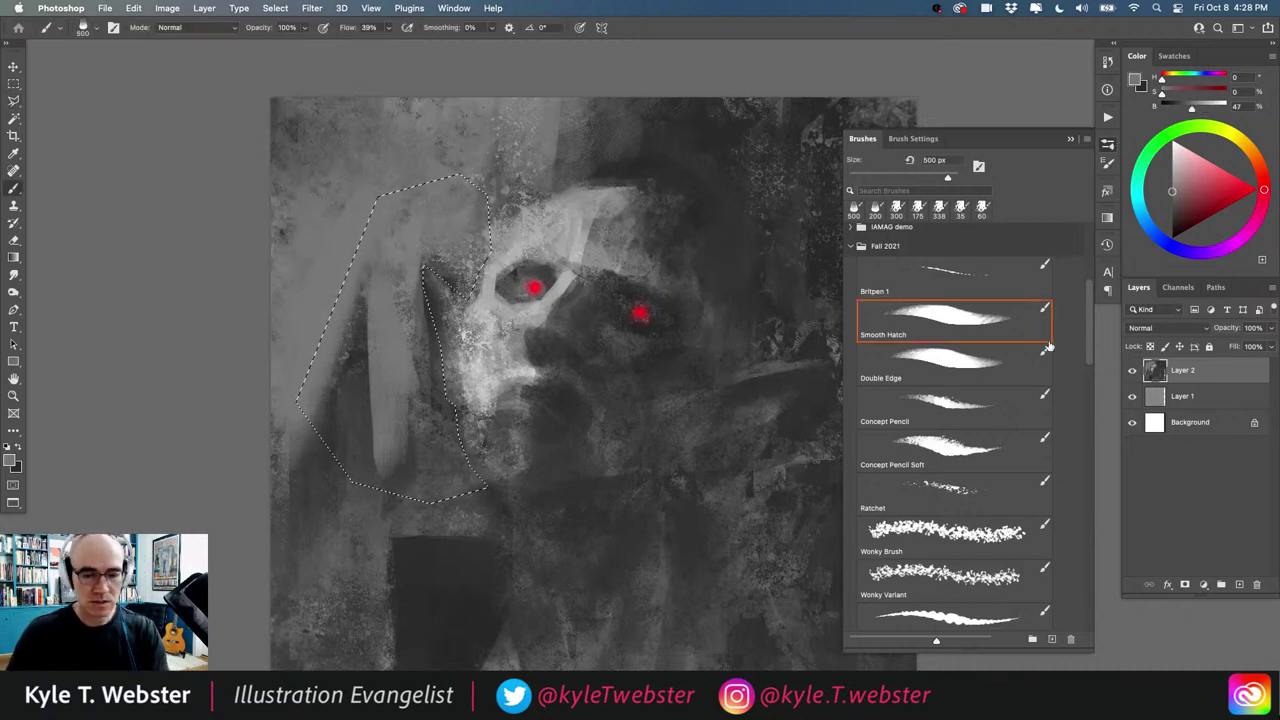
click(945, 490)
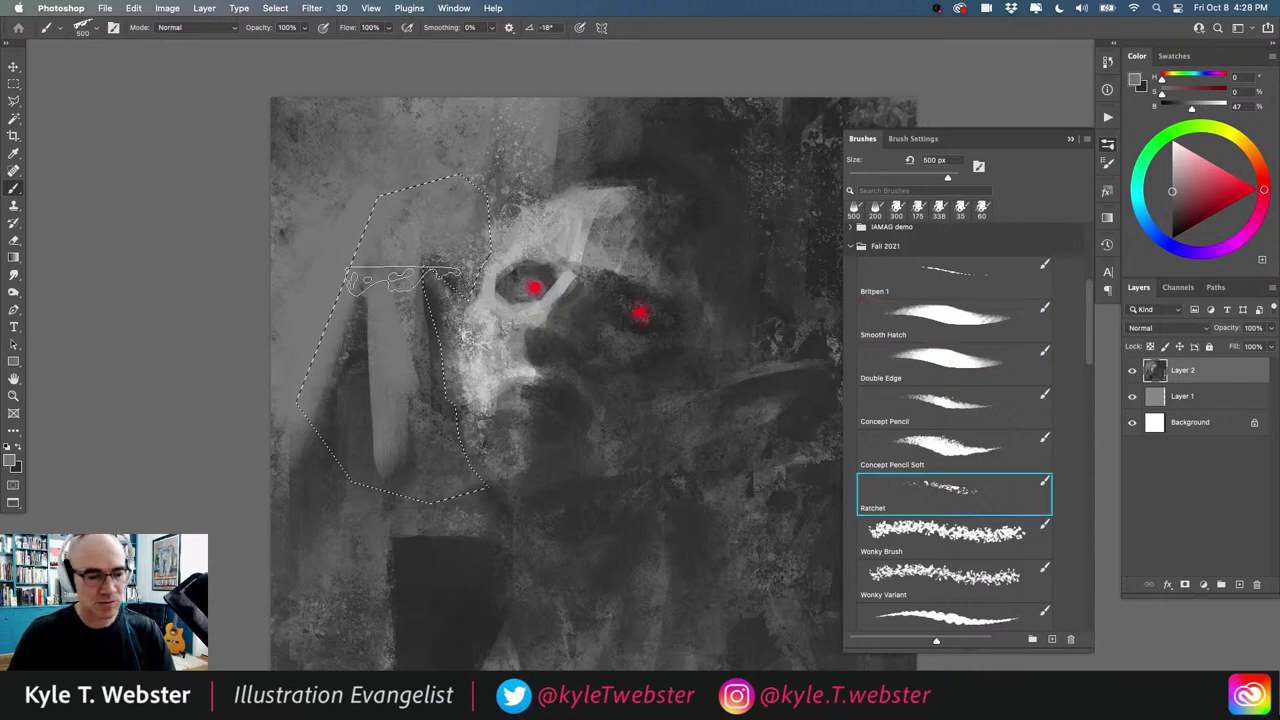
alt+click(449, 234)
mouse_move(442, 236)
mouse_down()
mouse_move(430, 245)
mouse_move(442, 280)
mouse_move(385, 213)
mouse_move(432, 292)
mouse_move(464, 445)
mouse_up()
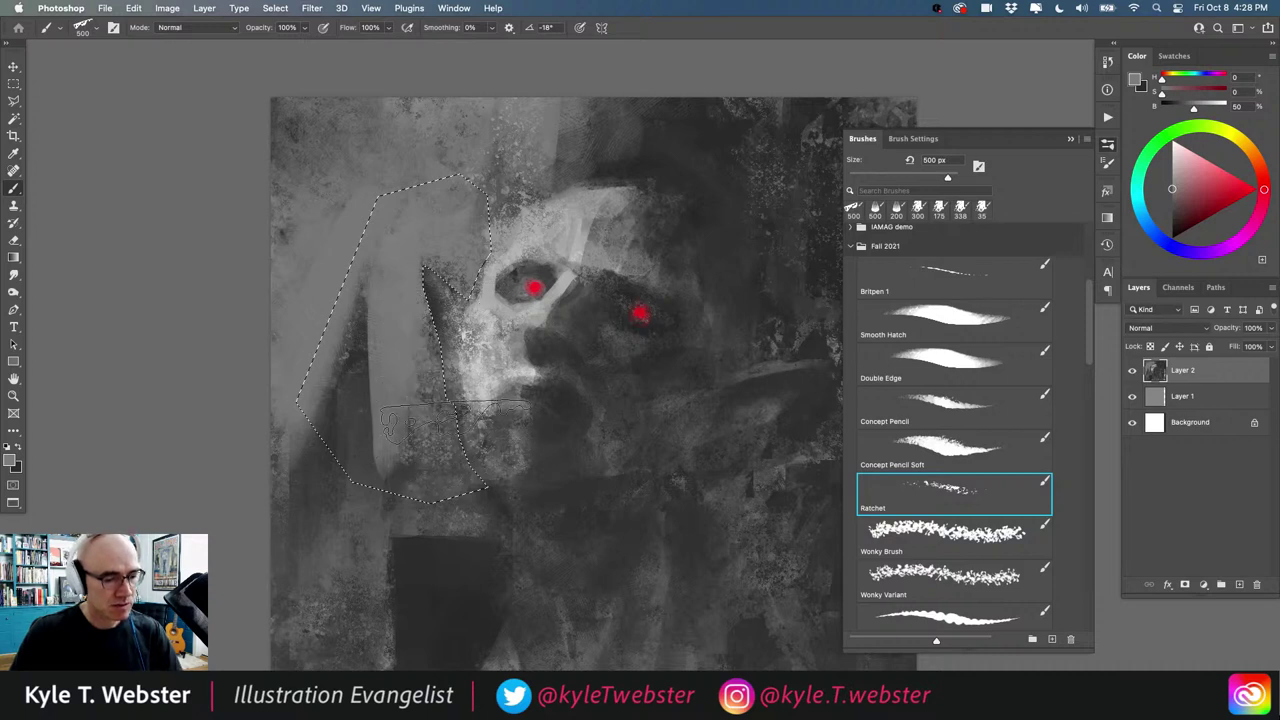
Step: Bring back the cleared lasso selection beside the face and invert it
key(super+d)
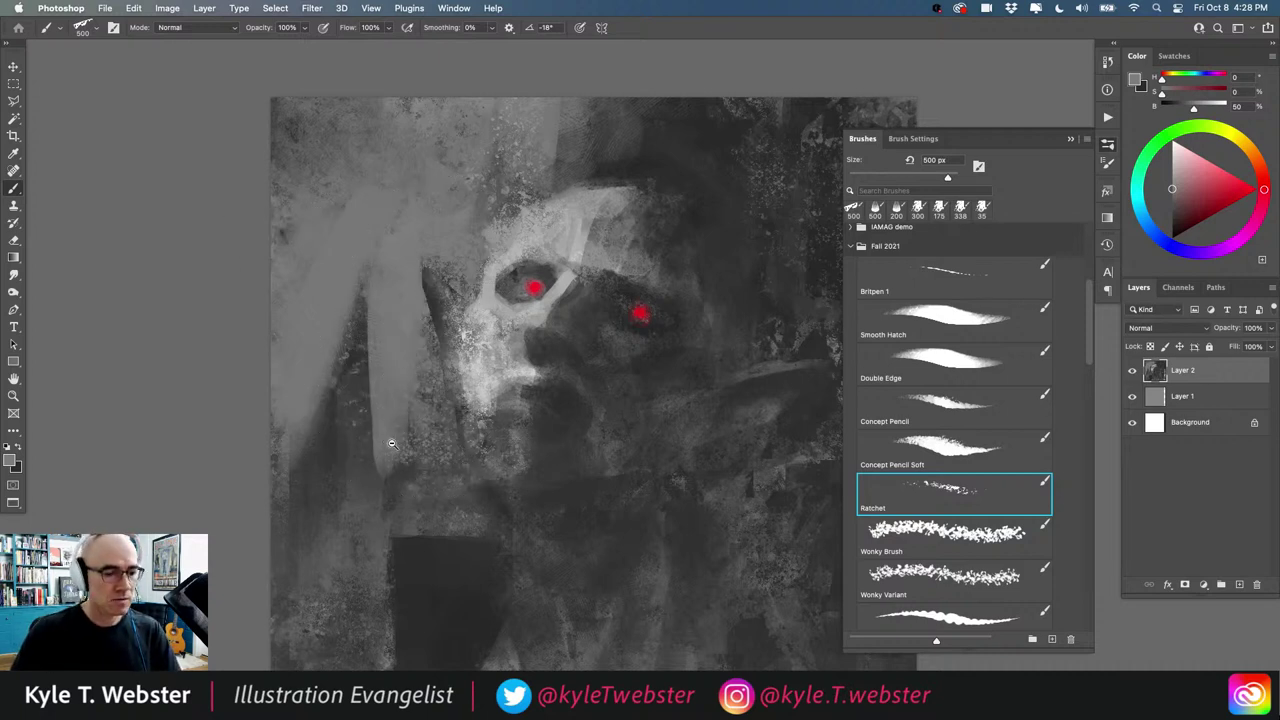
alt+click(389, 443)
super+click(431, 399)
super+click(431, 399)
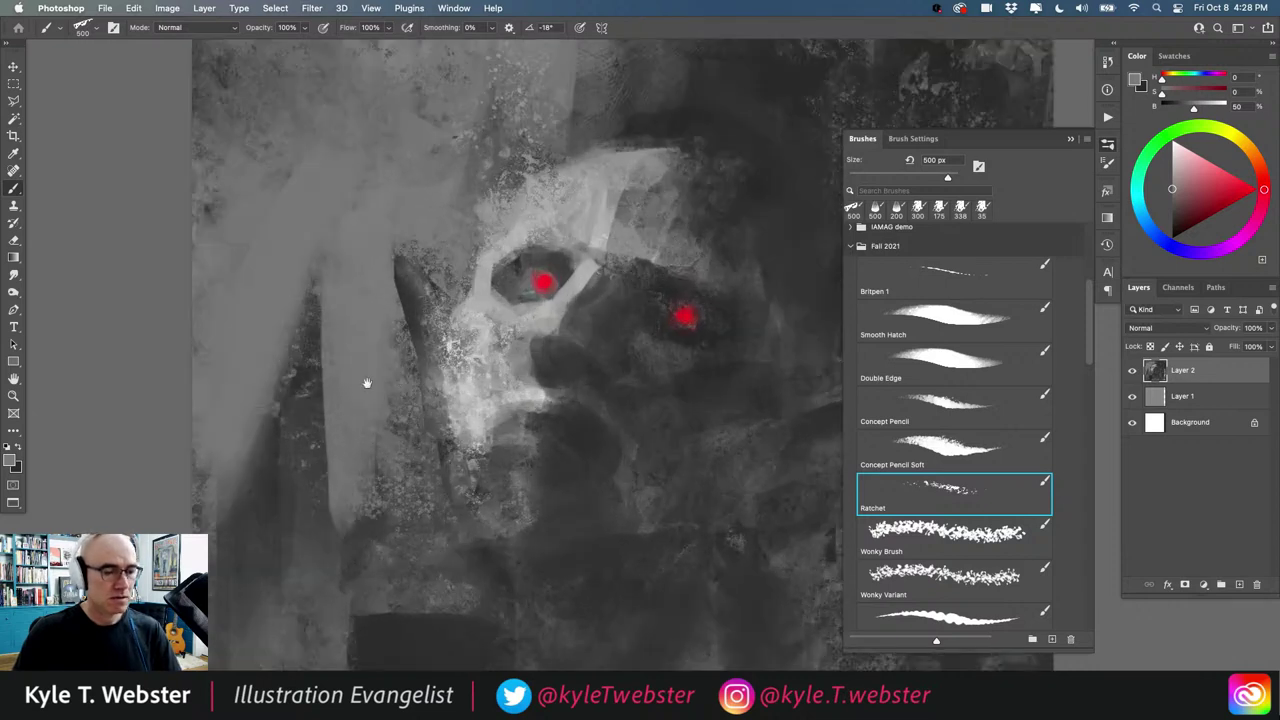
drag(366, 383, 365, 447)
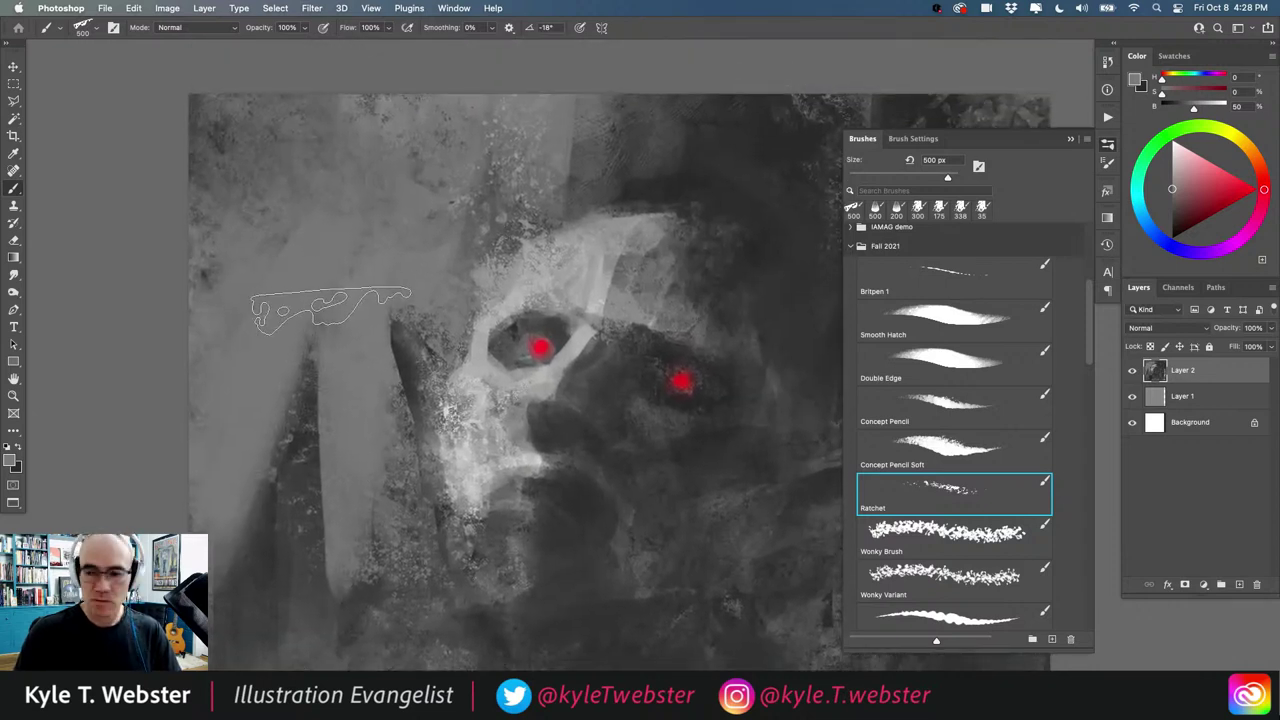
key(super+z)
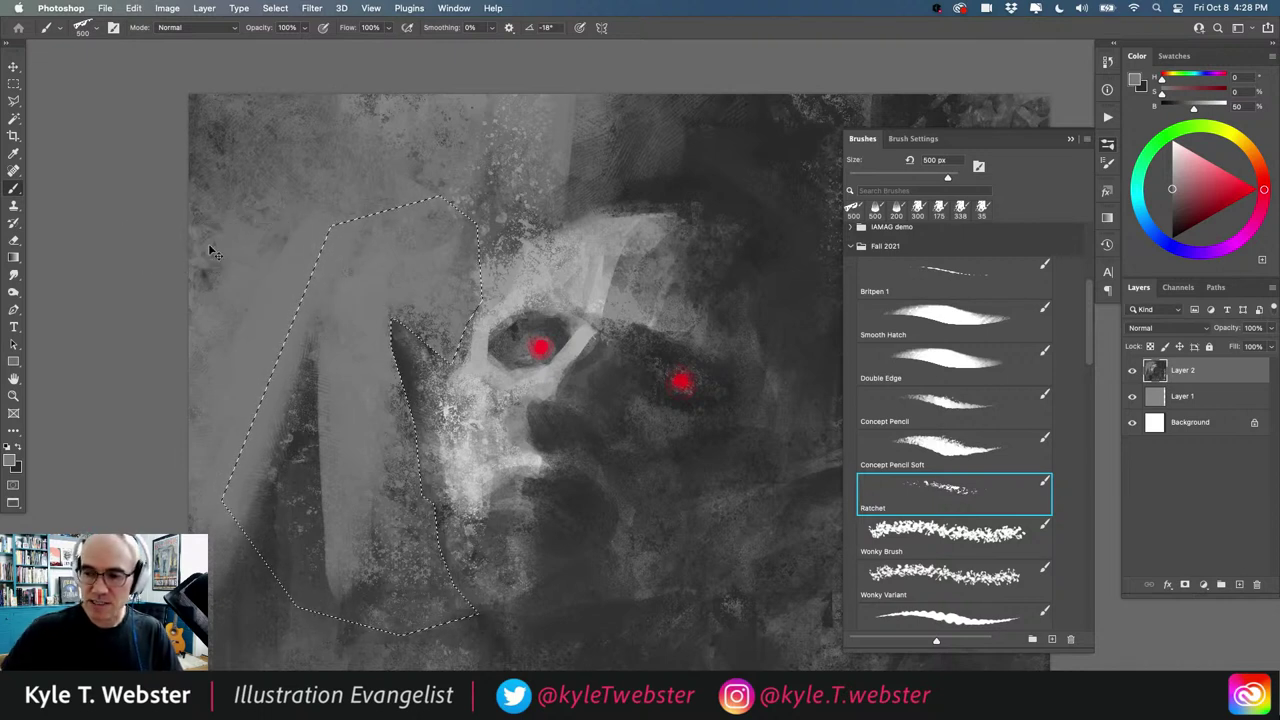
key(shift+super+i)
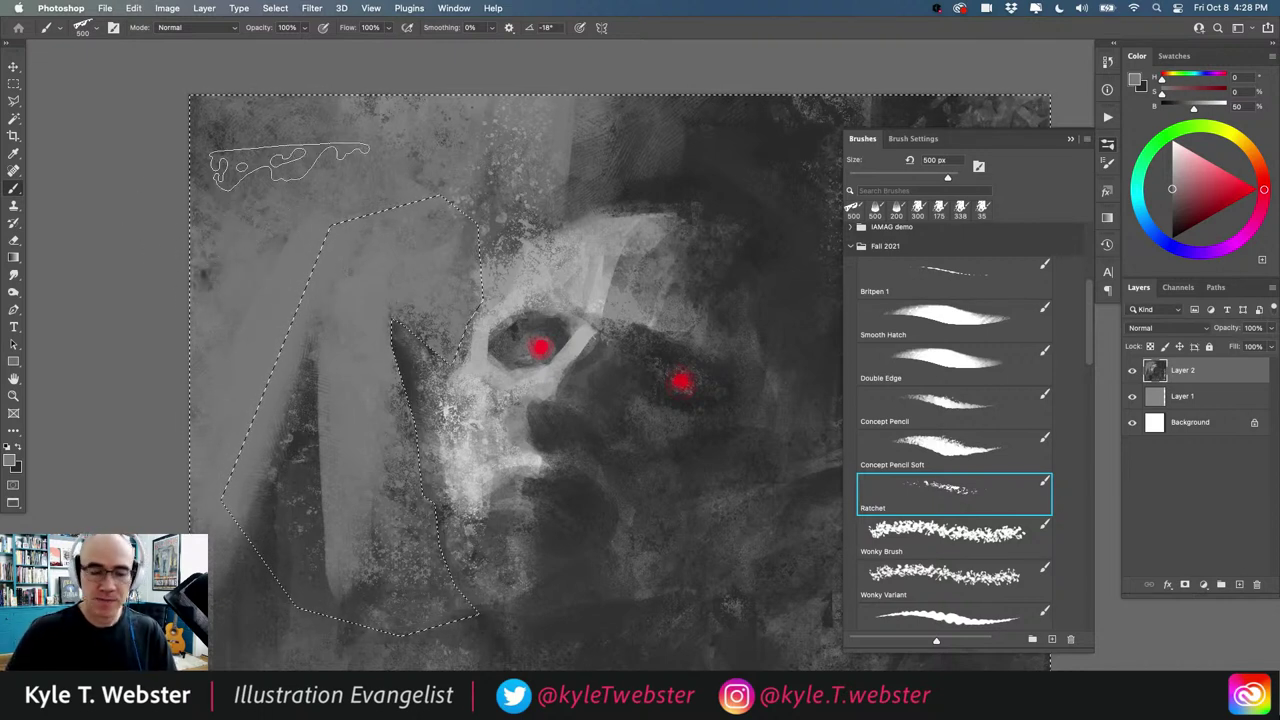
Step: Paint sampled 70% grey texture onto the pointed ear inside the inverted selection with the Ratchet brush at 500 px, and clear the selection
alt+click(602, 286)
mouse_move(396, 354)
mouse_down()
mouse_move(402, 322)
mouse_move(410, 343)
mouse_move(390, 313)
mouse_up()
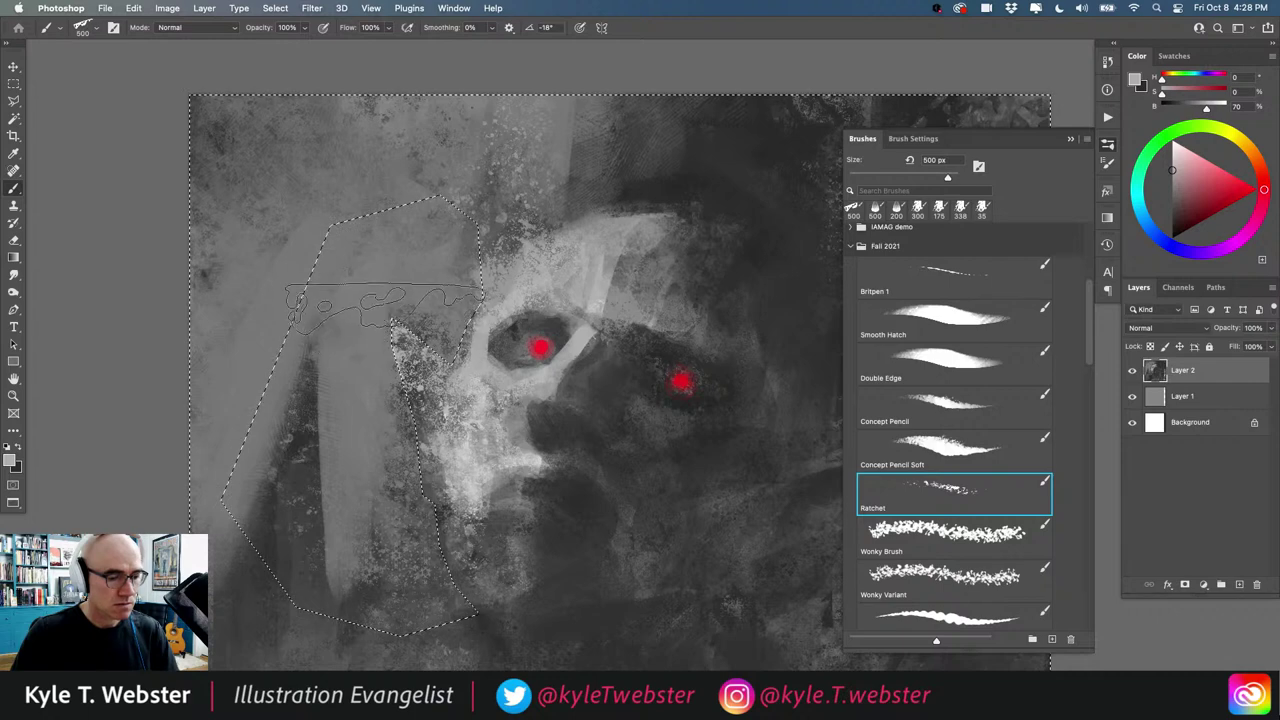
key(super+d)
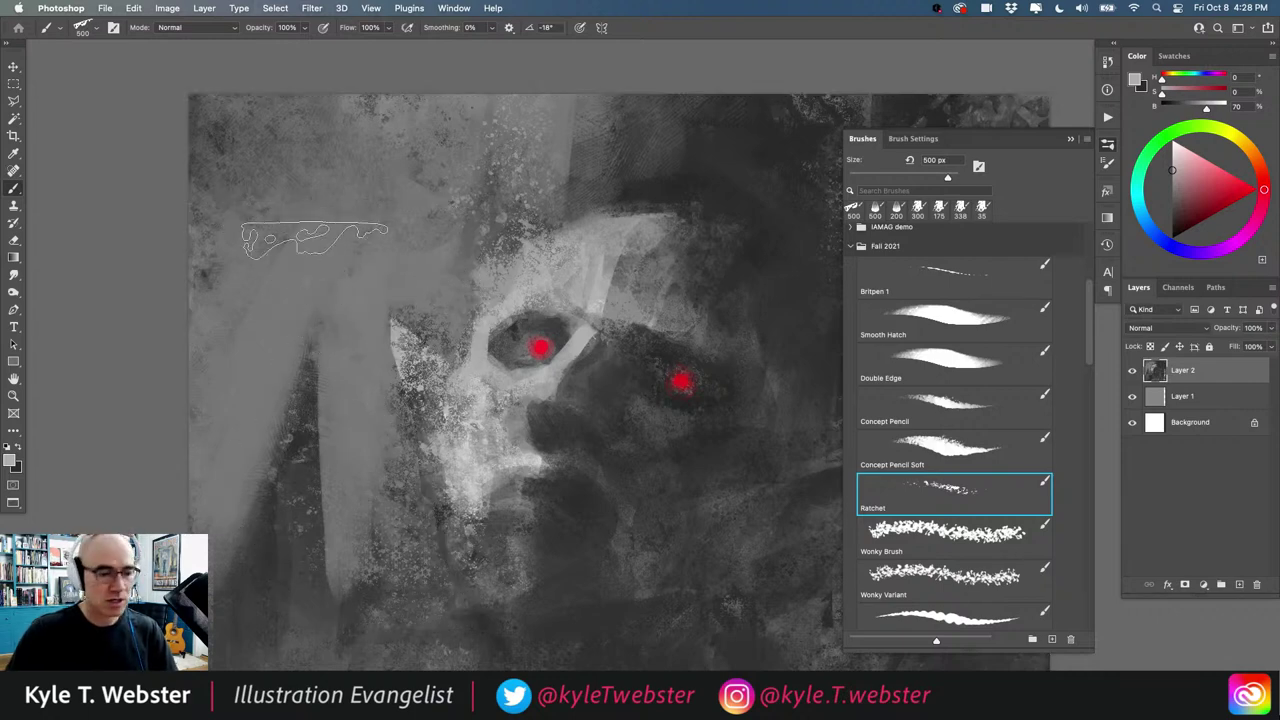
alt+click(366, 443)
alt+click(367, 440)
drag(345, 456, 357, 440)
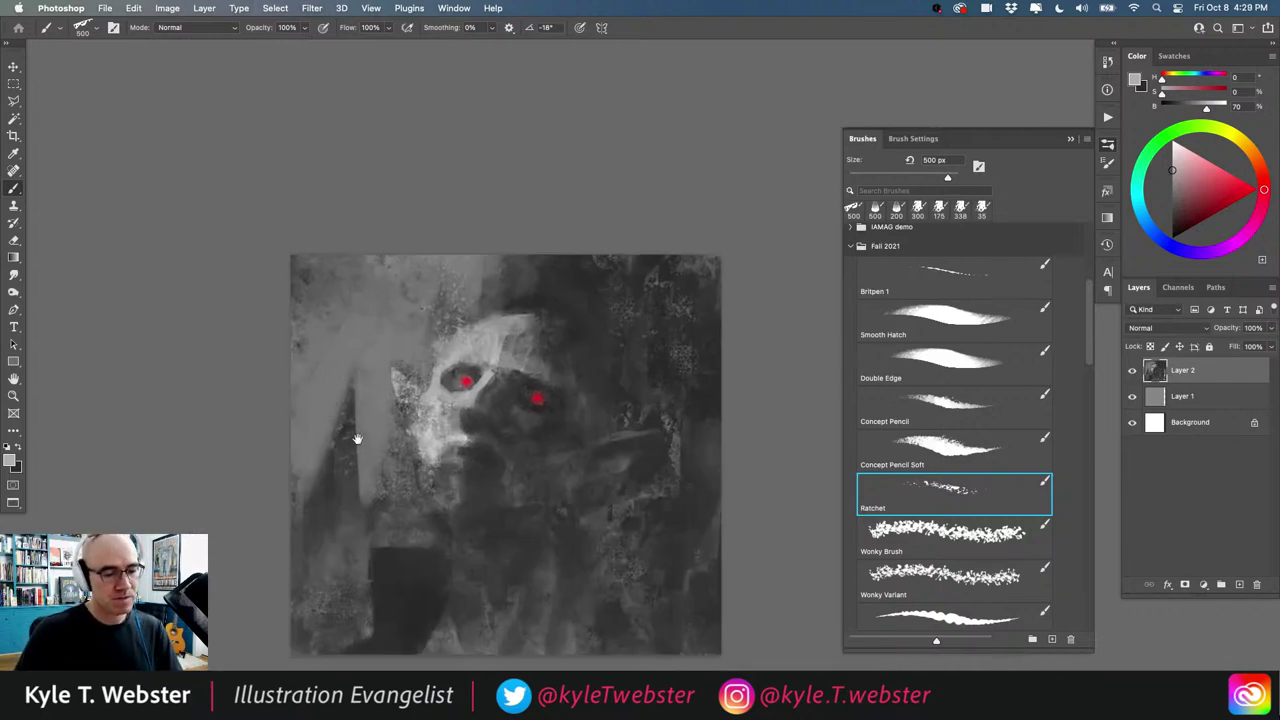
Step: Lasso the ear's inner hollow, darken it in sampled 20% grey with the Double Edge brush at 150 px, and deselect
scroll(373, 469, up, 2)
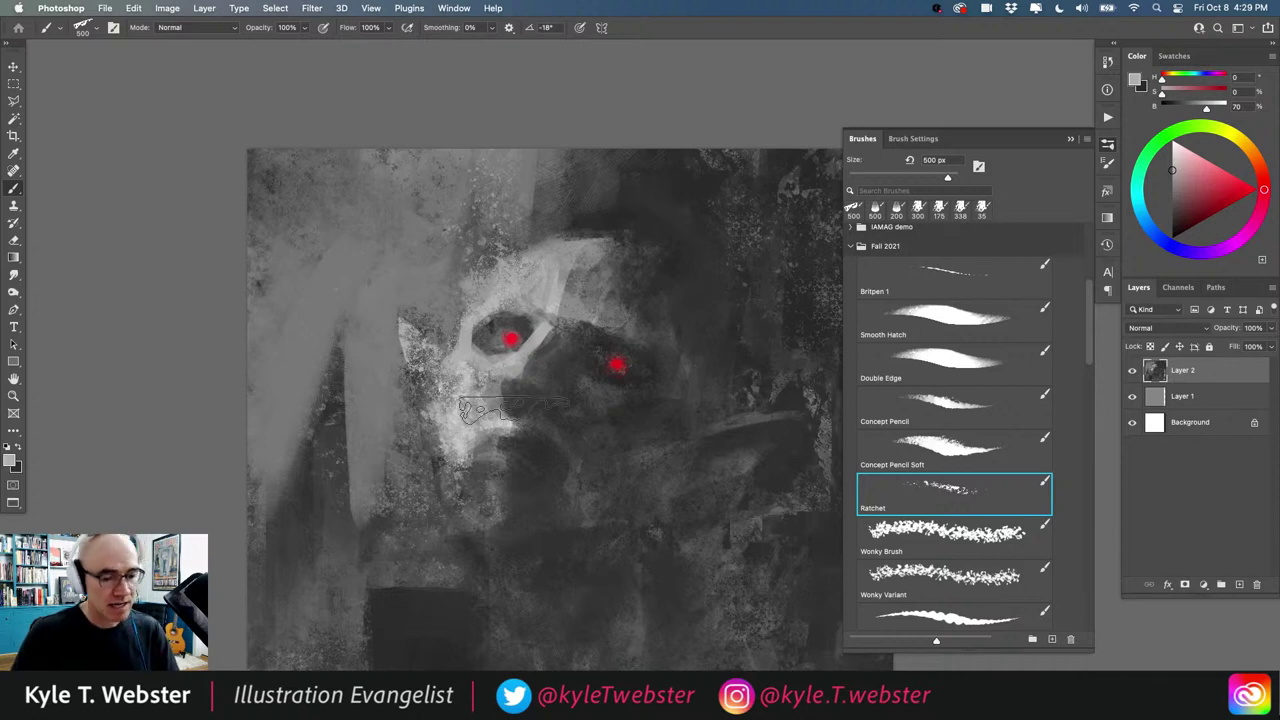
scroll(419, 393, up, 1)
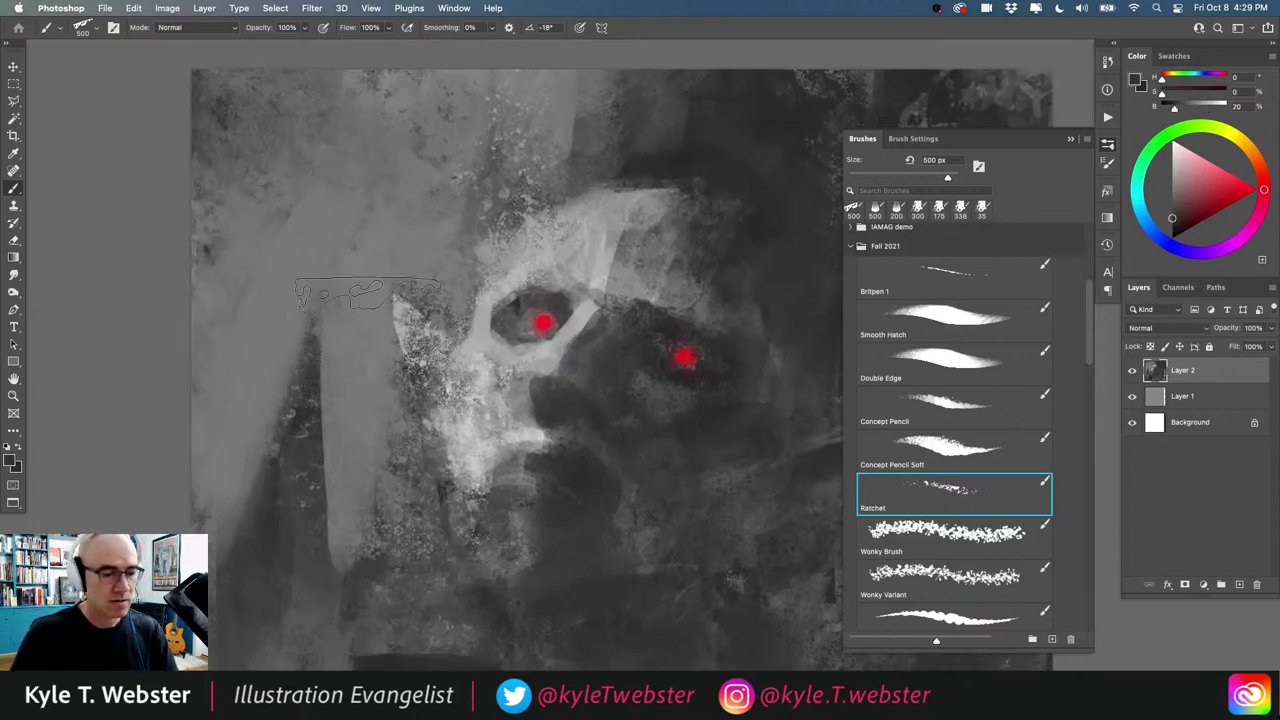
click(921, 357)
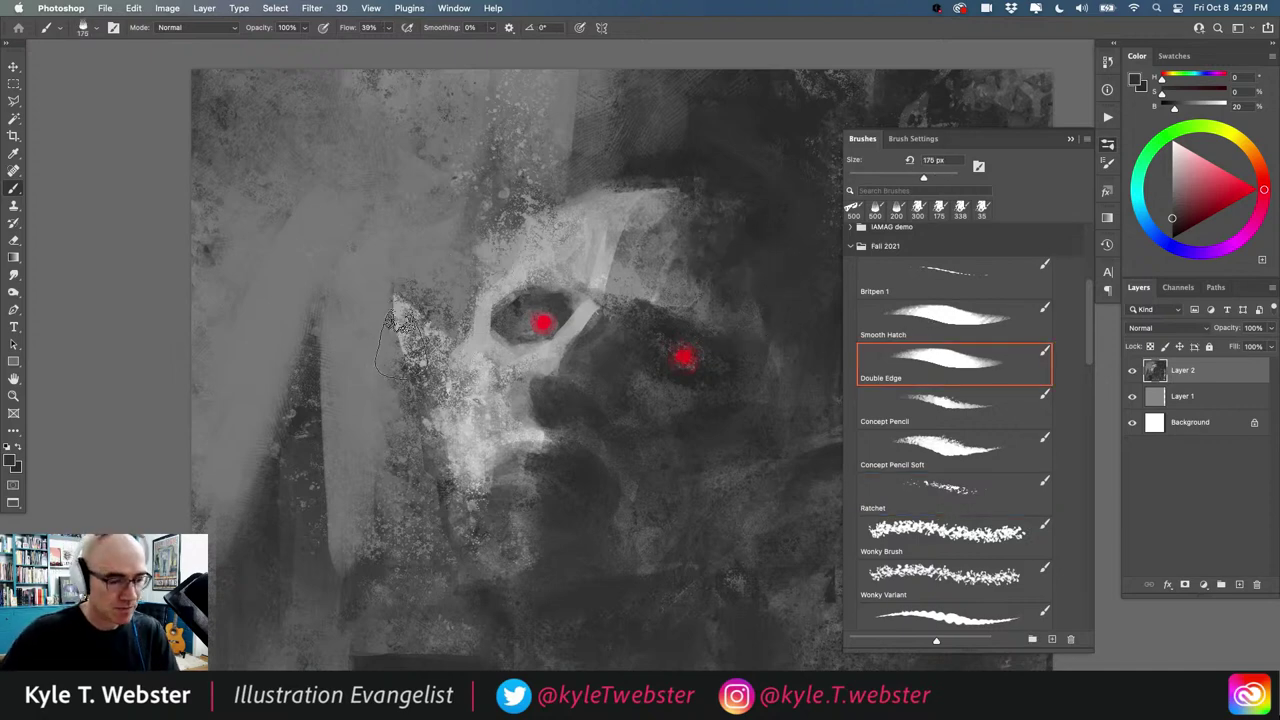
key(l)
scroll(400, 338, up, 2)
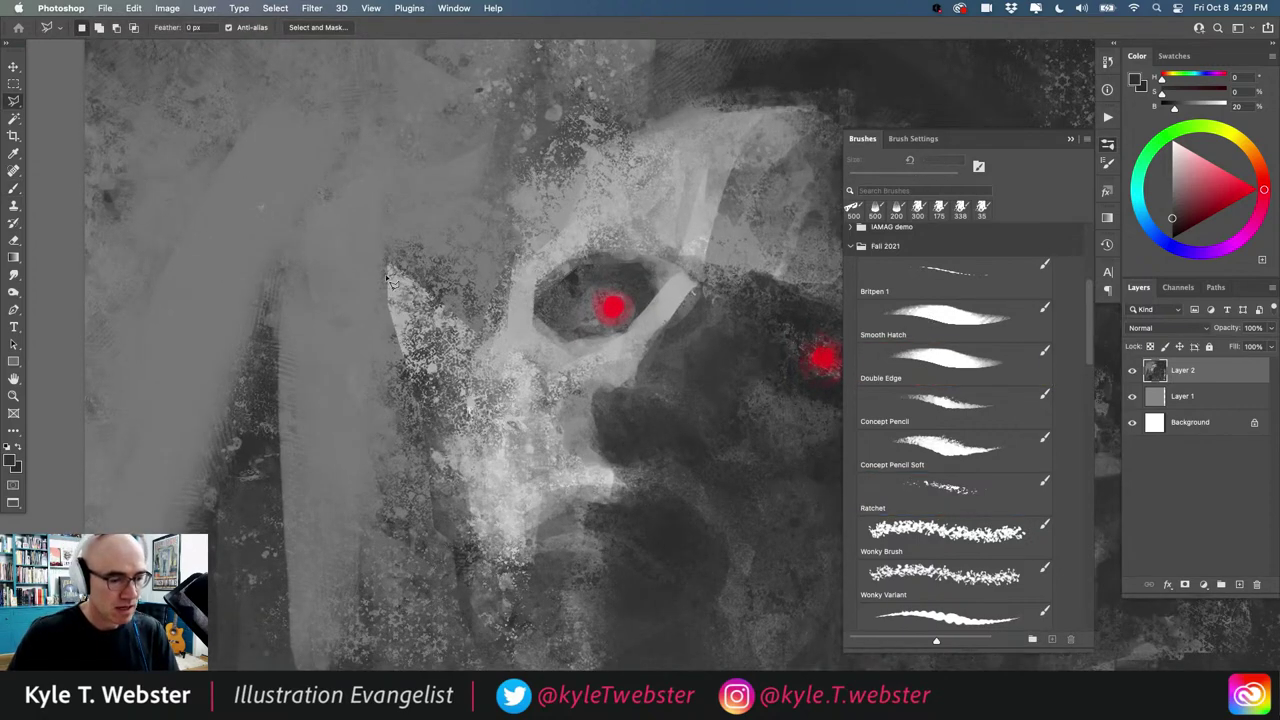
mouse_move(392, 310)
mouse_down()
mouse_move(445, 480)
mouse_move(473, 405)
mouse_move(395, 298)
mouse_up()
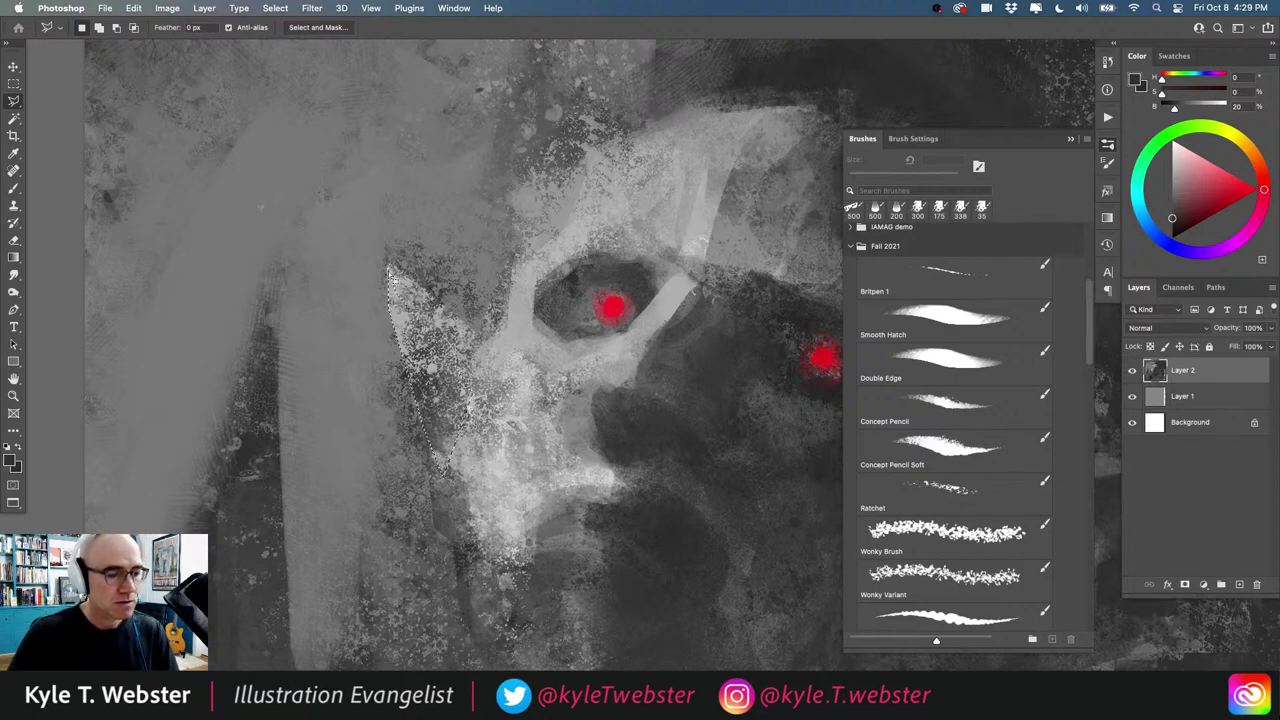
key(b)
drag(458, 423, 448, 392)
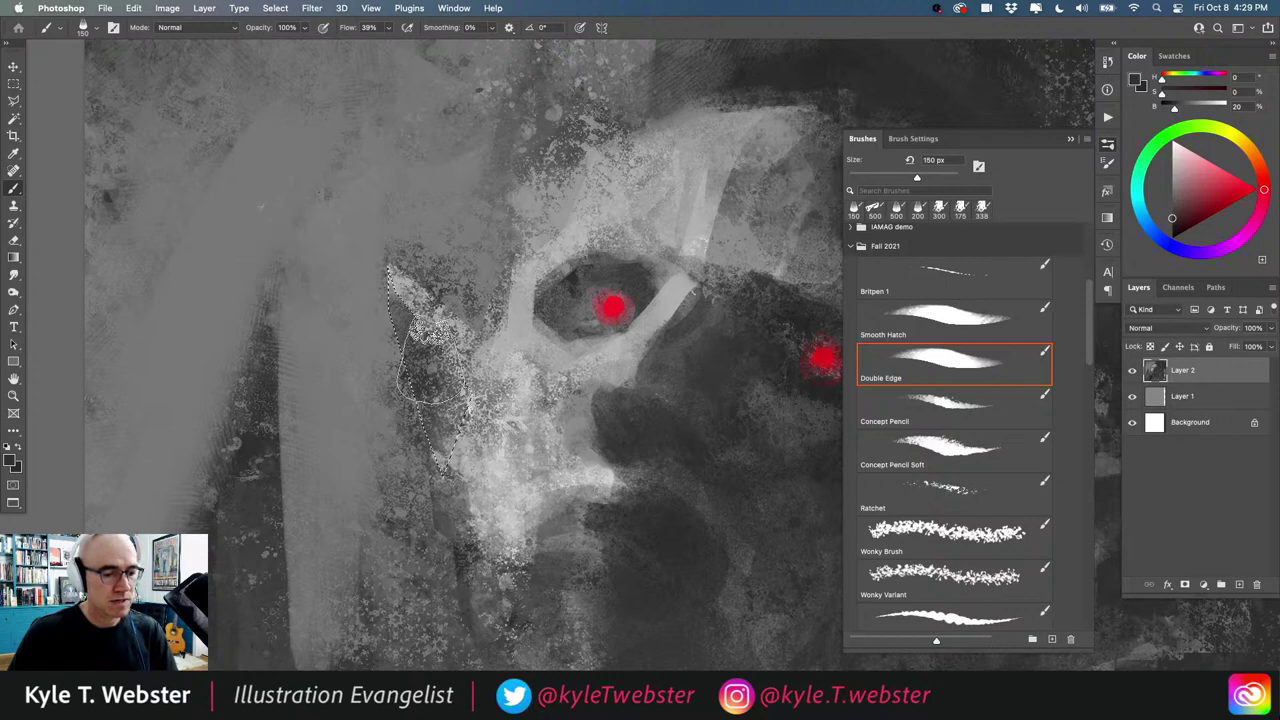
key(super+d)
Step: Define the pointed ear's outer rim in sampled 78% grey with the Concept Pencil Soft brush at 30 px
alt+click(390, 445)
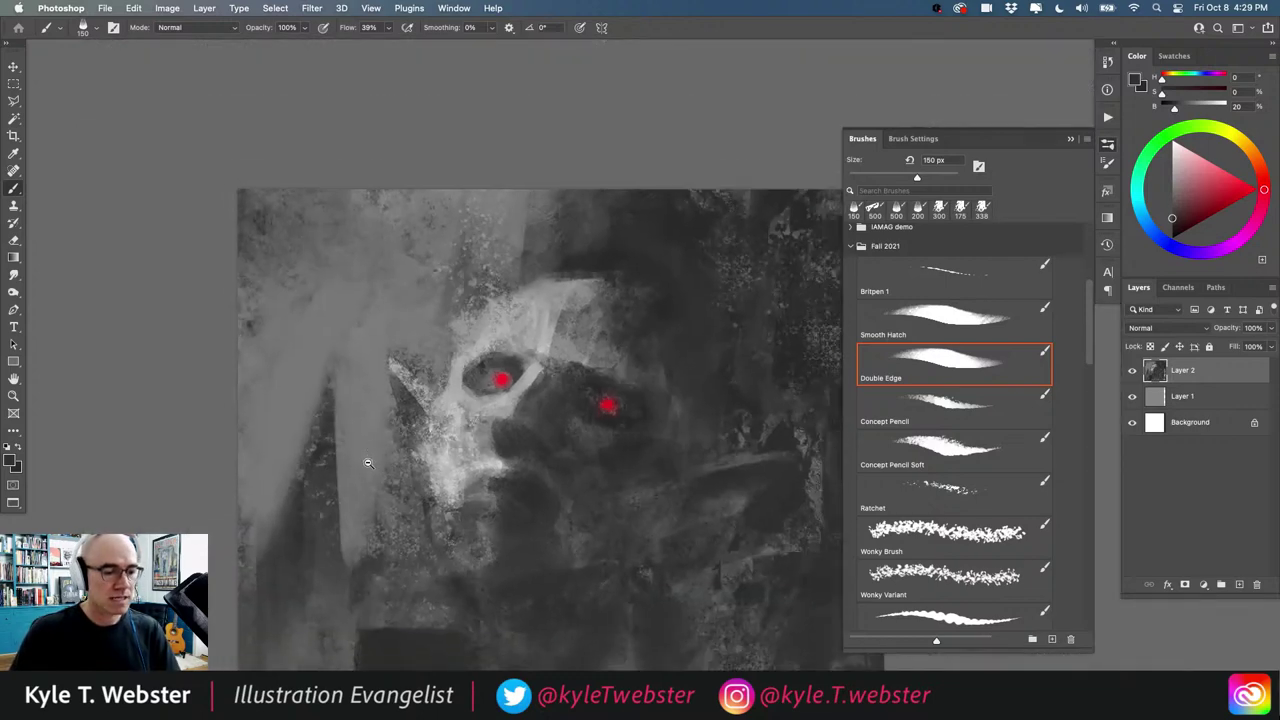
drag(367, 460, 366, 417)
super+click(389, 371)
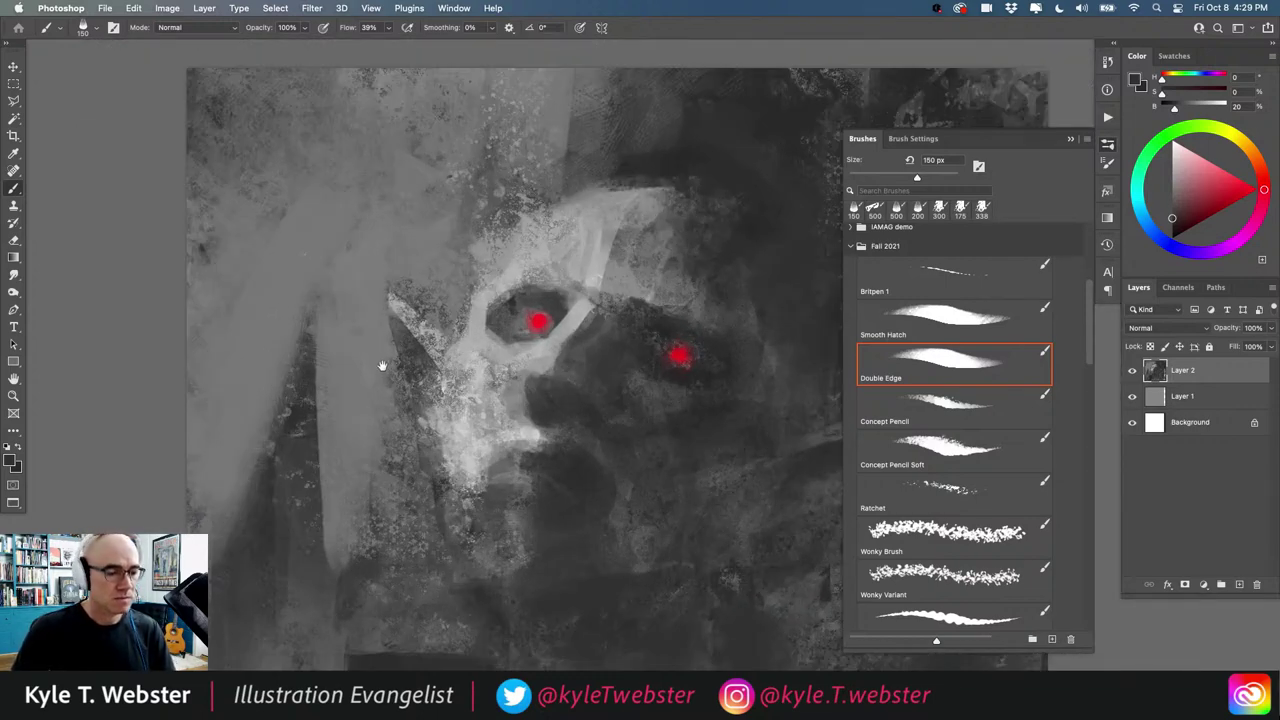
super+click(384, 369)
click(938, 402)
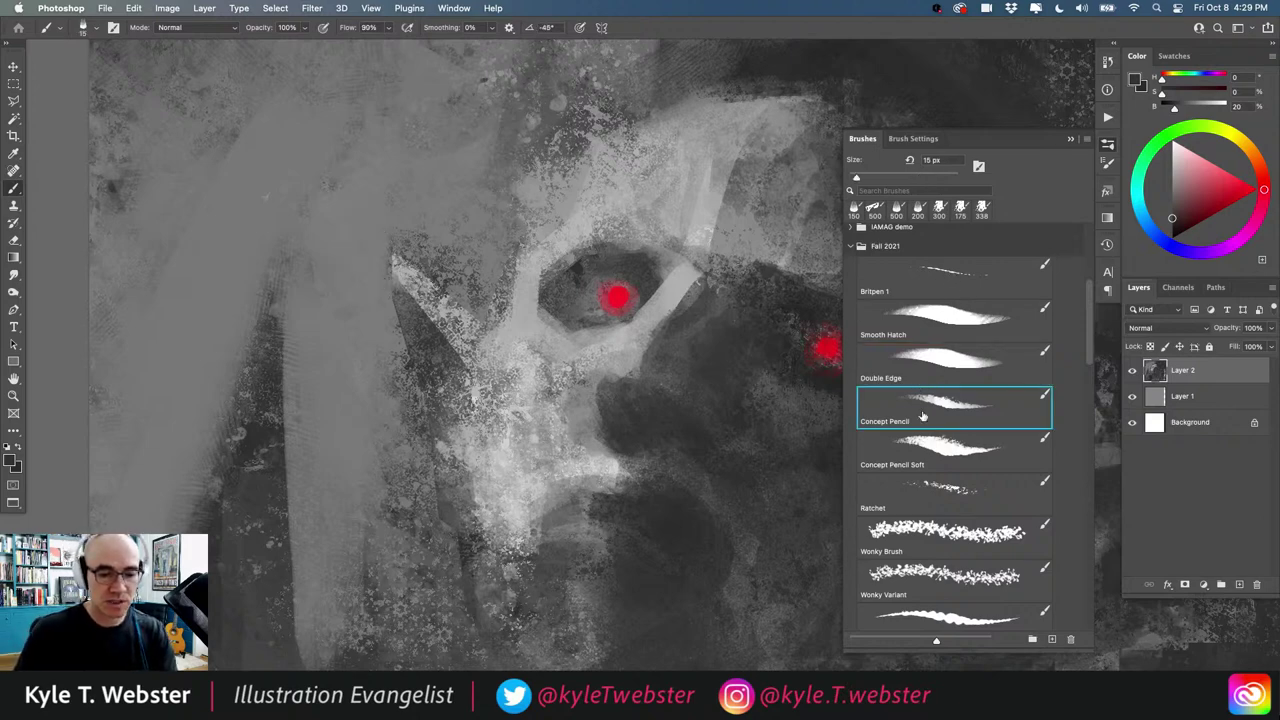
click(926, 433)
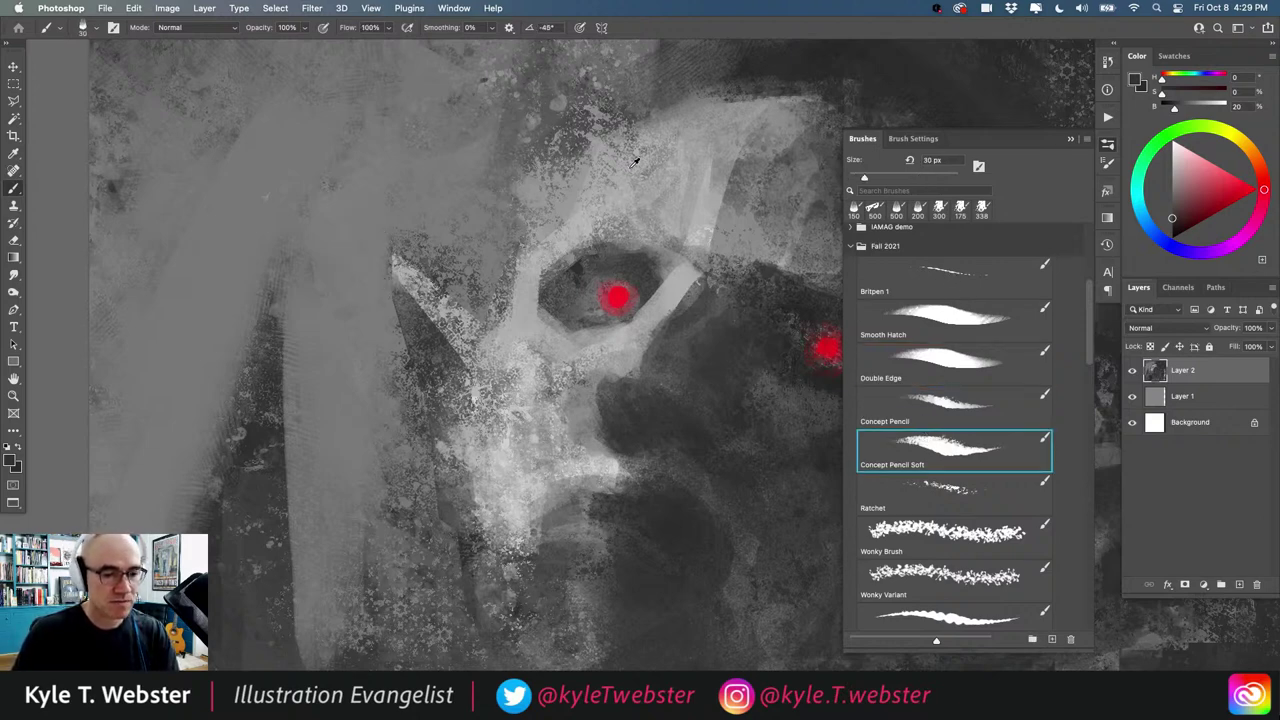
alt+click(591, 461)
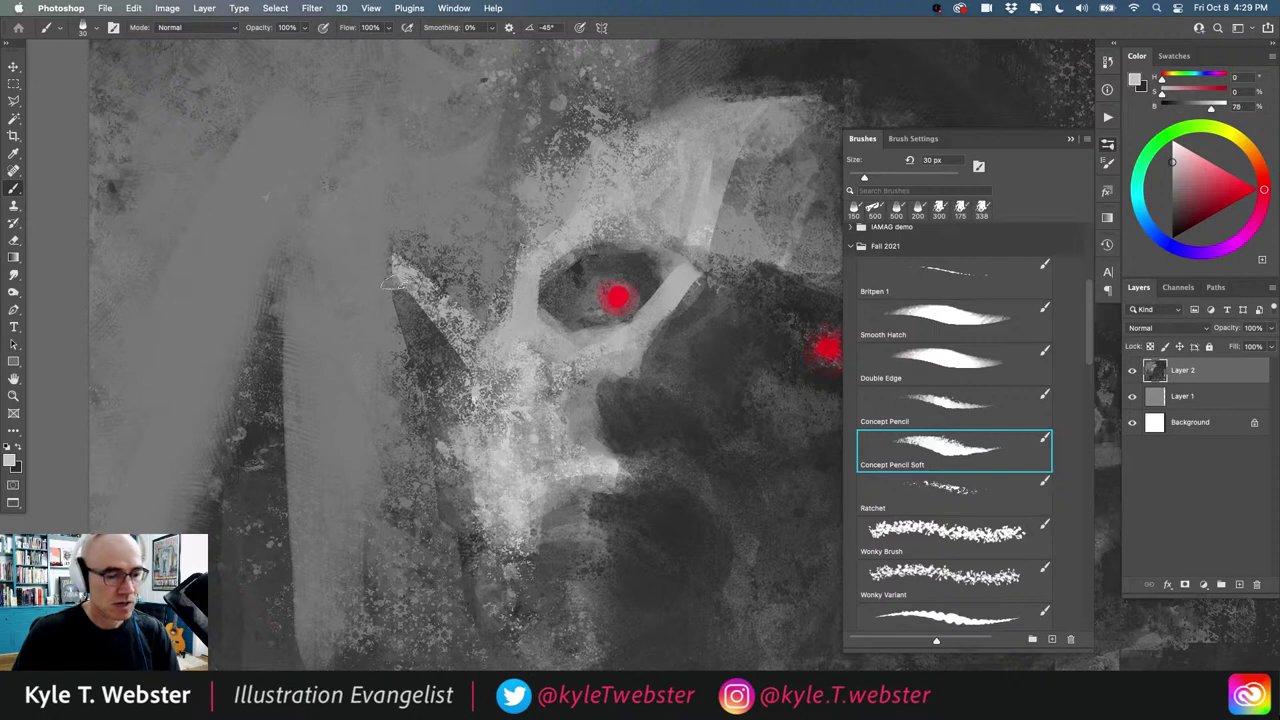
drag(391, 259, 402, 360)
drag(390, 300, 418, 382)
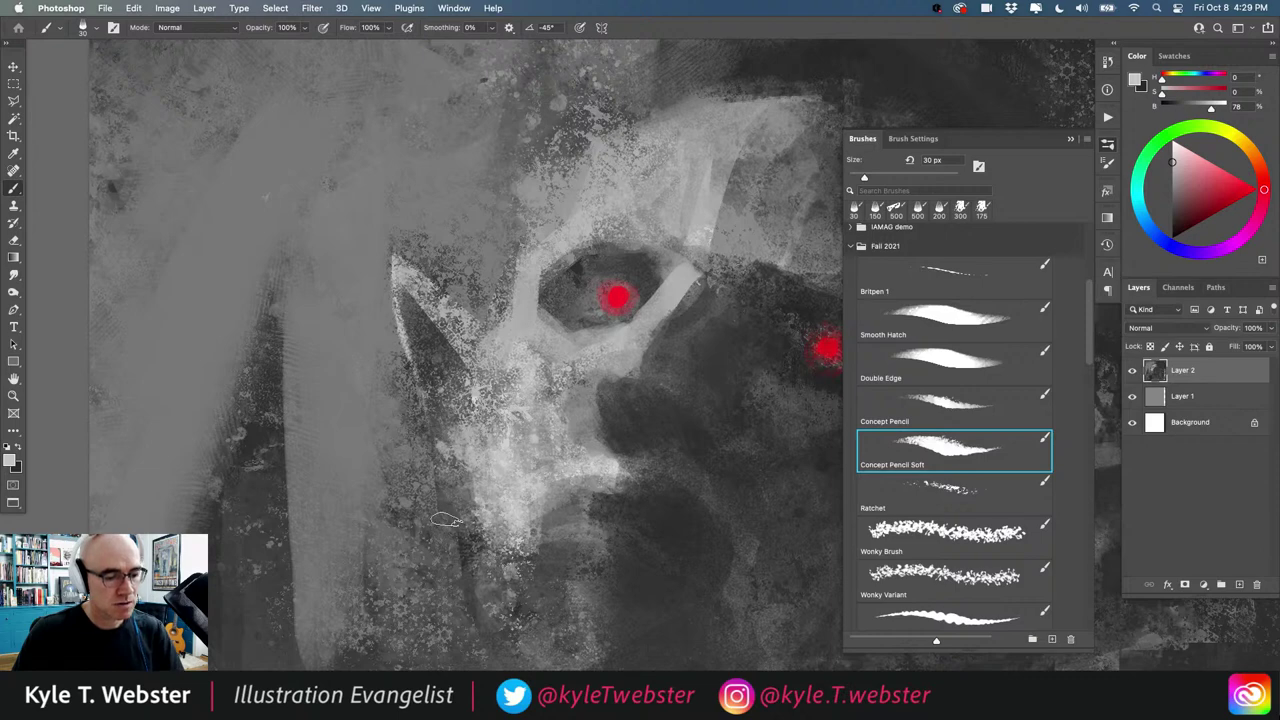
Step: Switch to pure white and paint a crisp highlight from the inner eye corner down the nose with Concept Pencil Soft at 30 px
alt+click(415, 438)
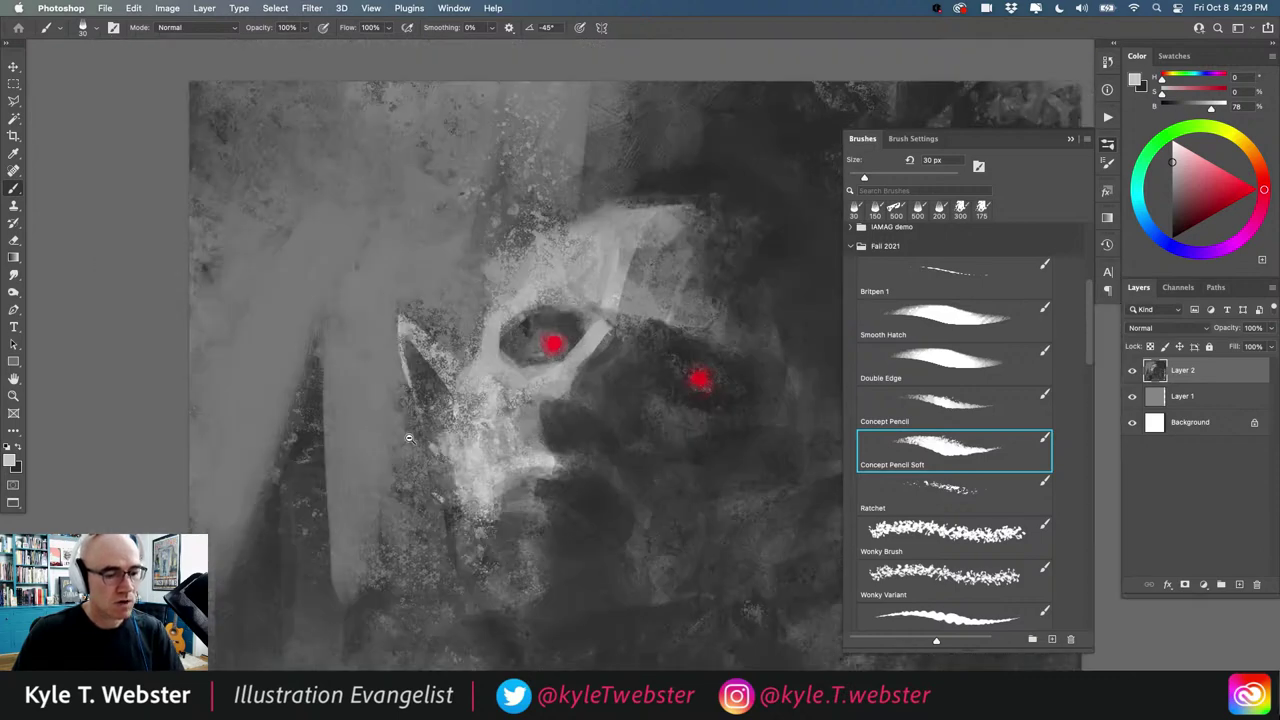
alt+click(400, 445)
super+click(411, 499)
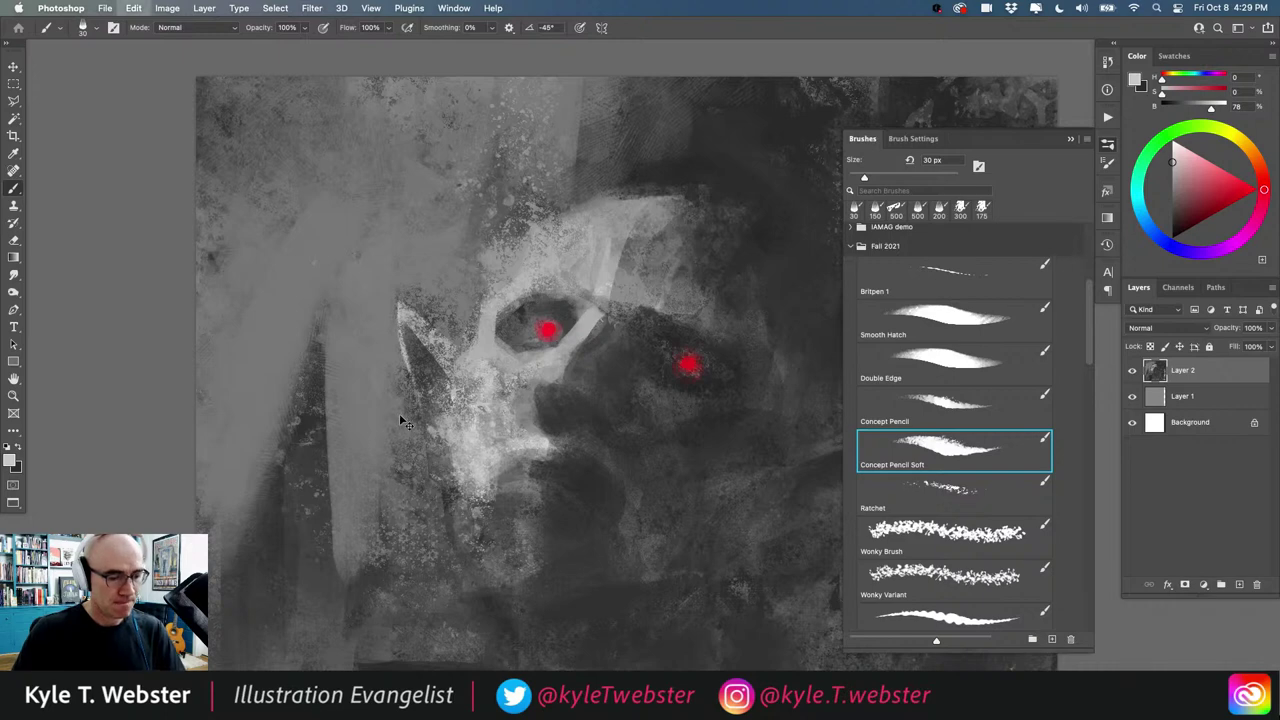
scroll(410, 470, down, 3)
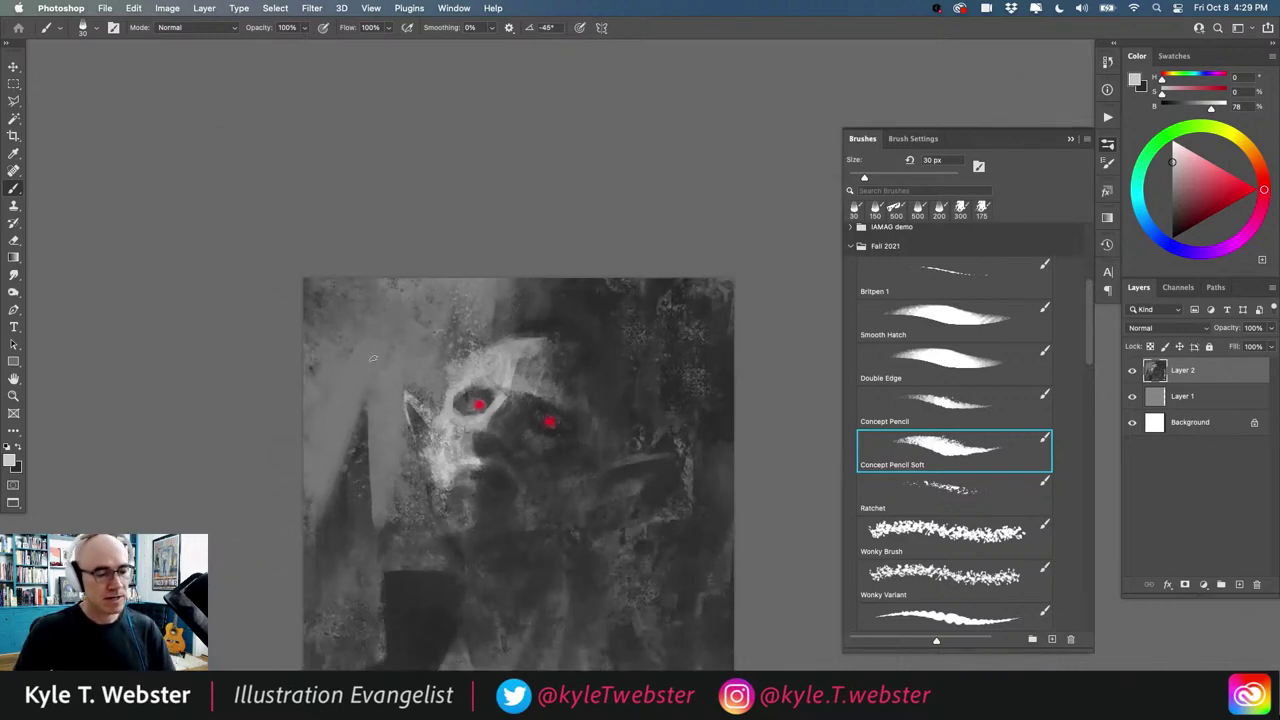
scroll(432, 455, up, 3)
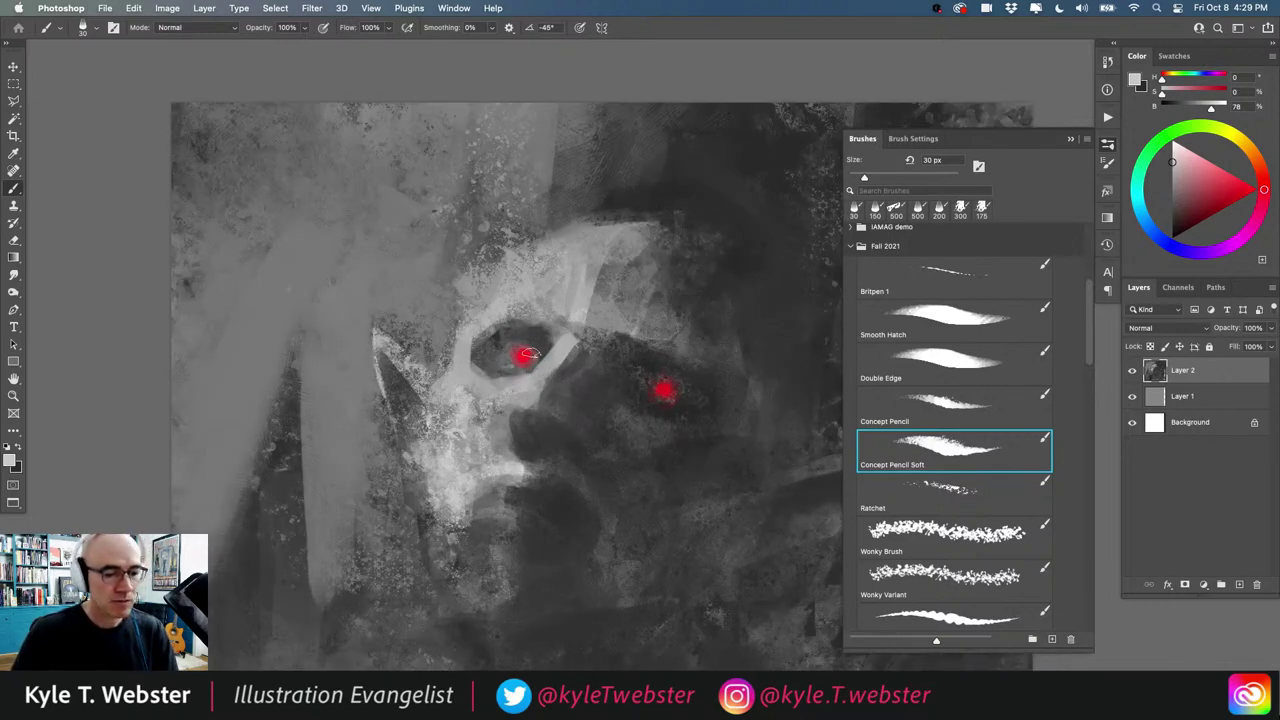
alt+click(542, 346)
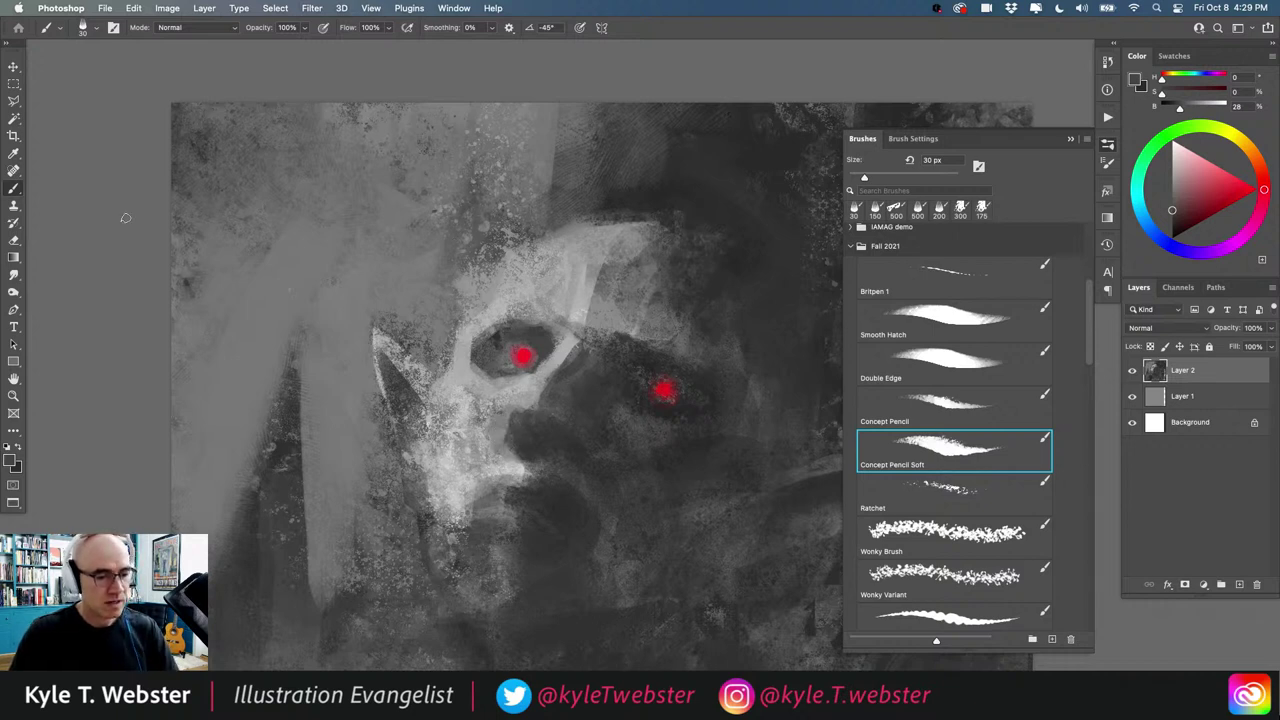
key(d)
key(x)
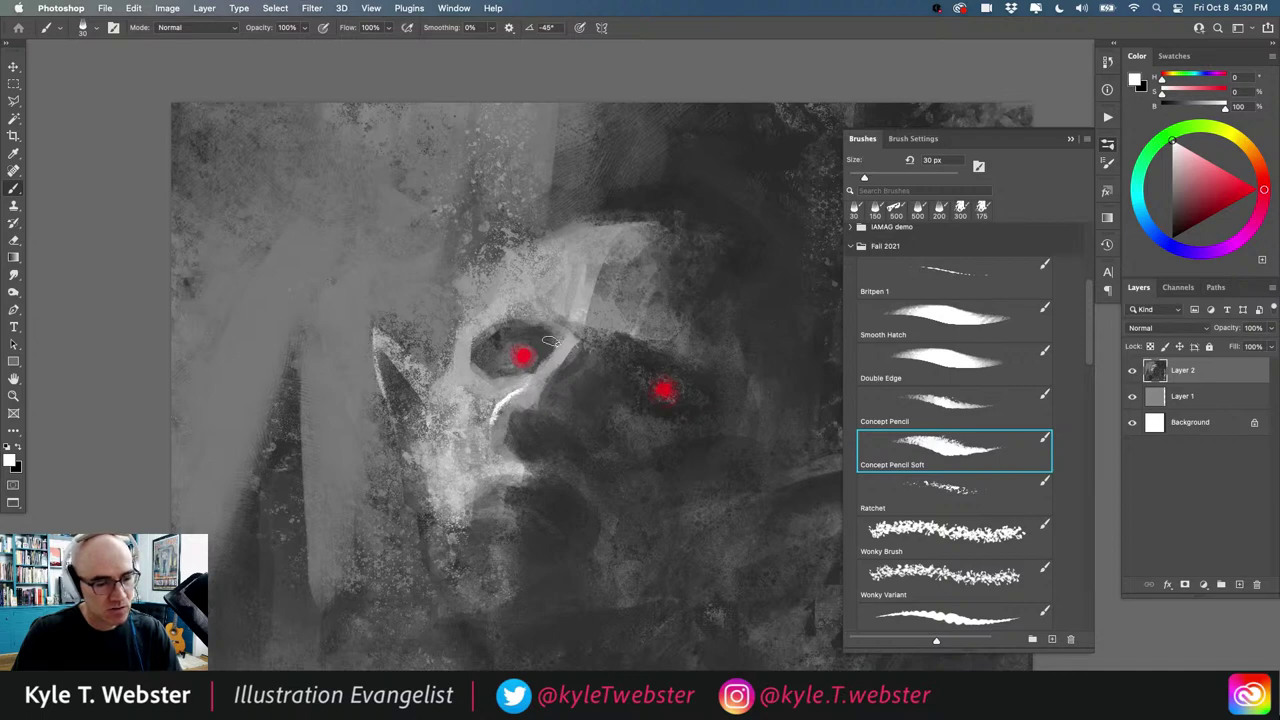
alt+click(465, 427)
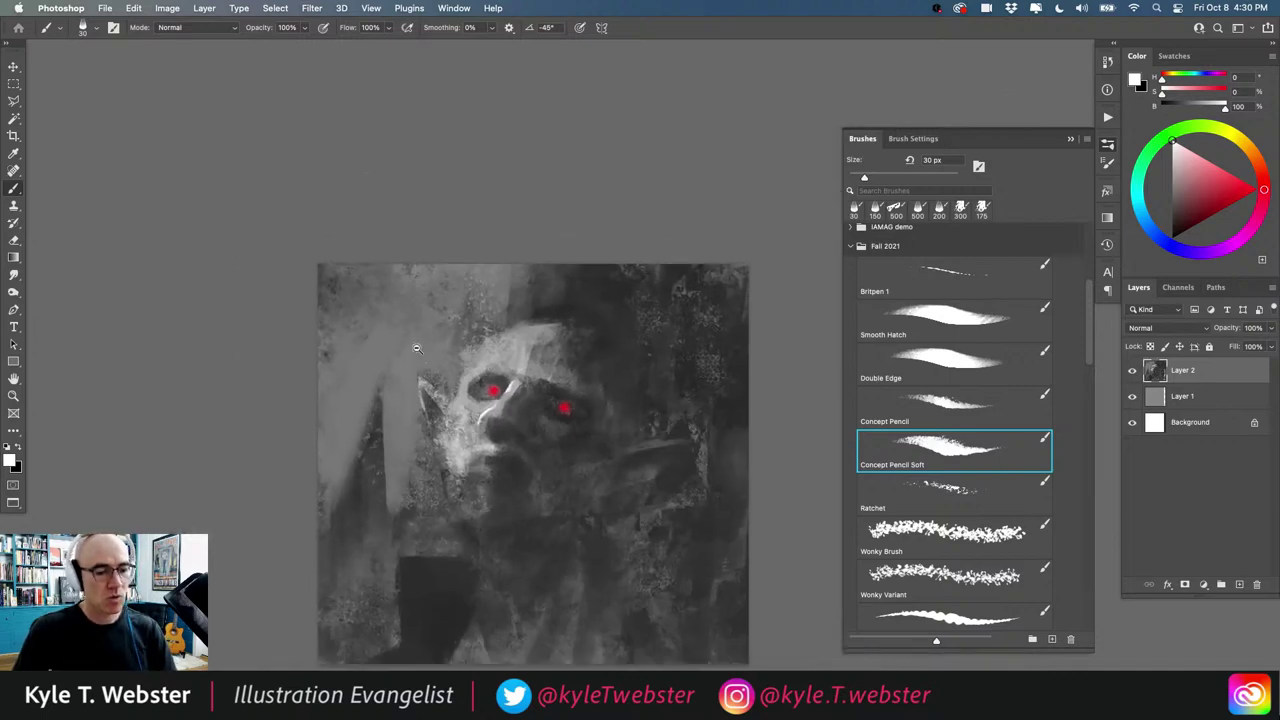
ctrl+click(488, 430)
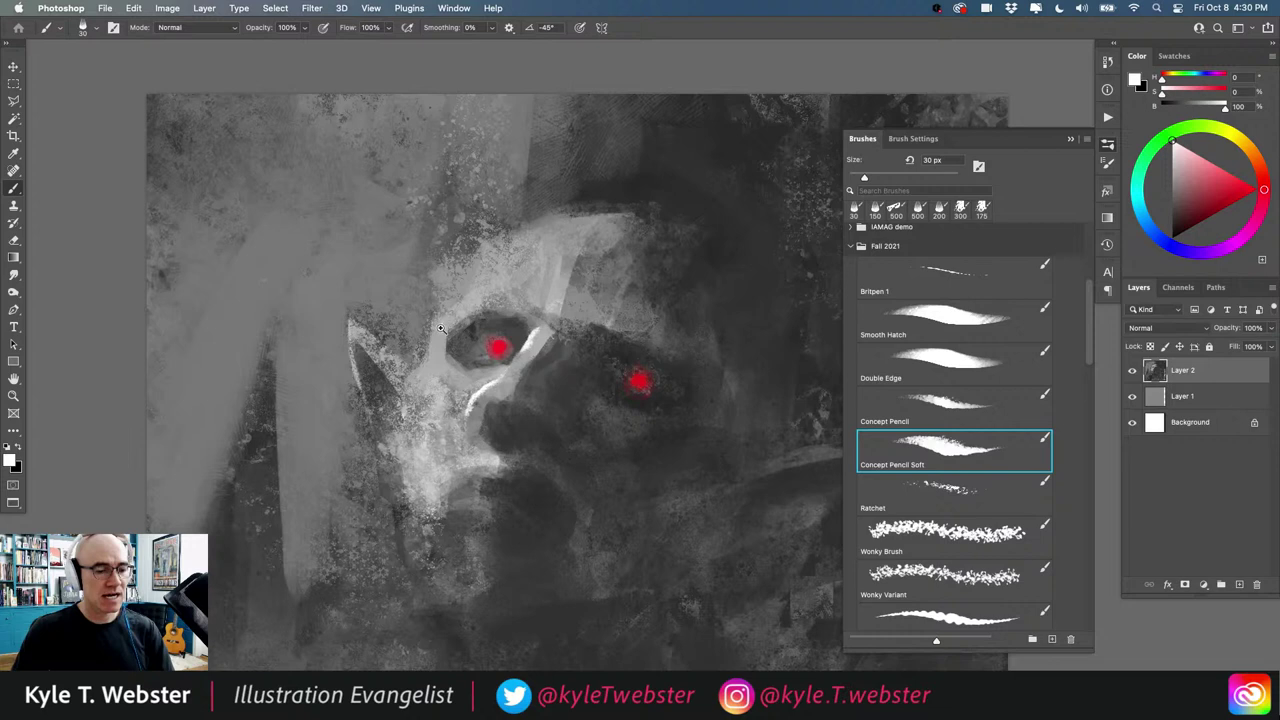
alt+click(460, 426)
ctrl+click(468, 438)
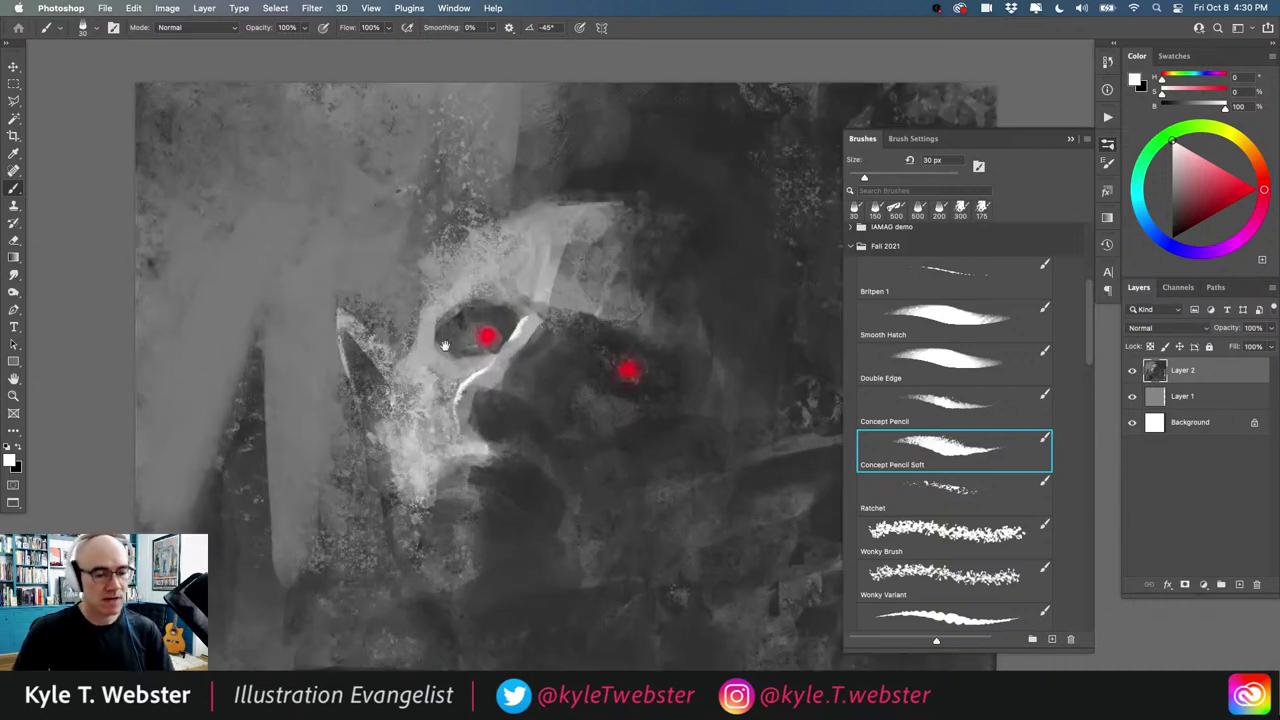
Step: Darken the nostril and refine the shading around the nose and lit eye in sampled 20%, 42% and 27% greys
alt+click(497, 432)
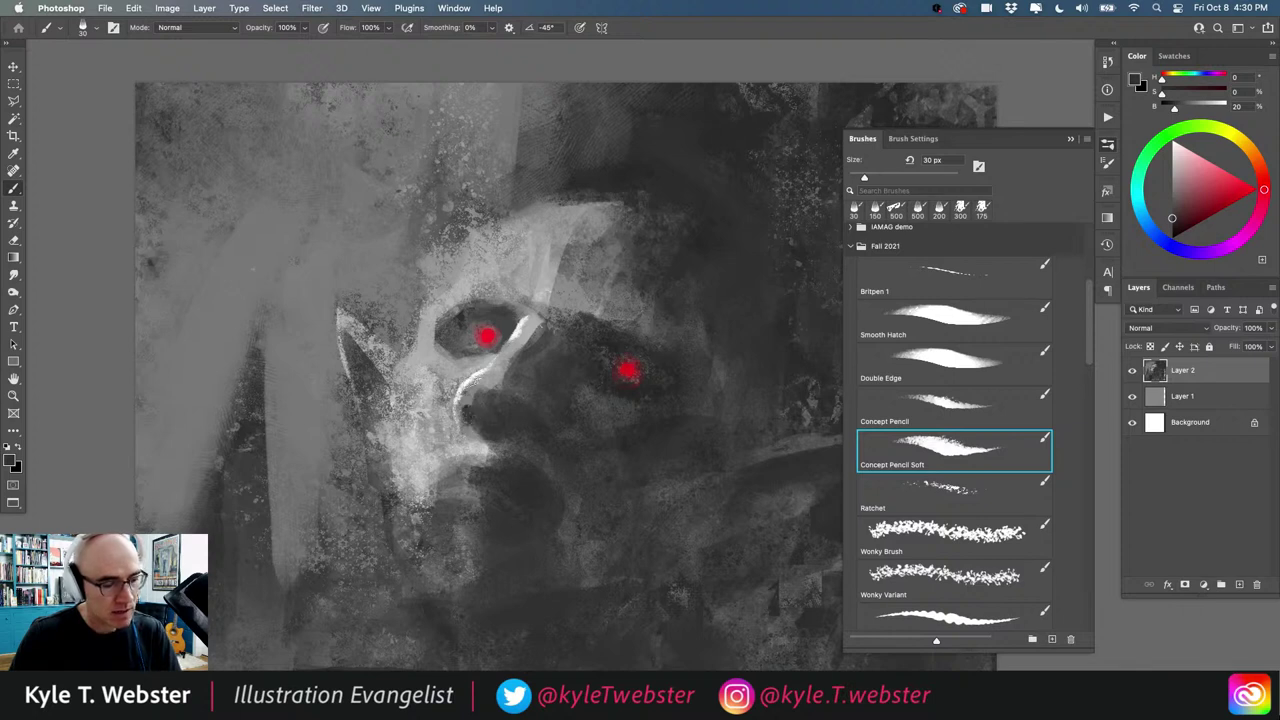
alt+click(473, 386)
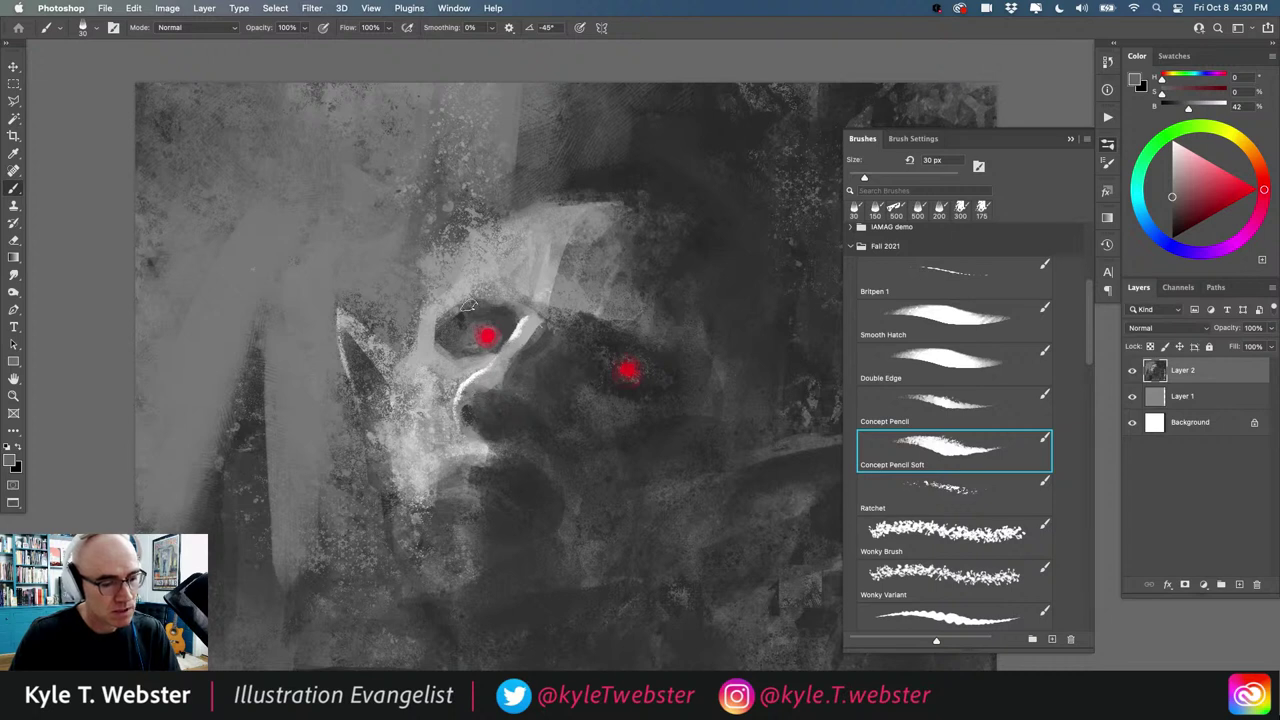
alt+click(489, 407)
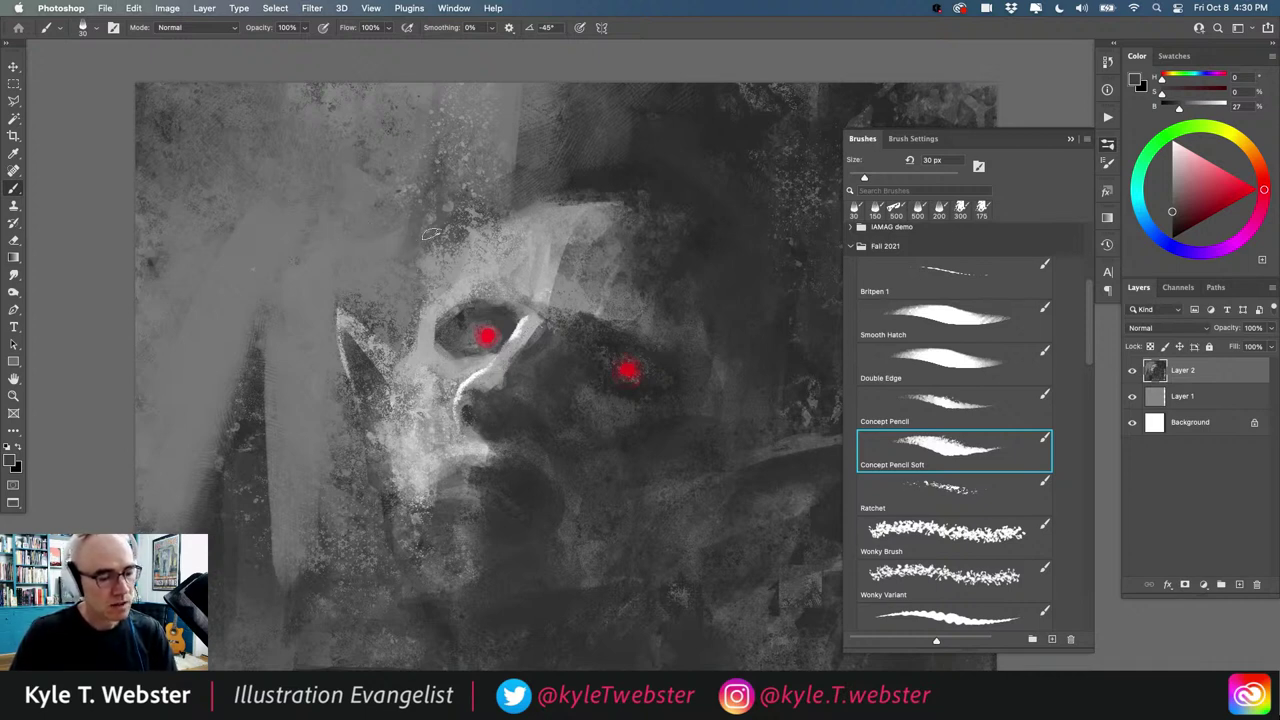
Step: Highlight the lower lip in white with Concept Pencil Soft and brighten the upper lip with Double Edge reduced to 90 px
drag(475, 374, 471, 366)
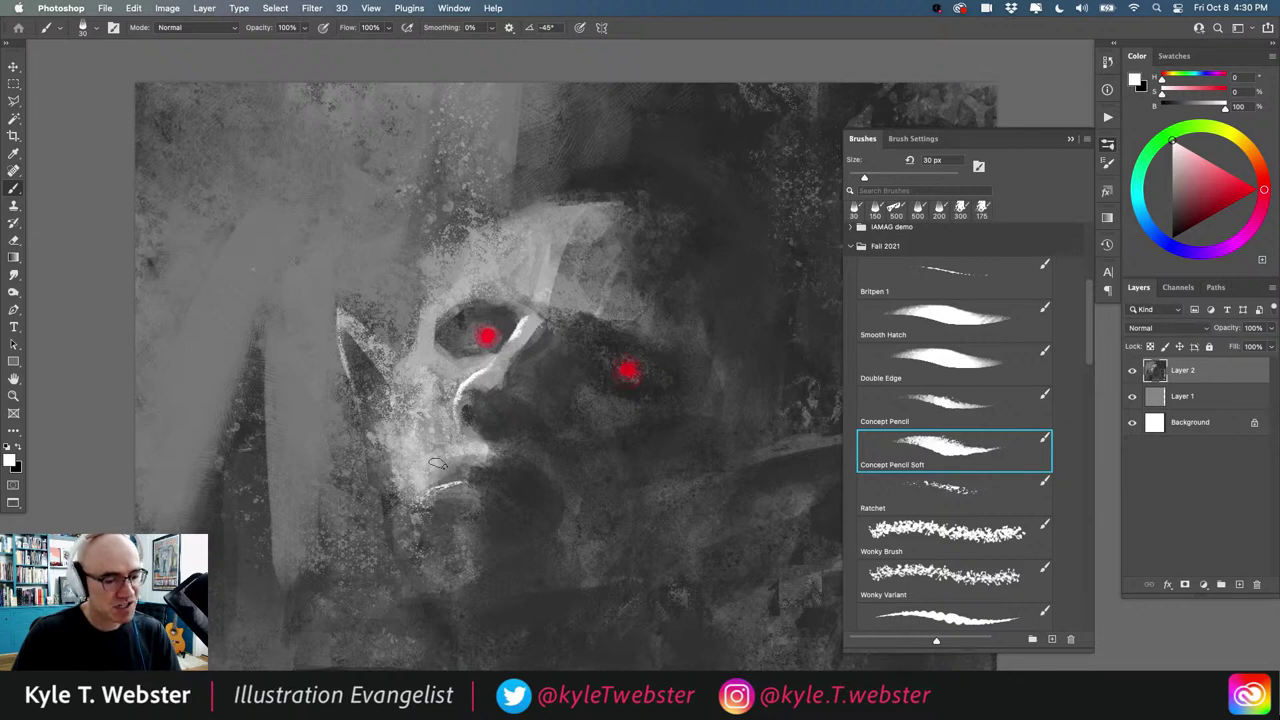
click(935, 357)
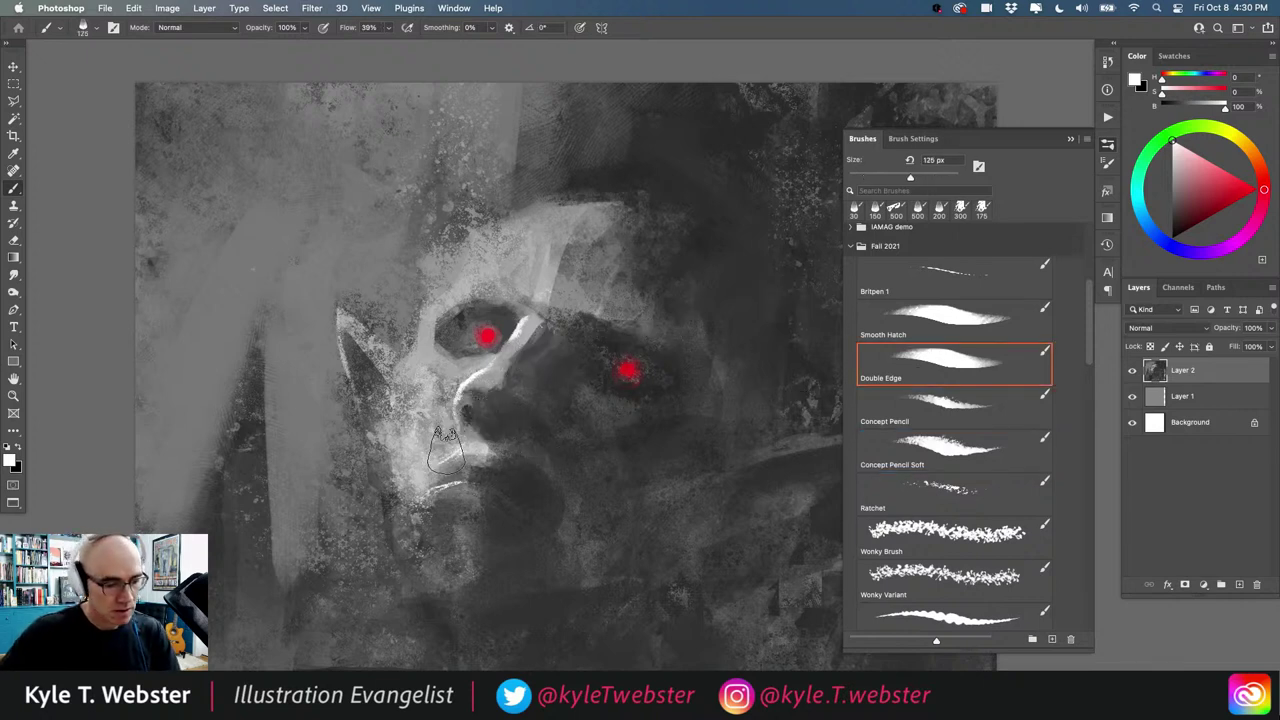
key(bracketleft)
key(bracketleft)
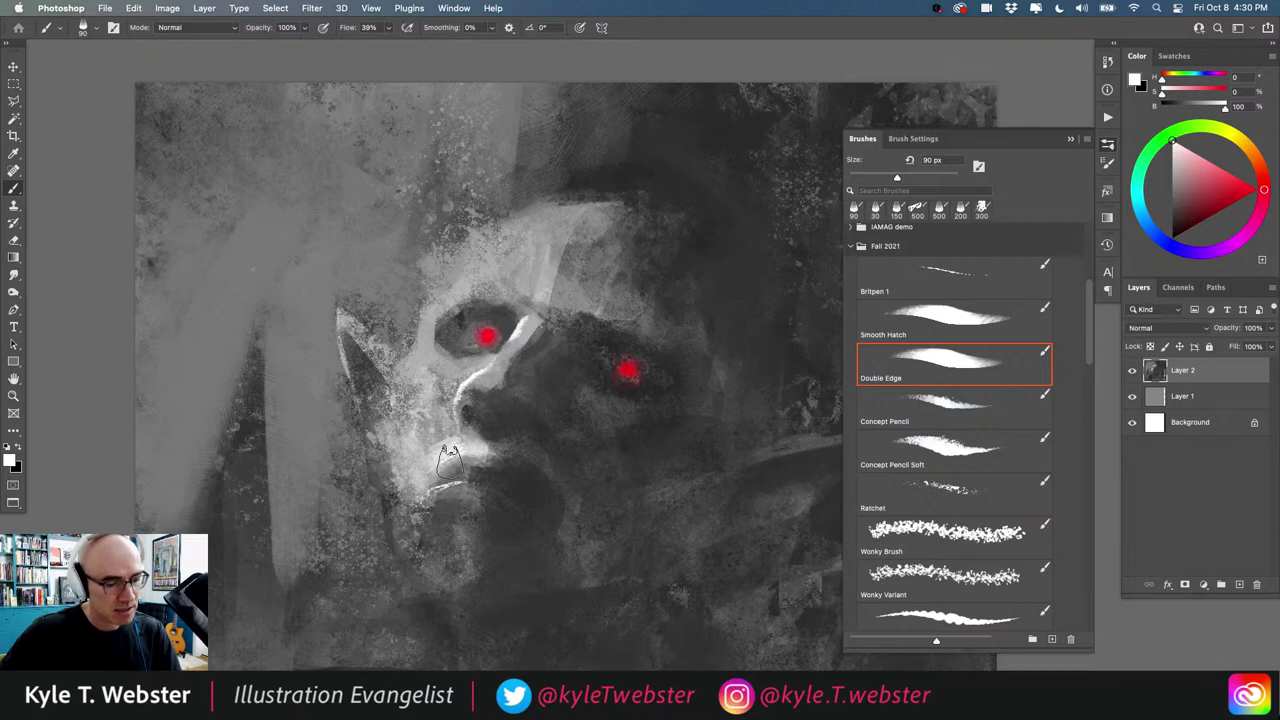
drag(450, 463, 419, 489)
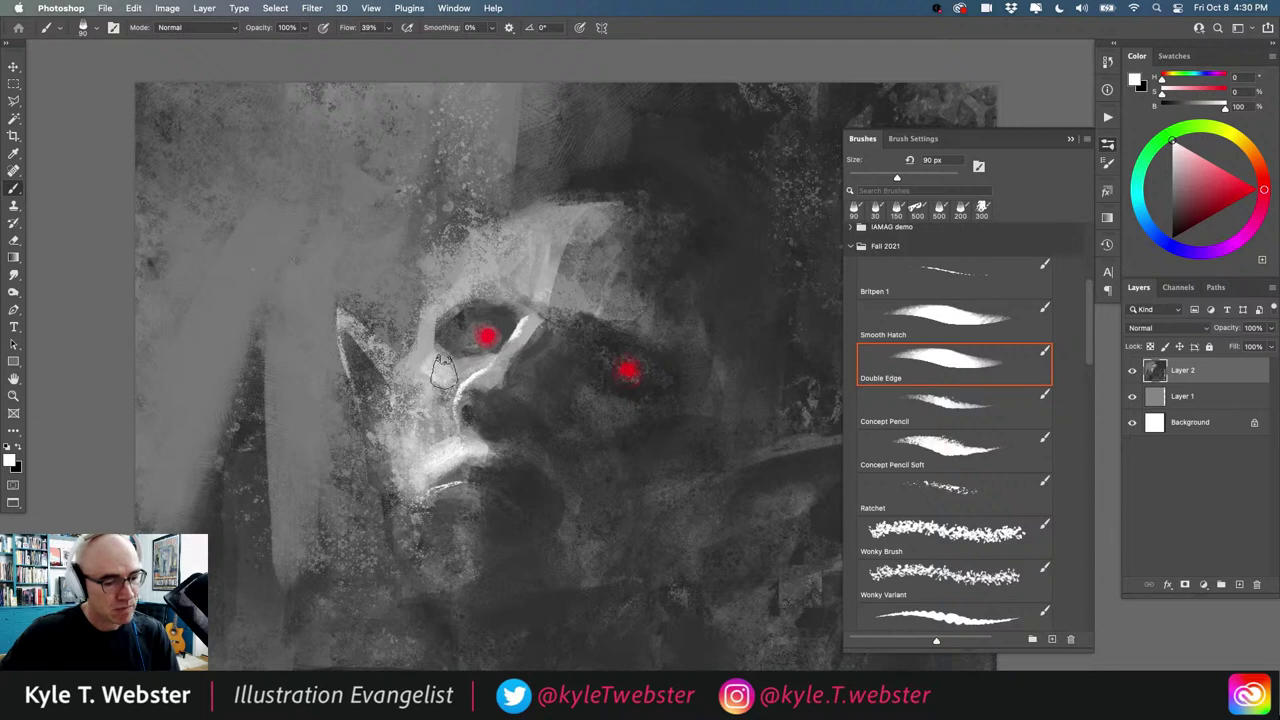
Step: Paint a white highlight across the cheekbone below the lit eye with the Double Edge brush at 90 px
mouse_move(454, 375)
mouse_down()
mouse_move(436, 358)
mouse_move(400, 382)
mouse_up()
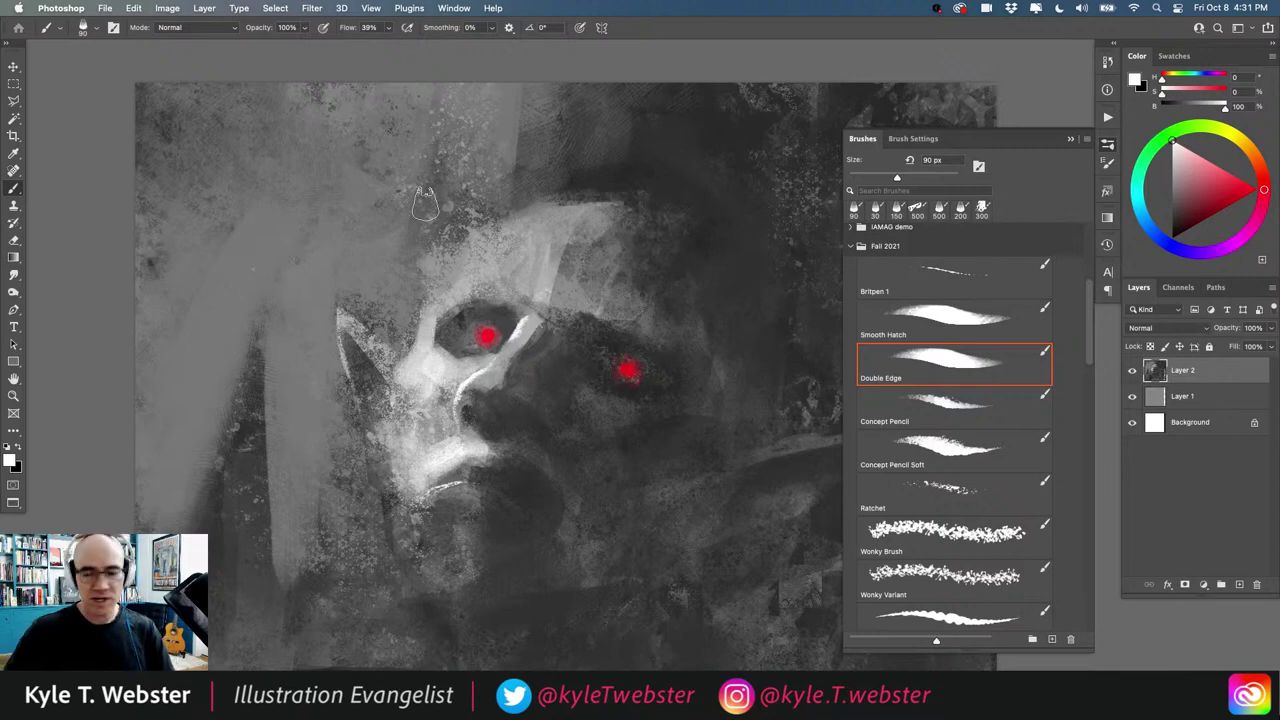
drag(391, 507, 352, 481)
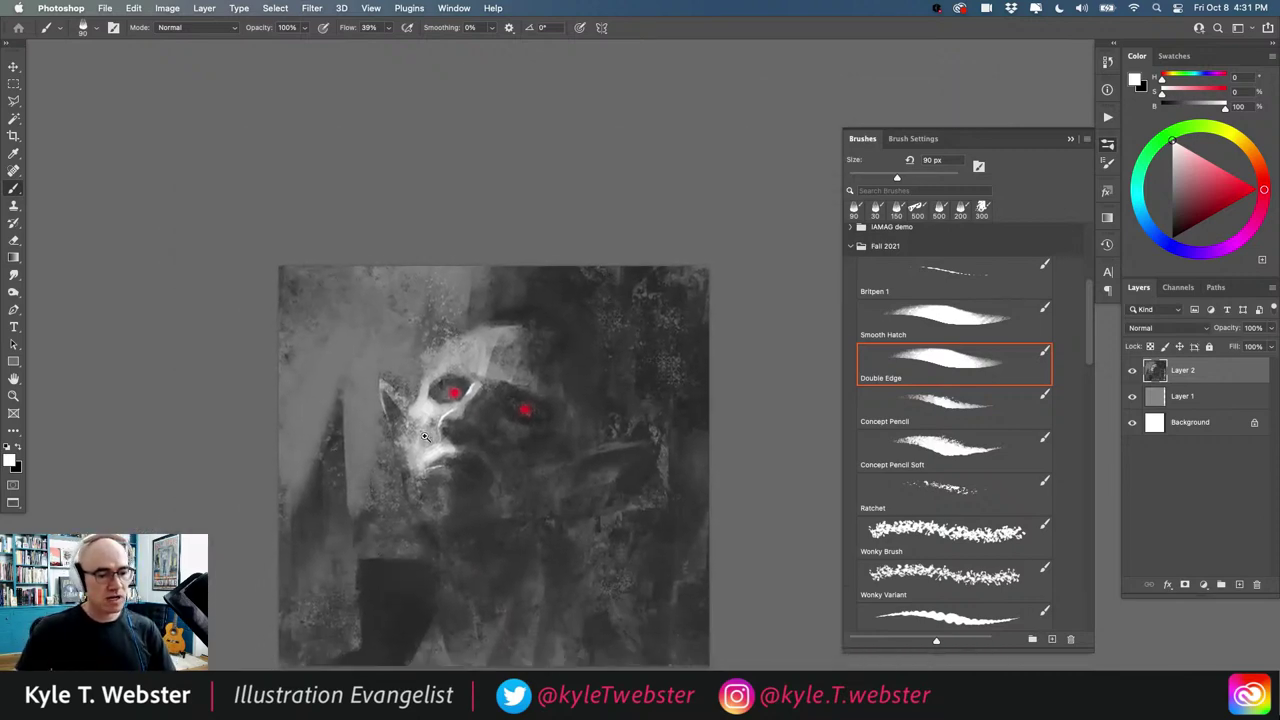
key(super+plus)
key(super+plus)
key(super+minus)
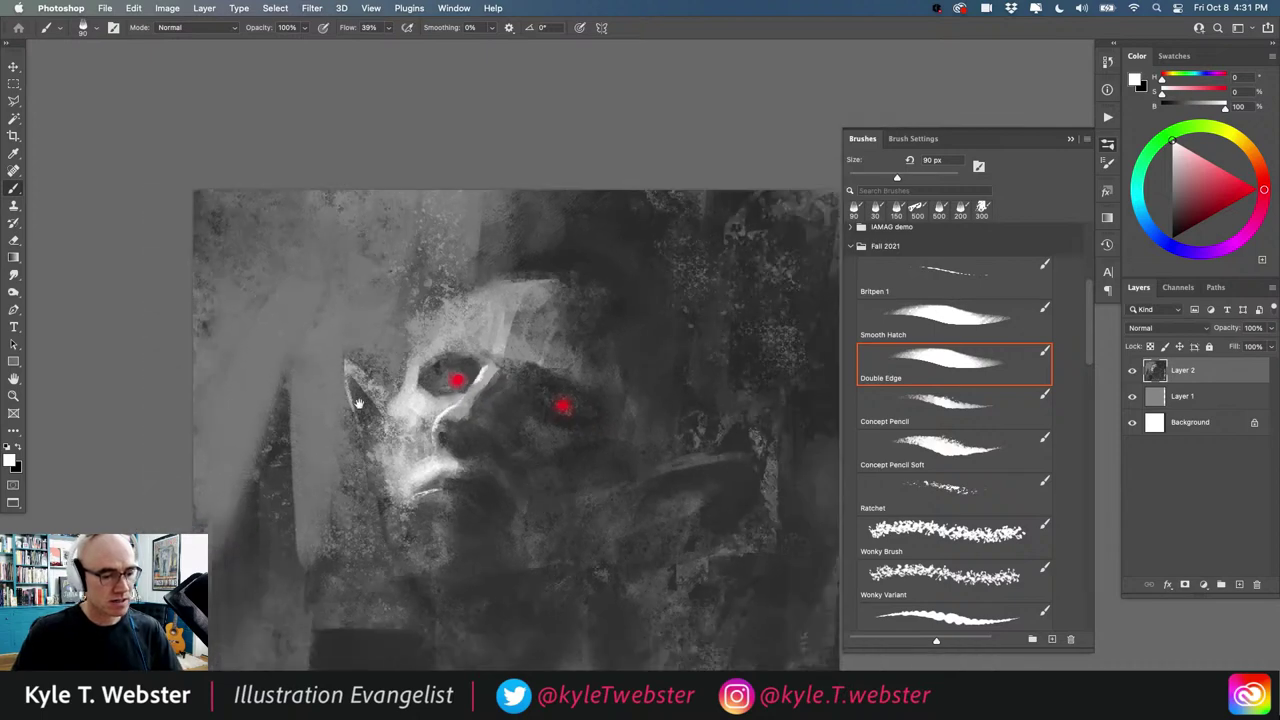
drag(358, 402, 368, 313)
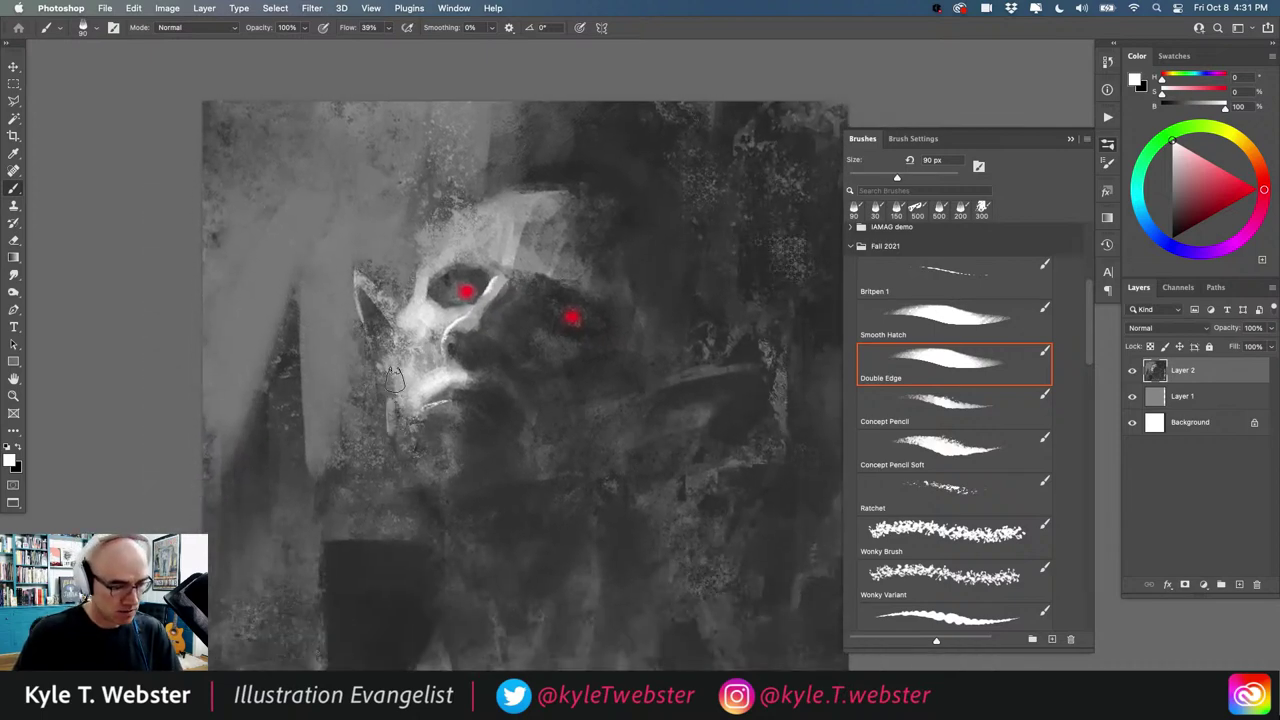
Step: Paint white highlights along the lit cheek, jaw and chin with the Double Edge brush at 90 px
mouse_move(393, 380)
mouse_down()
mouse_move(398, 462)
mouse_move(391, 397)
mouse_up()
mouse_move(398, 452)
mouse_down()
mouse_move(437, 461)
mouse_move(405, 446)
mouse_move(420, 440)
mouse_move(410, 470)
mouse_move(412, 440)
mouse_move(402, 475)
mouse_move(406, 412)
mouse_up()
mouse_move(424, 456)
mouse_down()
mouse_move(407, 464)
mouse_move(411, 485)
mouse_move(424, 482)
mouse_up()
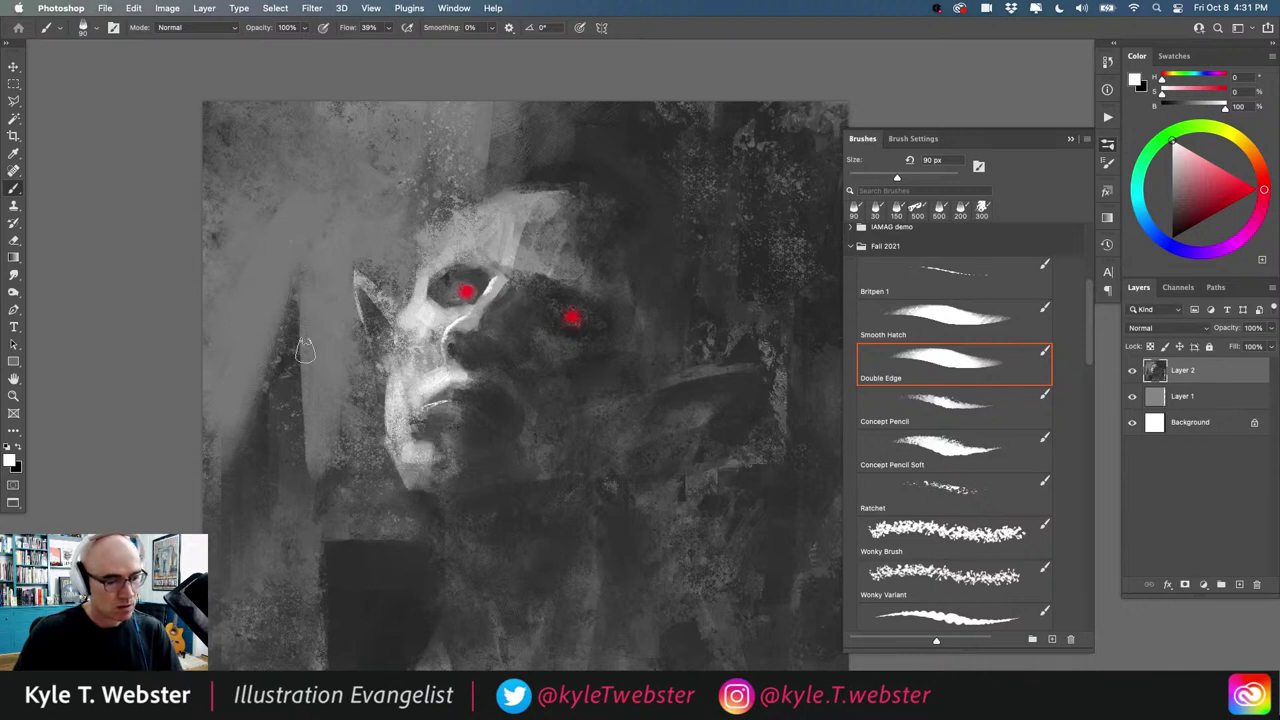
mouse_move(394, 400)
mouse_down()
mouse_move(391, 445)
mouse_move(395, 345)
mouse_move(418, 290)
mouse_move(394, 322)
mouse_move(393, 400)
mouse_move(433, 328)
mouse_up()
Step: Stipple dark texture over the lit cheek with the Ratchet brush at 300 px in sampled 24% grey, then sample 70% grey from the chin
alt+click(523, 310)
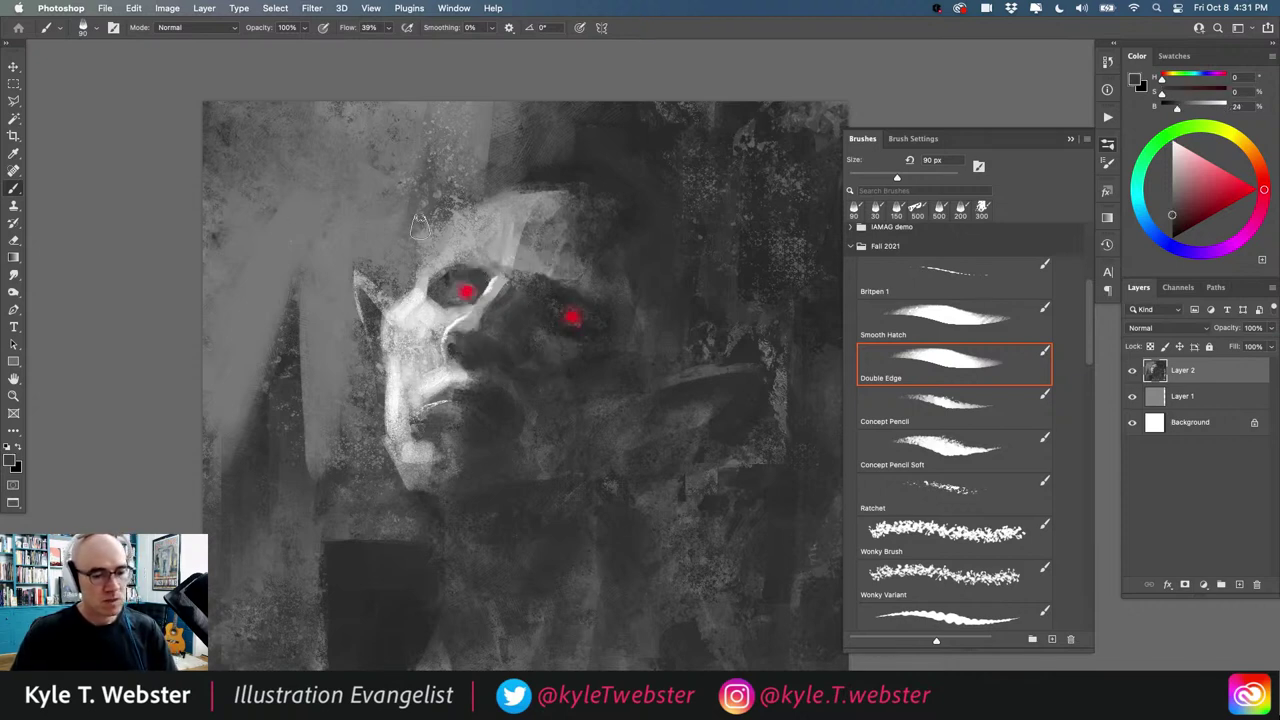
mouse_move(1086, 305)
mouse_down()
mouse_move(1077, 394)
mouse_move(1087, 304)
mouse_up()
click(932, 376)
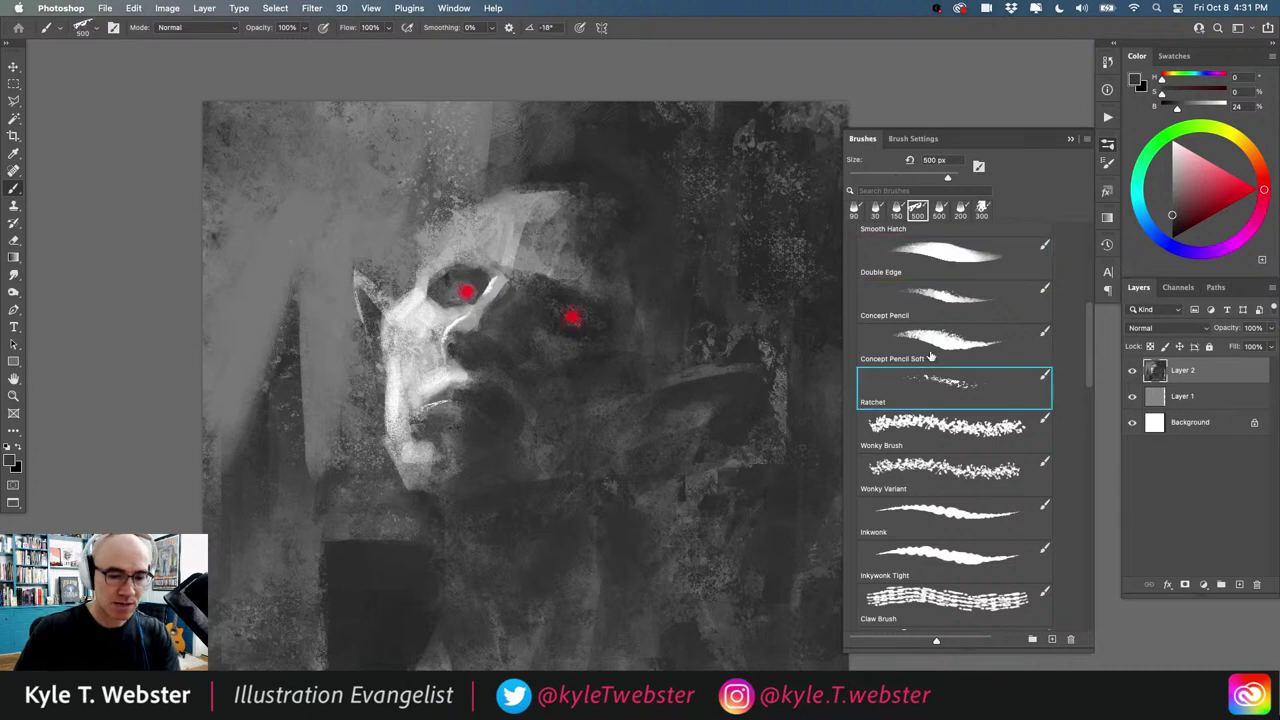
key(bracketleft)
key(bracketleft)
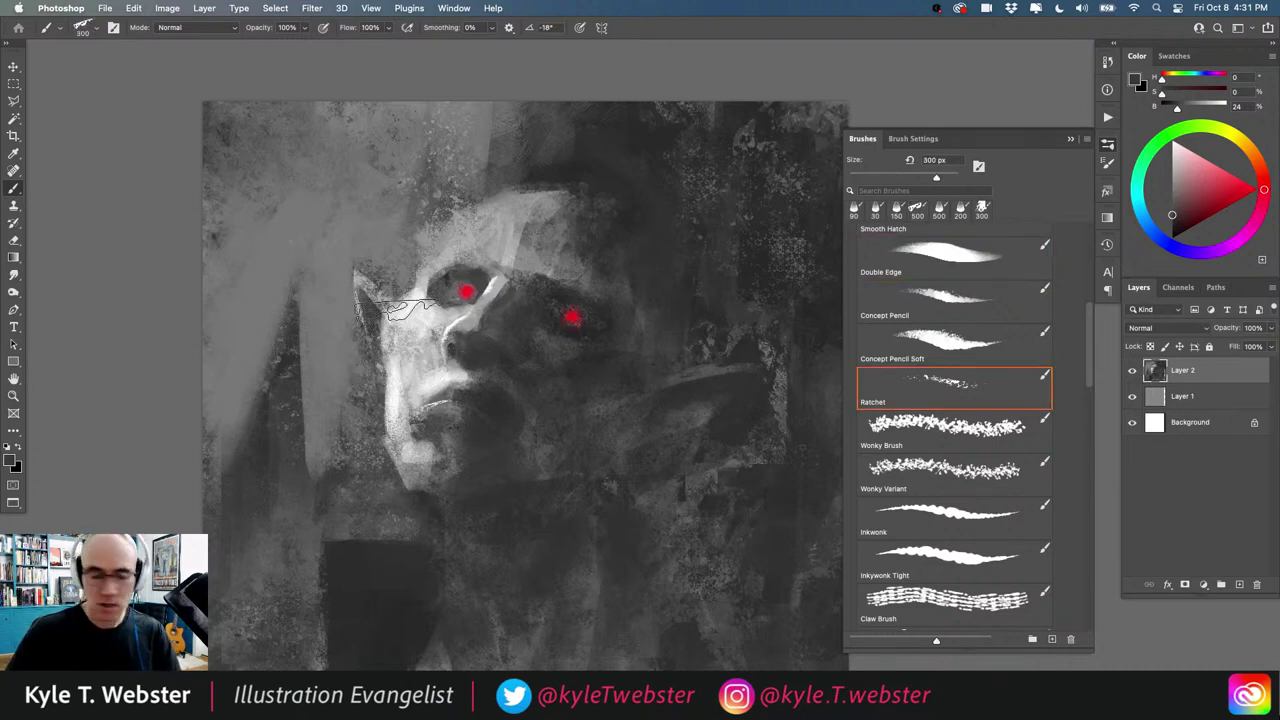
click(400, 310)
mouse_move(415, 360)
mouse_down()
mouse_move(399, 442)
mouse_move(394, 387)
mouse_move(428, 347)
mouse_move(411, 322)
mouse_move(400, 361)
mouse_up()
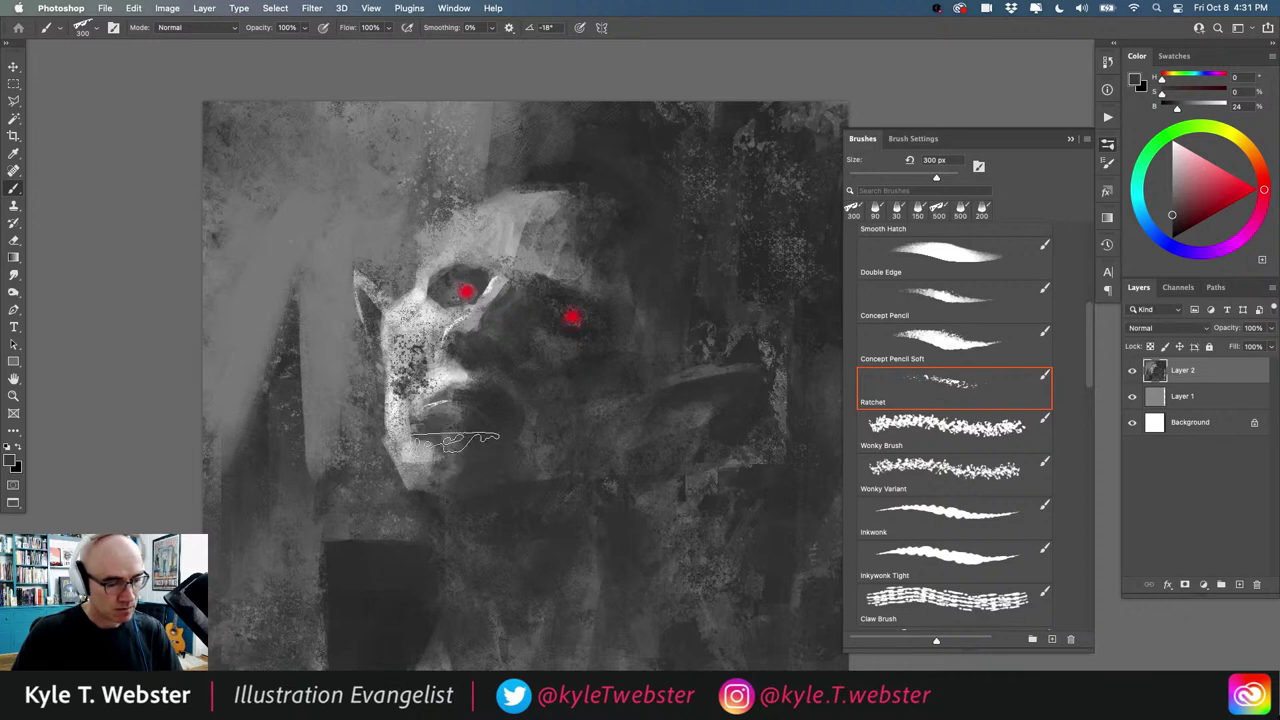
alt+click(423, 446)
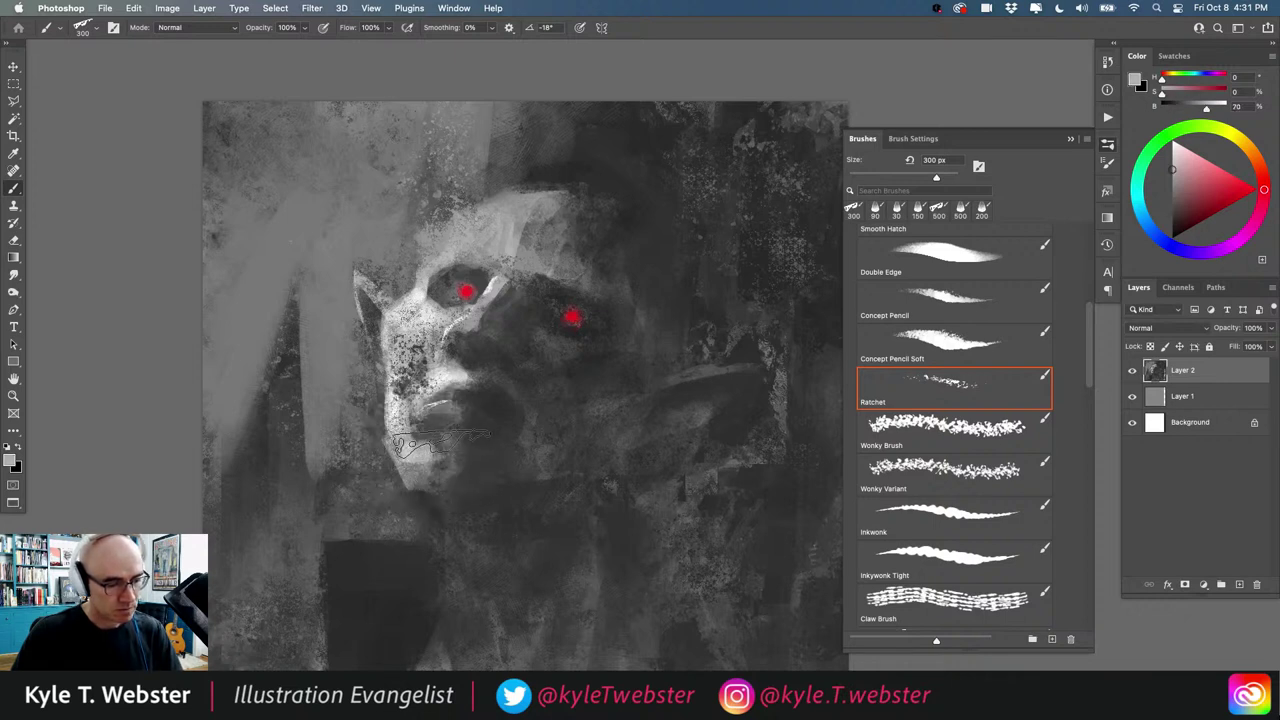
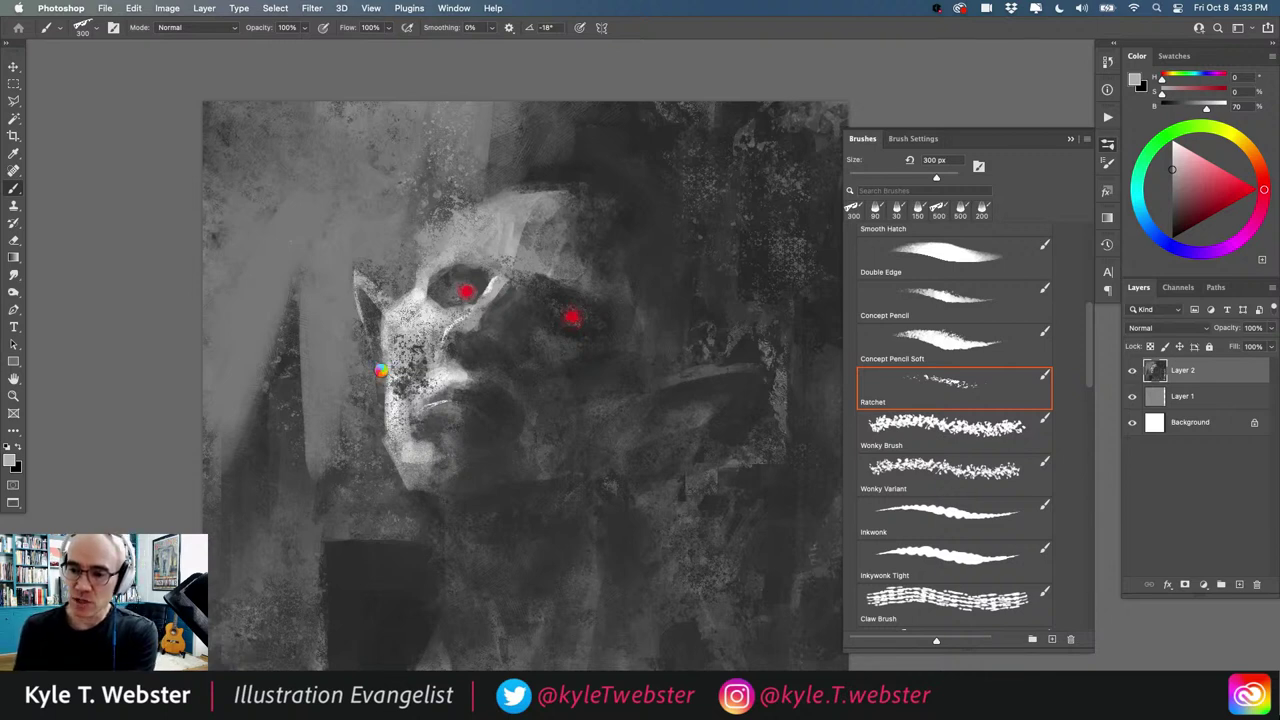
Step: Force quit the unresponsive Adobe Photoshop 2021
key(super+alt+Escape)
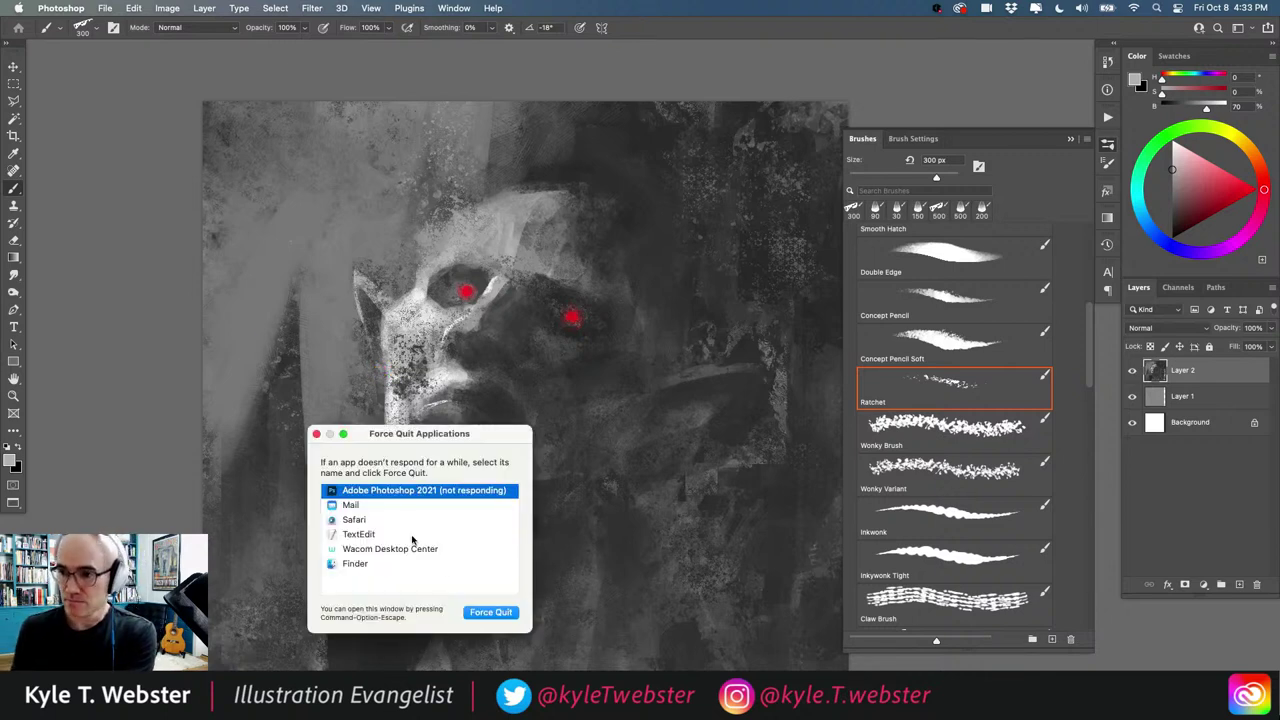
click(488, 615)
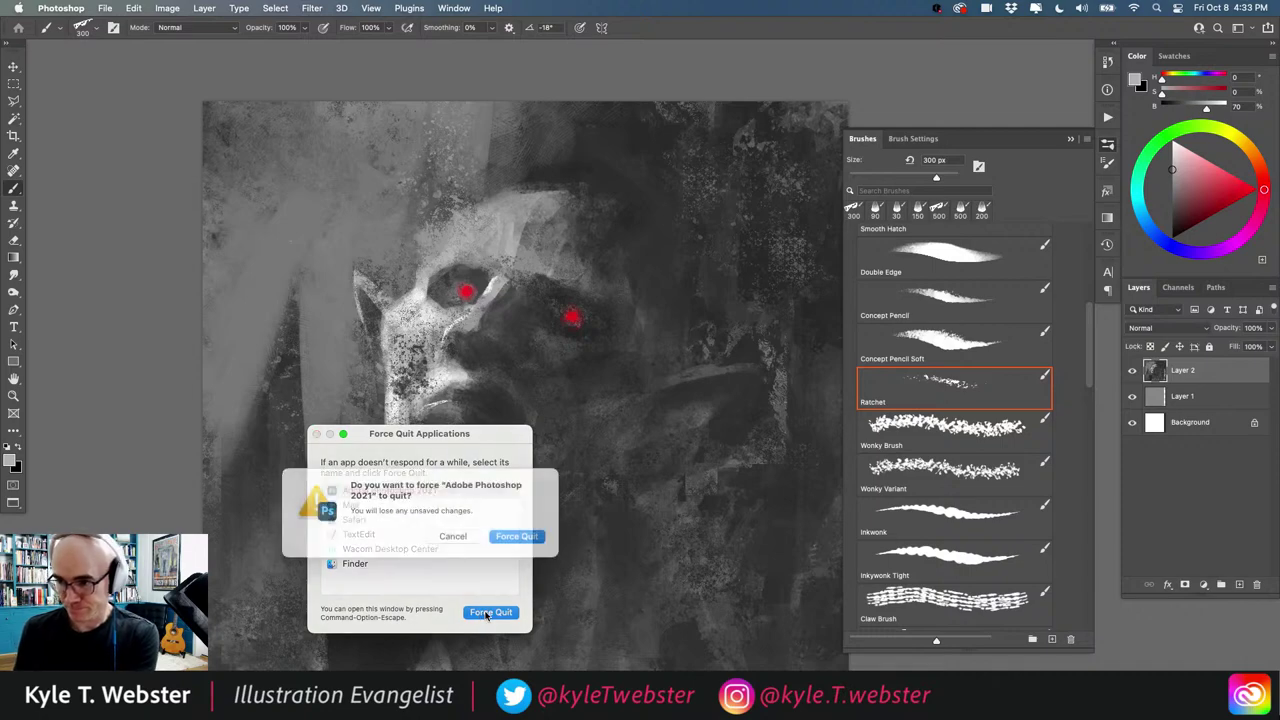
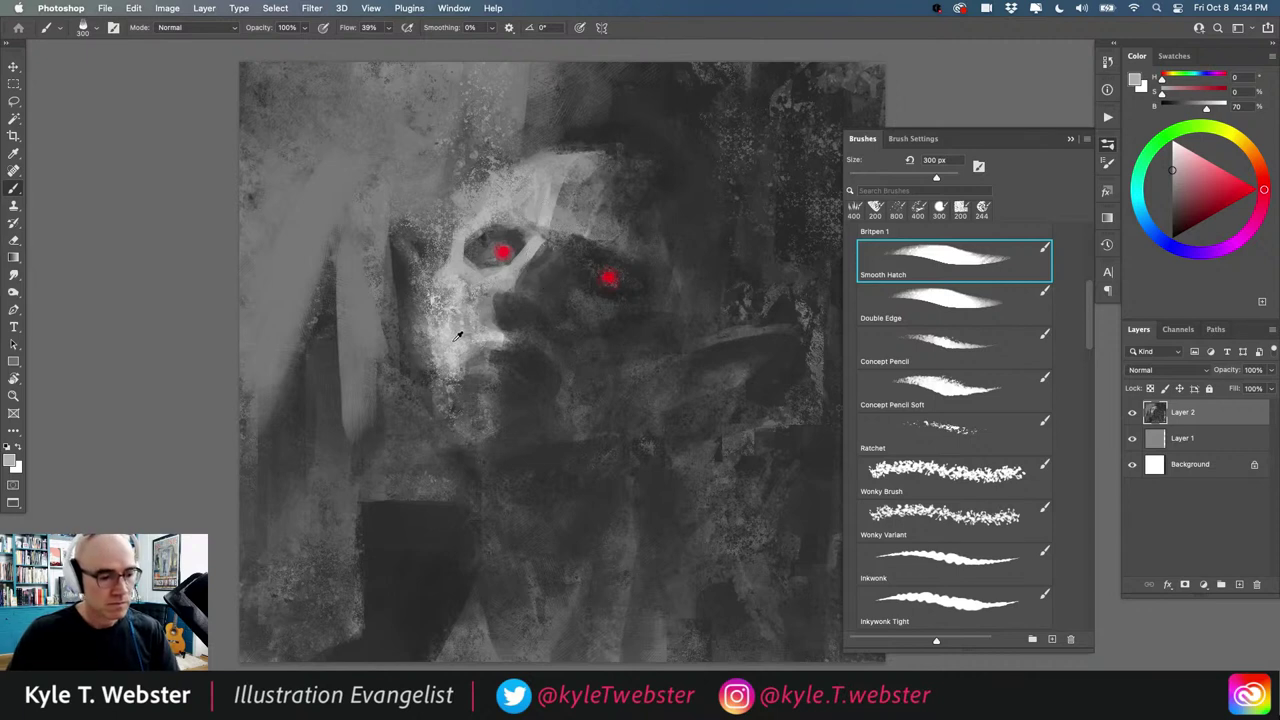
Step: Brighten the lower cheek, lips and chin in sampled 80% grey with Smooth Hatch, reducing the brush to 125 px
alt+click(454, 342)
mouse_move(446, 360)
mouse_down()
mouse_move(439, 412)
mouse_move(444, 347)
mouse_move(437, 437)
mouse_move(439, 405)
mouse_move(467, 402)
mouse_move(477, 377)
mouse_move(473, 397)
mouse_move(495, 400)
mouse_move(432, 392)
mouse_up()
key(bracketleft)
key(bracketleft)
key(bracketleft)
key(bracketleft)
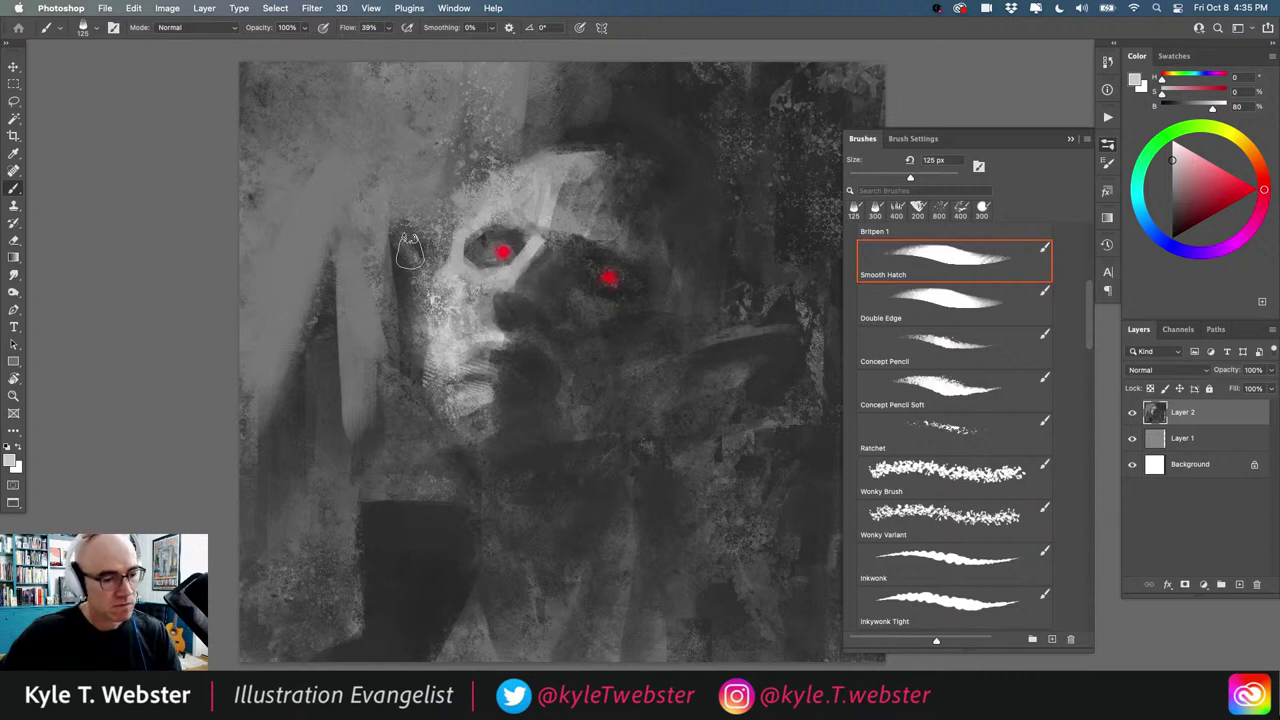
Step: Paint a light 80% grey edge on the ear beside the lit eye and shape its surroundings in sampled 23%, 46% and 48% greys
drag(410, 250, 396, 237)
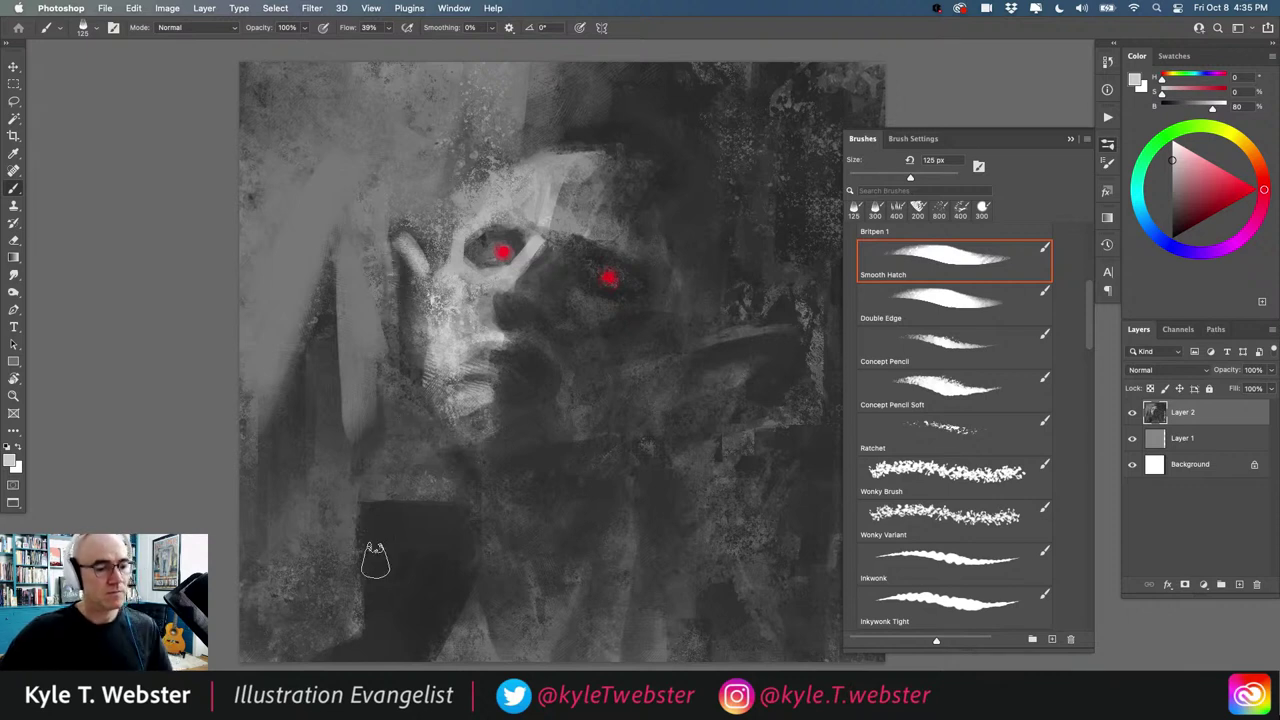
alt+click(400, 266)
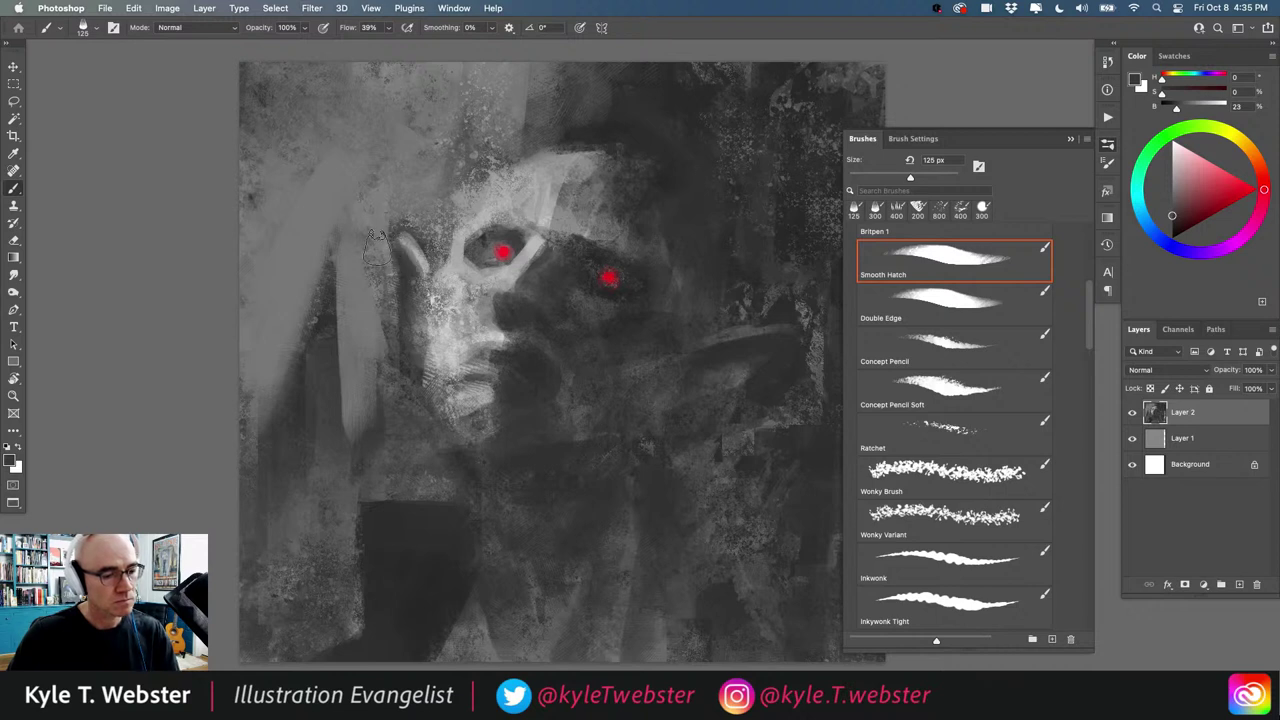
alt+click(376, 219)
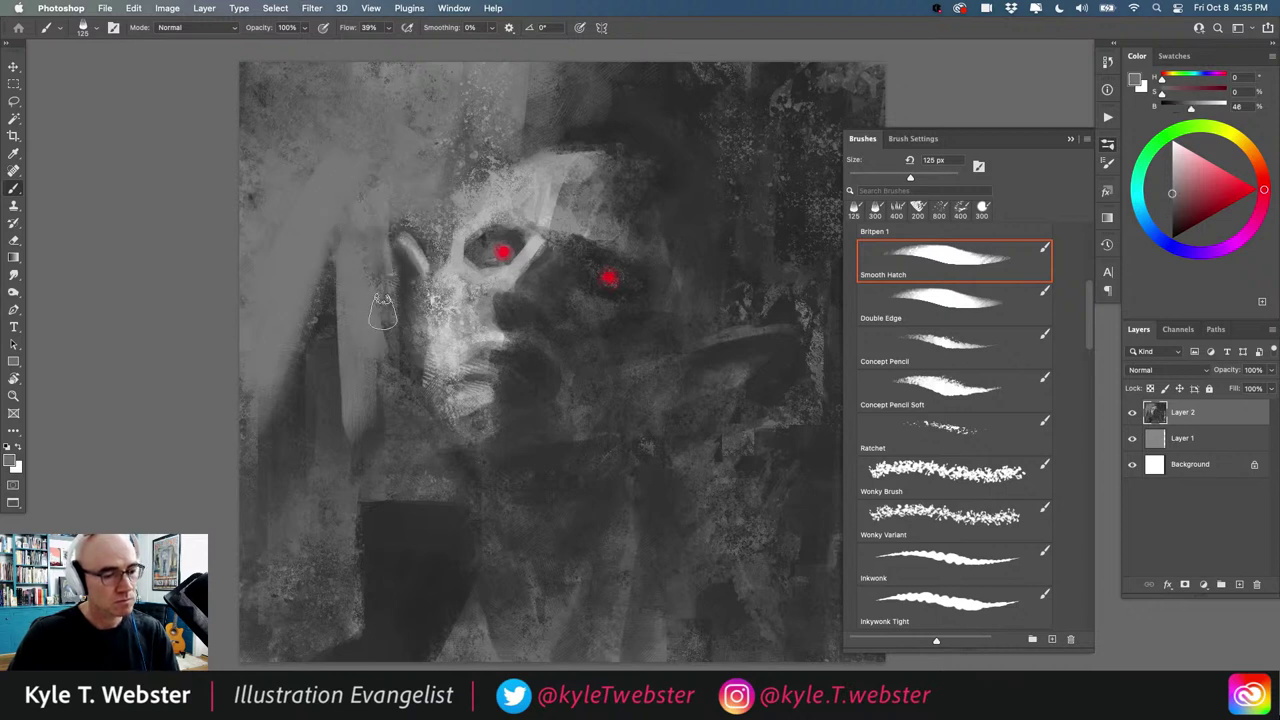
alt+click(418, 199)
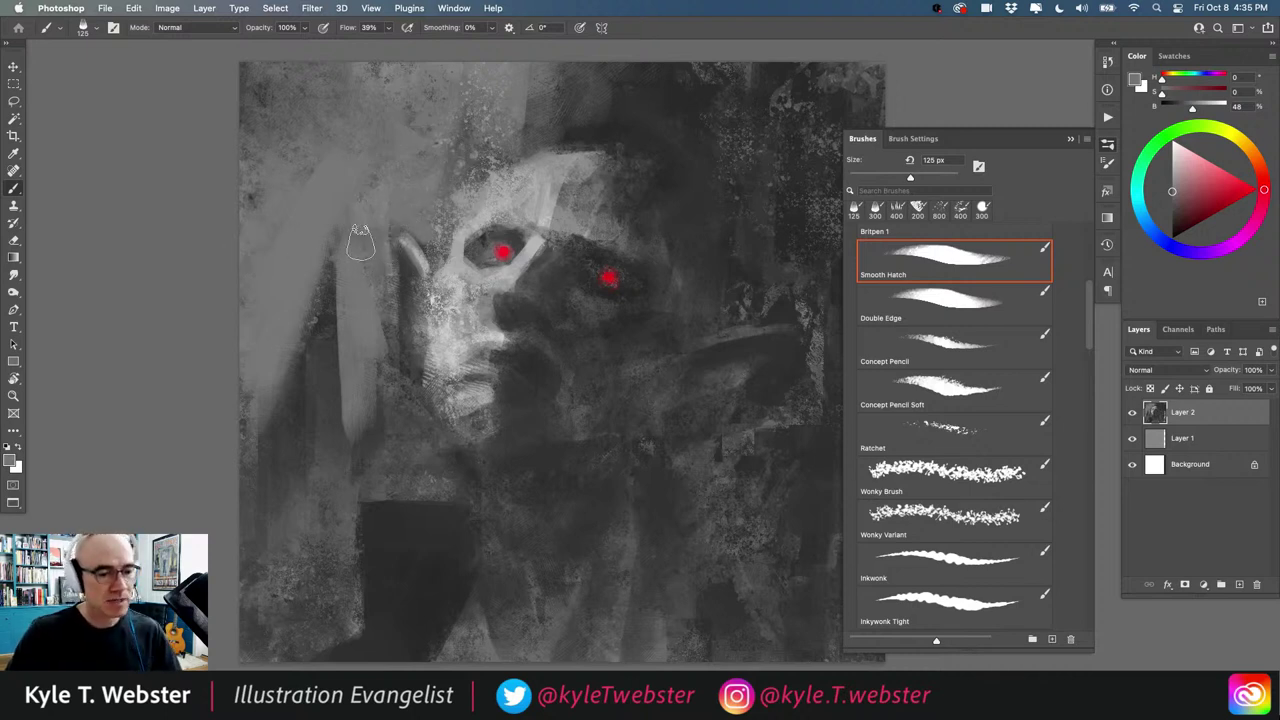
Step: Flip the painting horizontally with the recorded Flip Horiz action
scroll(540, 210, up, 2)
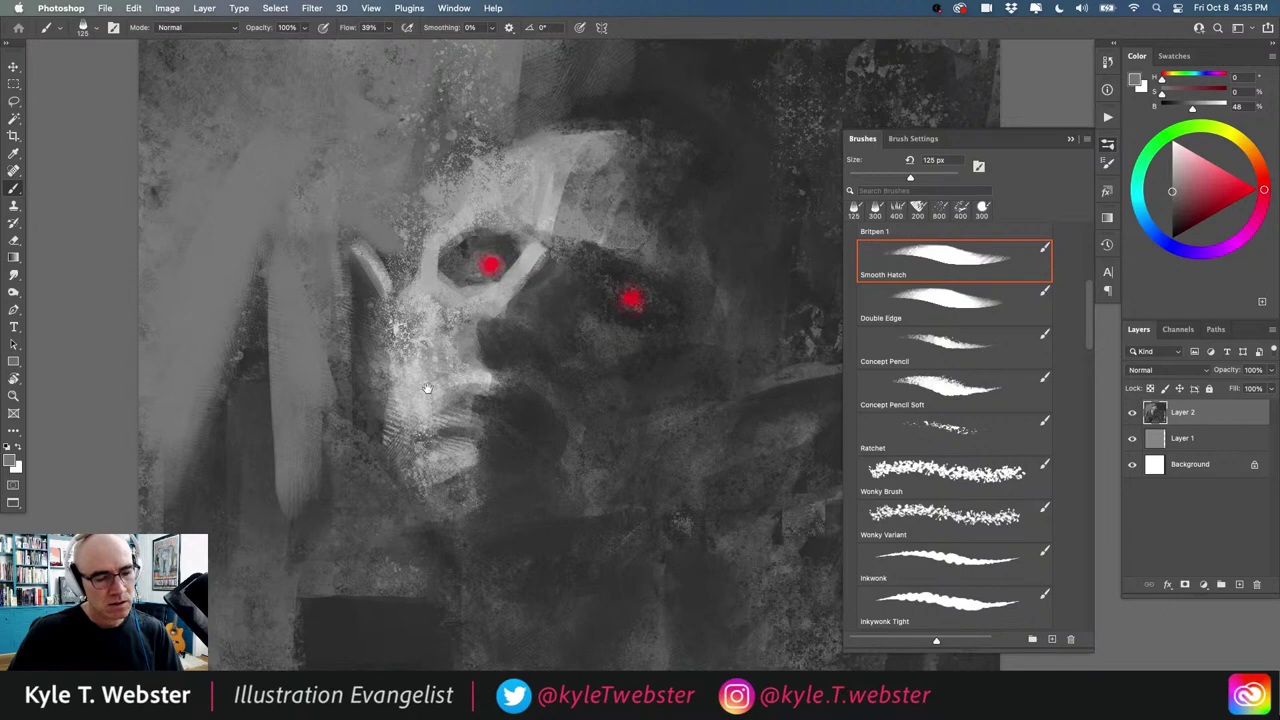
scroll(431, 392, down, 2)
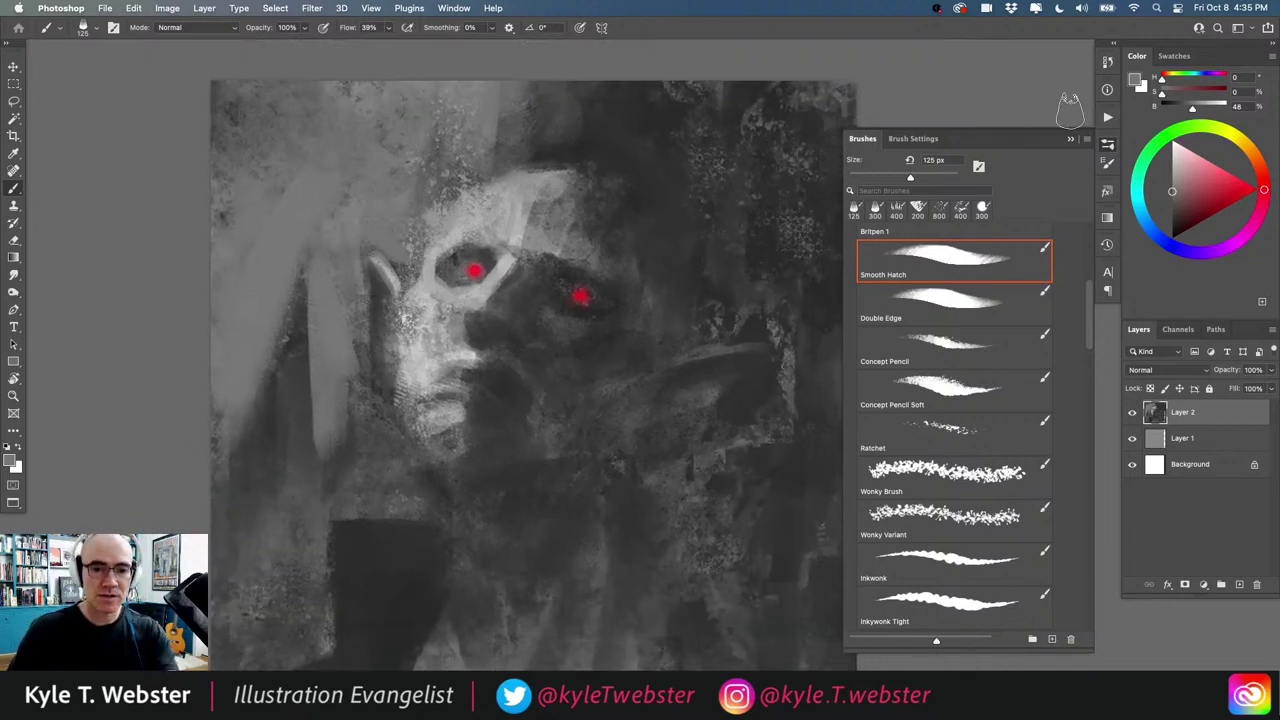
click(1108, 117)
click(962, 132)
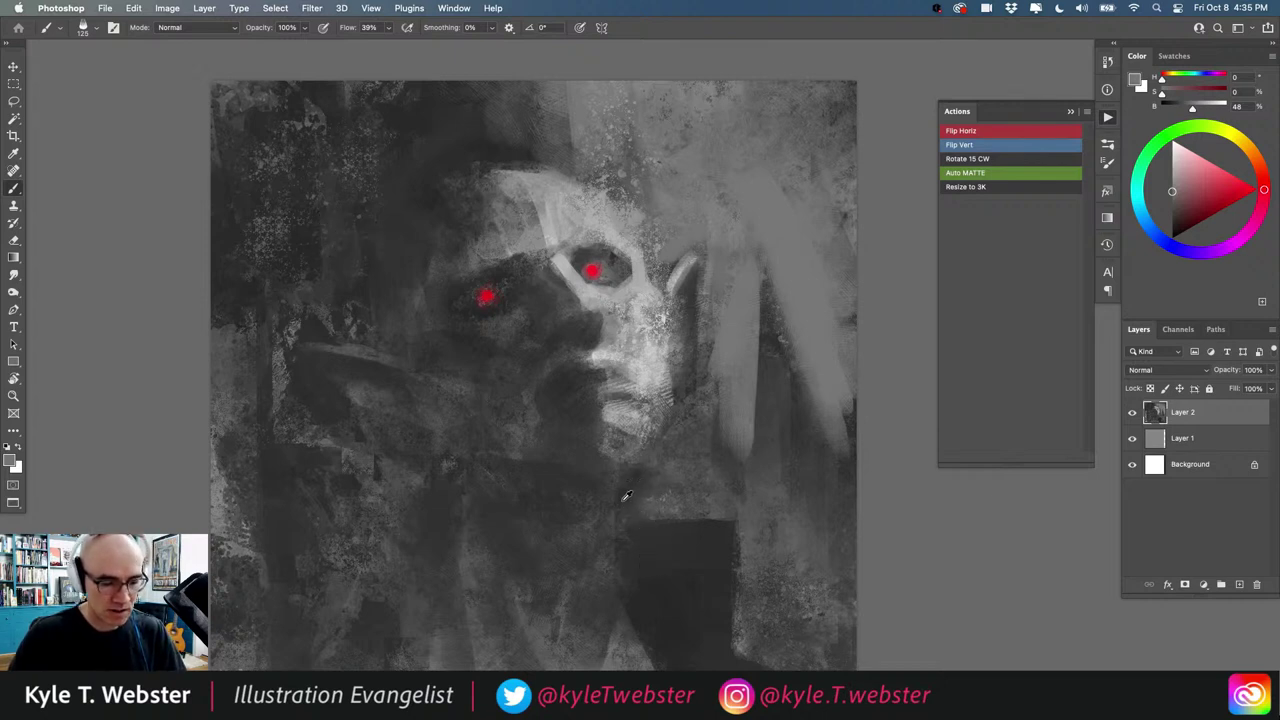
Step: Paint a vertical highlight down the neck edge below the chin in sampled 78% grey with Smooth Hatch at 125 px
alt+click(640, 346)
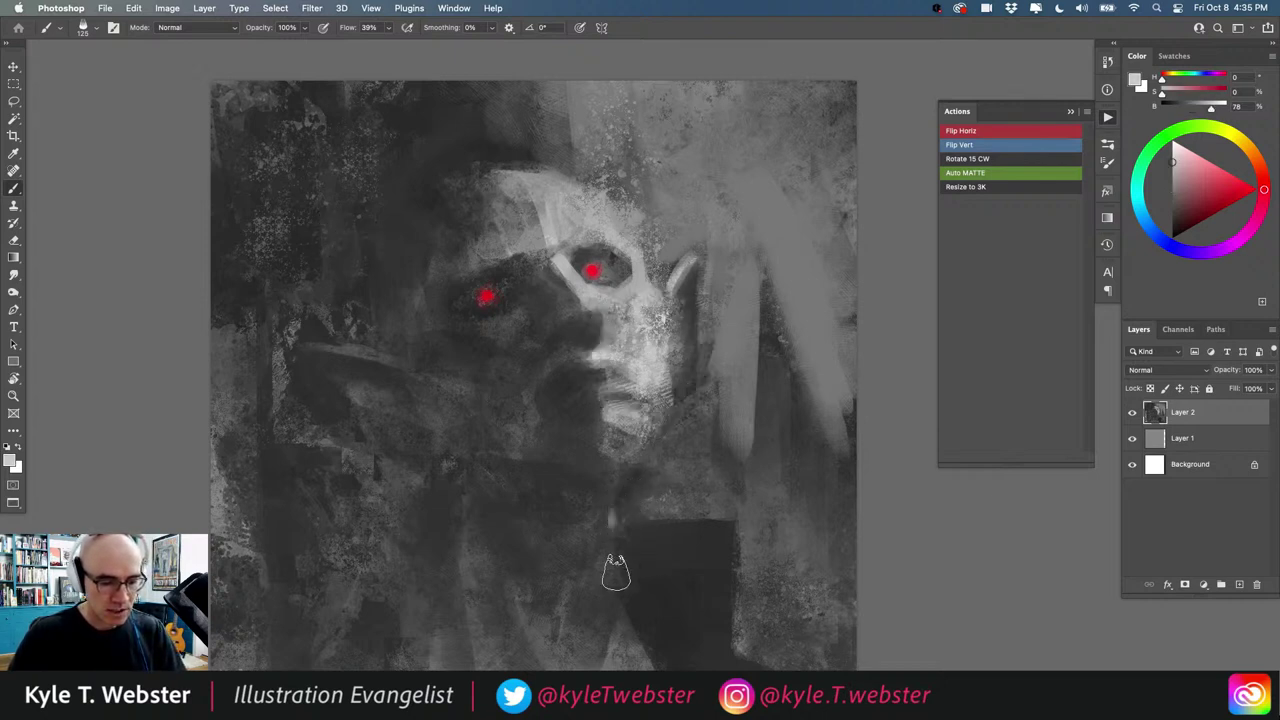
drag(616, 572, 615, 580)
drag(614, 514, 606, 614)
drag(616, 564, 606, 626)
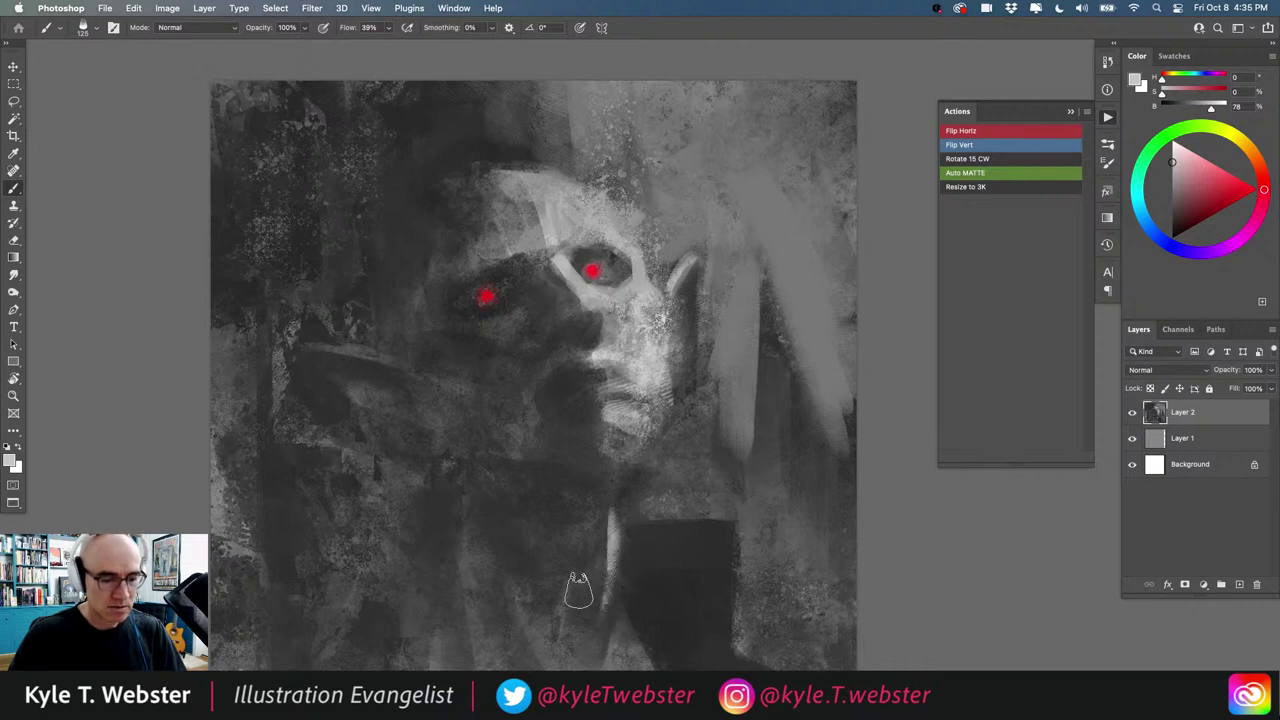
Step: Soften and shade around the neck highlight in sampled 35%, 33% and 19% greys with the brush enlarged to 250 px
alt+click(668, 496)
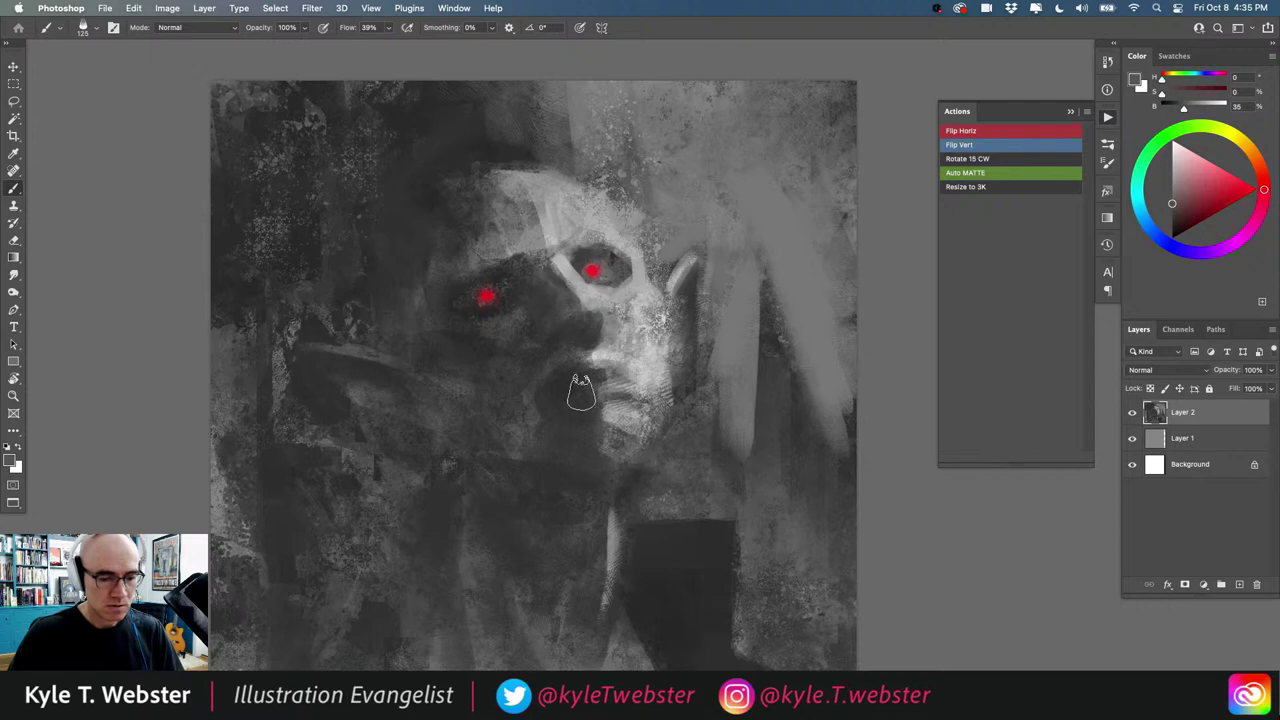
key(bracketright)
key(bracketright)
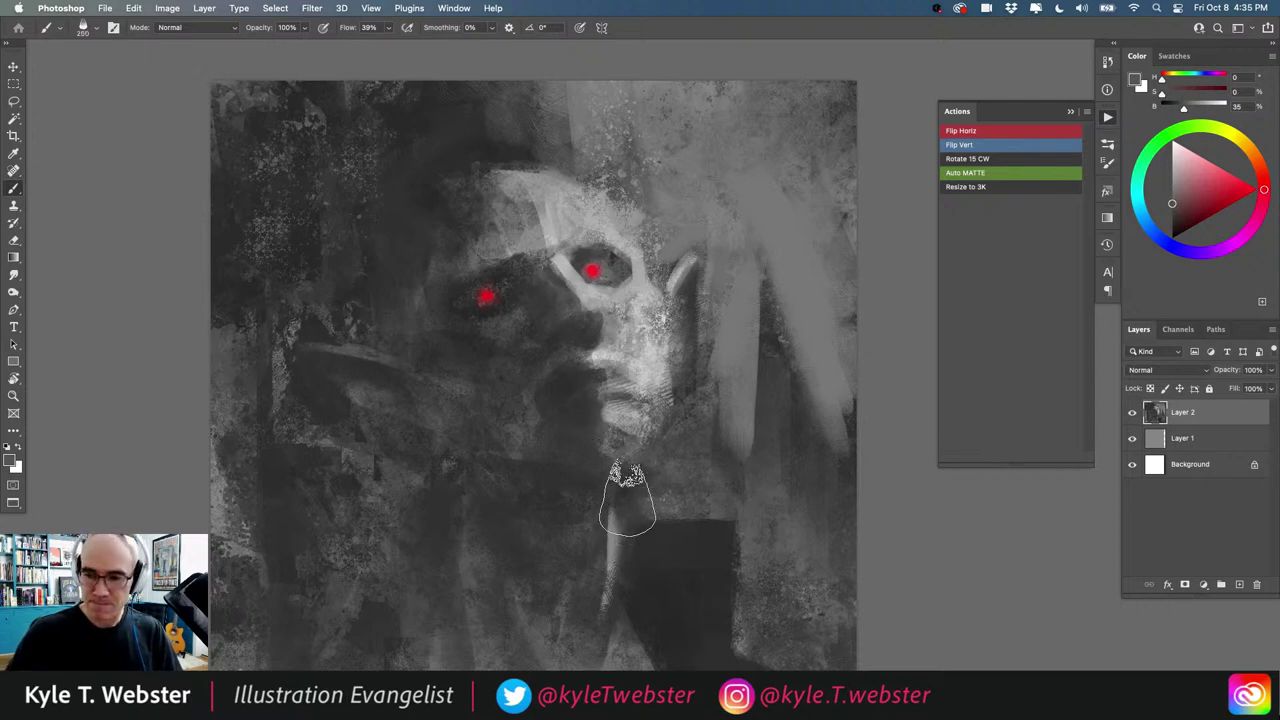
alt+click(671, 487)
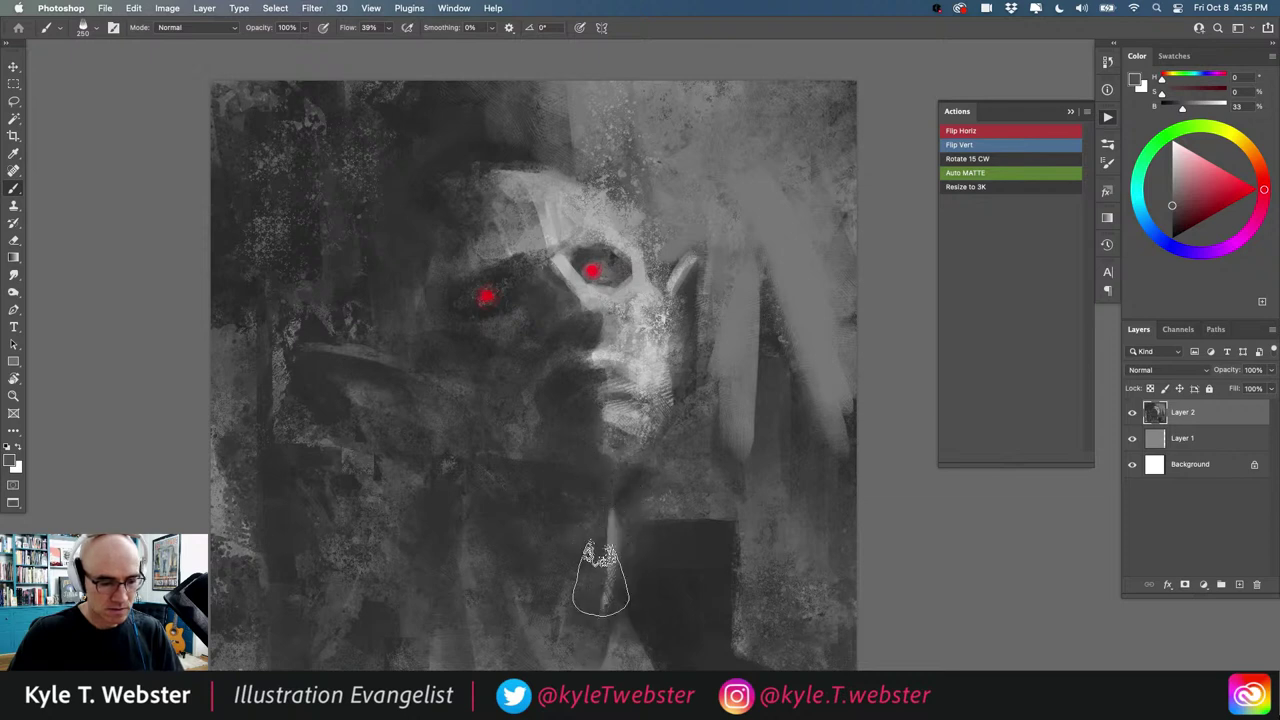
alt+click(611, 511)
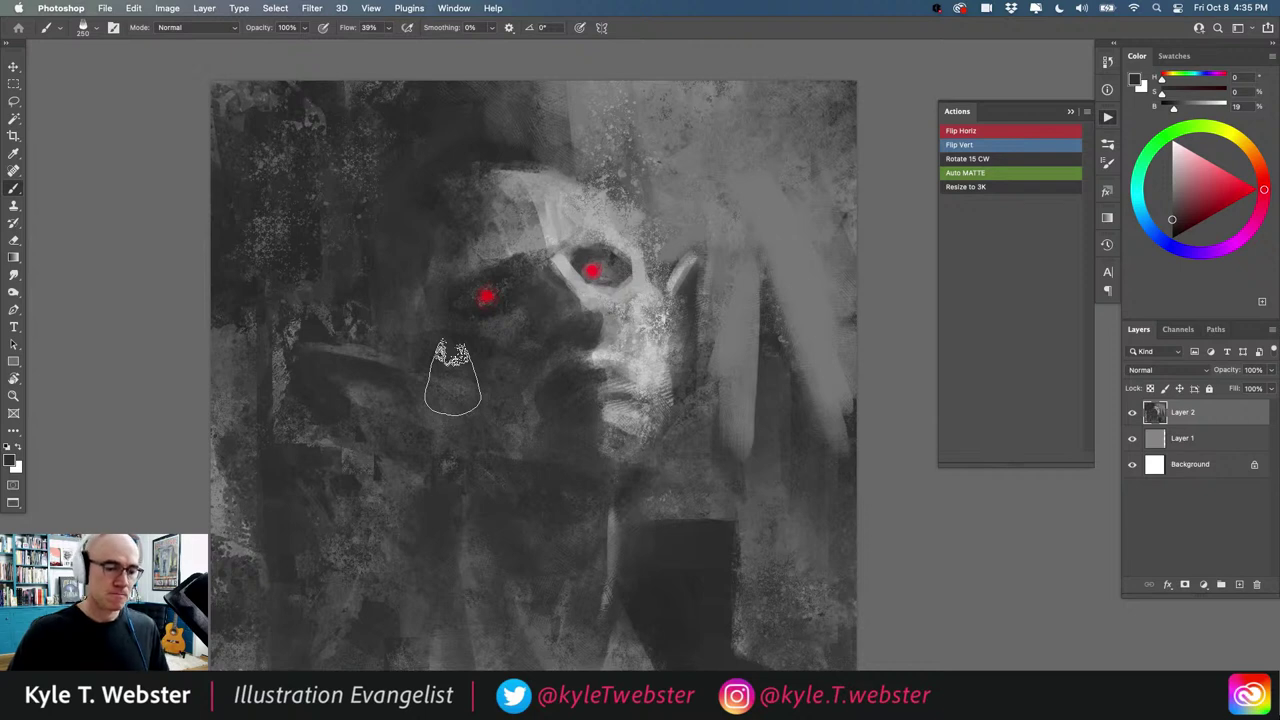
Step: Sample greys from the painting and brush a lighter shoulder shape and angled edges over the dark block below the chin
alt+click(686, 491)
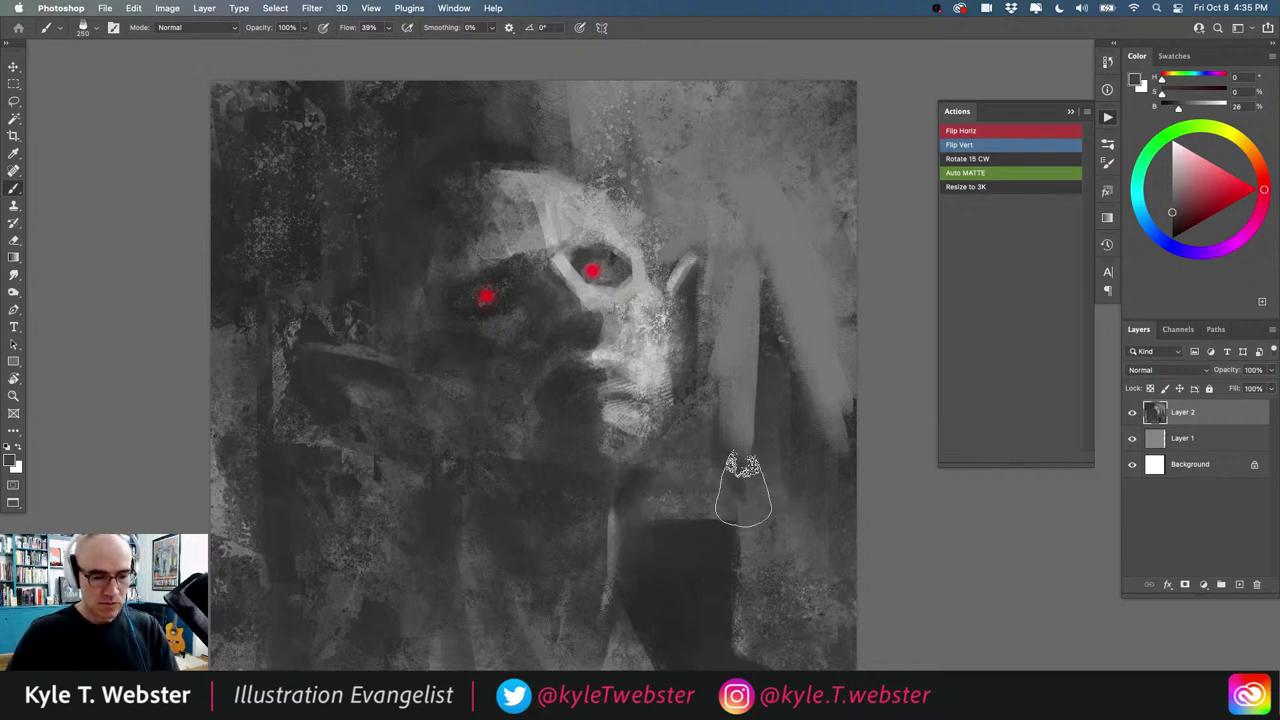
alt+click(707, 500)
drag(794, 540, 675, 520)
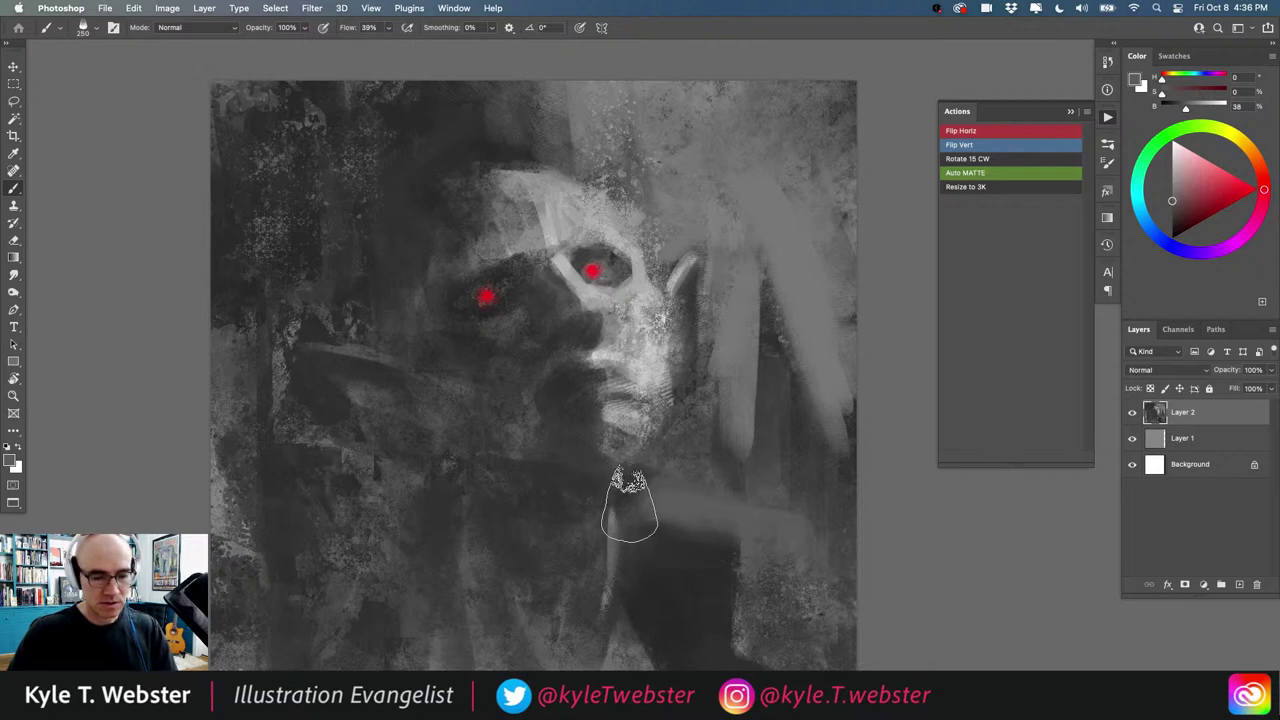
drag(762, 522, 718, 648)
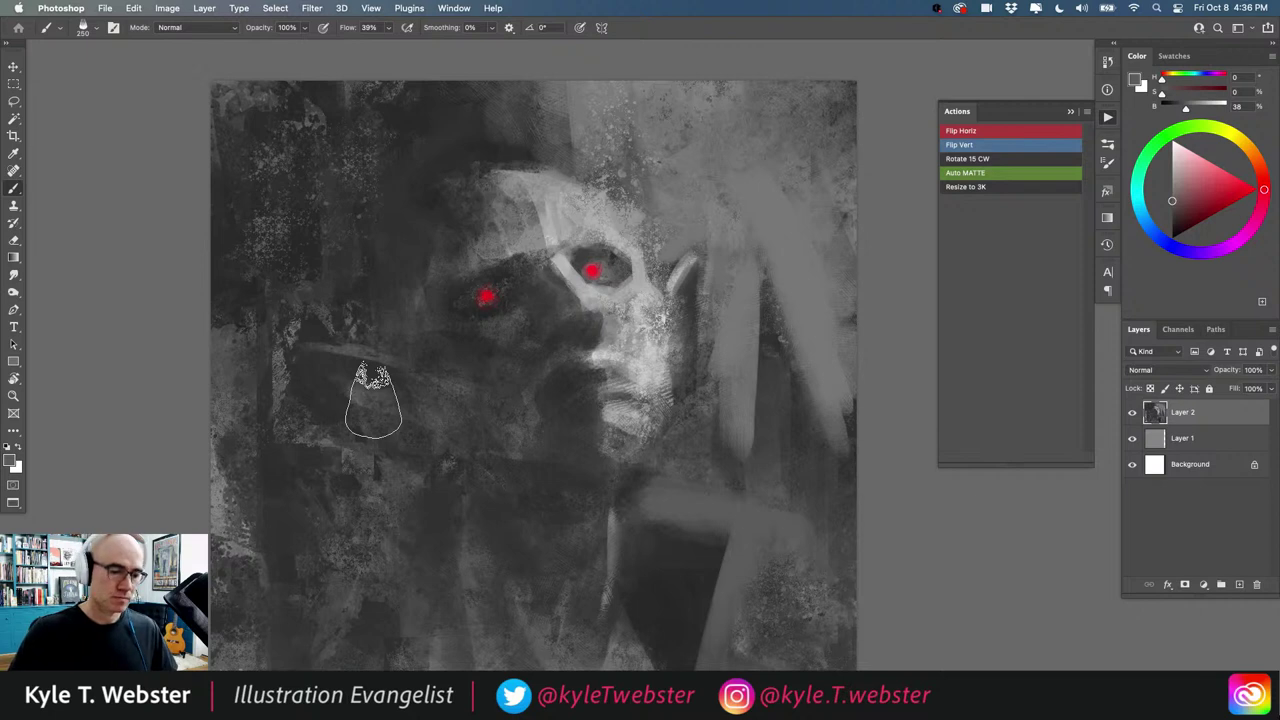
alt+click(692, 632)
drag(669, 630, 698, 700)
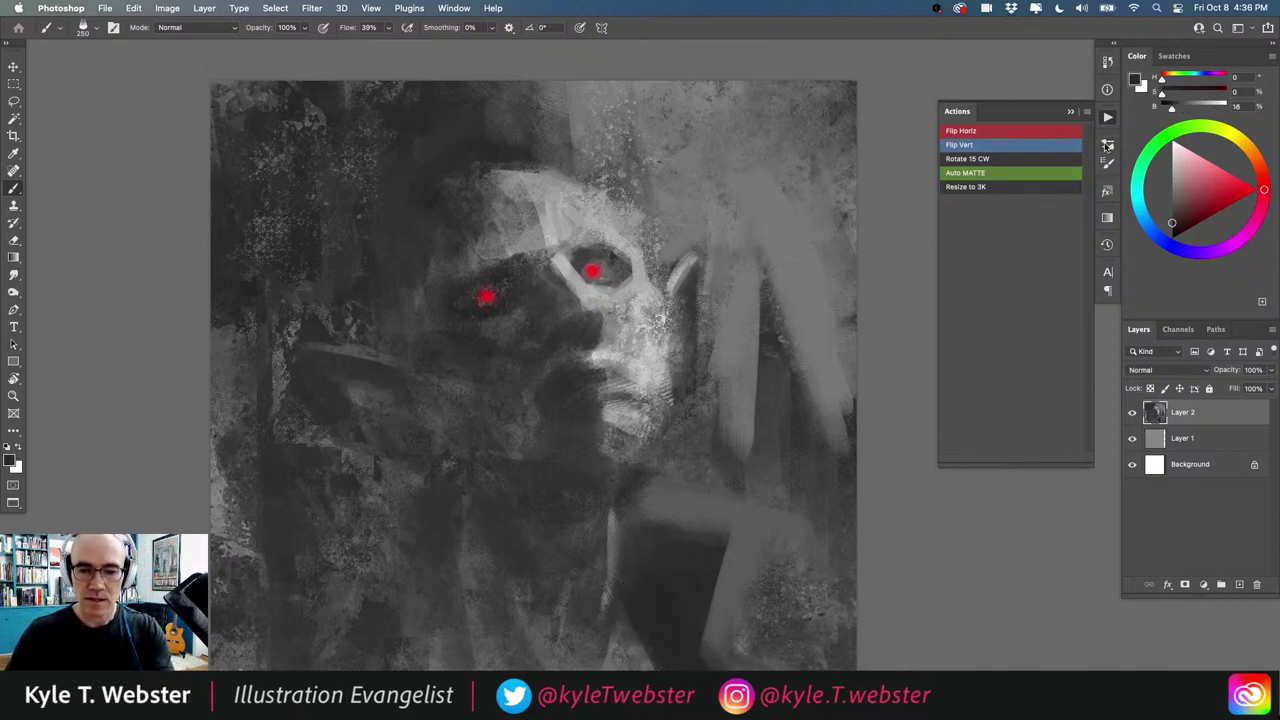
Step: Switch to the Pigmentia Edge brush
click(1107, 146)
scroll(935, 425, down, 10)
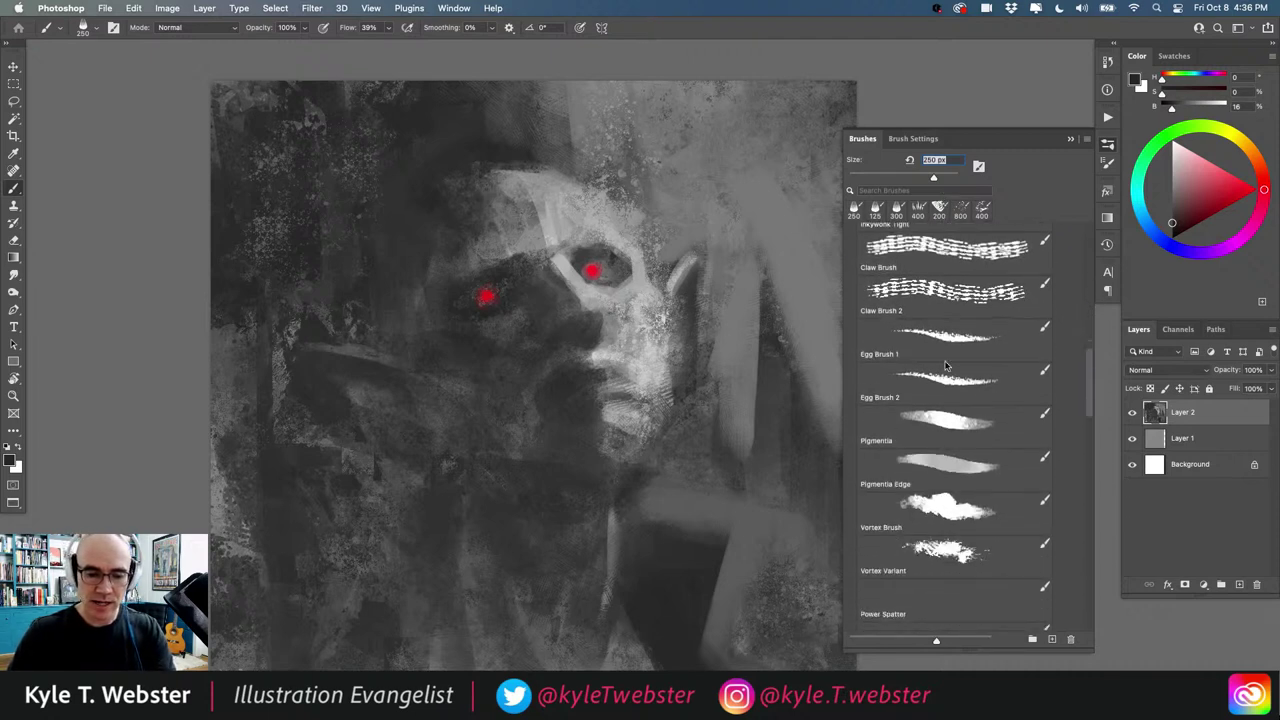
click(935, 425)
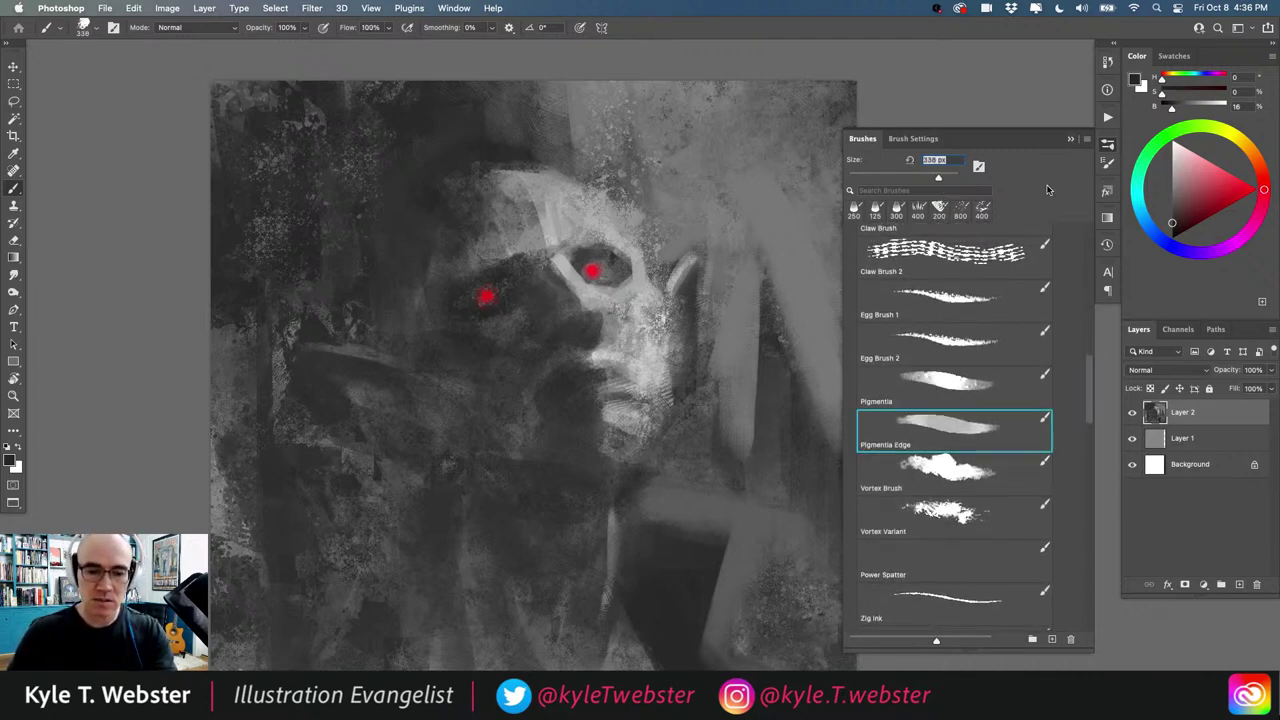
click(953, 382)
click(1070, 139)
Step: Repaint the dark shape below the neck with its own sampled dark grey and reduce the brush size to 175
alt+click(689, 625)
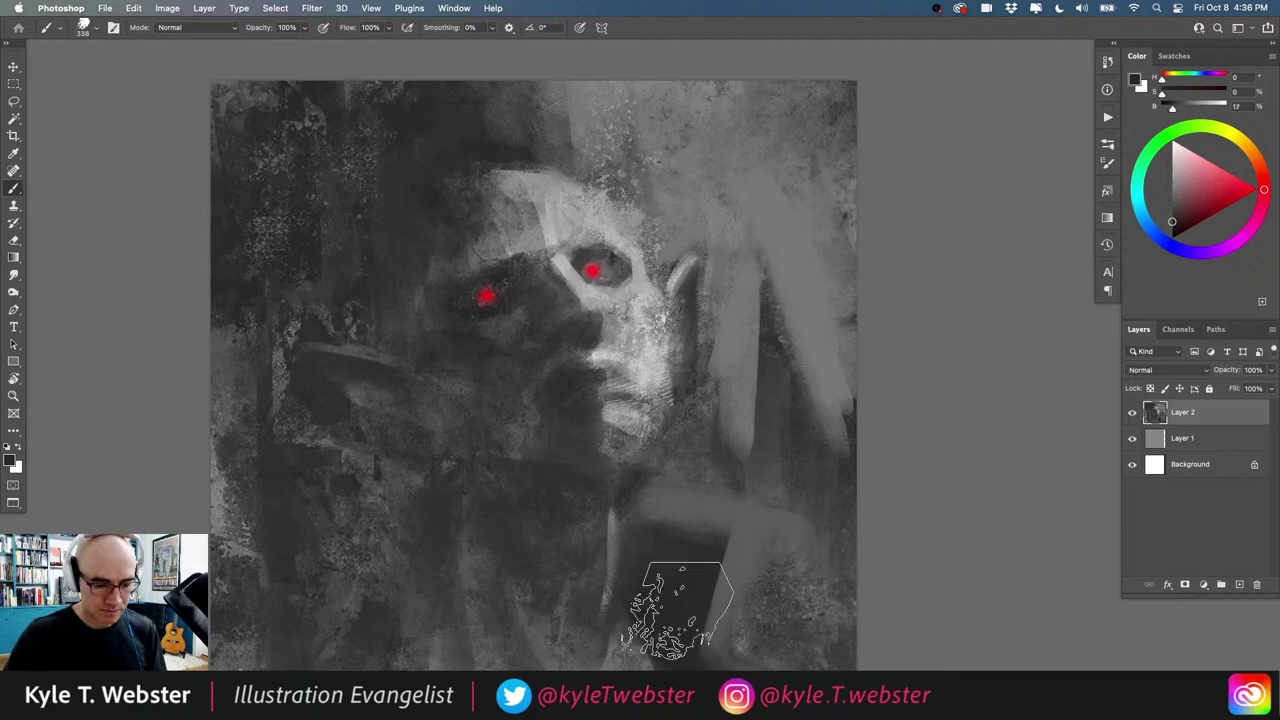
mouse_move(629, 580)
mouse_down()
mouse_move(600, 503)
mouse_move(742, 630)
mouse_up()
key(bracketleft)
key(bracketleft)
key(bracketleft)
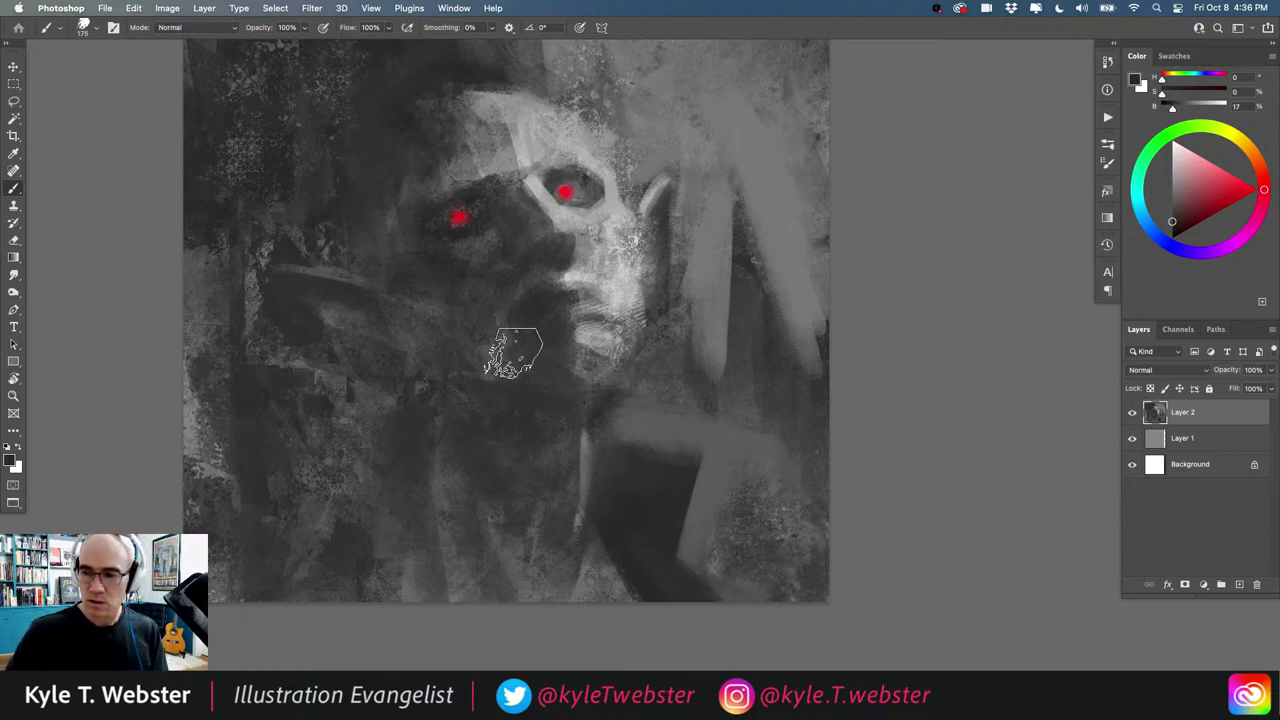
Step: Enlarge the brush to 400 and tone down the light shoulder band and the bright drapery streaks beside the face with dark grey
key(bracketright)
key(bracketright)
key(bracketright)
key(bracketright)
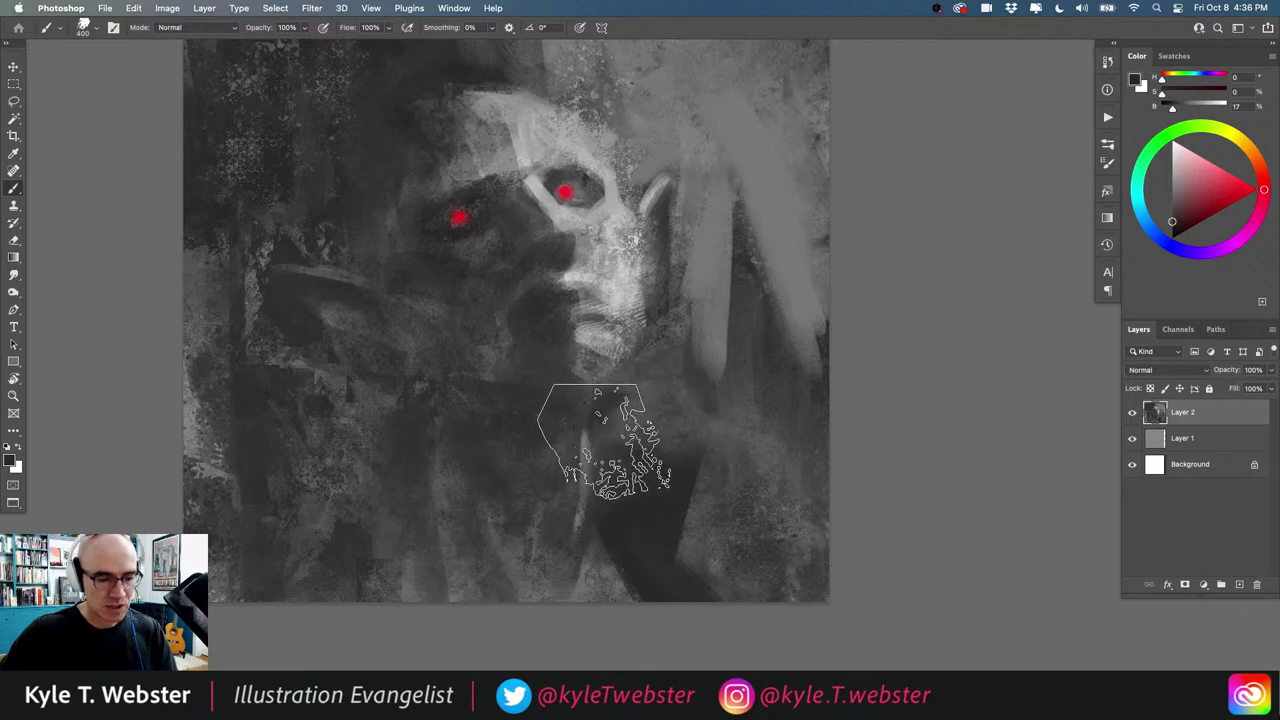
mouse_move(716, 323)
mouse_down()
mouse_move(709, 185)
mouse_move(707, 393)
mouse_move(732, 186)
mouse_move(762, 167)
mouse_up()
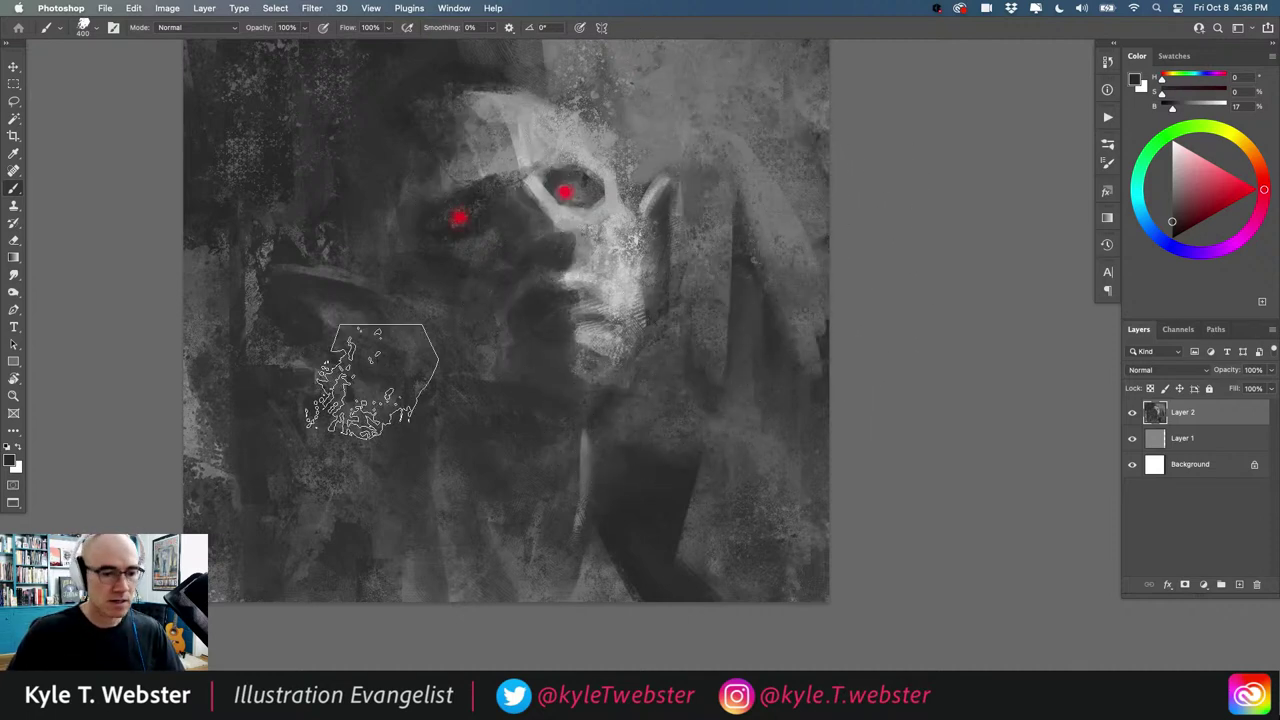
Step: Sample dark greys from the forehead and backdrop and blend the head's shadowed edge into the dark background
drag(413, 384, 514, 449)
mouse_move(415, 394)
mouse_down()
mouse_move(442, 398)
mouse_move(446, 366)
mouse_up()
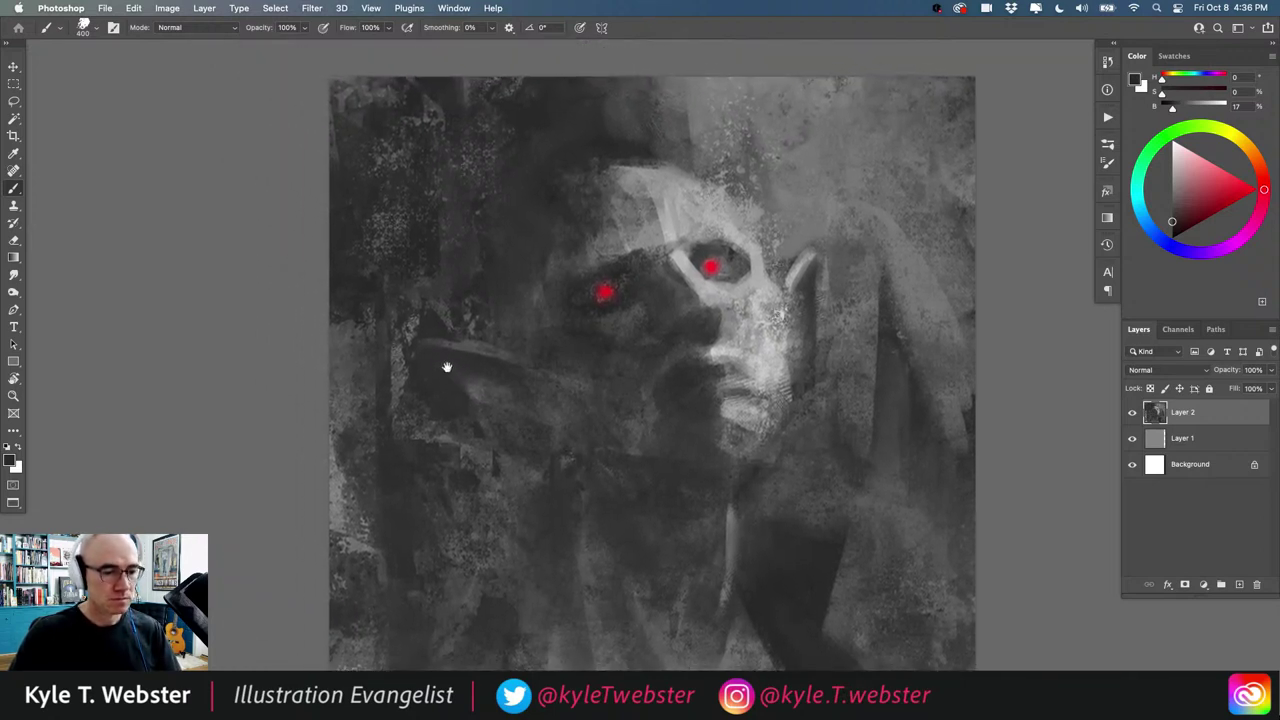
alt+click(615, 222)
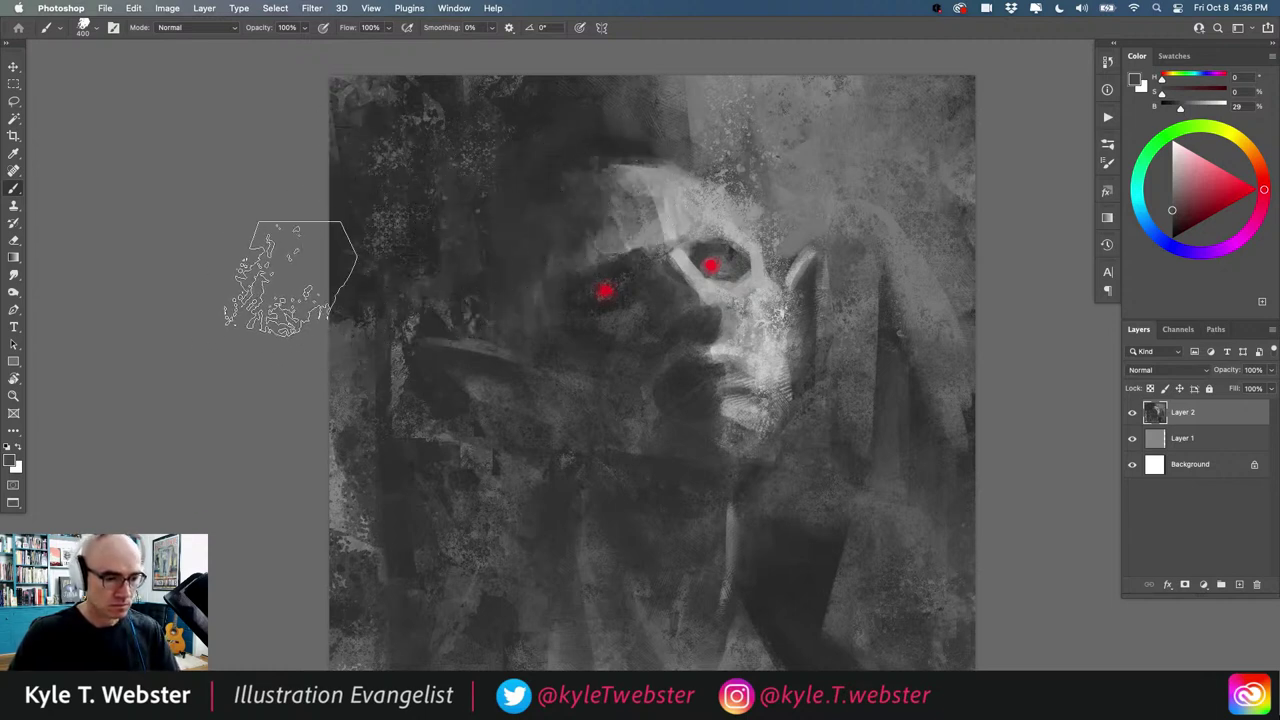
alt+click(411, 268)
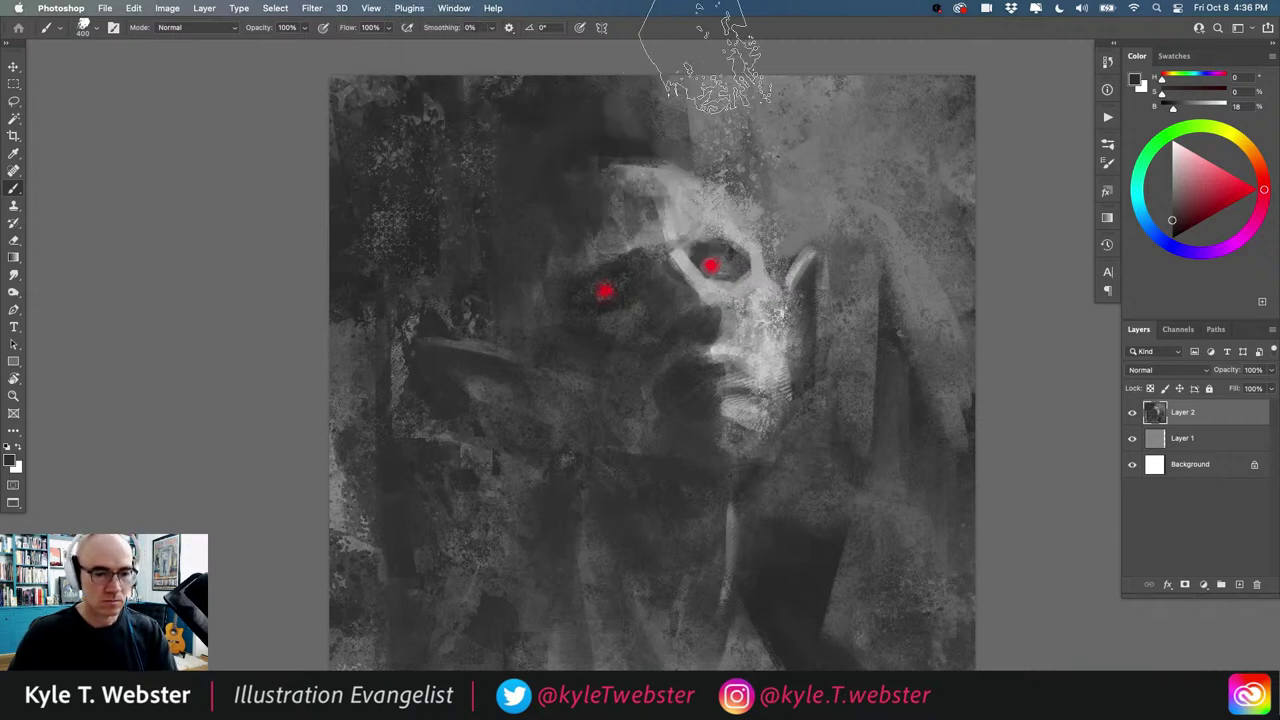
Step: Sample the mid-grey above the forehead, reduce the brush size to 150 and refine the background edge around the lit skull
alt+click(668, 135)
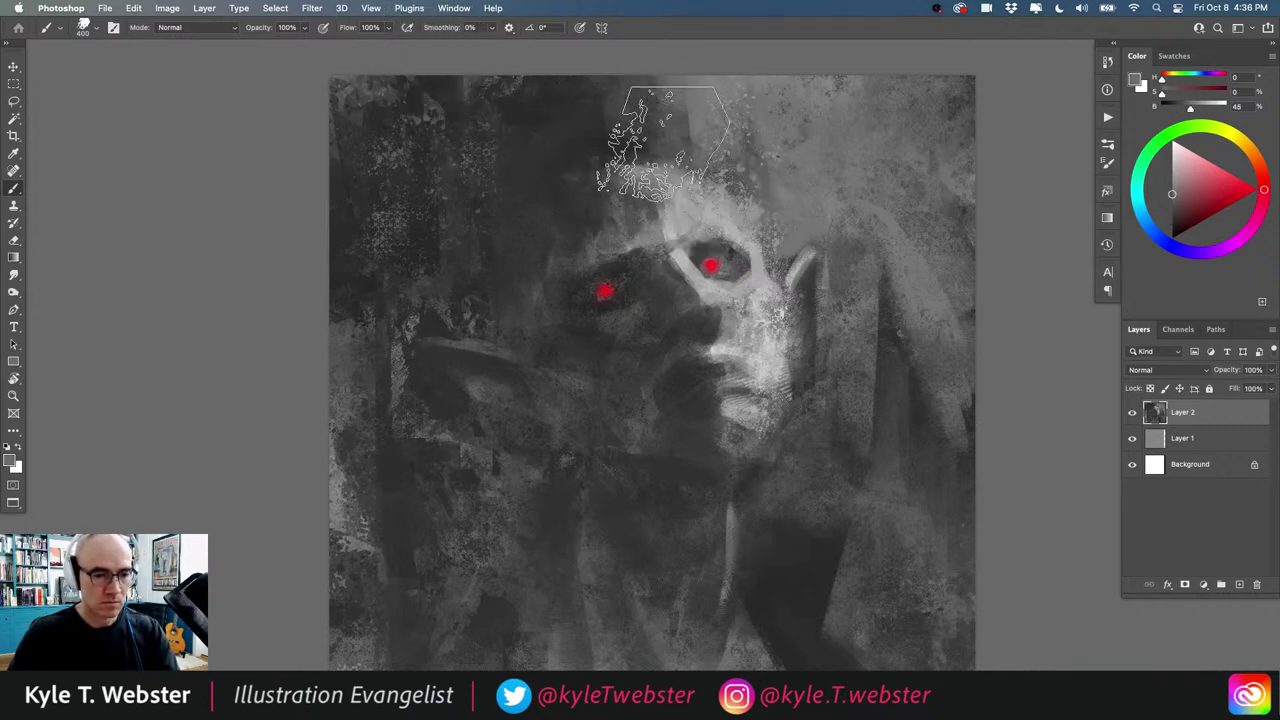
key(bracketleft)
key(bracketleft)
key(bracketleft)
key(bracketleft)
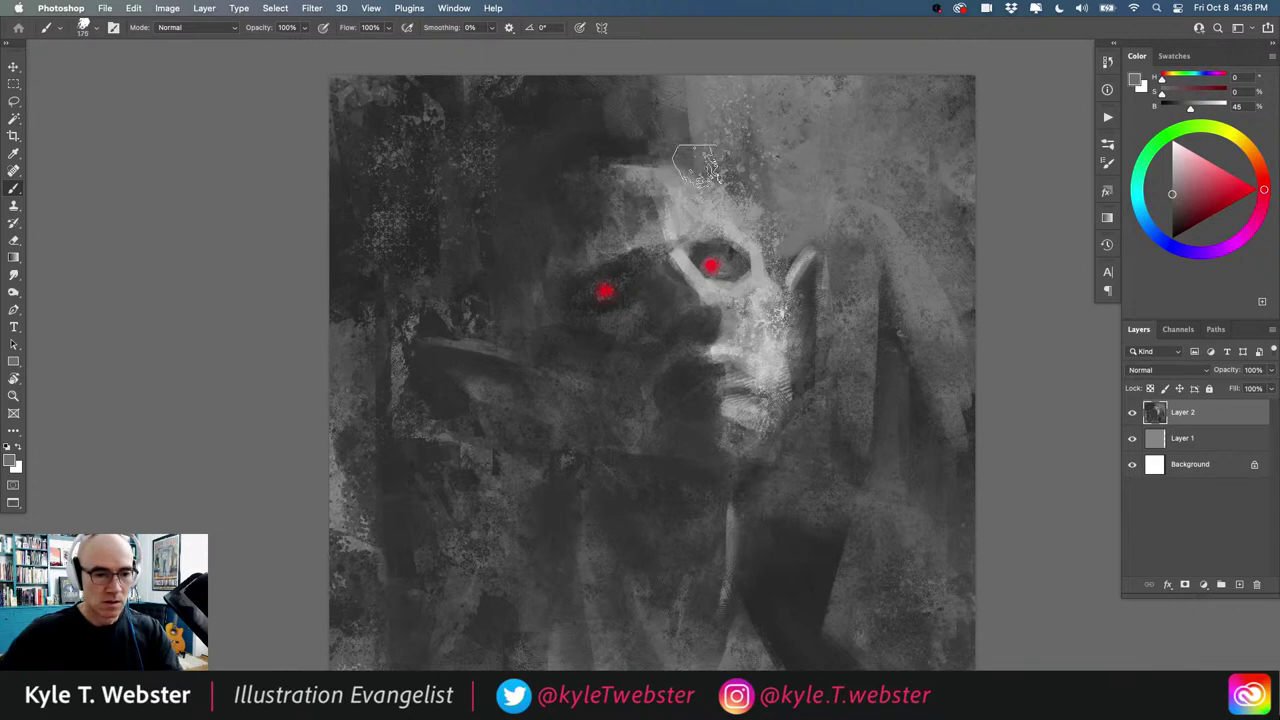
key(bracketleft)
key(bracketleft)
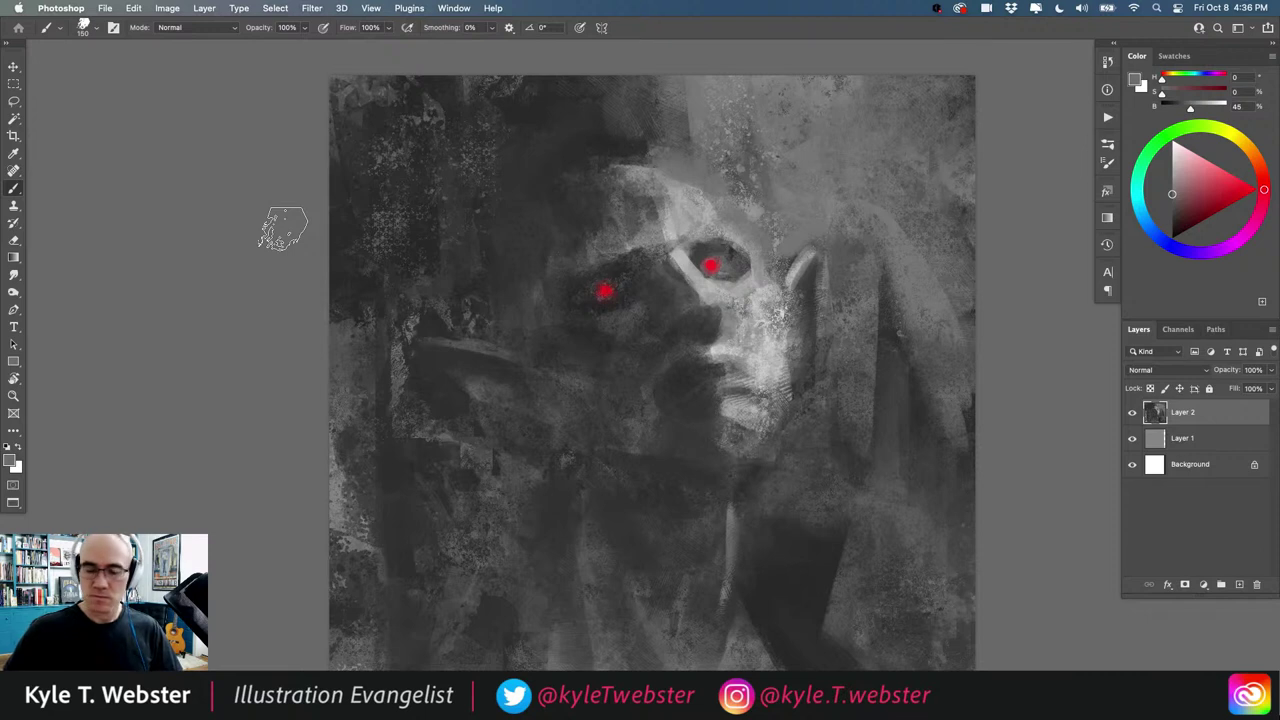
Step: Paint a curved light grey rim along the top of the skull and trim its edges with sampled dark grey
alt+click(772, 356)
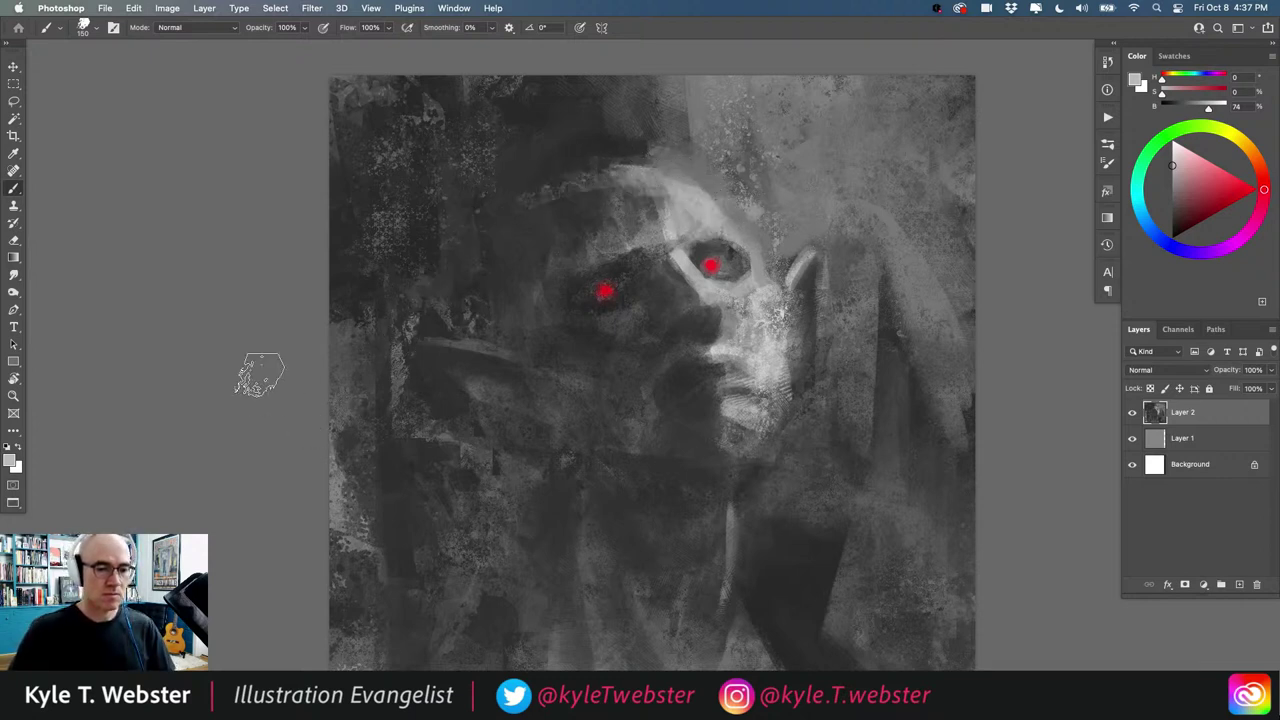
alt+click(596, 192)
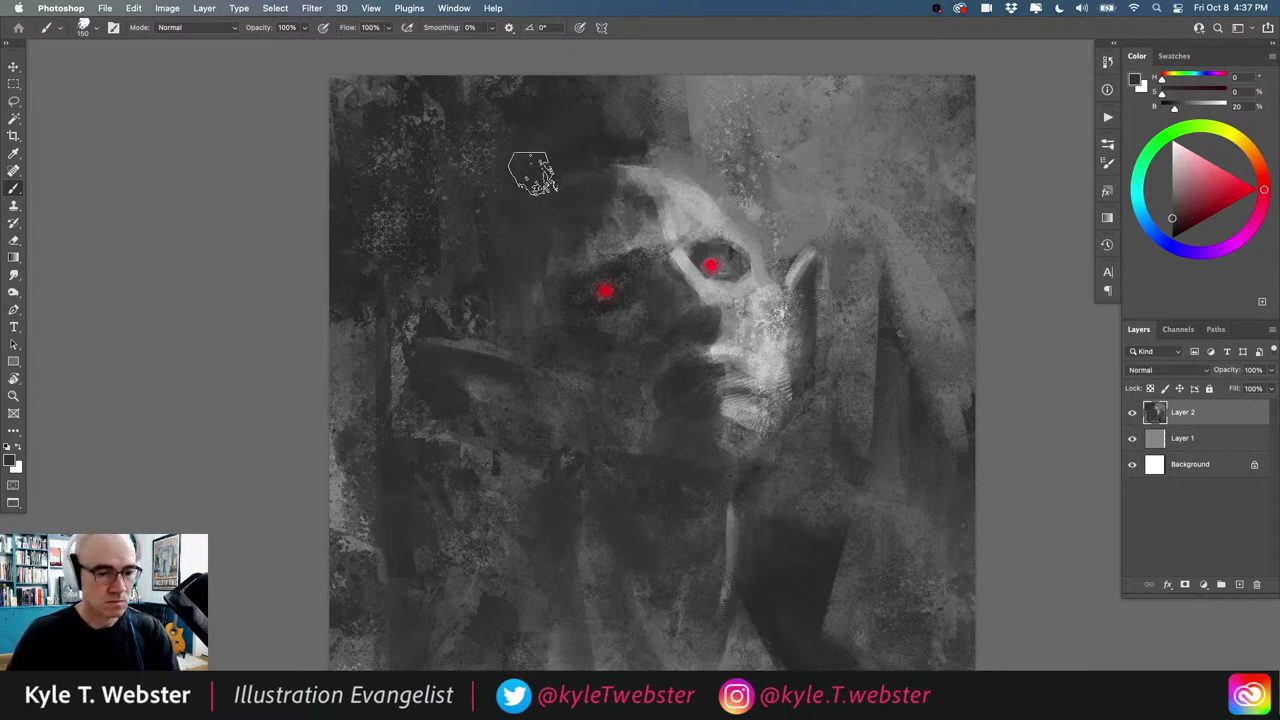
alt+click(591, 145)
mouse_move(575, 165)
mouse_down()
mouse_move(672, 180)
mouse_move(649, 177)
mouse_up()
mouse_move(536, 193)
mouse_down()
mouse_move(618, 168)
mouse_move(511, 198)
mouse_move(631, 170)
mouse_move(566, 175)
mouse_move(697, 190)
mouse_up()
drag(606, 179, 668, 181)
drag(568, 184, 640, 172)
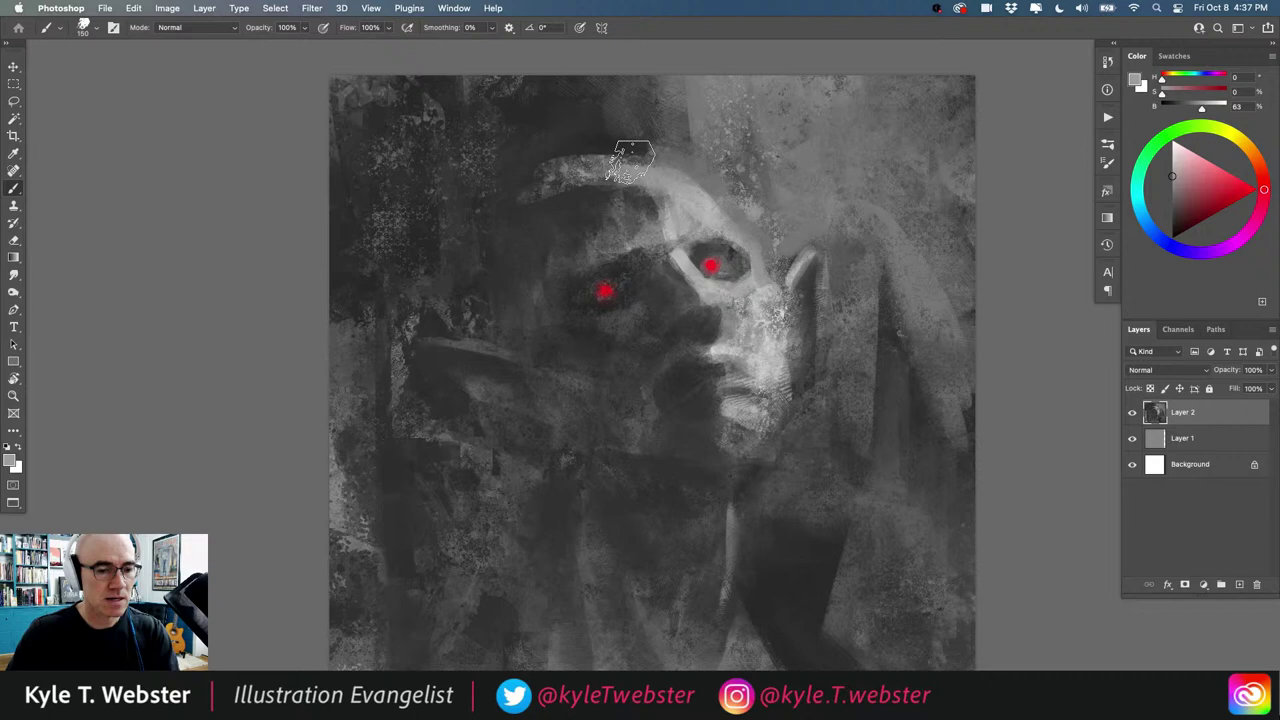
alt+click(569, 134)
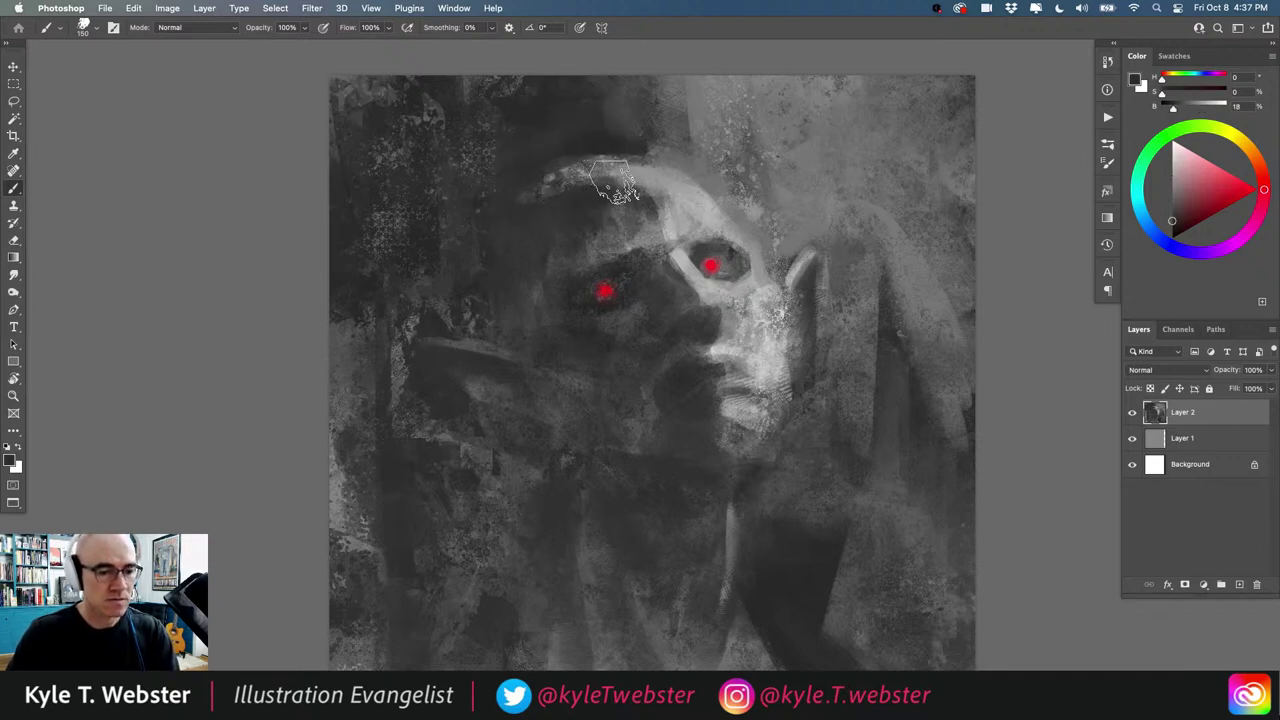
mouse_move(614, 185)
mouse_down()
mouse_move(630, 176)
mouse_move(608, 167)
mouse_move(585, 182)
mouse_up()
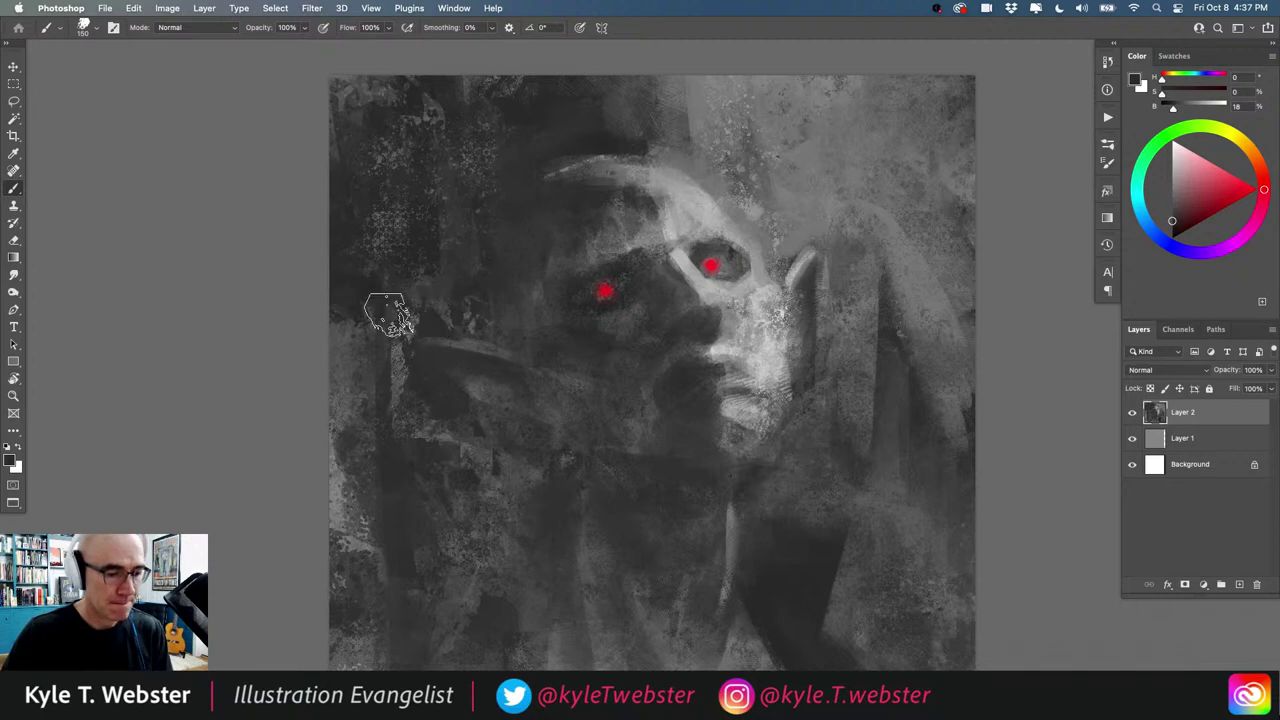
Step: Sample the dark grey near the mouth, enlarge the brush to 200 and deepen the shadow over the cheek and jaw
alt+click(316, 306)
drag(412, 368, 375, 345)
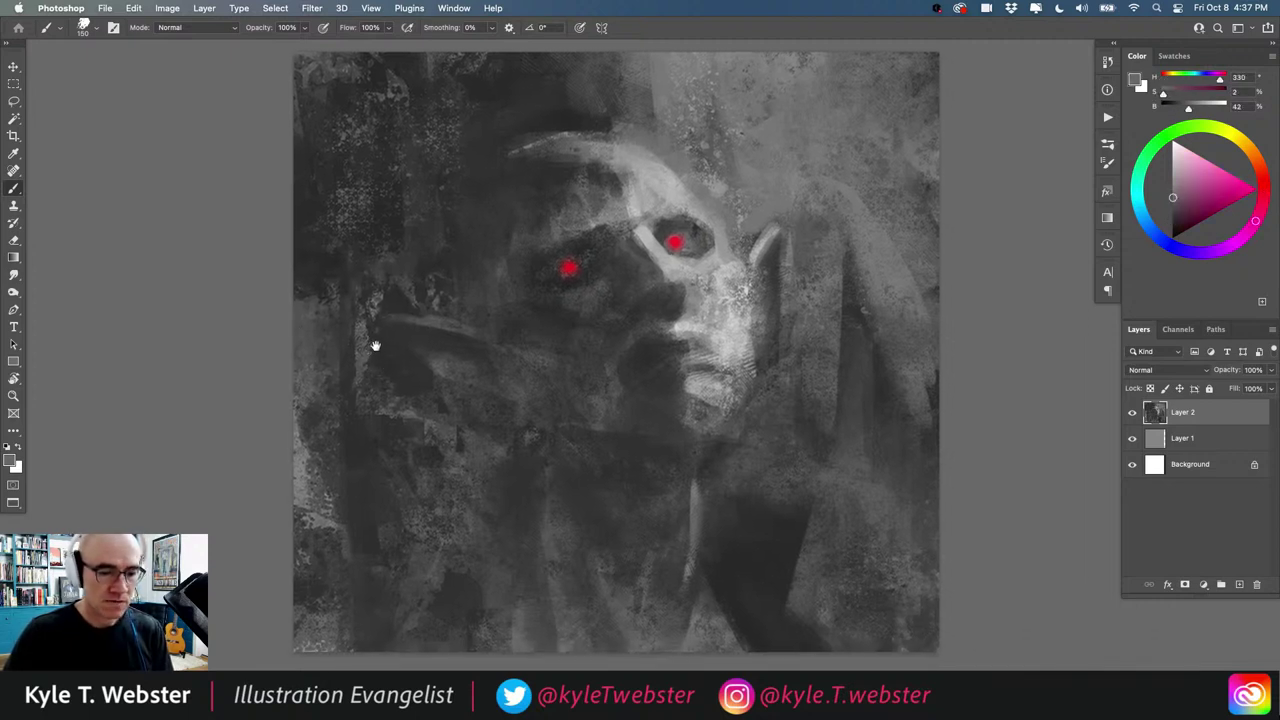
alt+click(633, 340)
alt+click(644, 358)
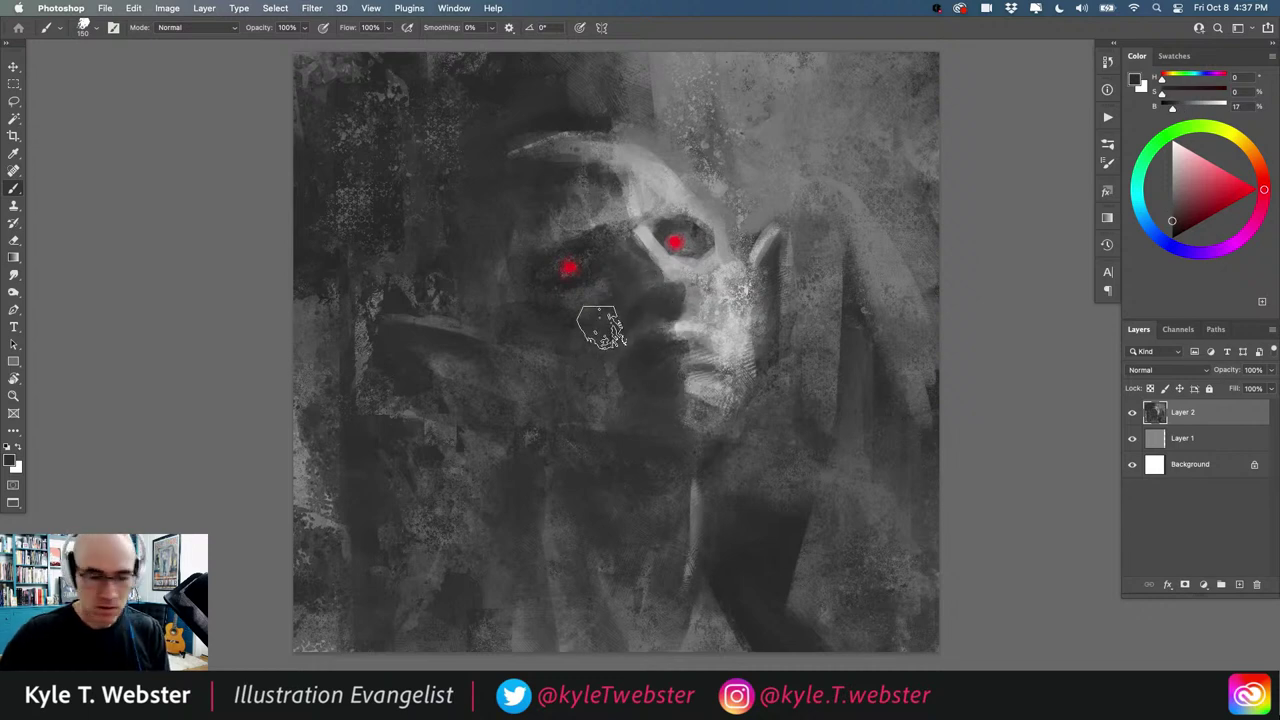
key(bracketright)
key(bracketright)
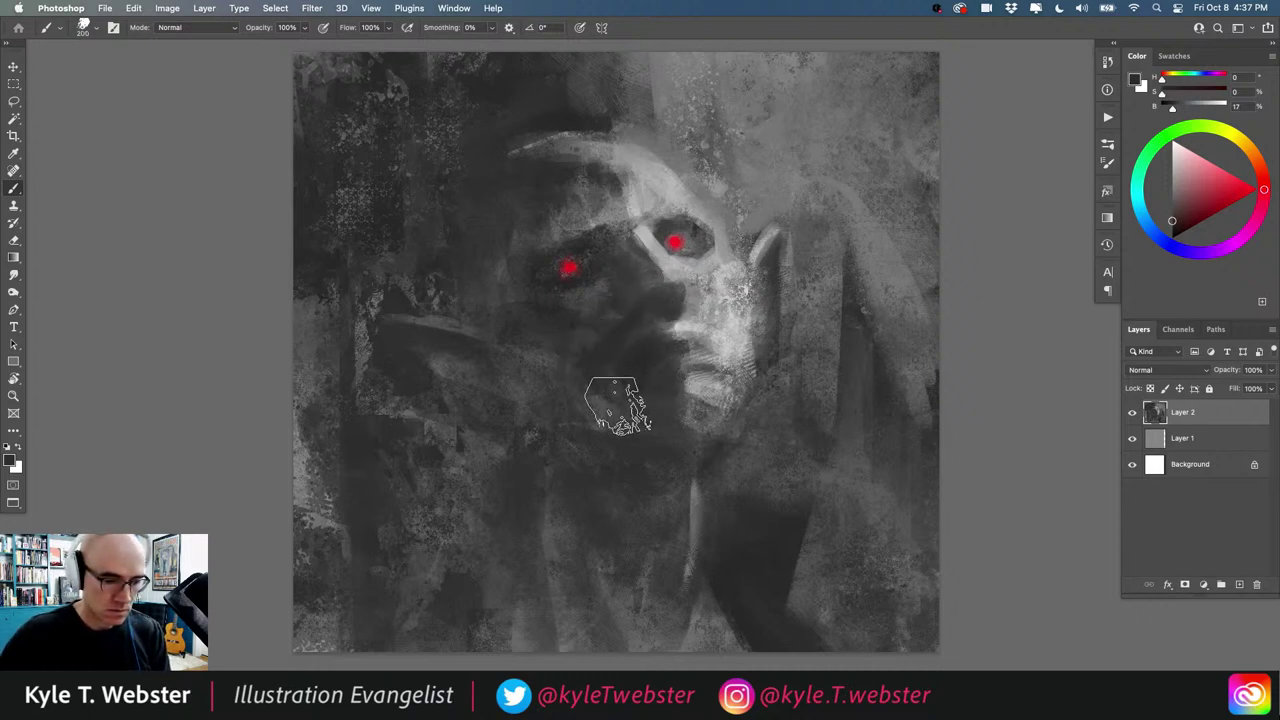
drag(615, 406, 531, 361)
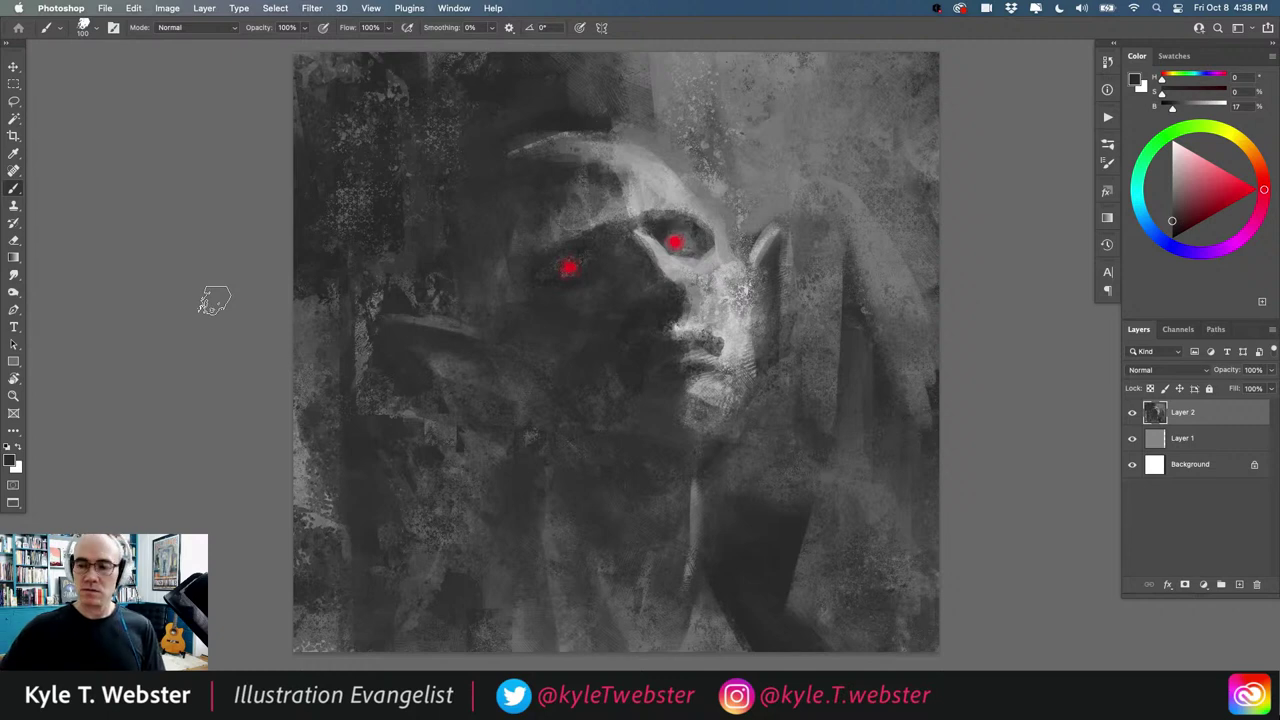
Step: Touch up the lit eye socket and reshape the small light form beside the face into a narrow point with sampled greys
alt+click(654, 203)
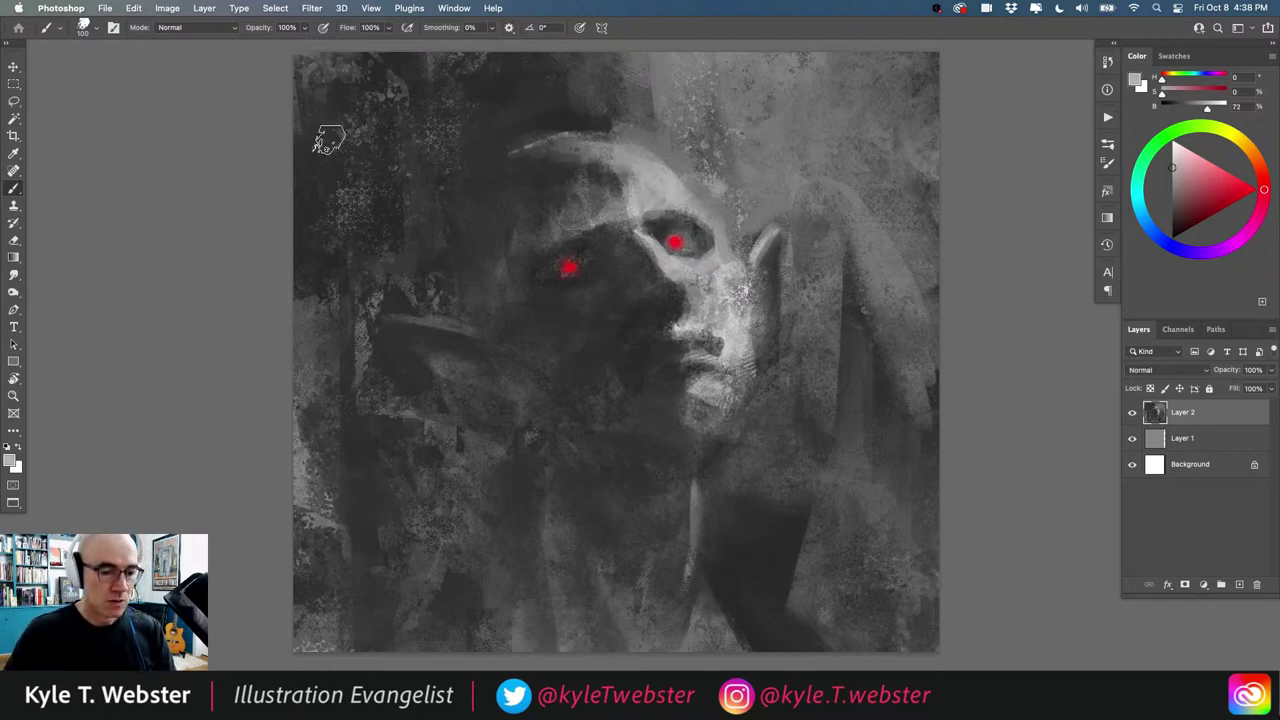
drag(527, 362, 514, 336)
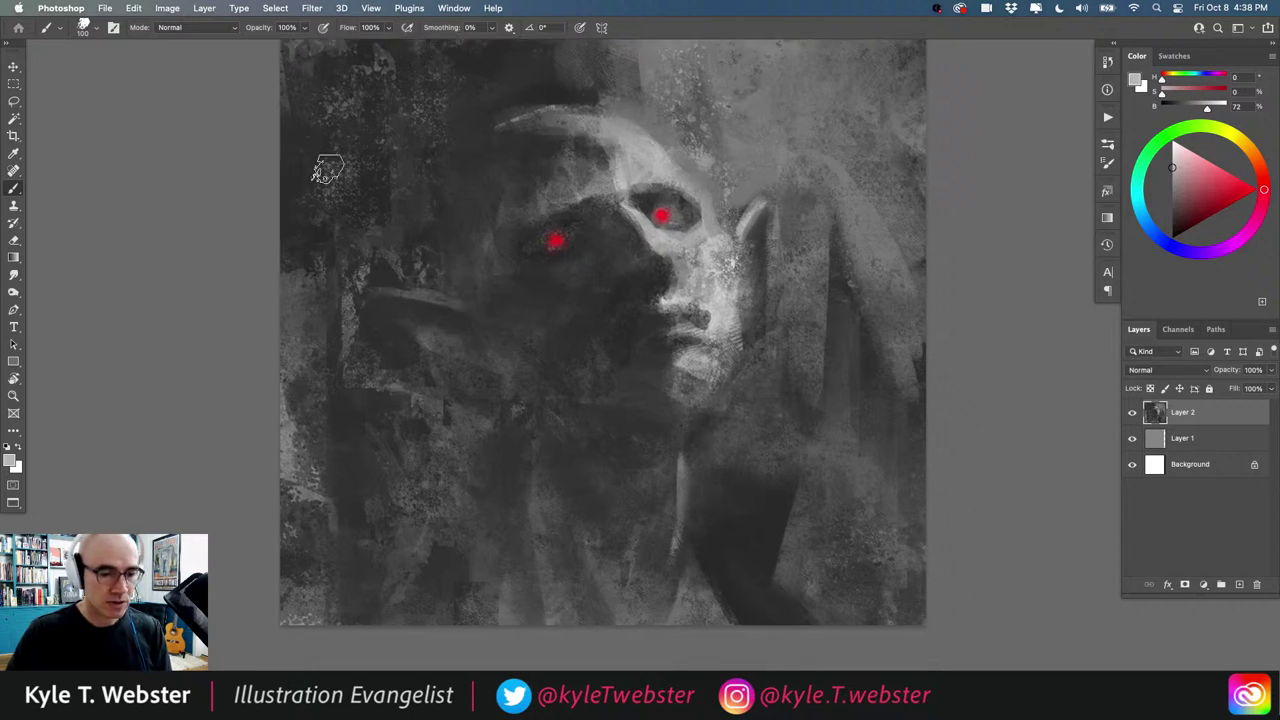
alt+click(775, 179)
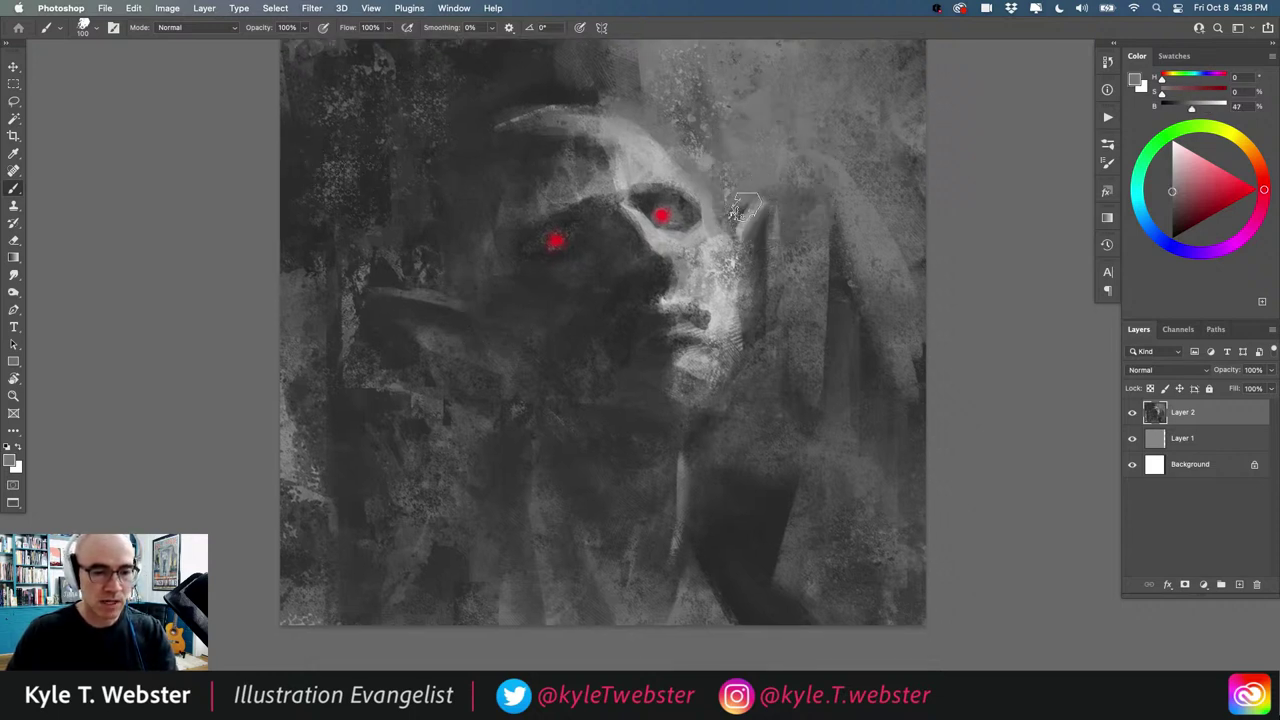
alt+click(770, 234)
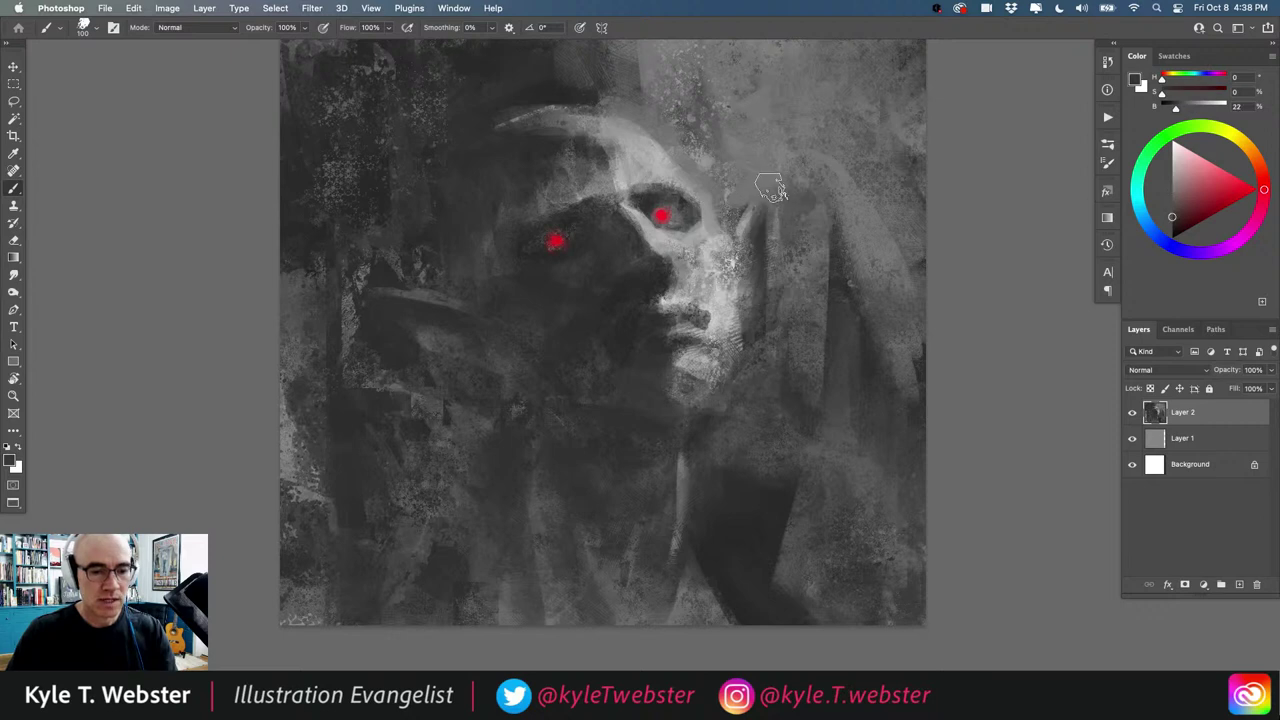
alt+click(752, 181)
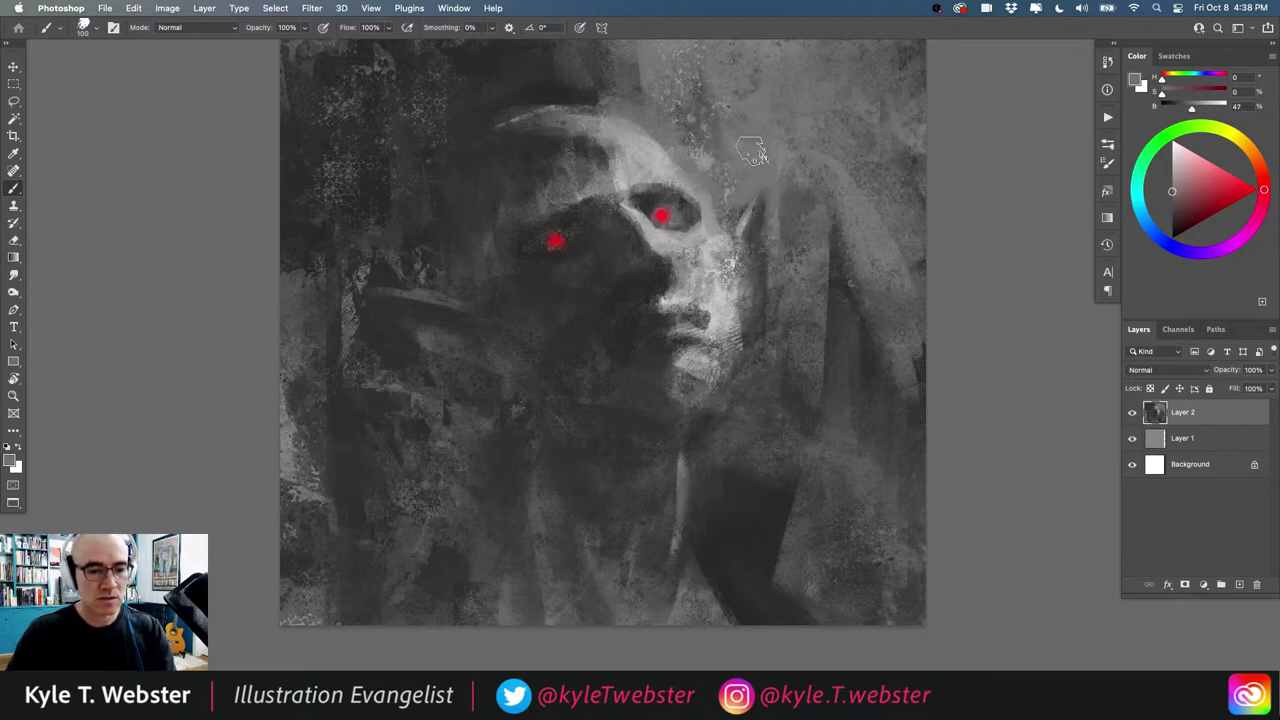
Step: With the brush at size 175, paint lighter grey into the background above the skull and darken the rim's shadowed end
key(super+minus)
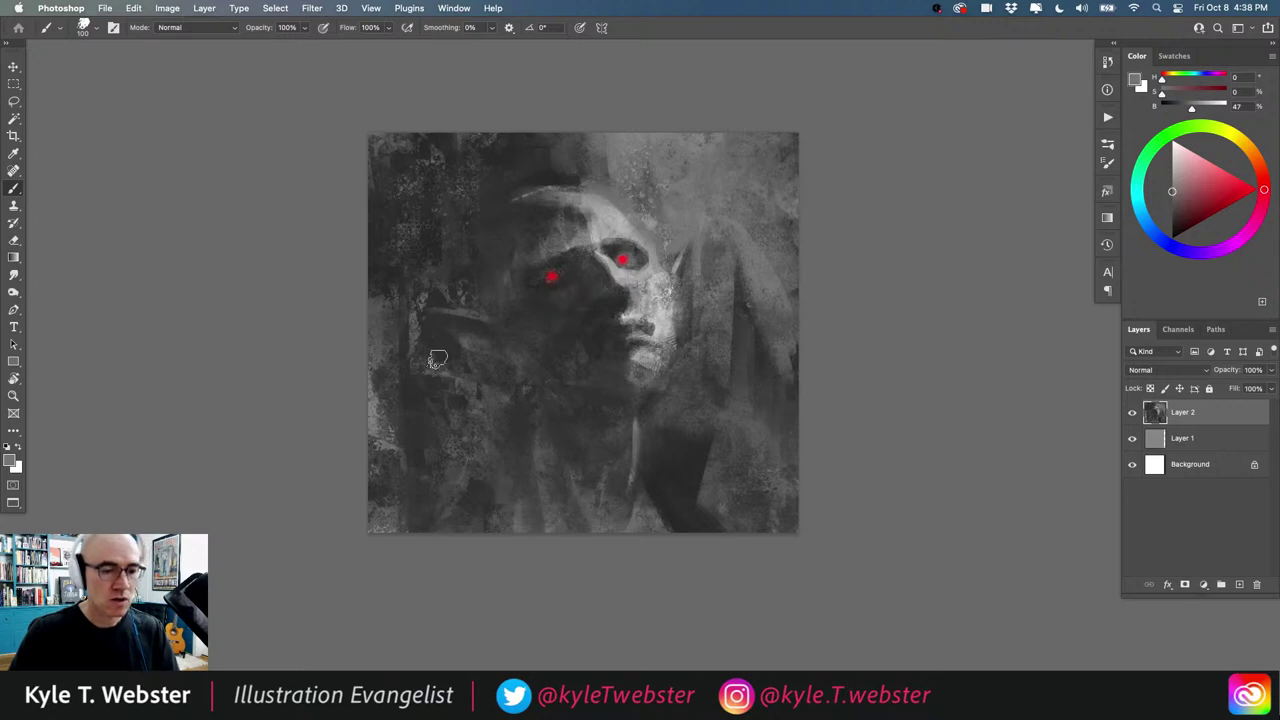
click(534, 223)
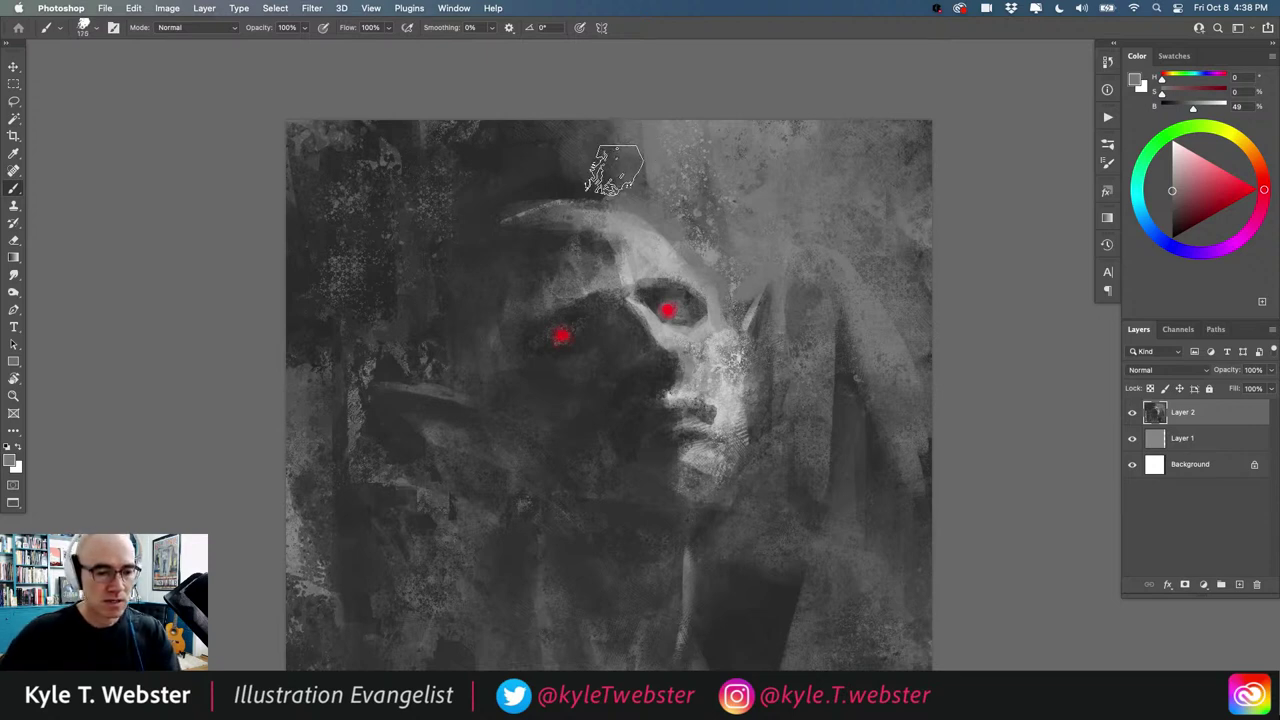
key(bracketright)
key(bracketright)
key(bracketright)
mouse_move(639, 172)
mouse_down()
mouse_move(544, 166)
mouse_move(592, 154)
mouse_up()
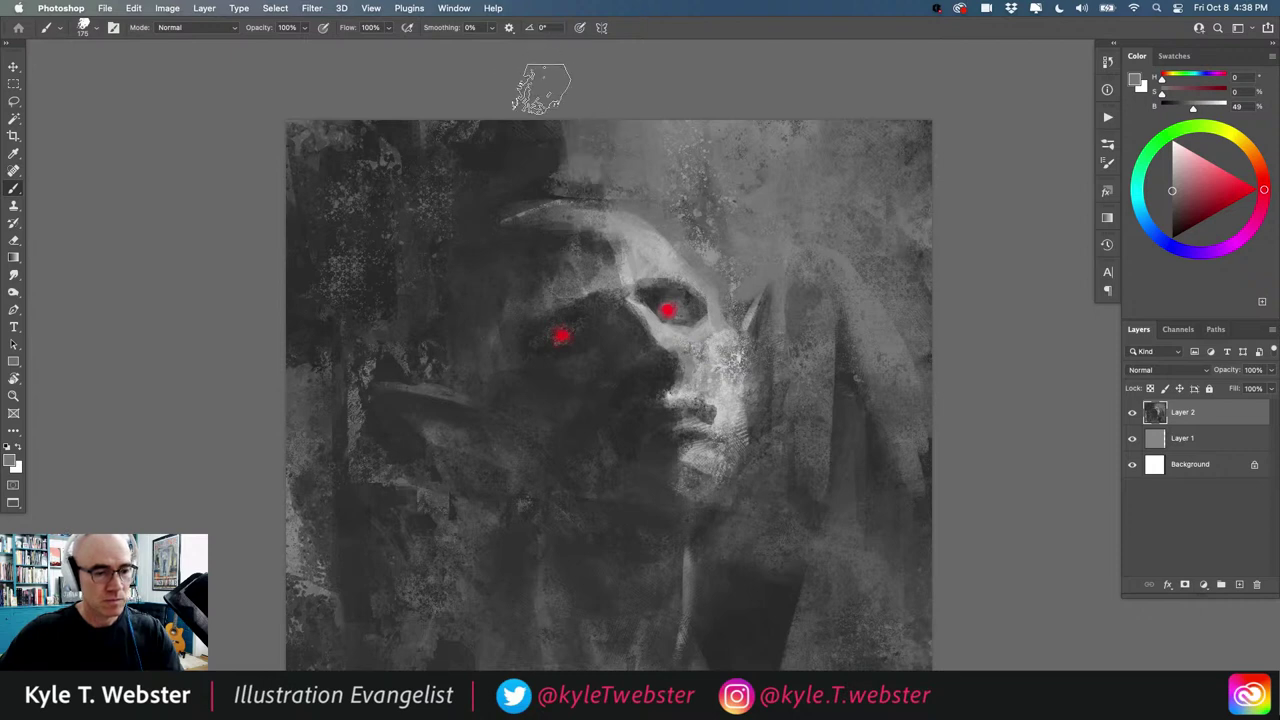
drag(568, 106, 580, 154)
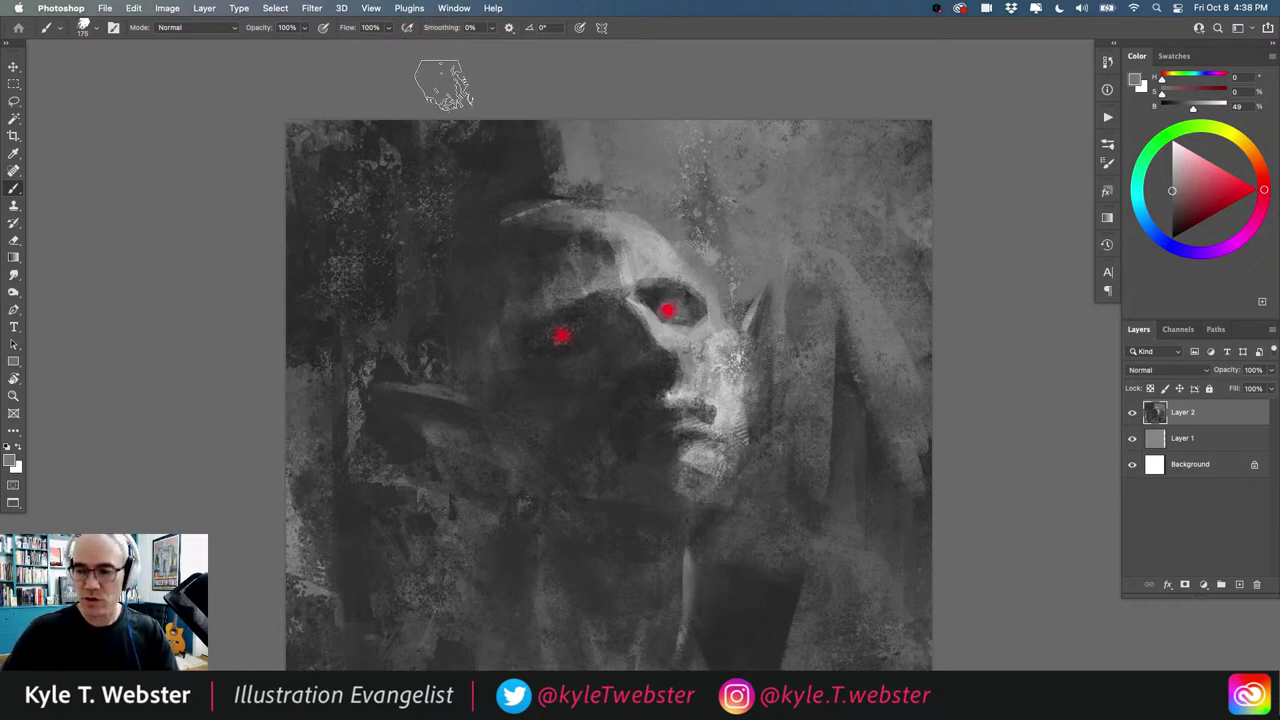
alt+click(533, 158)
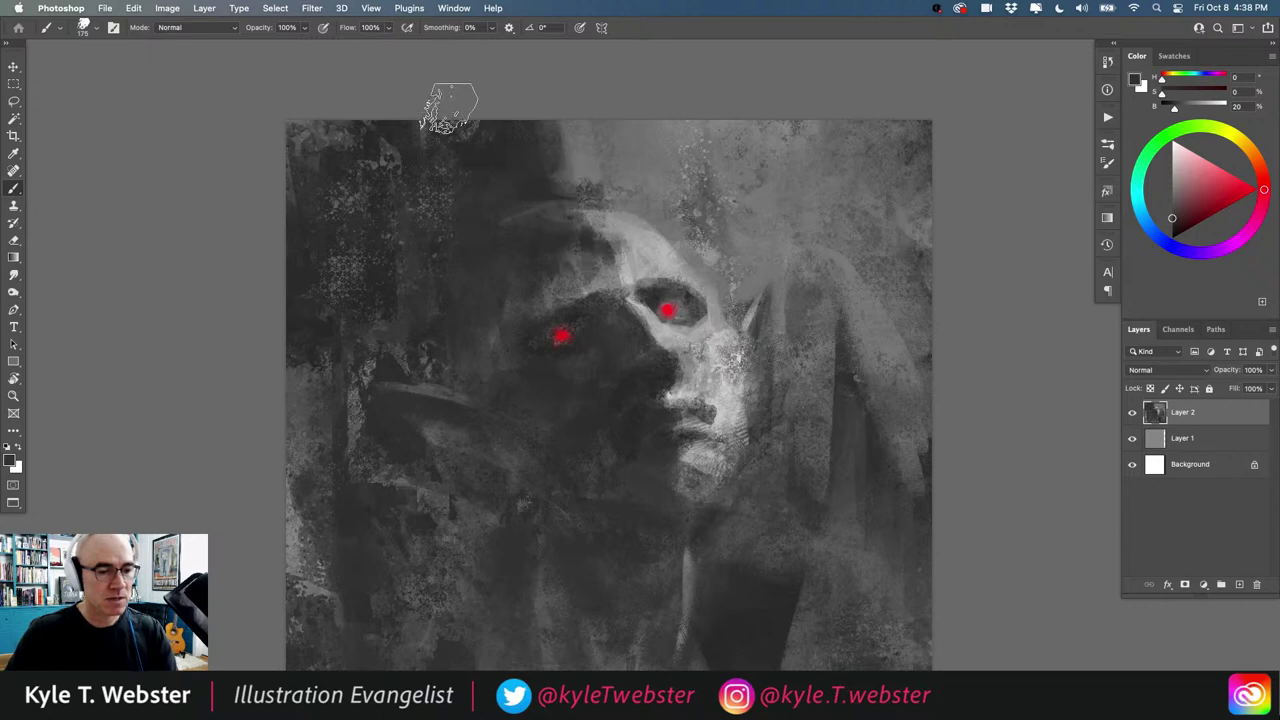
Step: Sample light and dark greys around the brow and break up the bright patch on the forehead with shadow
alt+click(635, 230)
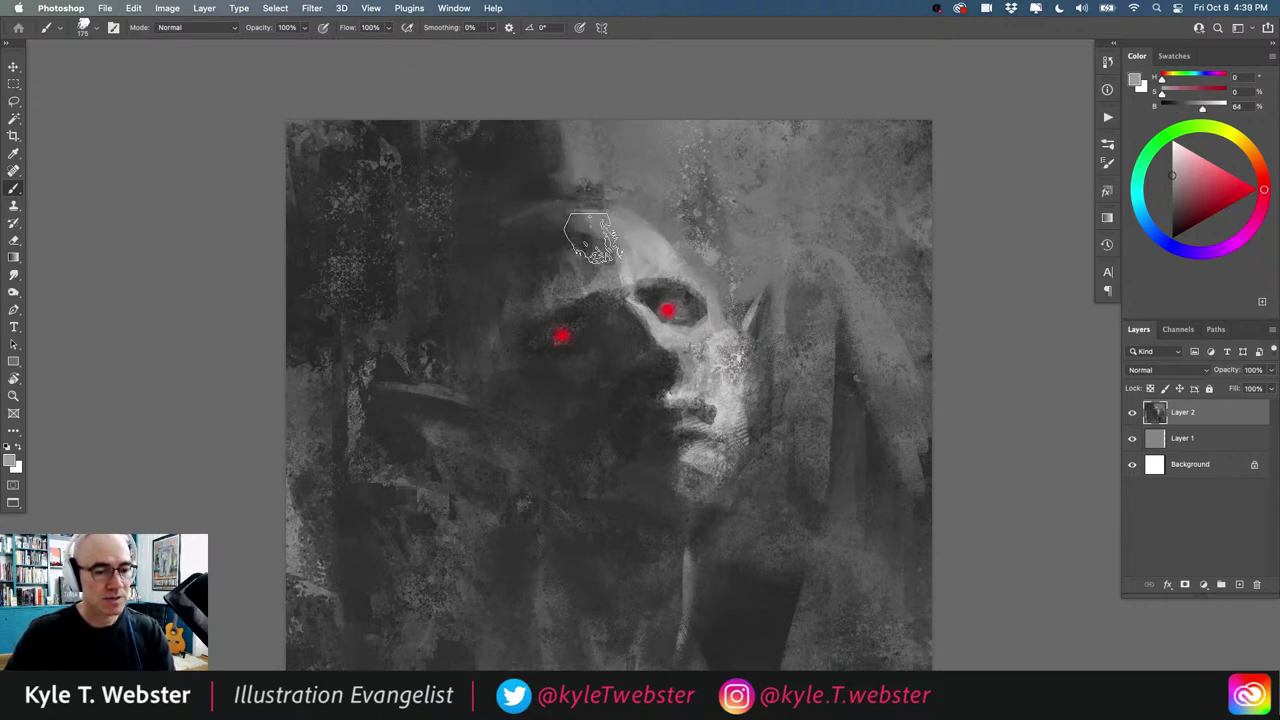
alt+click(548, 240)
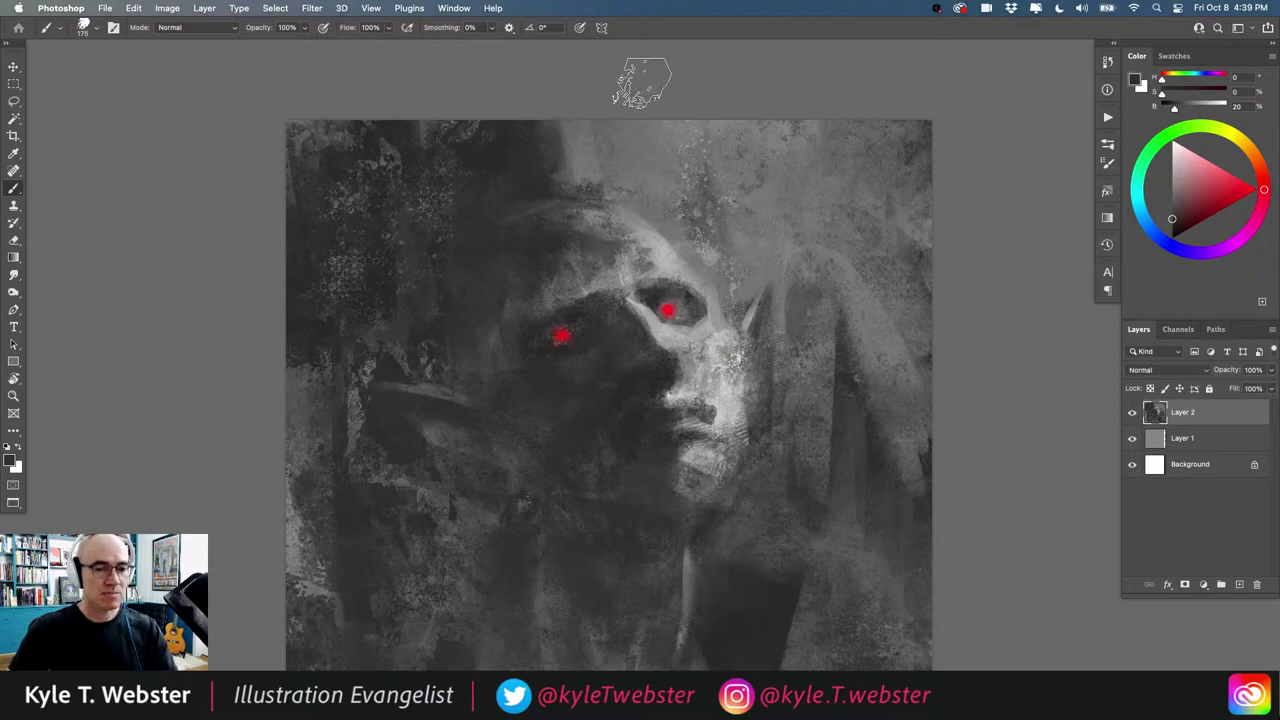
Step: Sample the grey of the upper background and lighten the foreground colour to 949494
alt+click(742, 122)
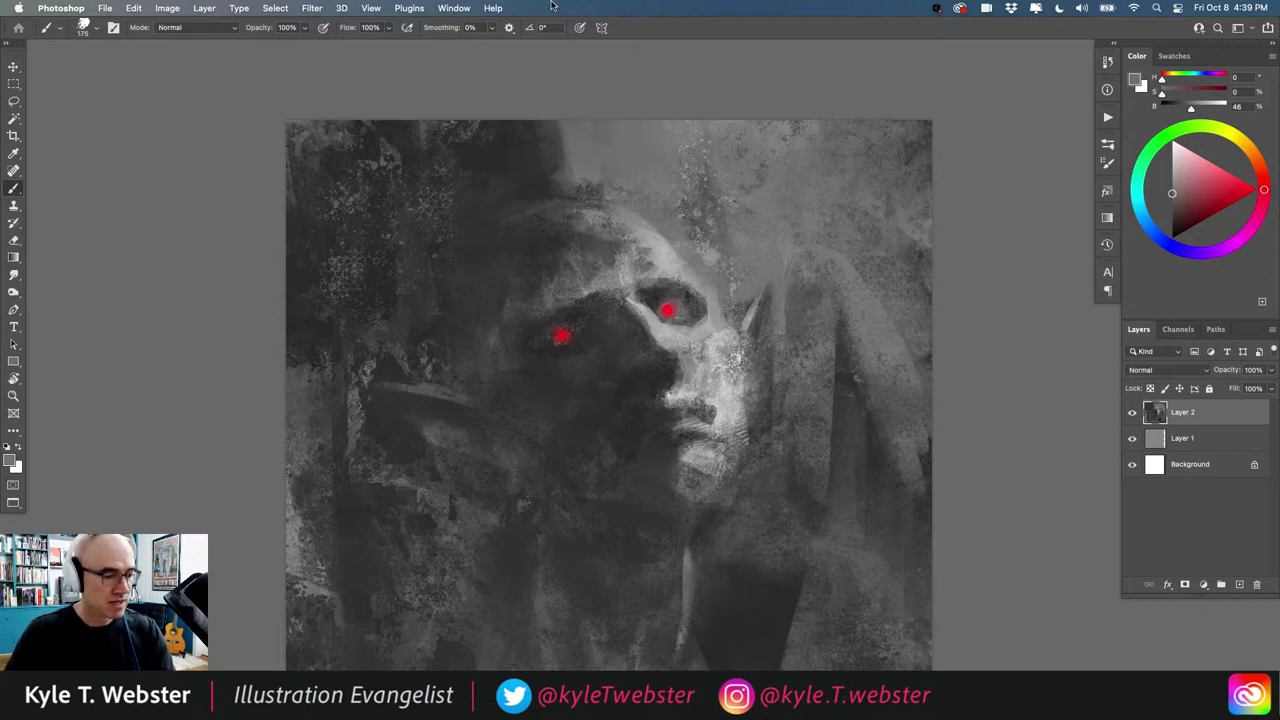
click(12, 459)
click(10, 463)
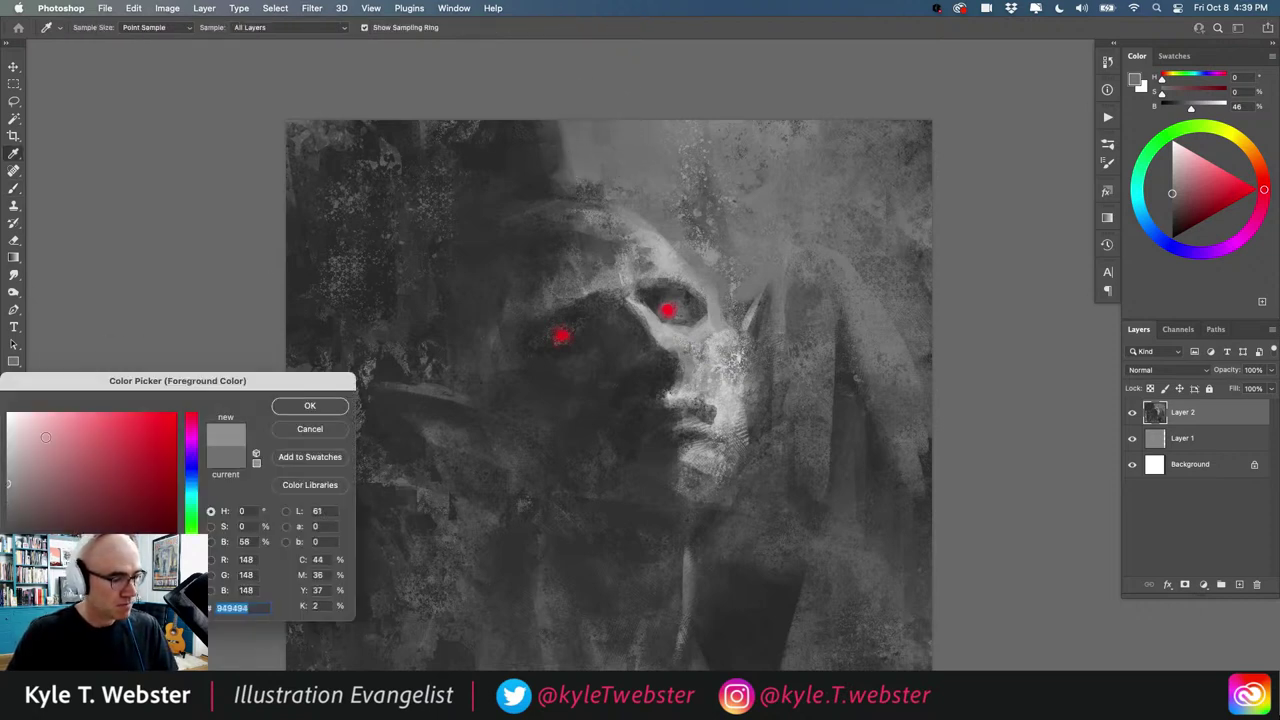
click(304, 406)
Step: Choose the Pigmentia Edge brush and lasso the lighter background area above the skull, following the head's contour
key(super+minus)
drag(473, 314, 445, 278)
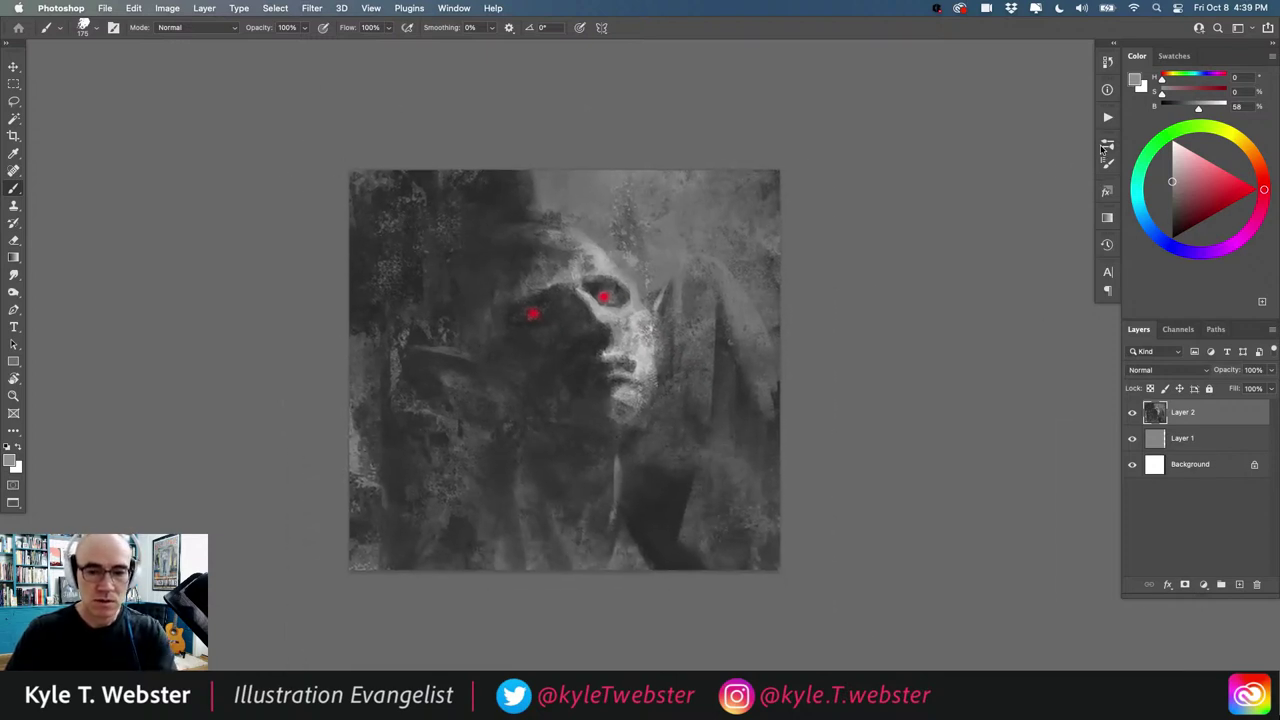
click(1107, 141)
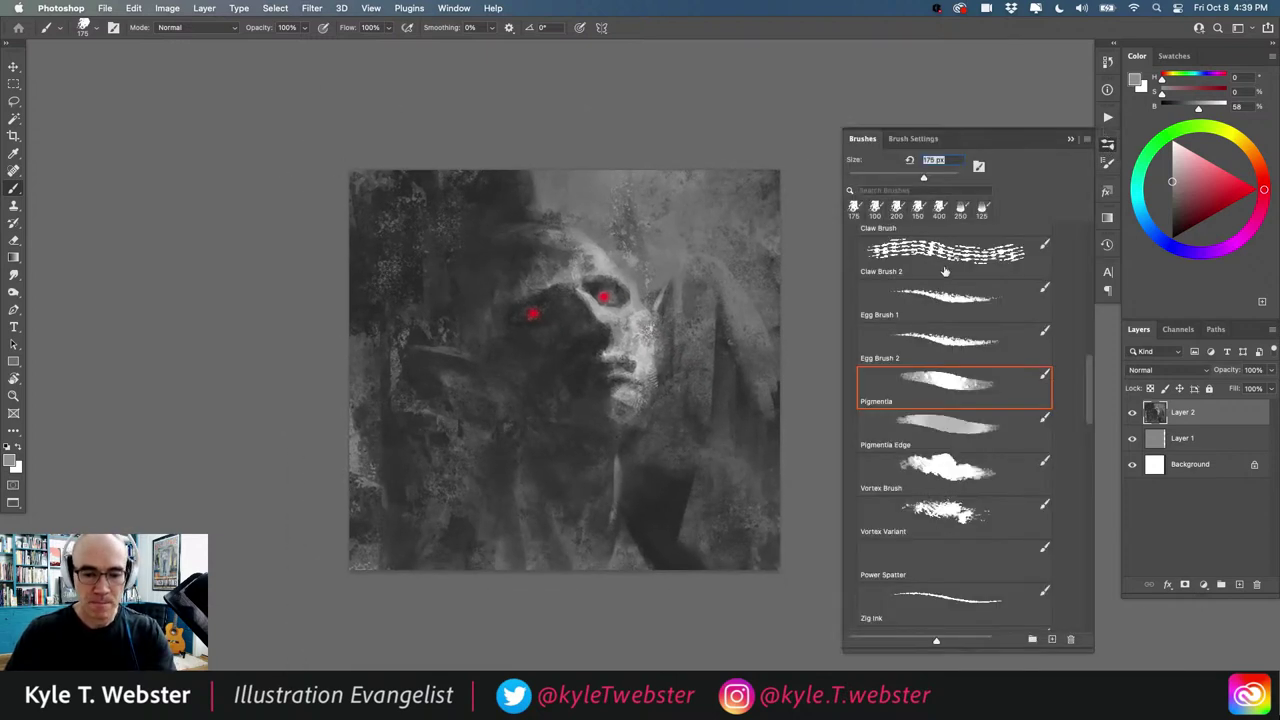
click(950, 424)
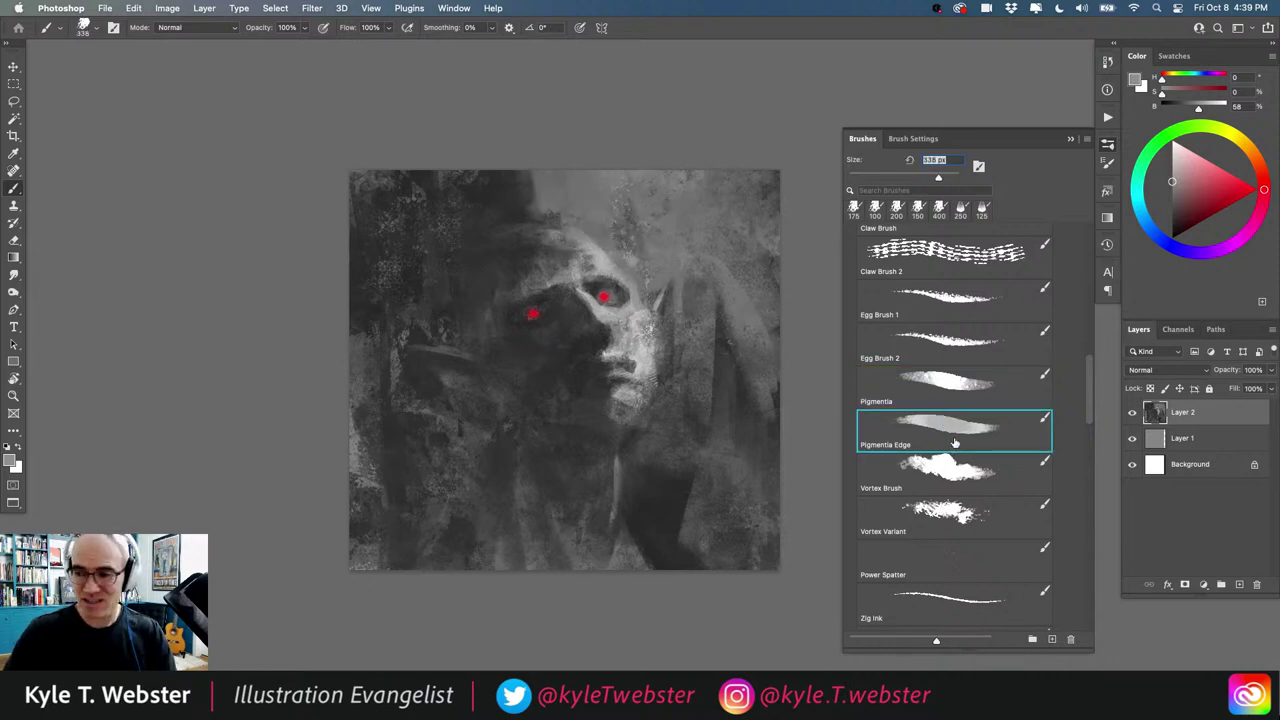
key(l)
scroll(540, 190, up, 3)
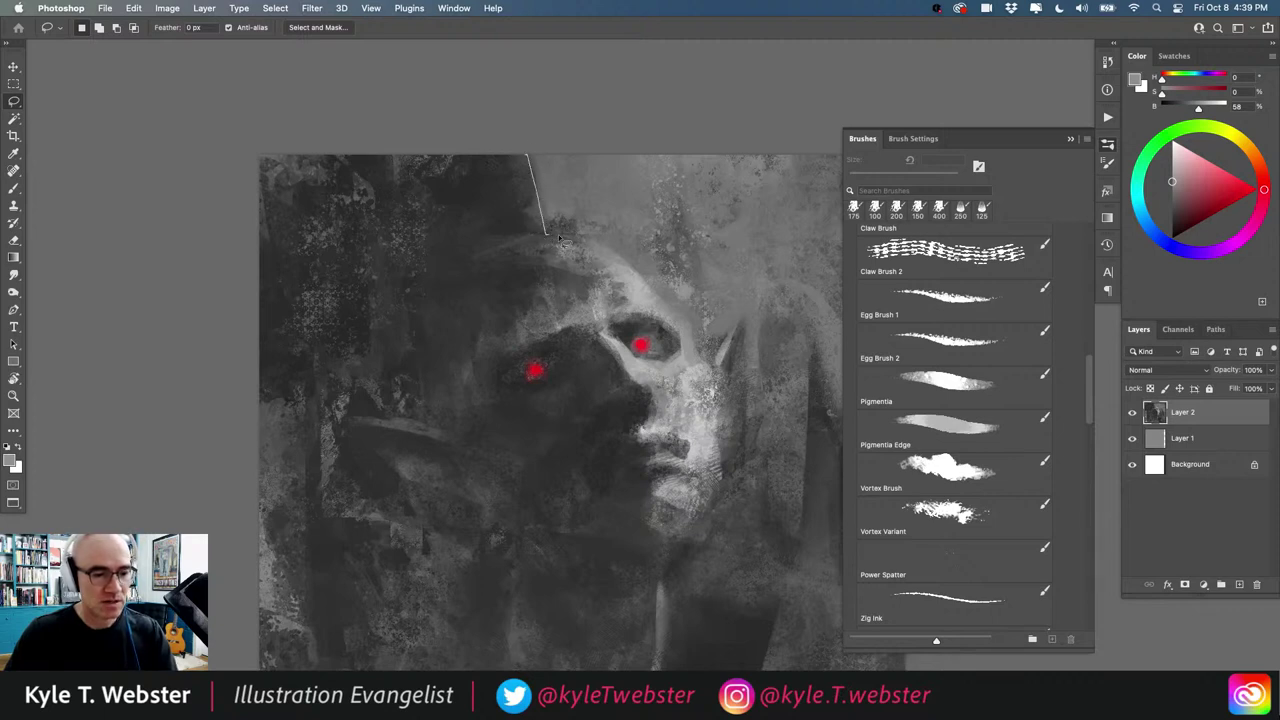
drag(658, 47, 652, 48)
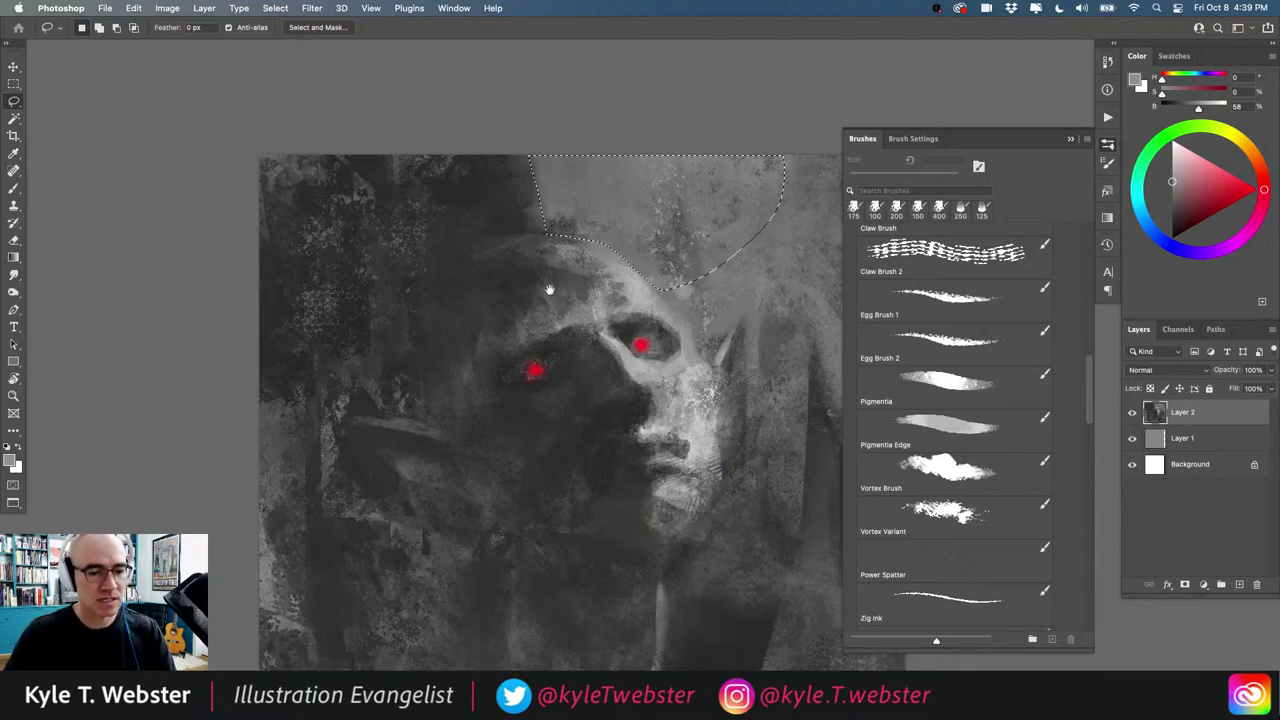
Step: With the Circlez brush at 300 px, paint light grey inside the selection, deselect and extend it over the background beside the face
alt+click(518, 275)
drag(497, 280, 479, 266)
key(b)
scroll(1055, 370, down, 5)
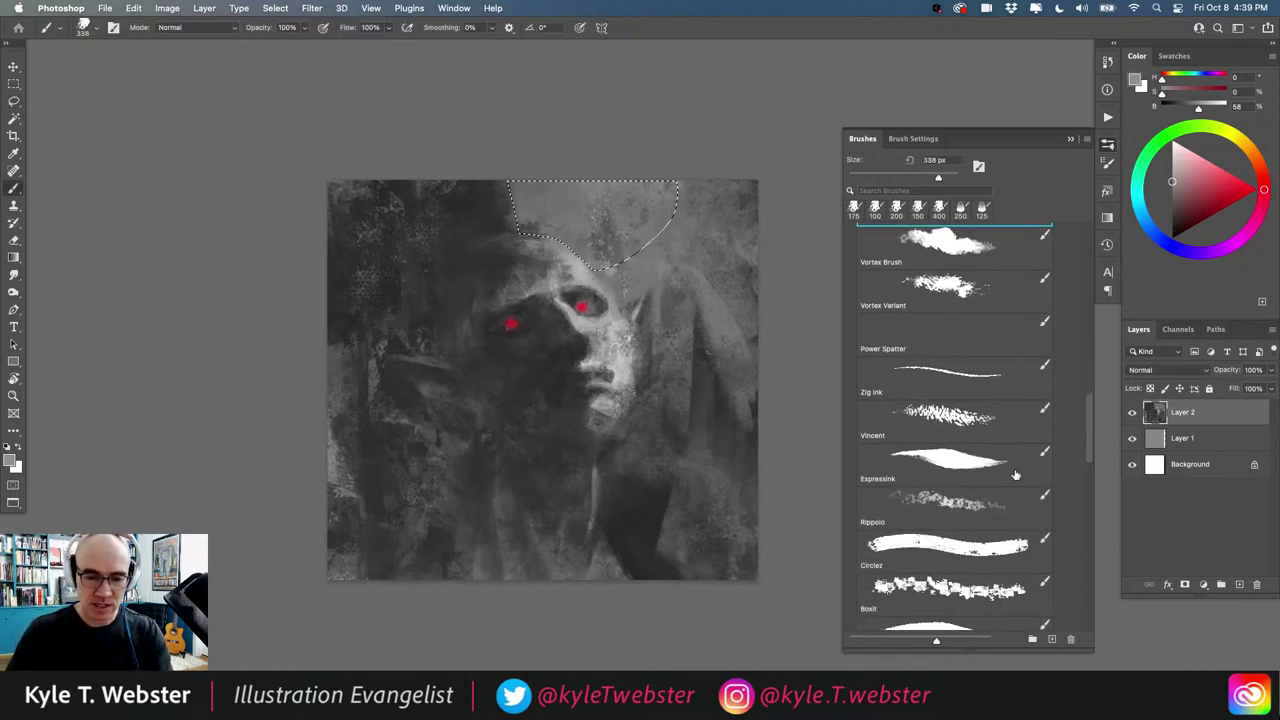
click(950, 545)
mouse_move(545, 200)
mouse_down()
mouse_move(589, 213)
mouse_move(596, 187)
mouse_move(598, 221)
mouse_move(628, 217)
mouse_move(631, 203)
mouse_move(618, 238)
mouse_move(648, 205)
mouse_up()
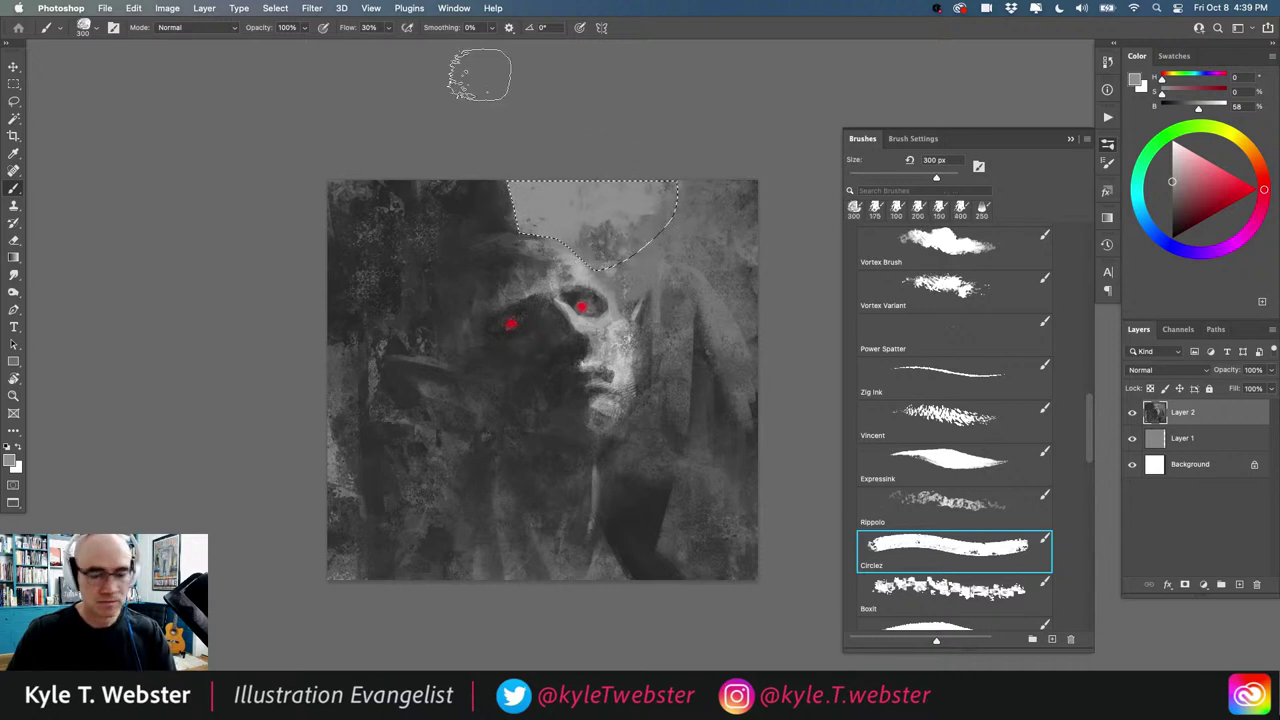
key(super+d)
mouse_move(610, 255)
mouse_down()
mouse_move(635, 288)
mouse_move(668, 258)
mouse_move(672, 345)
mouse_move(675, 288)
mouse_up()
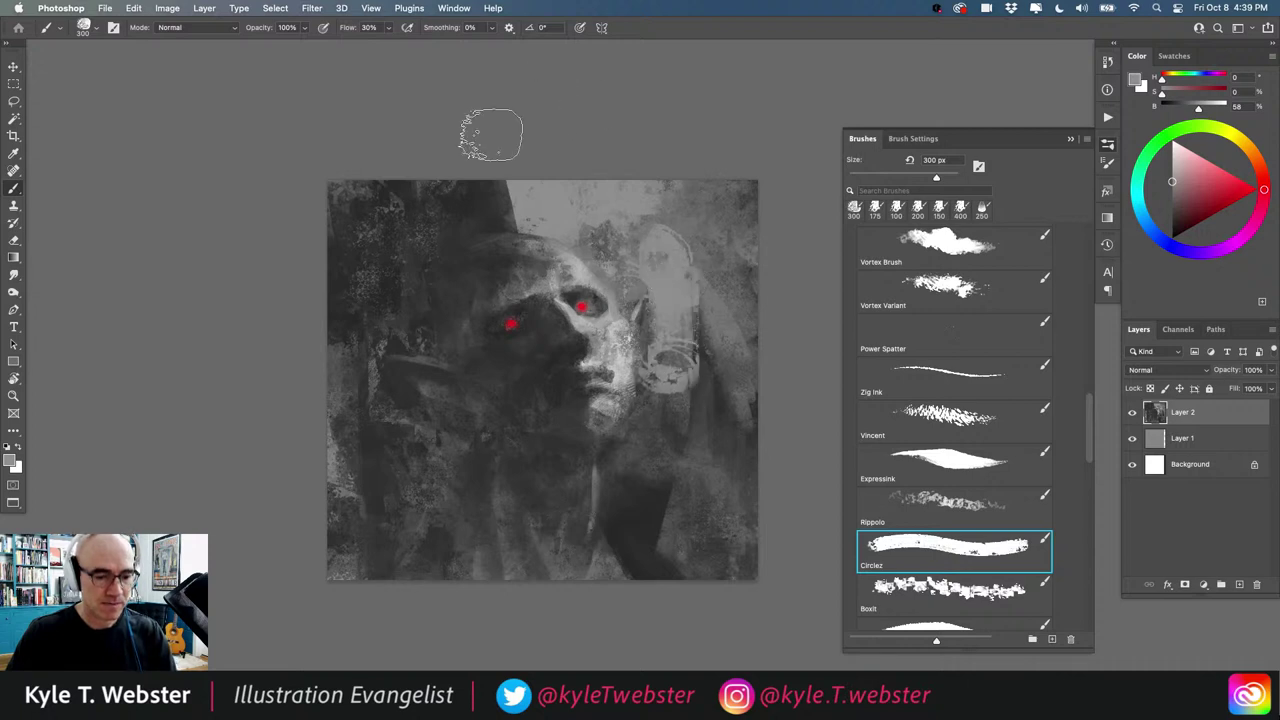
mouse_move(732, 330)
mouse_down()
mouse_move(683, 225)
mouse_move(718, 250)
mouse_move(663, 267)
mouse_move(703, 277)
mouse_up()
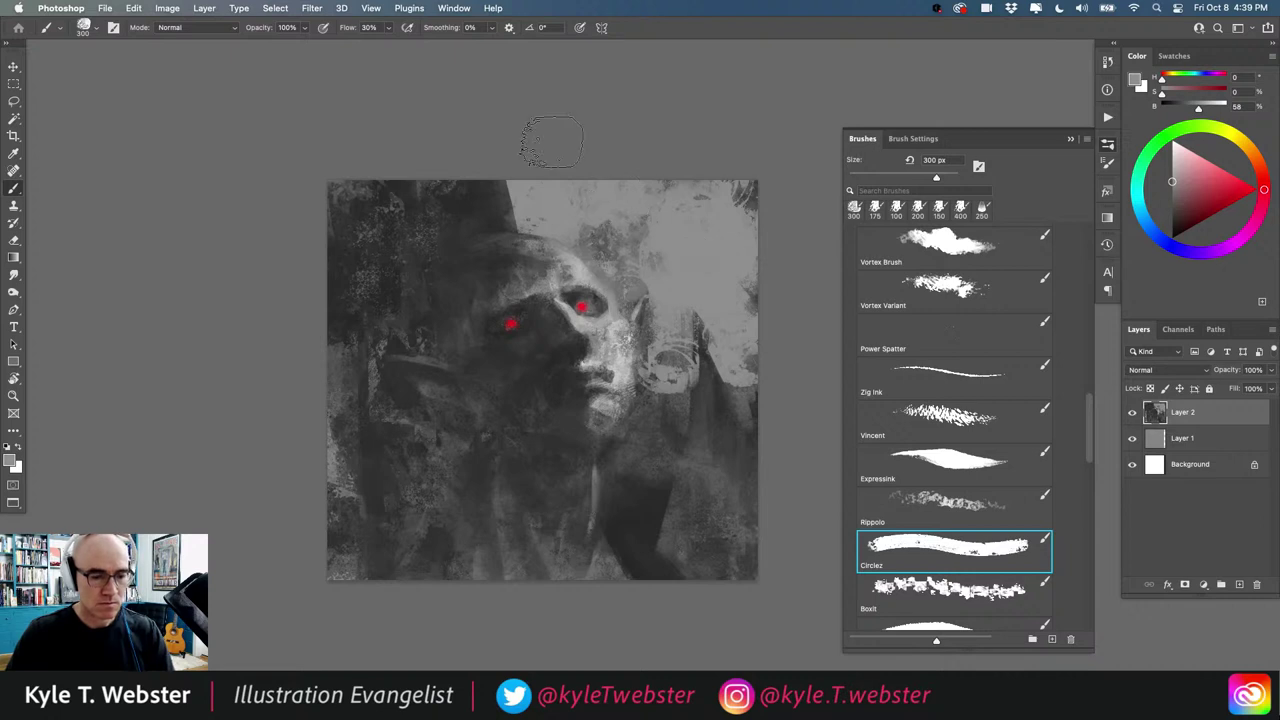
Step: Sample a mid grey from the background and knock back its light patches with the Boxit brush at 521 px and 54% flow
alt+click(746, 384)
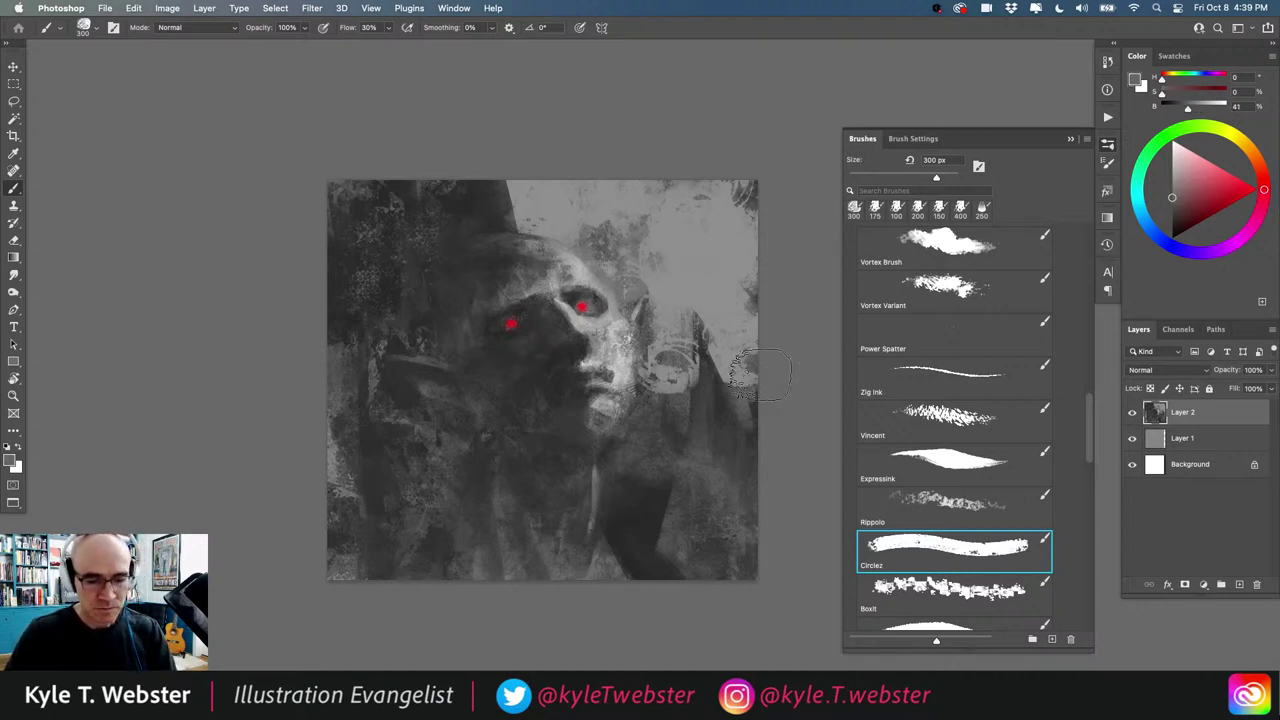
key(period)
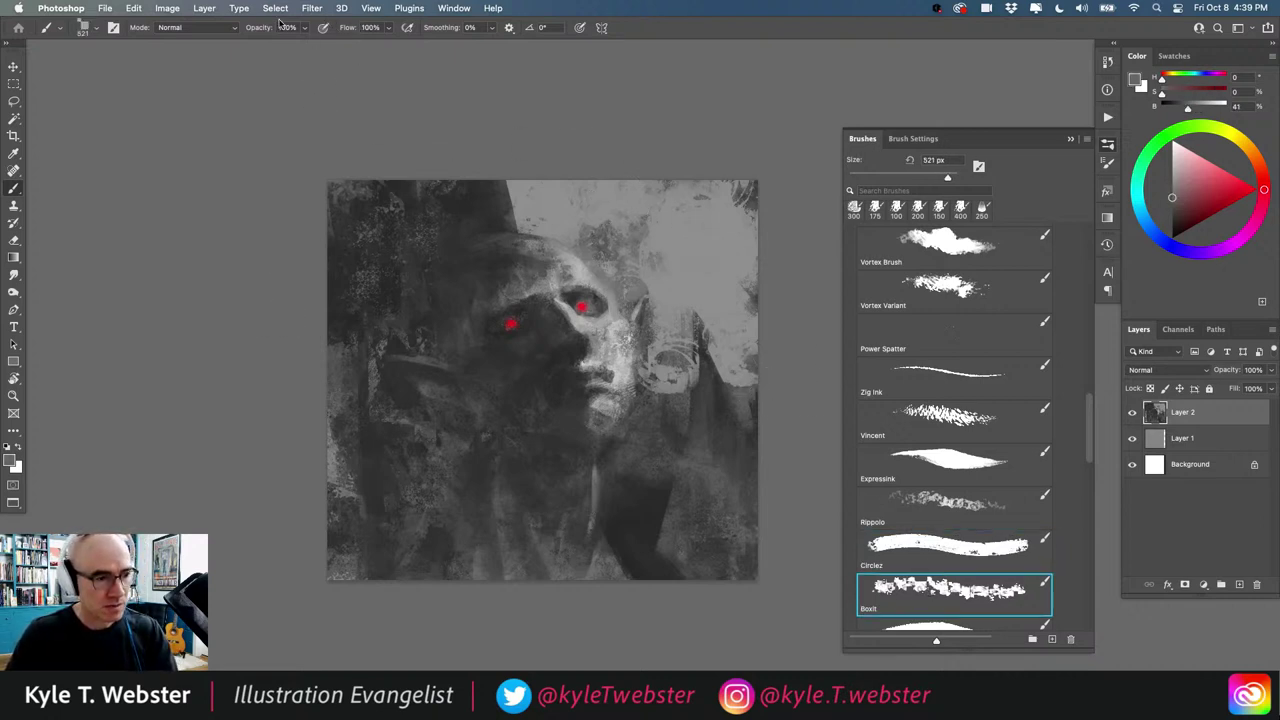
click(389, 28)
drag(394, 45, 361, 45)
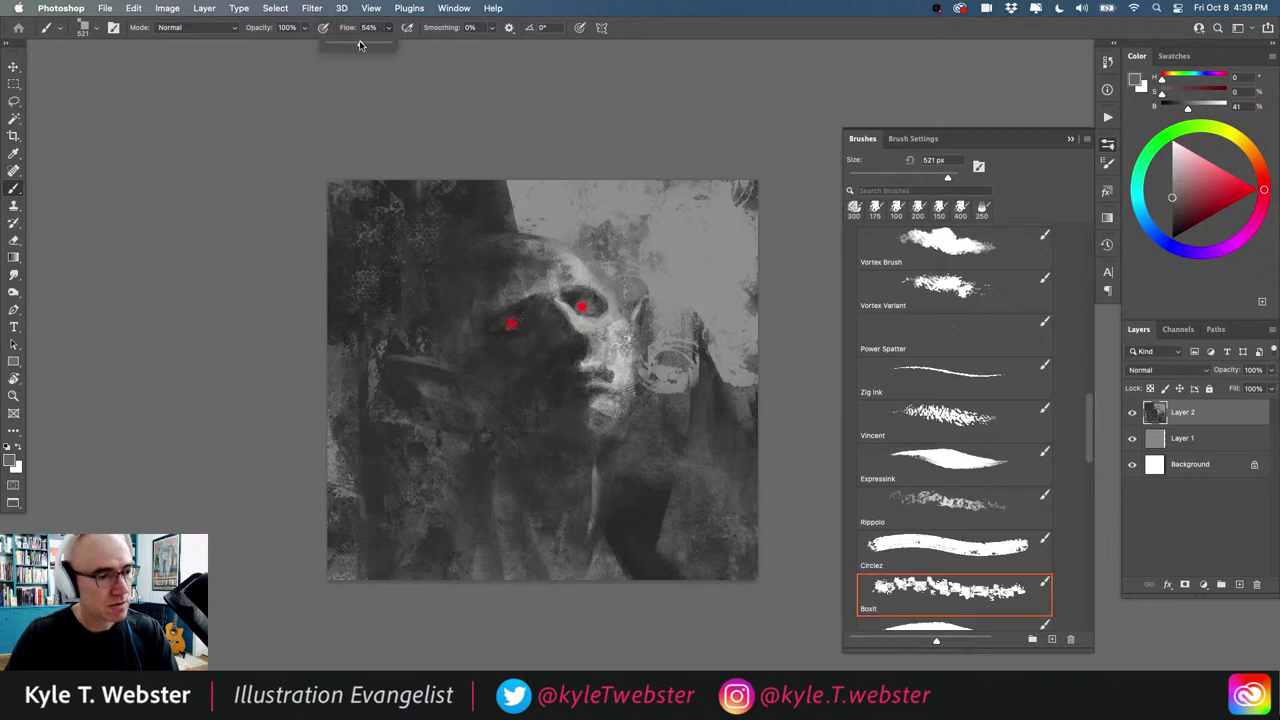
mouse_move(718, 342)
mouse_down()
mouse_move(737, 220)
mouse_move(727, 295)
mouse_up()
mouse_move(672, 260)
mouse_down()
mouse_move(632, 159)
mouse_move(618, 182)
mouse_move(589, 166)
mouse_move(545, 180)
mouse_up()
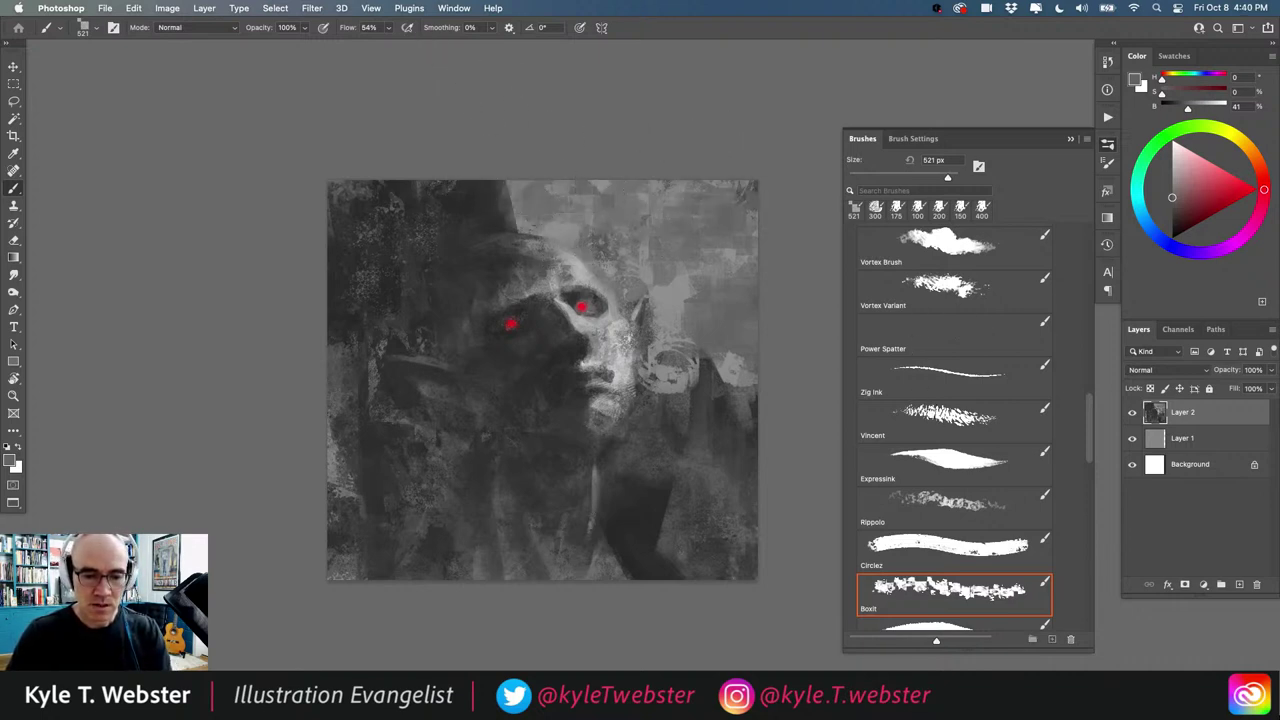
Step: Texture the lit background with the Vincent brush at 300 px in mid grey and the Vortex Variant brush at 1000 px in dark grey
click(948, 418)
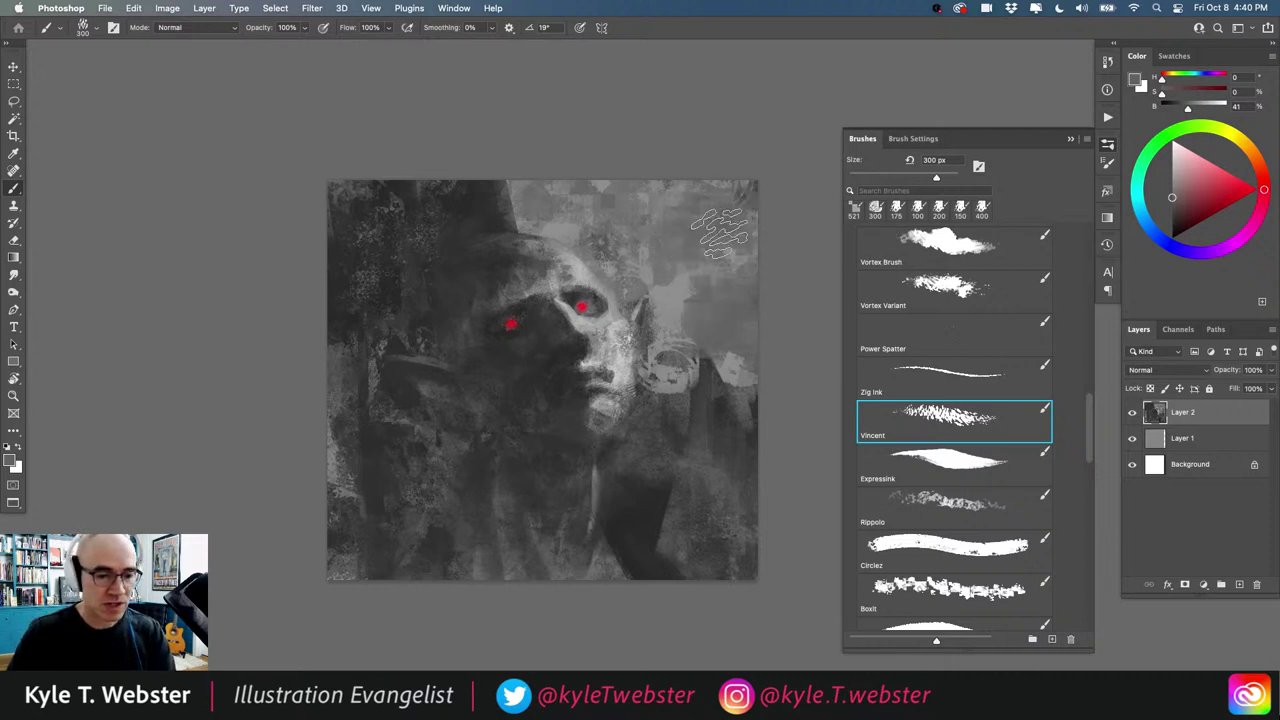
mouse_move(720, 233)
mouse_down()
mouse_move(755, 228)
mouse_move(716, 212)
mouse_move(733, 218)
mouse_move(723, 305)
mouse_up()
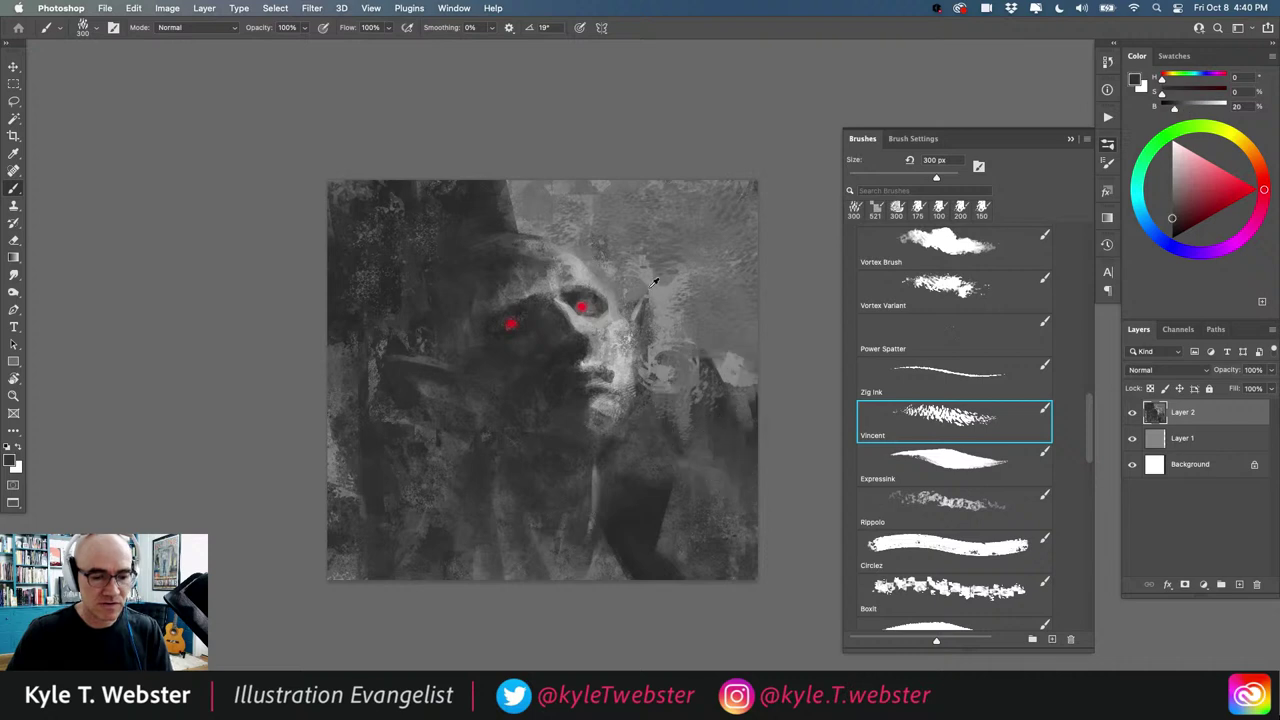
click(950, 291)
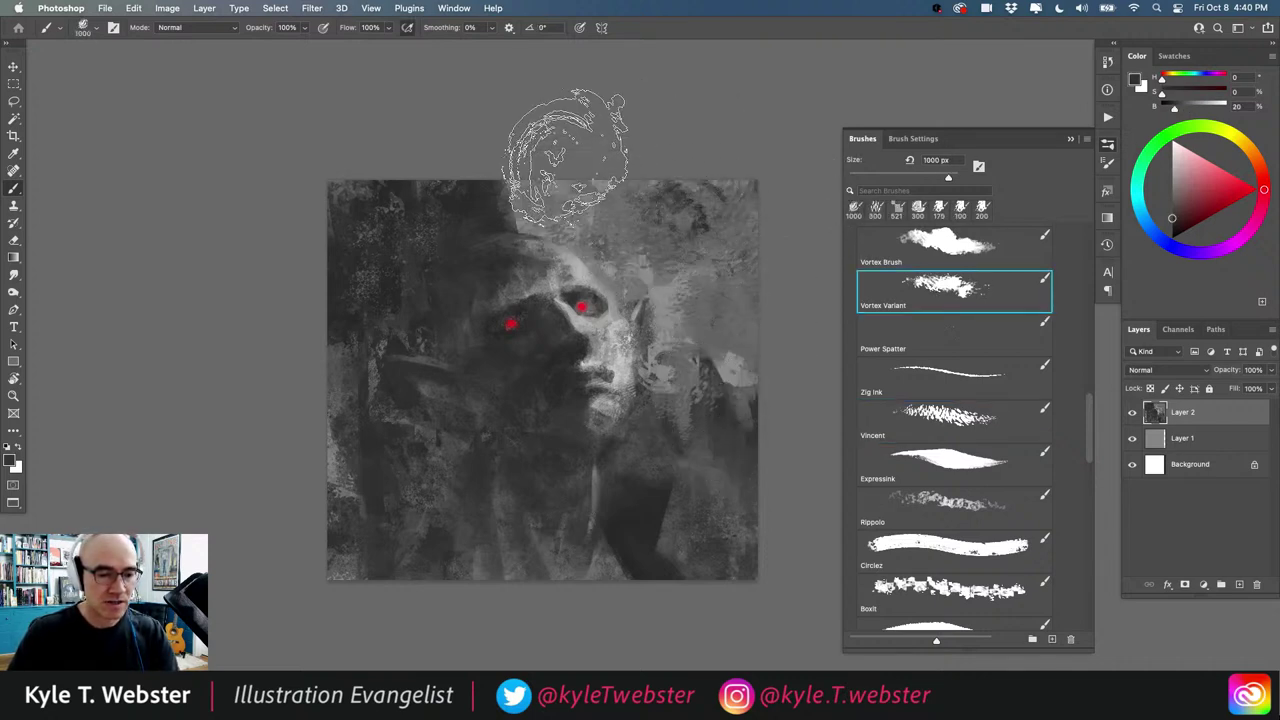
mouse_move(740, 243)
mouse_down()
mouse_move(703, 277)
mouse_move(735, 191)
mouse_move(680, 175)
mouse_up()
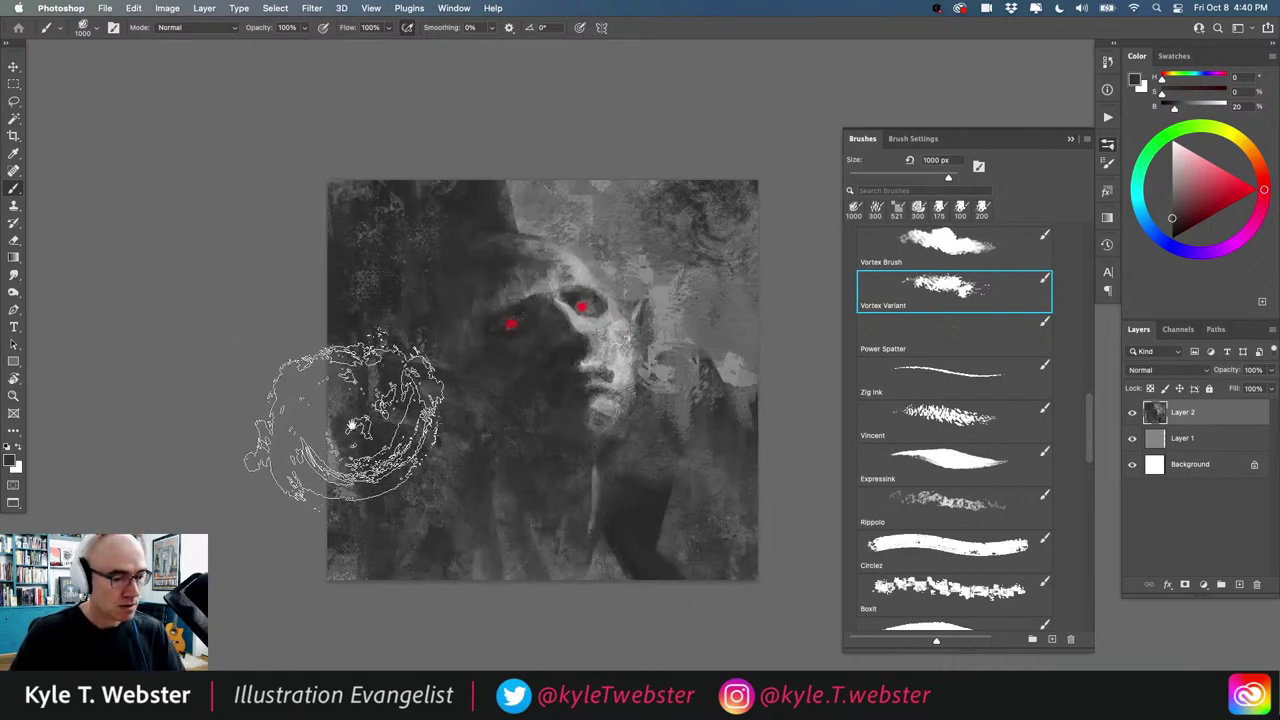
Step: Examine the face, shadows and background textures close up and at full view
super+click(354, 423)
drag(337, 423, 212, 432)
drag(298, 376, 265, 387)
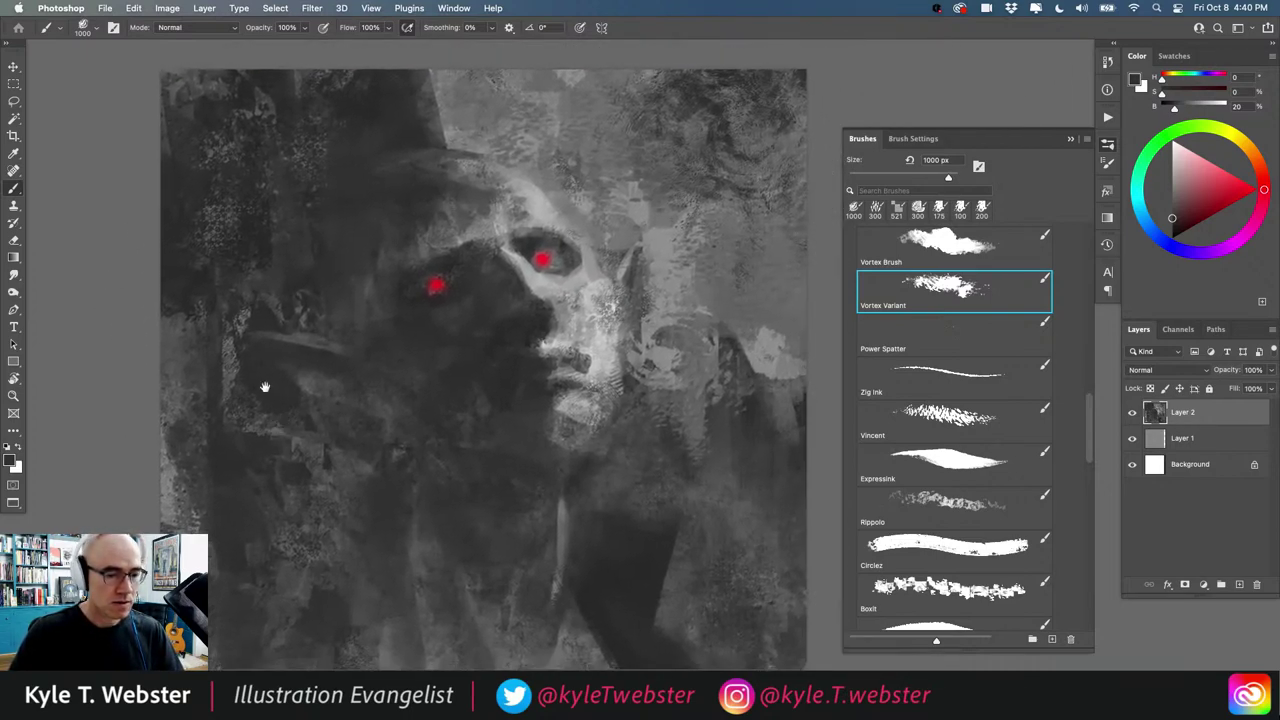
alt+super+click(281, 475)
drag(262, 488, 334, 471)
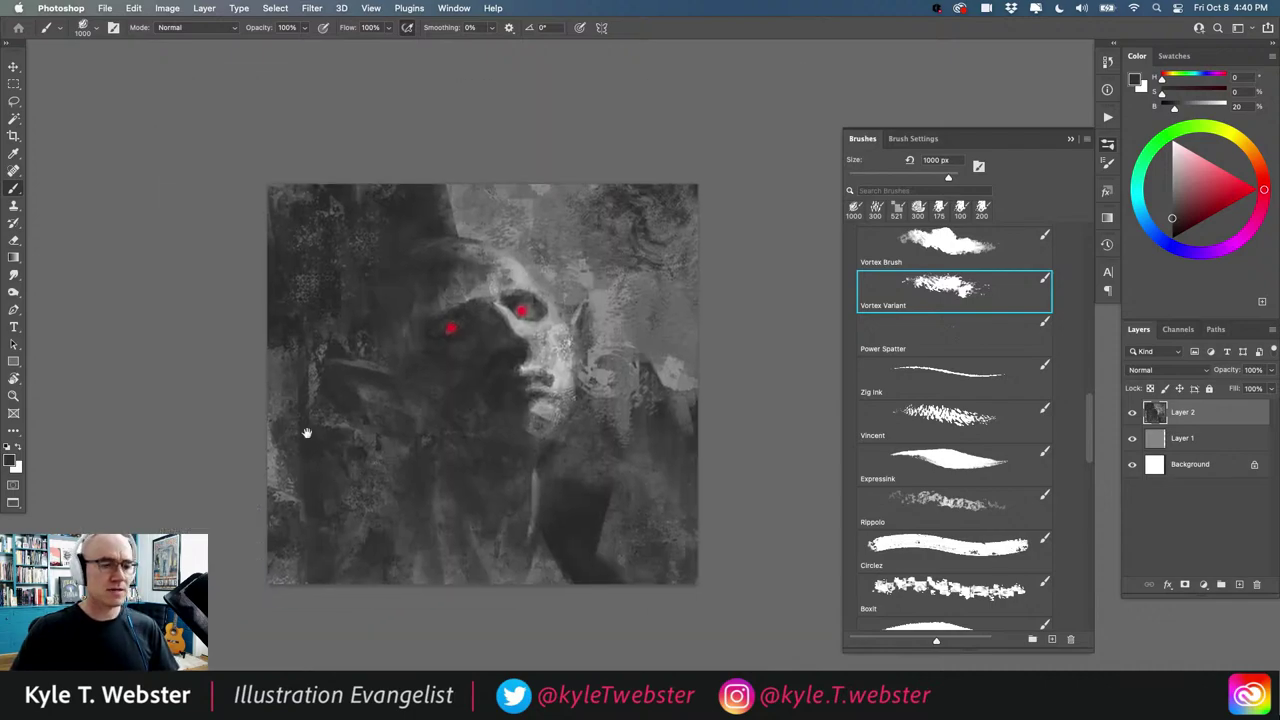
super+click(600, 363)
drag(600, 363, 570, 371)
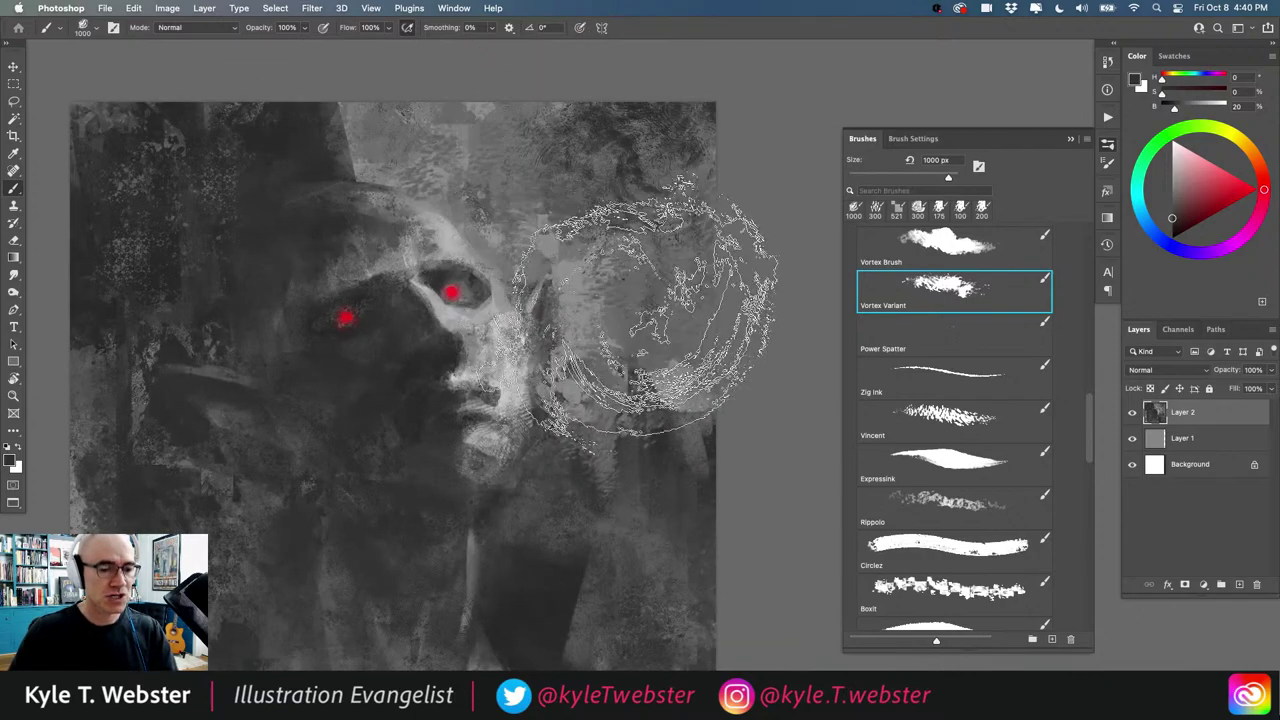
drag(391, 397, 446, 386)
alt+super+click(343, 411)
drag(288, 364, 338, 355)
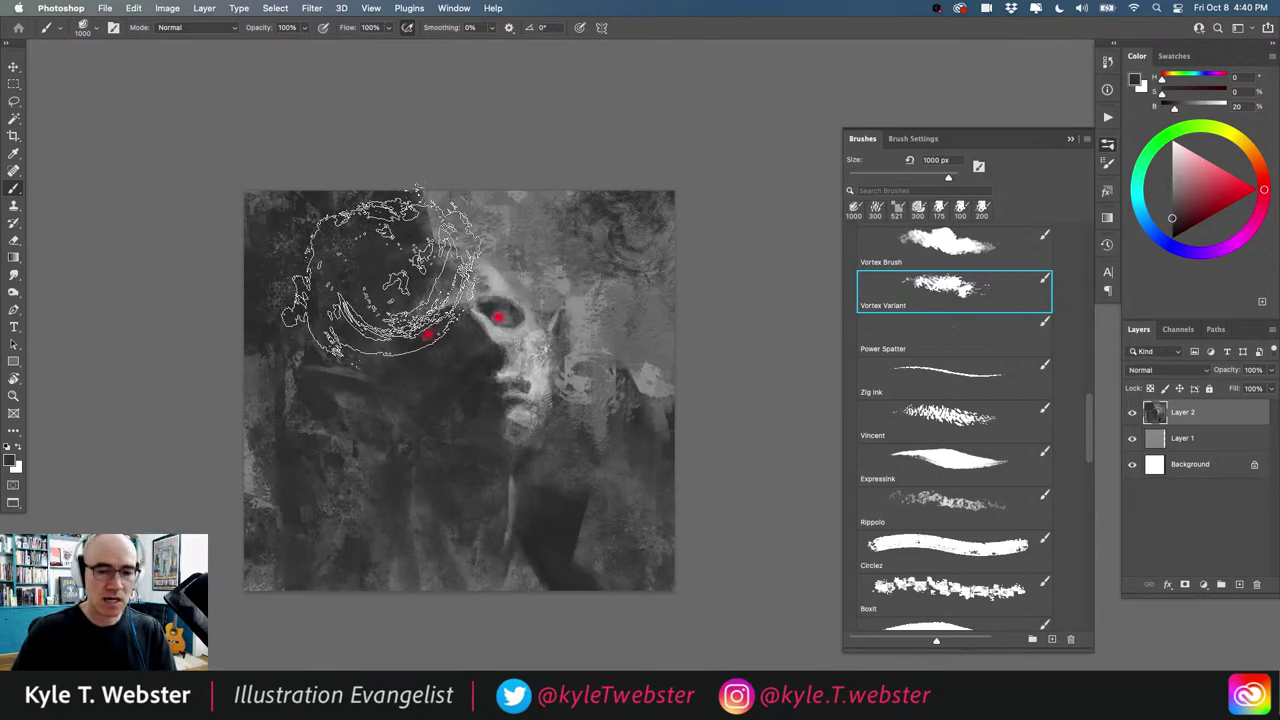
Step: Flip the painting horizontally and check the mirrored composition at different magnifications
click(1106, 117)
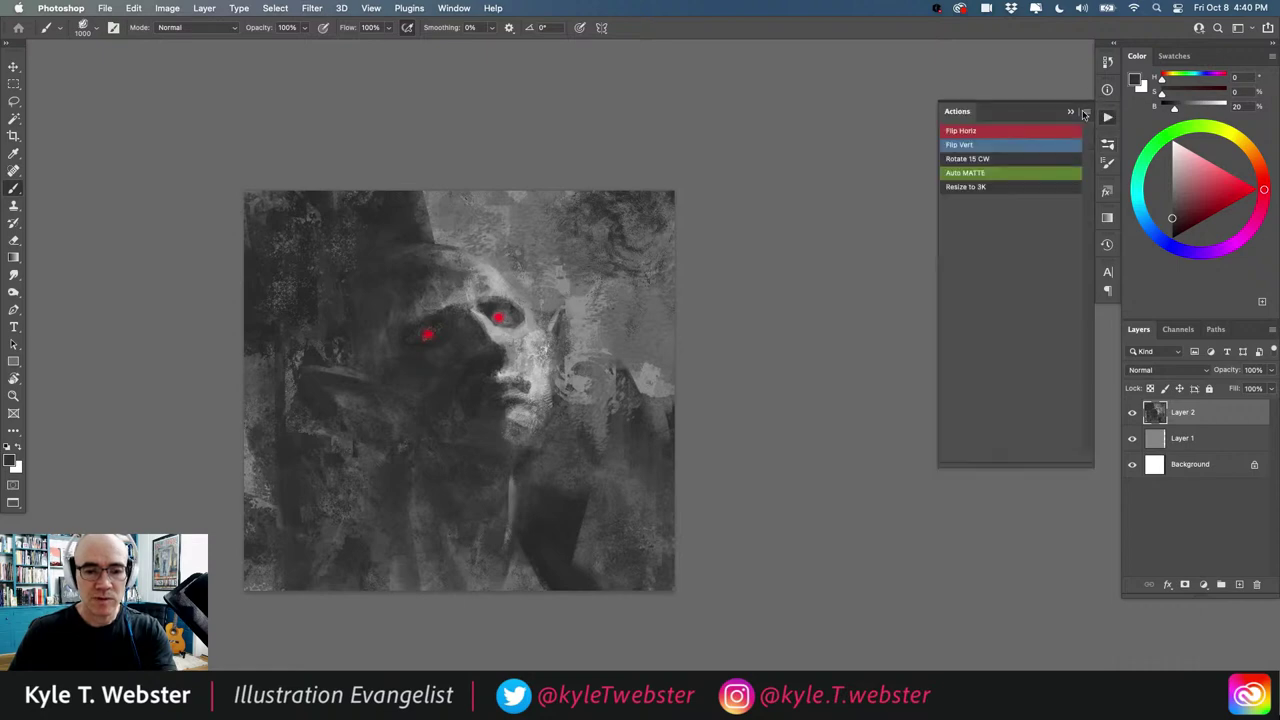
click(970, 132)
super+click(343, 451)
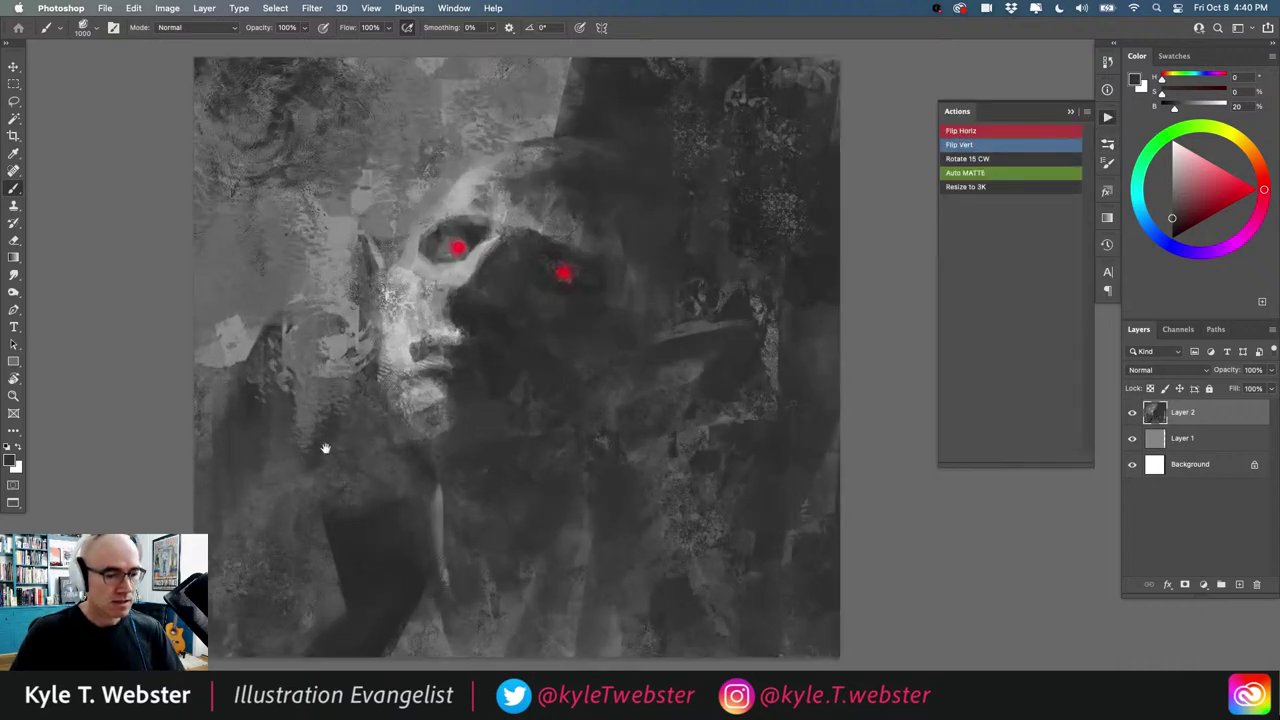
drag(358, 450, 409, 462)
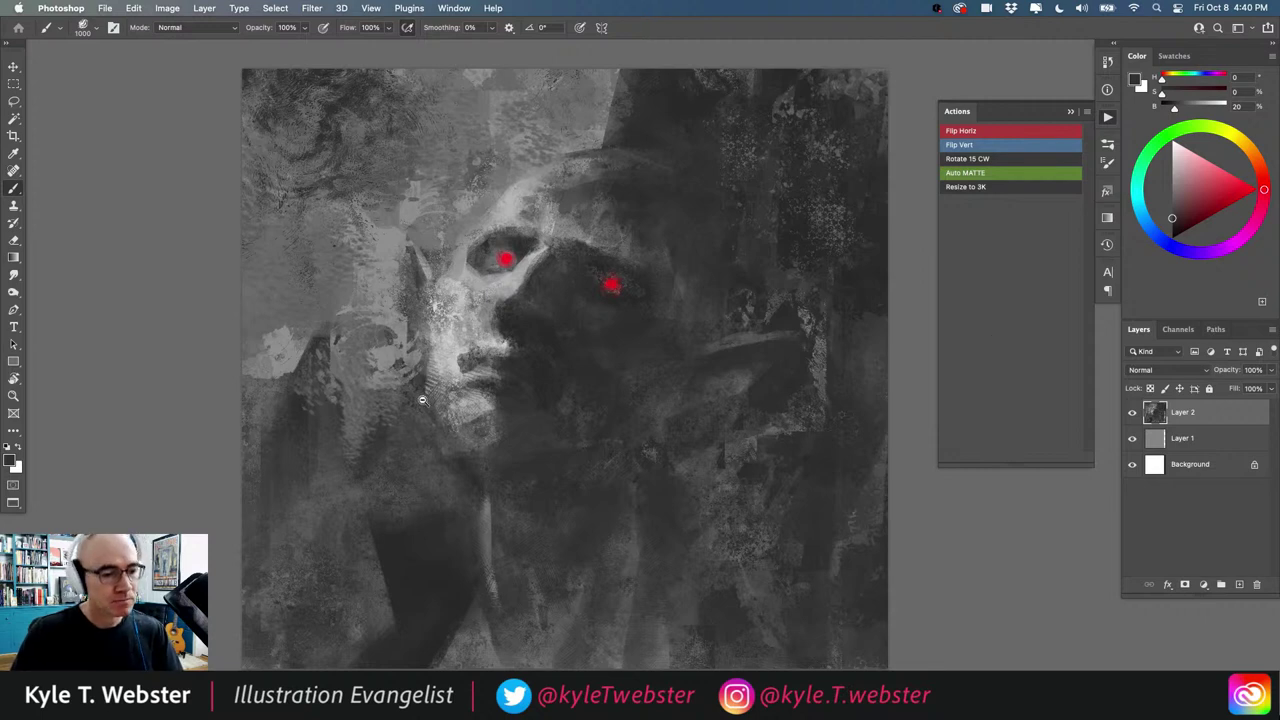
key(super+minus)
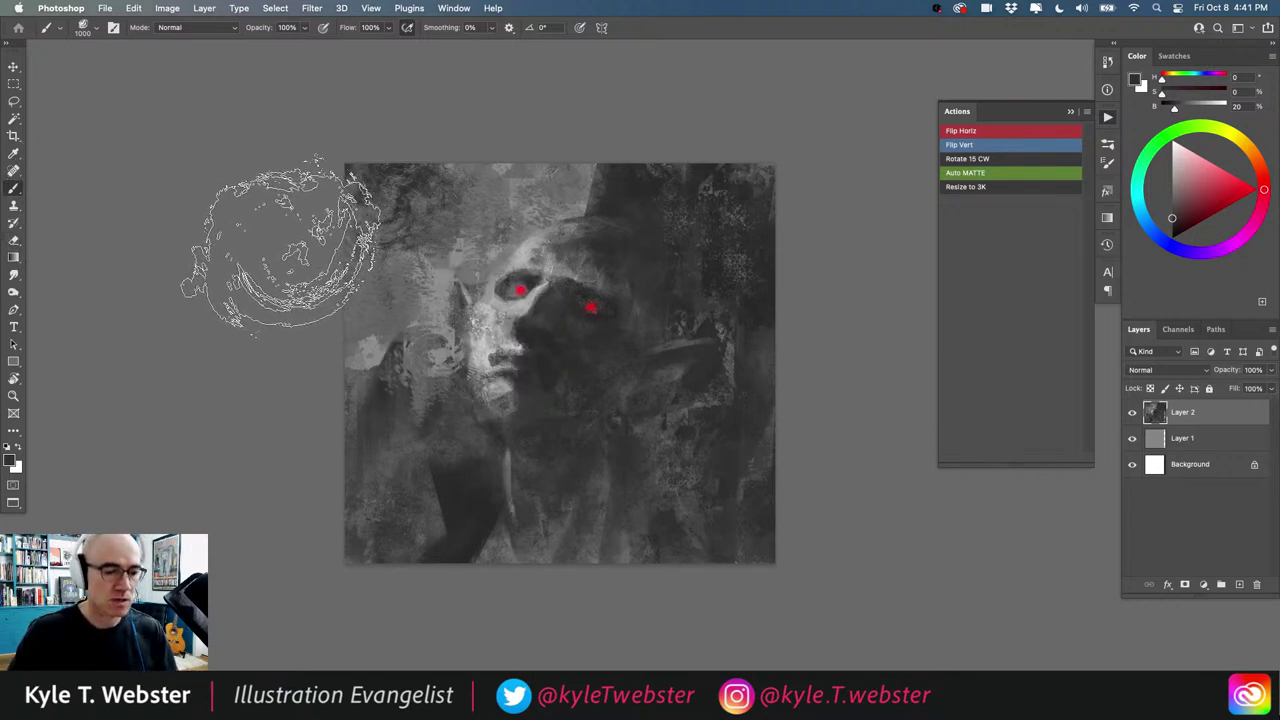
click(482, 440)
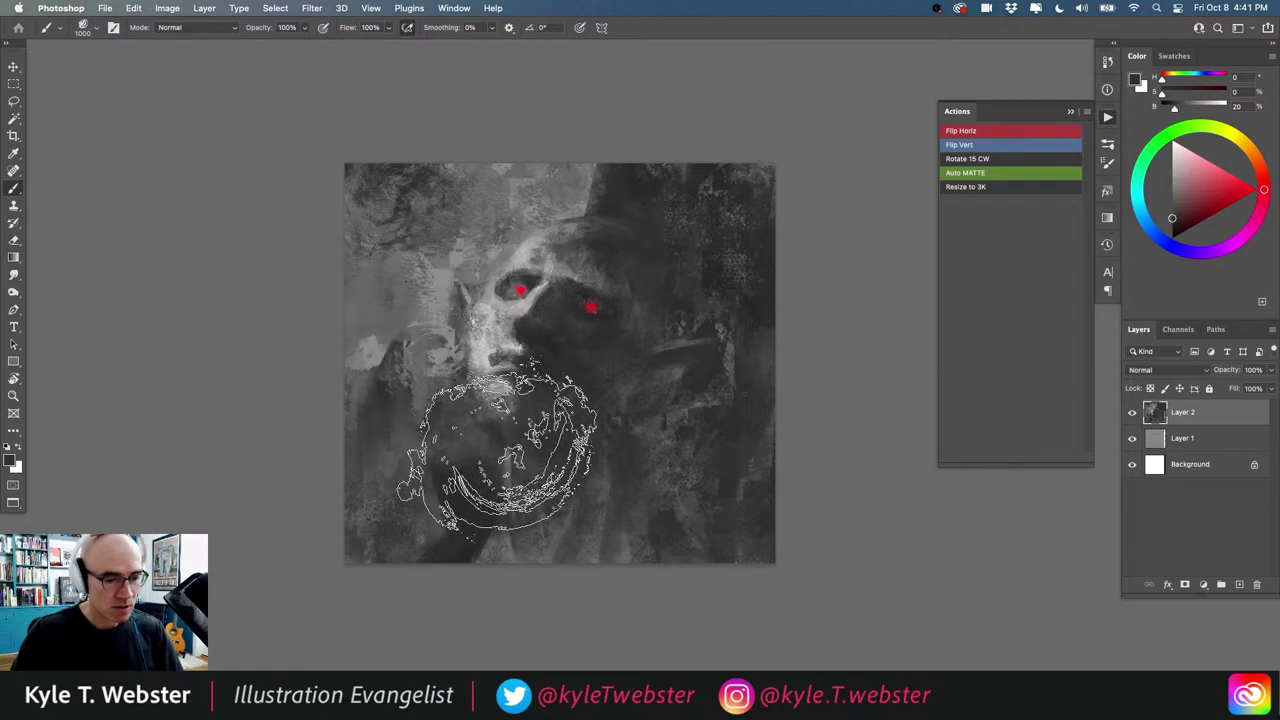
super+click(497, 451)
drag(474, 434, 478, 516)
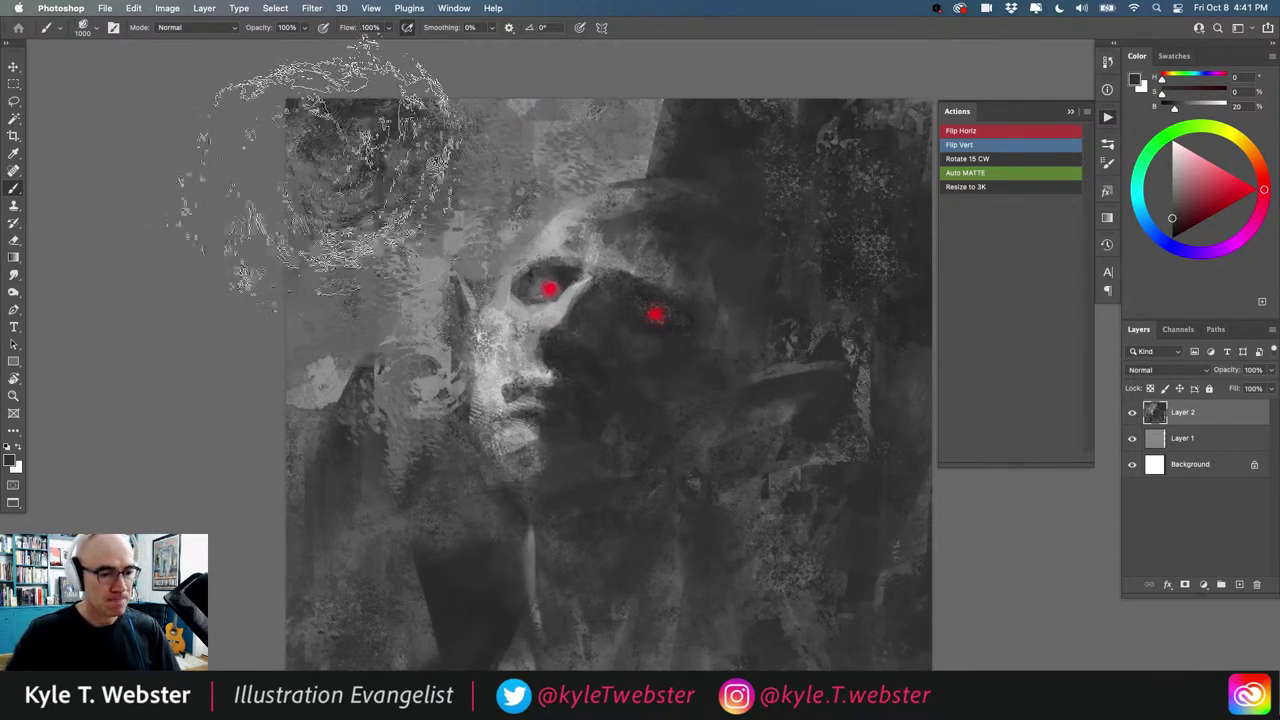
Step: Sample greys from the face and background, settling on a dark grey at 17% brightness
alt+click(570, 293)
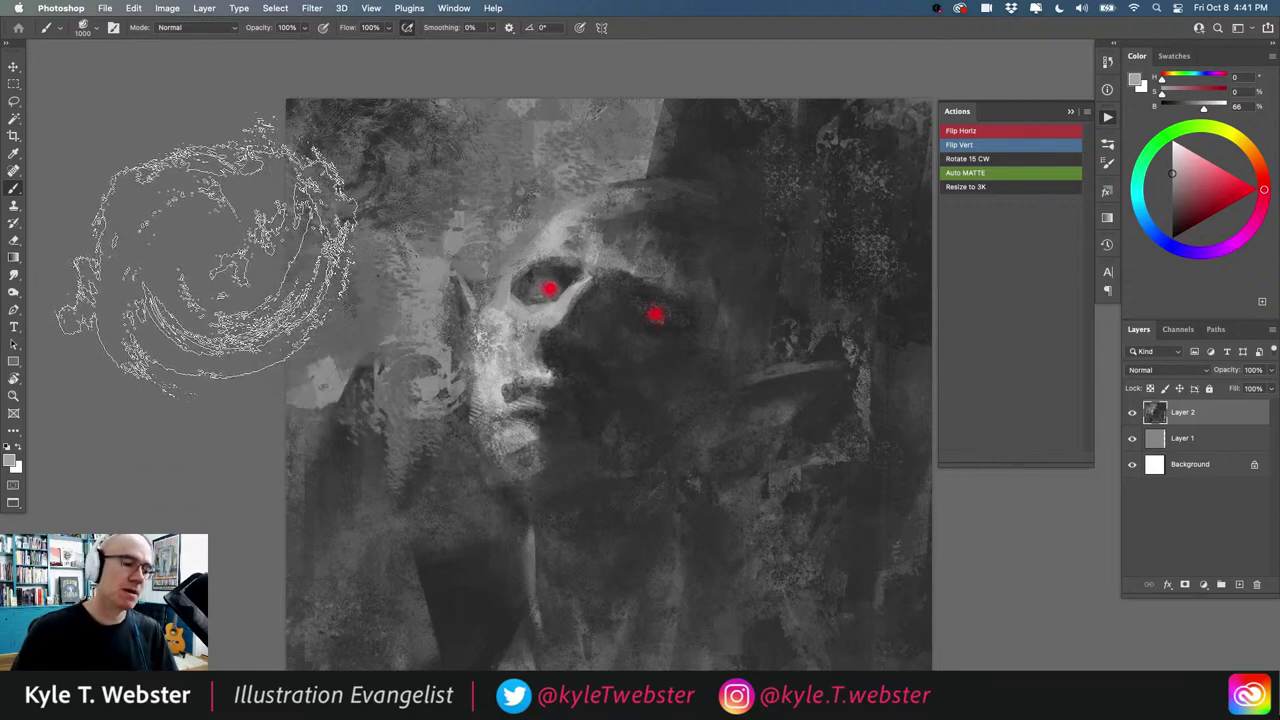
alt+click(395, 396)
mouse_move(389, 394)
mouse_down()
mouse_move(413, 356)
mouse_move(417, 400)
mouse_move(368, 378)
mouse_move(348, 350)
mouse_up()
alt+click(466, 488)
super+click(414, 384)
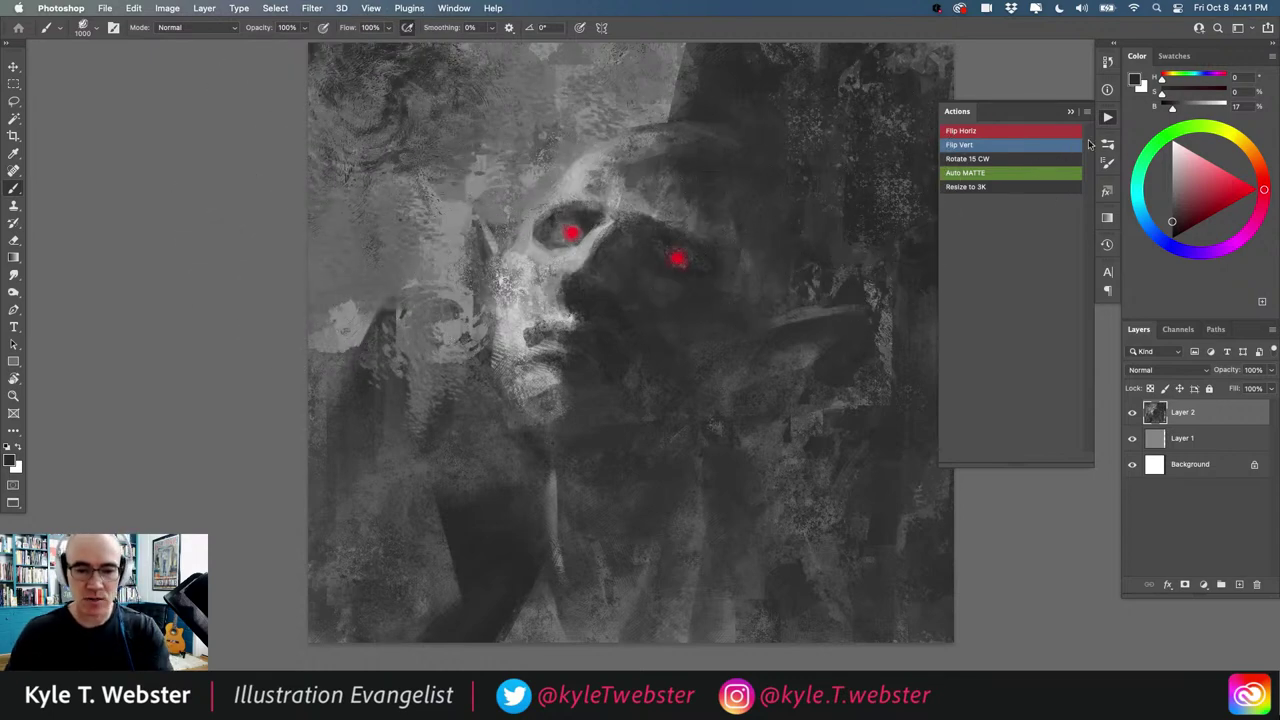
Step: Choose the Concept Pencil Soft brush at 30 px for sketching
click(1107, 143)
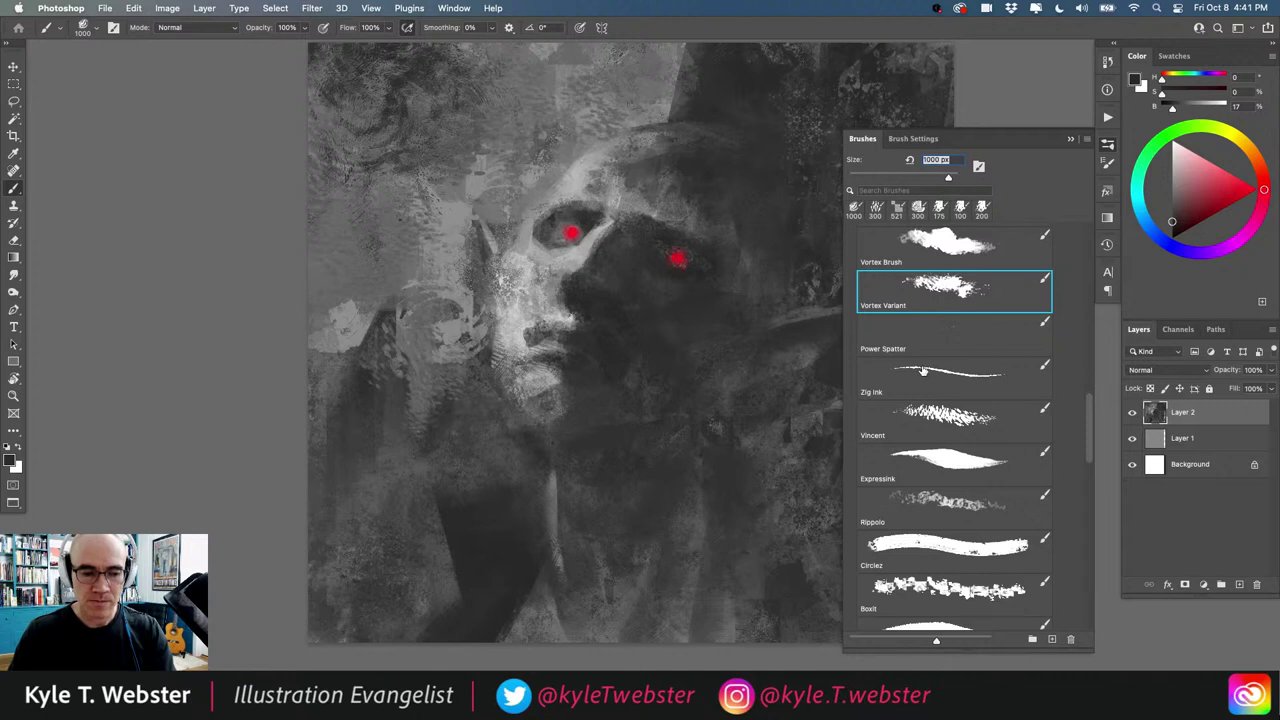
scroll(1007, 361, up, 10)
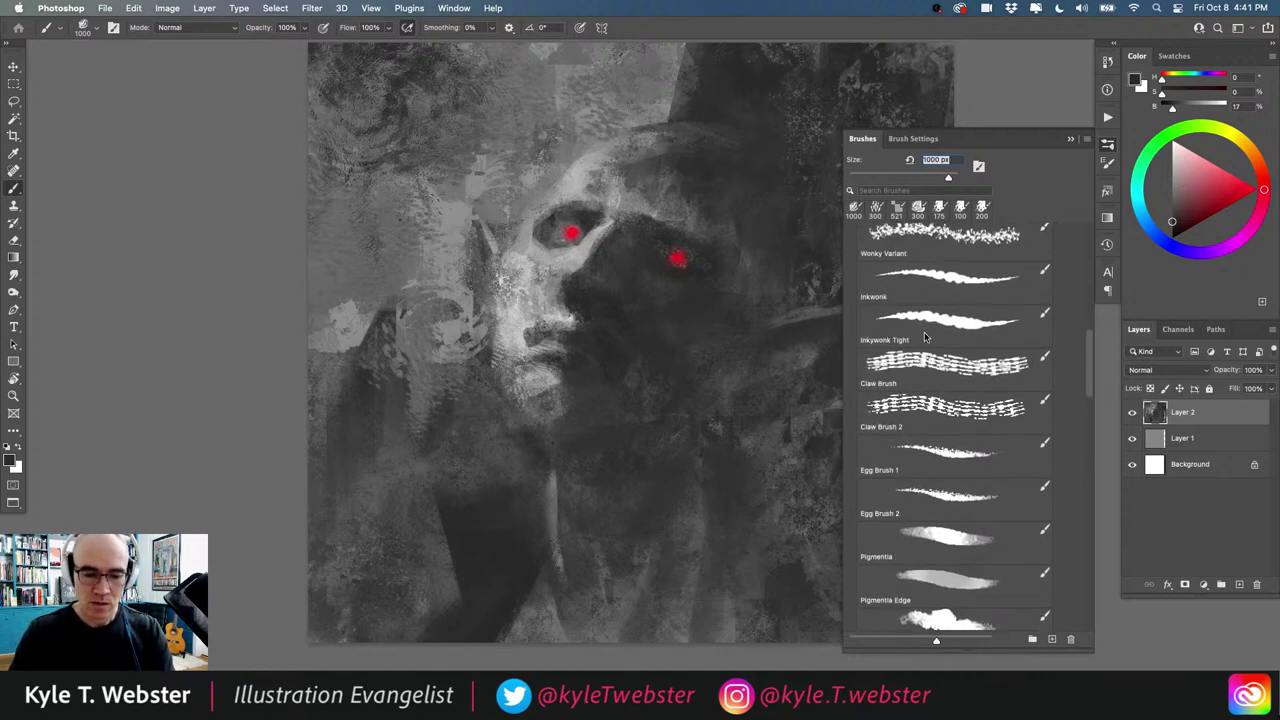
scroll(924, 332, up, 5)
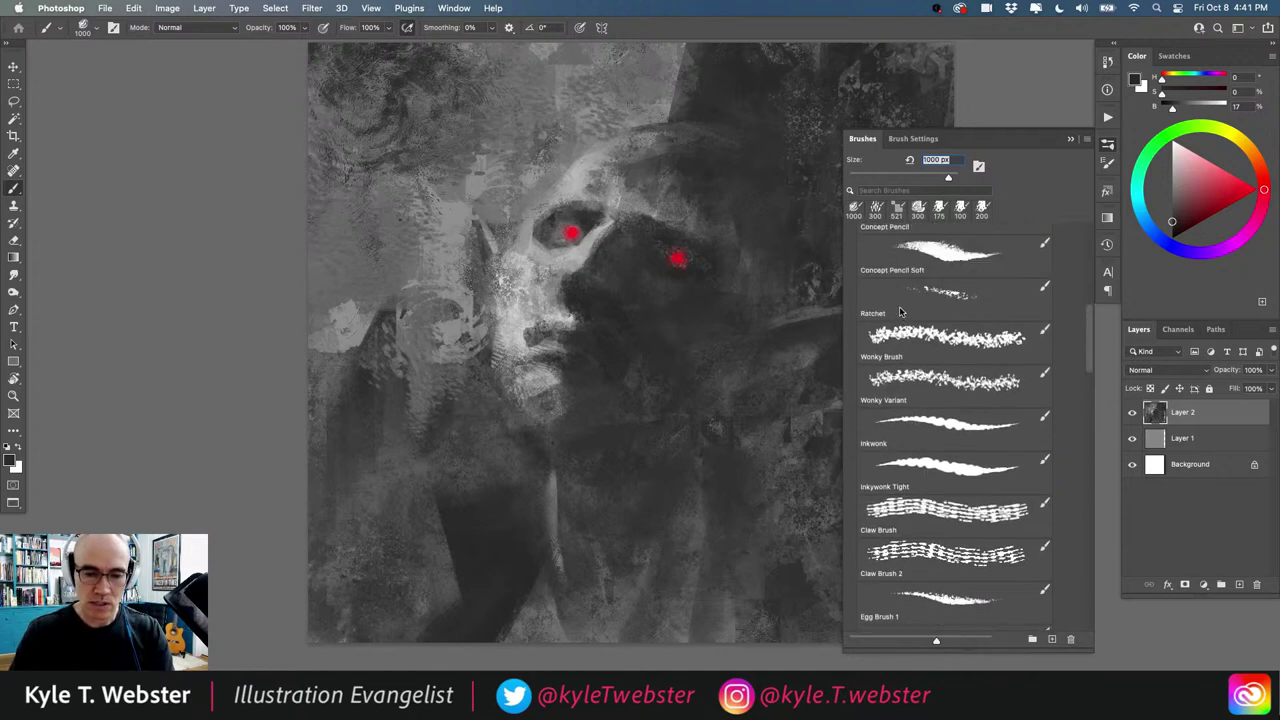
scroll(899, 310, up, 3)
click(930, 266)
click(1070, 139)
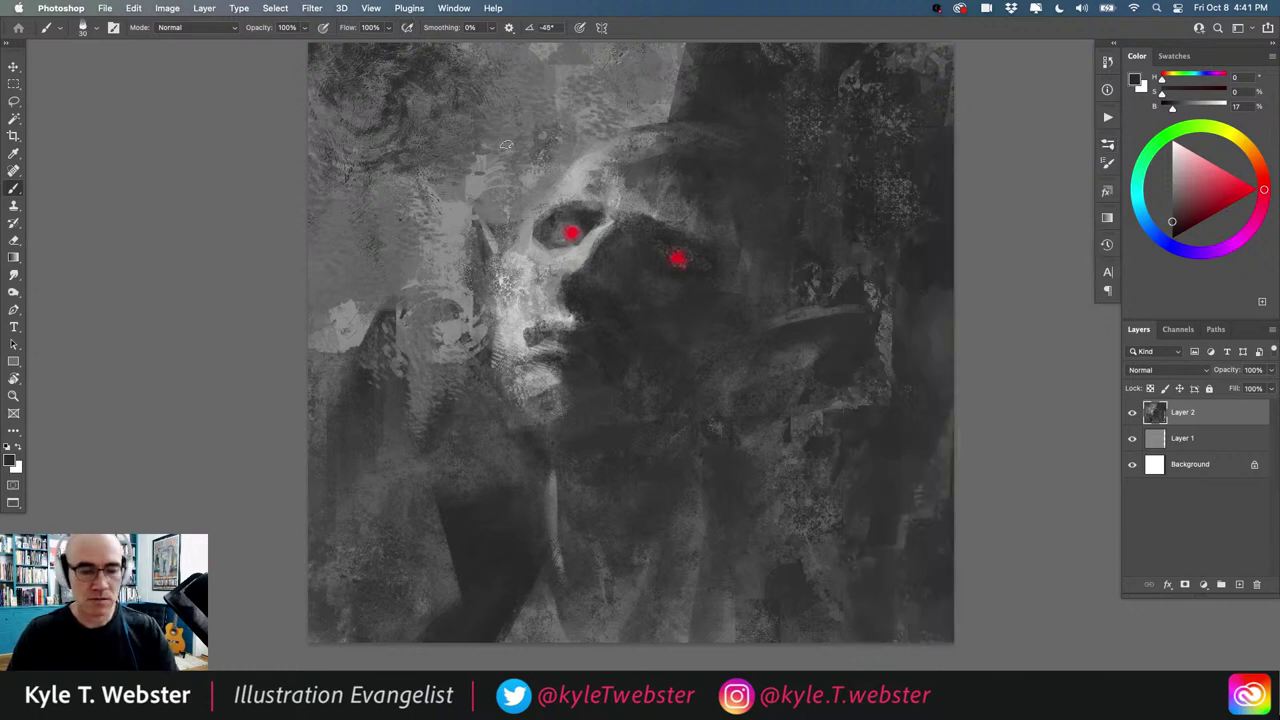
Step: Sketch a long, slightly slanted dark line down the lit background beside the face
drag(411, 306, 449, 328)
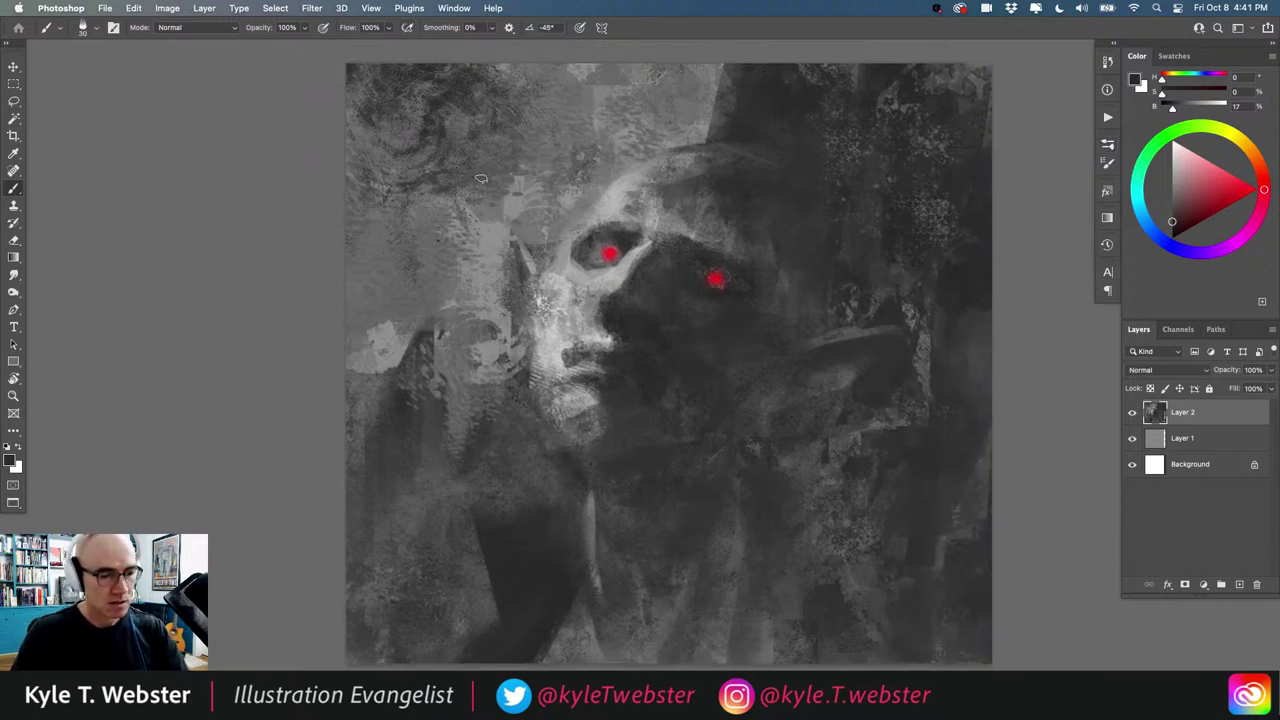
scroll(443, 342, down, 1)
scroll(443, 342, right, 1)
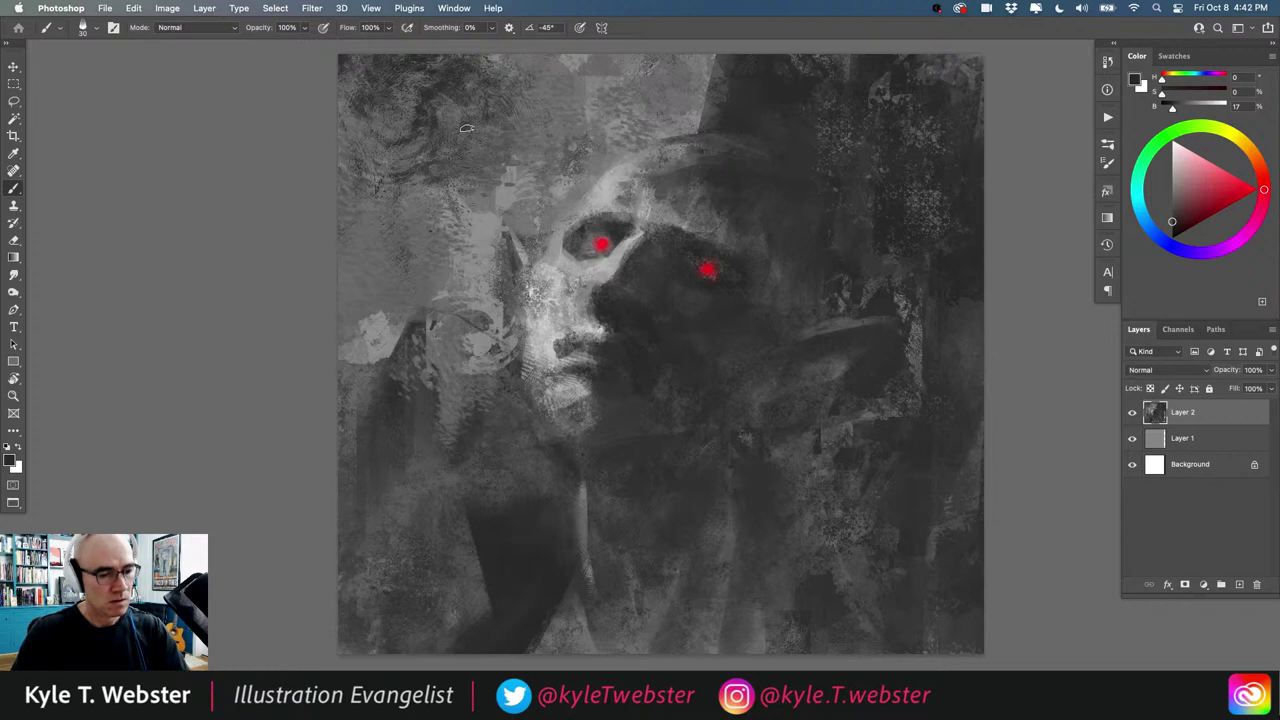
drag(454, 180, 428, 322)
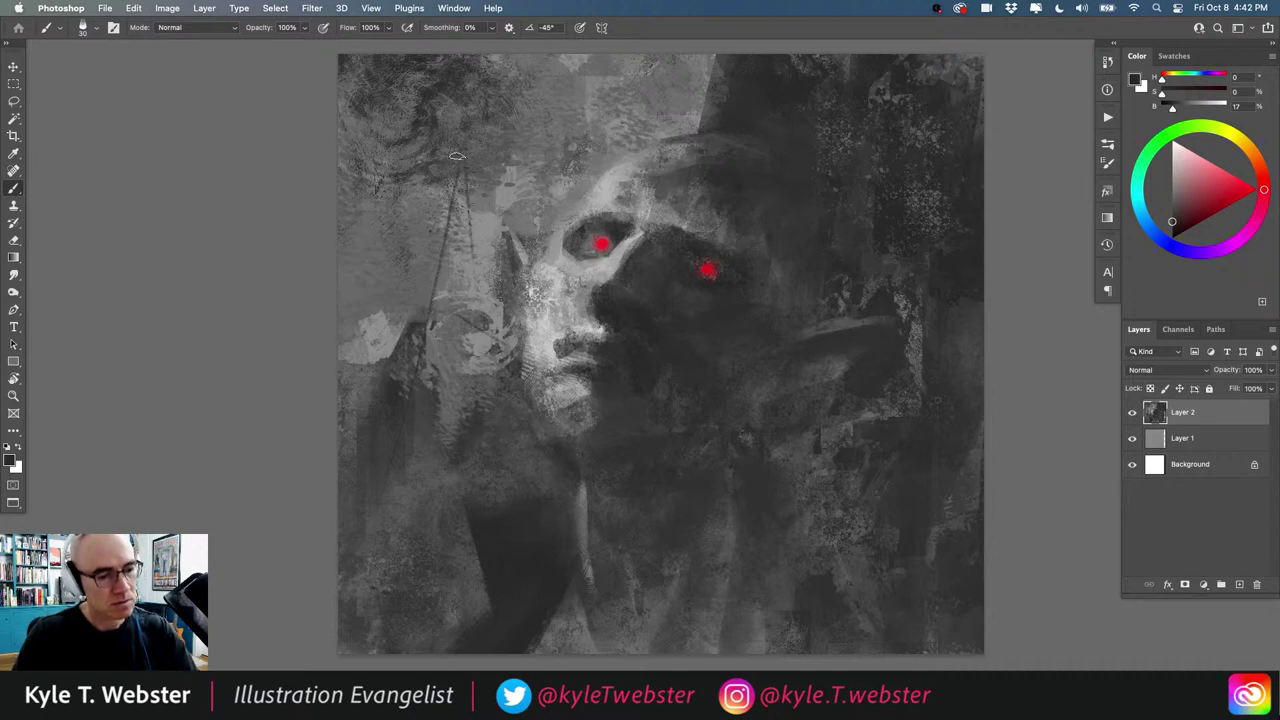
drag(444, 184, 395, 267)
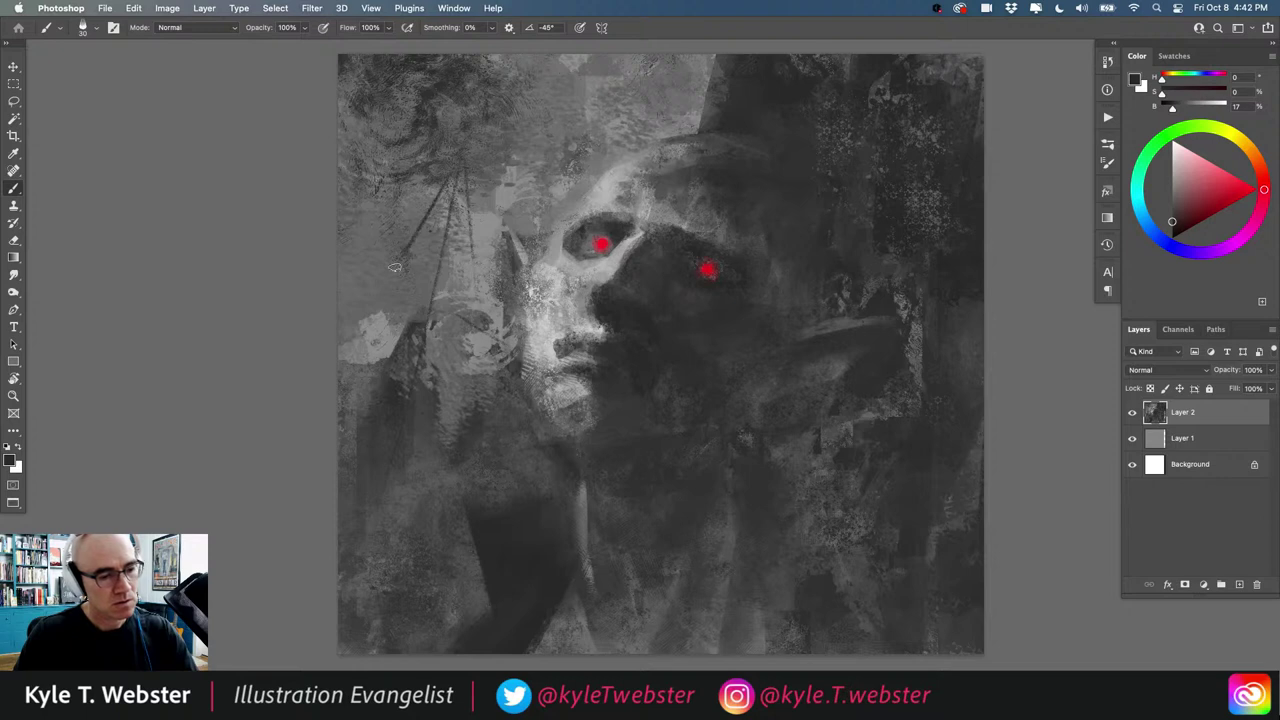
drag(463, 175, 476, 318)
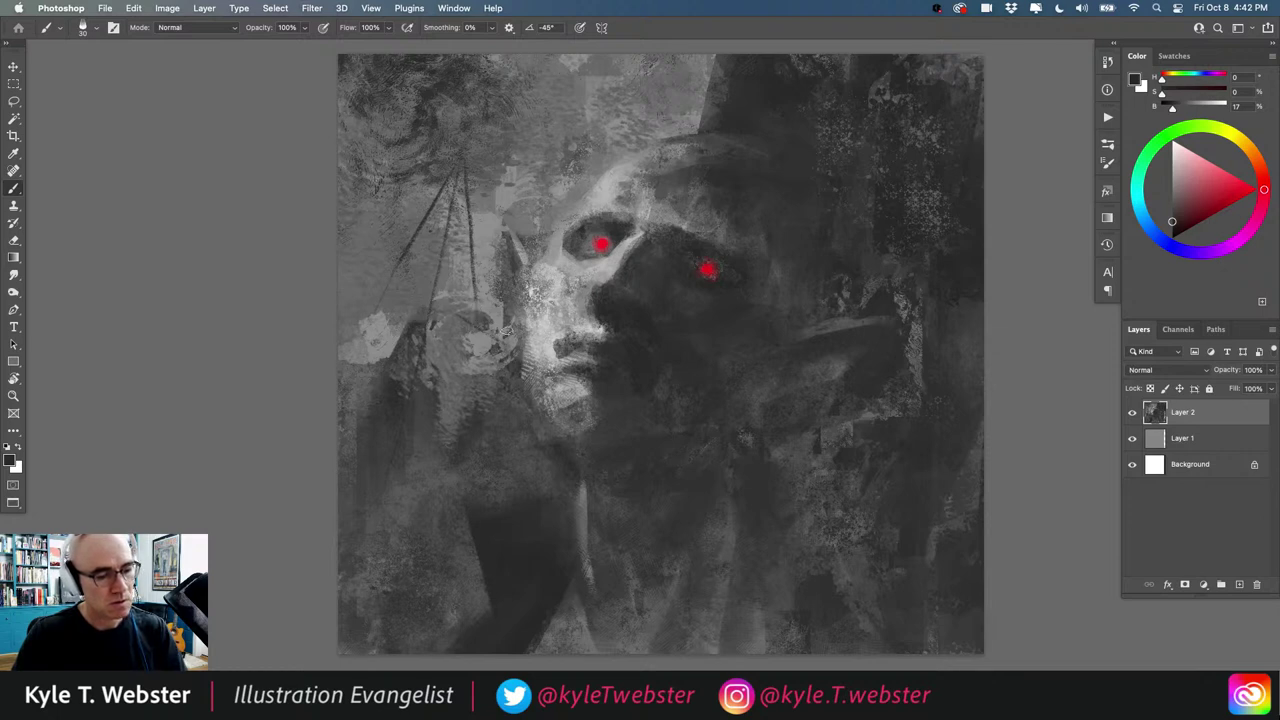
drag(382, 291, 330, 297)
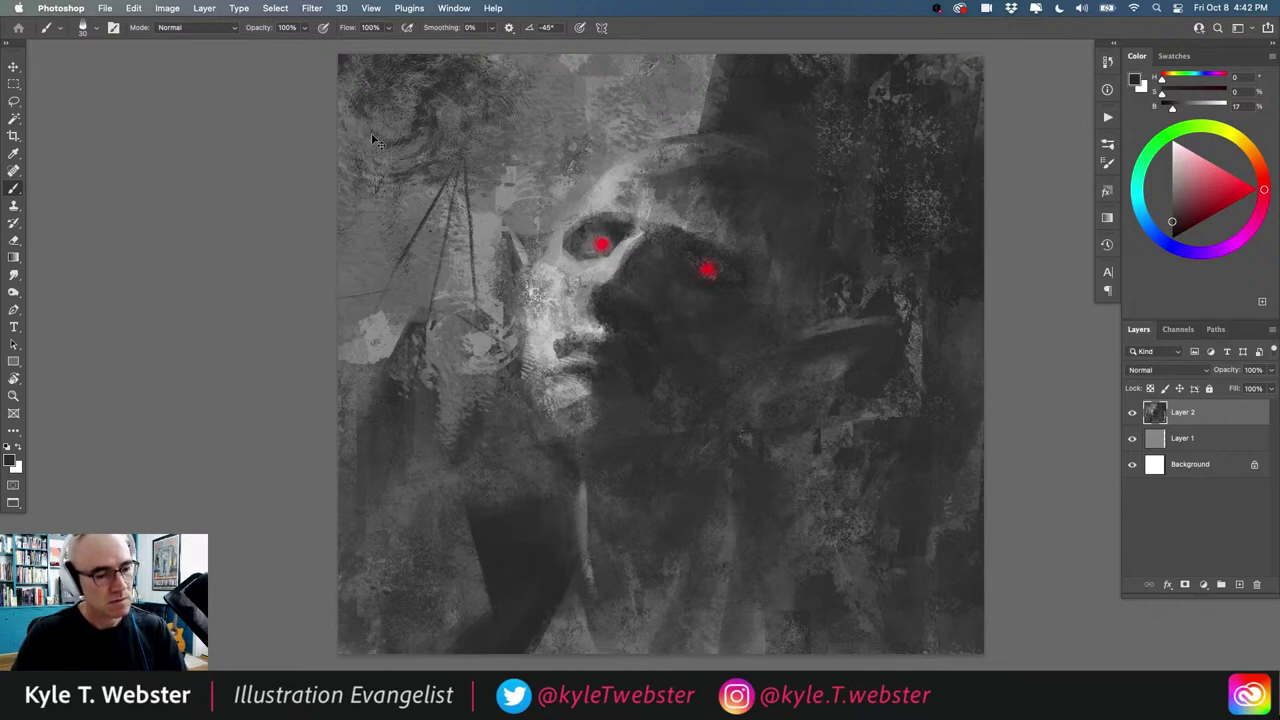
key(super+z)
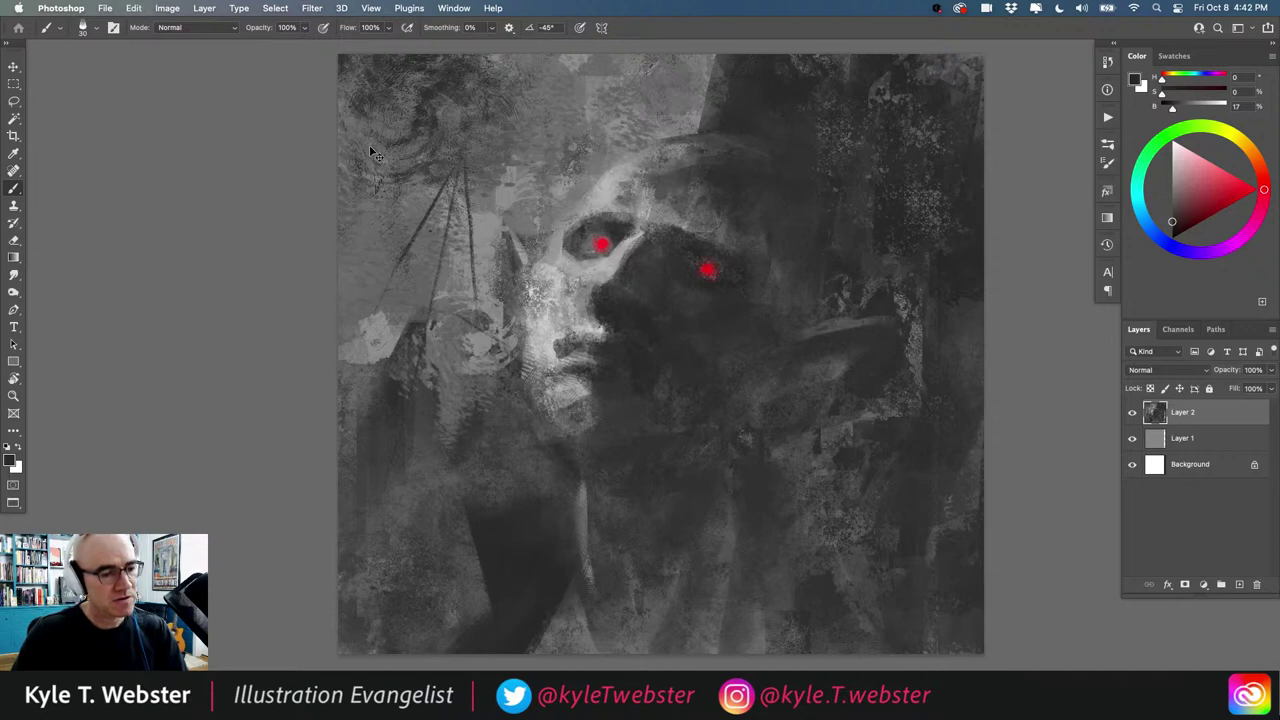
drag(390, 250, 384, 268)
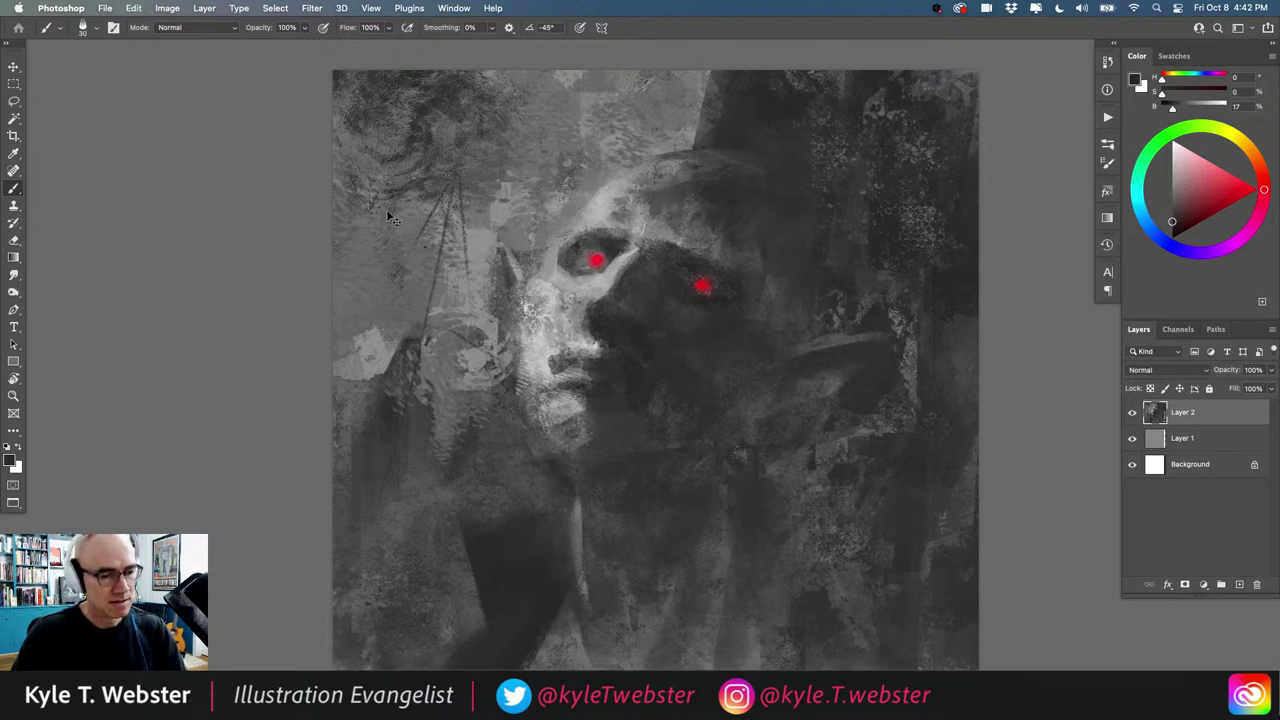
key(super+z)
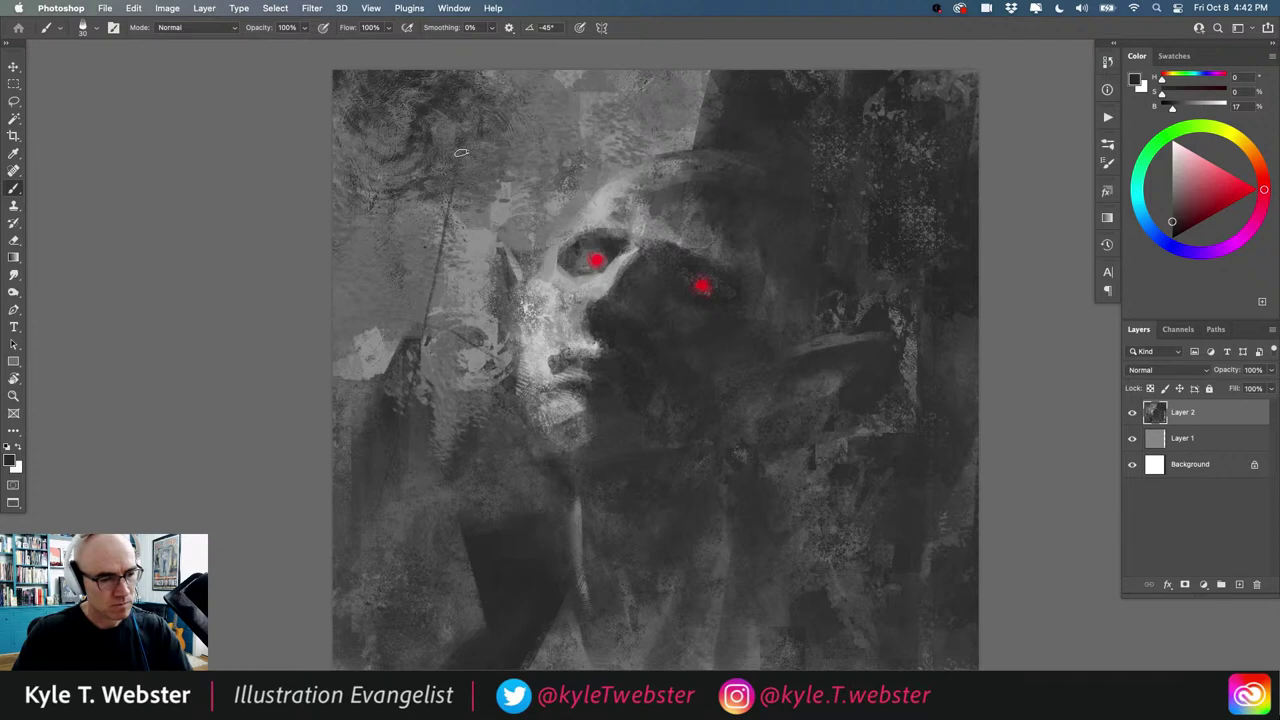
Step: Sketch a tall narrow spike, a smaller jagged peak and an angular lower edge in dark grey over the lit background beside the face
drag(459, 163, 452, 287)
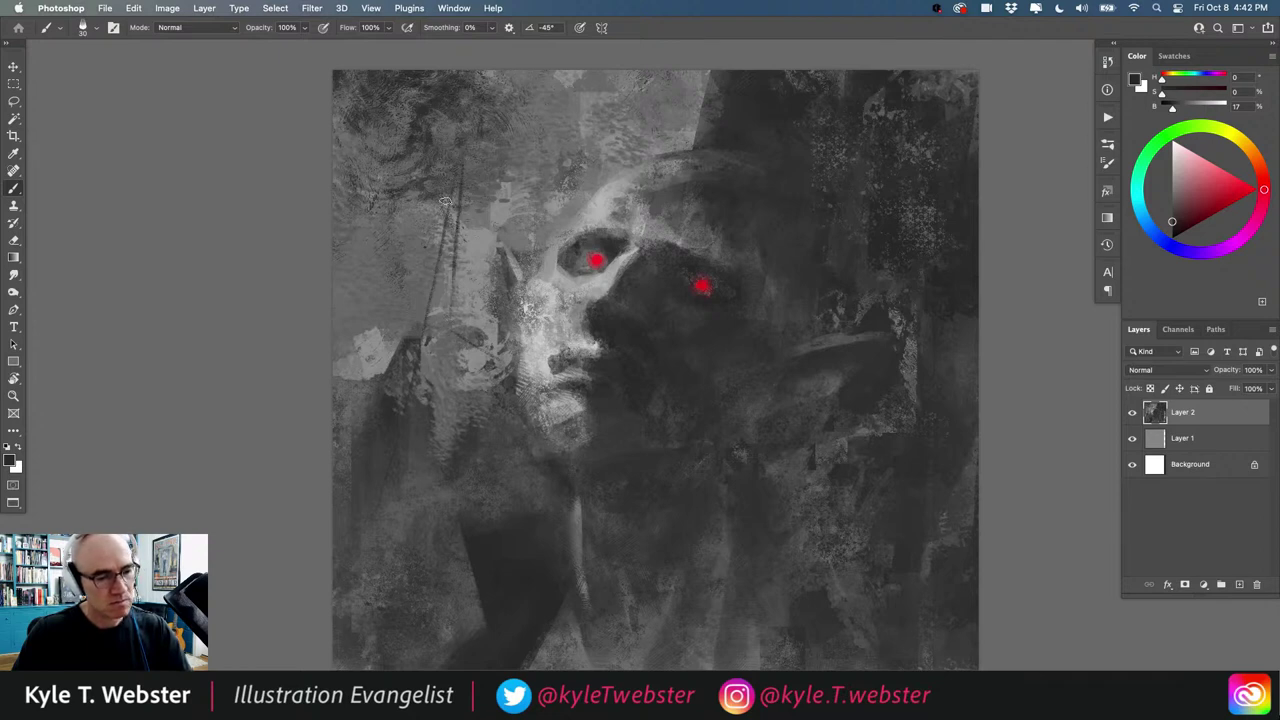
drag(446, 178, 400, 304)
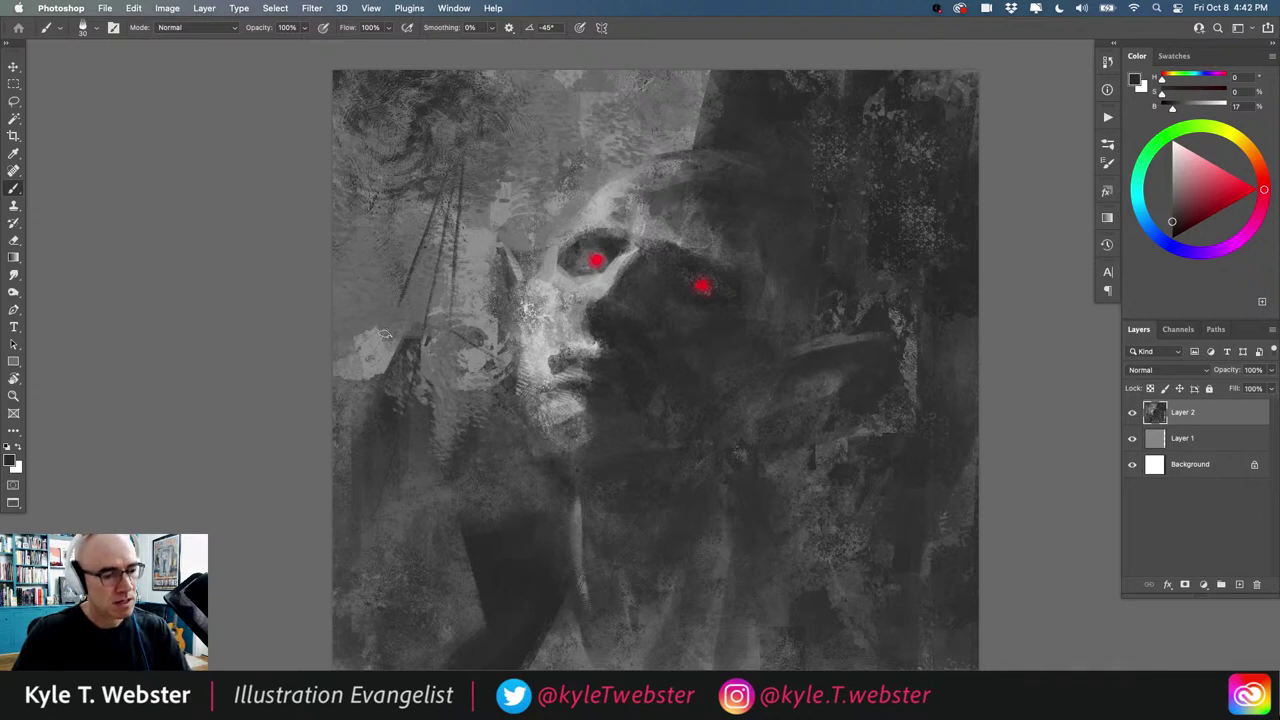
drag(362, 266, 384, 335)
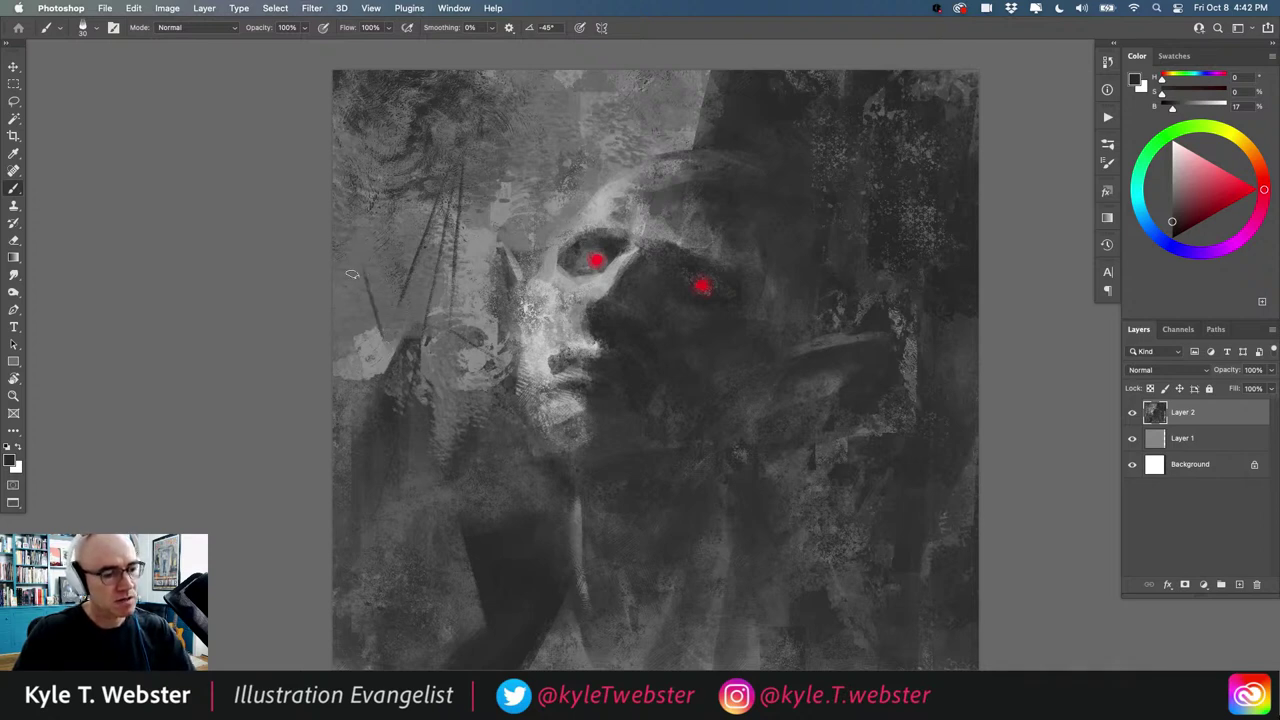
drag(358, 266, 317, 318)
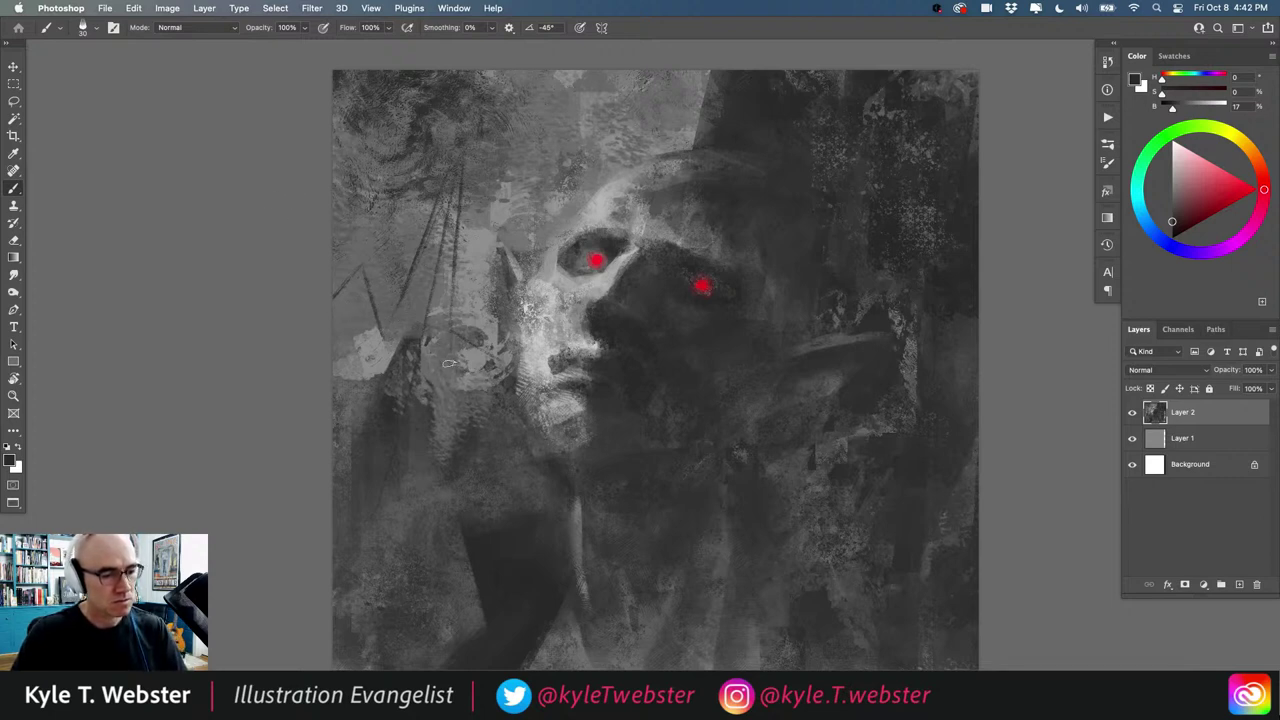
drag(461, 144, 446, 256)
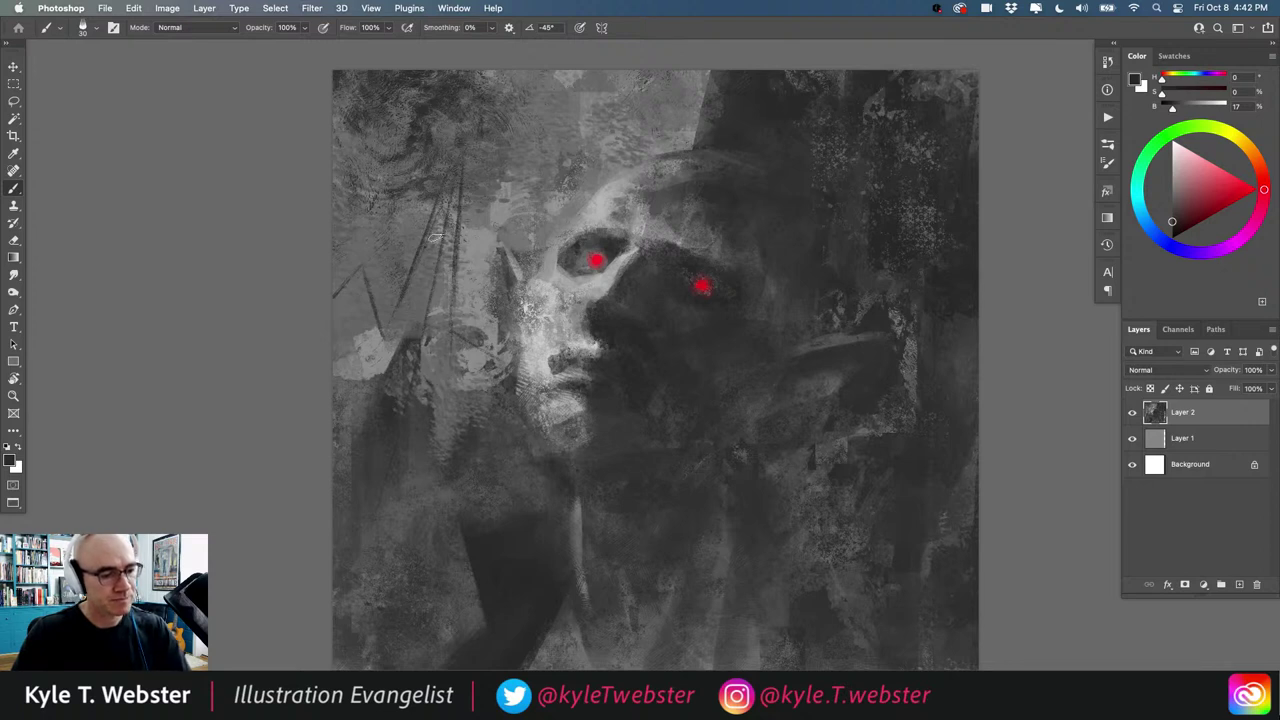
mouse_move(446, 195)
mouse_down()
mouse_move(415, 332)
mouse_move(392, 309)
mouse_up()
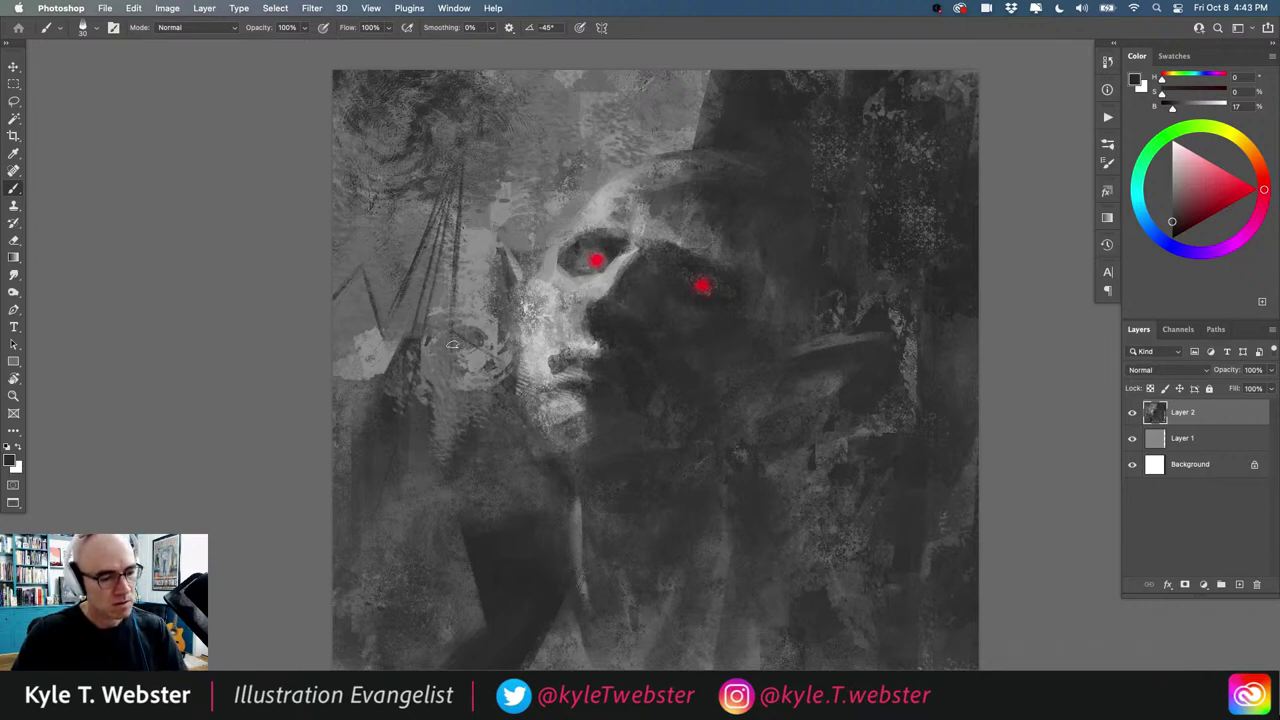
drag(452, 320, 469, 373)
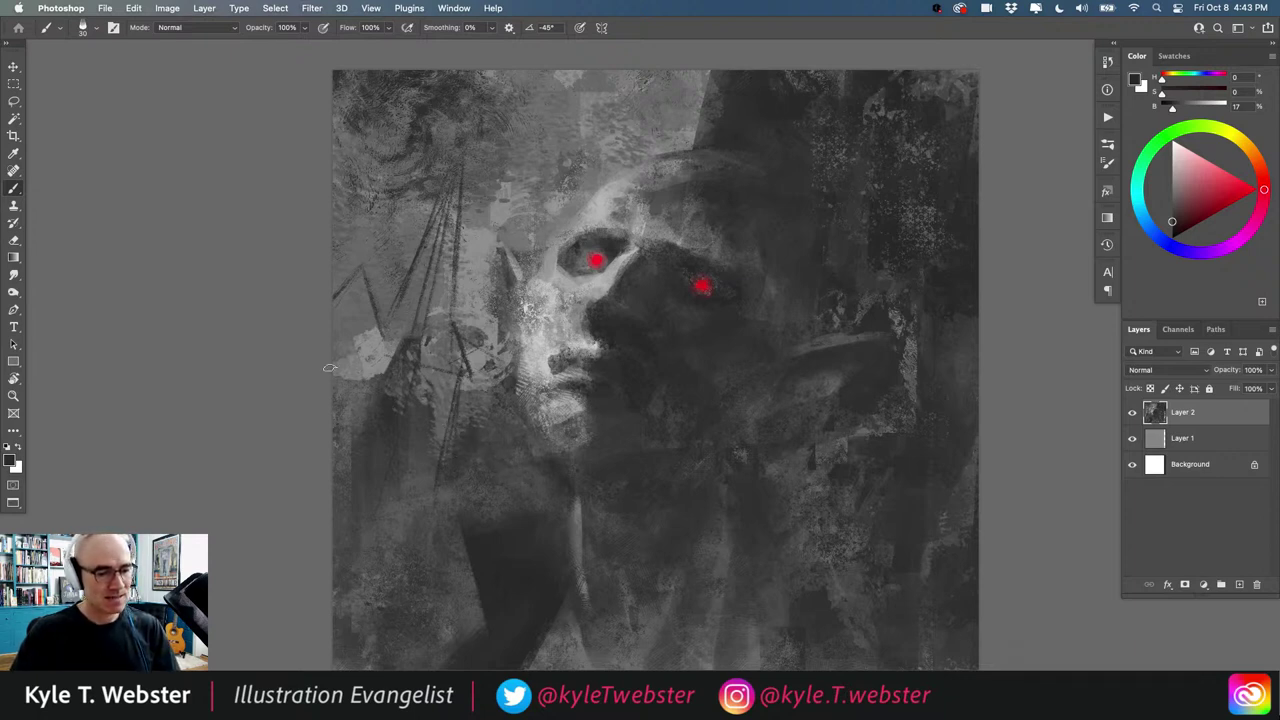
Step: Select the spiky shape with the Polygonal Lasso, following the sketched peaks and enclosing the background area below them
drag(380, 484, 209, 370)
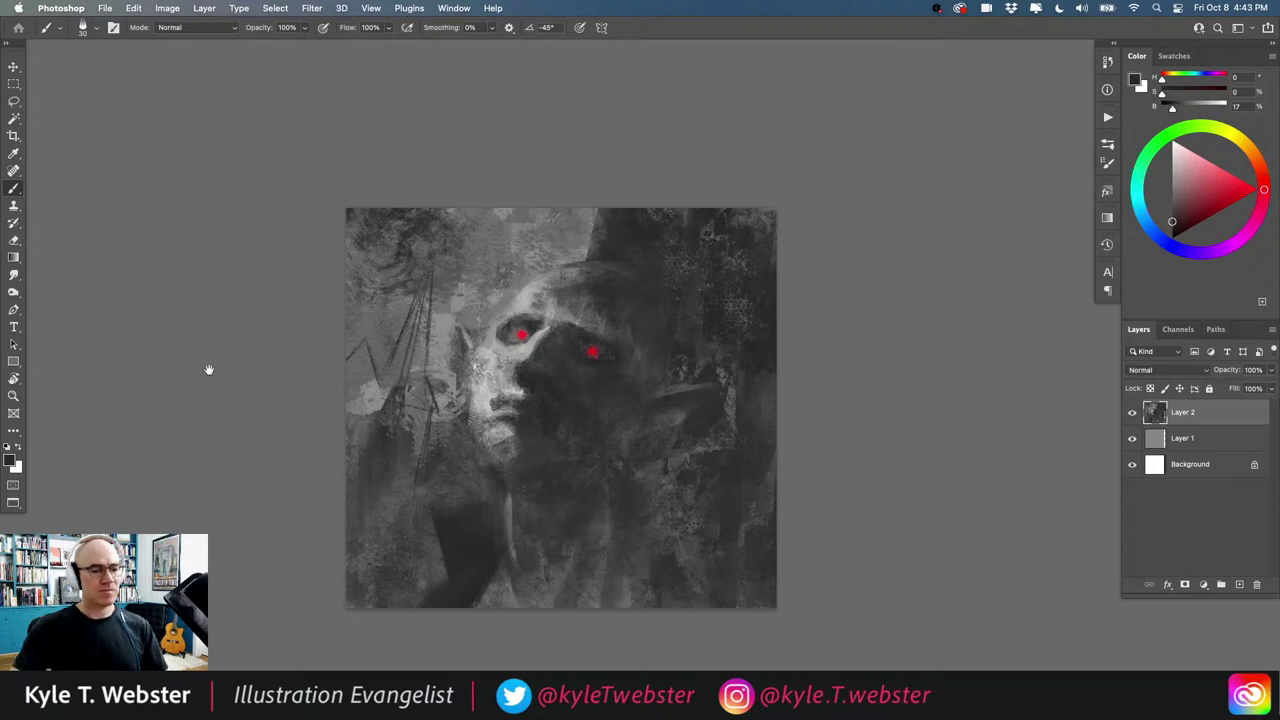
scroll(387, 329, up, 3)
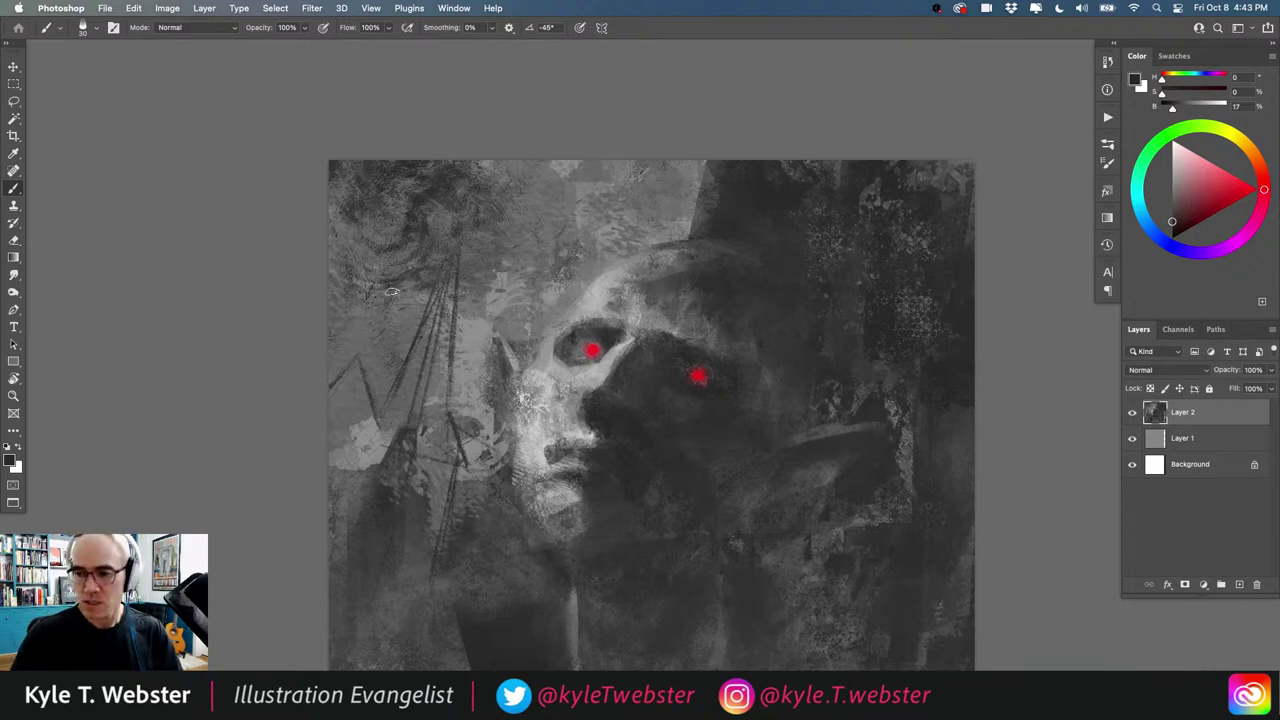
key(l)
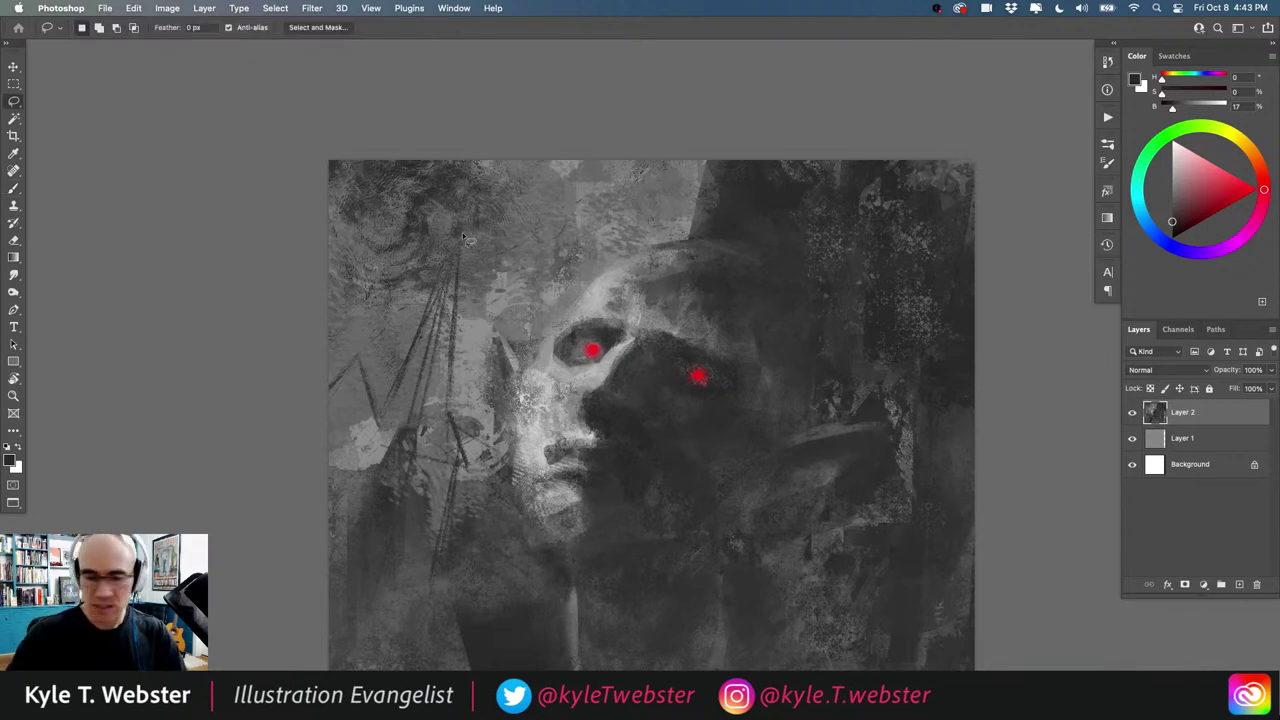
key(b)
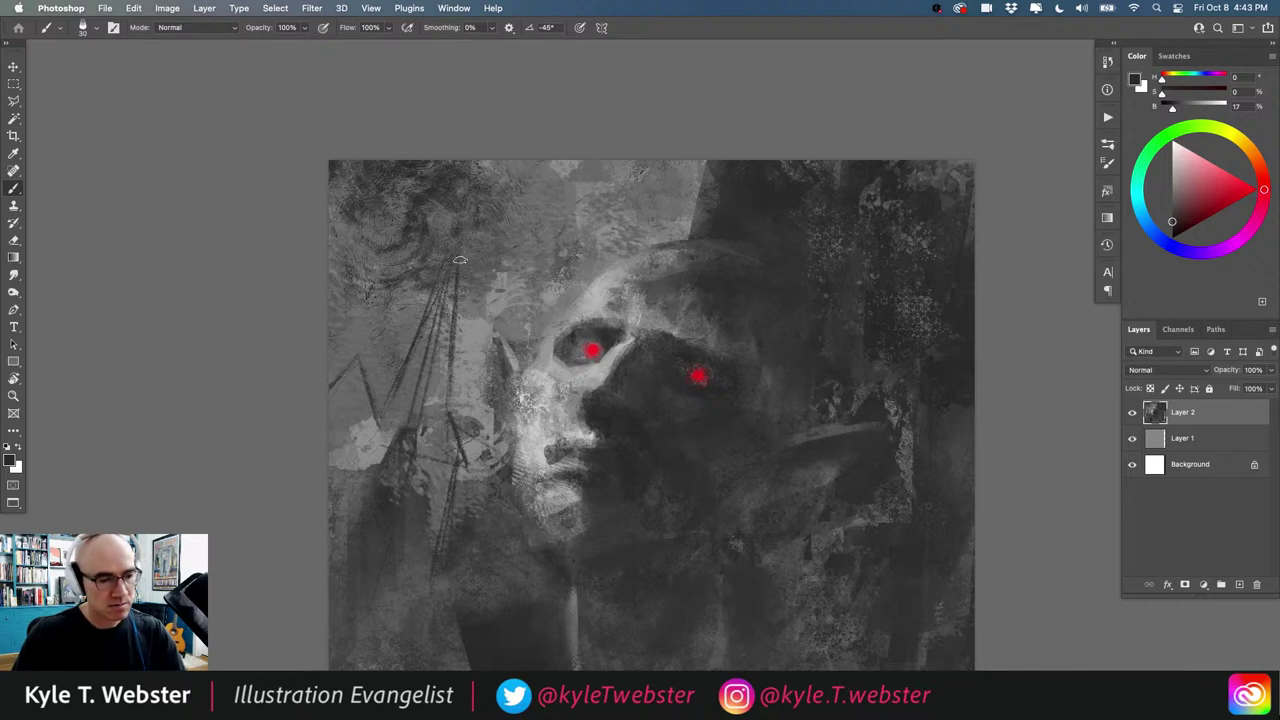
key(l)
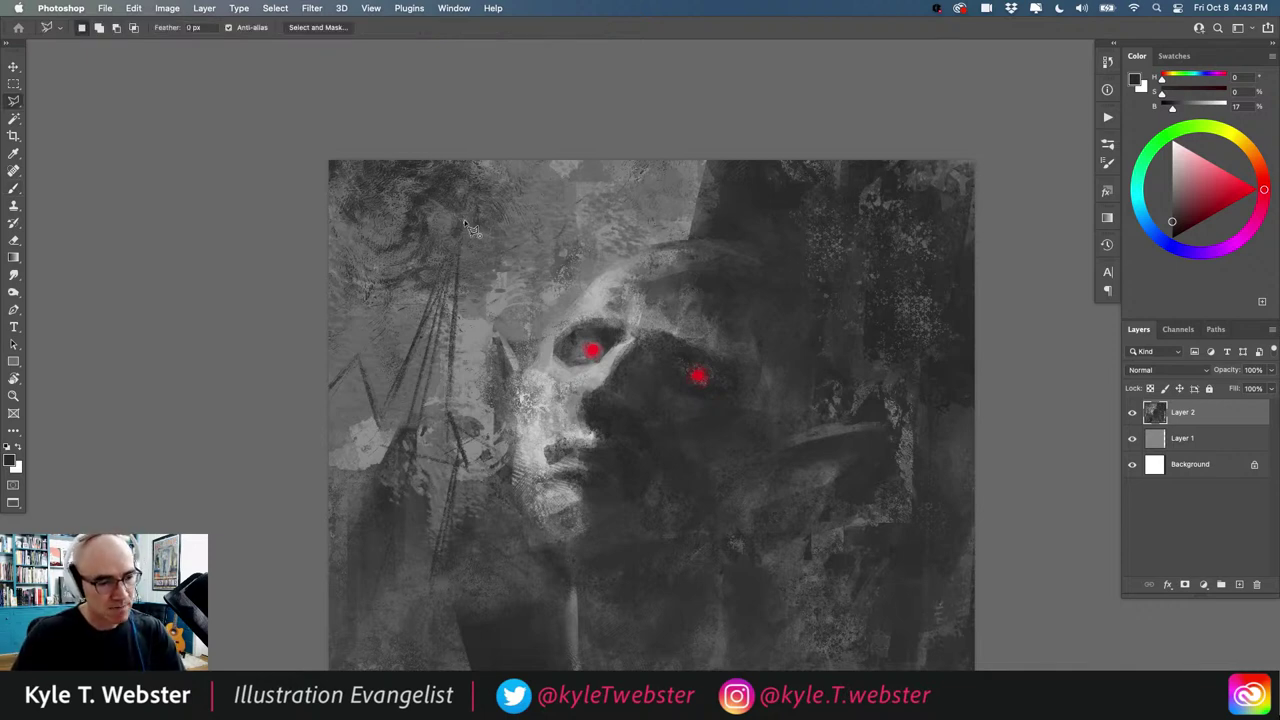
mouse_move(462, 222)
mouse_down()
mouse_move(448, 410)
mouse_move(471, 472)
mouse_move(459, 470)
mouse_move(440, 571)
mouse_up()
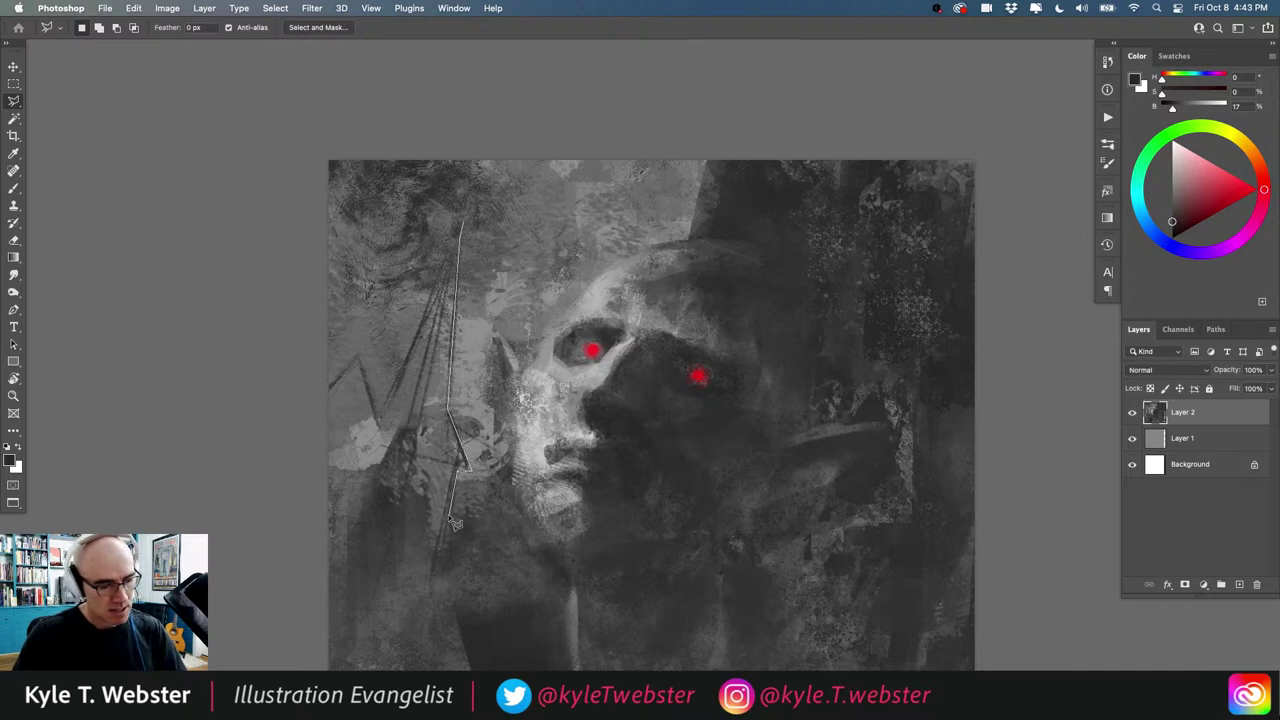
mouse_move(446, 524)
mouse_down()
mouse_move(524, 604)
mouse_move(541, 588)
mouse_move(511, 656)
mouse_move(425, 668)
mouse_move(302, 600)
mouse_move(278, 452)
mouse_move(357, 355)
mouse_move(381, 411)
mouse_move(398, 401)
mouse_move(461, 222)
mouse_up()
scroll(363, 510, down, 3)
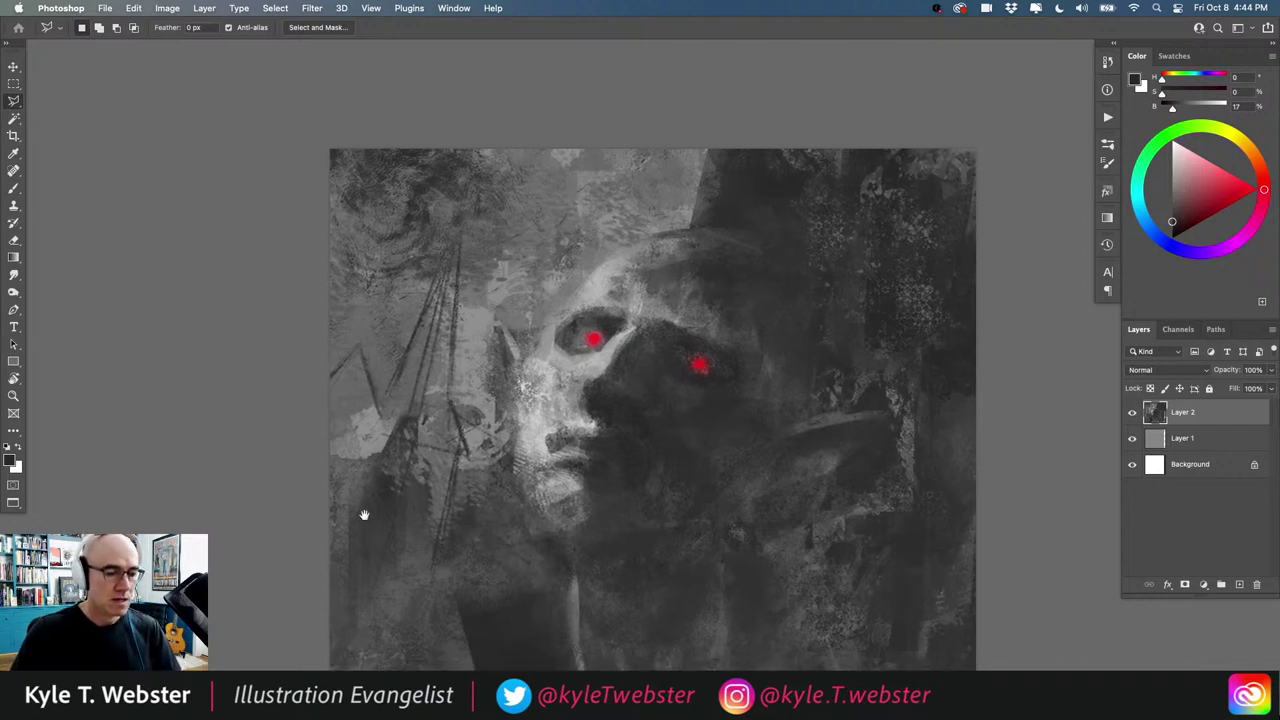
Step: Darken the inside of the spiky selection with the Pigmentia Edge brush at 600 px in dark grey
key(b)
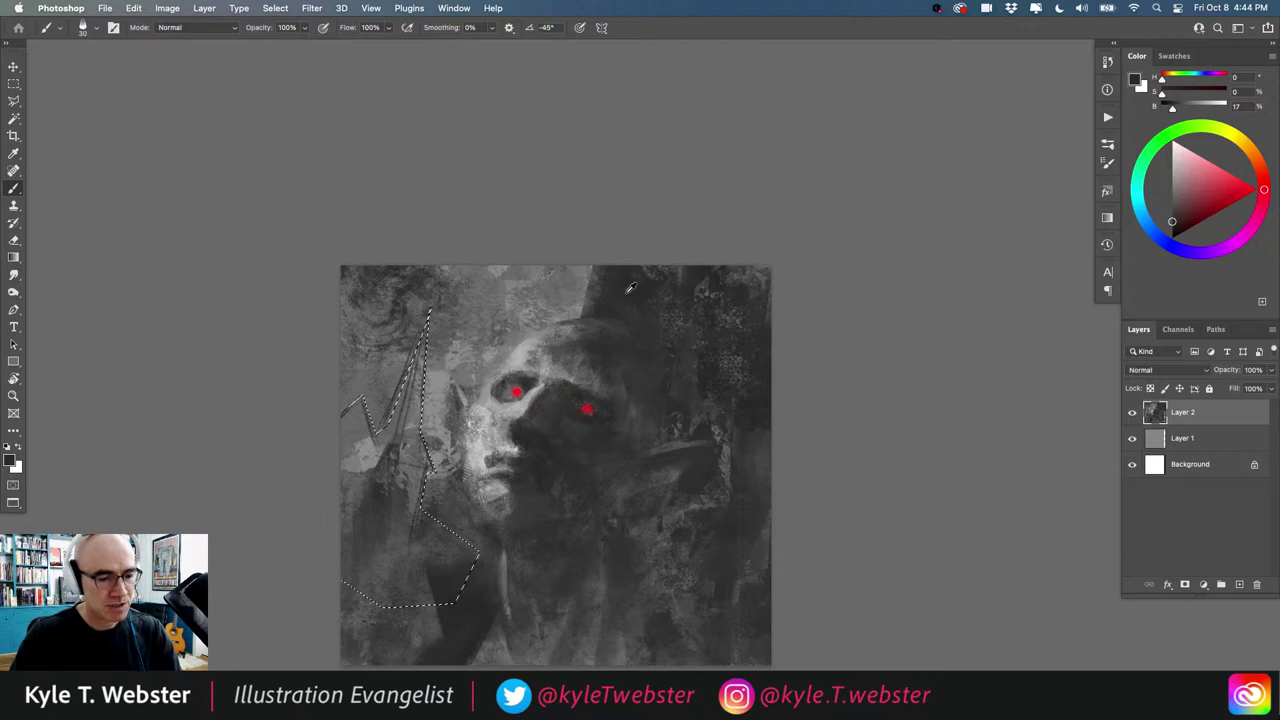
scroll(411, 374, up, 2)
scroll(411, 374, up, 1)
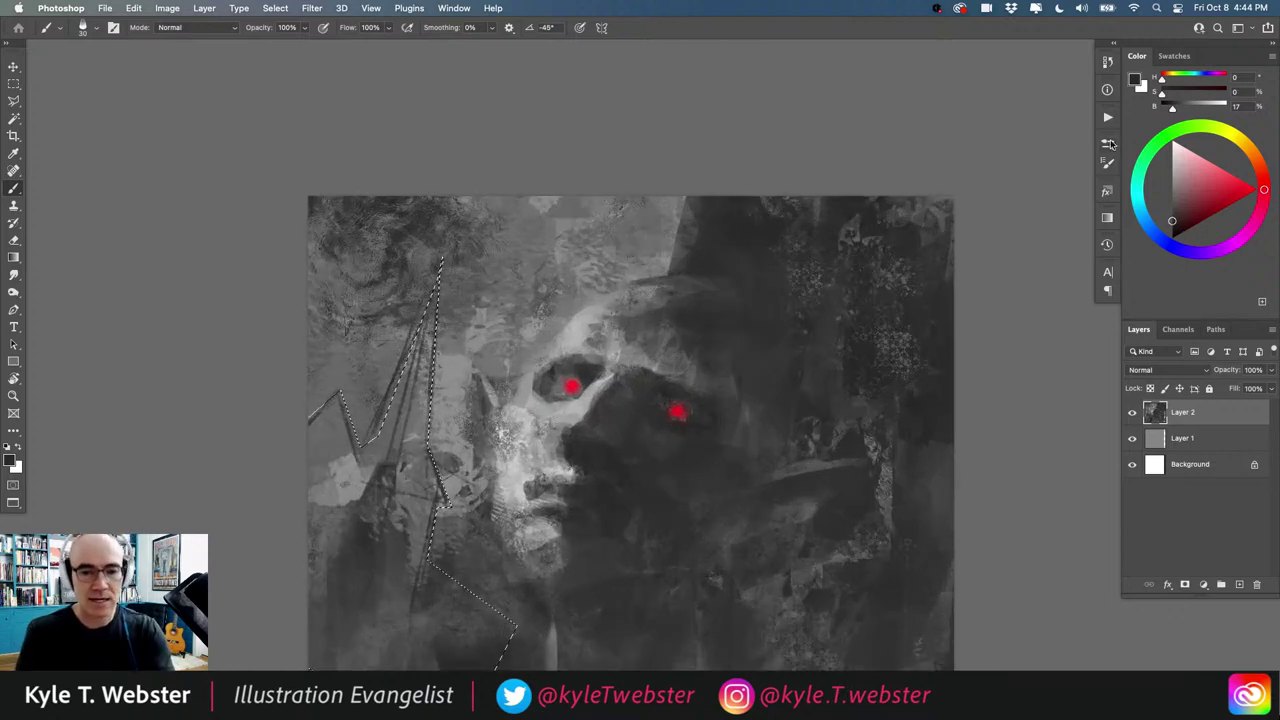
click(1107, 143)
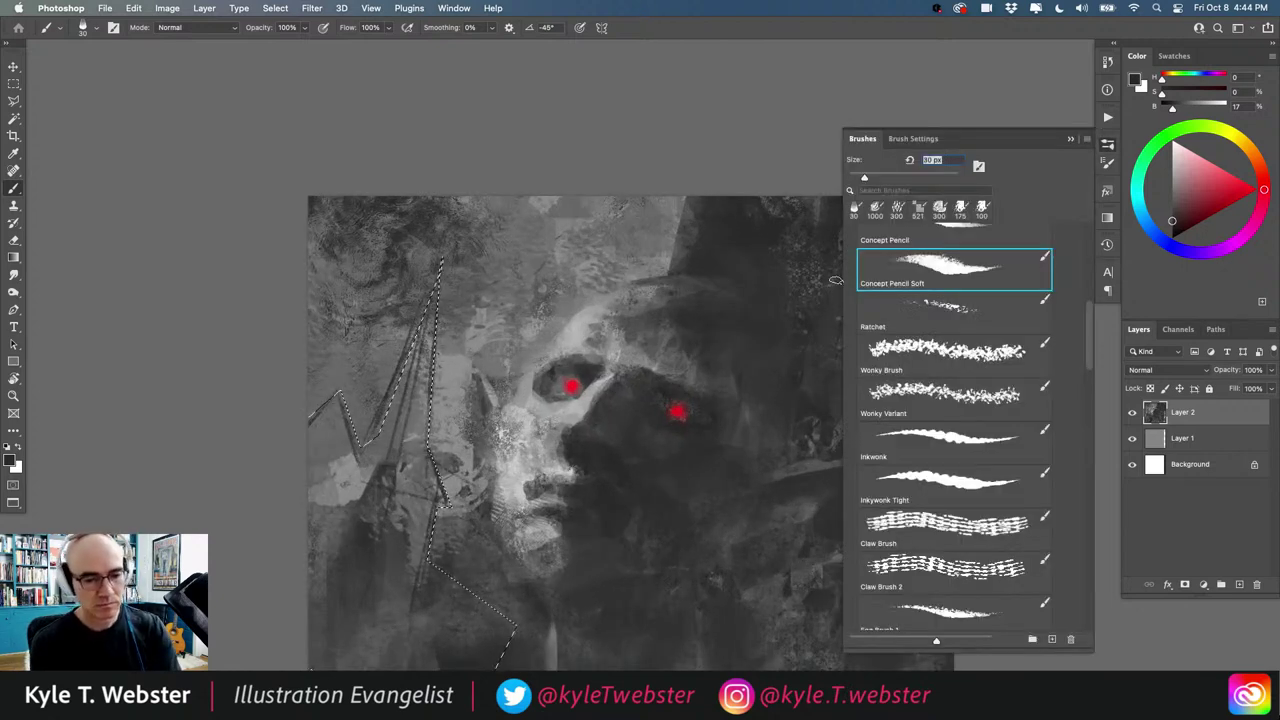
scroll(926, 444, down, 5)
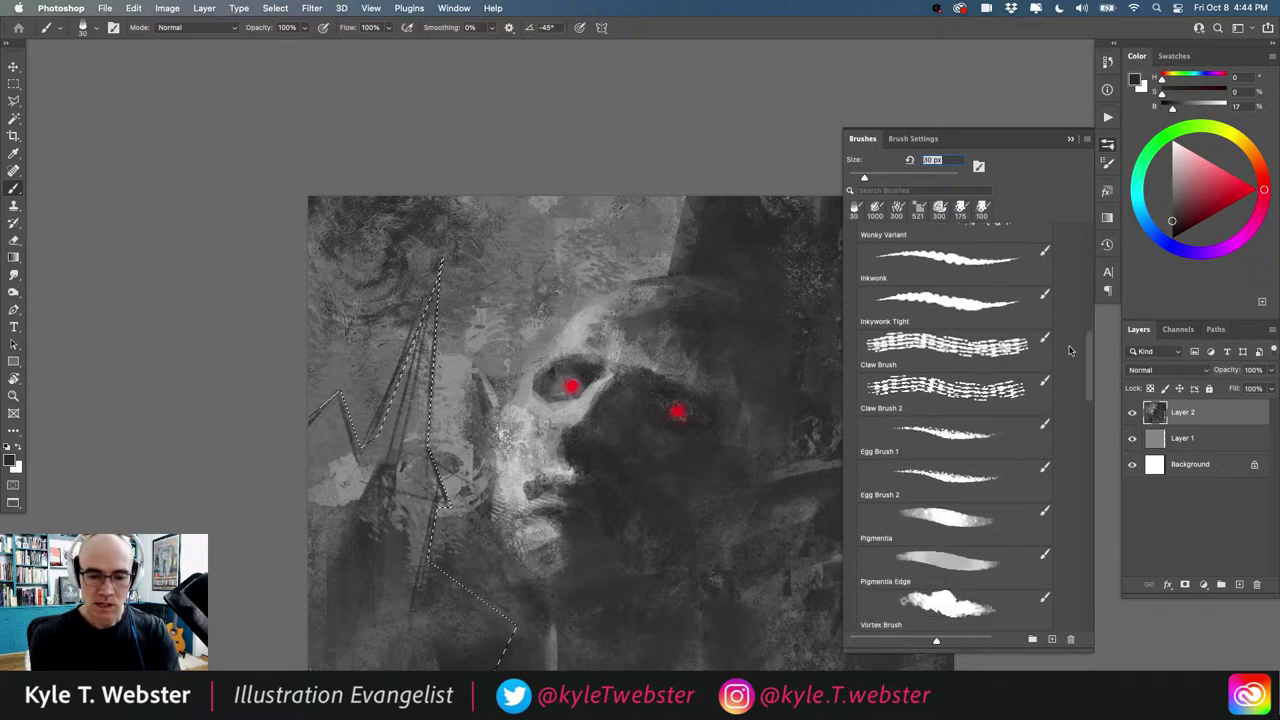
click(926, 444)
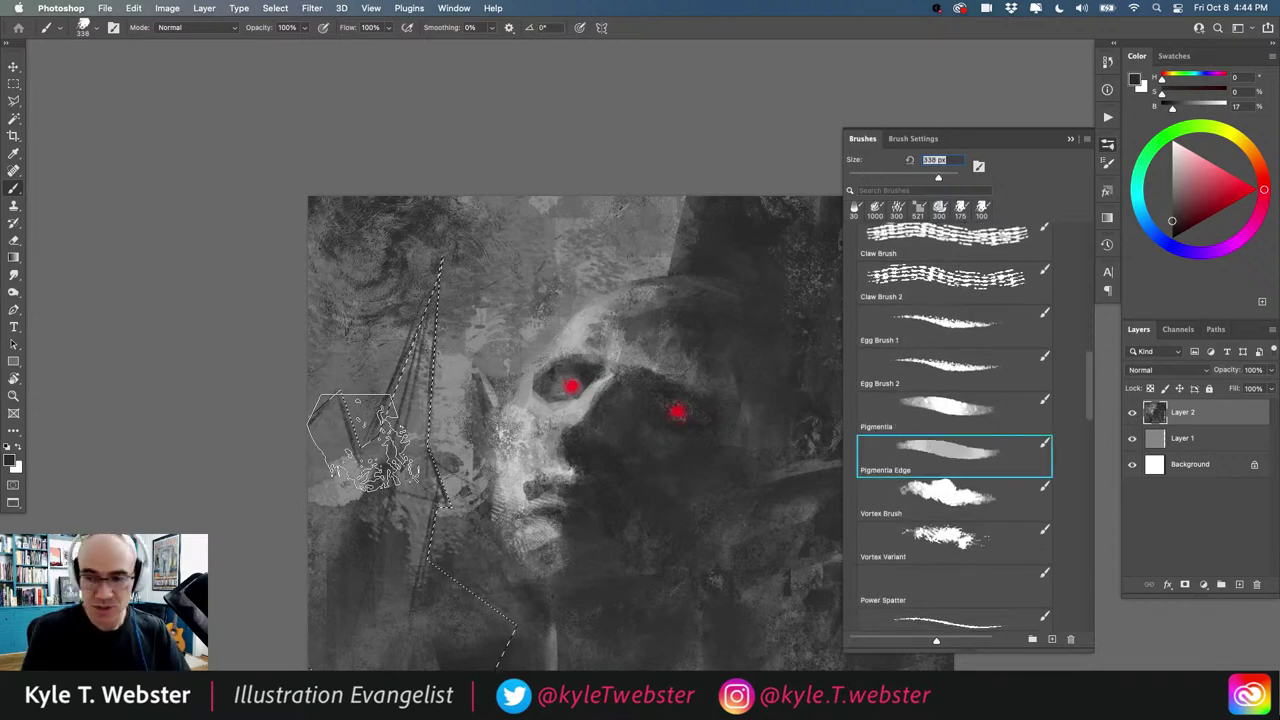
mouse_move(337, 525)
mouse_down()
mouse_move(339, 404)
mouse_move(339, 455)
mouse_move(329, 418)
mouse_move(259, 448)
mouse_move(375, 408)
mouse_move(420, 328)
mouse_move(400, 224)
mouse_move(368, 362)
mouse_move(442, 565)
mouse_move(329, 582)
mouse_move(420, 655)
mouse_move(240, 562)
mouse_up()
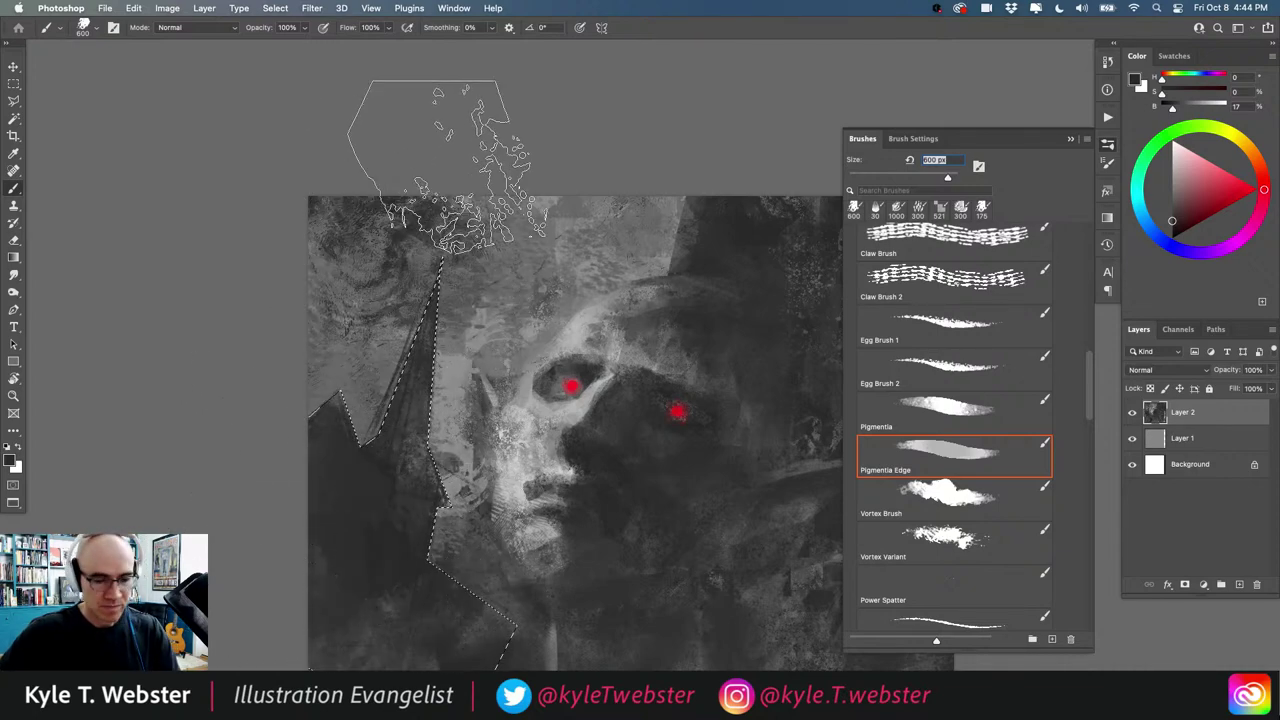
Step: Add swirling texture inside the spiky selection with the Vortex Brush at 1000 px, using sampled mid and dark greys
click(940, 494)
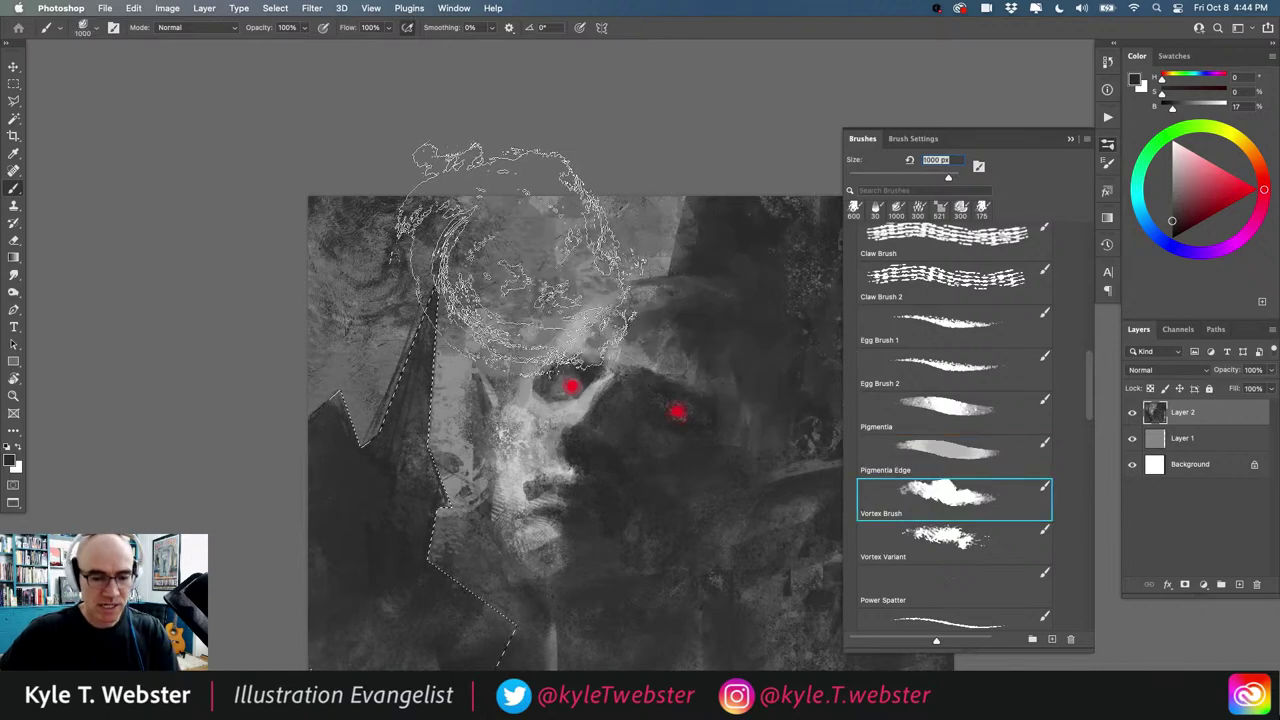
alt+click(386, 349)
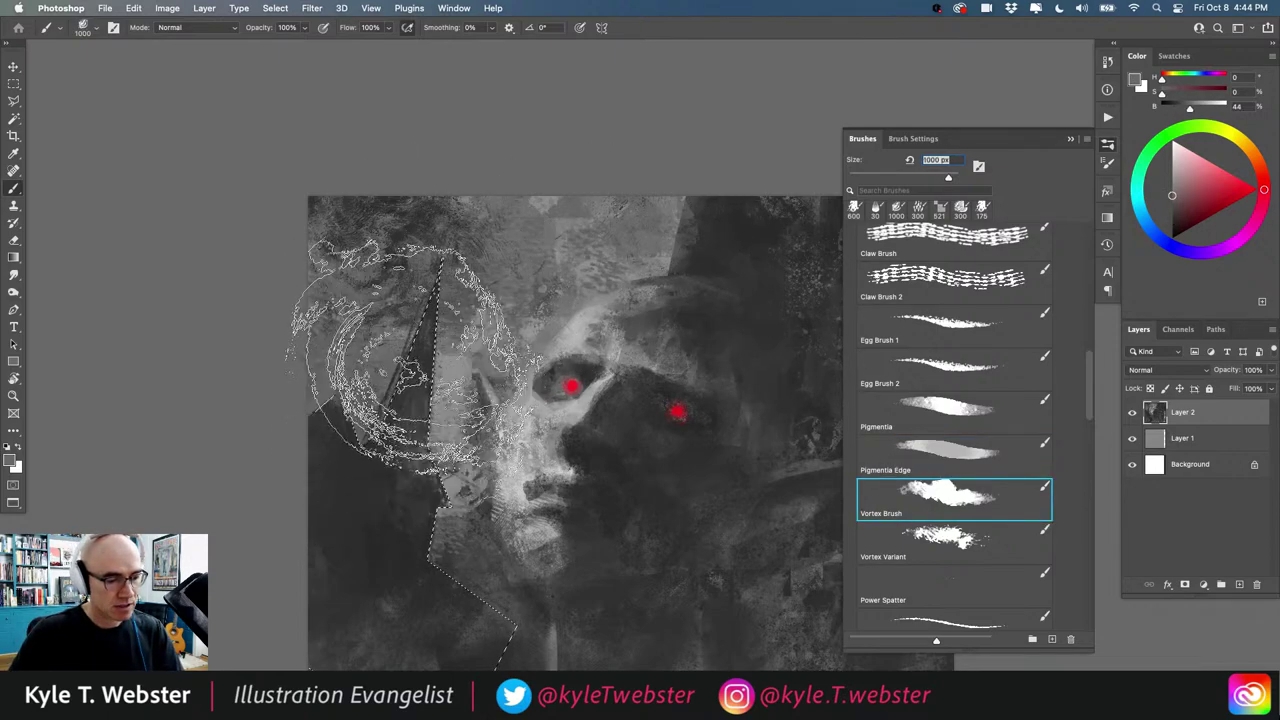
mouse_move(362, 540)
mouse_down()
mouse_move(330, 466)
mouse_move(245, 411)
mouse_move(305, 541)
mouse_move(271, 423)
mouse_up()
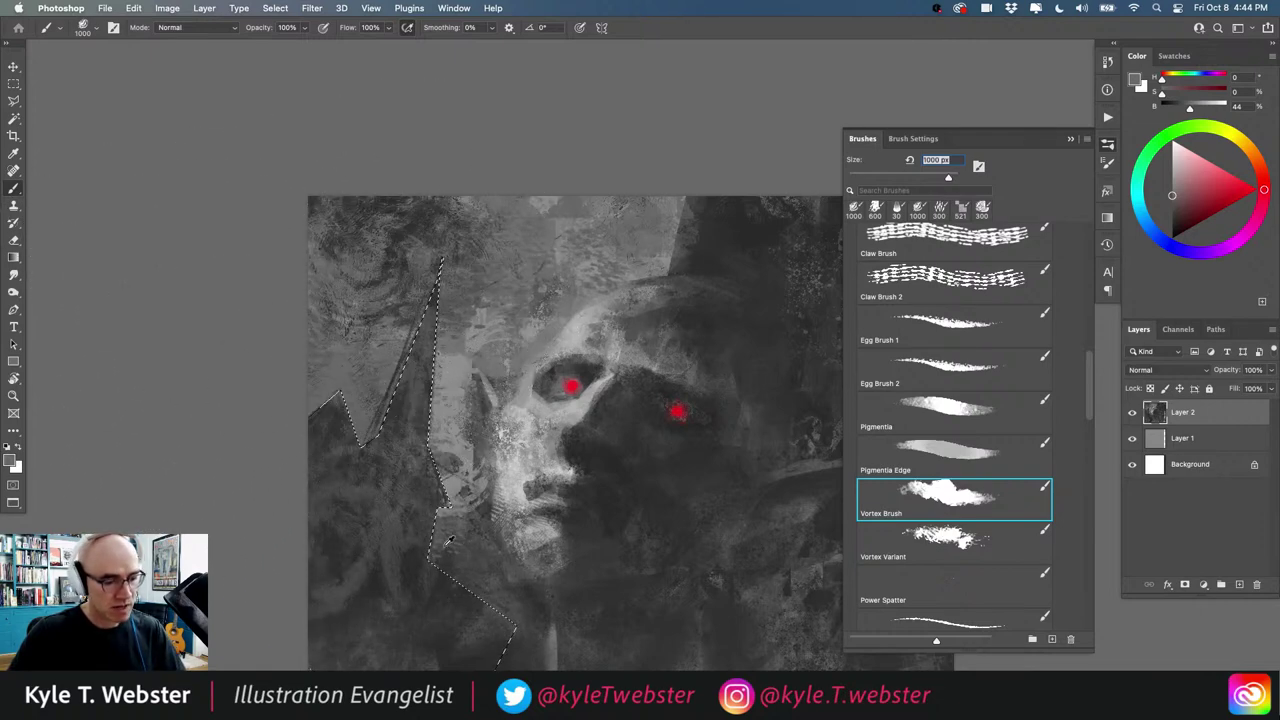
alt+click(747, 229)
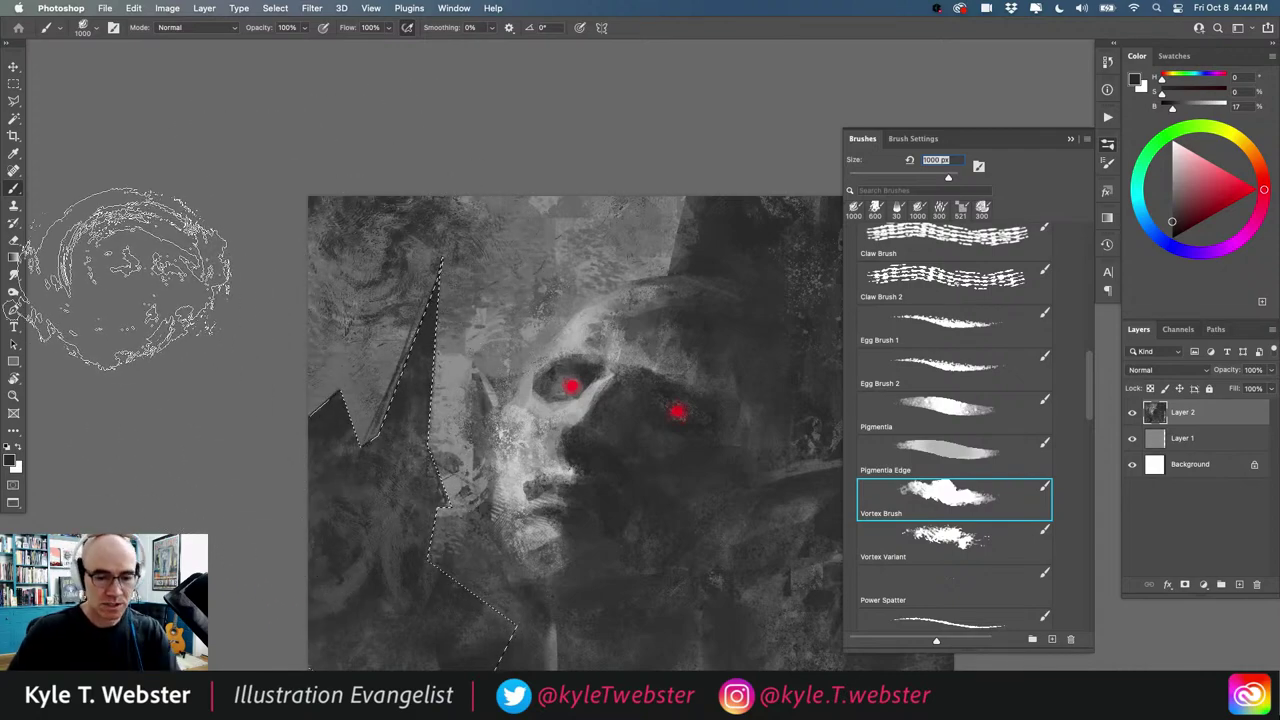
Step: Roughen the inside of the spiky shape with the Ratchet brush at 500 px in sampled greys, and clear the selection
click(932, 404)
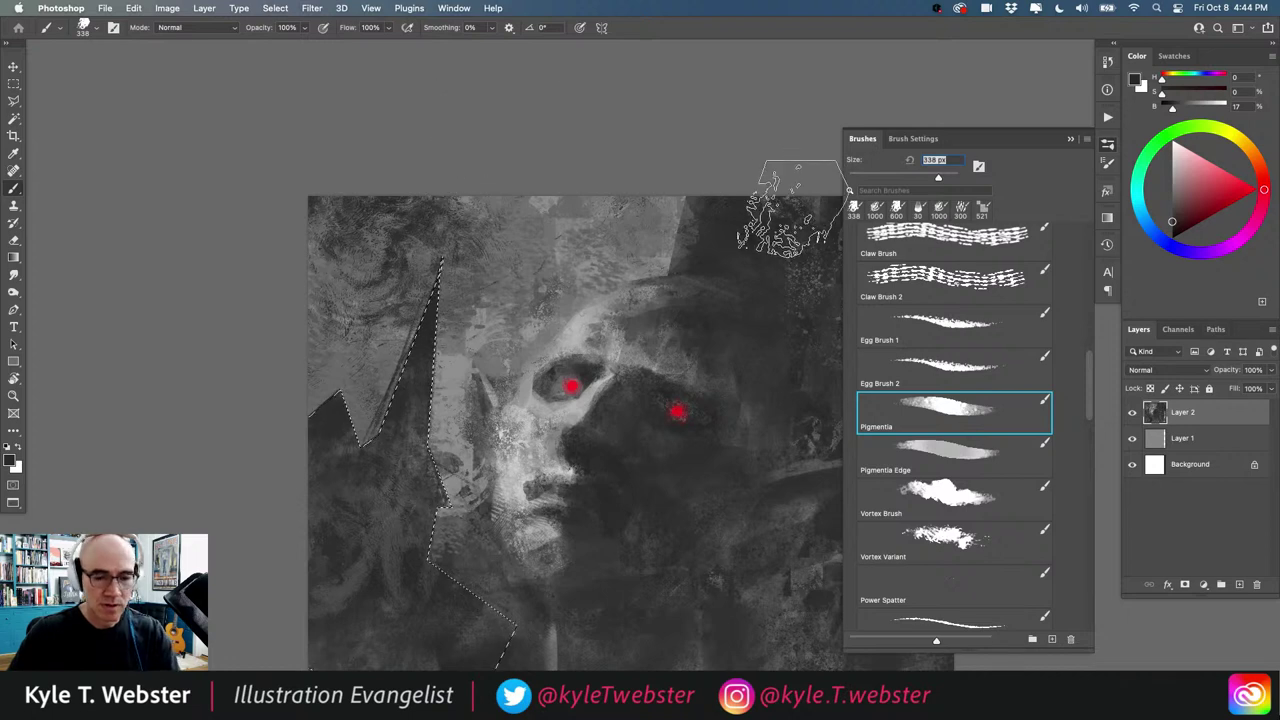
scroll(906, 302, up, 5)
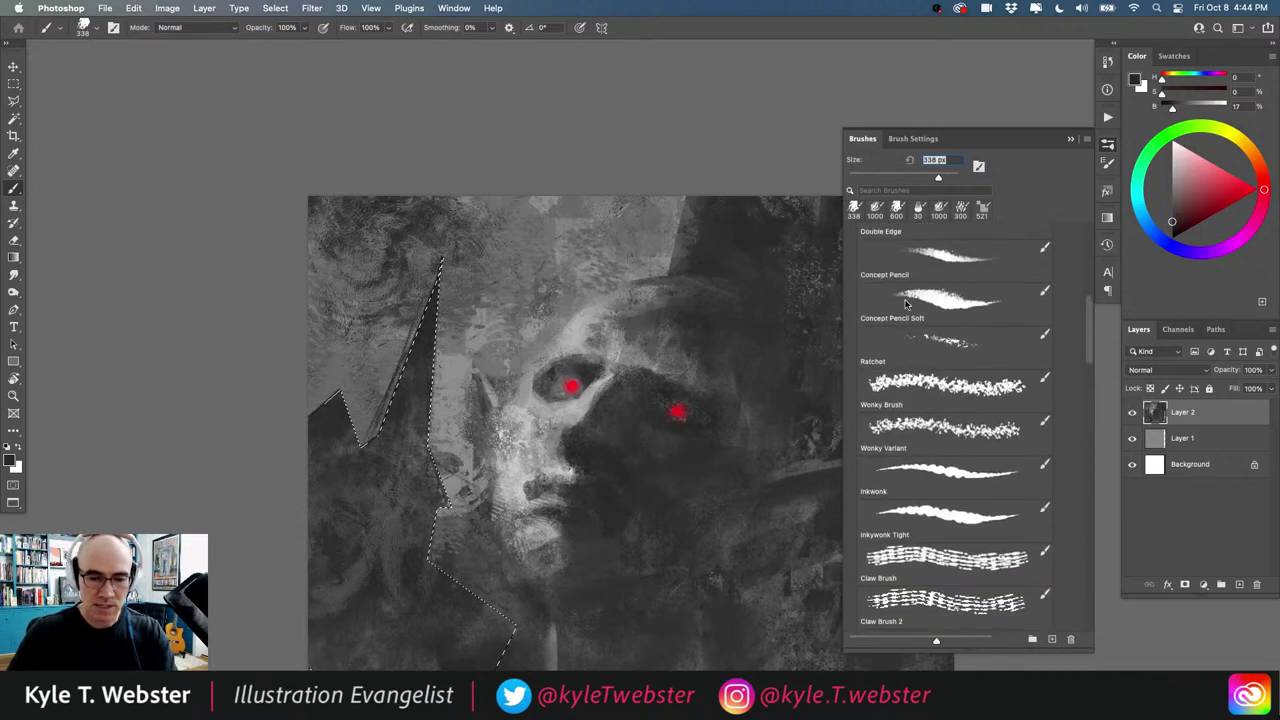
click(921, 334)
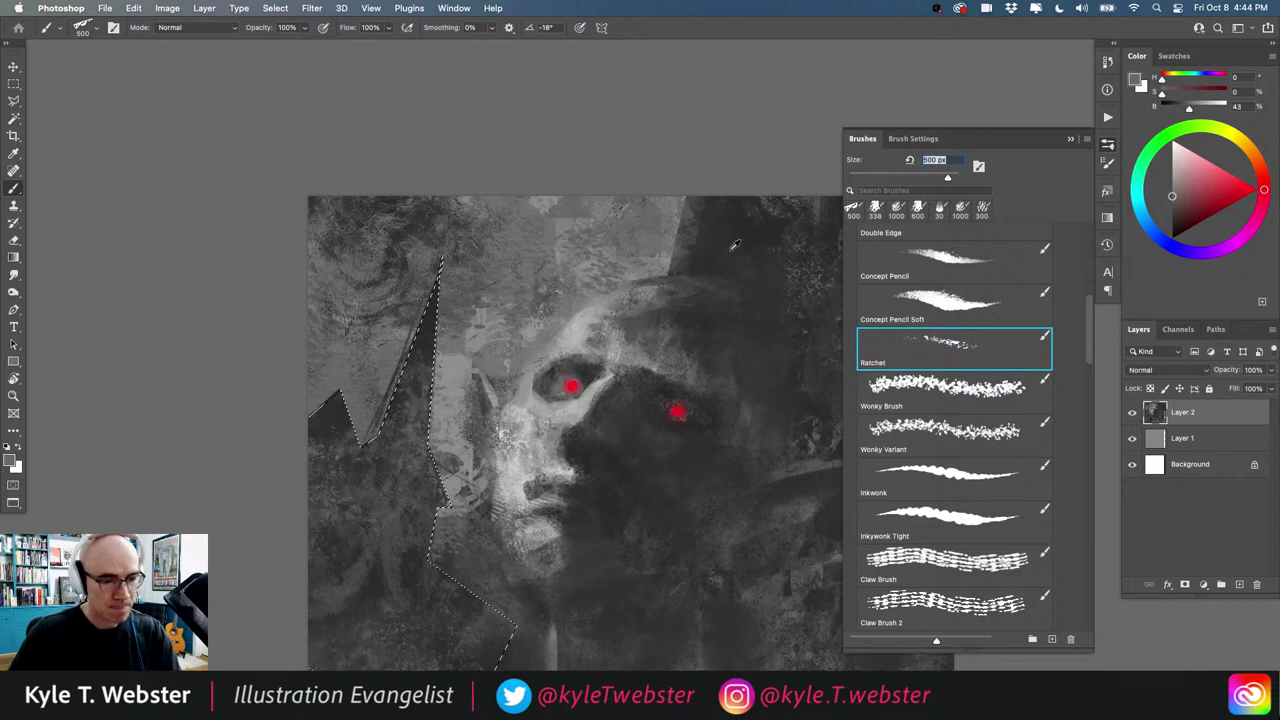
alt+click(730, 251)
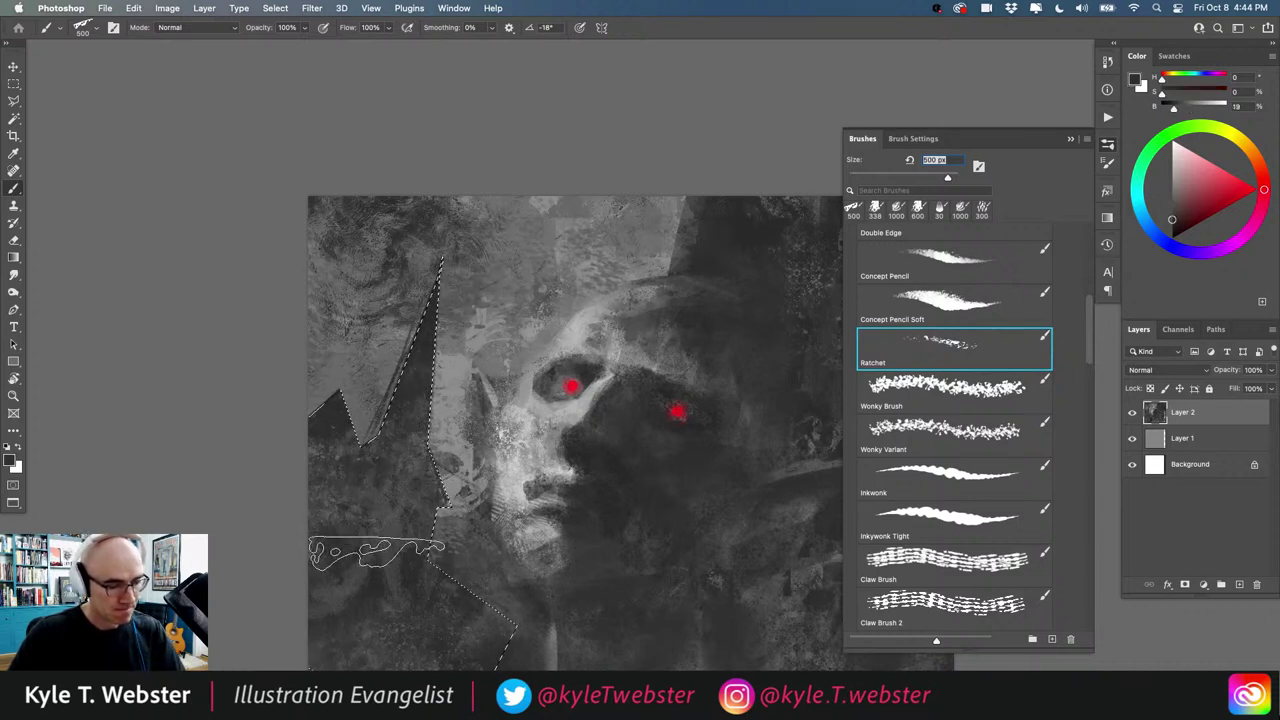
key(super+d)
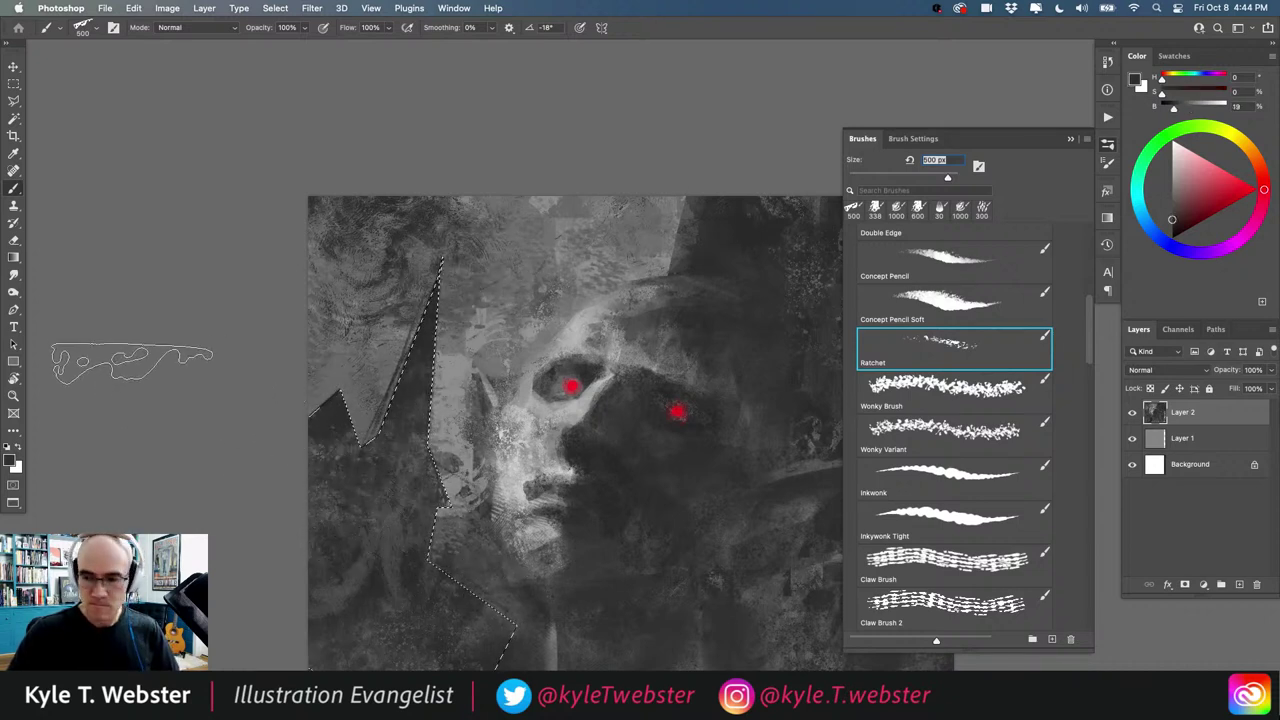
alt+click(379, 533)
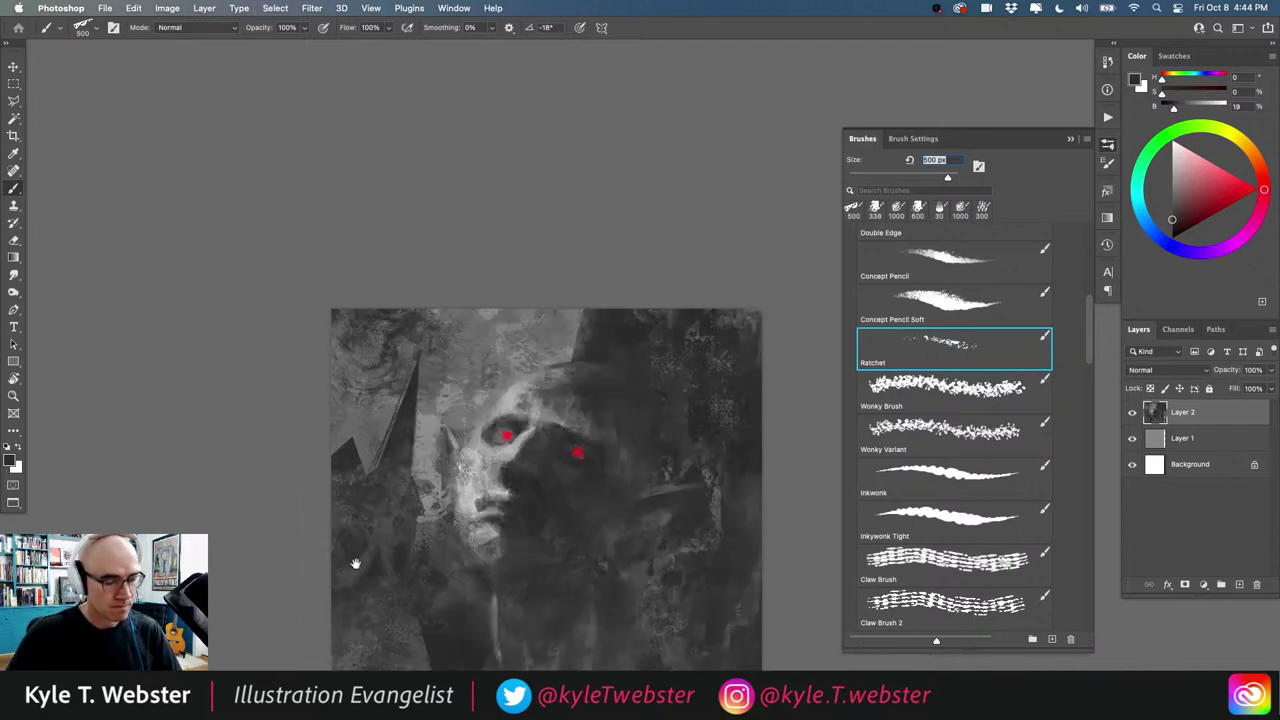
drag(354, 563, 367, 448)
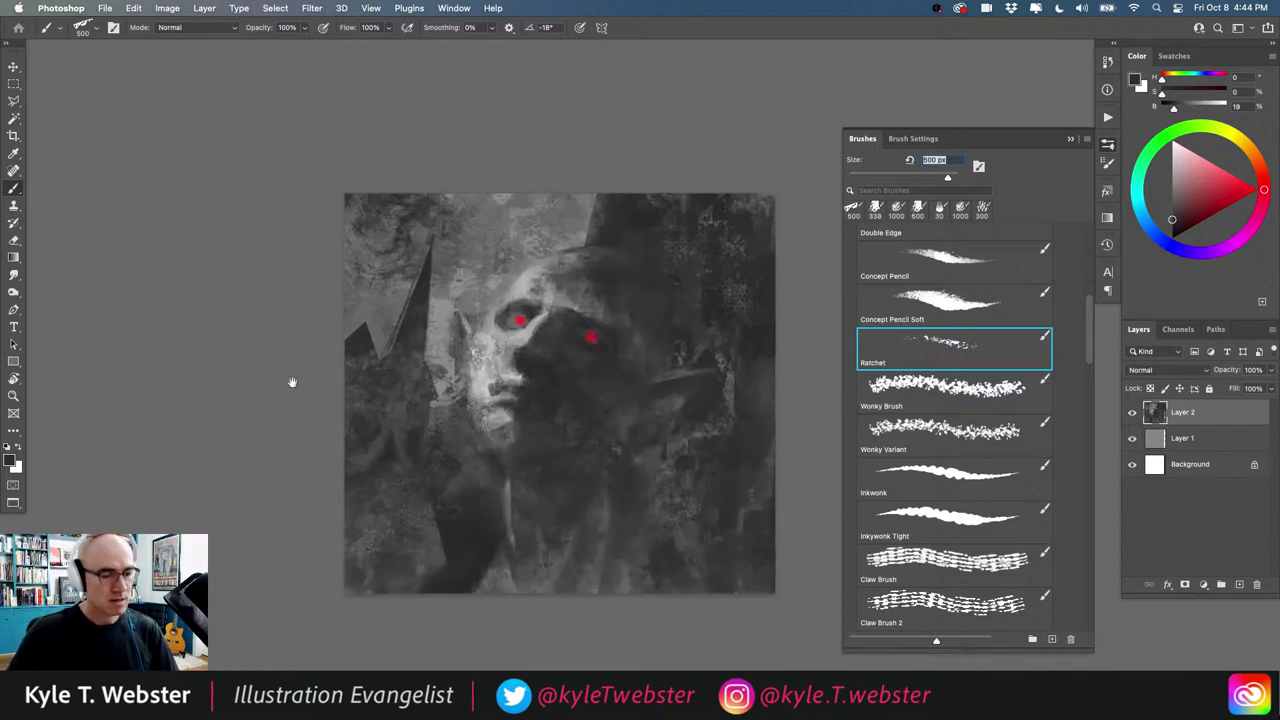
Step: Restore and invert the spiky selection, and texture the background around the spikes in lighter grey with the 500 px Ratchet brush
super+click(394, 343)
super+click(394, 343)
key(super+shift+d)
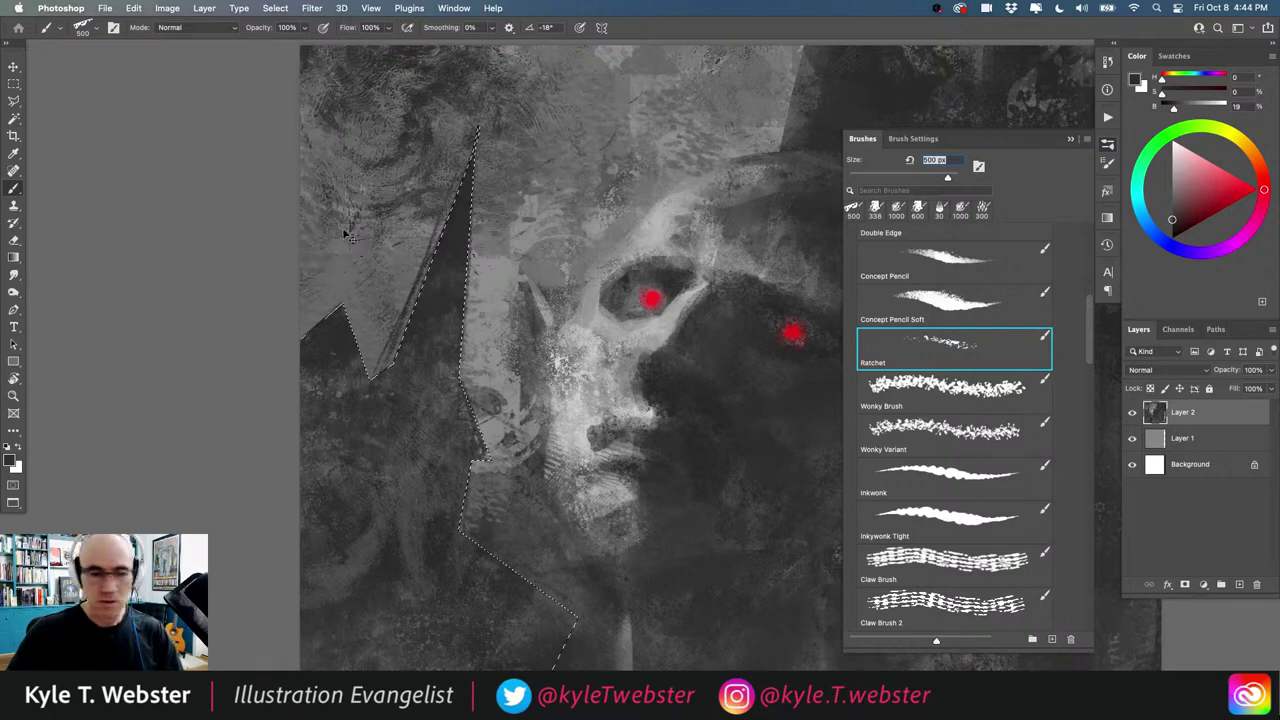
key(super+shift+i)
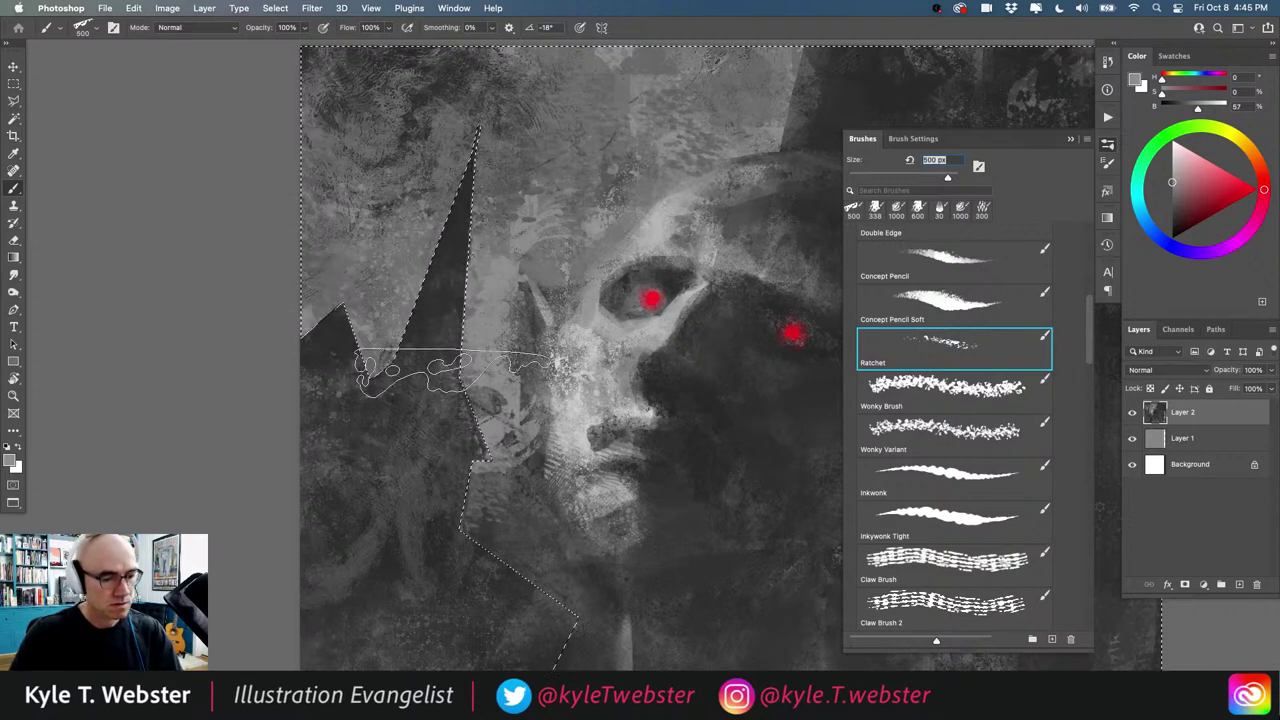
Step: Add broken grey marks between the spike's edge and the face with Claw Brush 2 at 90 px and 41% flow
click(940, 300)
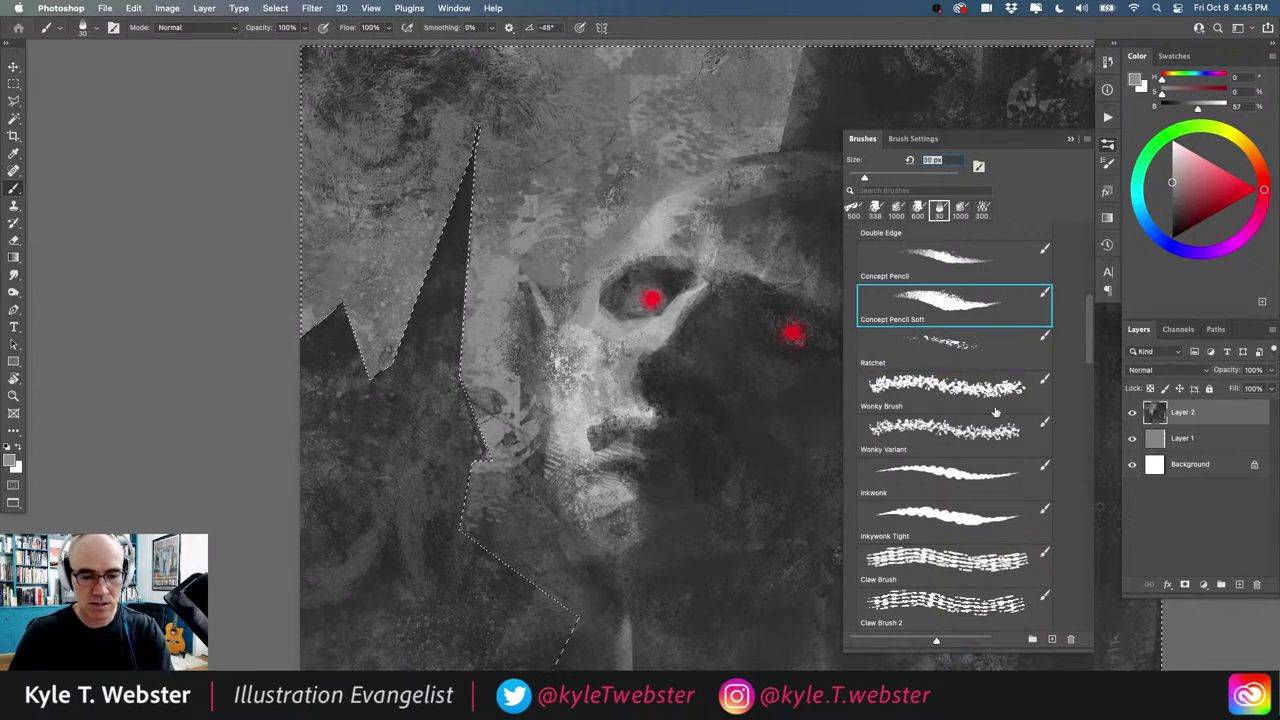
scroll(1063, 370, down, 5)
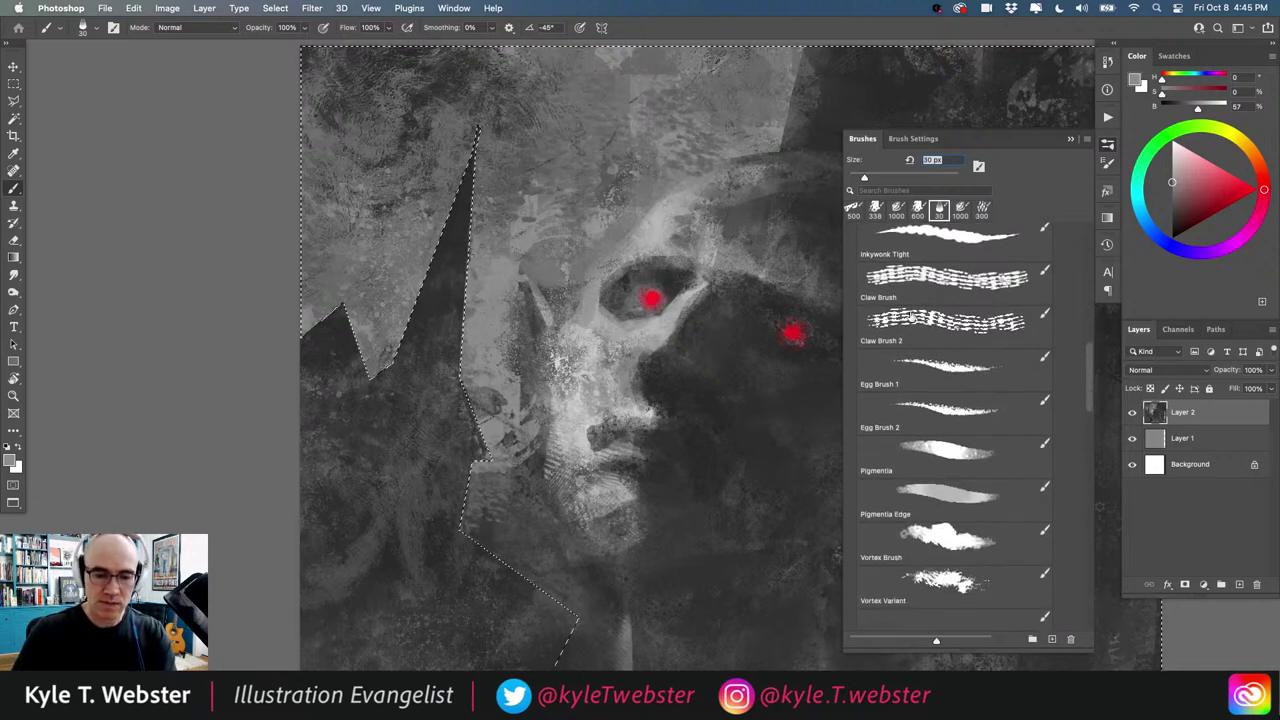
click(945, 320)
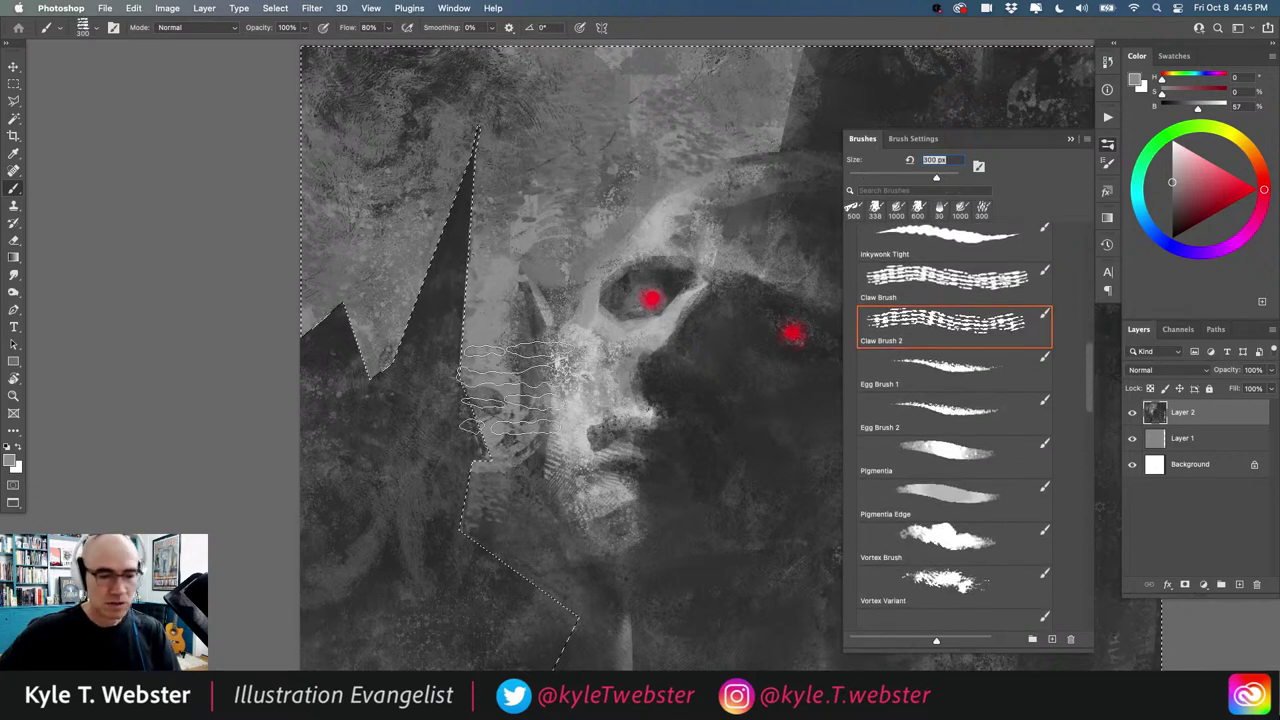
drag(502, 433, 477, 367)
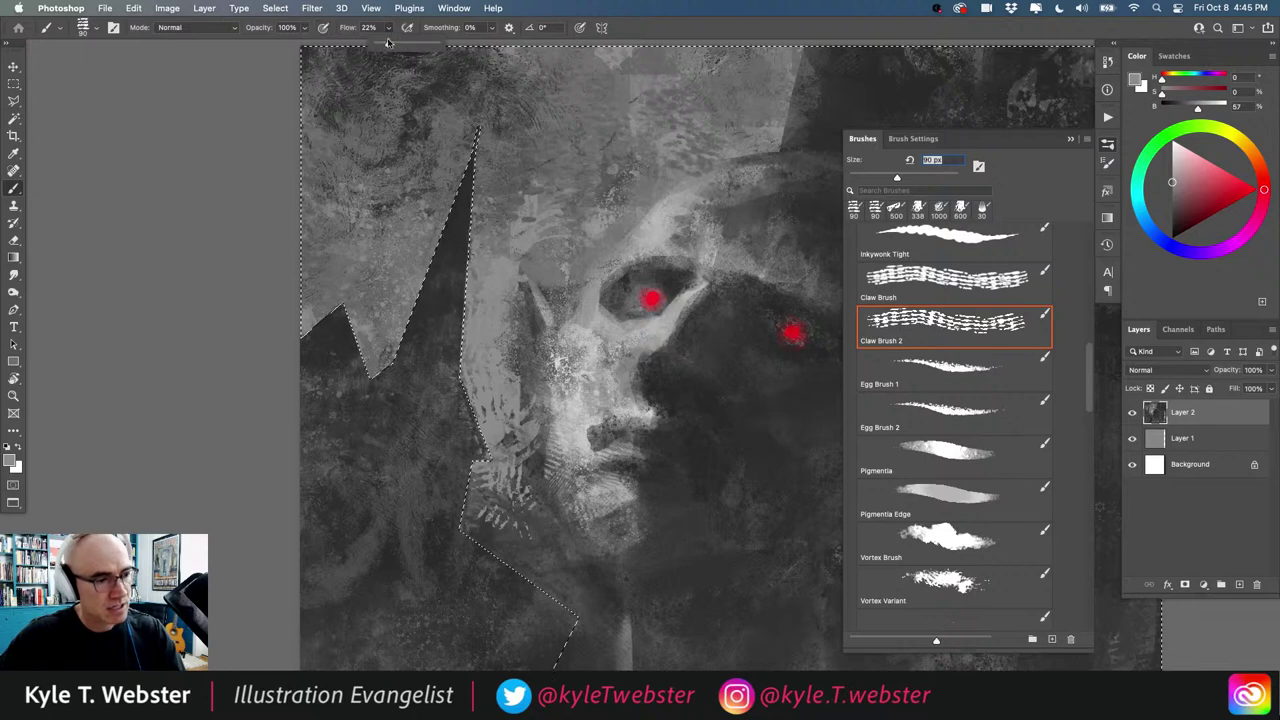
drag(531, 519, 495, 501)
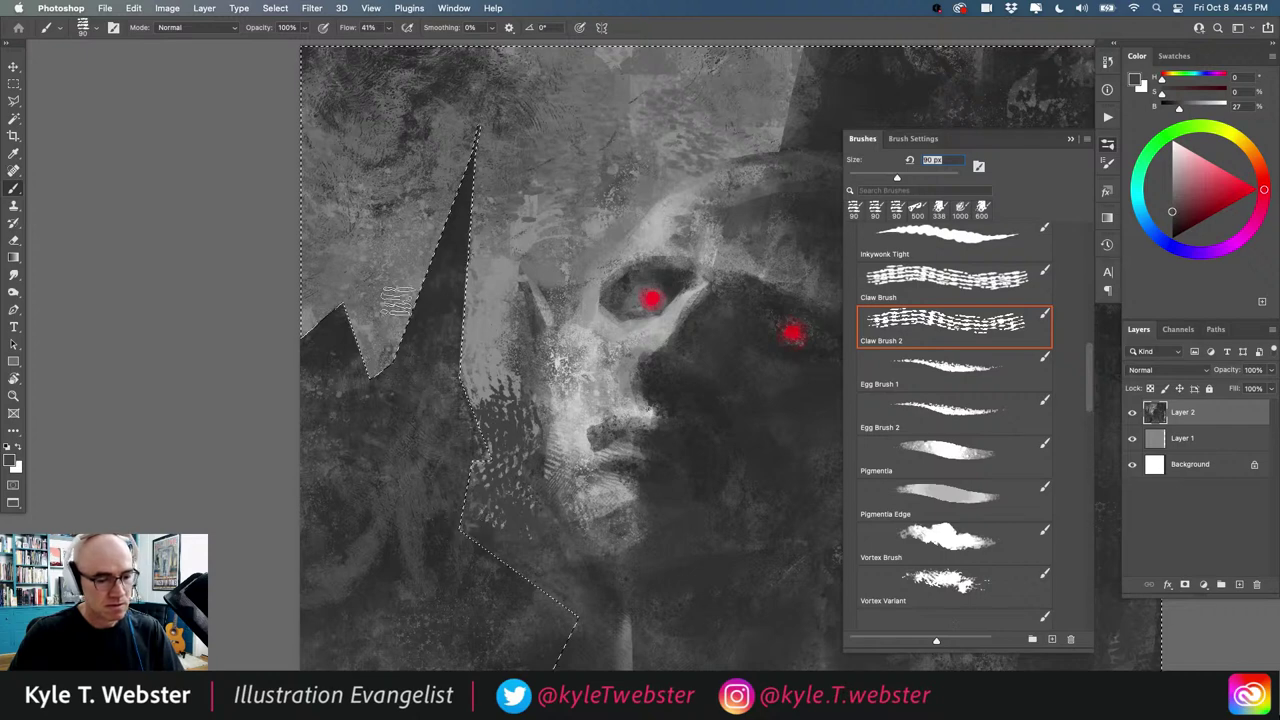
alt+click(503, 366)
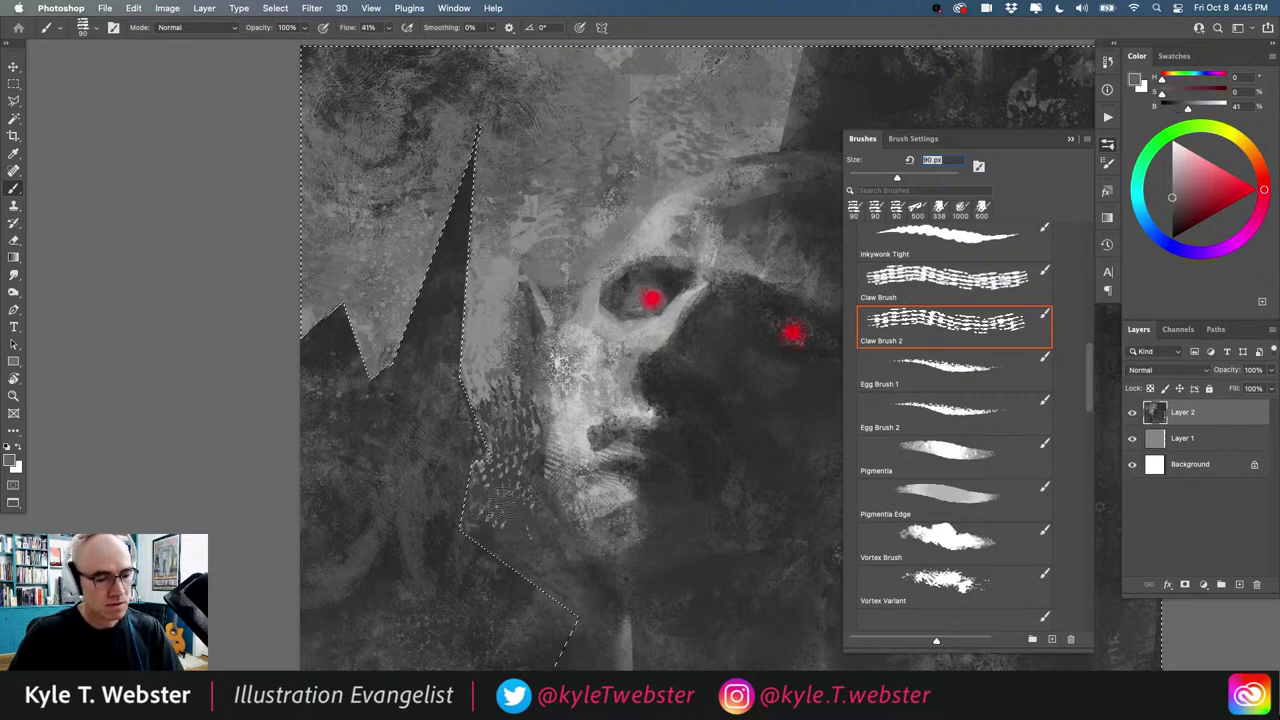
Step: Blend the broken marks between the spike and the cheek with the Pigmentia Edge brush at 80 px, using greys sampled nearby
click(953, 497)
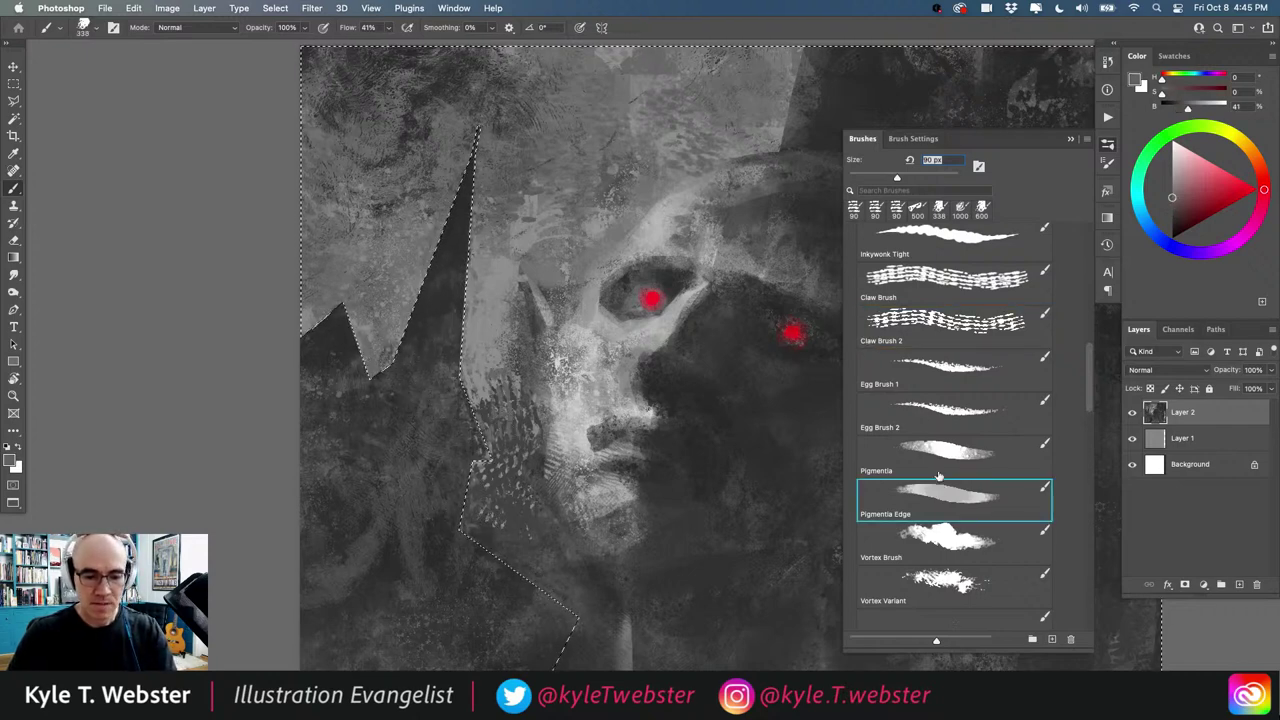
key([)
key([)
key([)
key([)
key([)
key([)
key([)
key([)
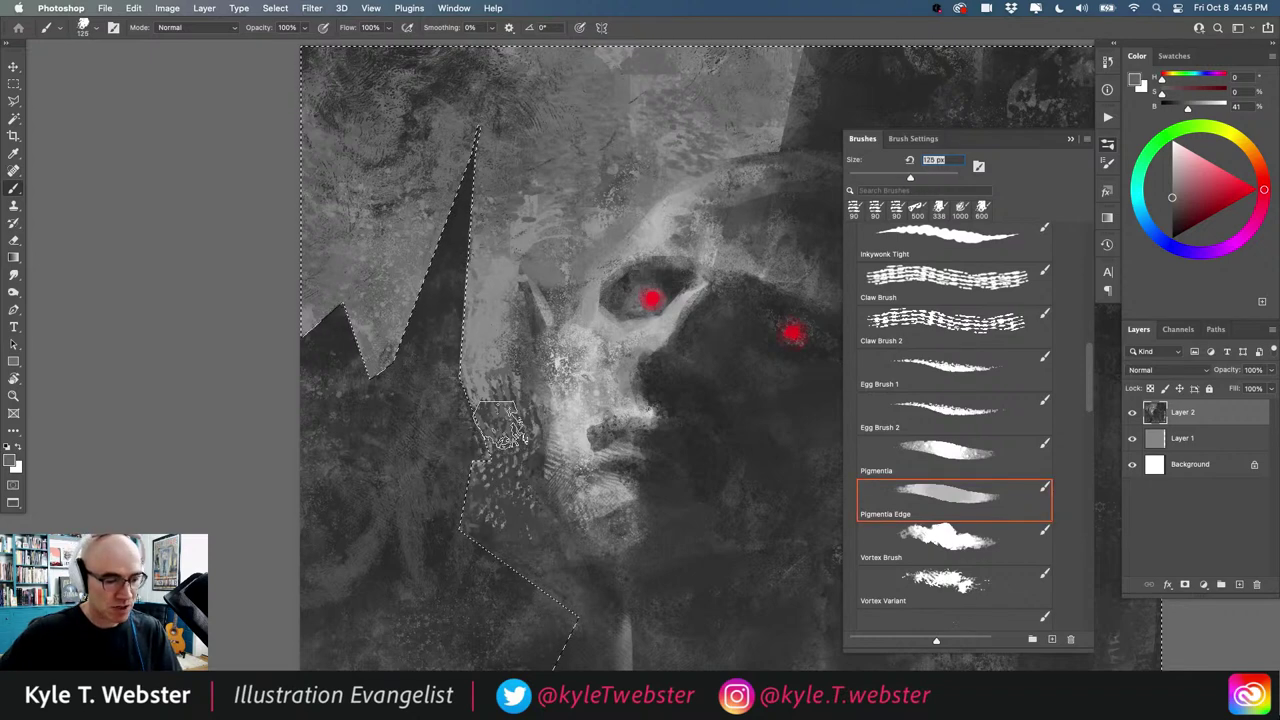
text(80)
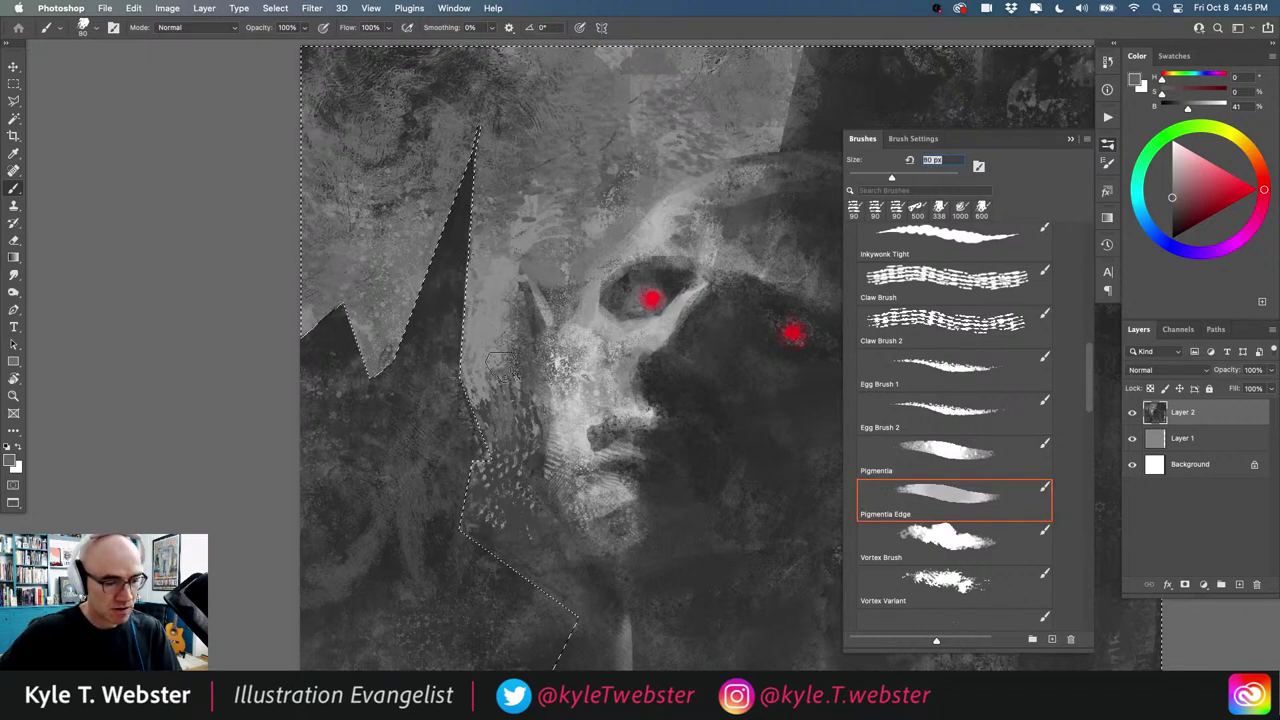
alt+click(514, 522)
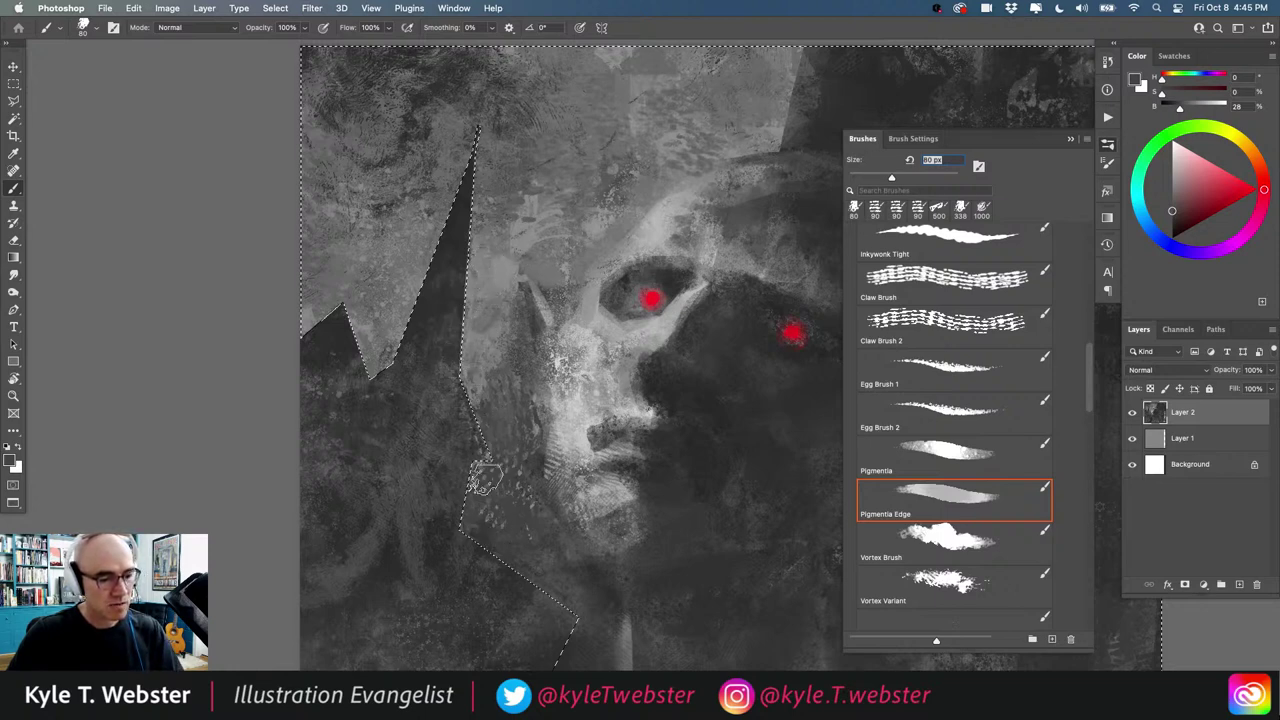
alt+click(475, 346)
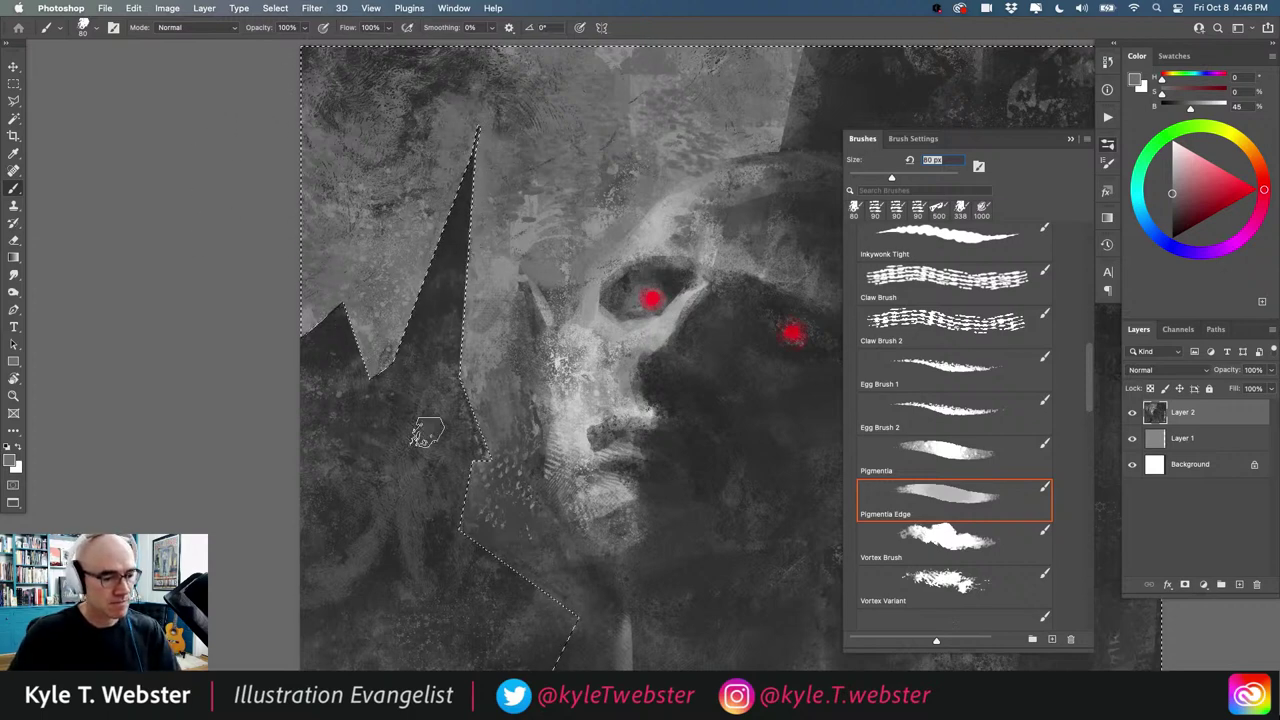
Step: Deselect the area outside the spikes and check the painting as a whole
key(super+minus)
drag(428, 443, 372, 451)
key(super+d)
scroll(360, 440, down, 3)
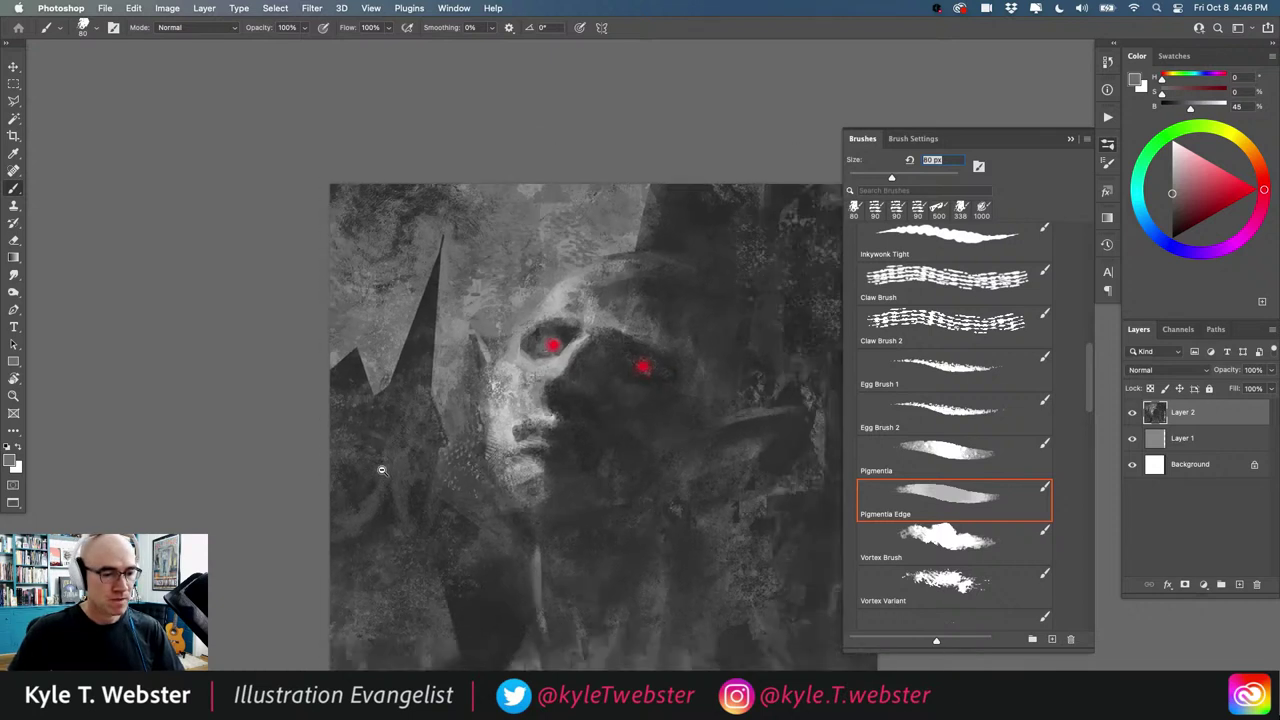
scroll(389, 406, up, 3)
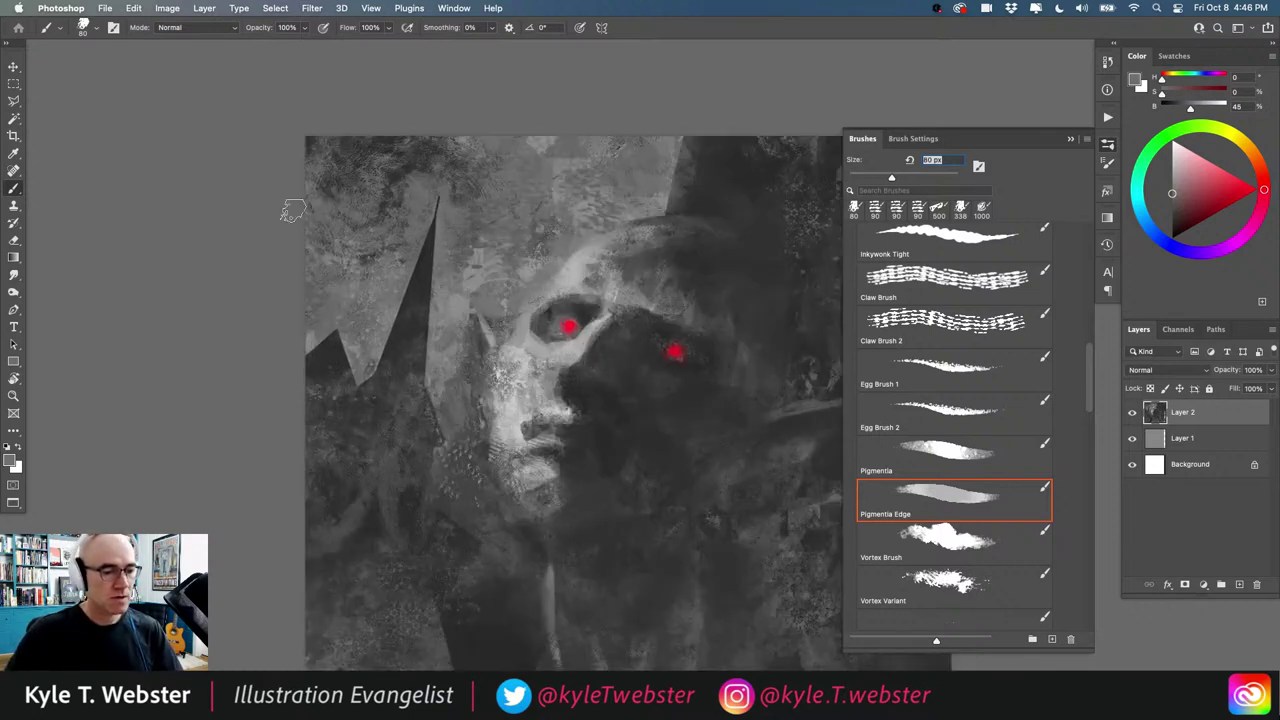
Step: Browse the Fall 2021 brushes, choose the Boxit brush and set its flow to 60%
alt+click(515, 167)
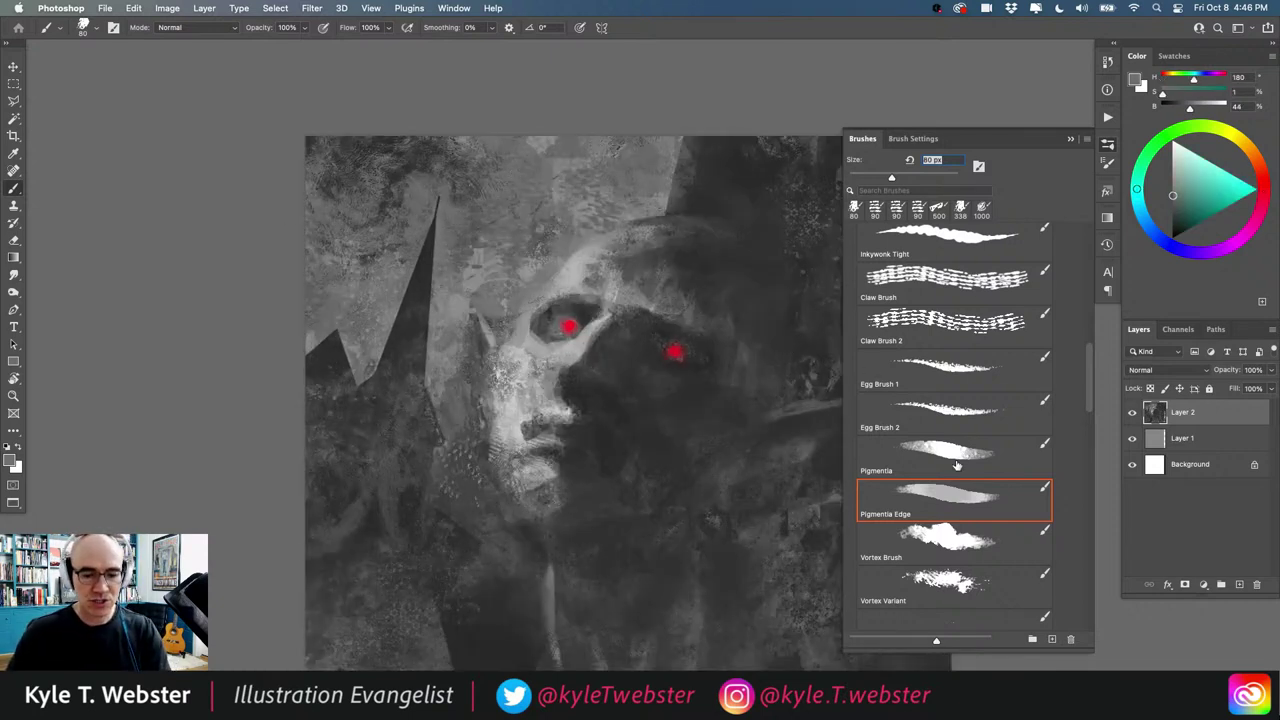
scroll(1088, 369, down, 3)
scroll(911, 304, up, 10)
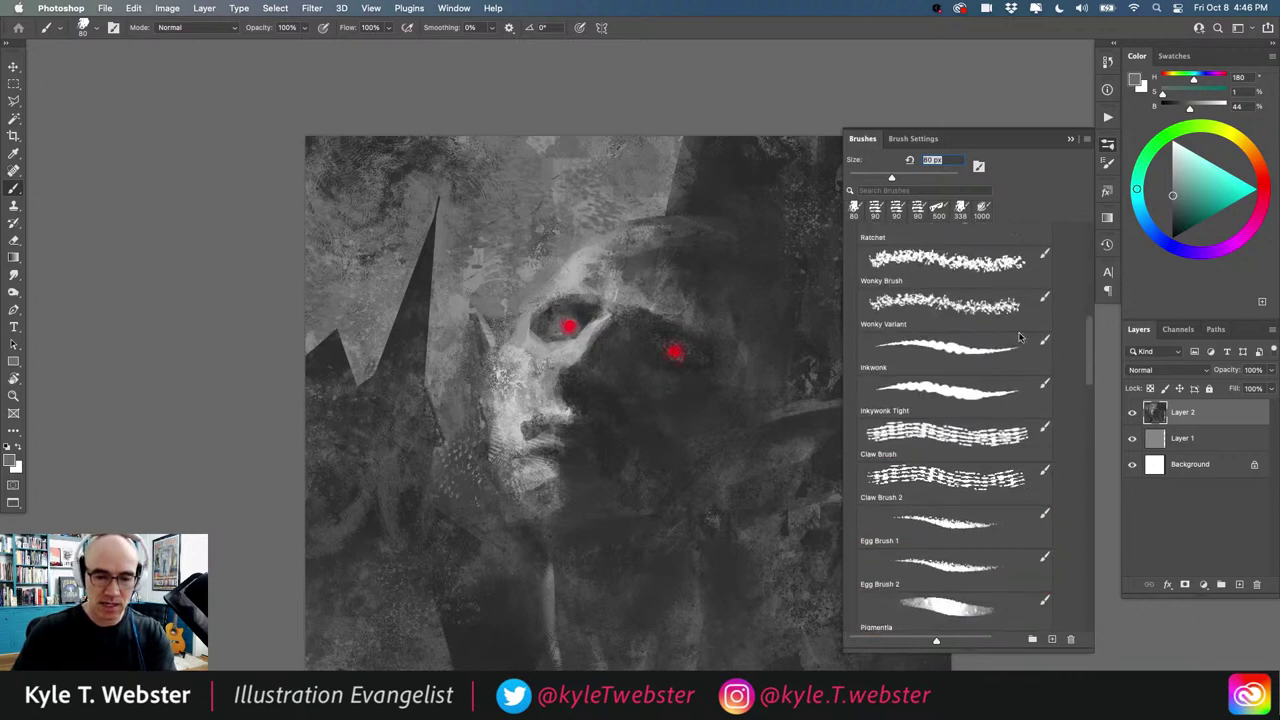
scroll(910, 300, up, 2)
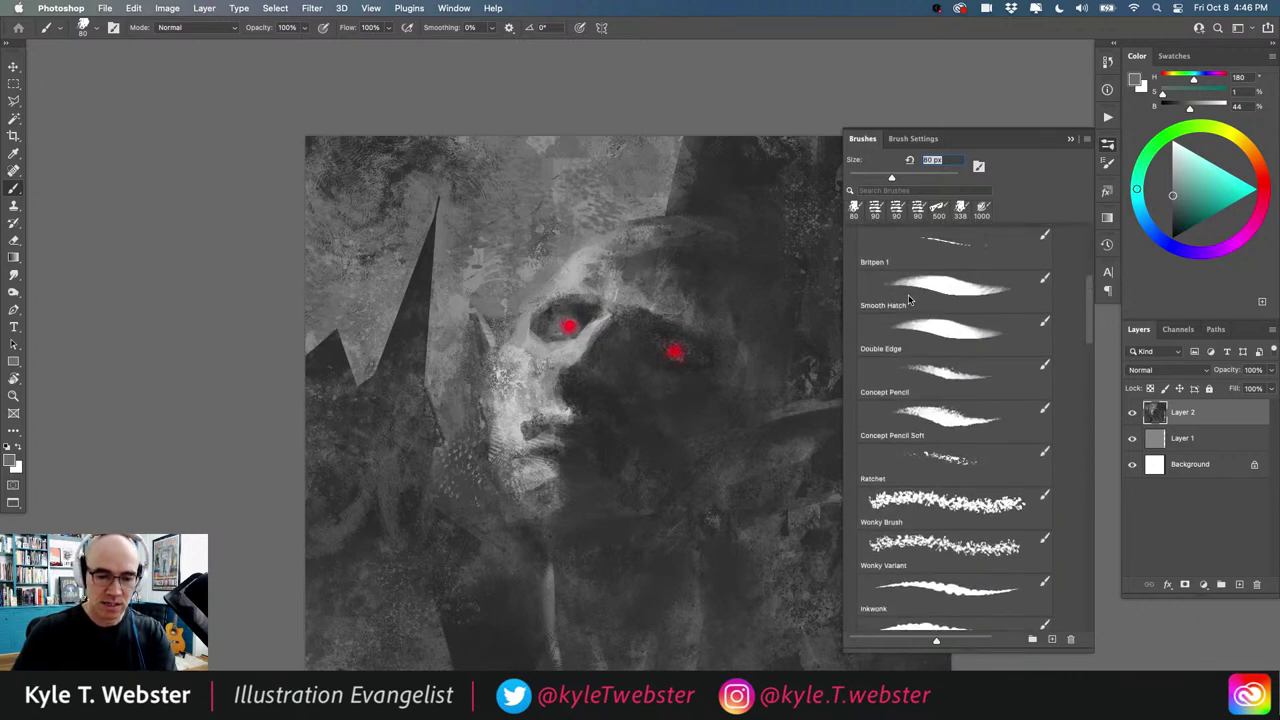
scroll(908, 296, down, 8)
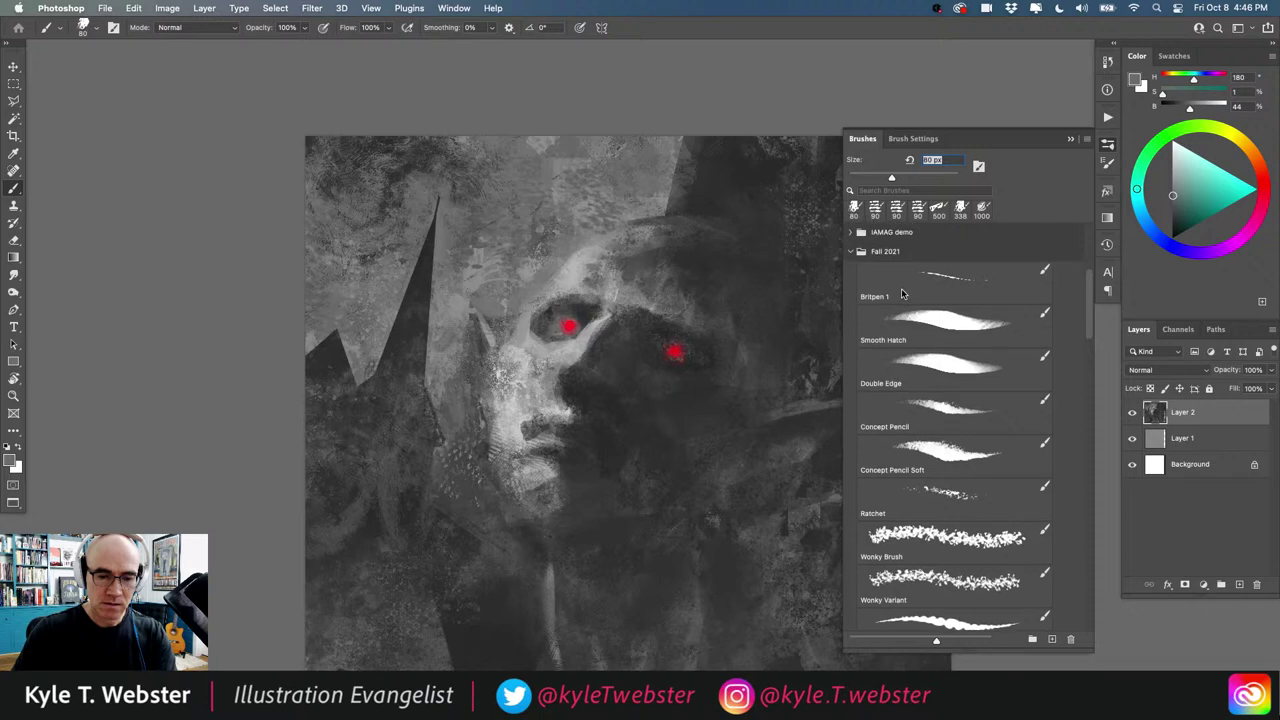
scroll(898, 328, down, 15)
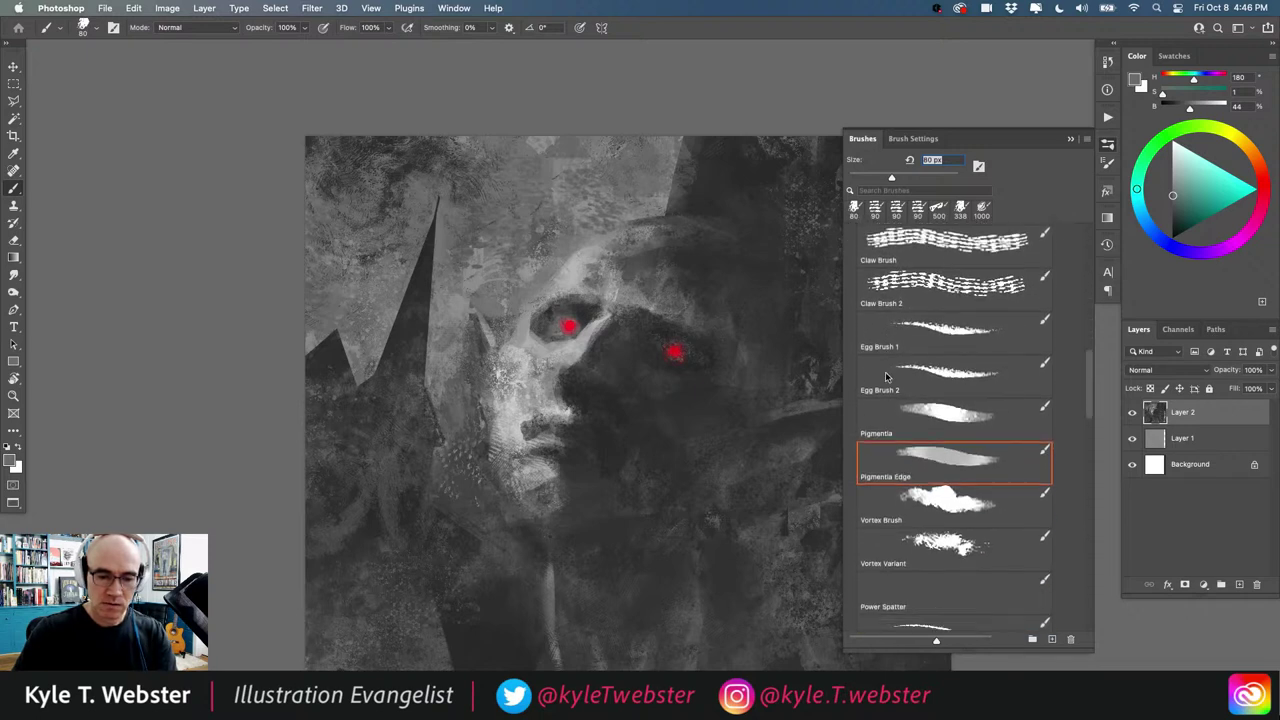
scroll(885, 380, down, 15)
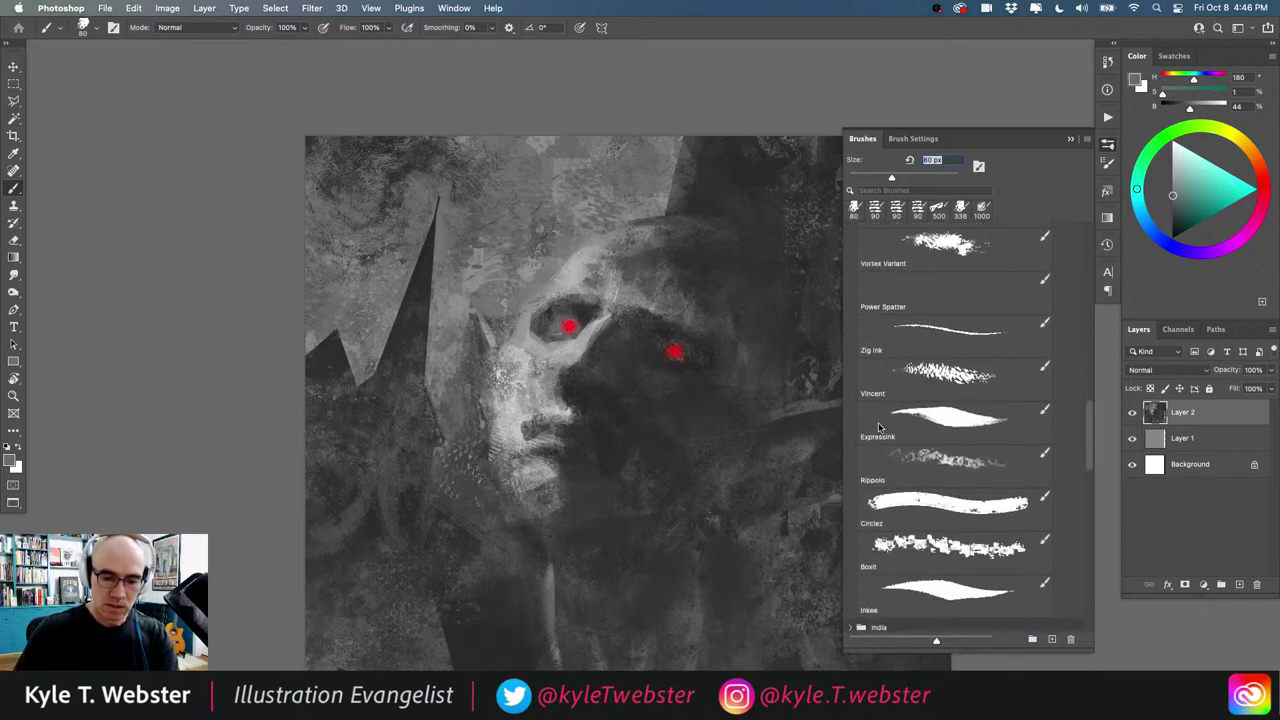
click(922, 500)
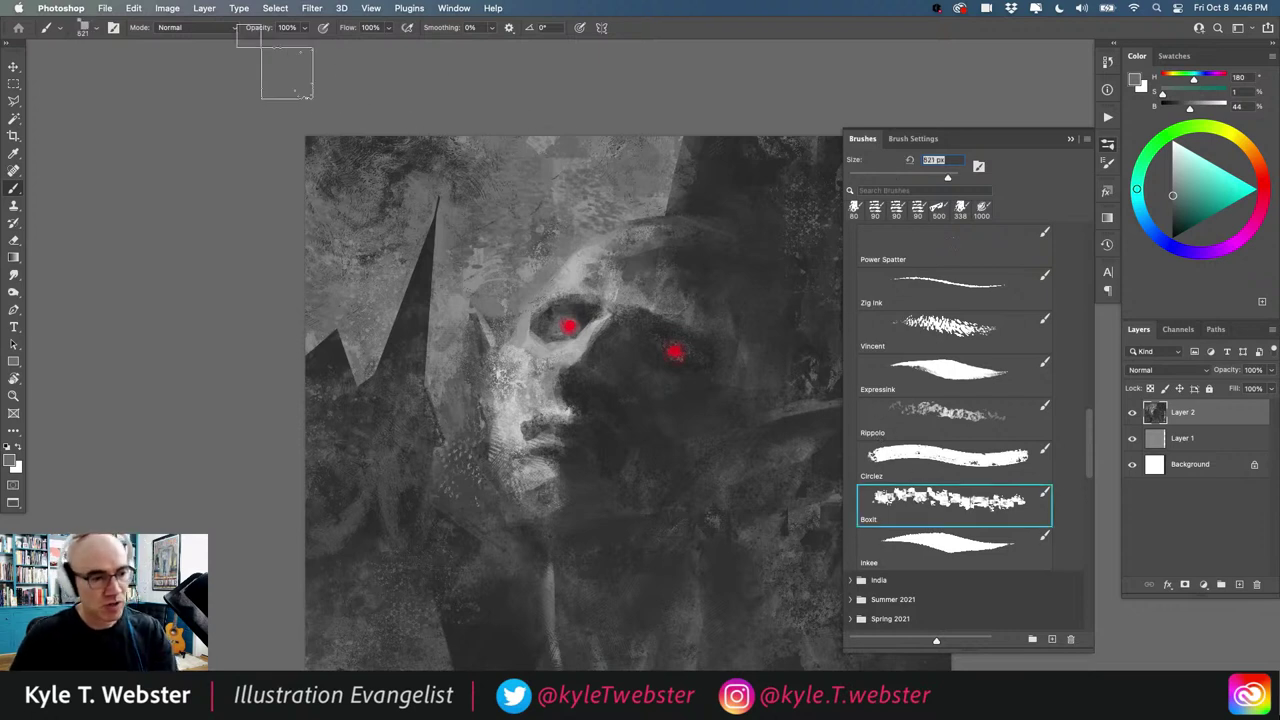
click(388, 29)
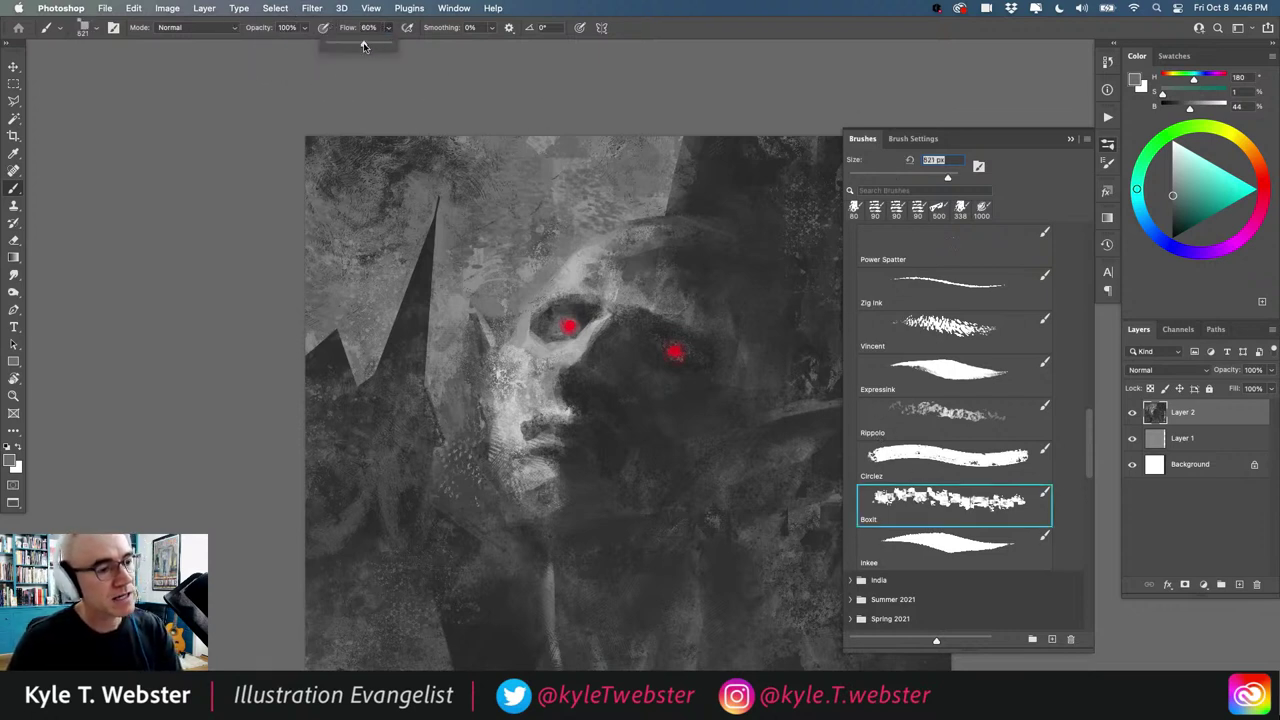
drag(364, 46, 365, 46)
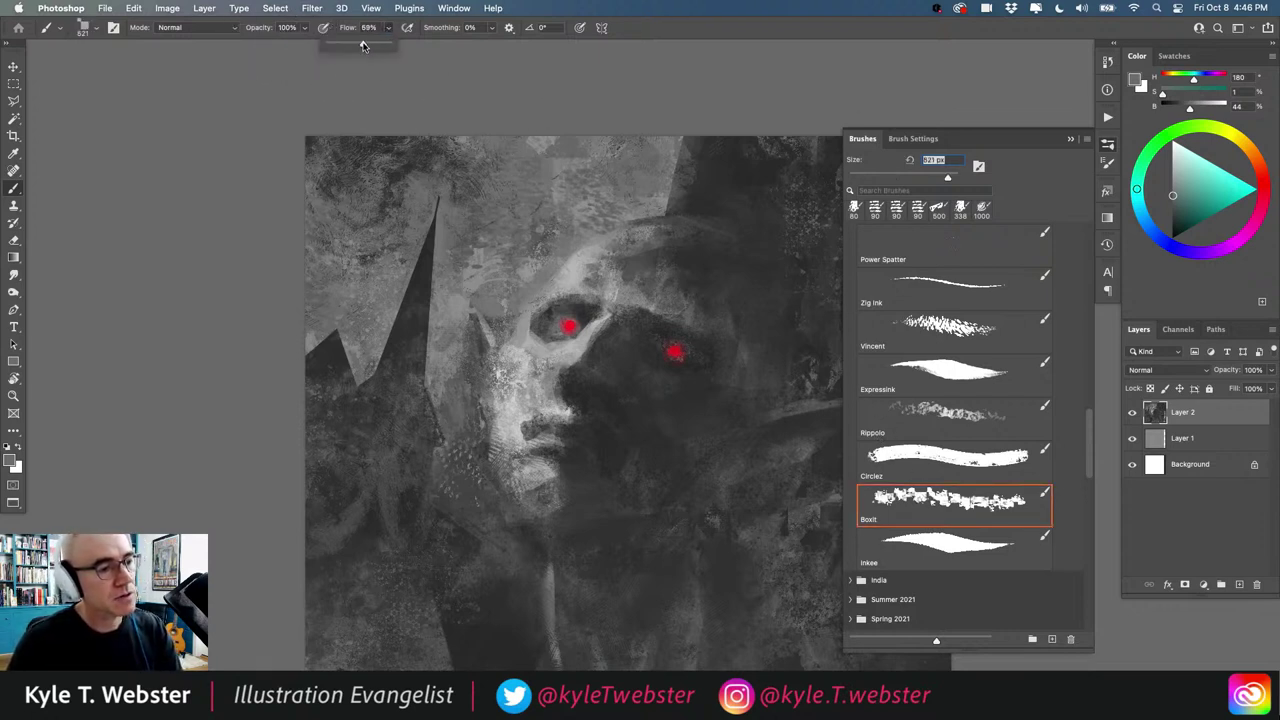
Step: Sample a mid grey beside the tall spike and try covering the spike with blocky Boxit strokes at up to 700 px
alt+click(413, 203)
key(bracketright)
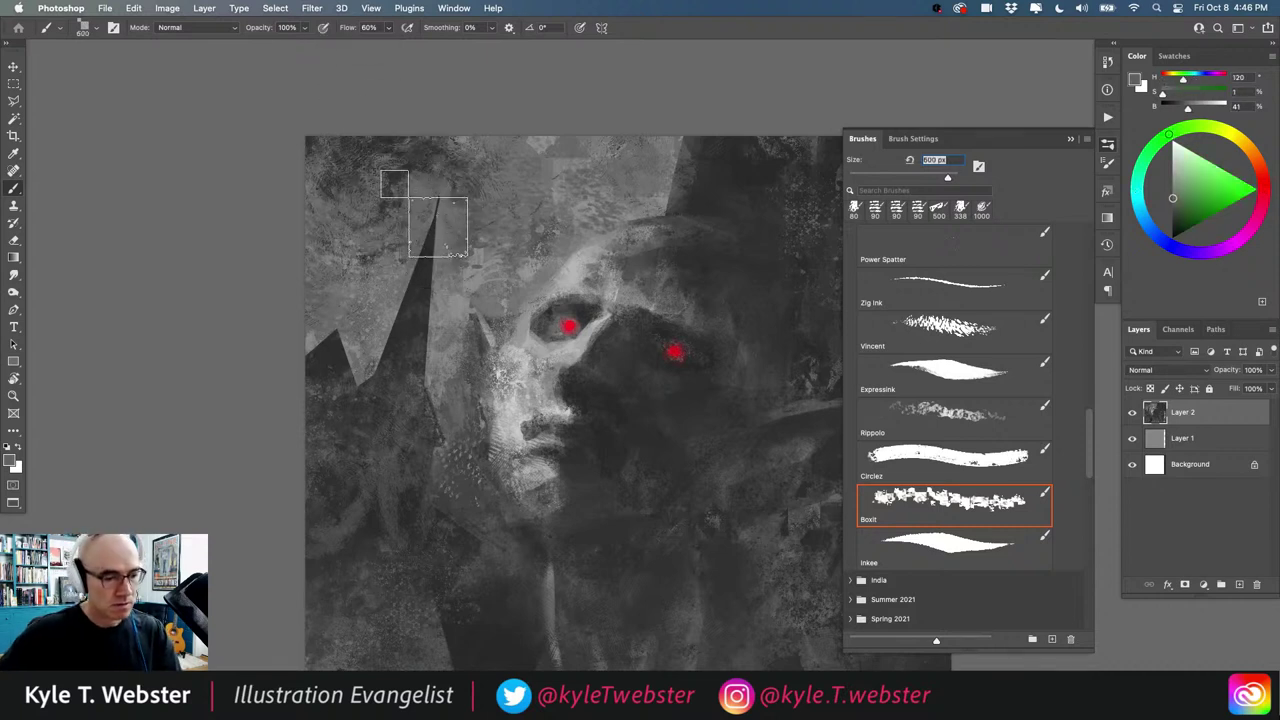
mouse_move(456, 170)
mouse_down()
mouse_move(438, 195)
mouse_move(397, 264)
mouse_up()
key(bracketright)
key(bracketright)
key(bracketright)
key(bracketright)
key(bracketleft)
key(bracketleft)
key(bracketleft)
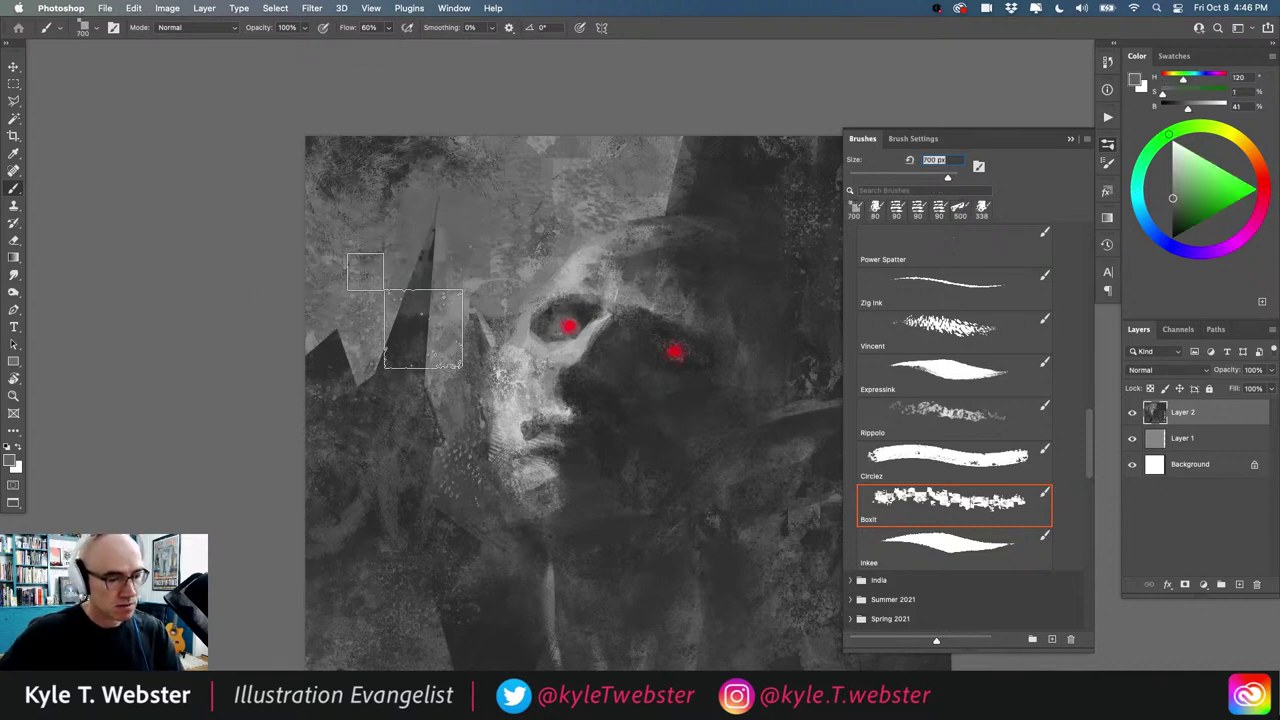
mouse_move(404, 310)
mouse_down()
mouse_move(371, 371)
mouse_move(300, 371)
mouse_move(410, 173)
mouse_up()
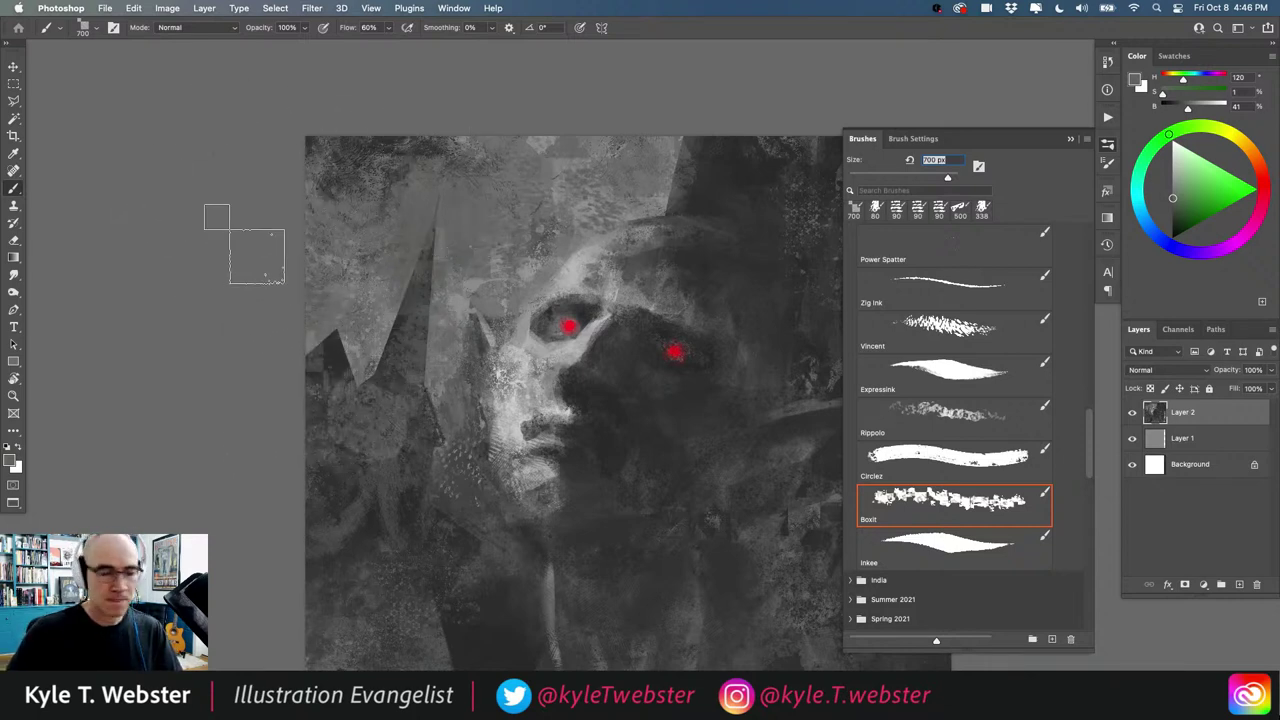
scroll(371, 443, down, 2)
scroll(370, 429, up, 2)
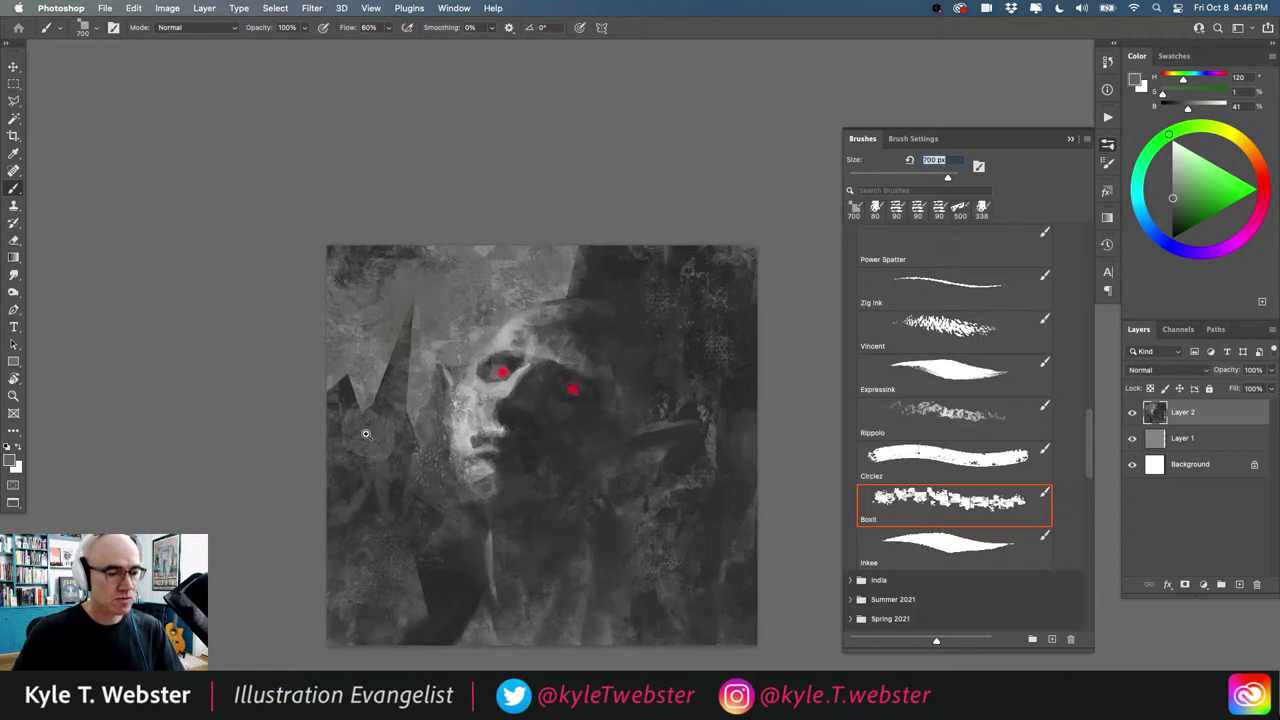
Step: Undo the blocky strokes painted over the tall spike
key(super+z)
key(super+z)
key(super+z)
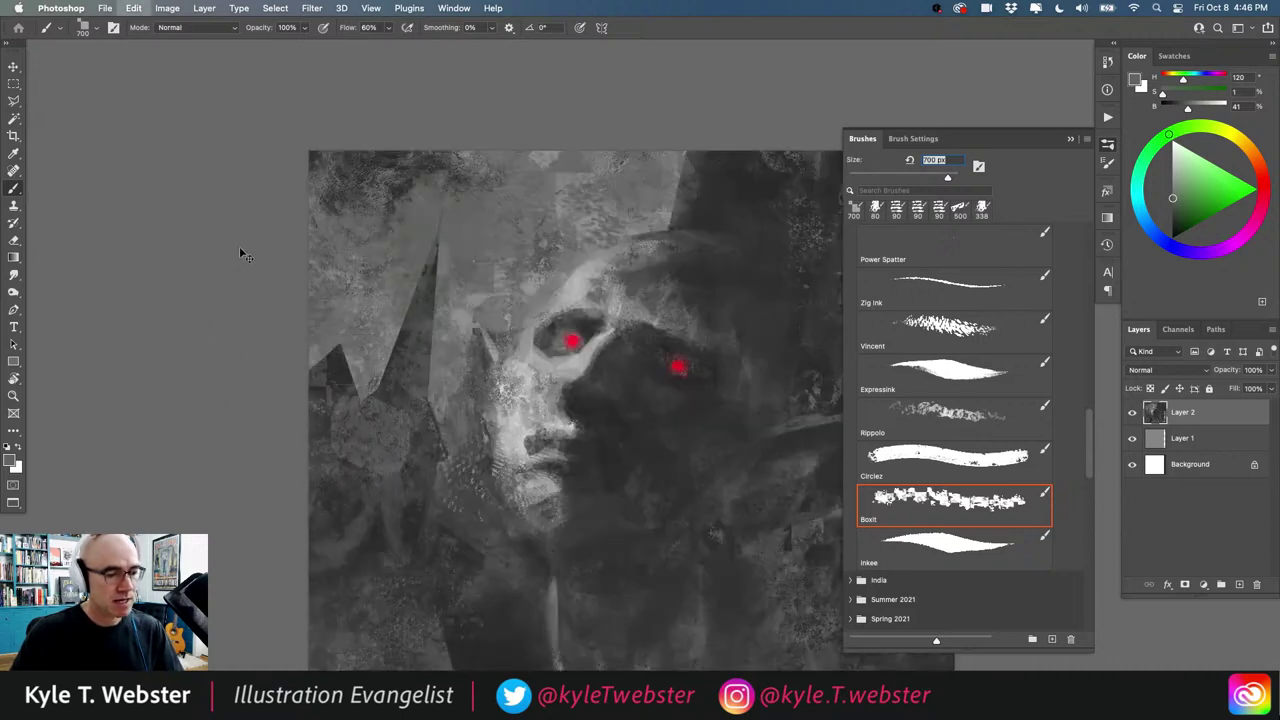
key(super+z)
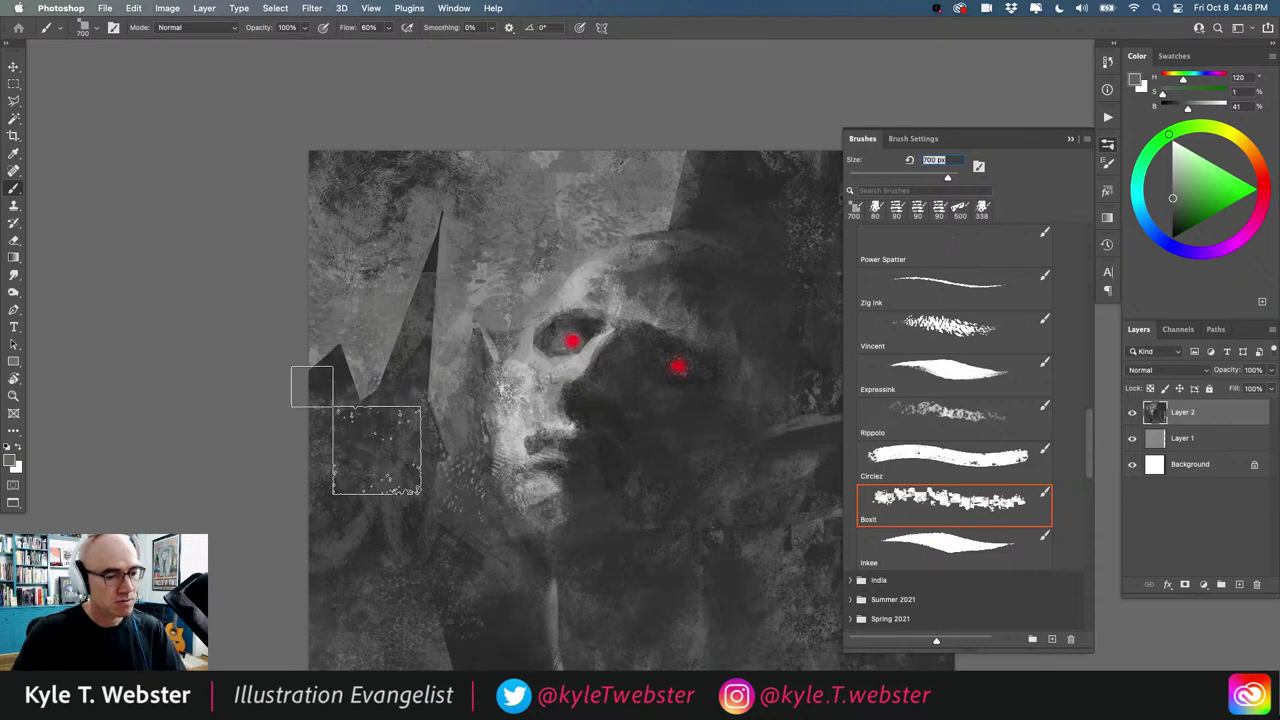
key(super+z)
key(super+z)
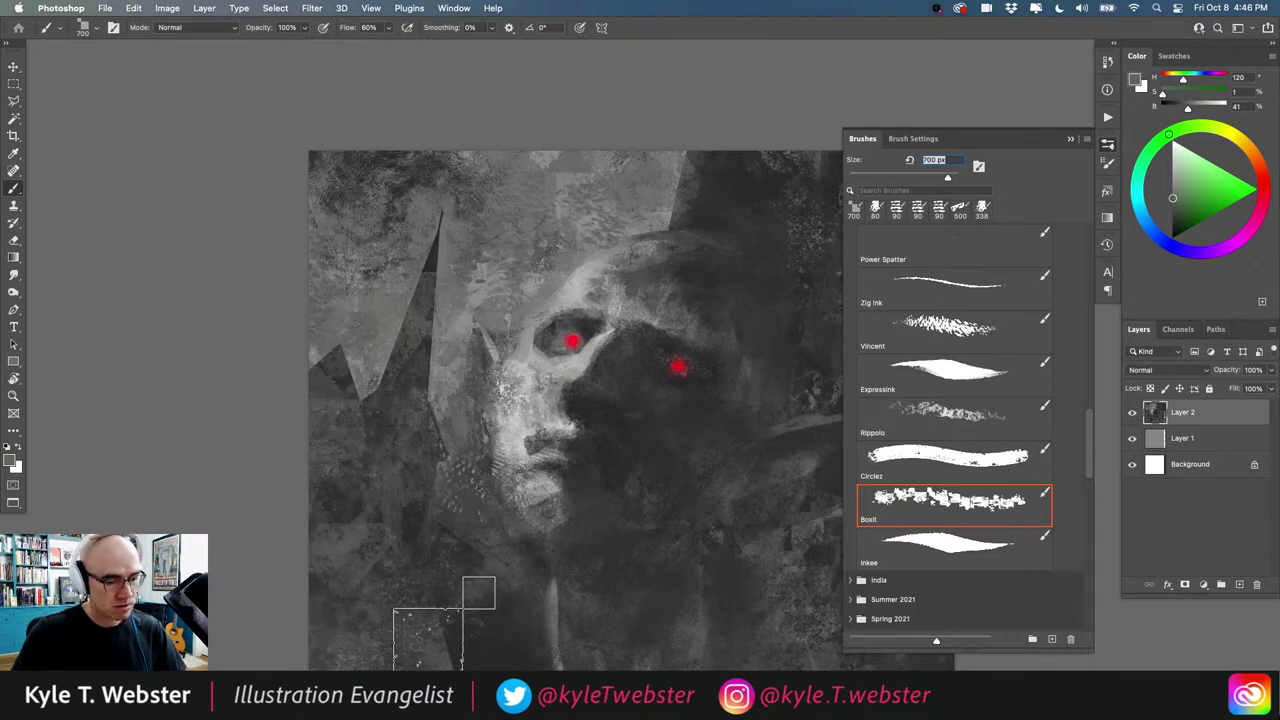
Step: Add blocky grey texture to the background around the spikes and in the painting's upper-right area with the 700 px Boxit brush
alt+click(317, 489)
drag(307, 474, 311, 446)
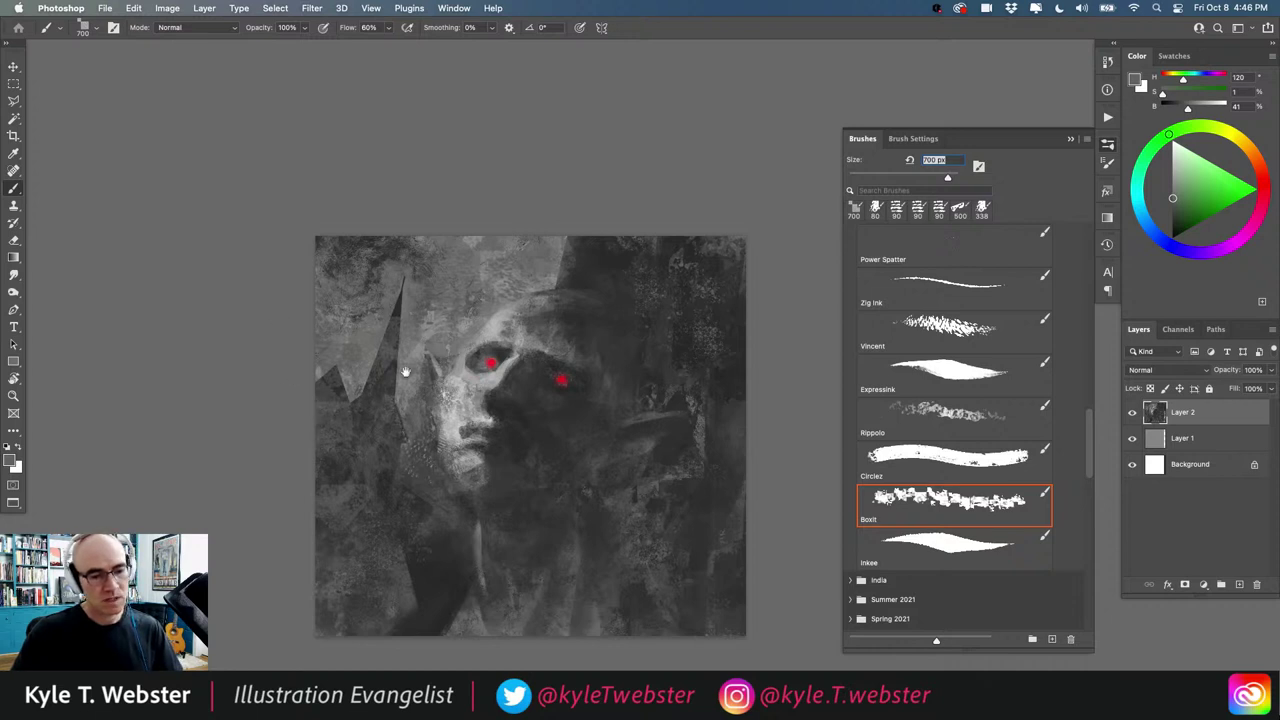
drag(393, 373, 335, 365)
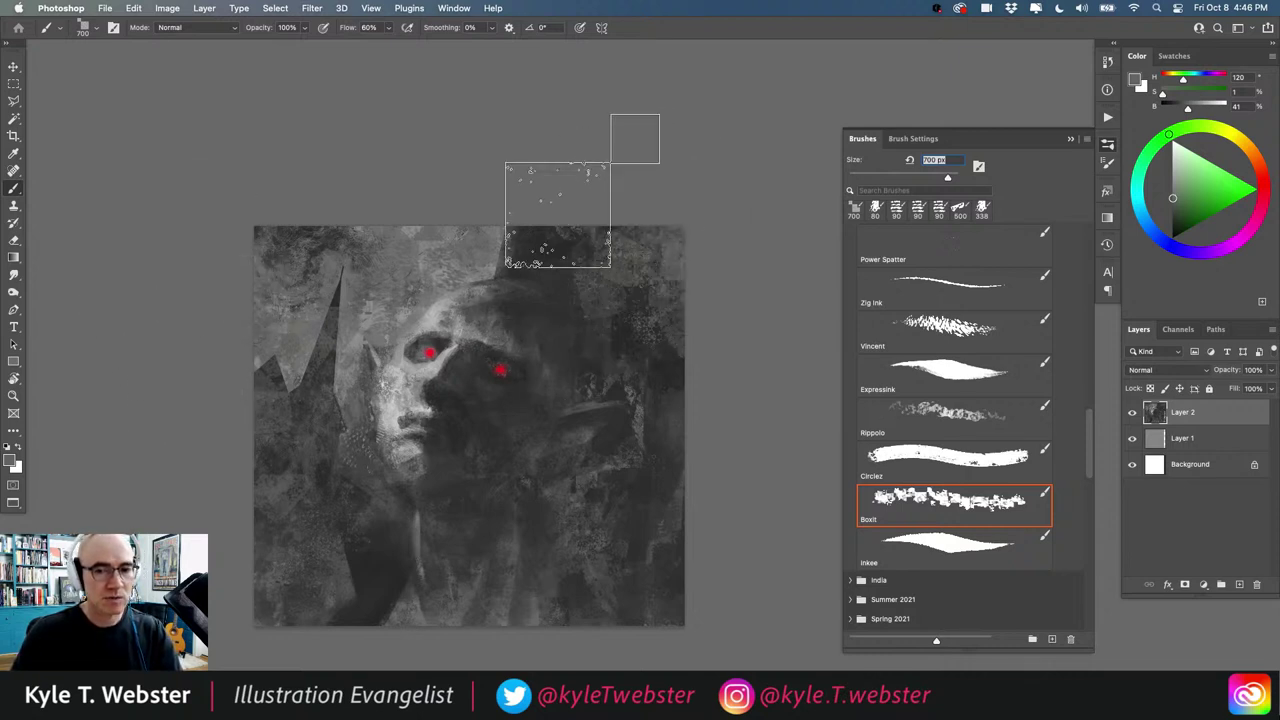
Step: Sample the dark grey behind the head and outline an angular Polygonal Lasso selection at the painting's upper-right corner
super+click(543, 302)
drag(481, 259, 443, 263)
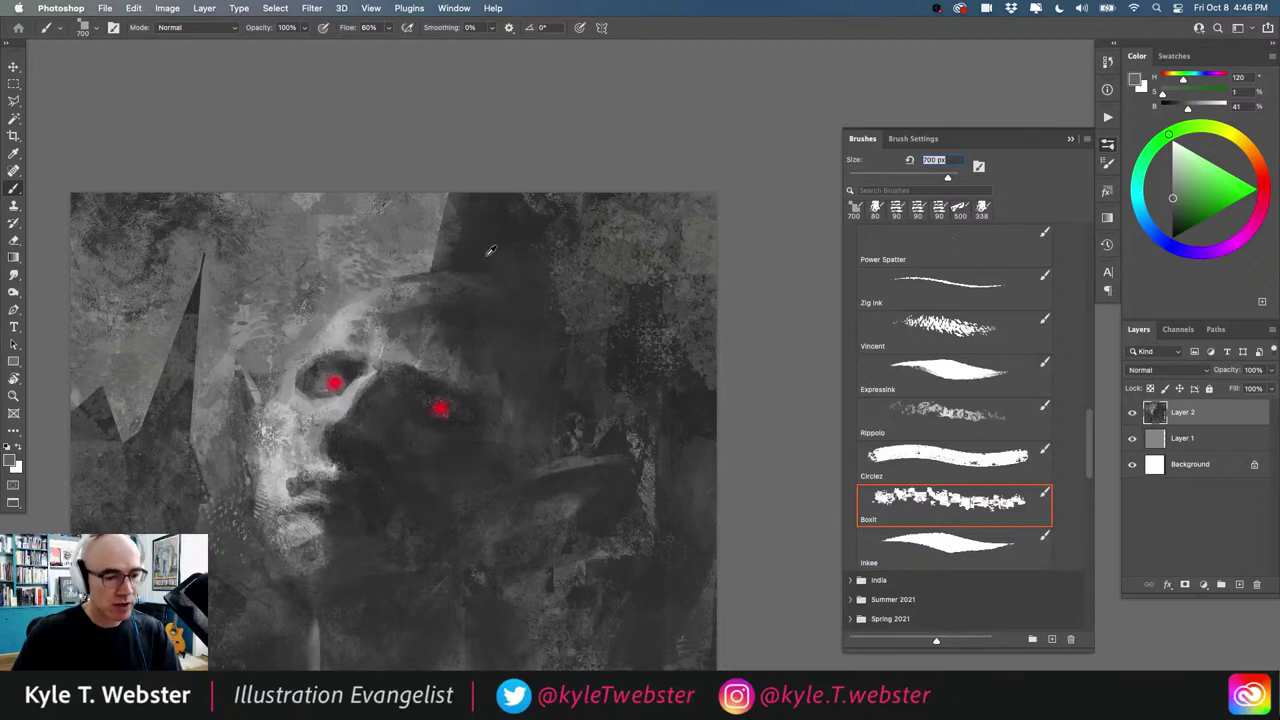
alt+click(488, 254)
key(l)
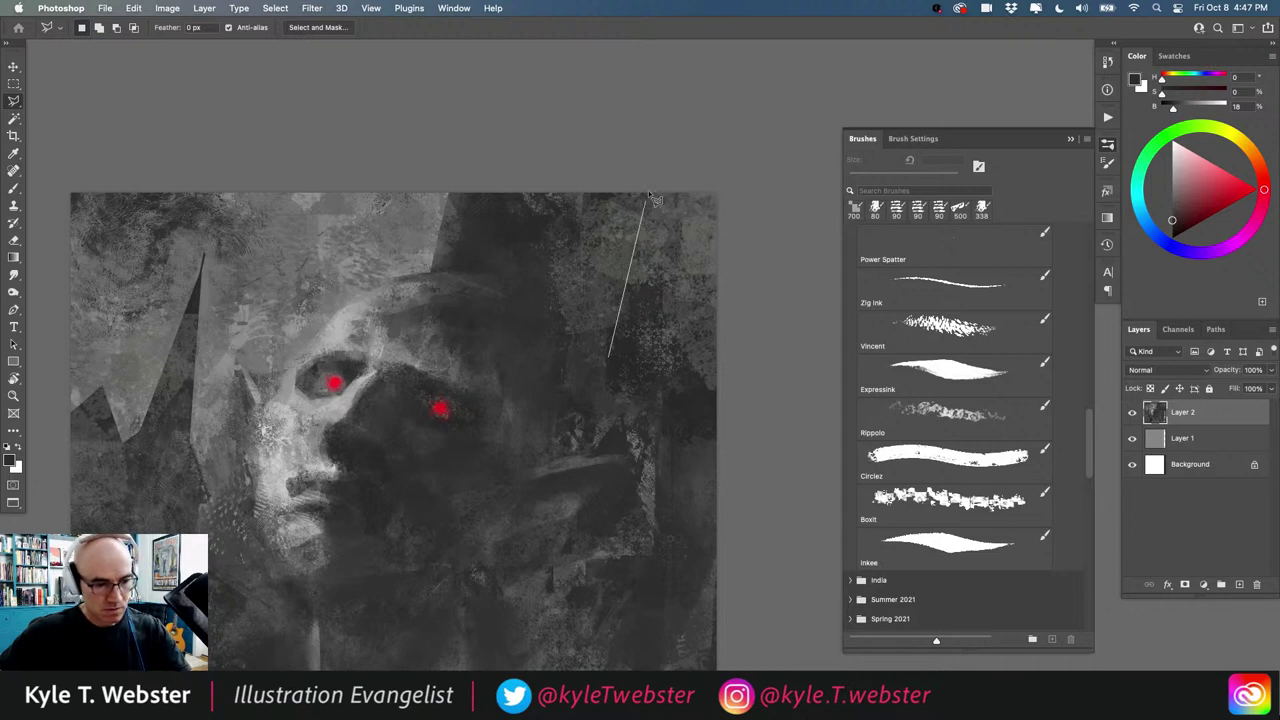
click(642, 218)
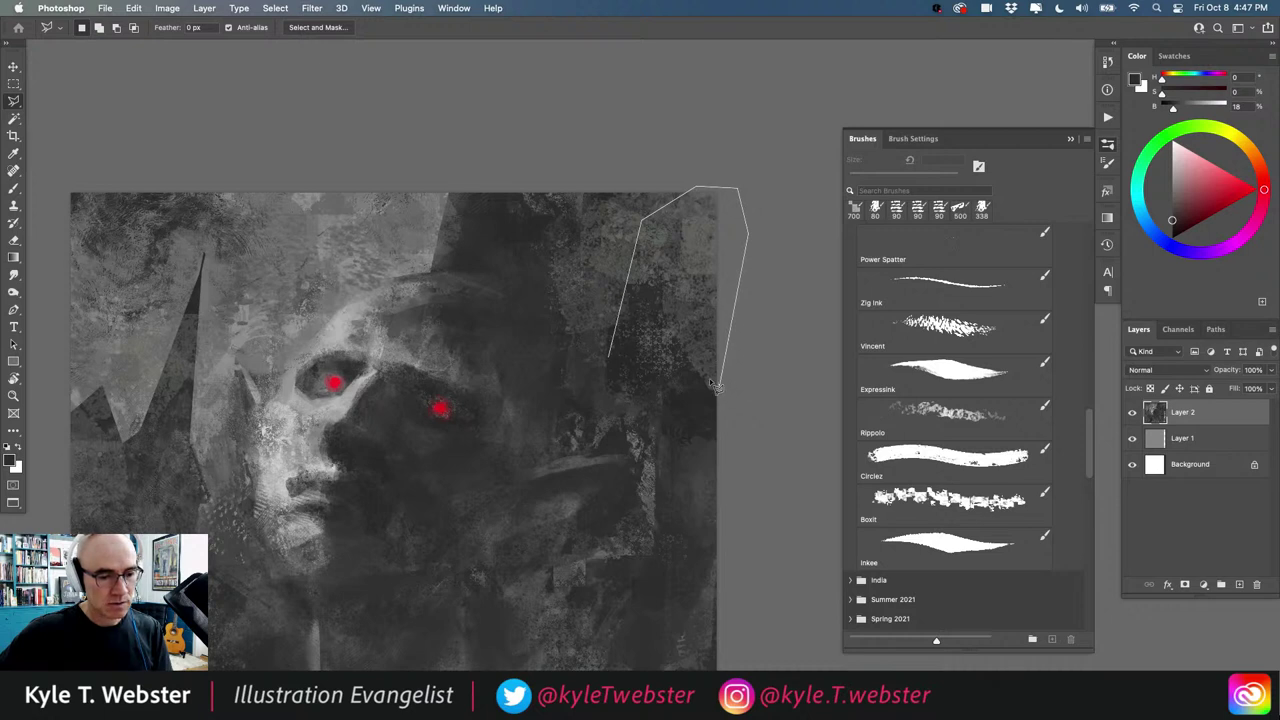
click(612, 366)
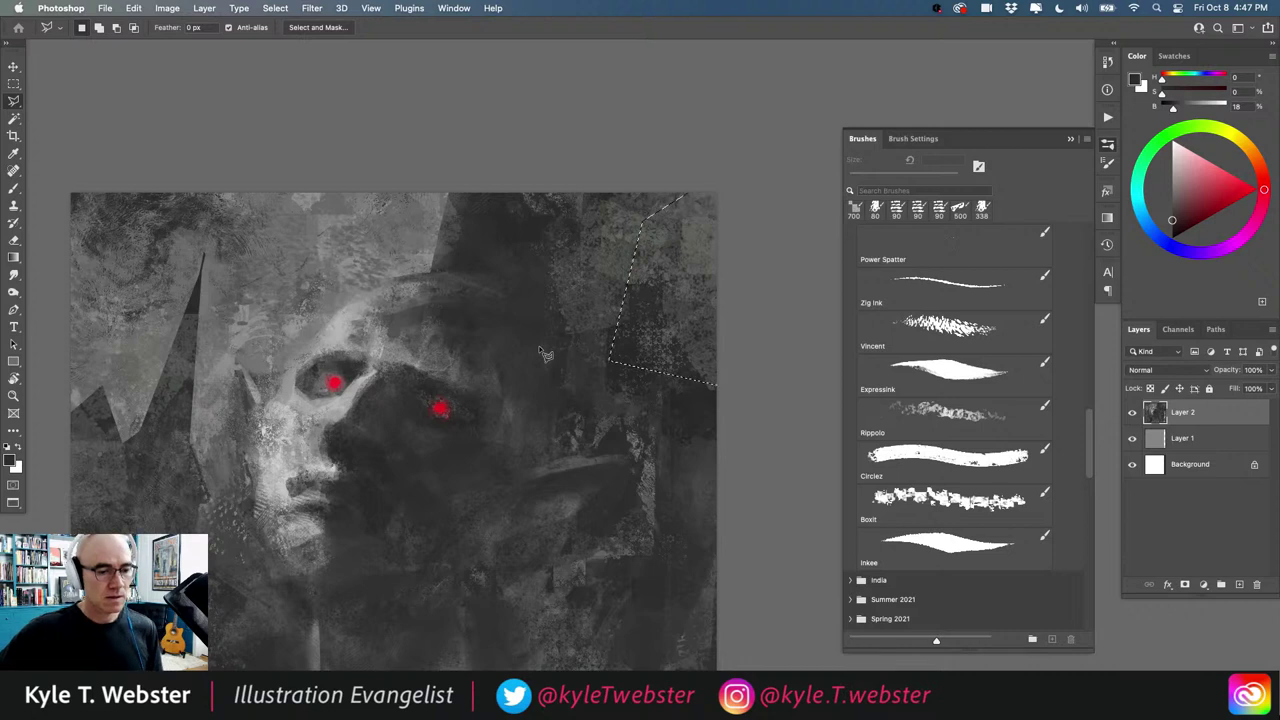
Step: Sample a light grey near the forehead and fill the angular corner selection with 700 px Boxit texture
key(b)
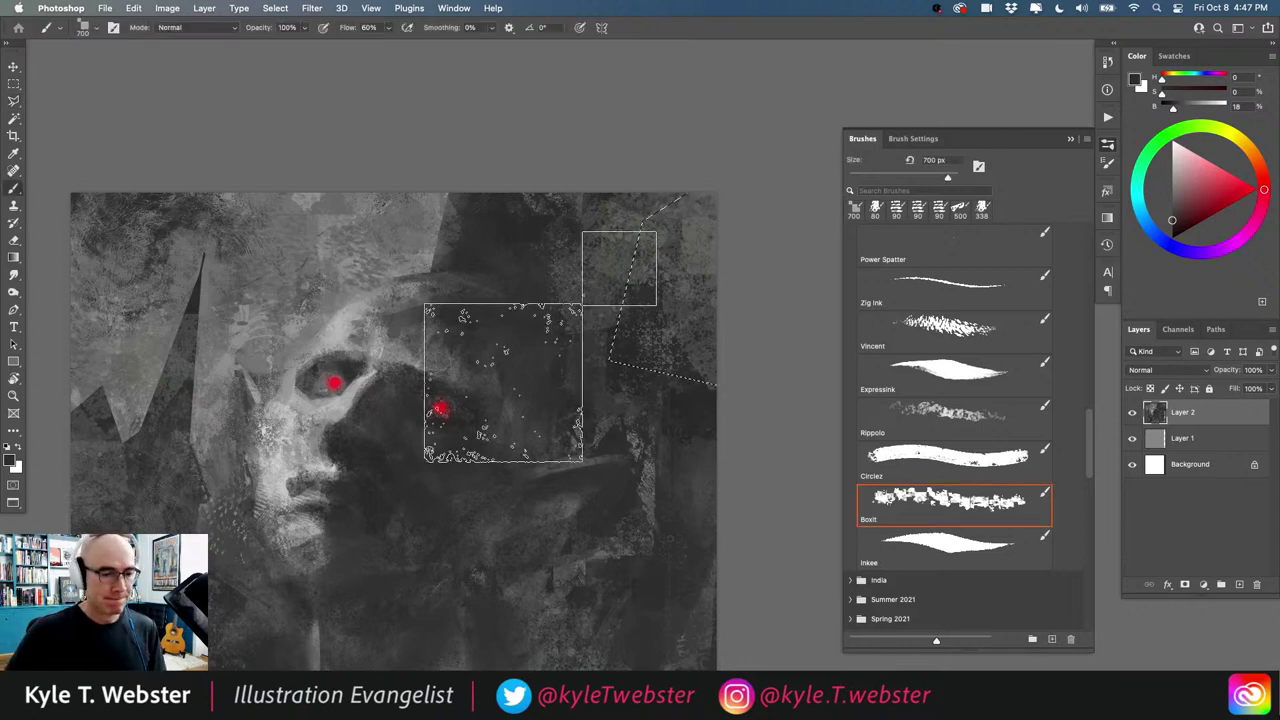
alt+click(429, 254)
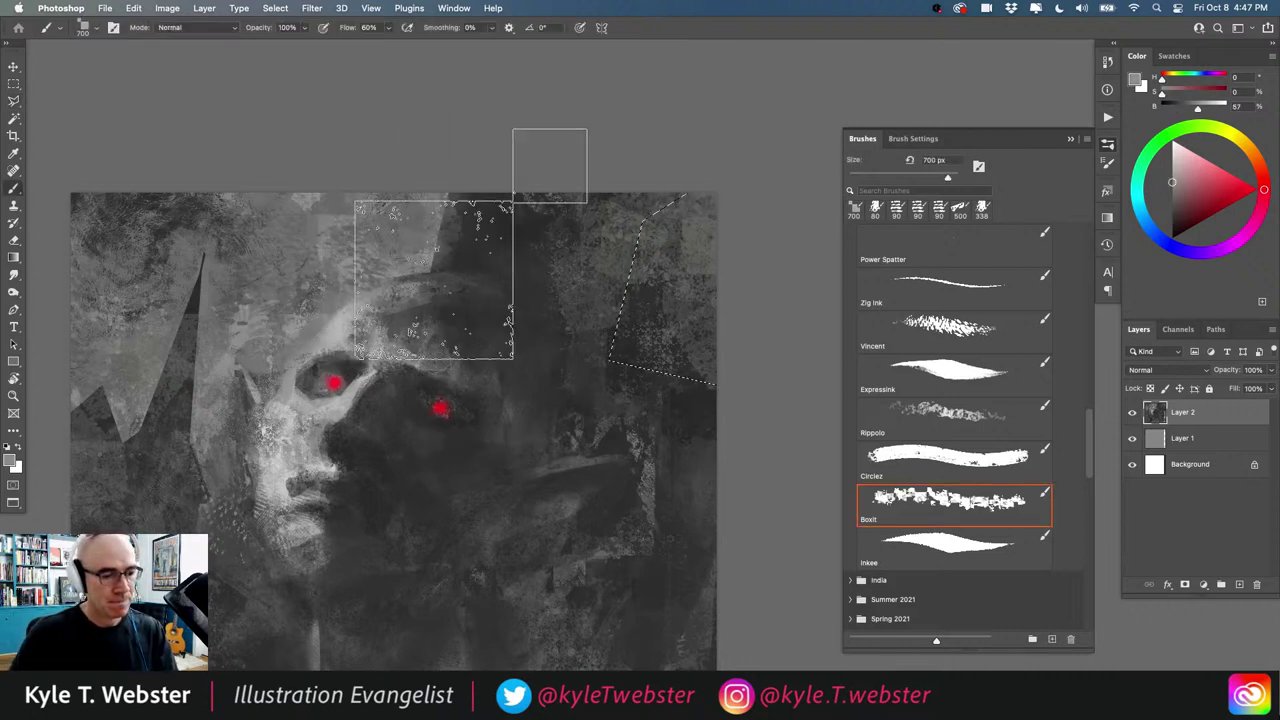
click(703, 231)
mouse_move(657, 279)
mouse_down()
mouse_move(686, 263)
mouse_move(654, 340)
mouse_move(676, 198)
mouse_up()
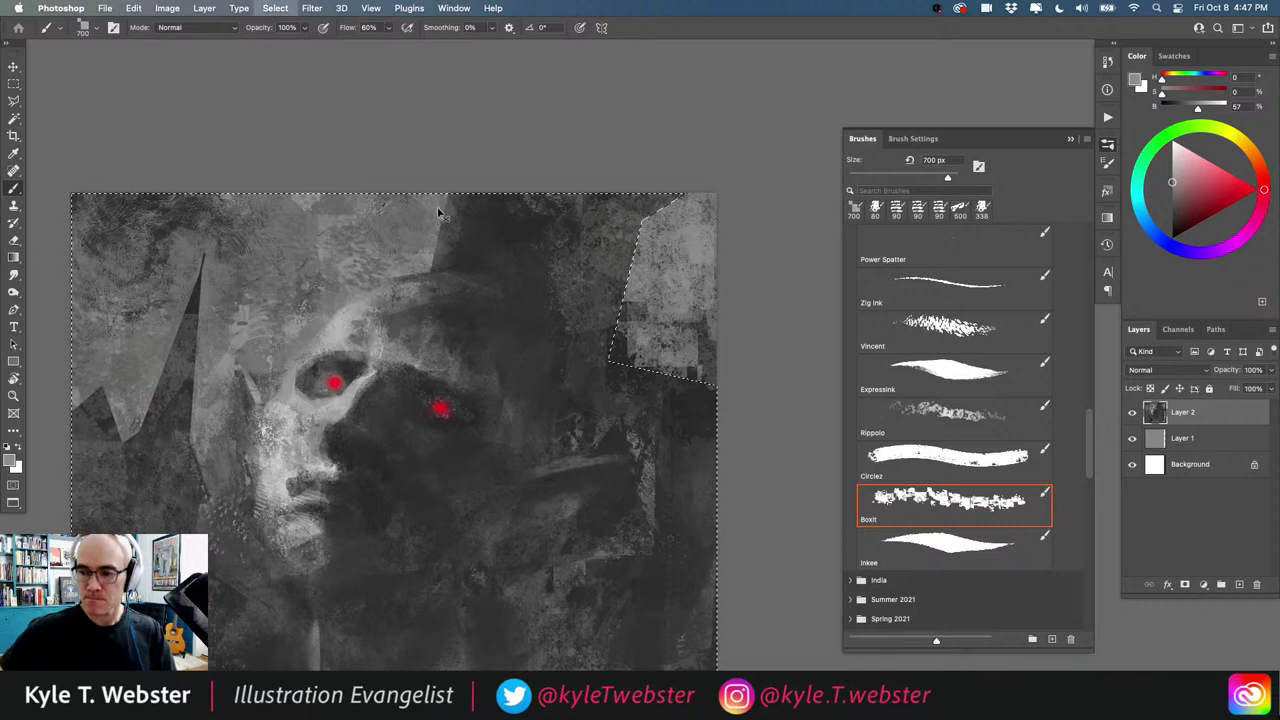
Step: Invert the selection and darken the area around the light corner shape with 700 px Boxit strokes in dark grey and black
key(super+shift+i)
alt+click(532, 302)
drag(532, 303, 663, 181)
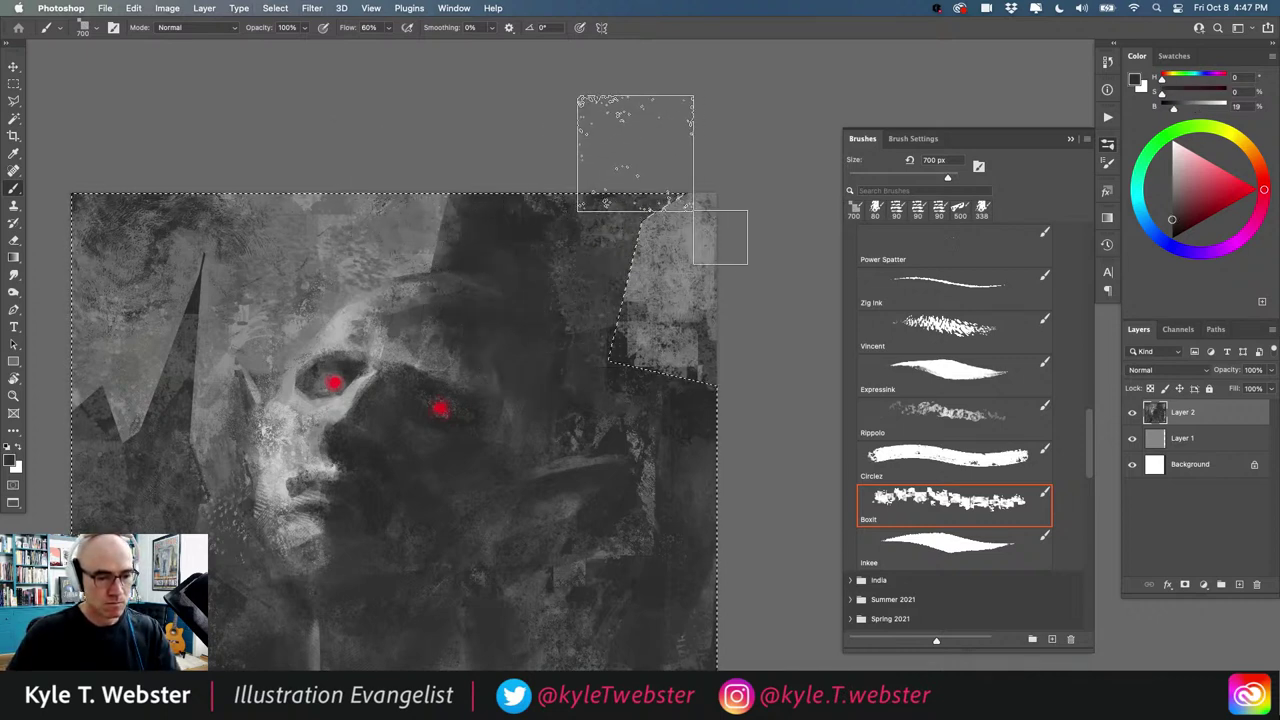
click(7, 447)
drag(645, 203, 660, 180)
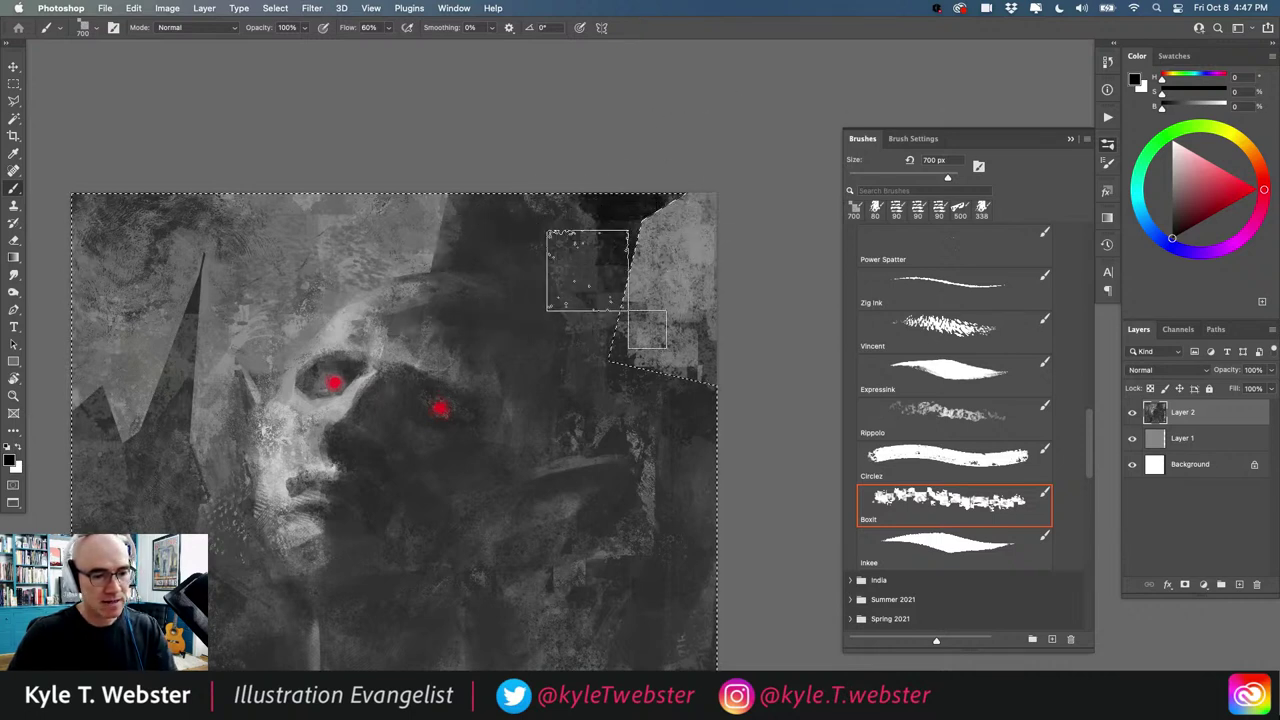
mouse_move(568, 215)
mouse_down()
mouse_move(591, 352)
mouse_move(668, 410)
mouse_up()
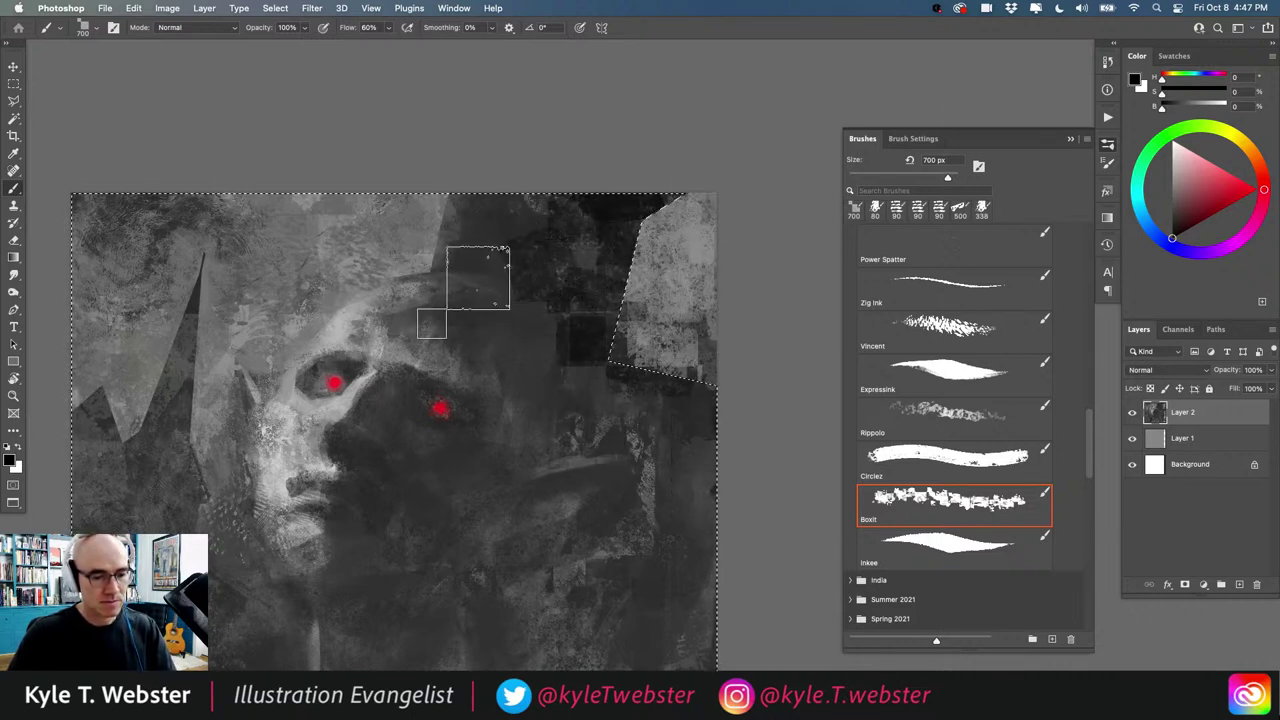
Step: Deselect to check the painting as a whole, and restore the inverted selection
key(super+d)
alt+click(378, 492)
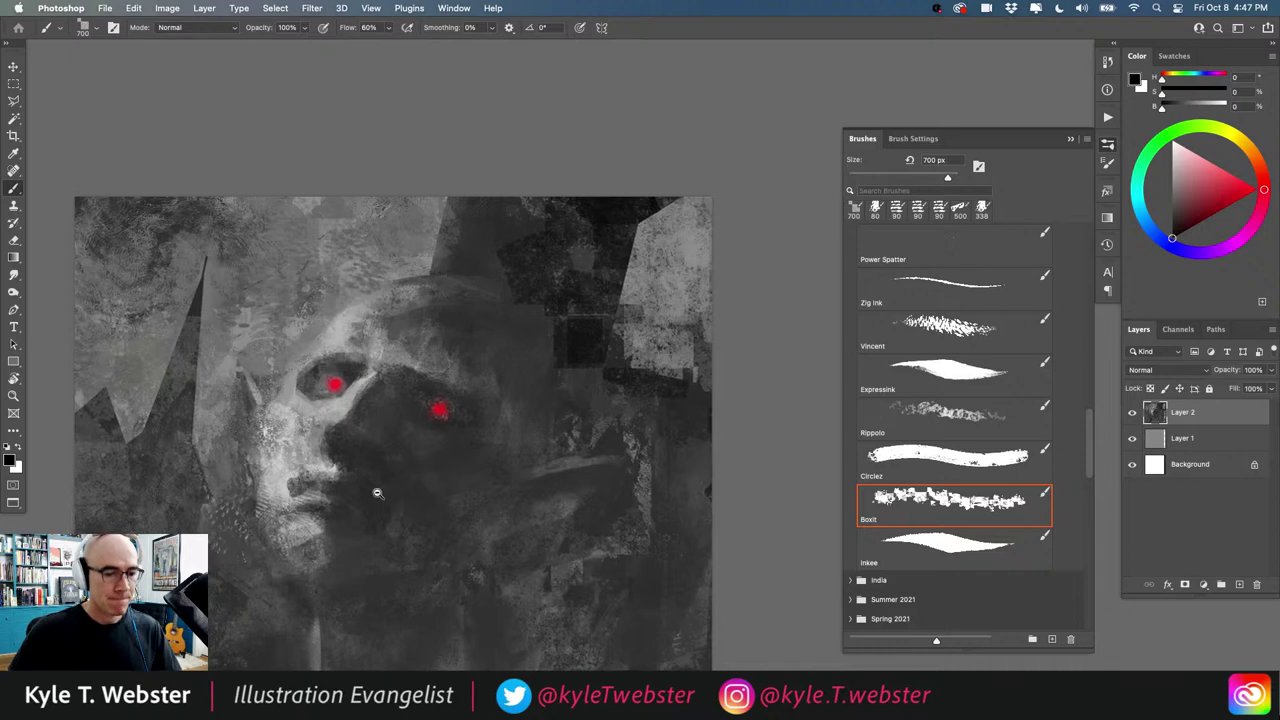
alt+click(378, 492)
drag(378, 492, 420, 416)
super+click(462, 401)
super+click(462, 401)
key(super+z)
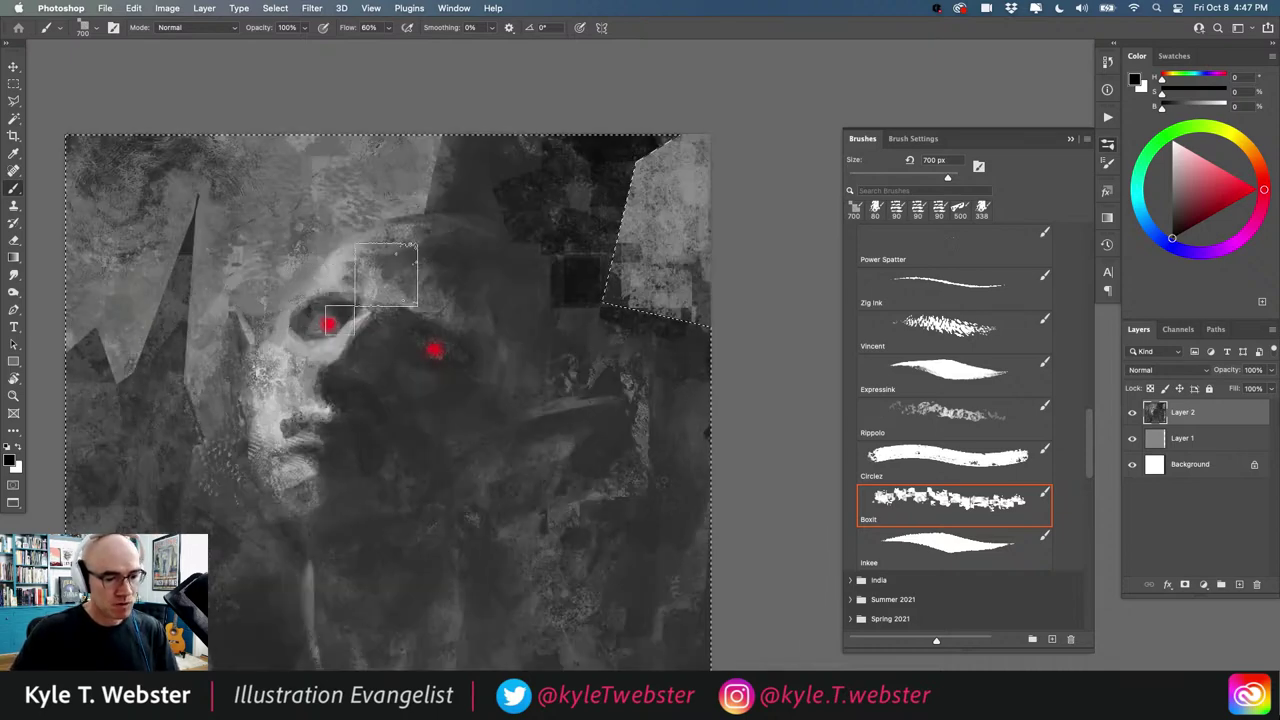
Step: Sample a dark grey and soften the black blocks beside the light corner shape with the 158 px Smudge tool at 24% strength
alt+click(538, 262)
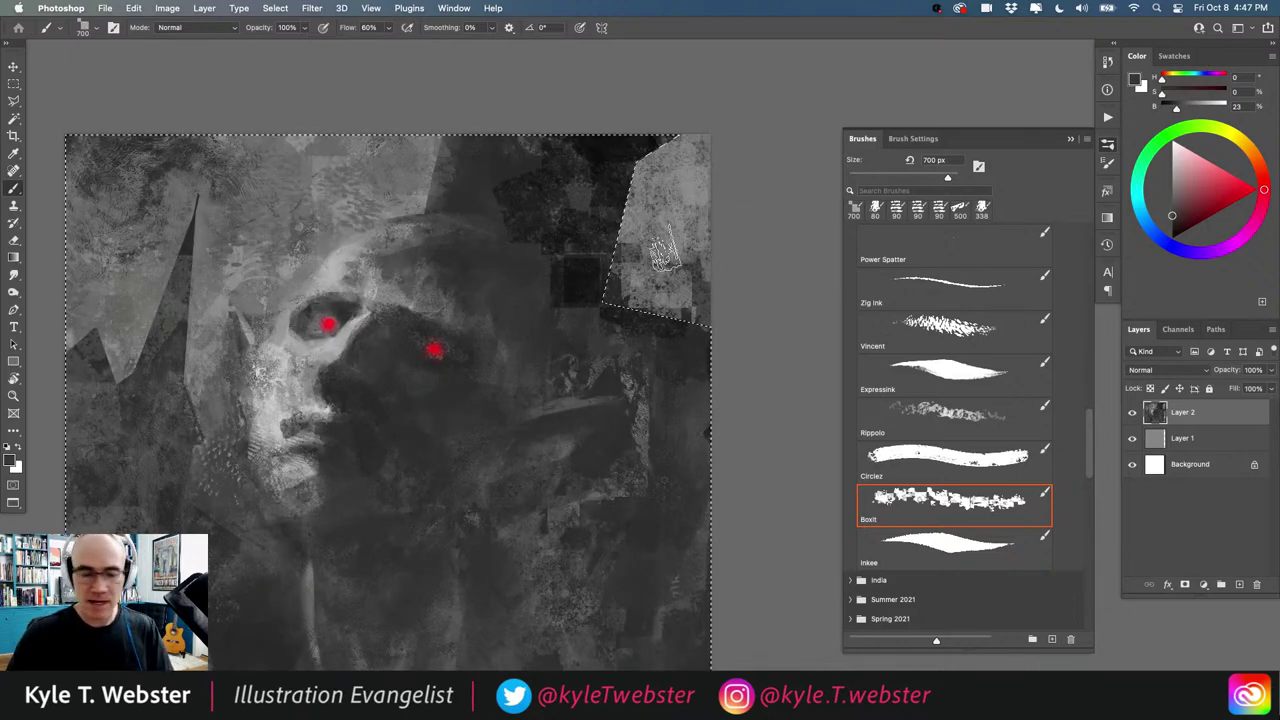
key(r)
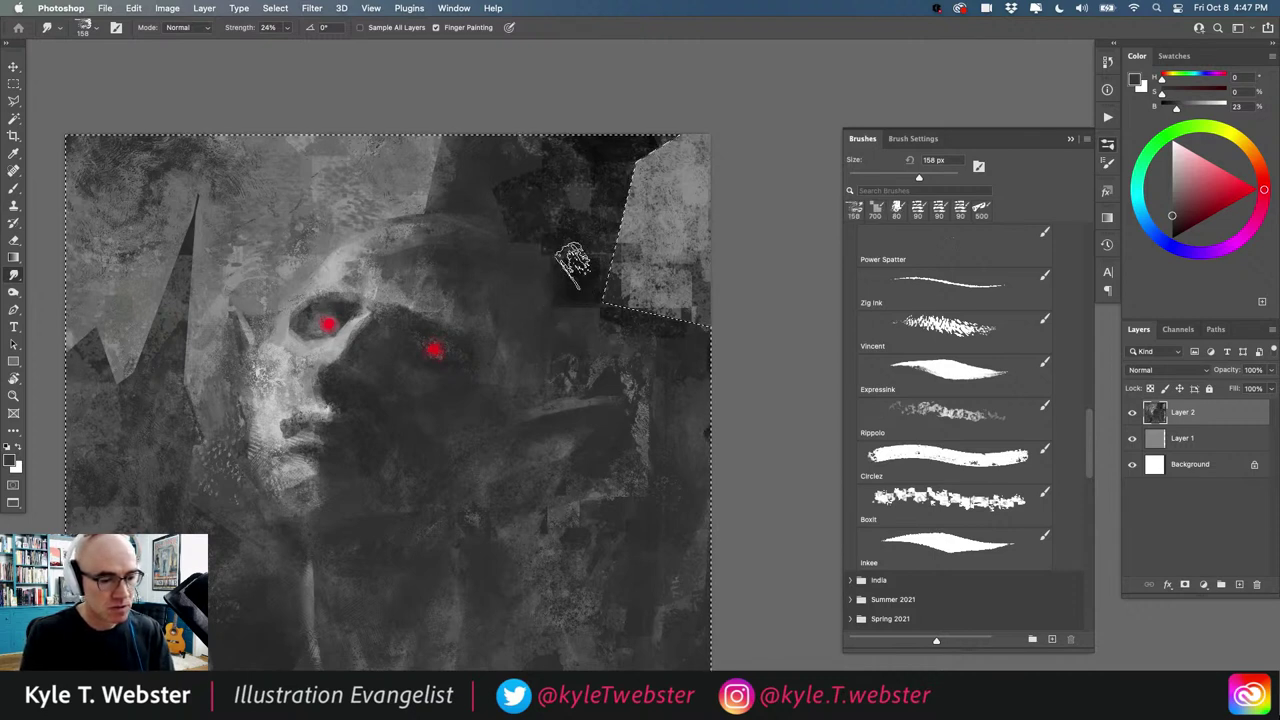
drag(590, 290, 547, 295)
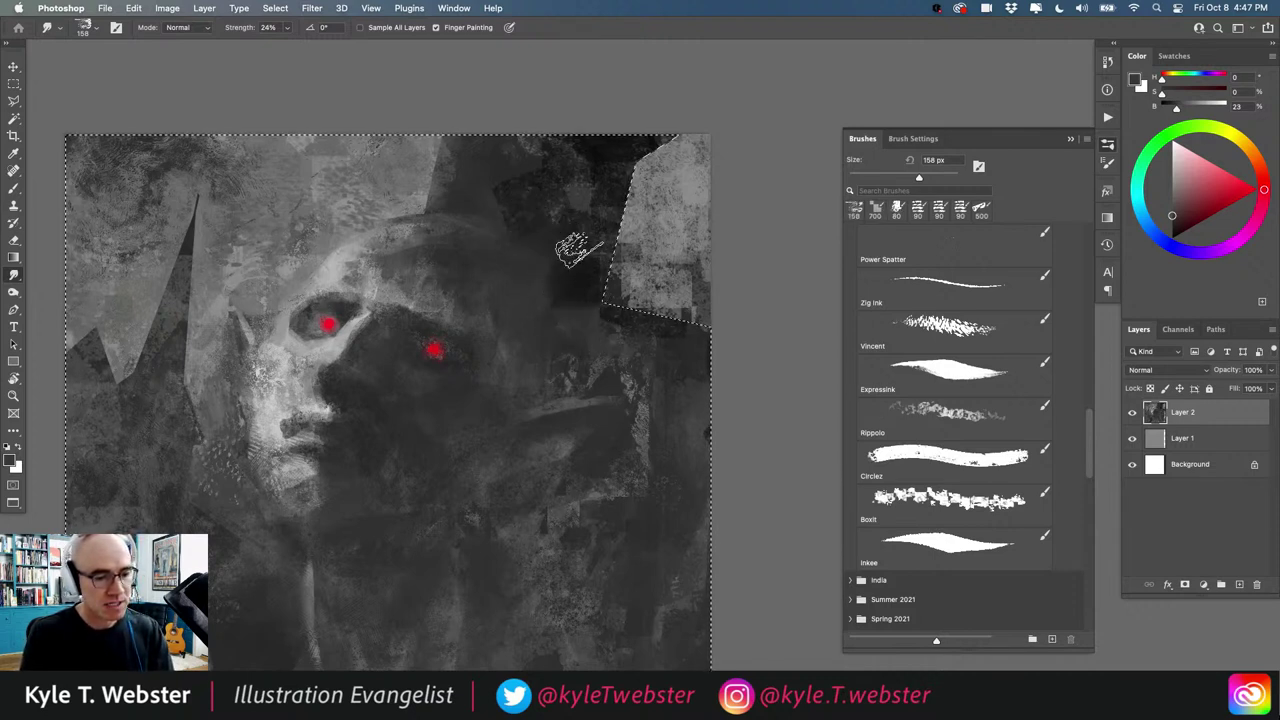
Step: Sample a dark grey and blend the dark blocks beside the light corner shape with the 338 px Pigmentia Edge brush, then deselect
key(b)
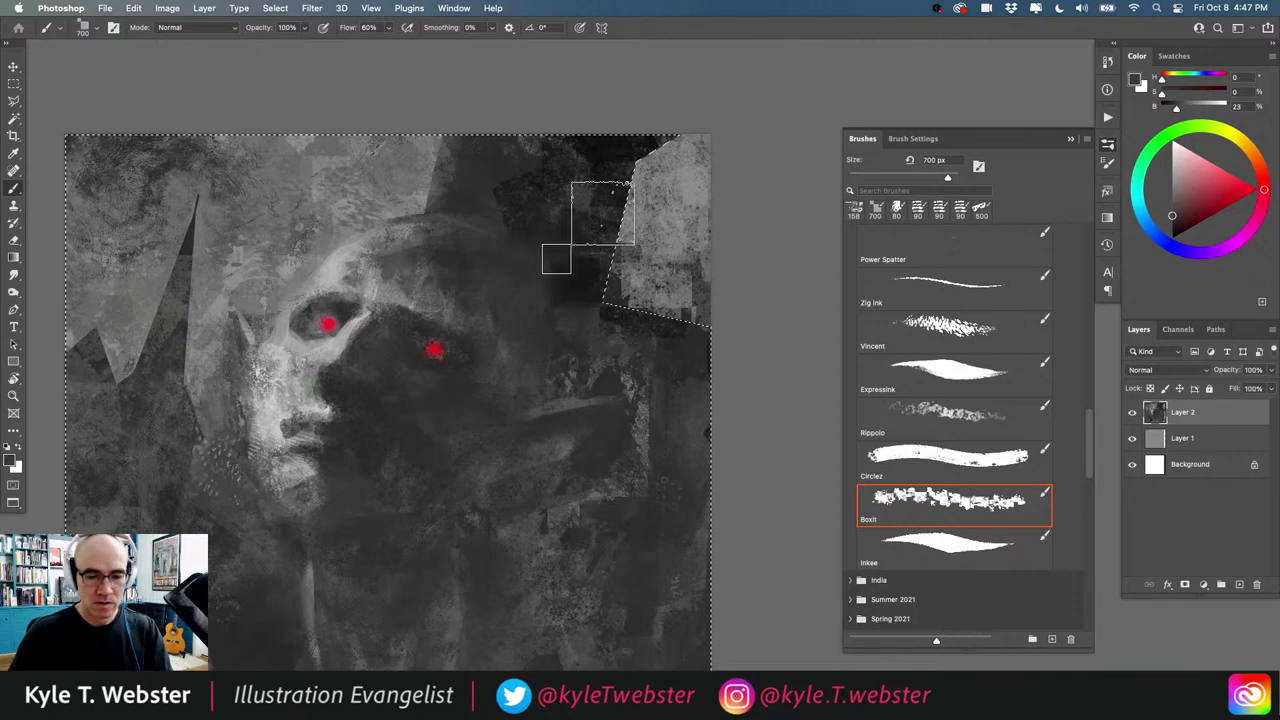
scroll(1090, 418, up, 6)
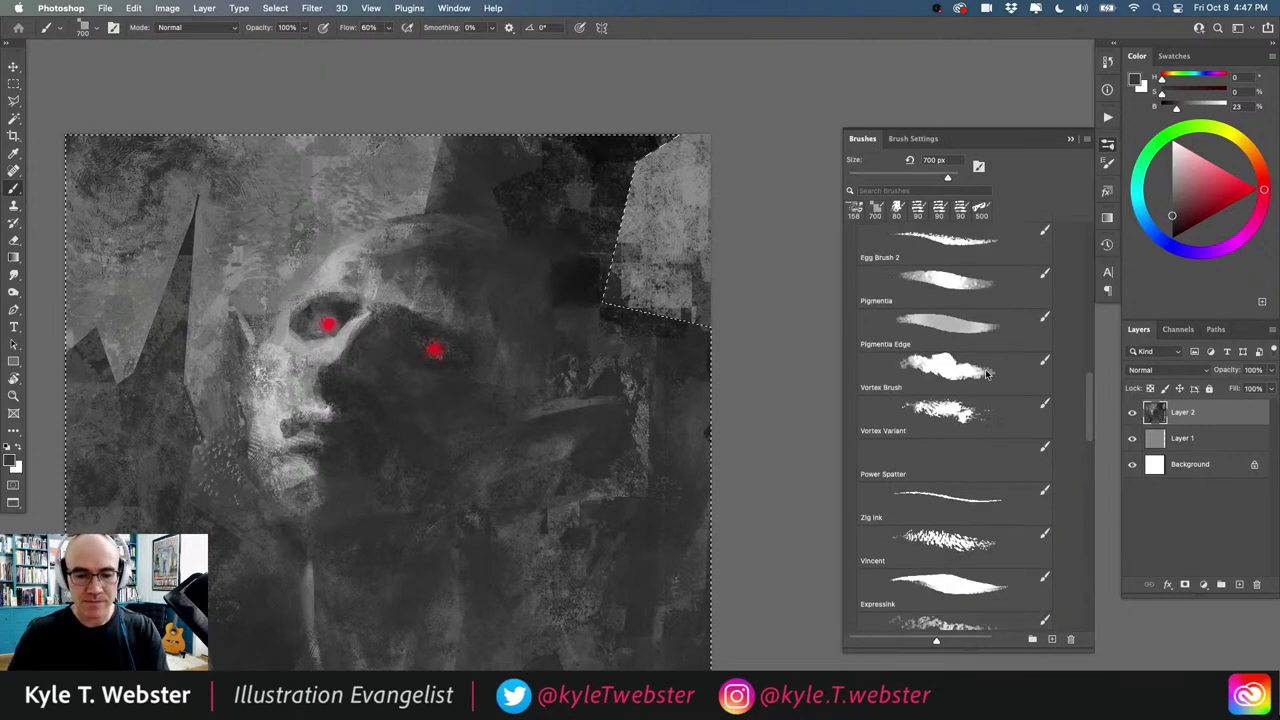
click(932, 410)
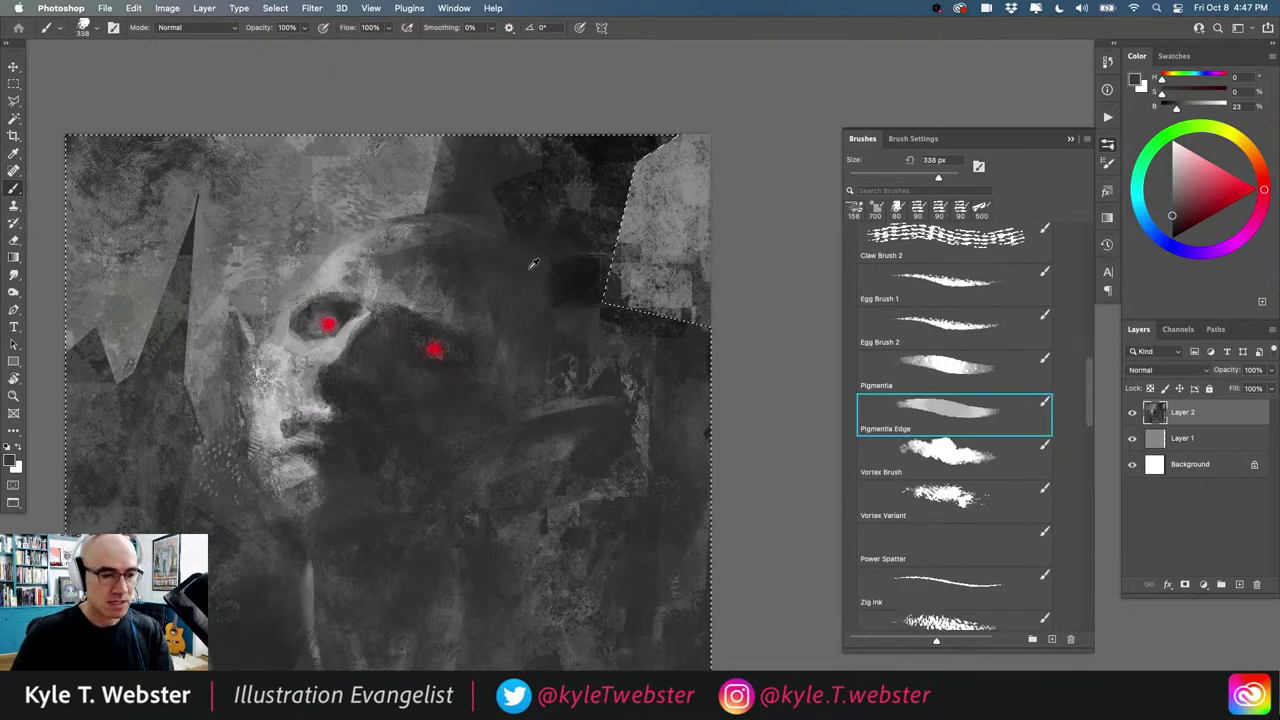
alt+click(577, 198)
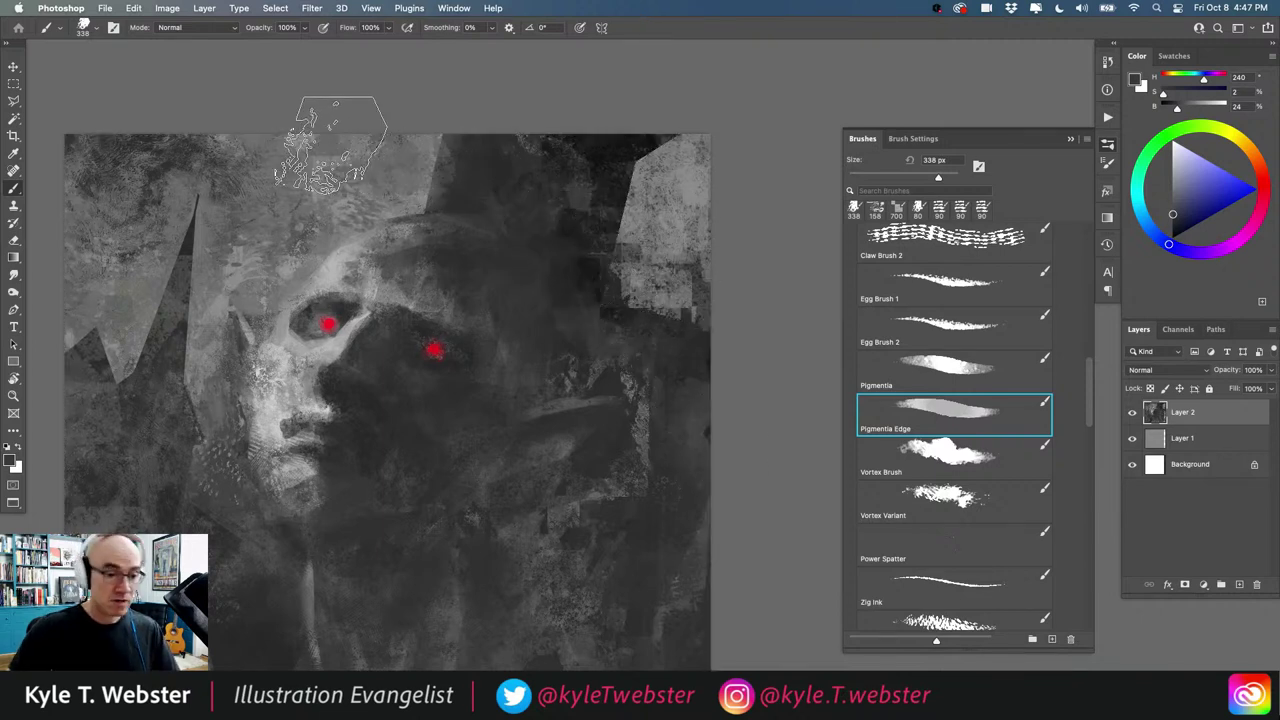
drag(345, 453, 416, 436)
alt+click(400, 436)
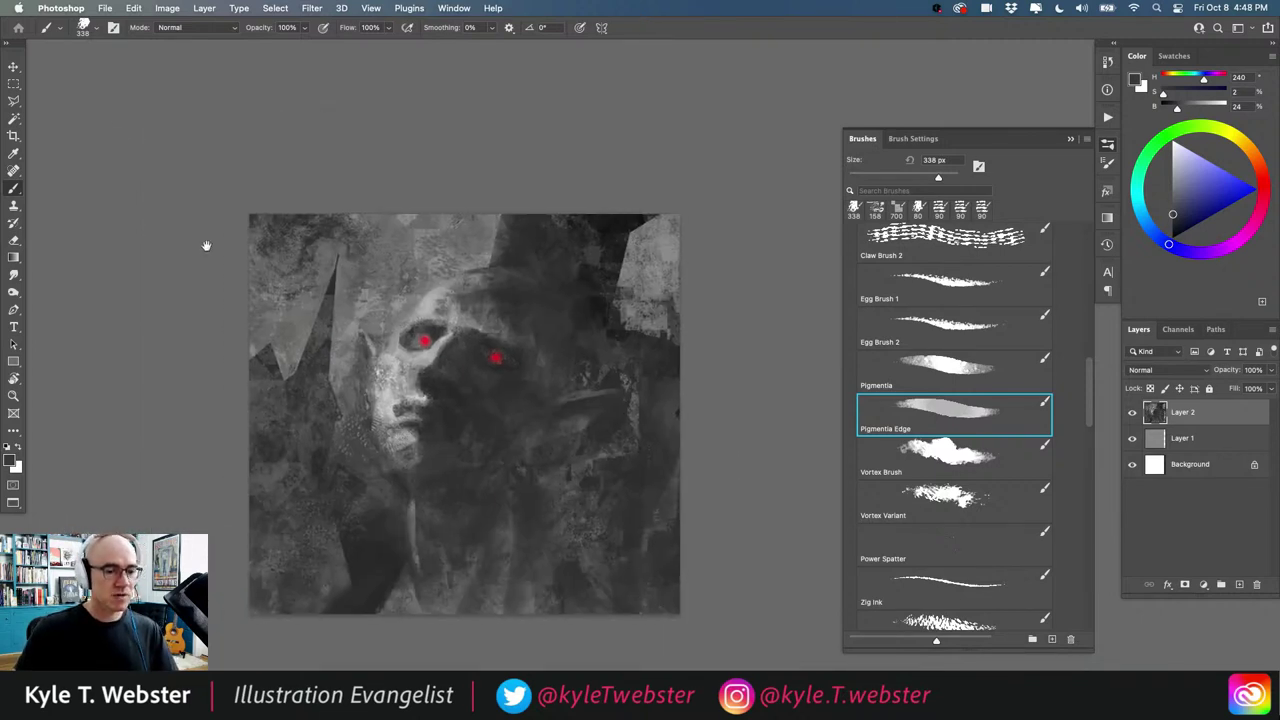
click(587, 341)
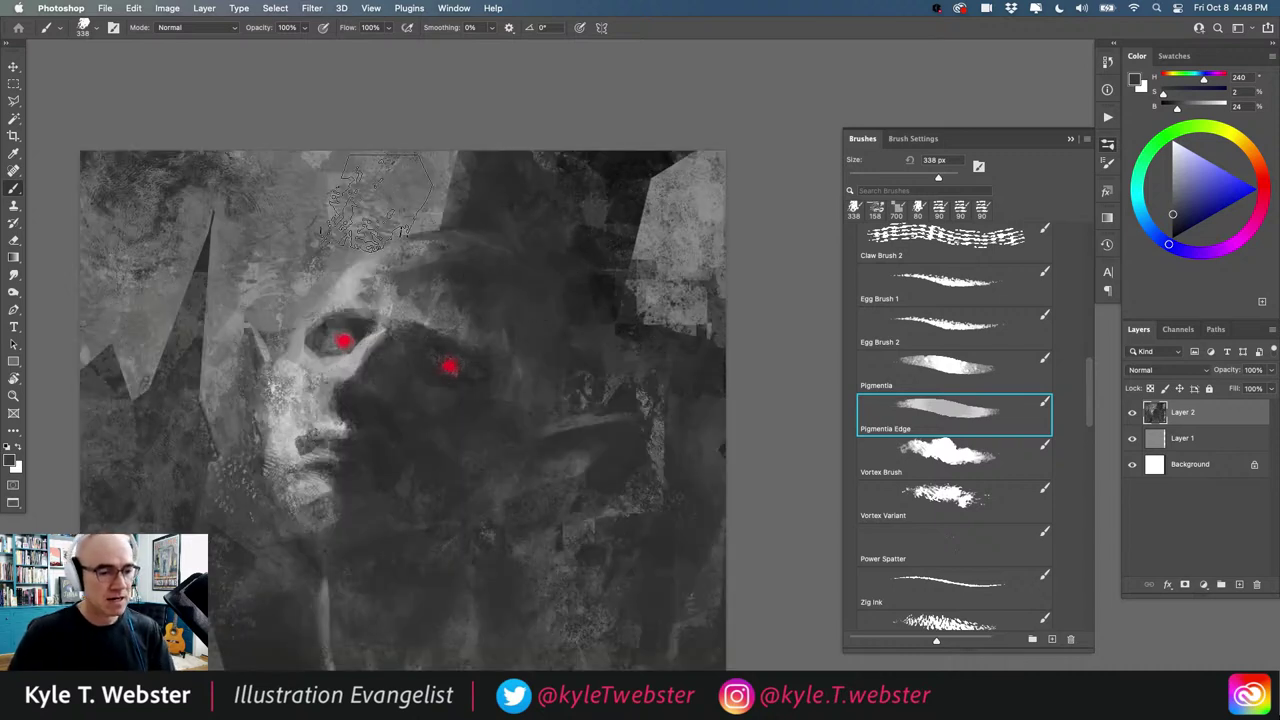
Step: Sample mid and near-black greys and break up the edges of the light corner shape with 338 px Pigmentia Edge strokes
alt+click(598, 263)
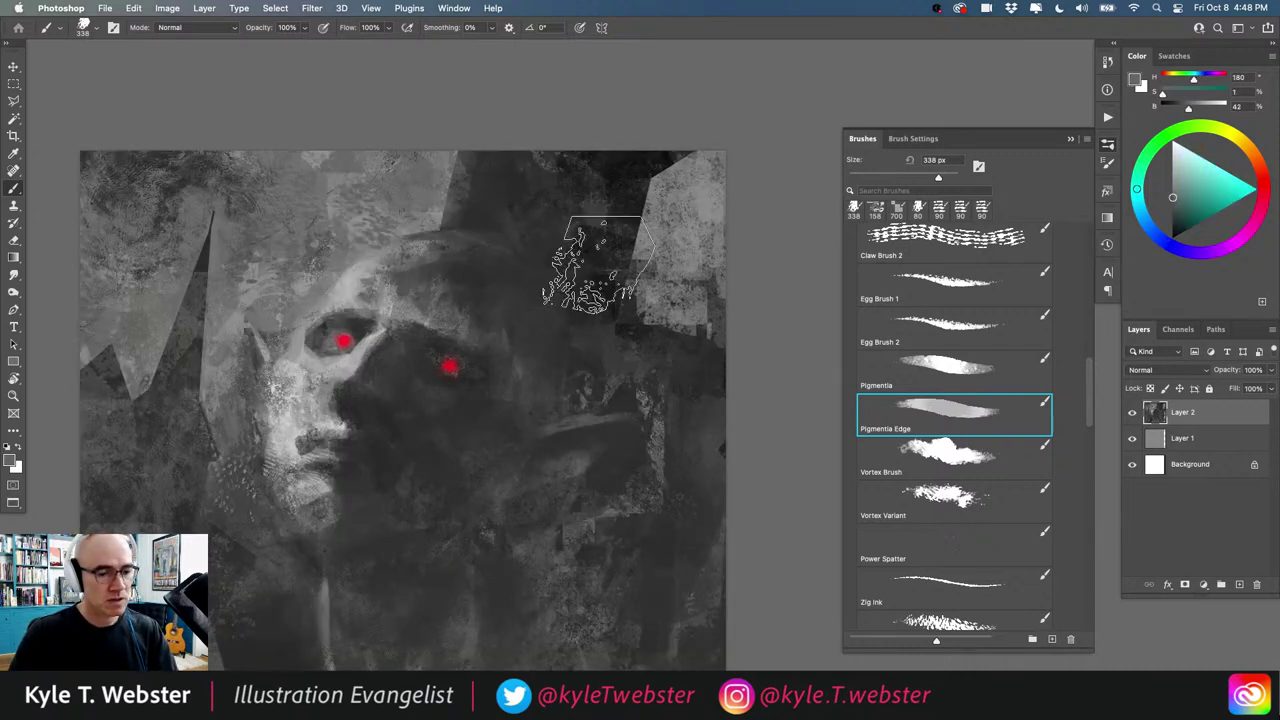
alt+click(700, 372)
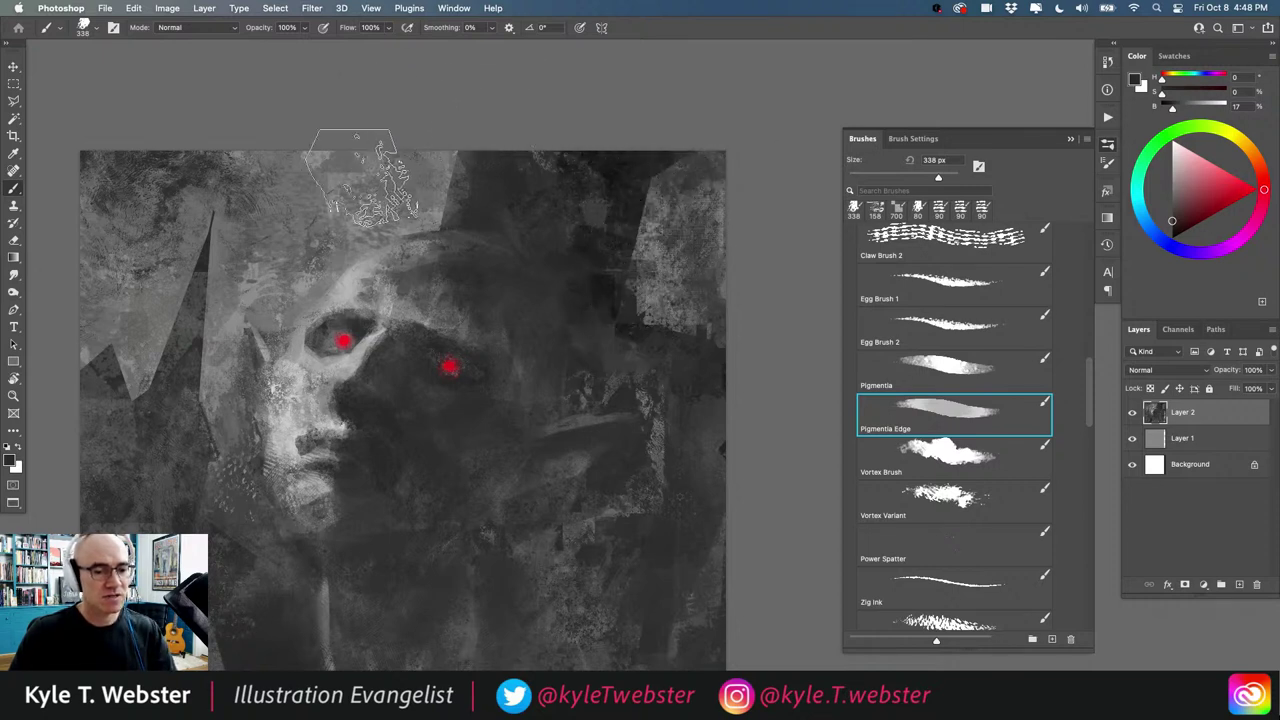
alt+click(425, 446)
drag(408, 438, 480, 382)
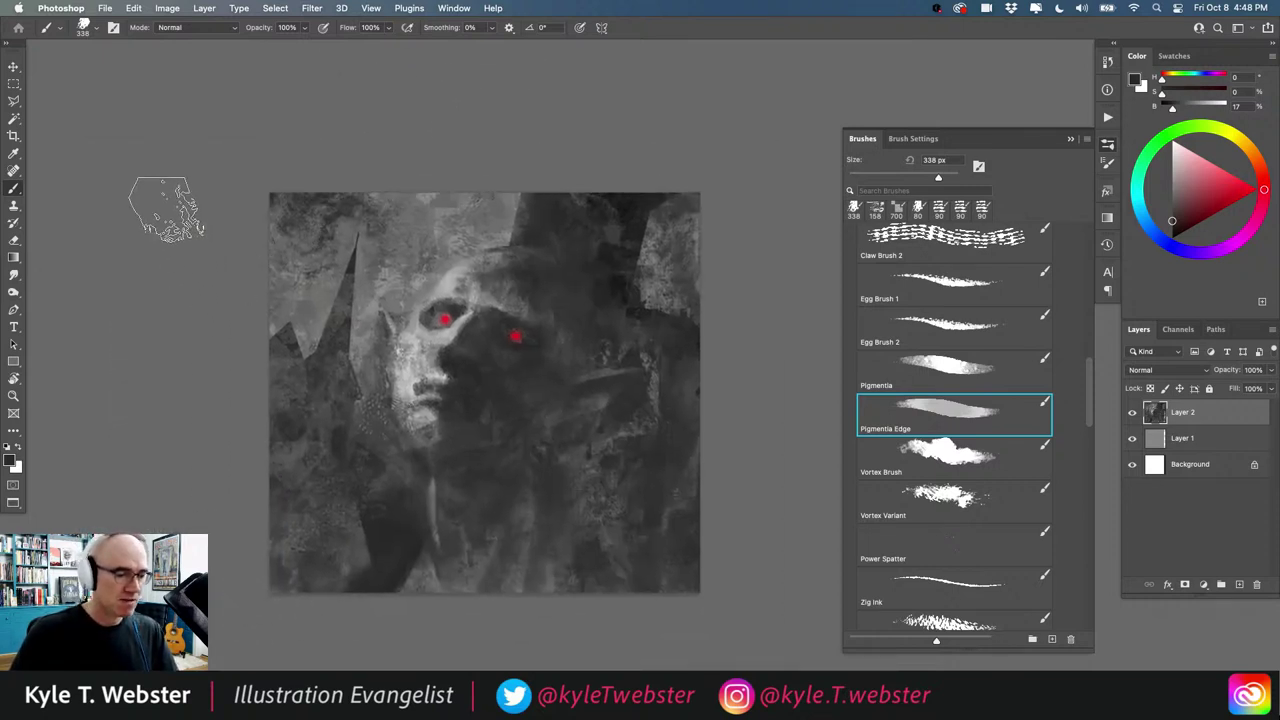
super+click(383, 323)
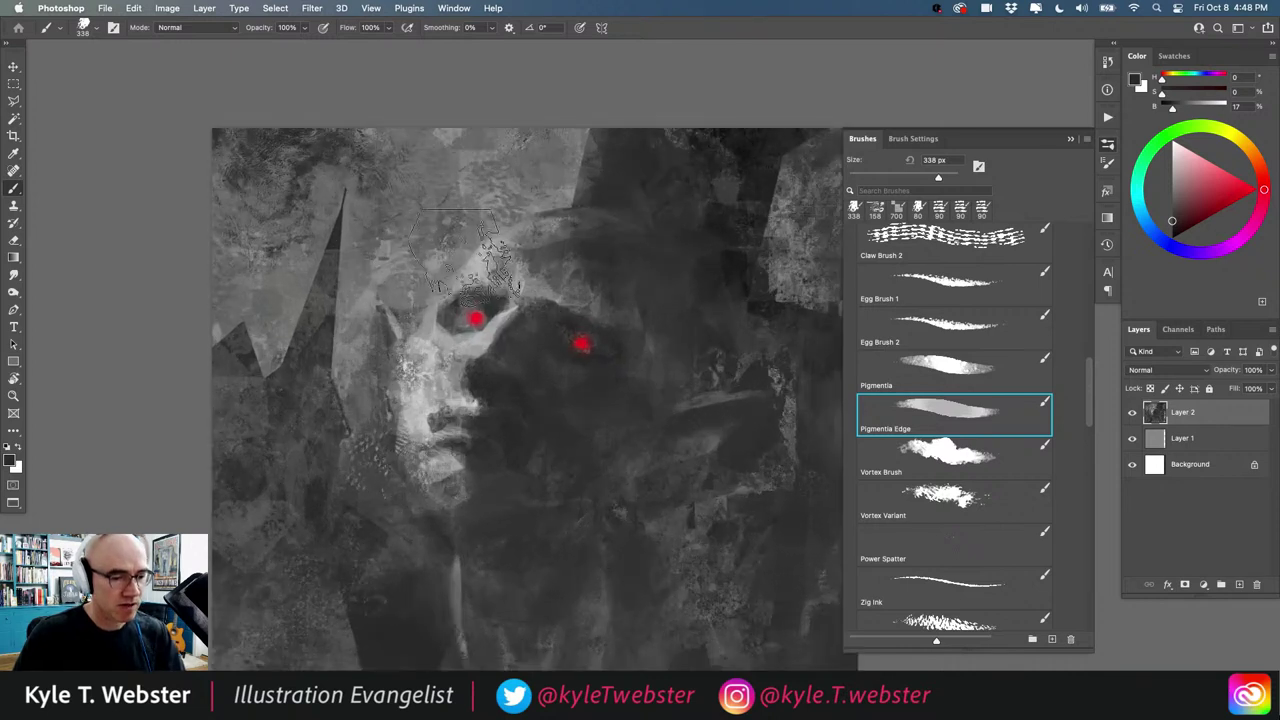
Step: Sample a light grey from the forehead and add rough highlights above the lit eye with the 500 px Ratchet brush
alt+click(474, 263)
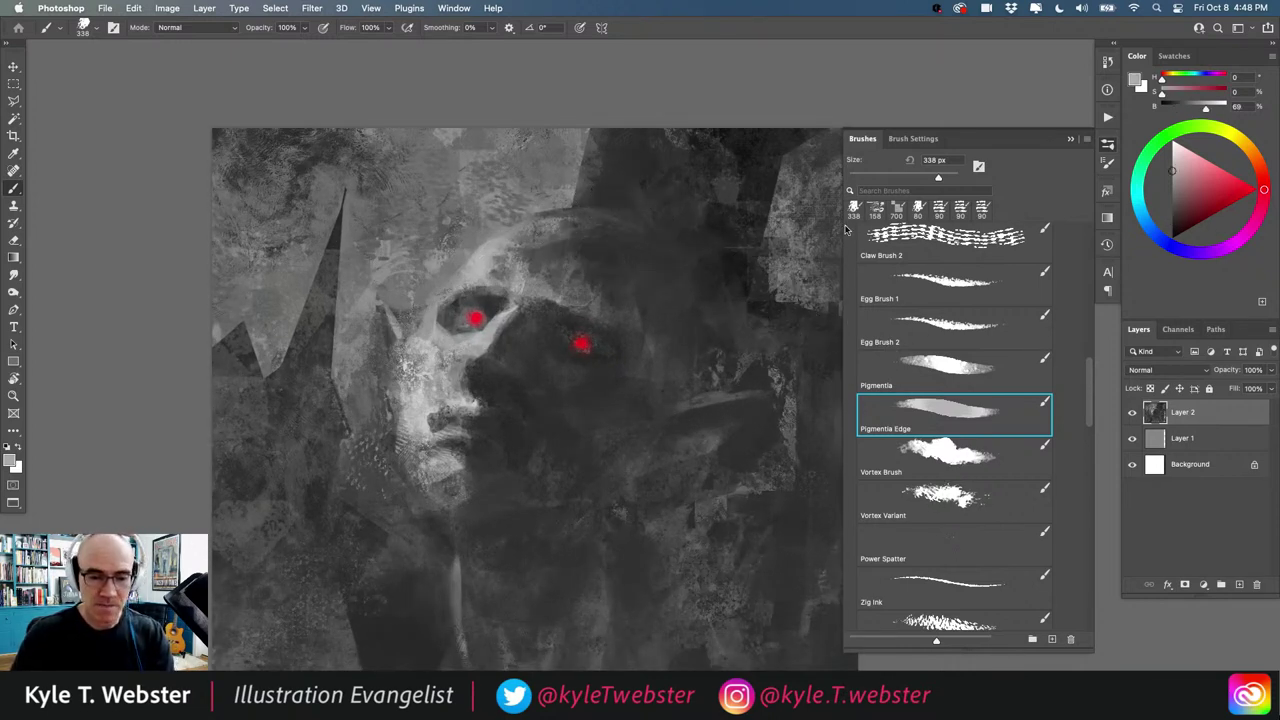
scroll(960, 390, up, 8)
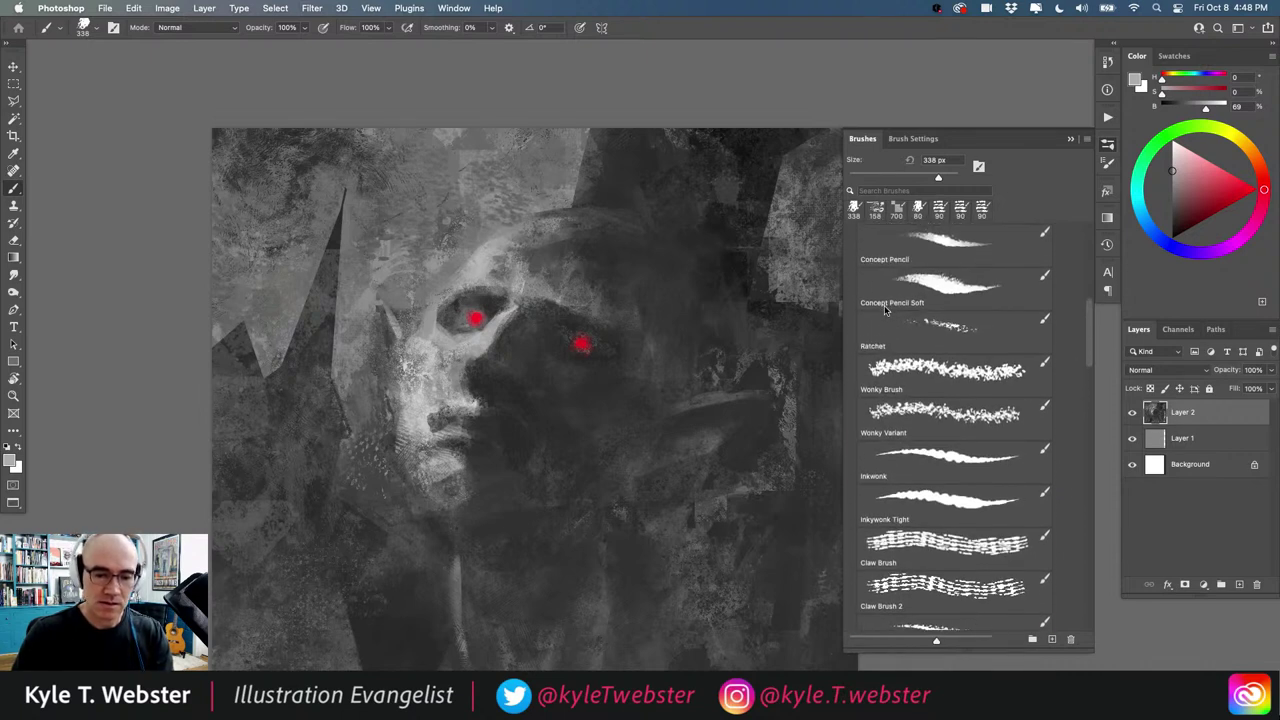
click(921, 342)
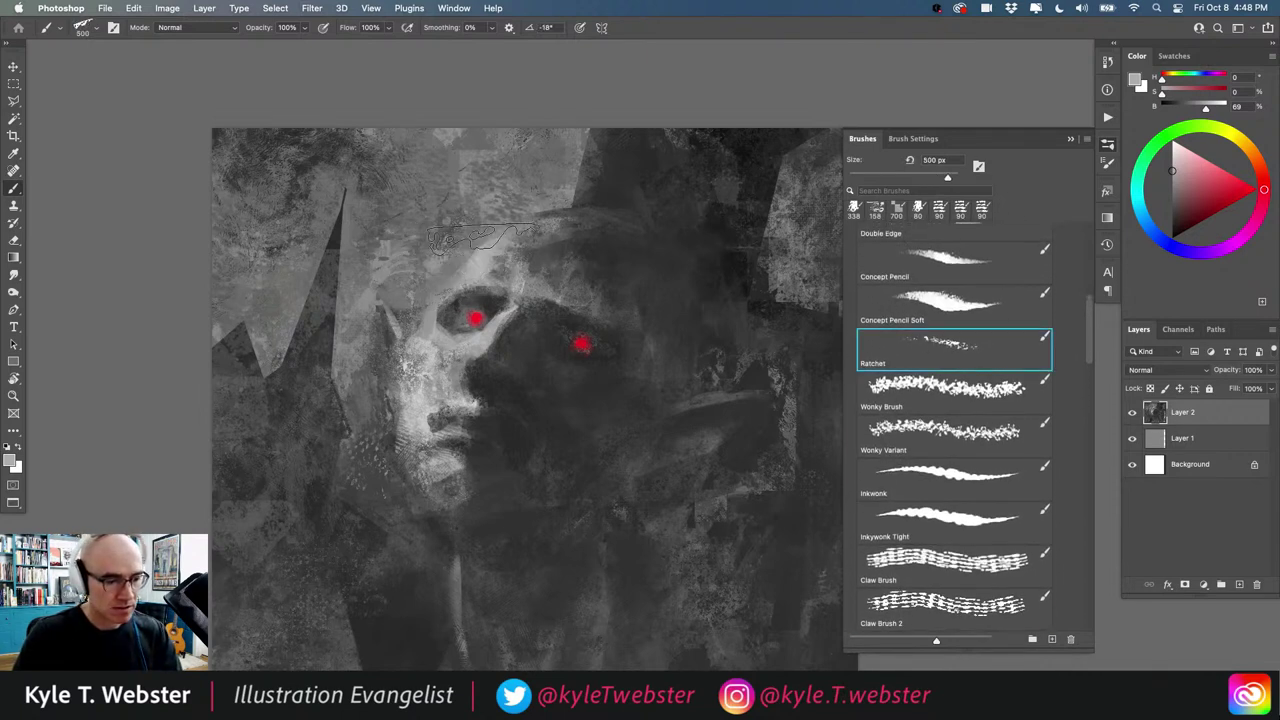
drag(501, 269, 498, 253)
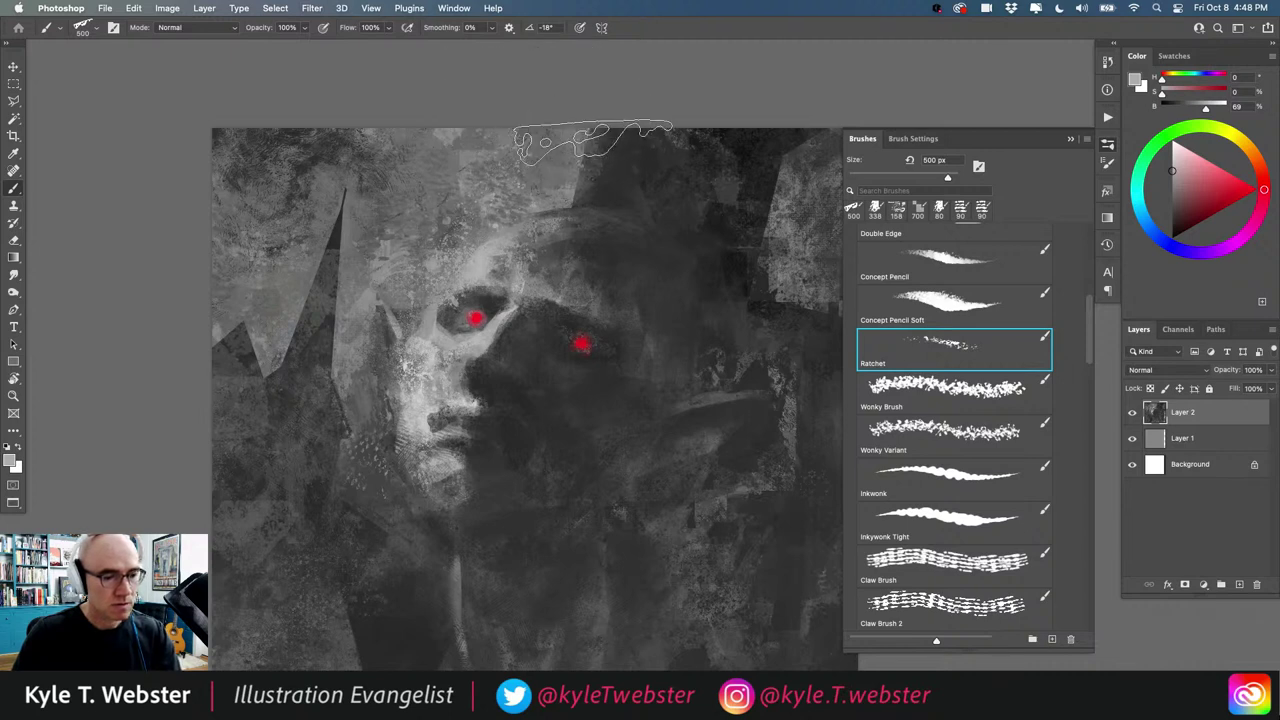
Step: Sample a mid grey from the background above the head and scatter 500 px Ratchet texture over the surrounding dark background
alt+click(585, 148)
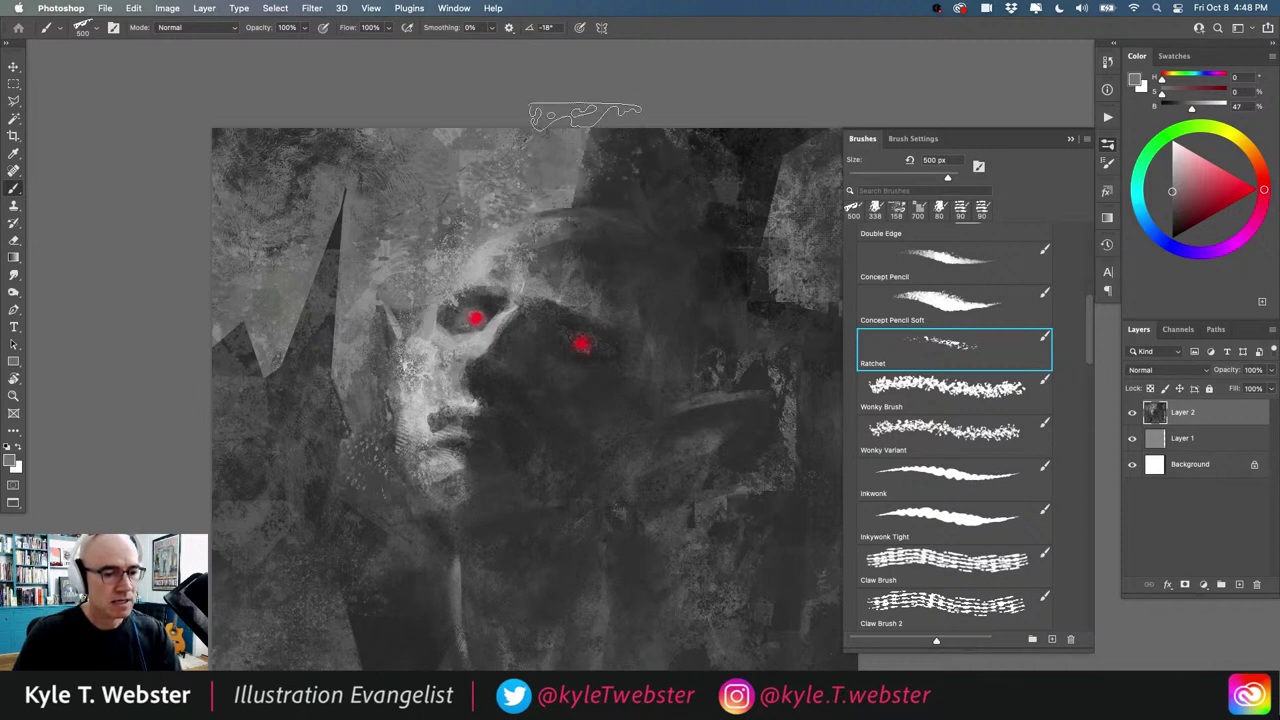
alt+click(443, 353)
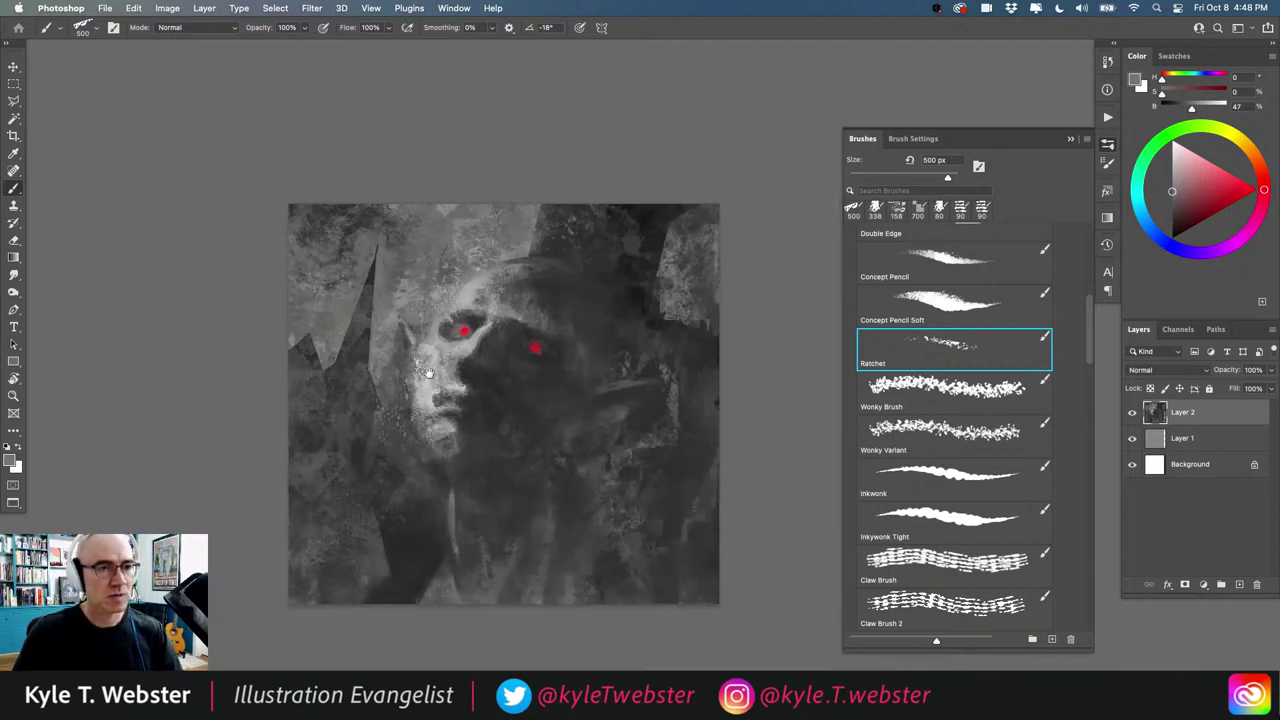
drag(430, 371, 440, 359)
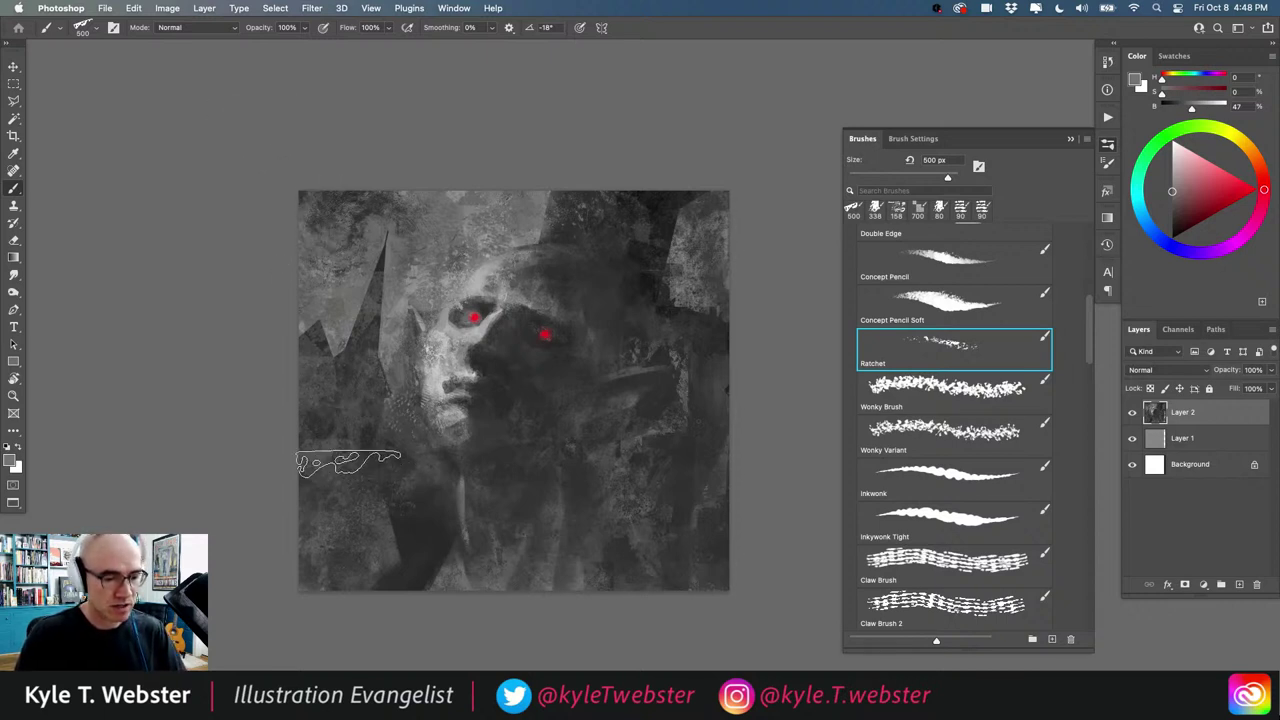
drag(380, 485, 405, 476)
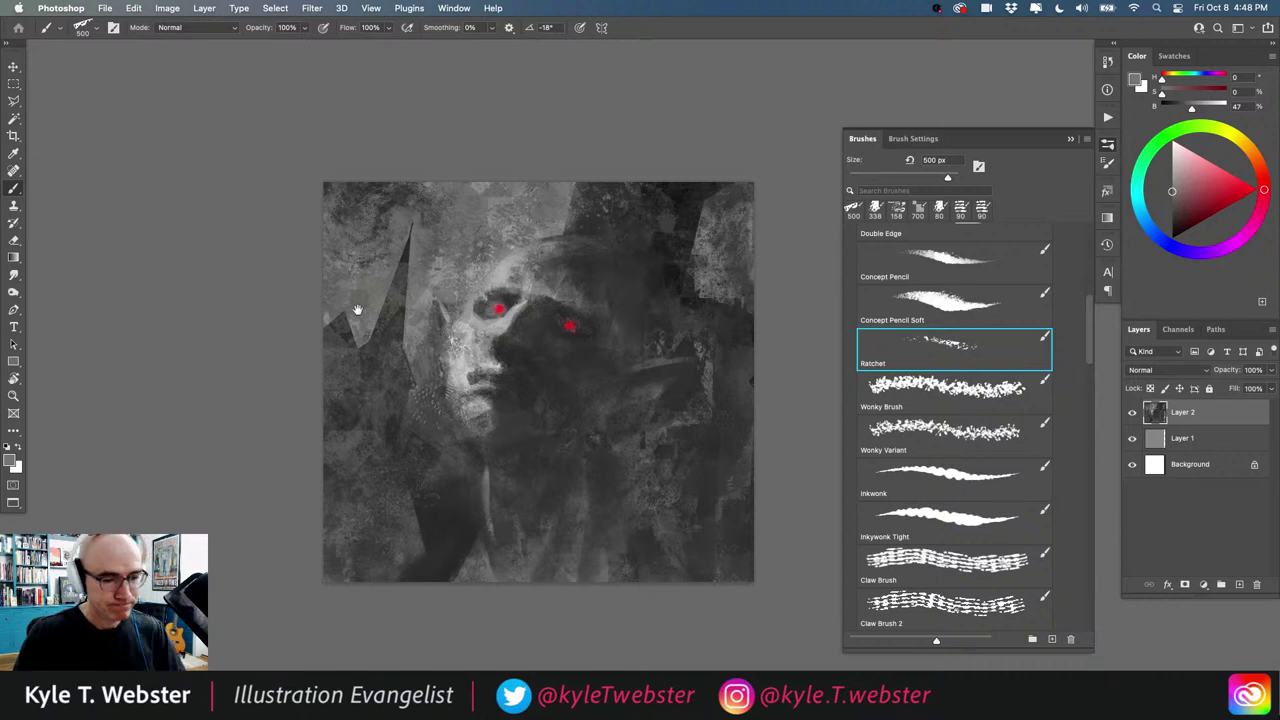
super+click(711, 264)
drag(599, 249, 543, 262)
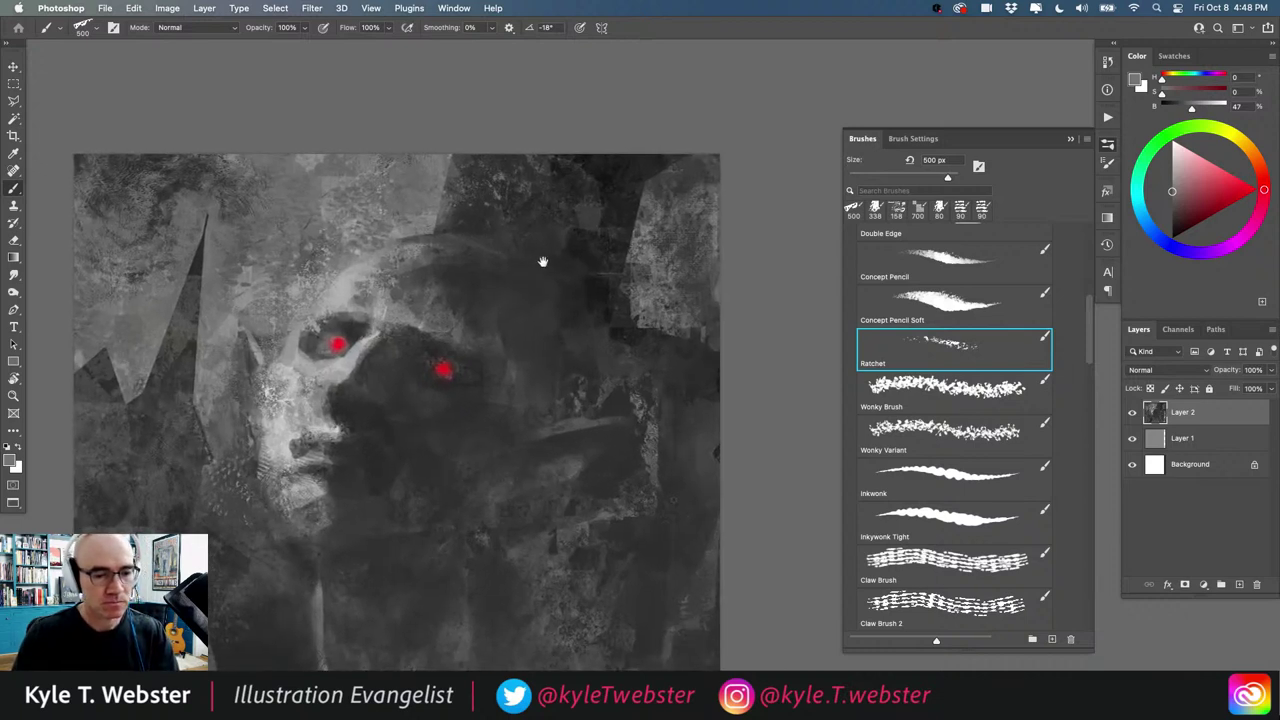
Step: Sample a dark grey and draw crossing windowpane lines over the light corner shape with the 30 px Concept Pencil Soft brush
alt+click(605, 219)
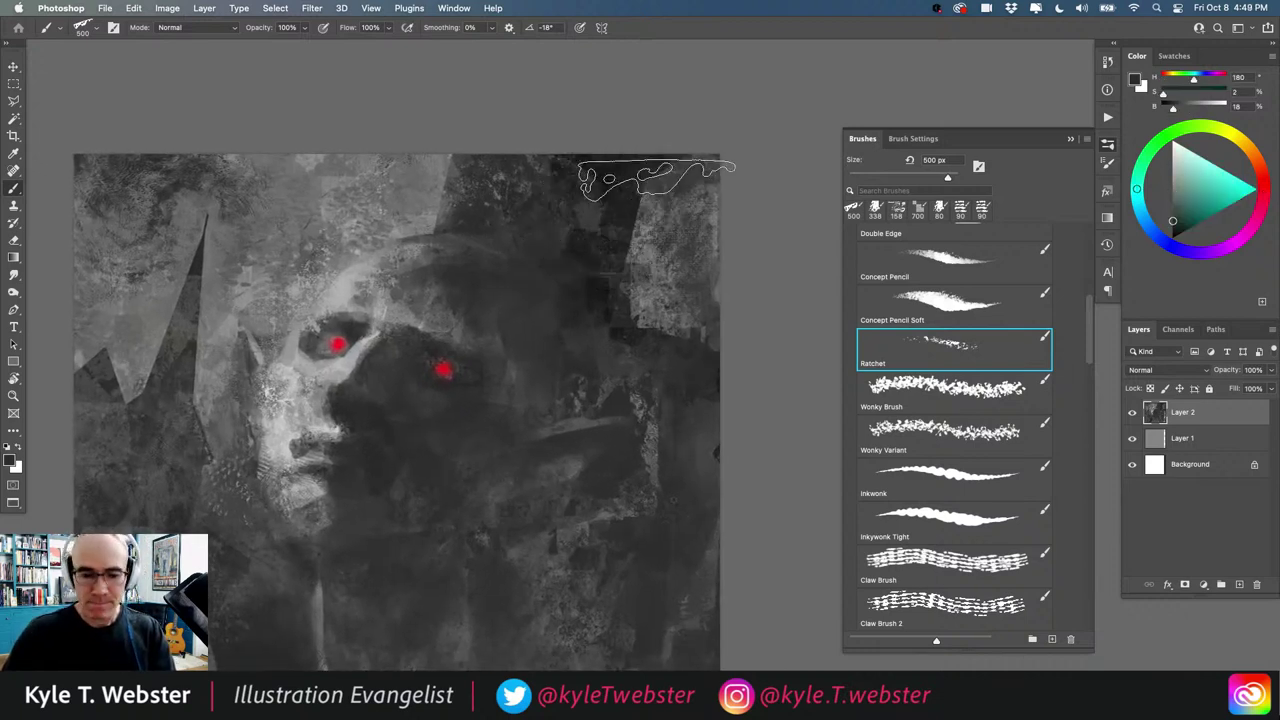
drag(1088, 303, 1088, 297)
click(951, 338)
click(1070, 140)
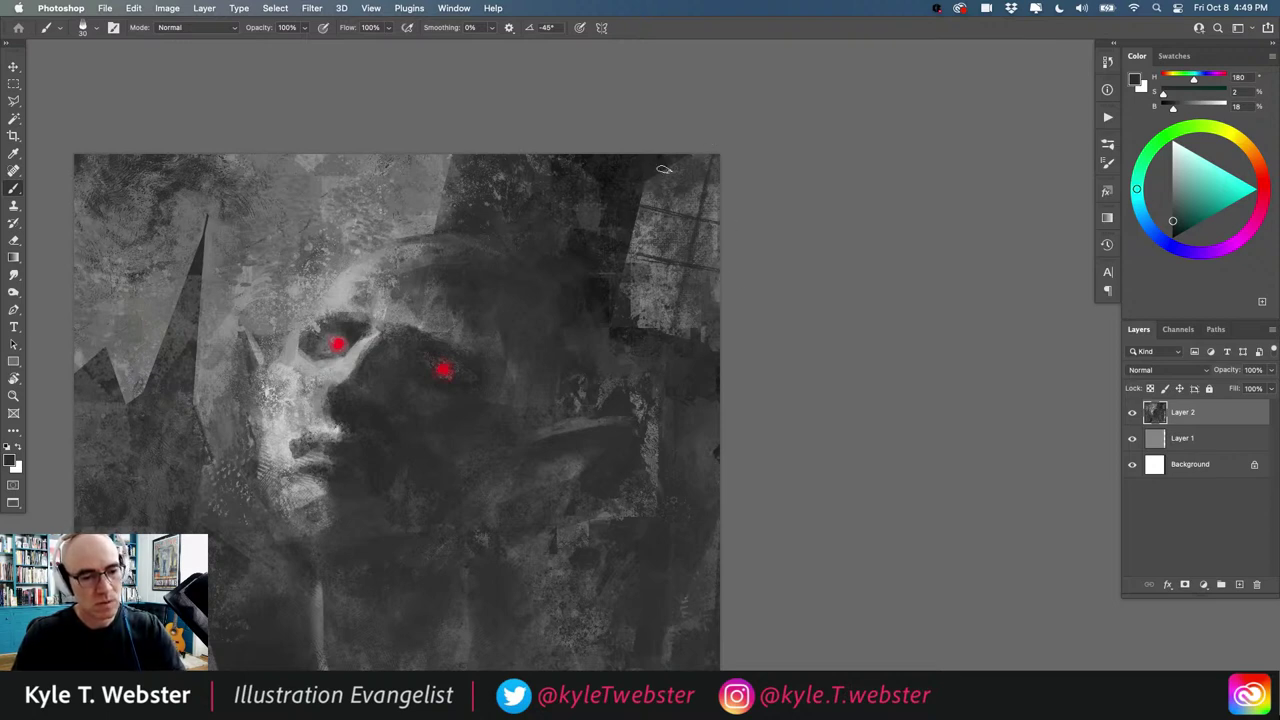
key(super+minus)
drag(266, 253, 271, 252)
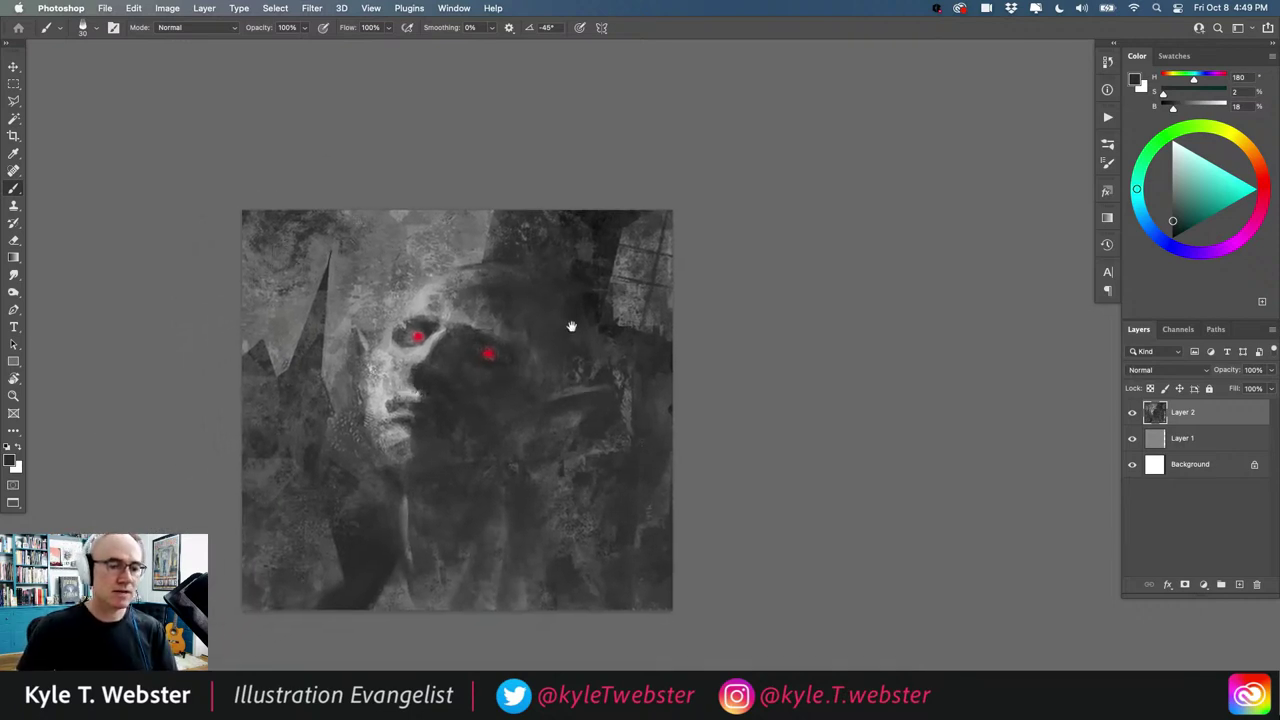
key(super+plus)
Step: Sample a near-black tone and darken the paned corner shape with the 338 px Pigmentia brush
alt+click(650, 200)
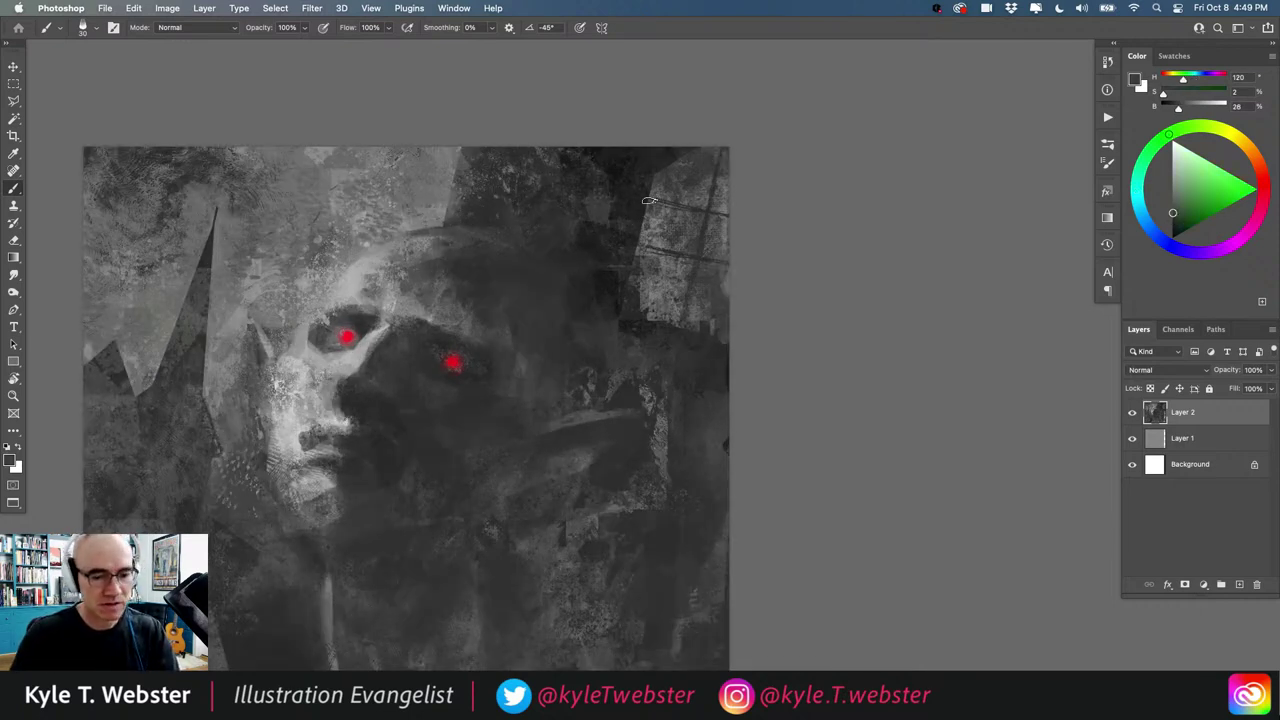
alt+click(601, 314)
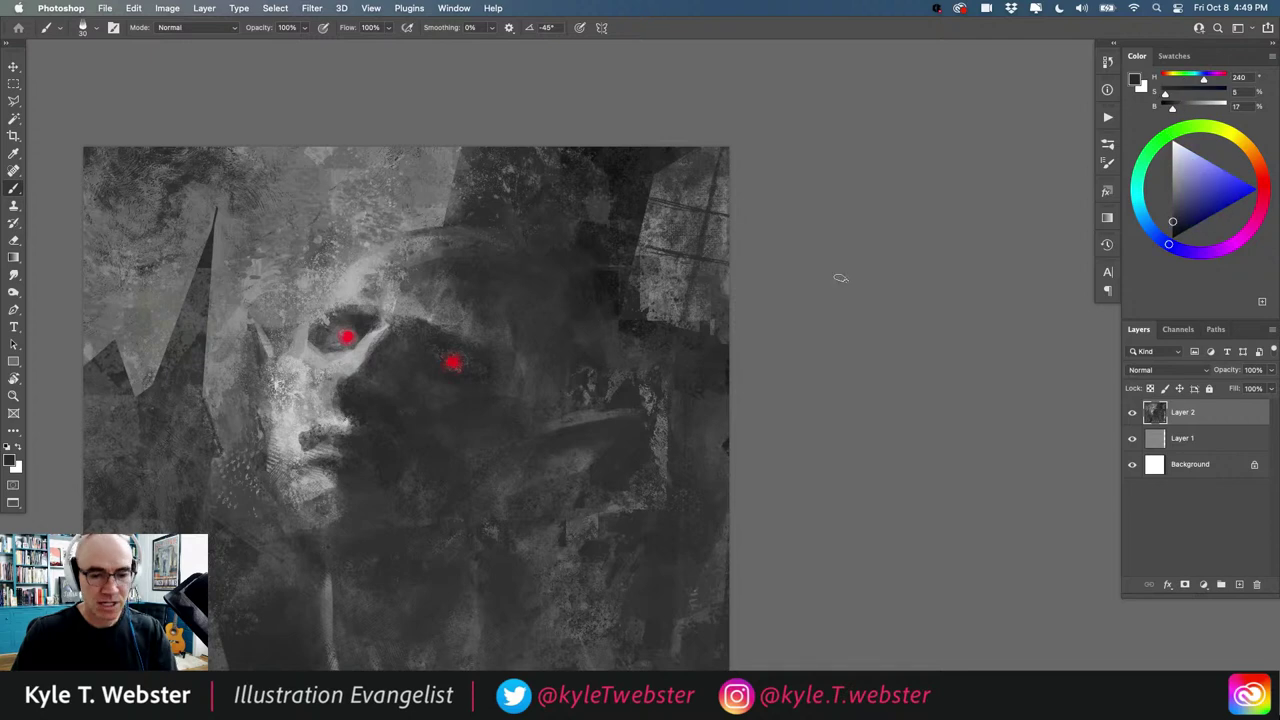
click(1103, 148)
scroll(1034, 312, down, 8)
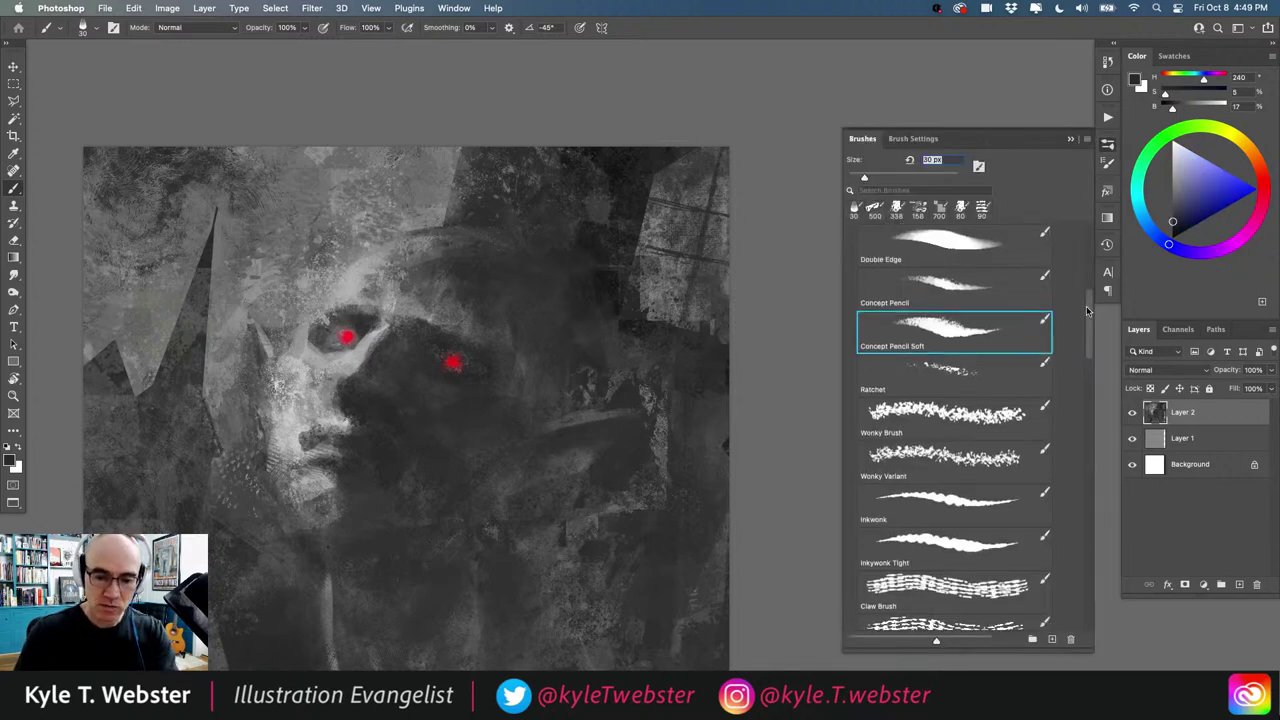
click(940, 445)
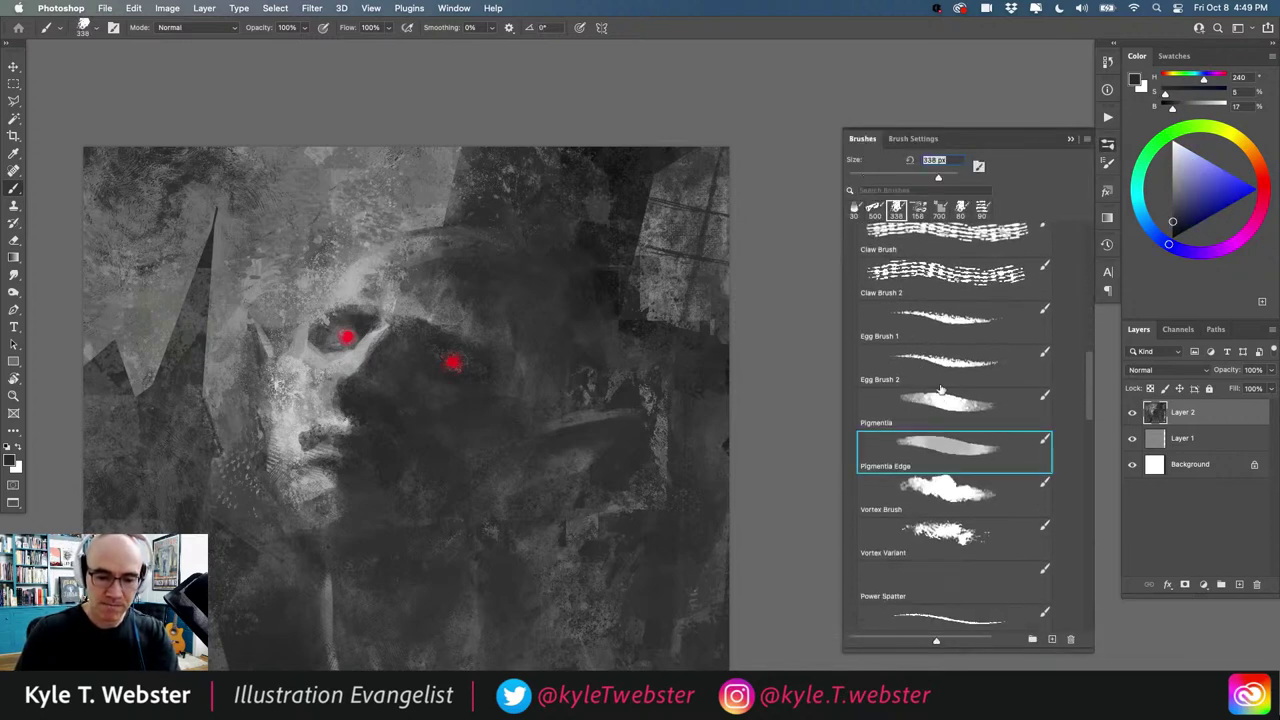
click(938, 400)
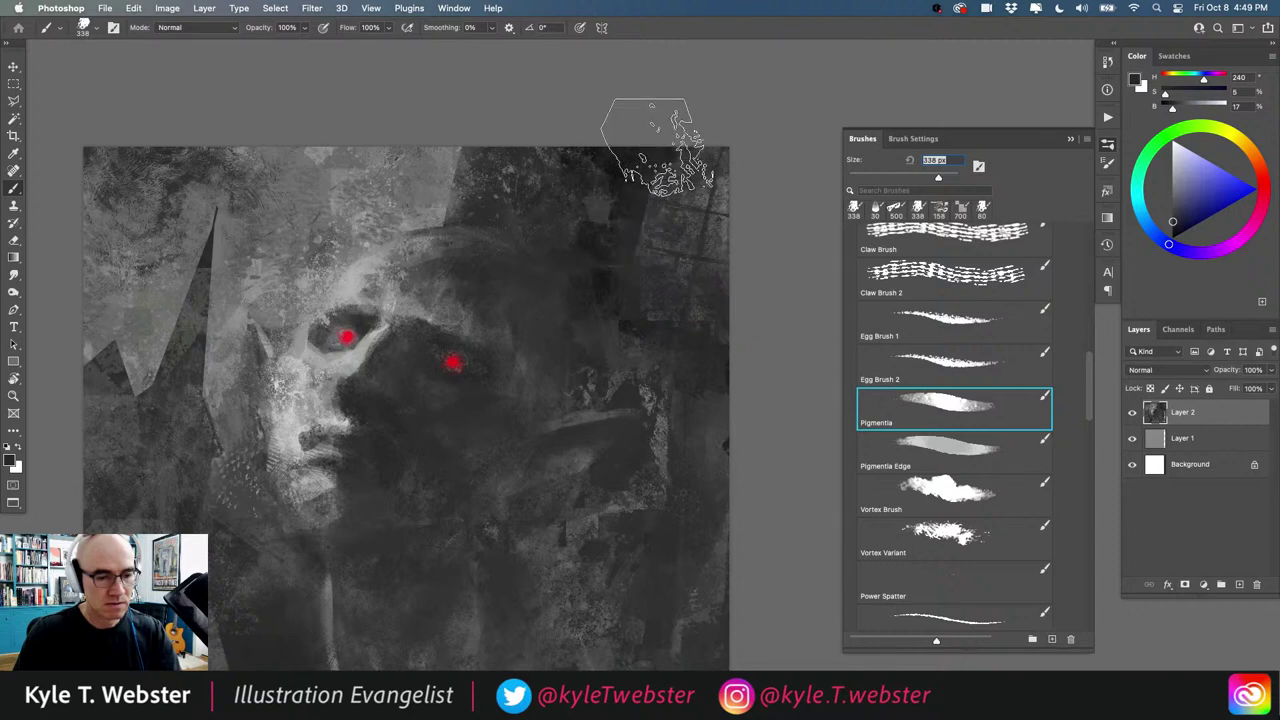
Step: Sample a dark grey below the corner shape and tone down the nearby light textures with 338 px Pigmentia strokes
alt+click(639, 347)
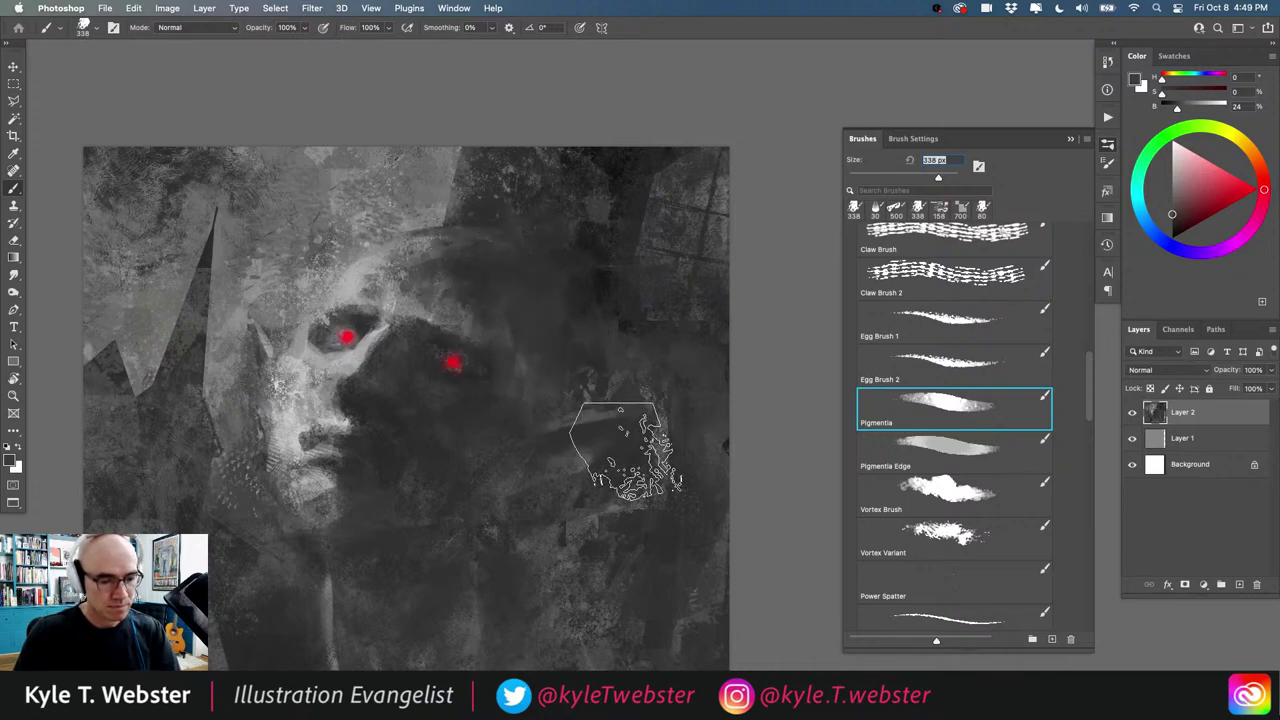
drag(445, 453, 466, 413)
ctrl+click(542, 487)
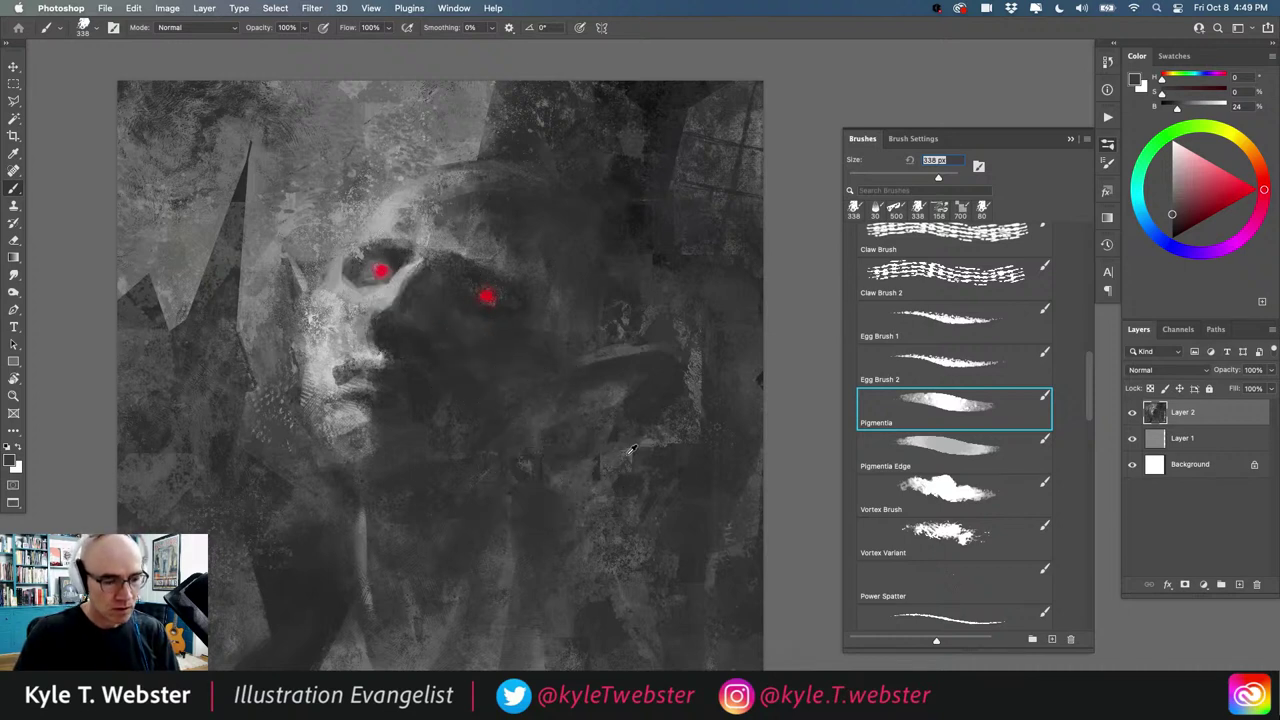
Step: Outline an angular sliver beside the figure's neck with the Polygonal Lasso and fill it with sampled mid grey using the 338 px Pigmentia brush
alt+click(314, 160)
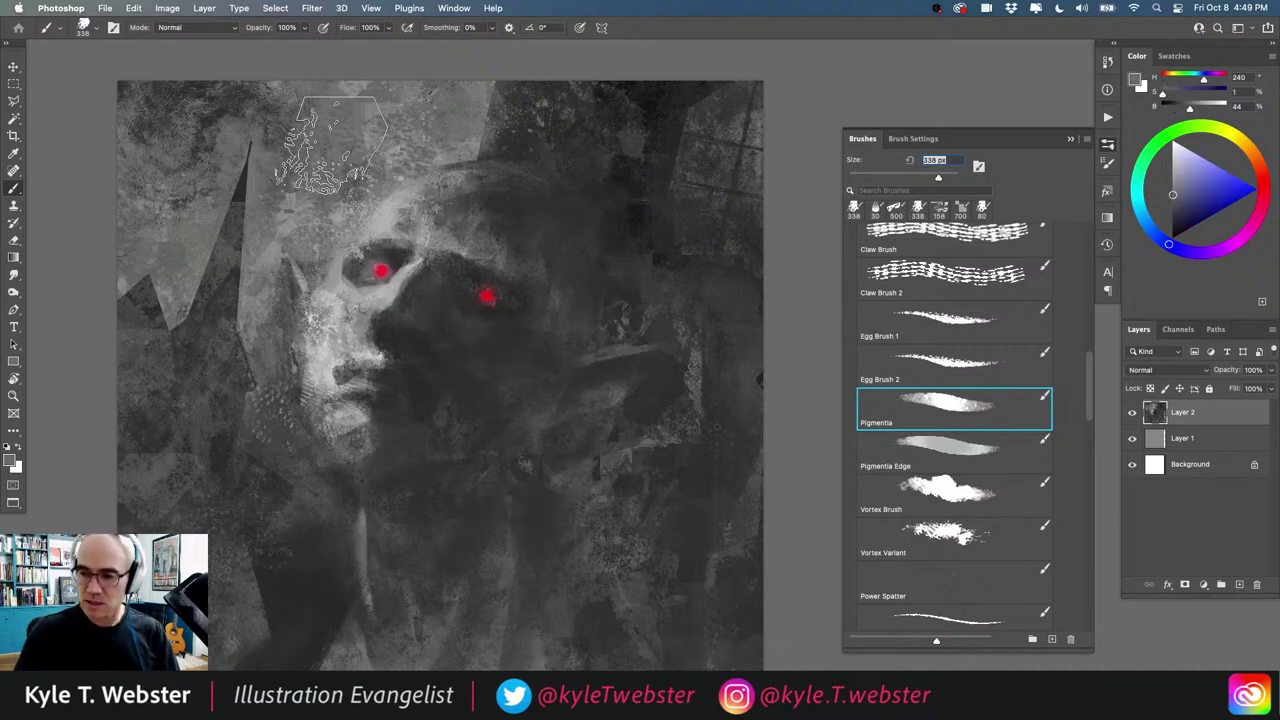
key(l)
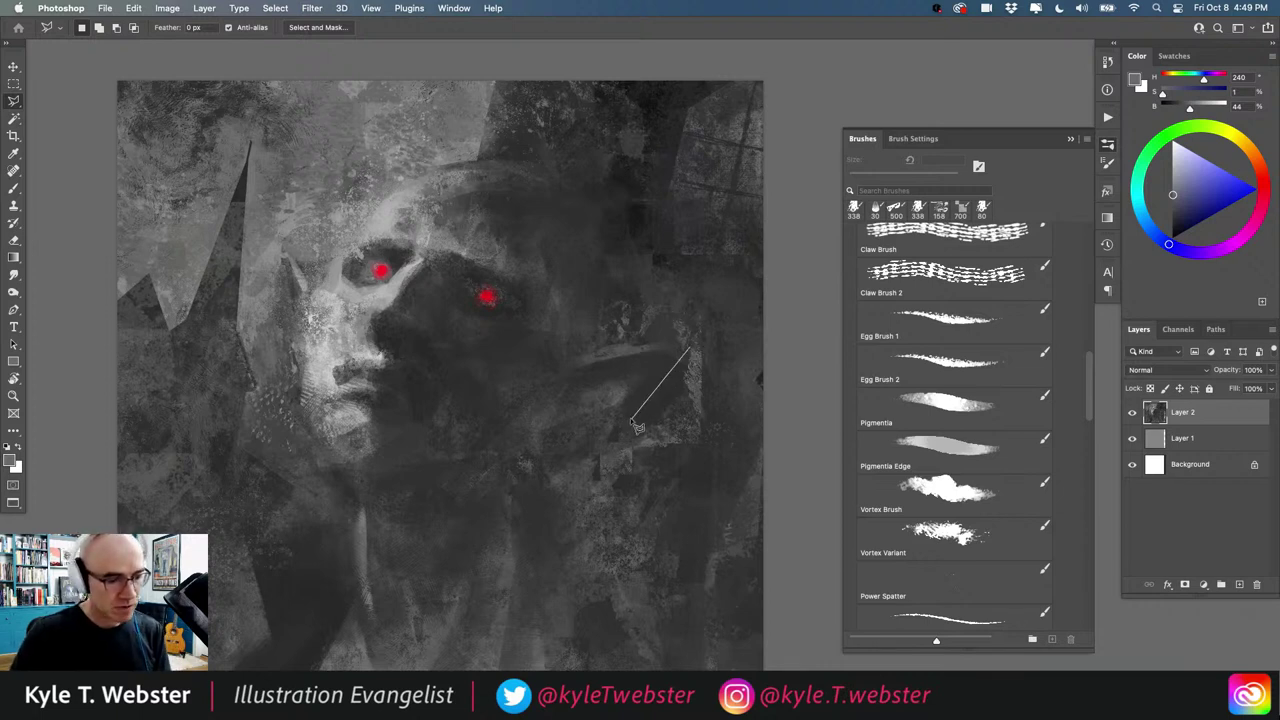
click(555, 436)
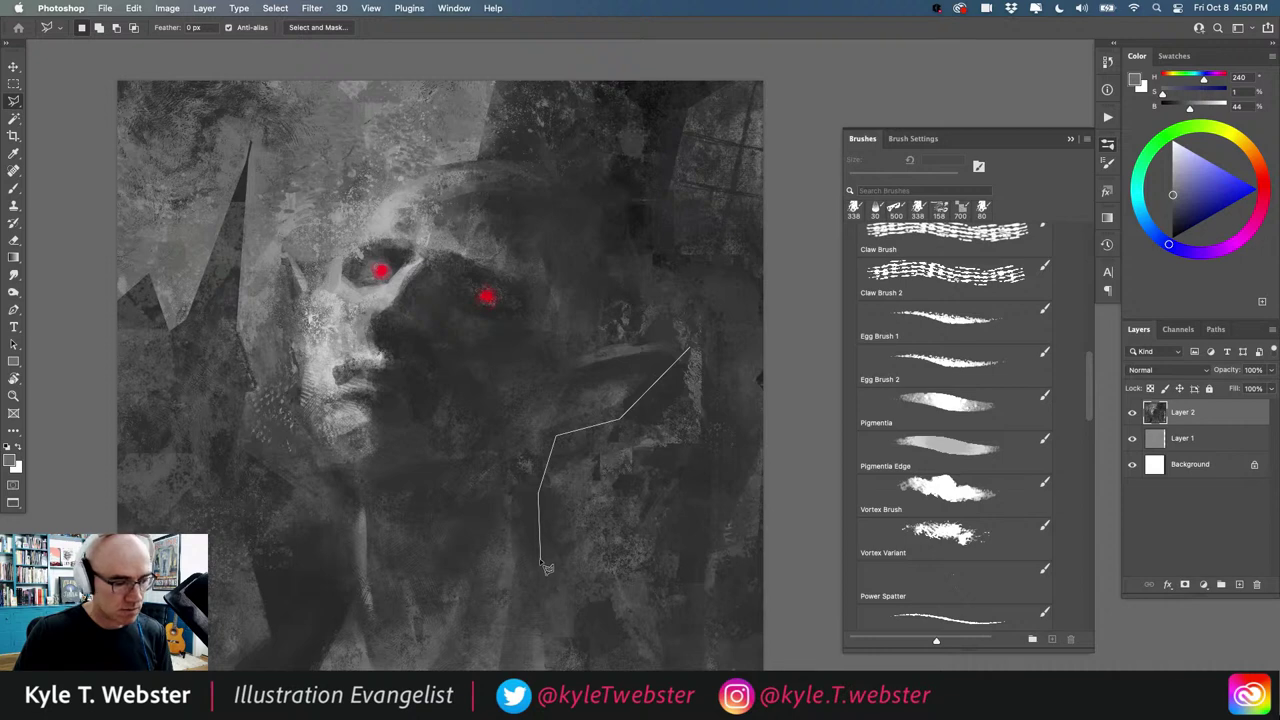
double_click(540, 519)
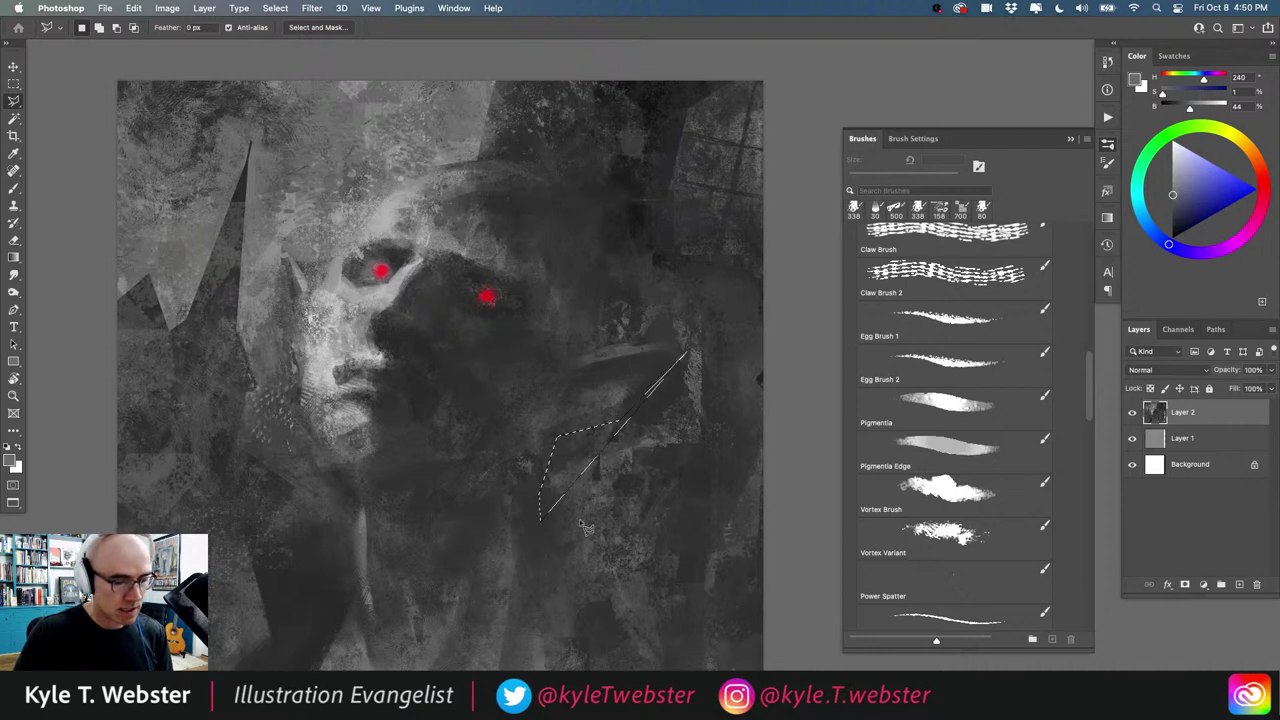
key(b)
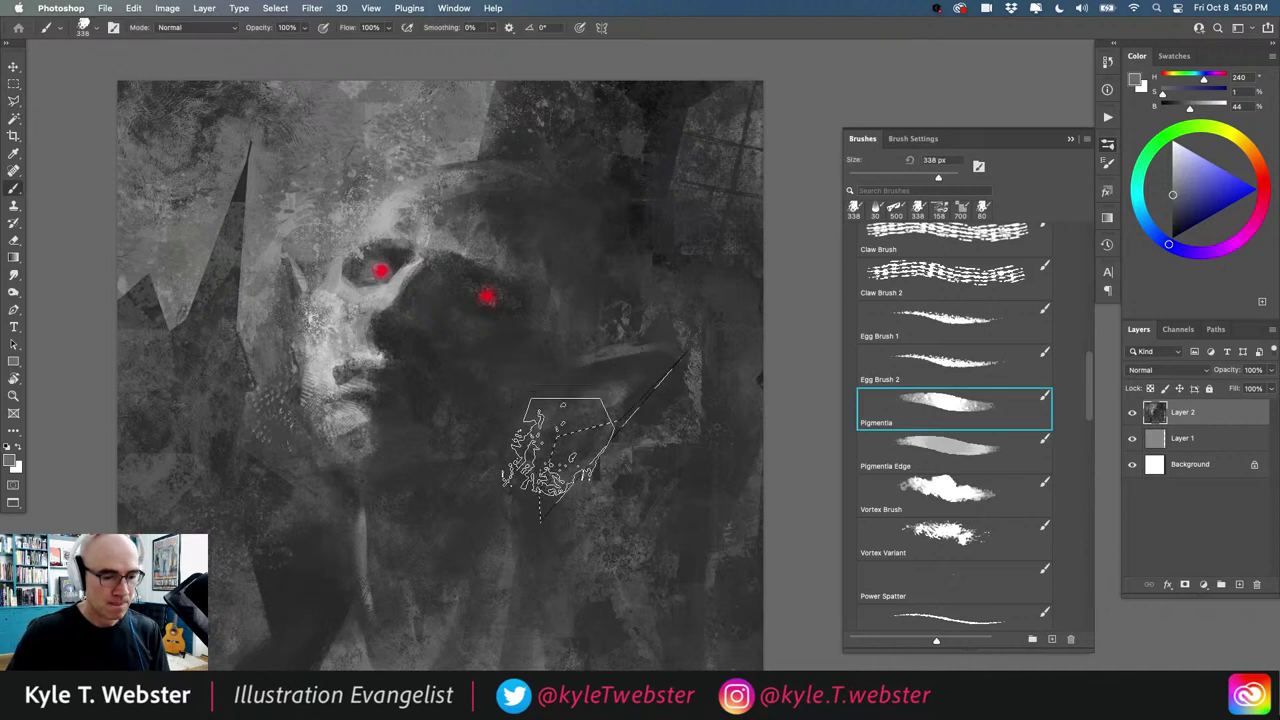
alt+click(650, 442)
mouse_move(580, 438)
mouse_down()
mouse_move(570, 450)
mouse_move(592, 402)
mouse_move(647, 376)
mouse_up()
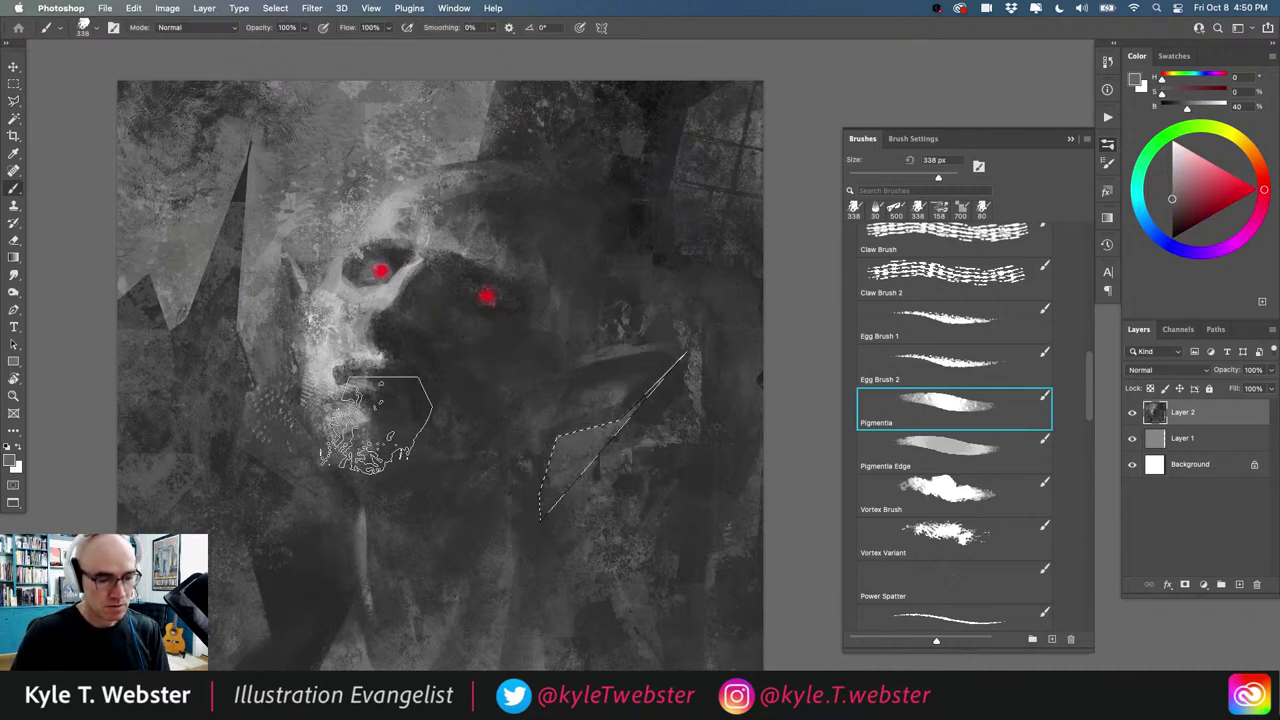
Step: Clear the selection around the filled sliver beside the figure's neck and check the whole painting
key(super+d)
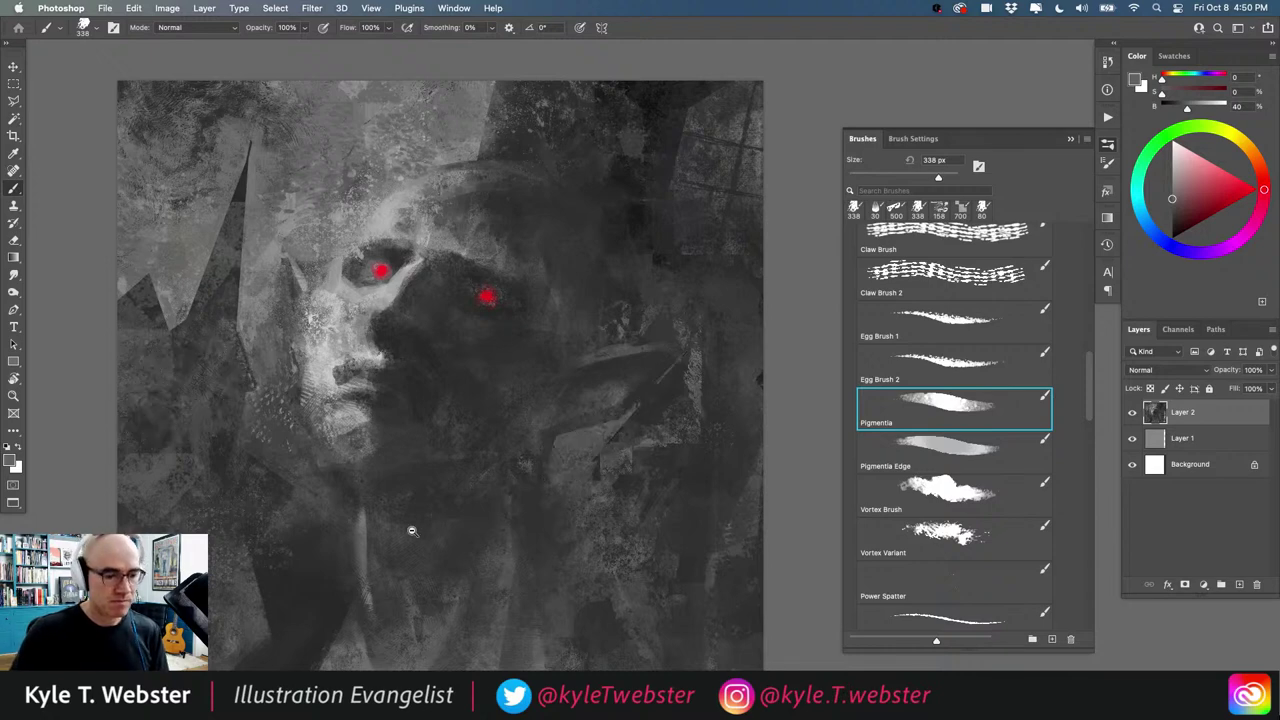
key(super+minus)
super+click(553, 463)
drag(526, 457, 491, 455)
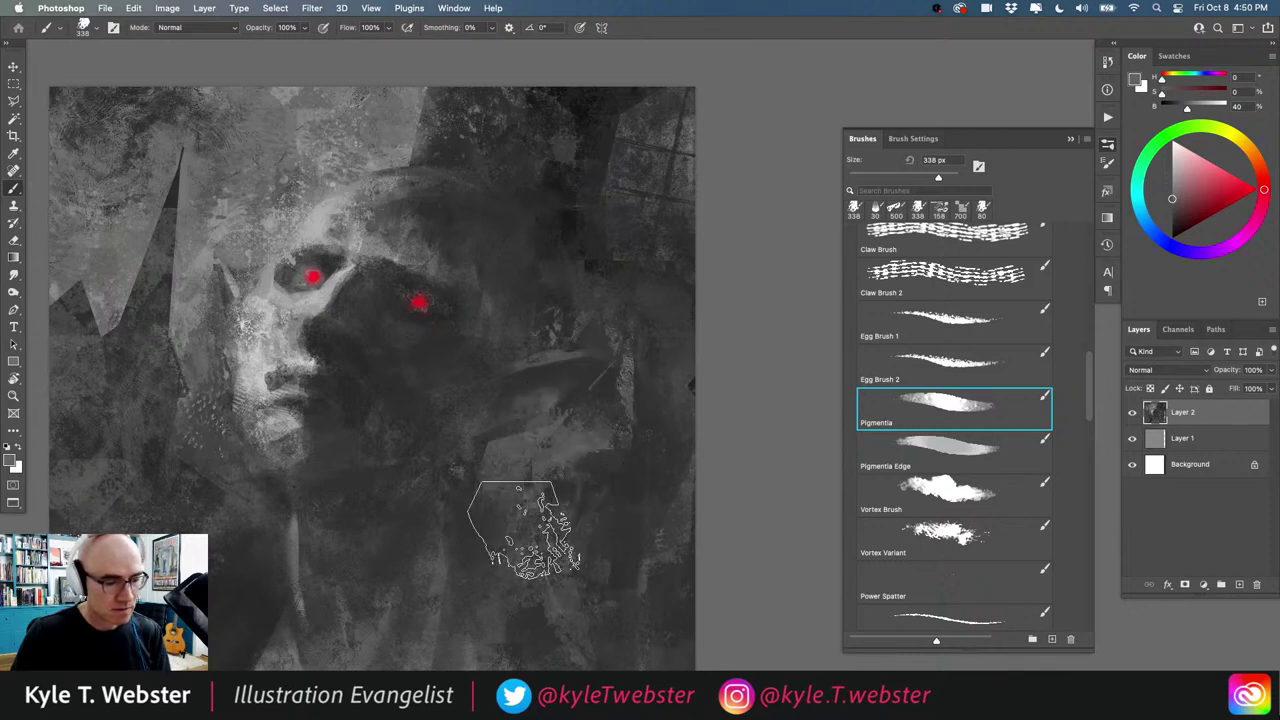
alt+click(590, 458)
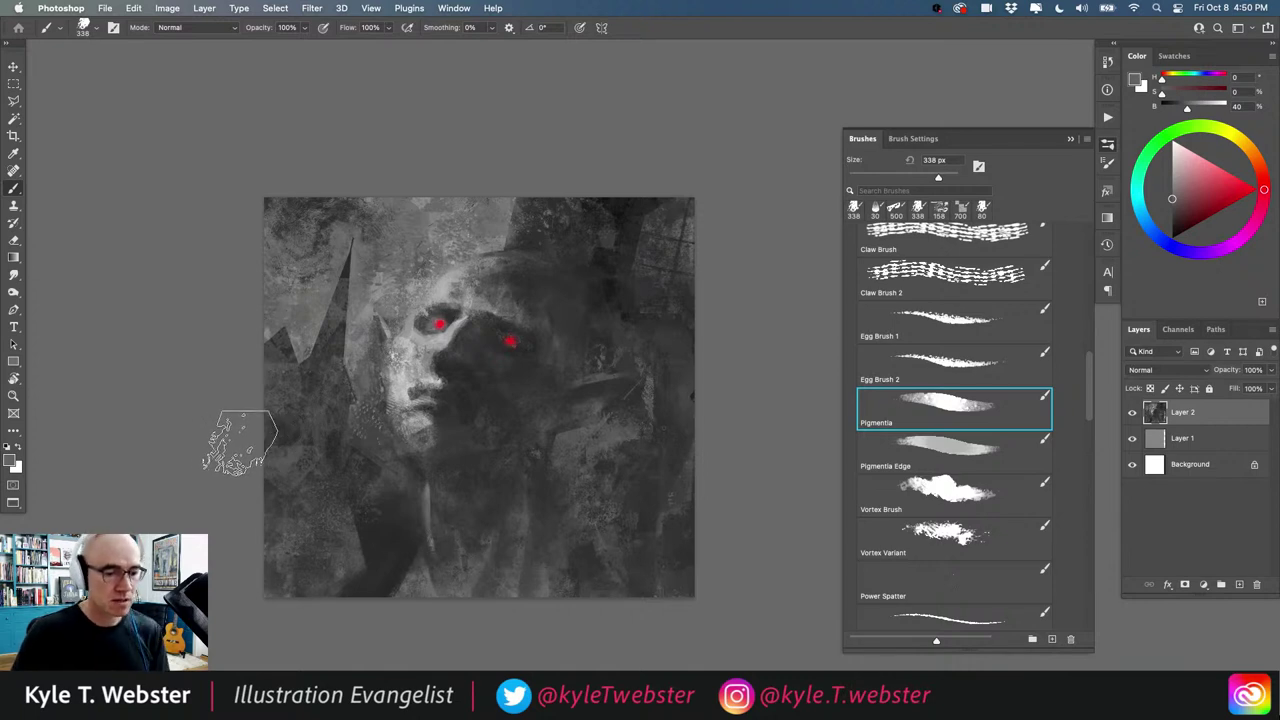
super+click(485, 260)
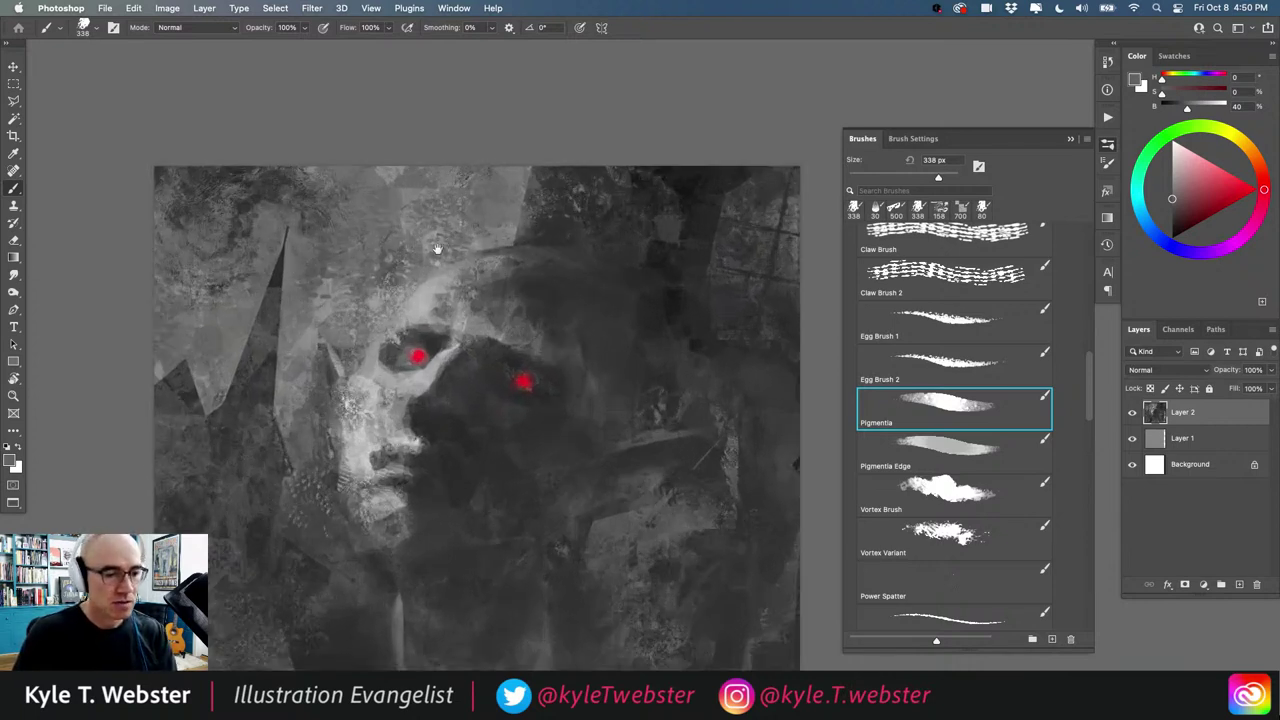
Step: Outline an angular shape above the forehead with the Polygonal Lasso, darken it with sampled grey using the 338 px Pigmentia brush, and deselect
key(l)
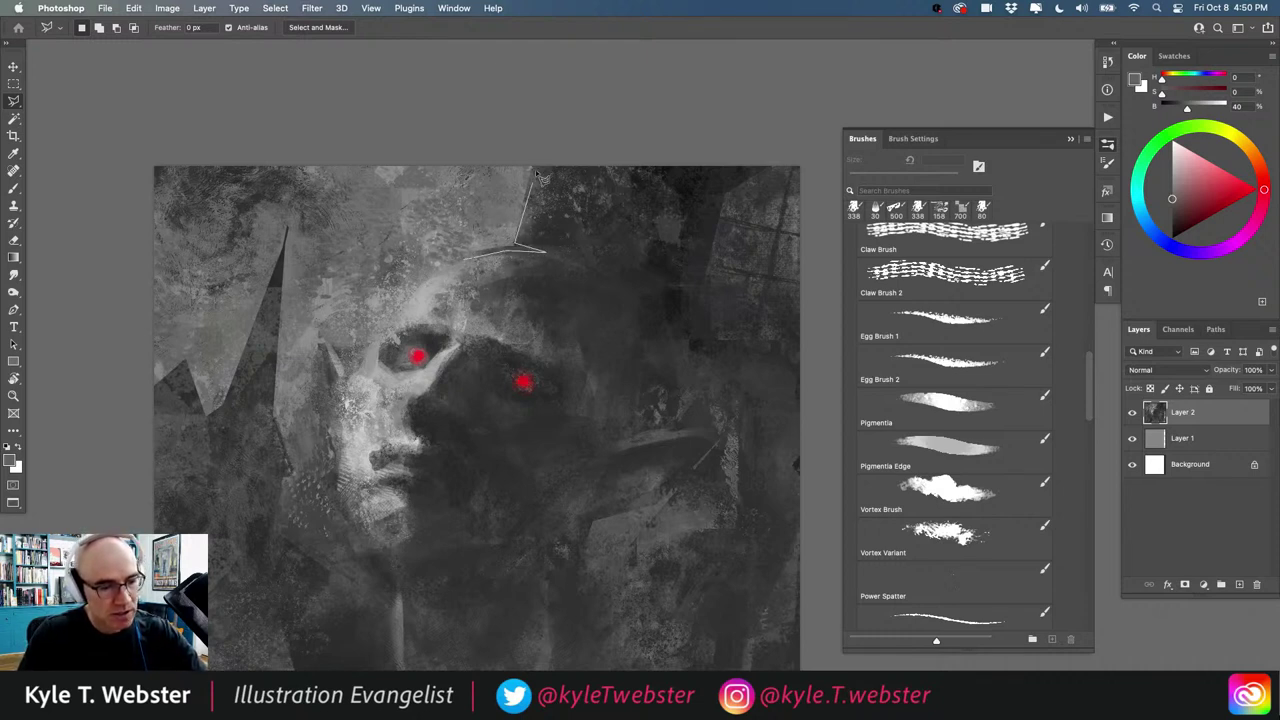
drag(540, 178, 540, 160)
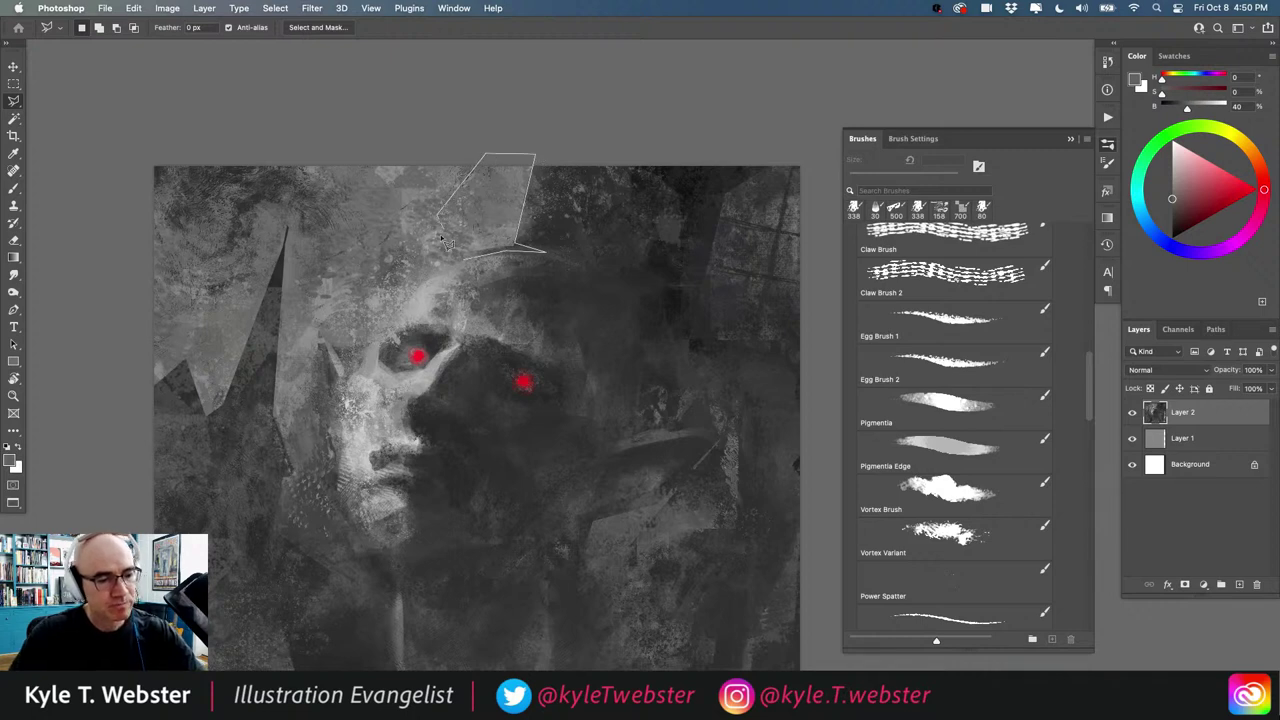
drag(445, 243, 440, 238)
key(b)
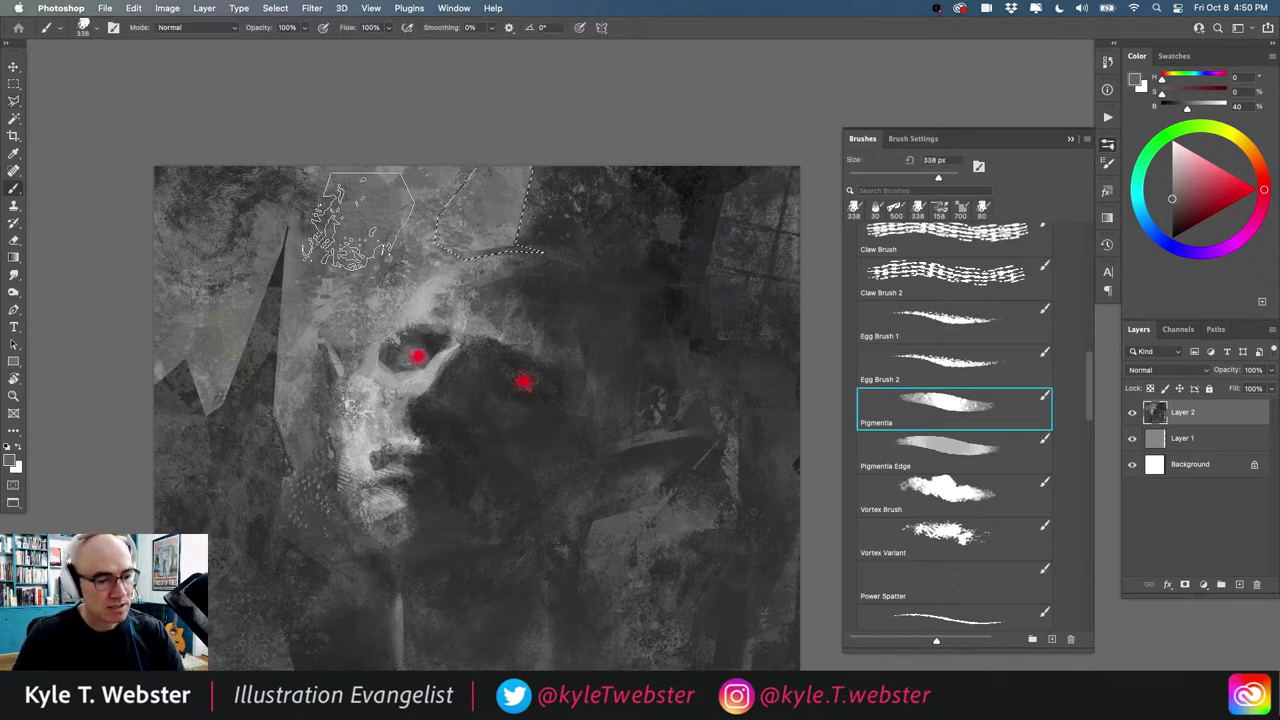
alt+click(530, 219)
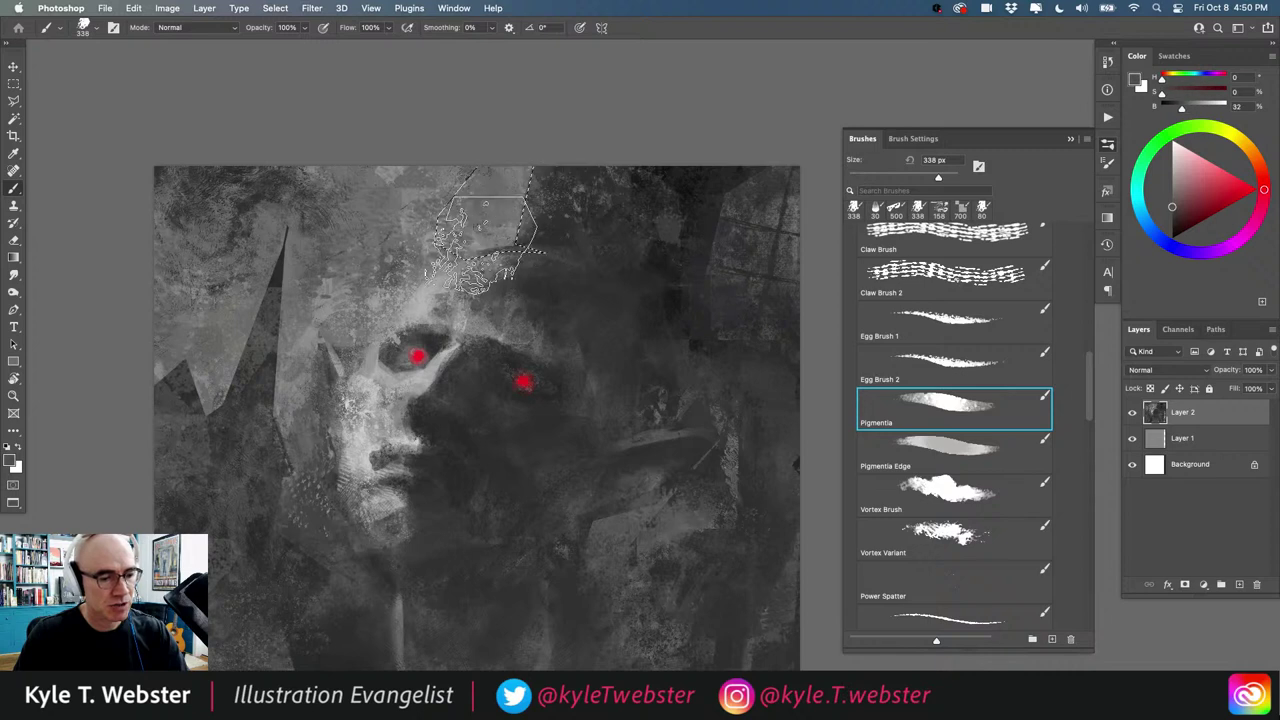
mouse_move(481, 245)
mouse_down()
mouse_move(492, 236)
mouse_move(503, 249)
mouse_move(461, 237)
mouse_move(508, 190)
mouse_move(464, 226)
mouse_up()
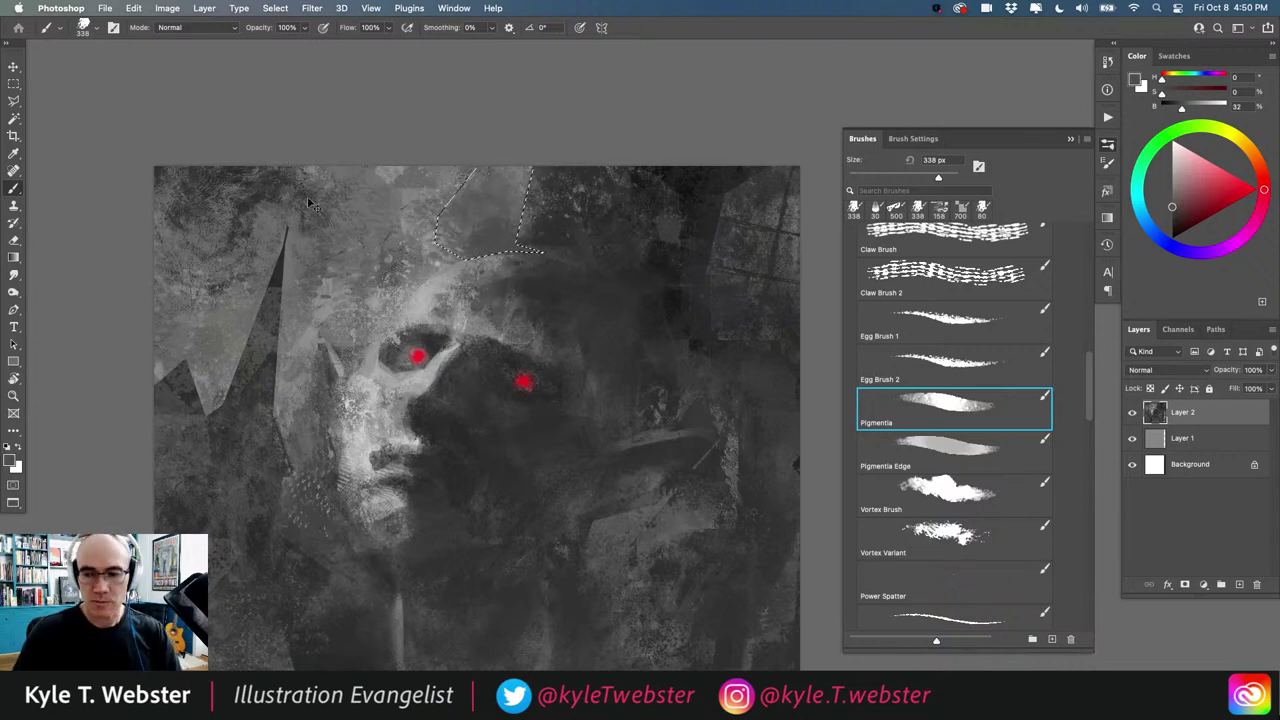
key(super+d)
Step: Outline a small arched window below the jagged spire with the Polygonal Lasso and subtract thin crossing bars from the selection
drag(402, 305, 331, 404)
drag(331, 405, 355, 390)
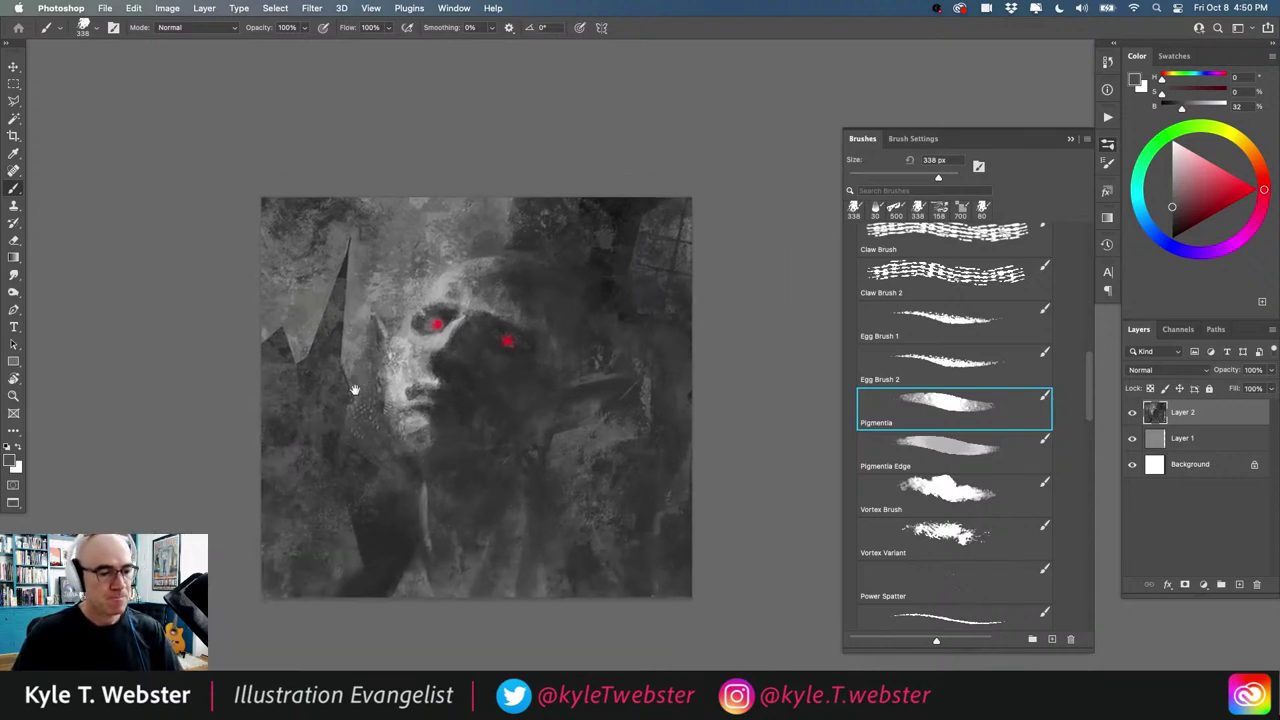
drag(325, 439, 337, 414)
key(super+plus)
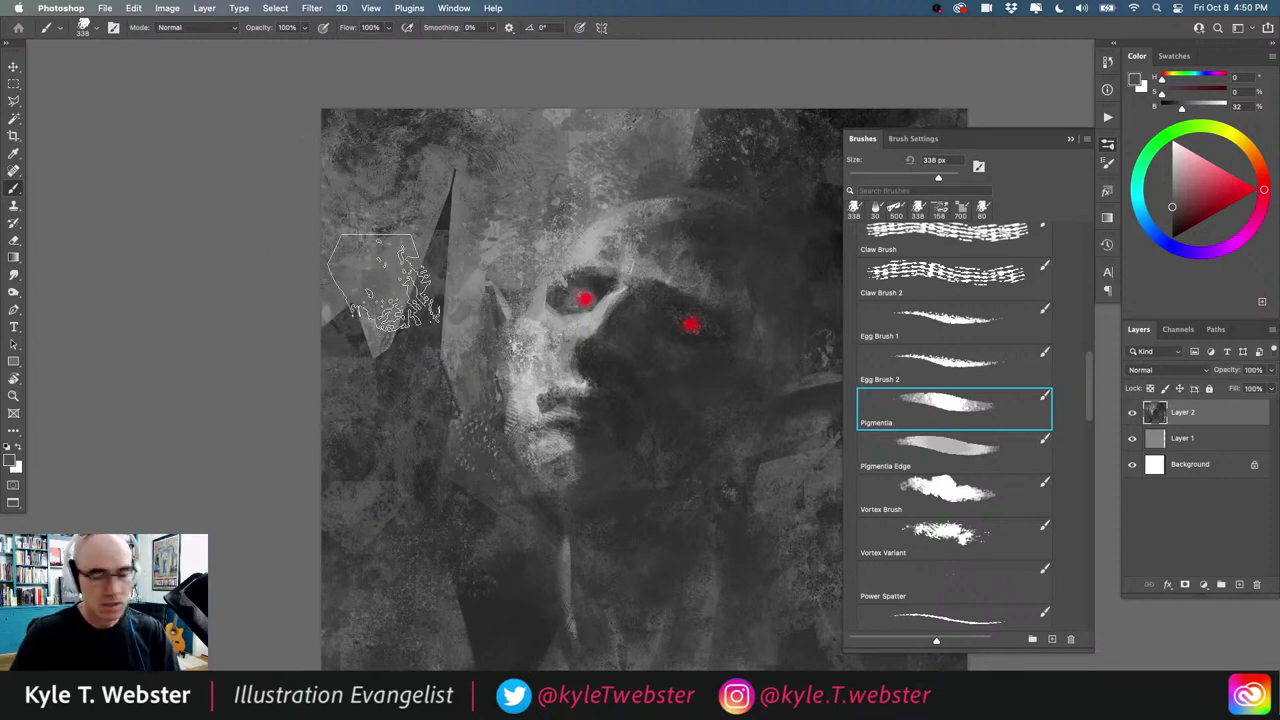
key(l)
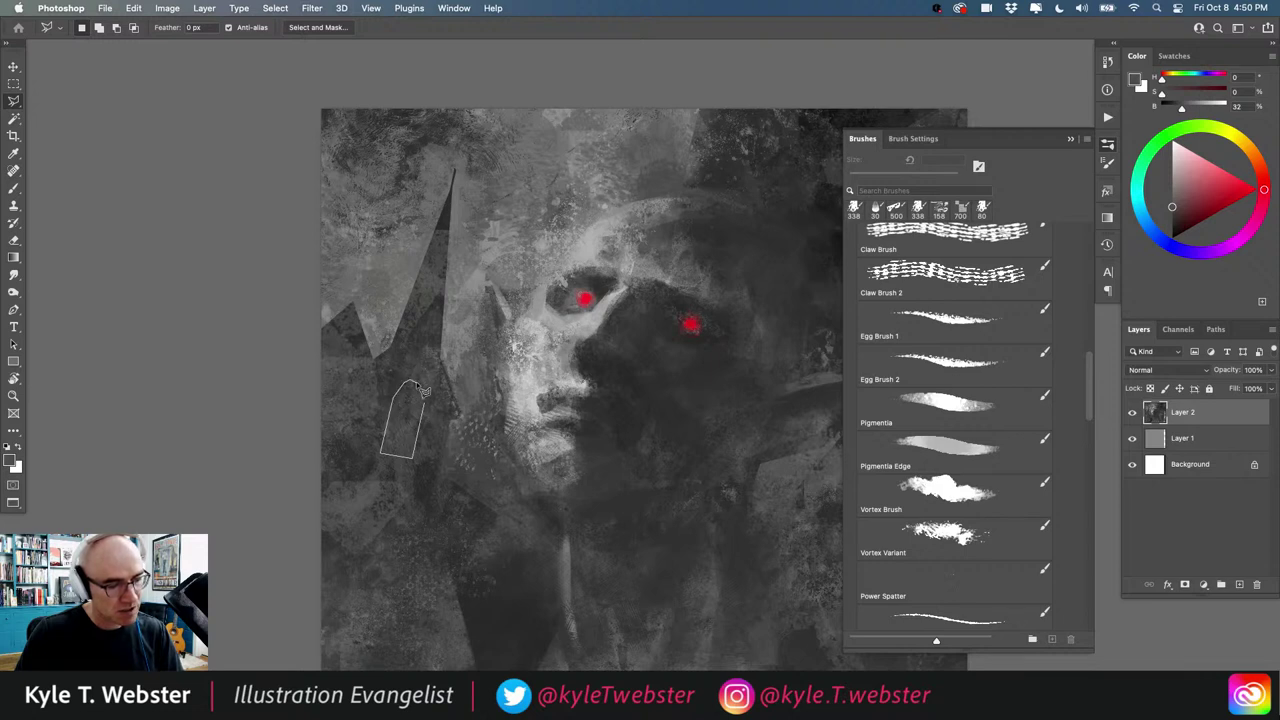
click(424, 400)
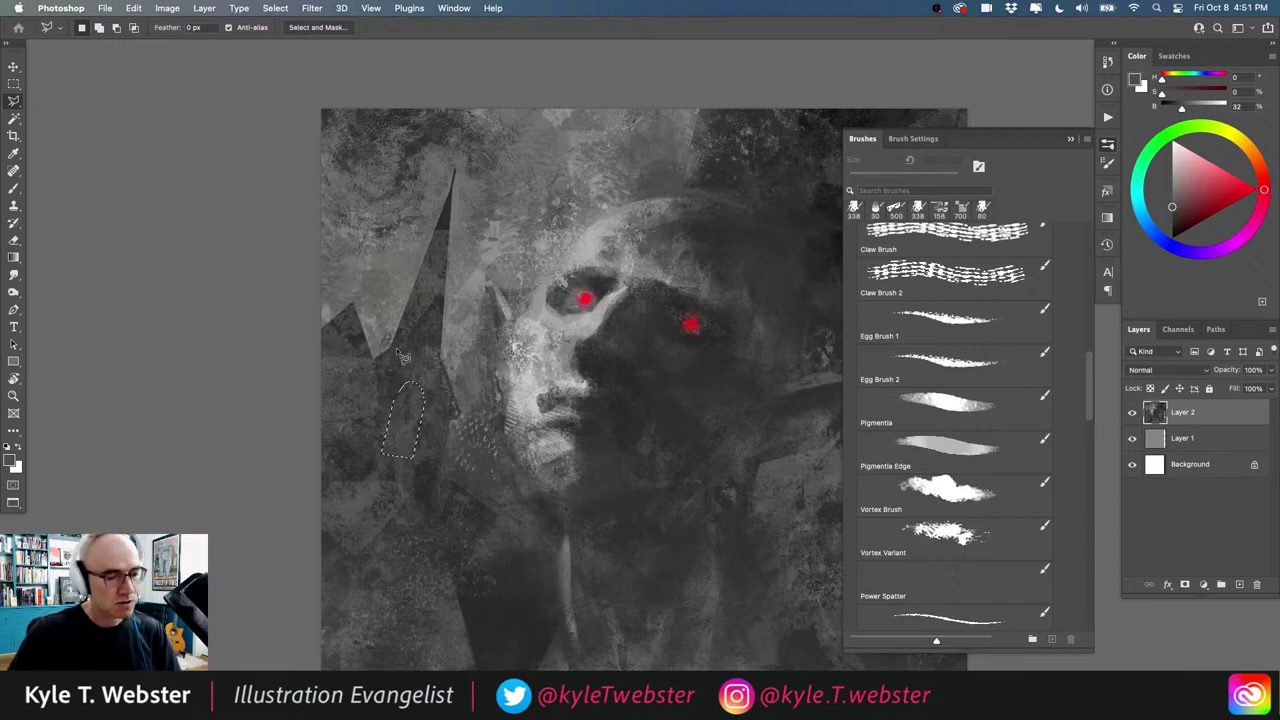
key(b)
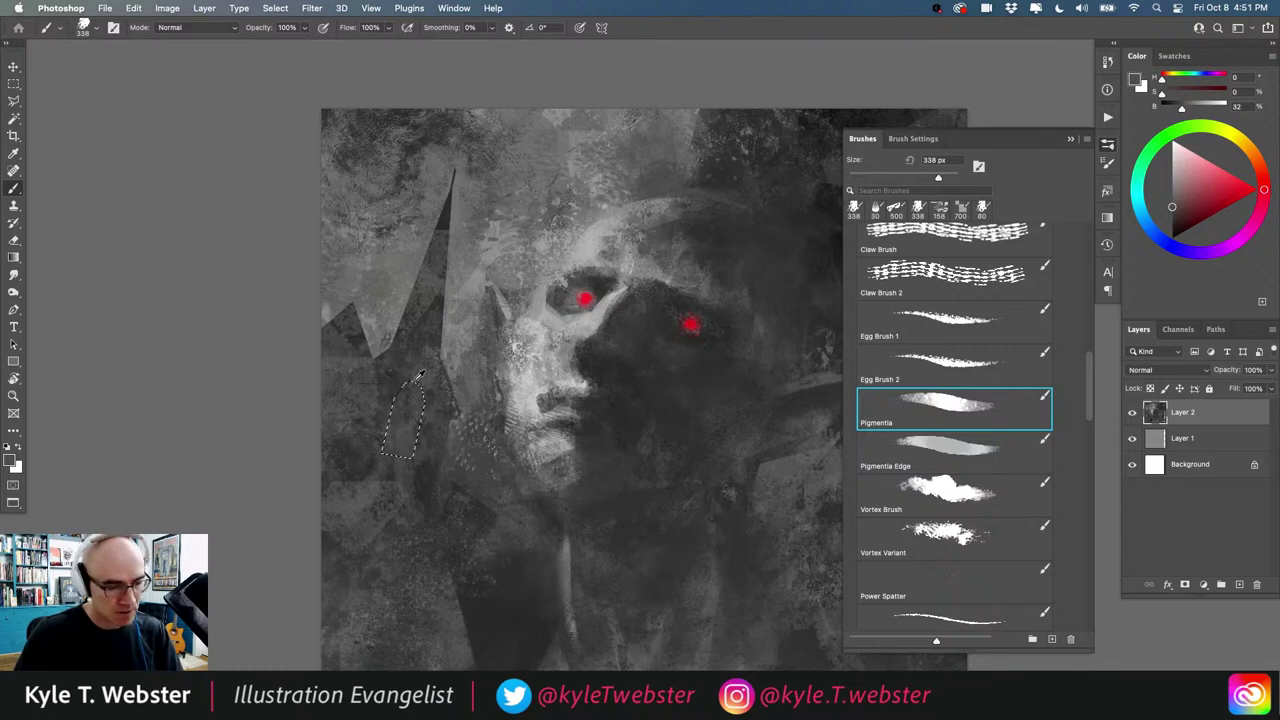
key(l)
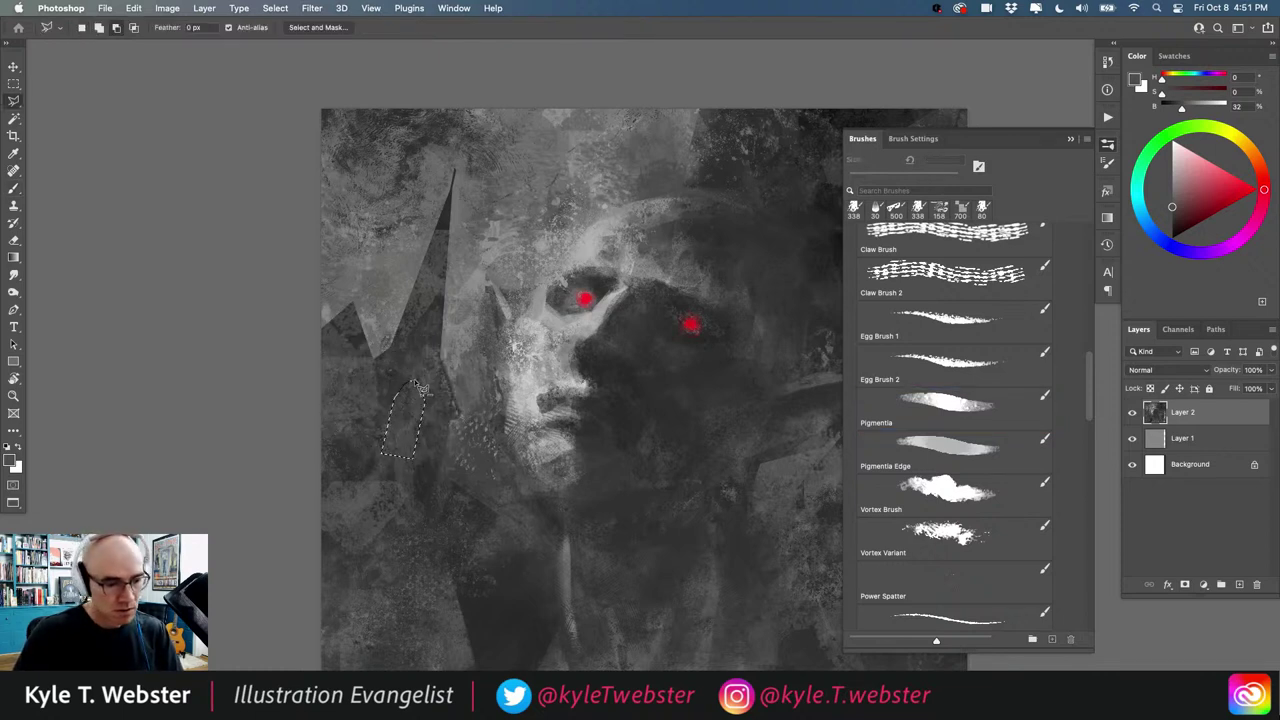
drag(420, 386, 399, 470)
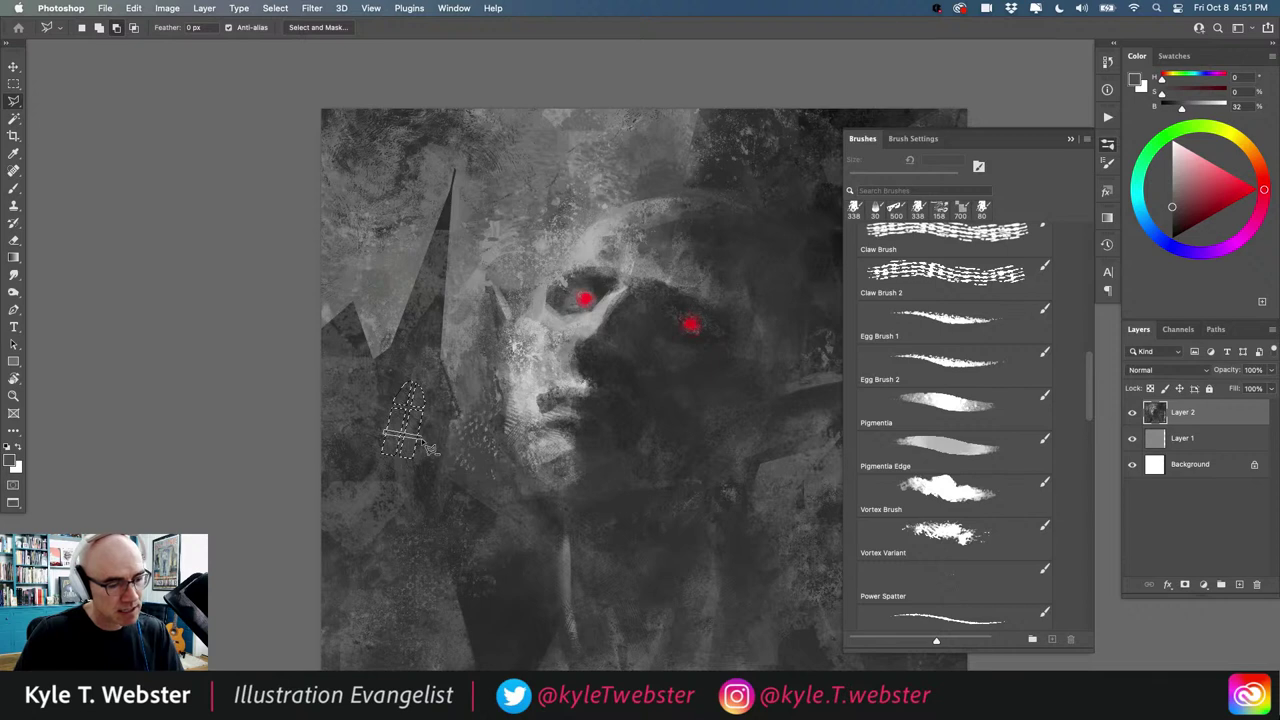
Step: Sample a light grey from the face and fill the arched window's panes with the 338 px Pigmentia brush
key(b)
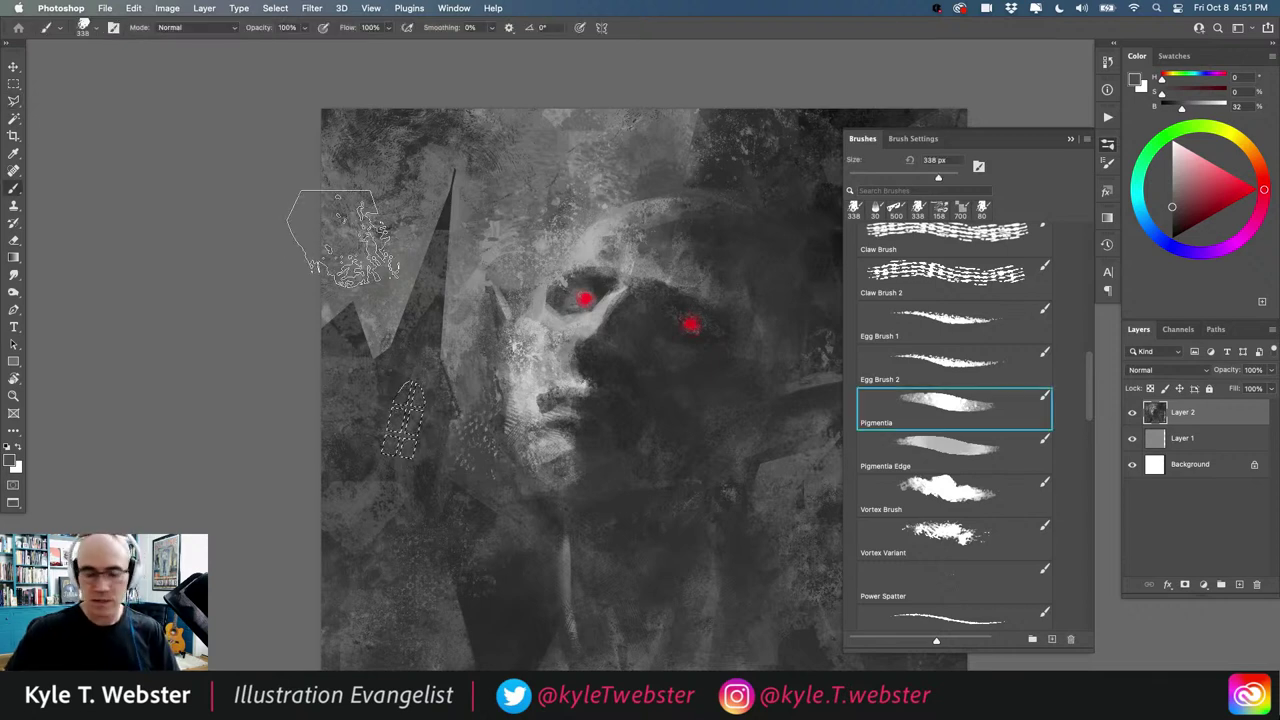
alt+click(567, 320)
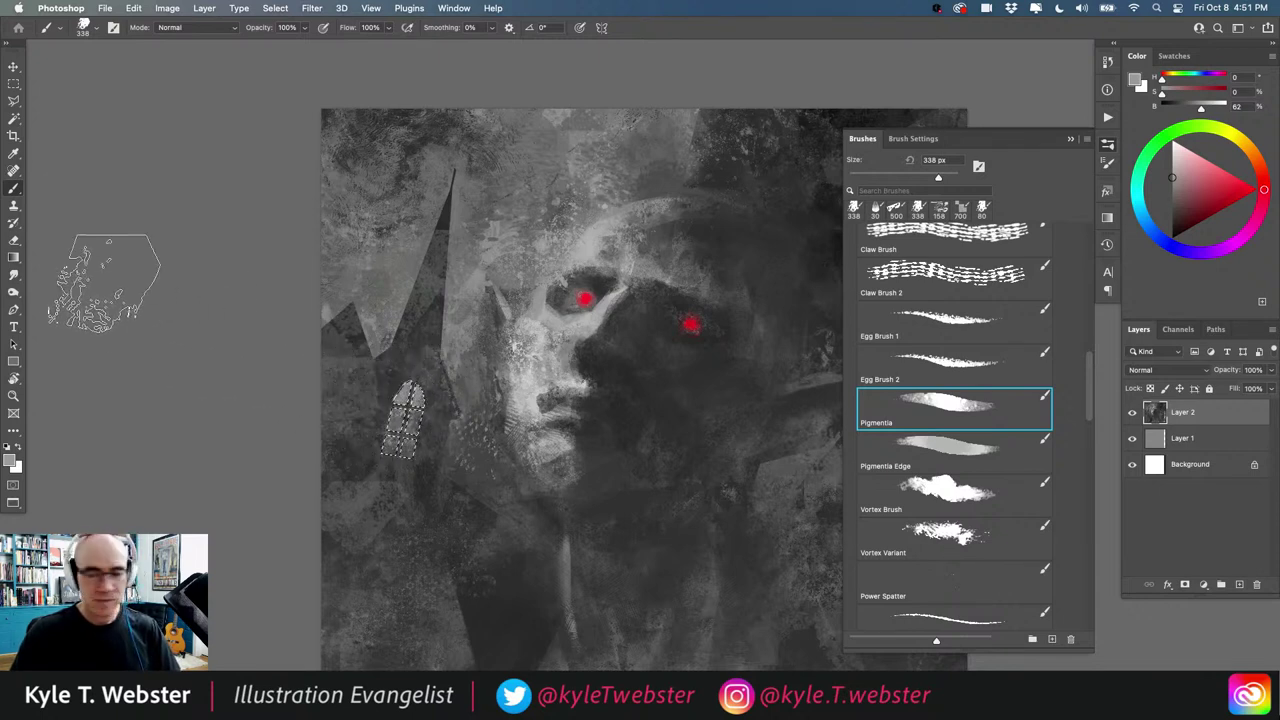
scroll(340, 474, down, 2)
drag(340, 474, 289, 460)
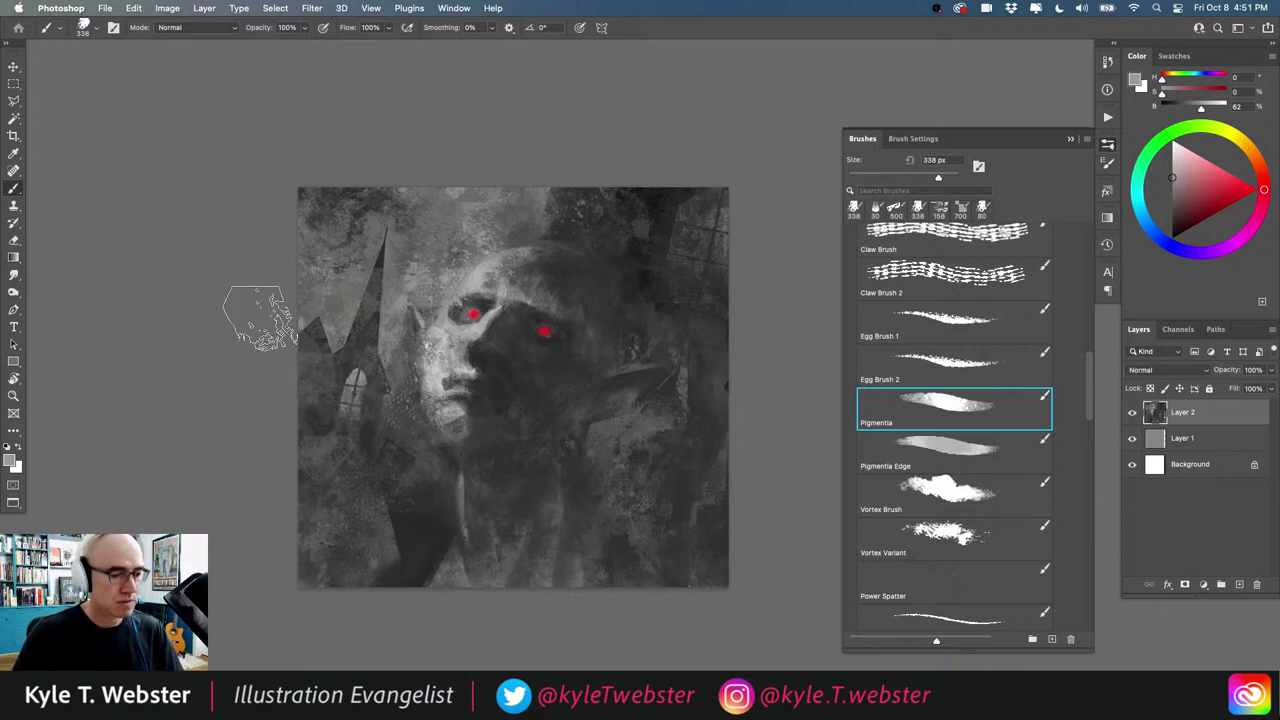
Step: Paint a small dark grey cross on the tip of the spire with the Egg Brush 1 at 50 px
super+click(350, 339)
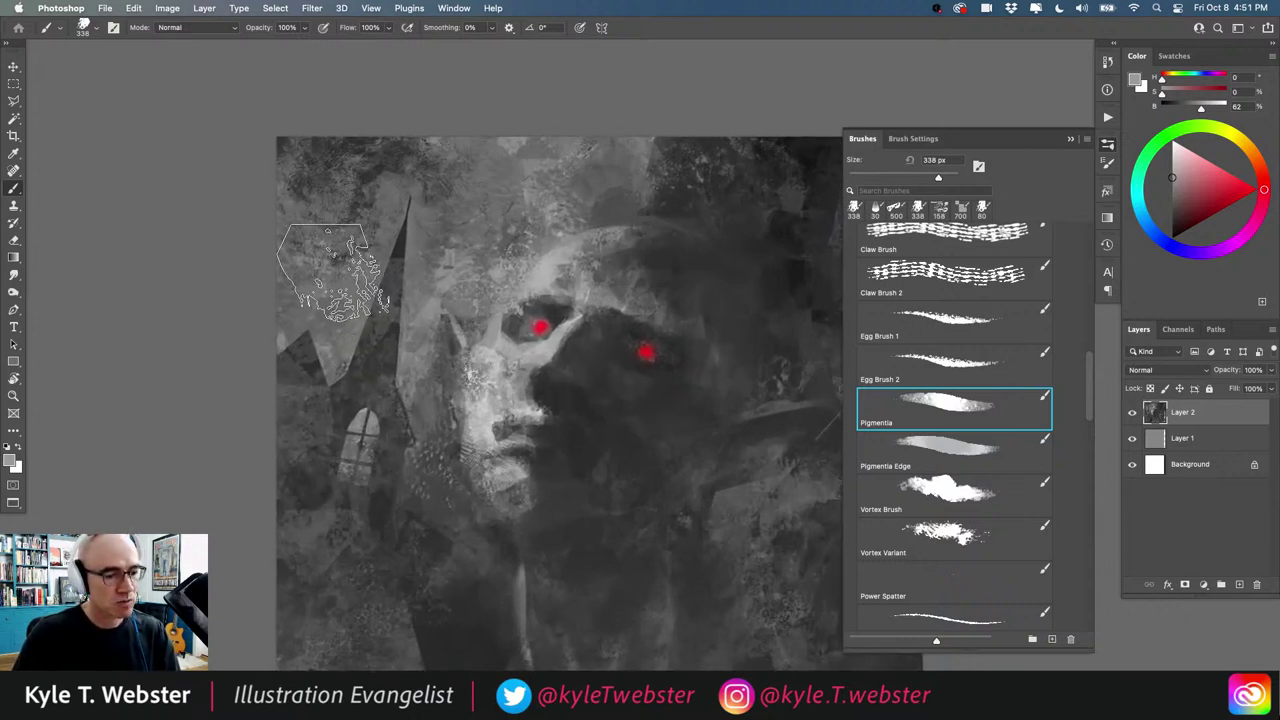
scroll(395, 200, up, 2)
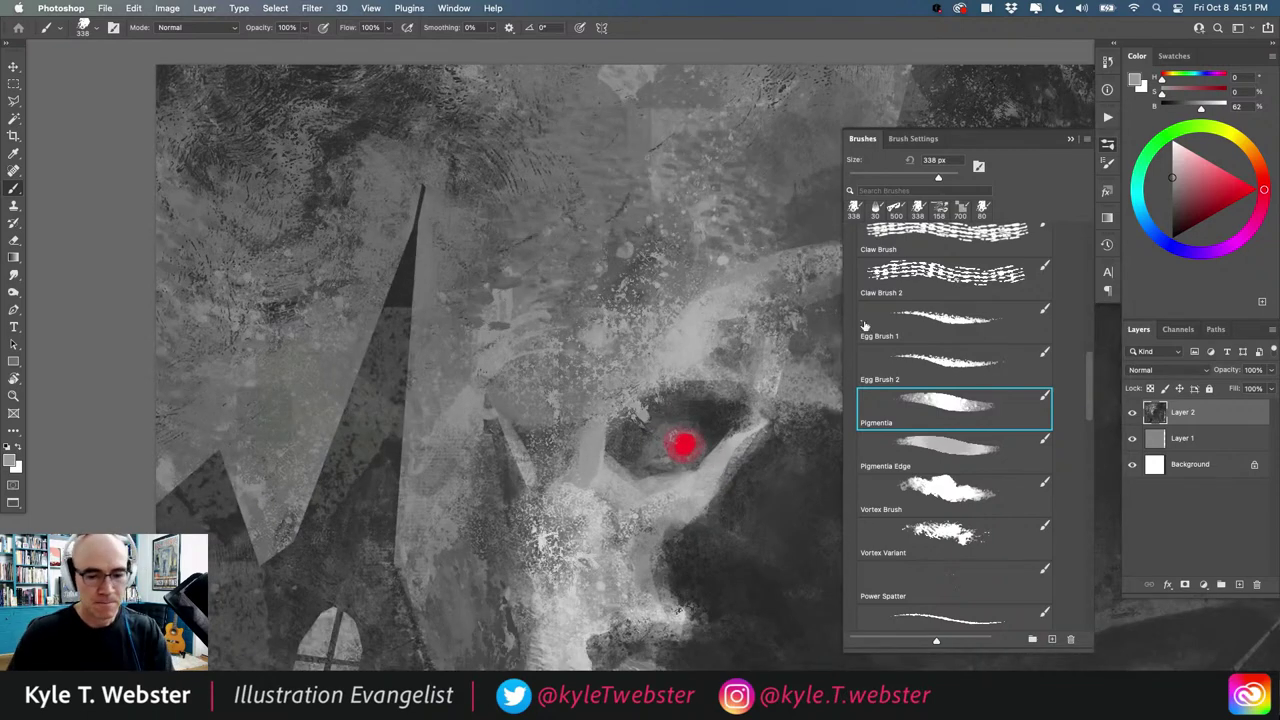
click(910, 318)
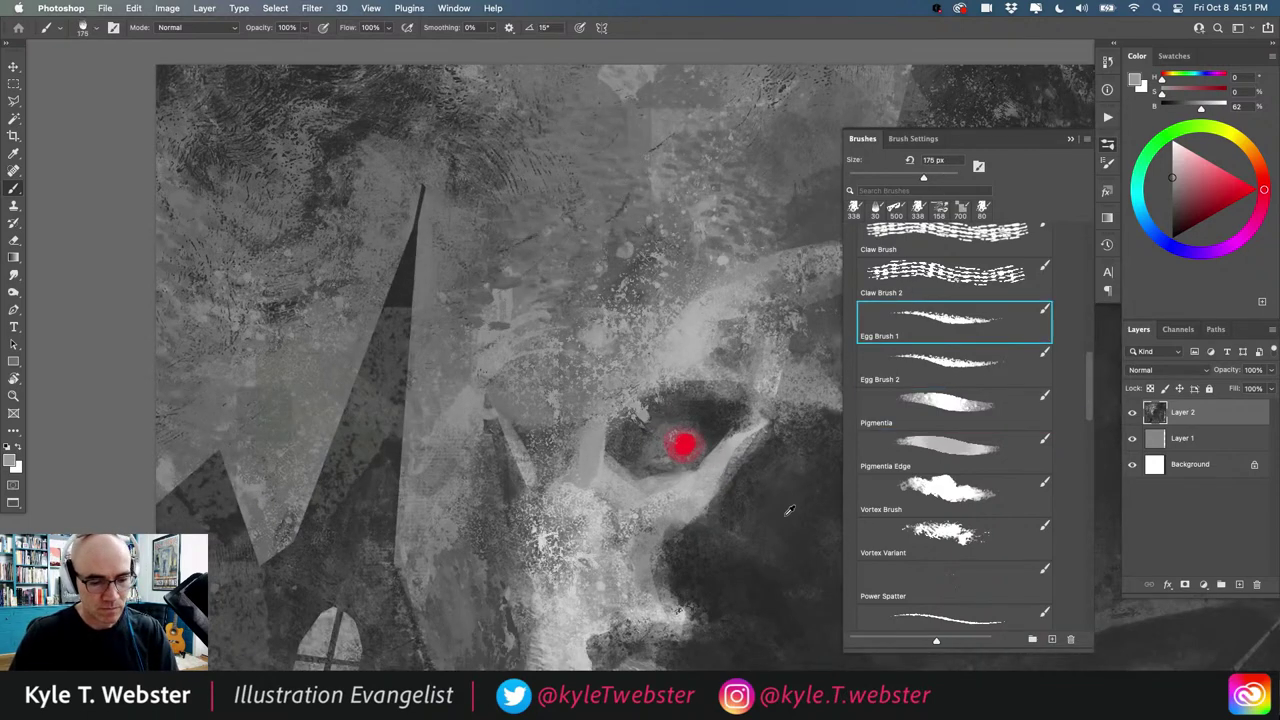
key(bracketleft)
key(bracketleft)
key(bracketleft)
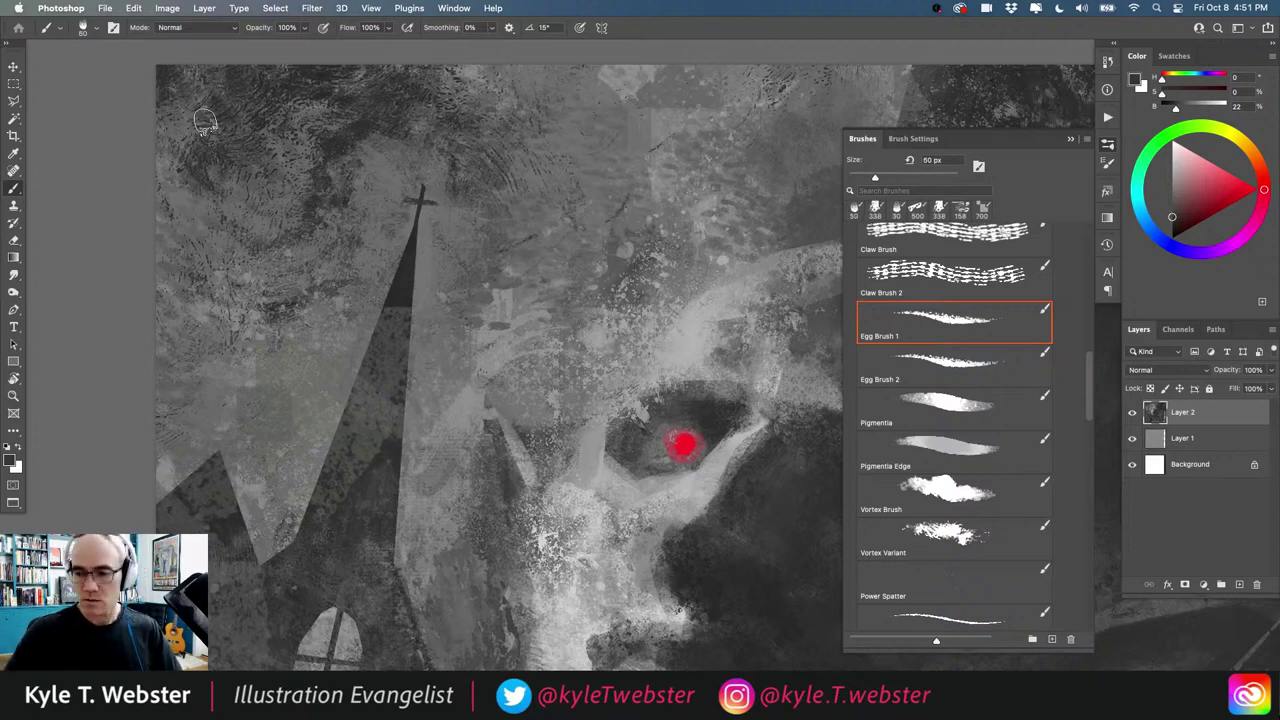
scroll(365, 437, down, 5)
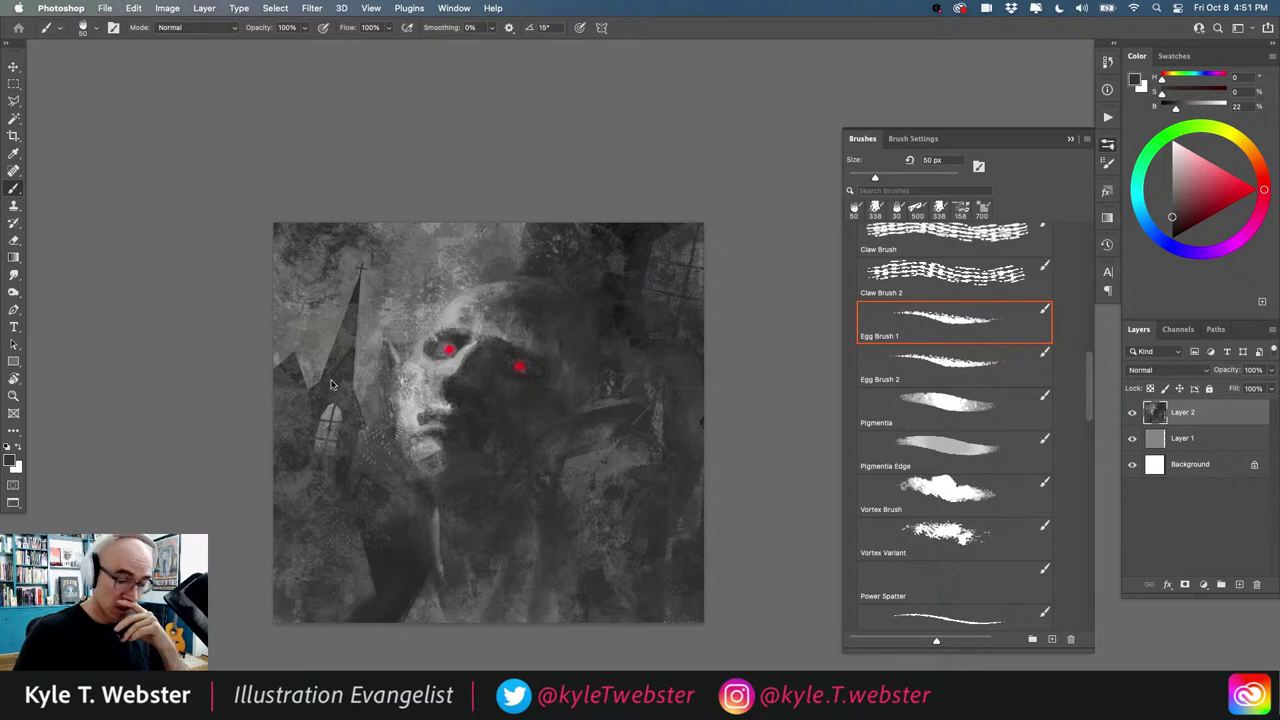
Step: Save the painting under a new file name in Photoshop format with its layers
key(super+shift+s)
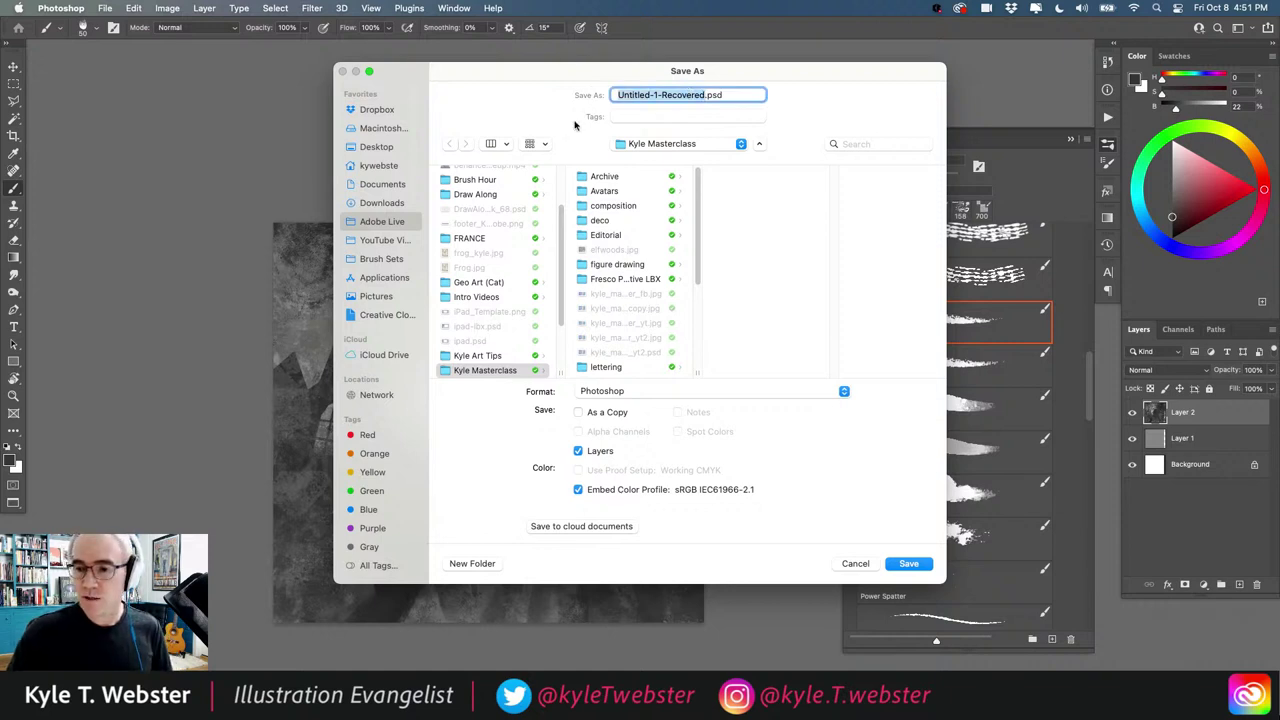
text(d)
key(Return)
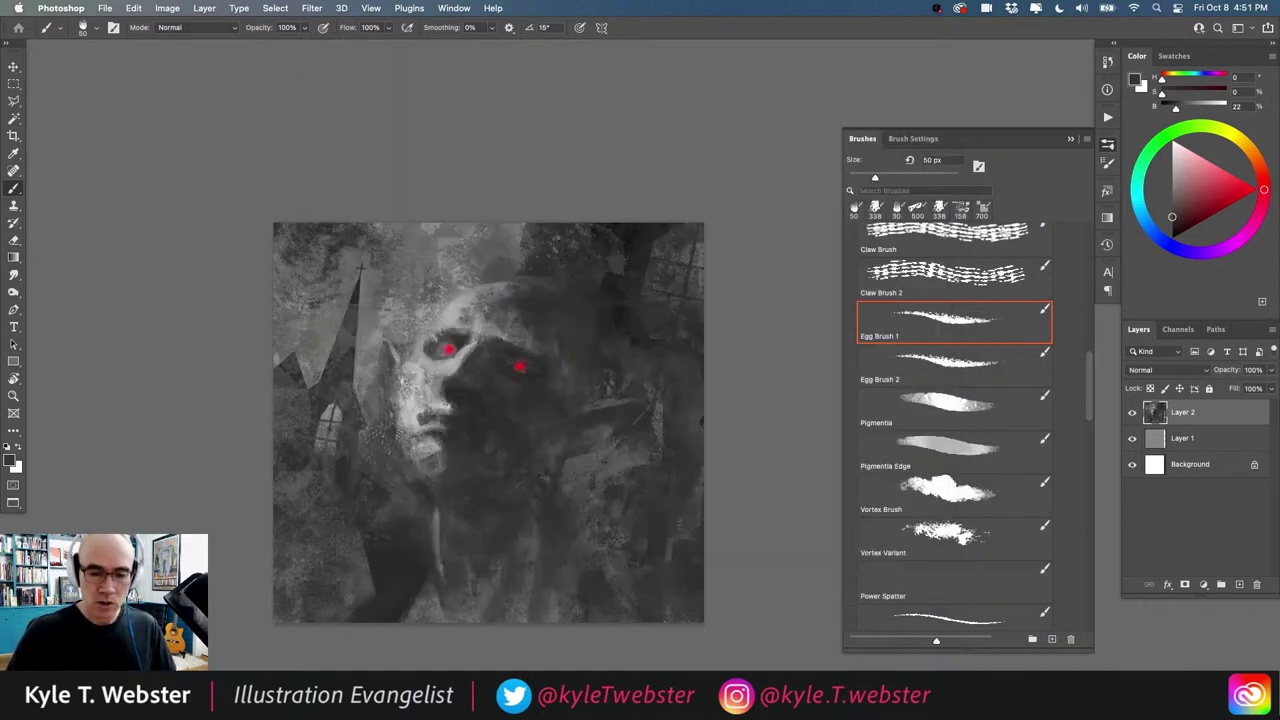
Step: Hide Layer 2 and Layer 1 and add a new empty layer for brush tests
click(1132, 412)
click(1132, 439)
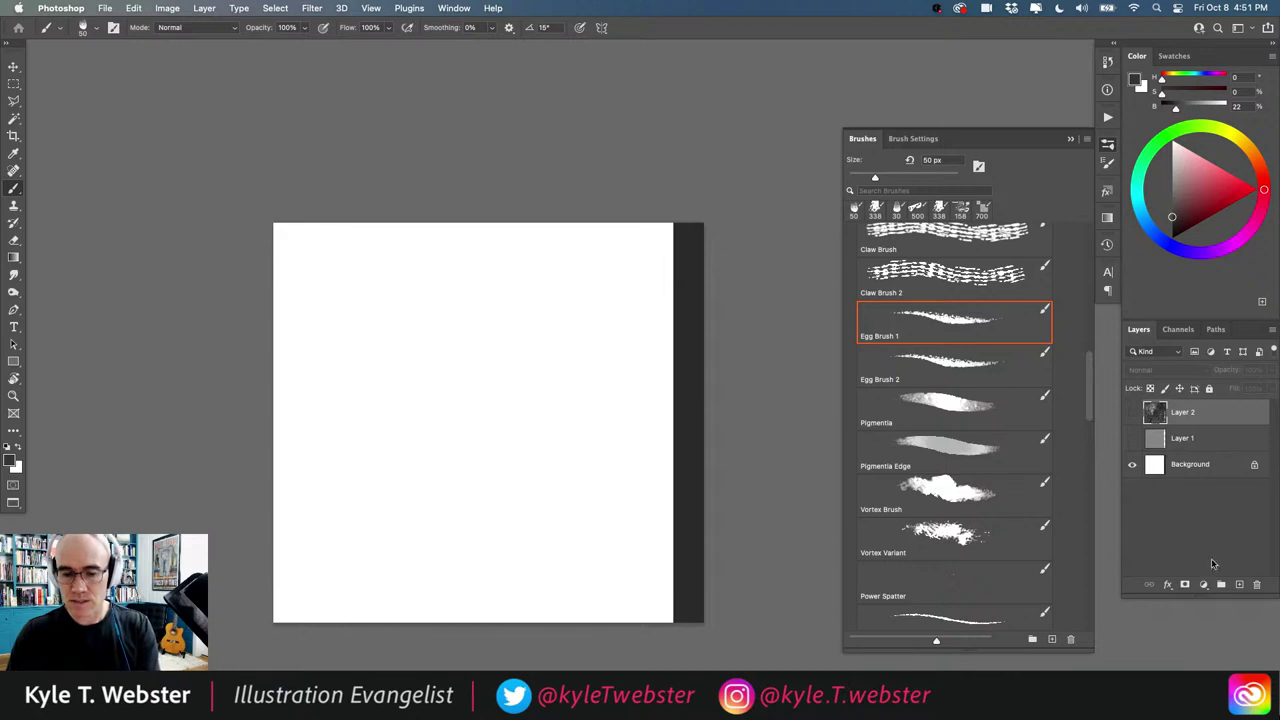
click(1238, 585)
Step: Draw looping, zigzag and hatched black test strokes with the 60 px Britpen 1 brush and clear them from the layer
scroll(924, 299, up, 10)
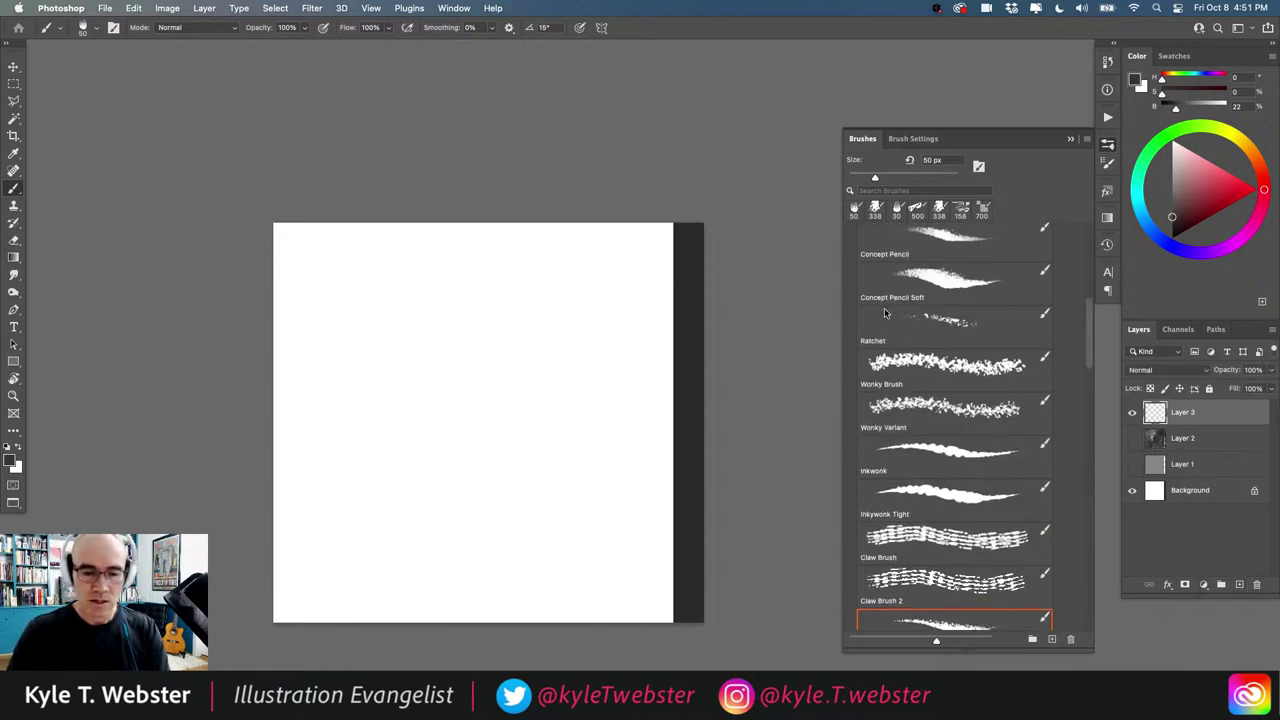
scroll(851, 277, down, 1)
click(909, 281)
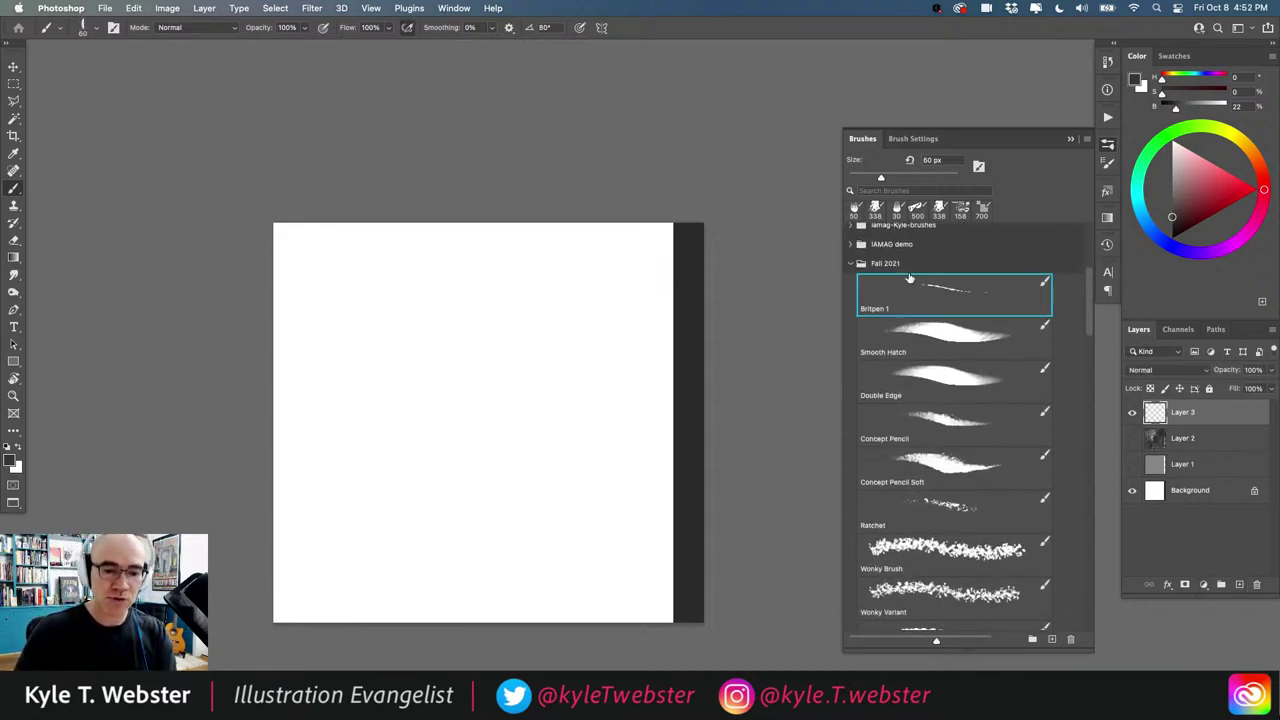
scroll(378, 426, up, 1)
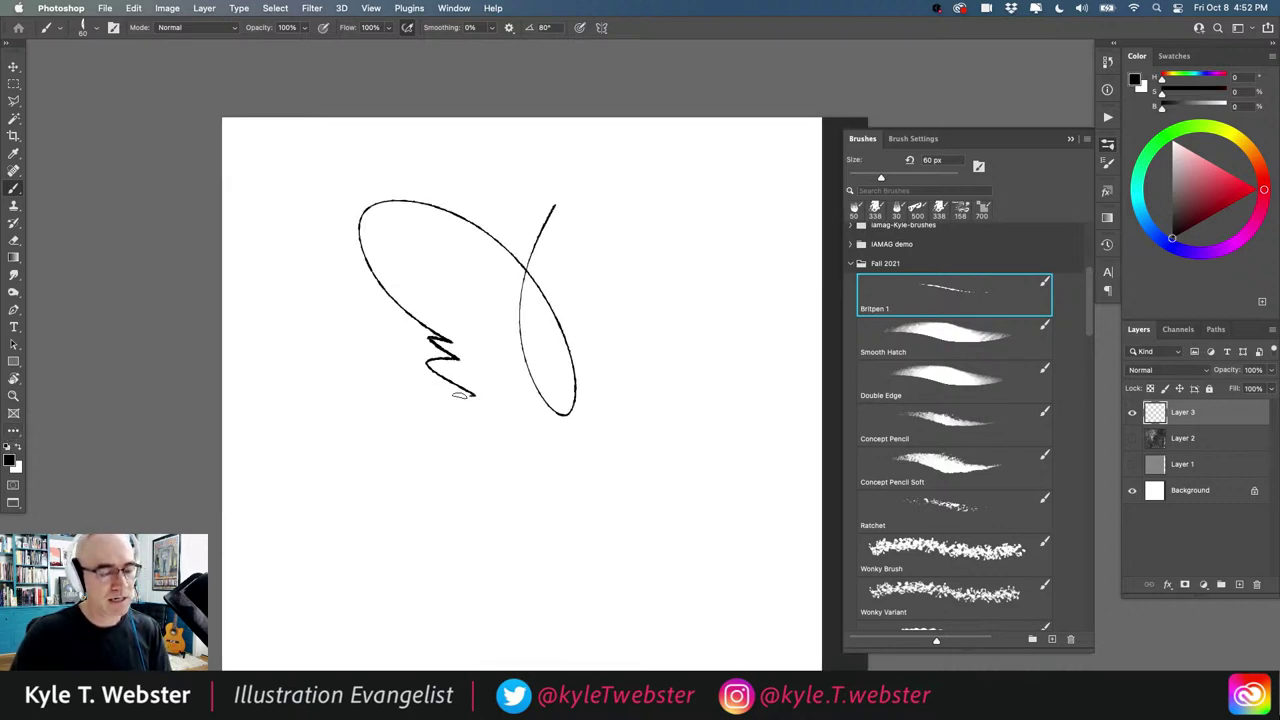
drag(362, 456, 584, 506)
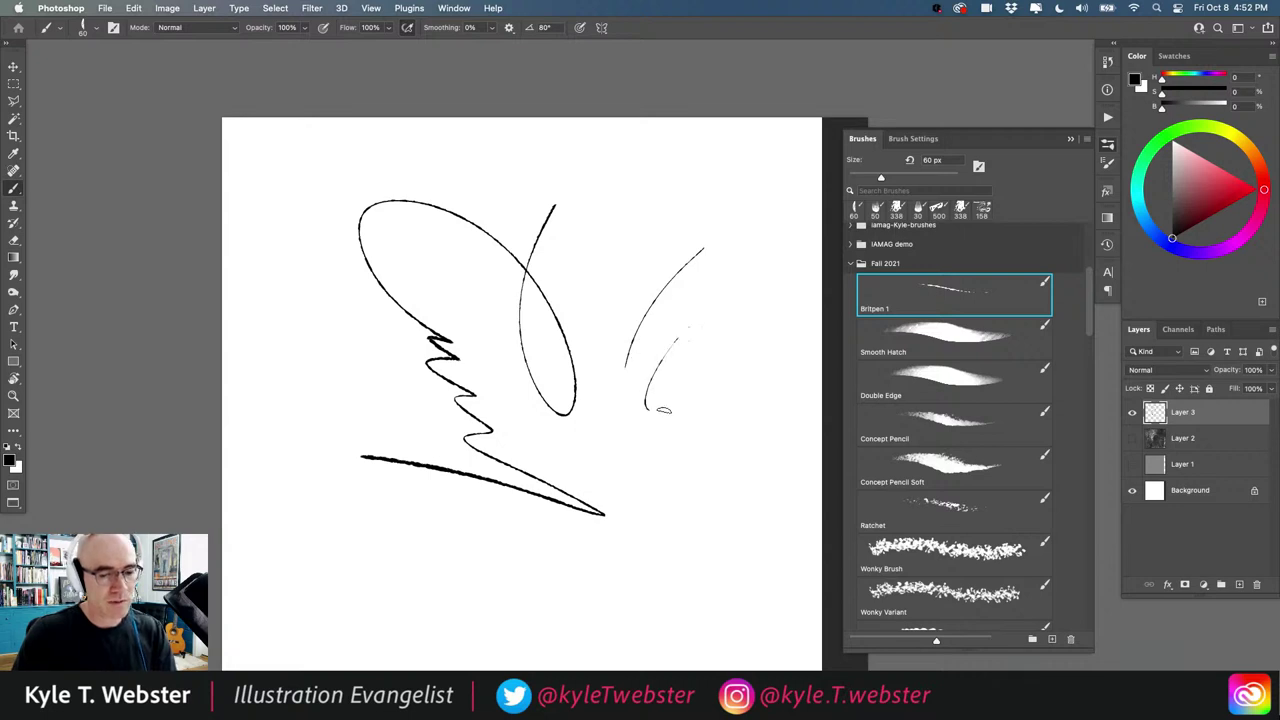
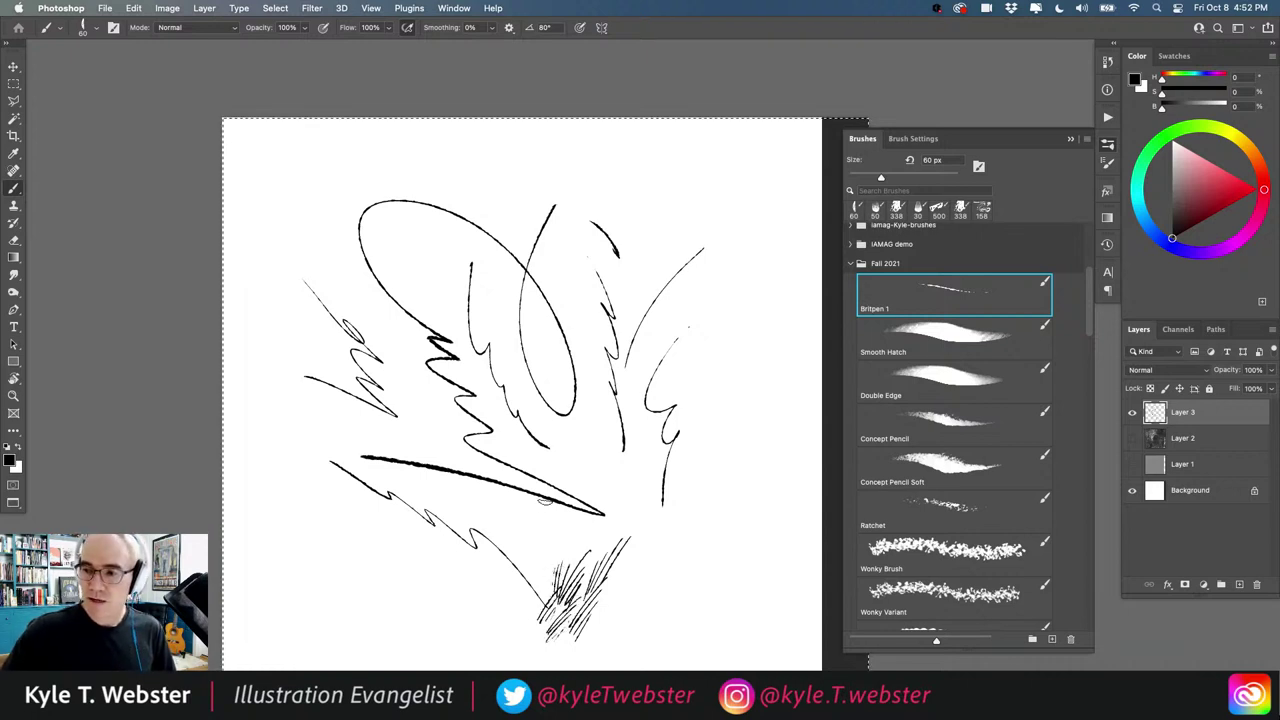
key(Delete)
Step: Paint black test strokes with the Smooth Hatch brush and clear them from the layer
click(919, 335)
drag(575, 225, 652, 402)
drag(674, 490, 518, 308)
key(Delete)
Step: Paint five broad black test strokes of varying density on the blank layer with the 300 px Double Edge brush
click(950, 380)
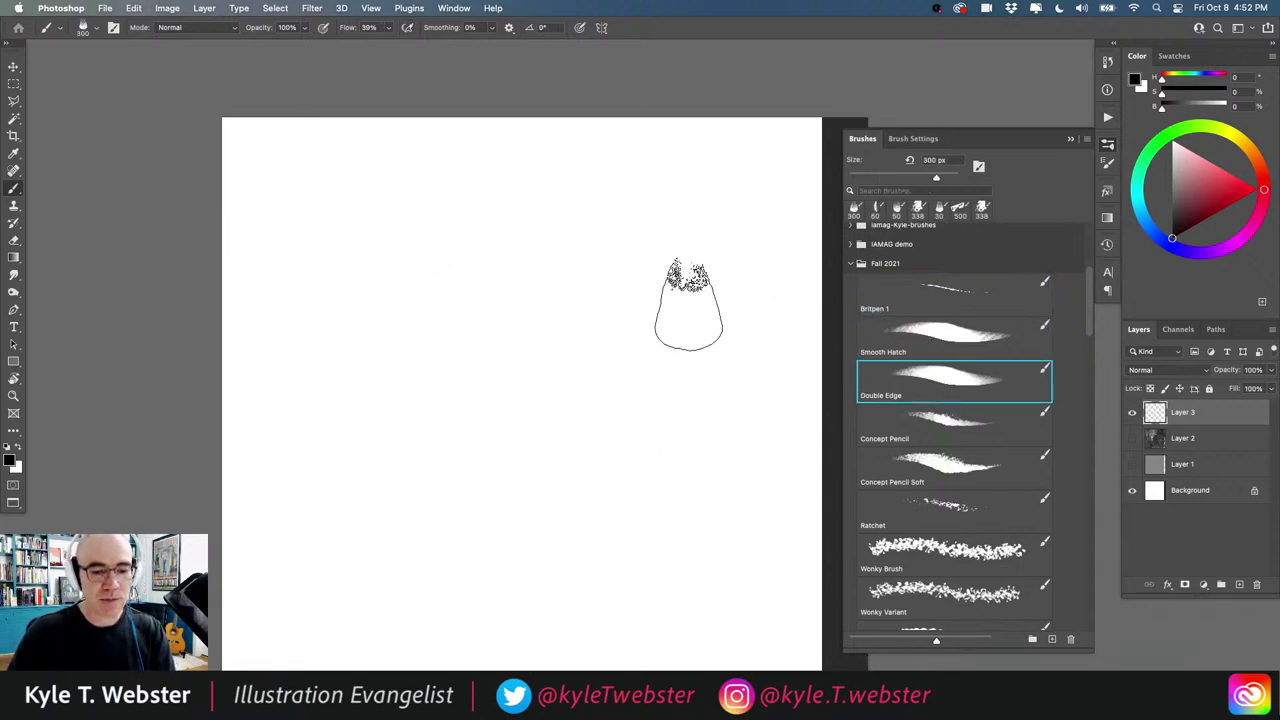
mouse_move(700, 378)
mouse_down()
mouse_move(609, 337)
mouse_move(480, 243)
mouse_up()
drag(615, 437, 420, 352)
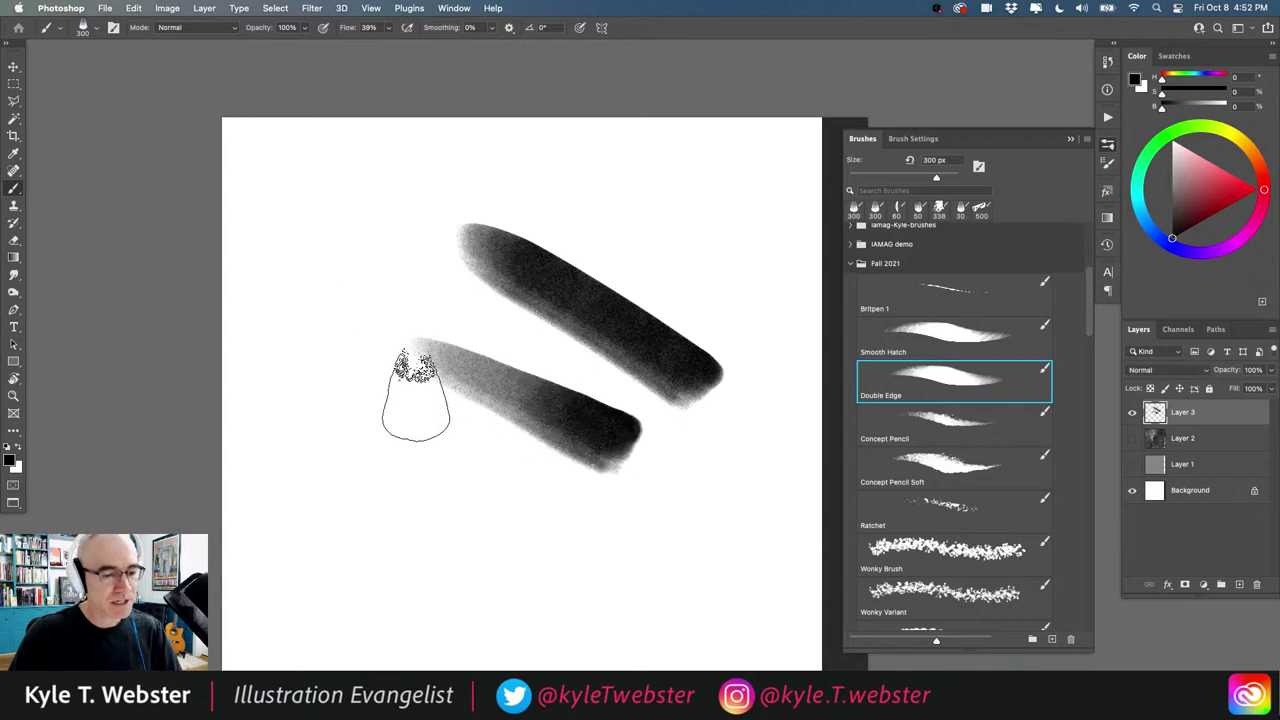
drag(540, 490, 420, 412)
drag(522, 512, 388, 465)
drag(315, 565, 340, 445)
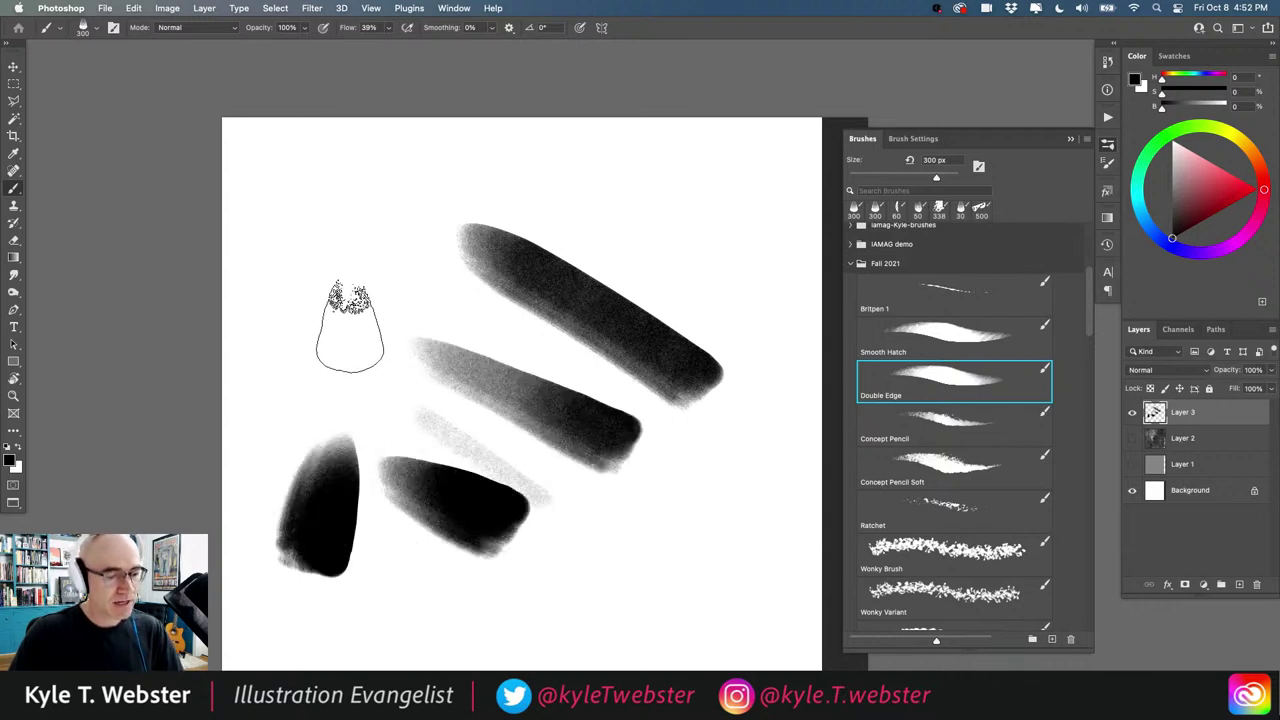
Step: Add one short dark dab with the Double Edge brush and clear all its test strokes from the layer
drag(352, 300, 335, 262)
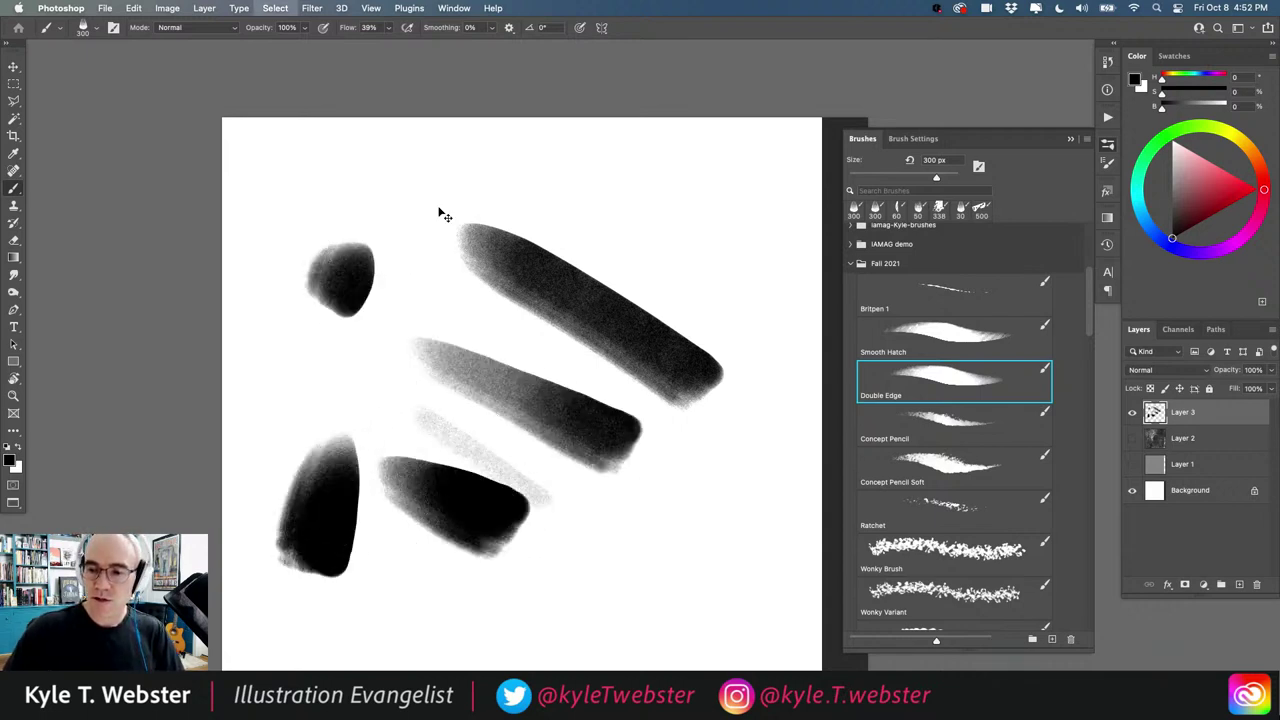
key(Delete)
Step: Draw a looping black scribble with the 15 px Concept Pencil brush and clear it from the layer
click(940, 415)
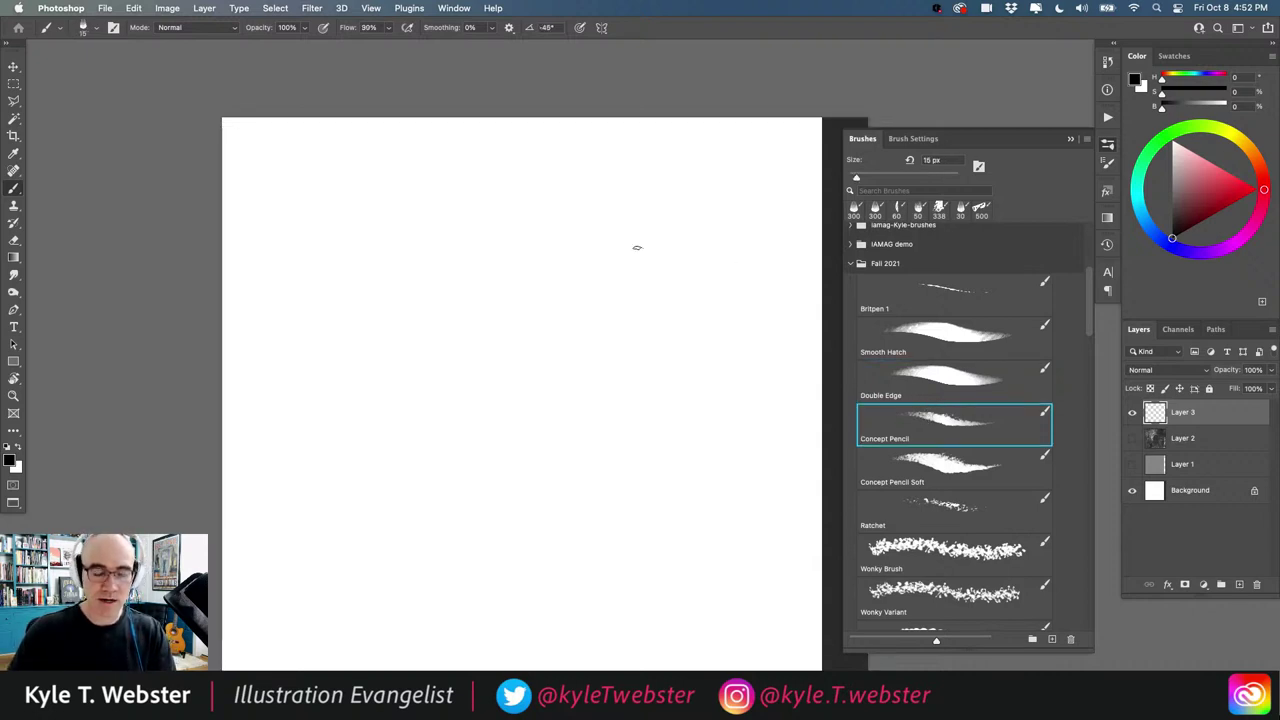
drag(480, 379, 411, 493)
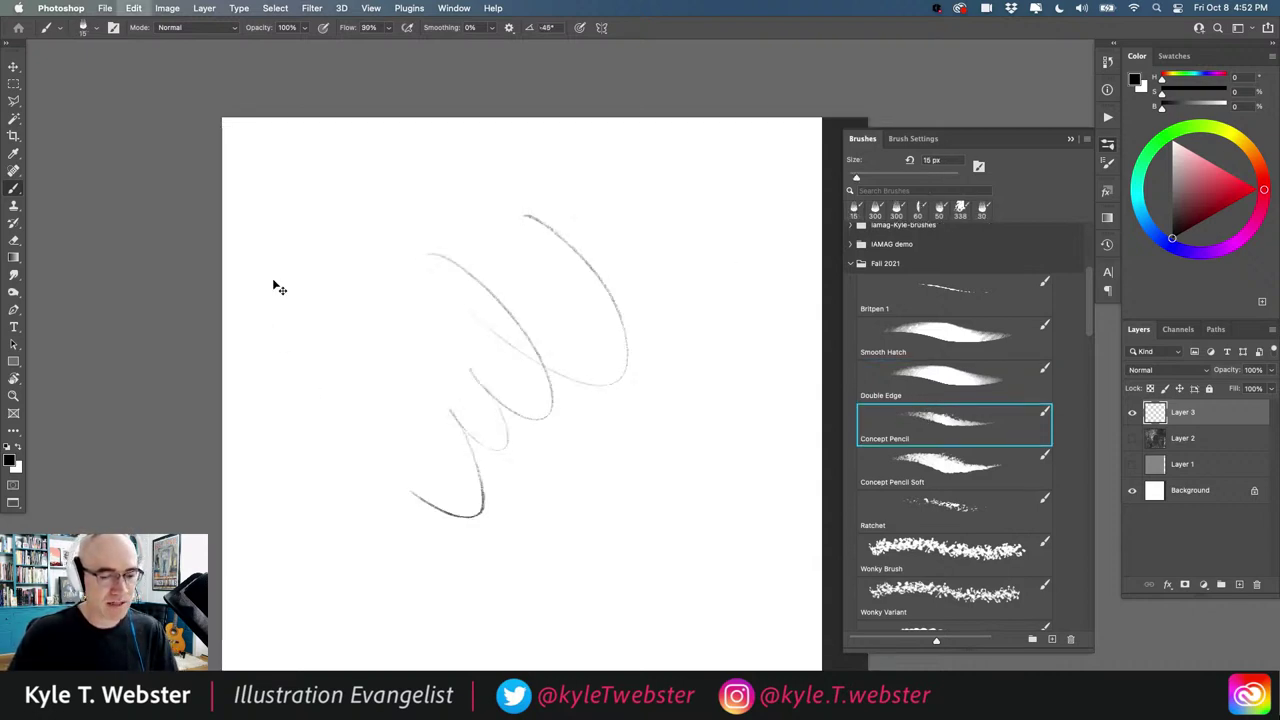
key(Delete)
Step: Draw light loops and dark zigzags with the 30 px Concept Pencil Soft brush and clear them from the layer
click(935, 455)
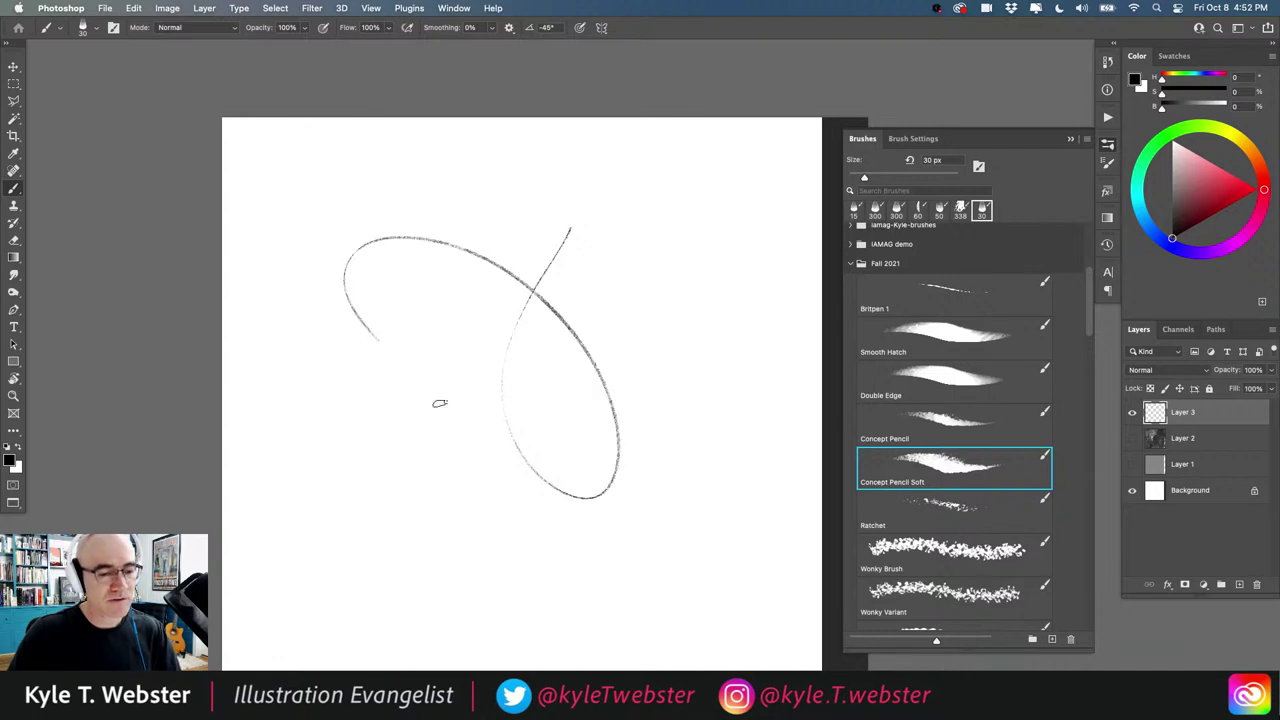
drag(449, 539, 518, 616)
drag(454, 314, 550, 243)
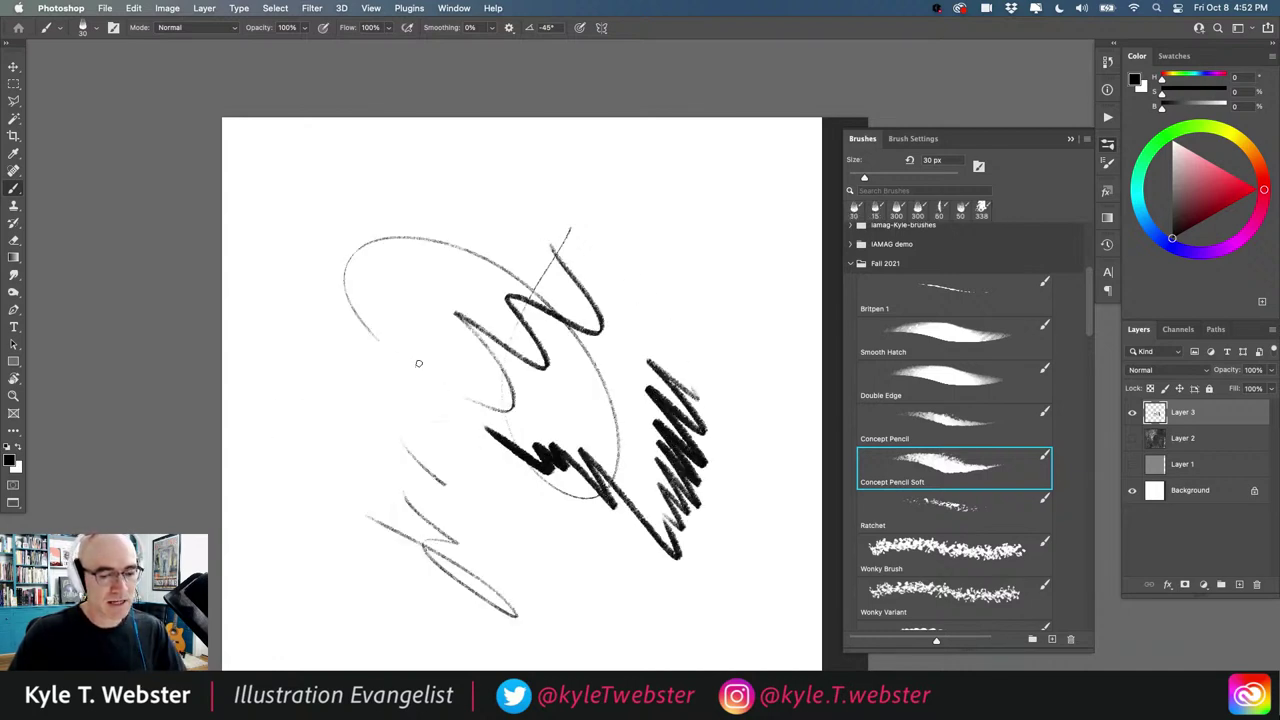
key(Delete)
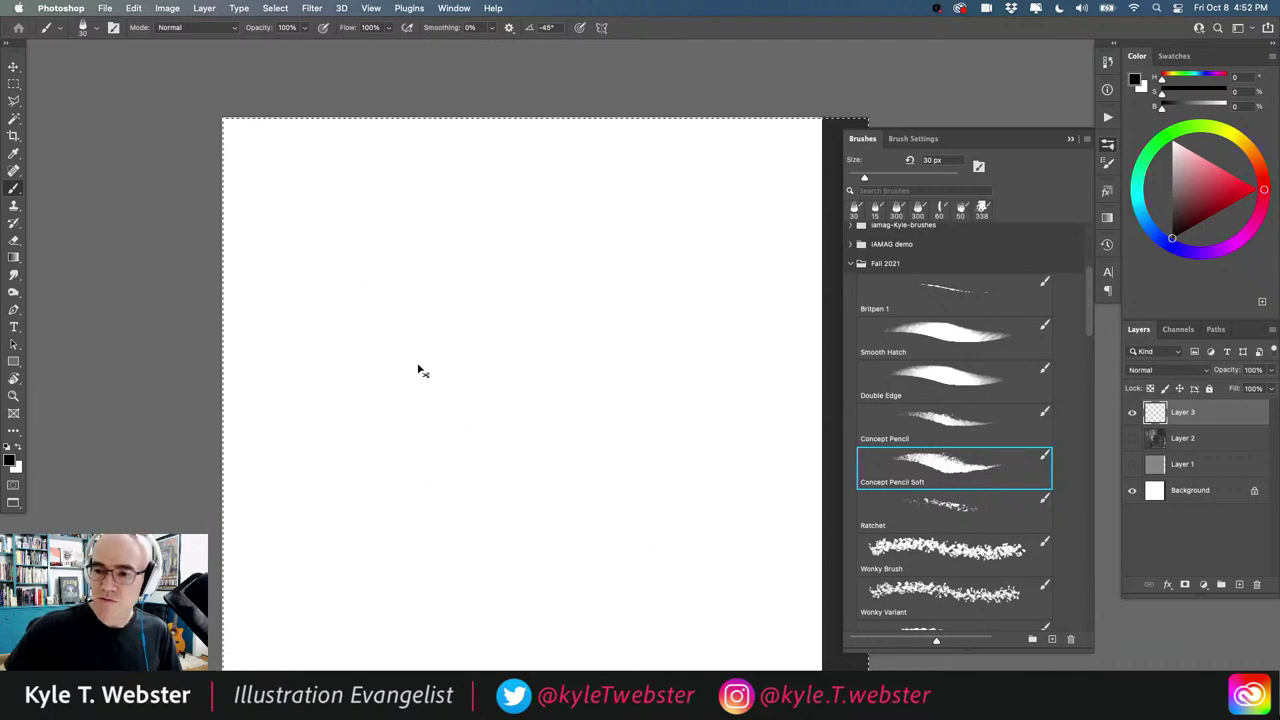
Step: Paint a large mottled black texture patch with the 500 px Ratchet brush and undo it
click(946, 508)
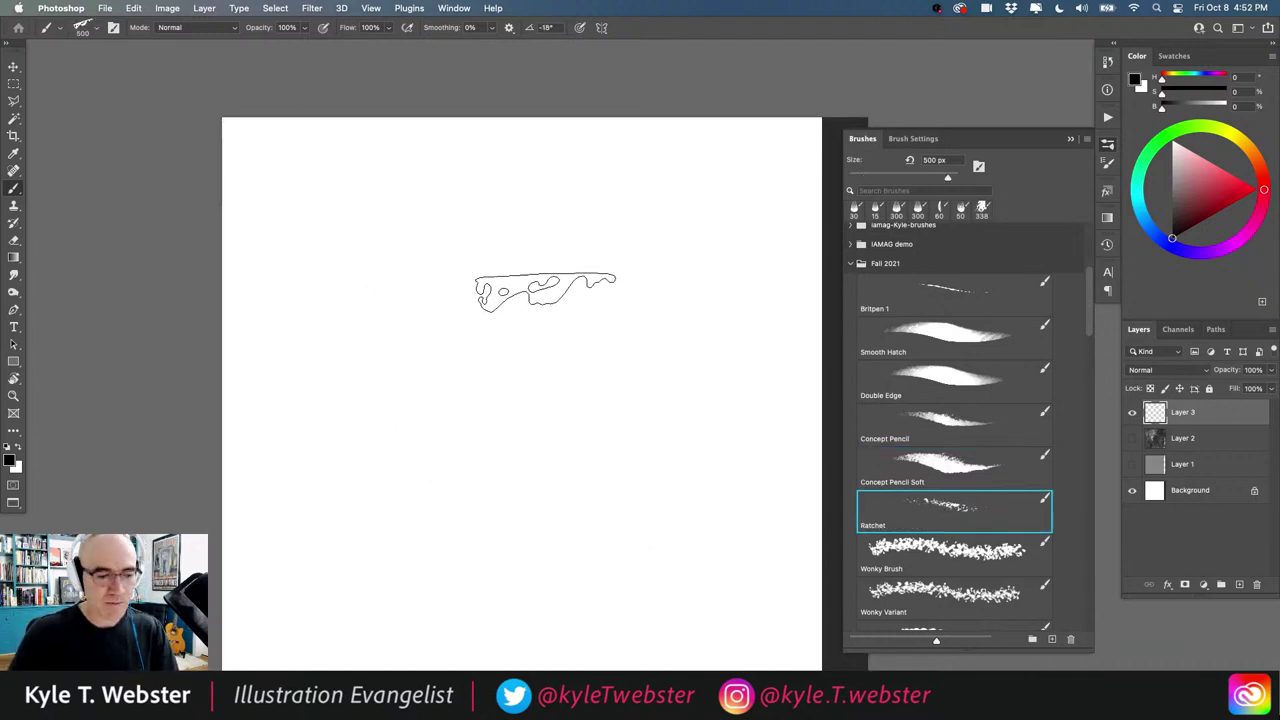
mouse_move(543, 289)
mouse_down()
mouse_move(556, 336)
mouse_move(656, 280)
mouse_move(551, 245)
mouse_move(502, 440)
mouse_move(420, 411)
mouse_move(420, 317)
mouse_move(394, 255)
mouse_move(305, 268)
mouse_move(425, 192)
mouse_move(383, 120)
mouse_up()
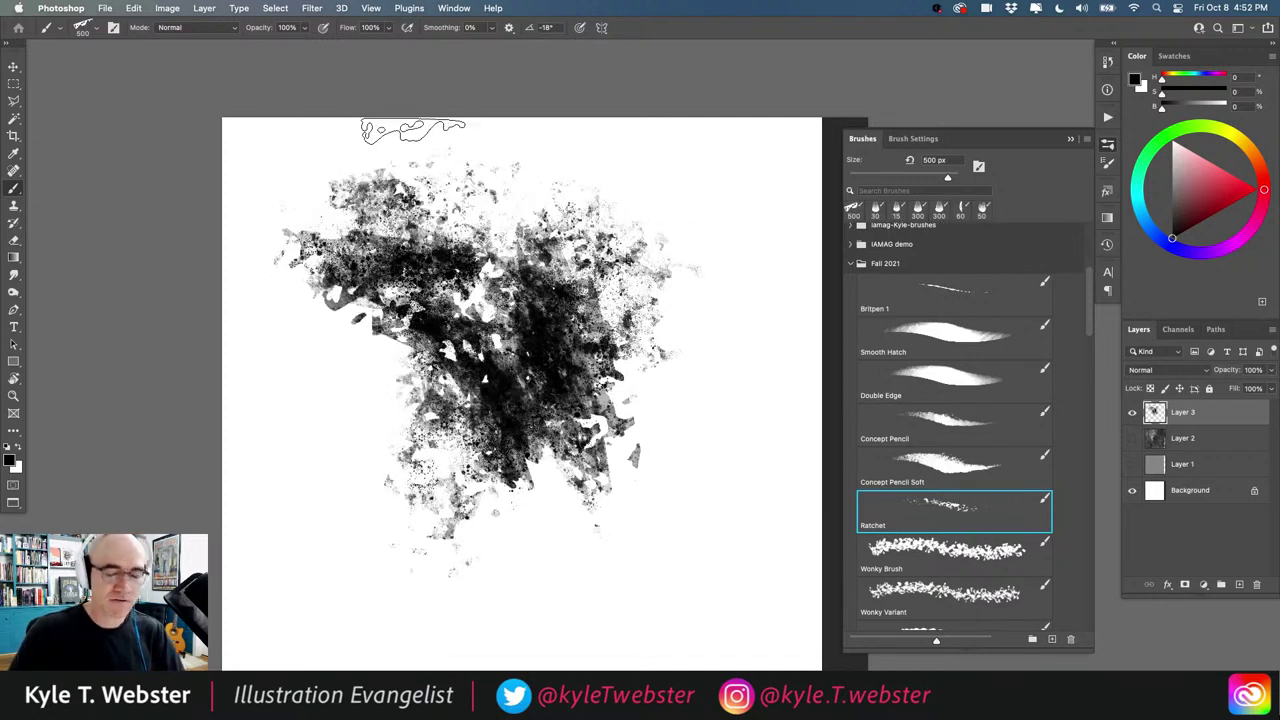
key(ctrl+z)
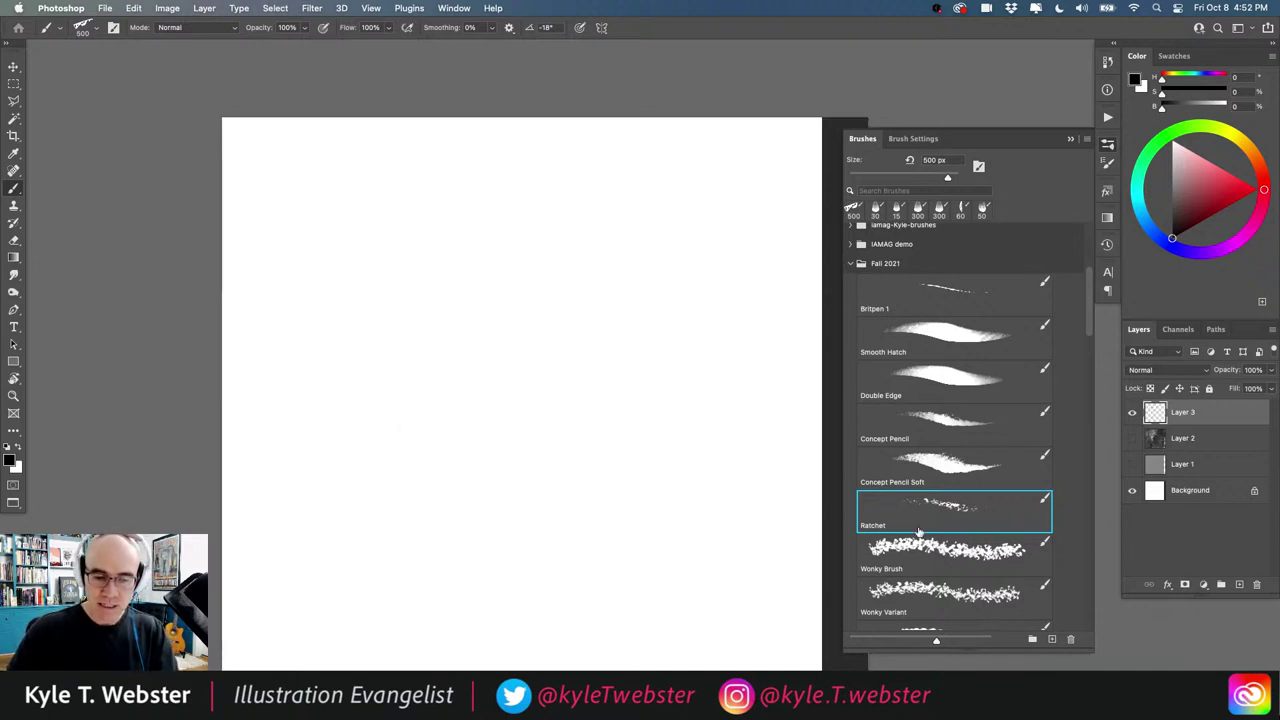
Step: Paint a dense mass of black blobs with the 500 px Wonky Brush and undo all its strokes
click(918, 548)
mouse_move(651, 271)
mouse_down()
mouse_move(629, 394)
mouse_move(457, 329)
mouse_move(650, 258)
mouse_move(386, 471)
mouse_move(371, 314)
mouse_move(286, 243)
mouse_move(244, 241)
mouse_up()
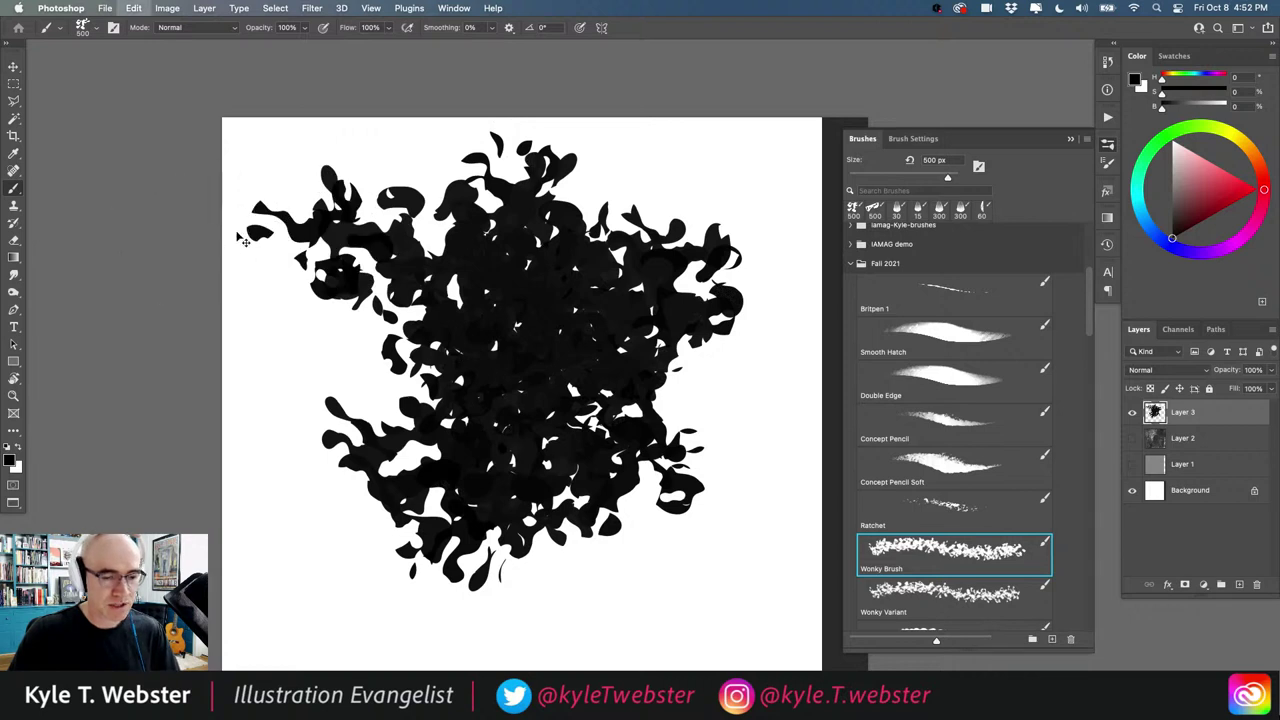
key(super+z)
key(super+z)
key(super+z)
key(super+z)
key(super+z)
key(super+z)
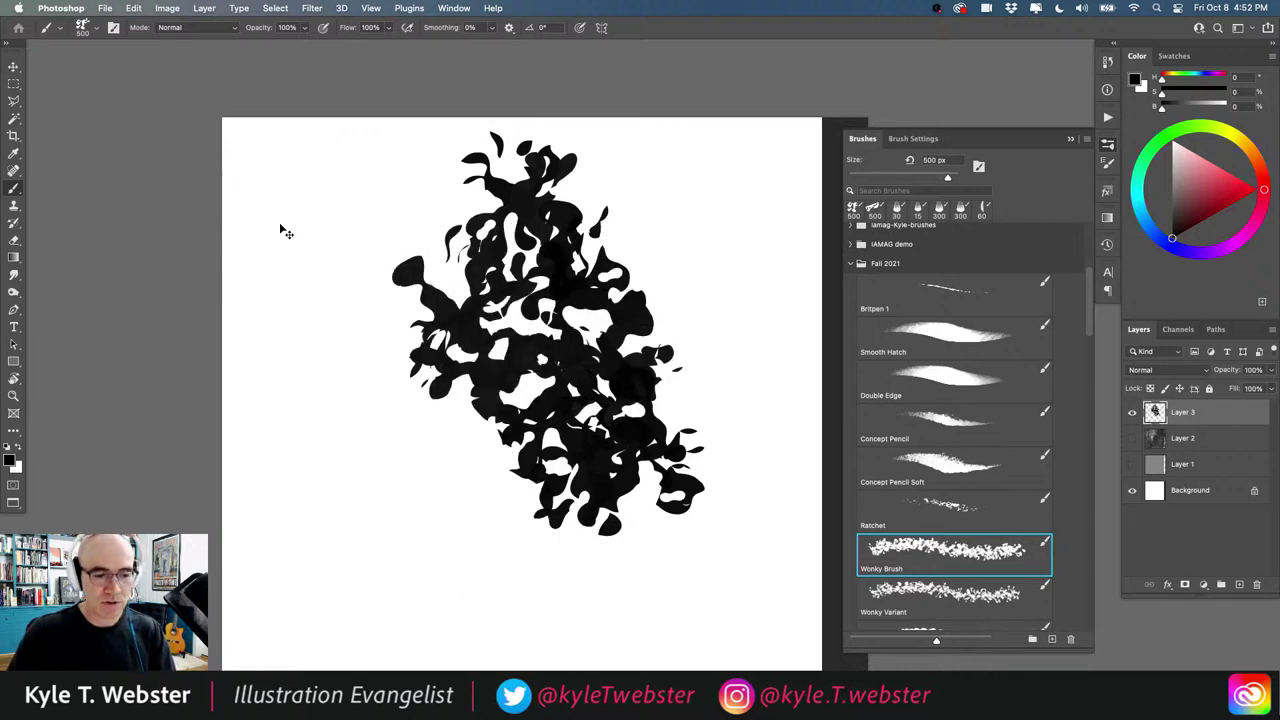
key(super+z)
key(super+z)
Step: Set the colour to orange (H 38, S 82, B 89), paint a leafy mass with the Wonky Brush, and undo it
click(1208, 183)
click(1250, 151)
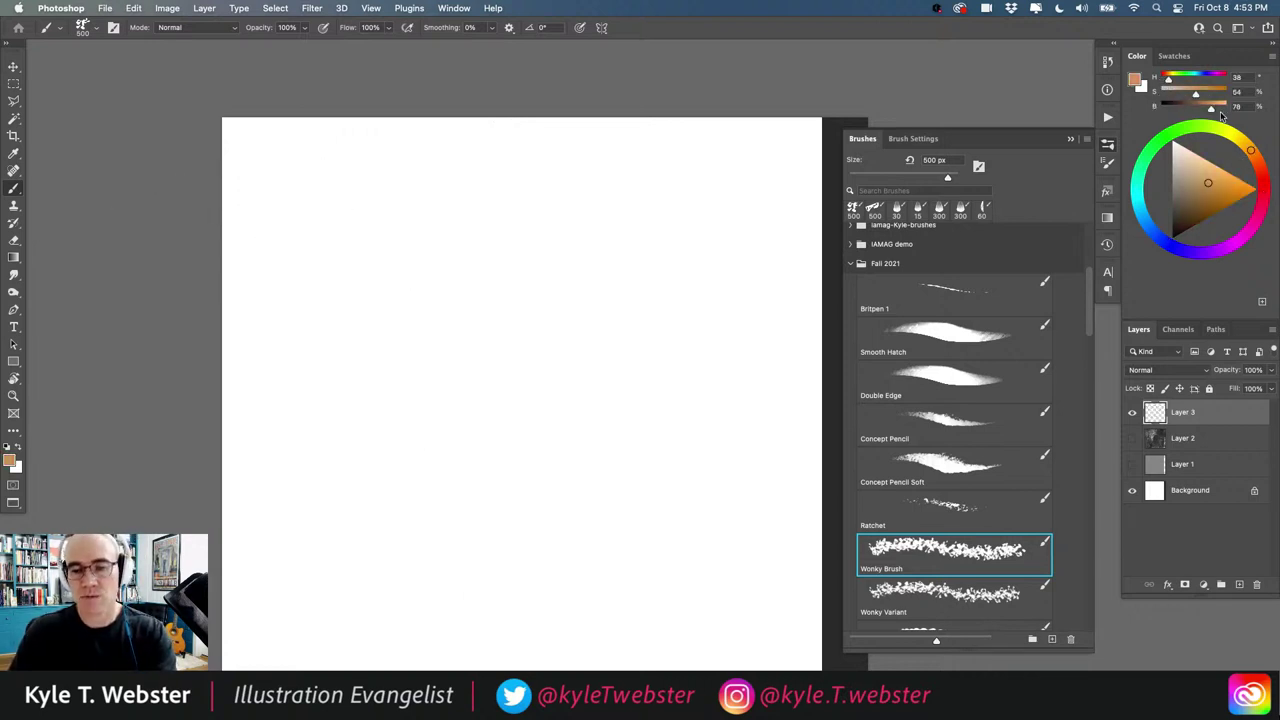
click(1234, 187)
mouse_move(635, 195)
mouse_down()
mouse_move(582, 424)
mouse_move(565, 265)
mouse_move(600, 597)
mouse_move(578, 365)
mouse_move(180, 325)
mouse_up()
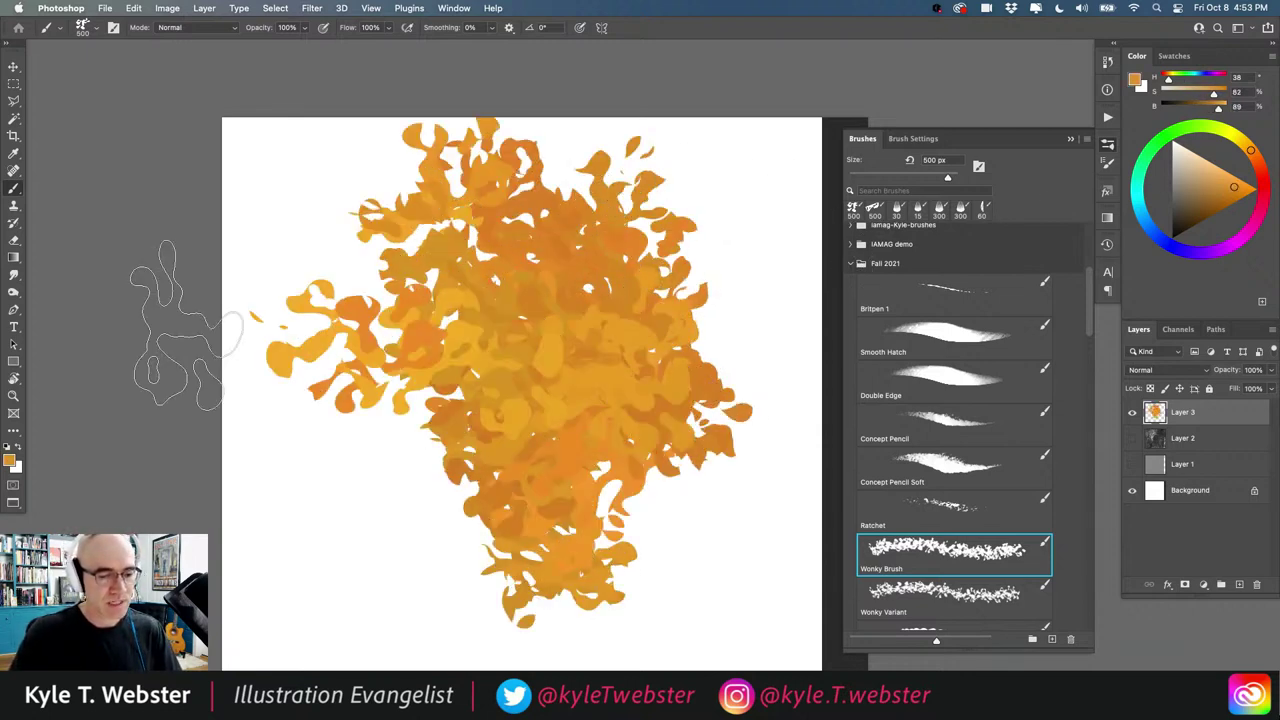
key(super+z)
key(super+z)
key(super+z)
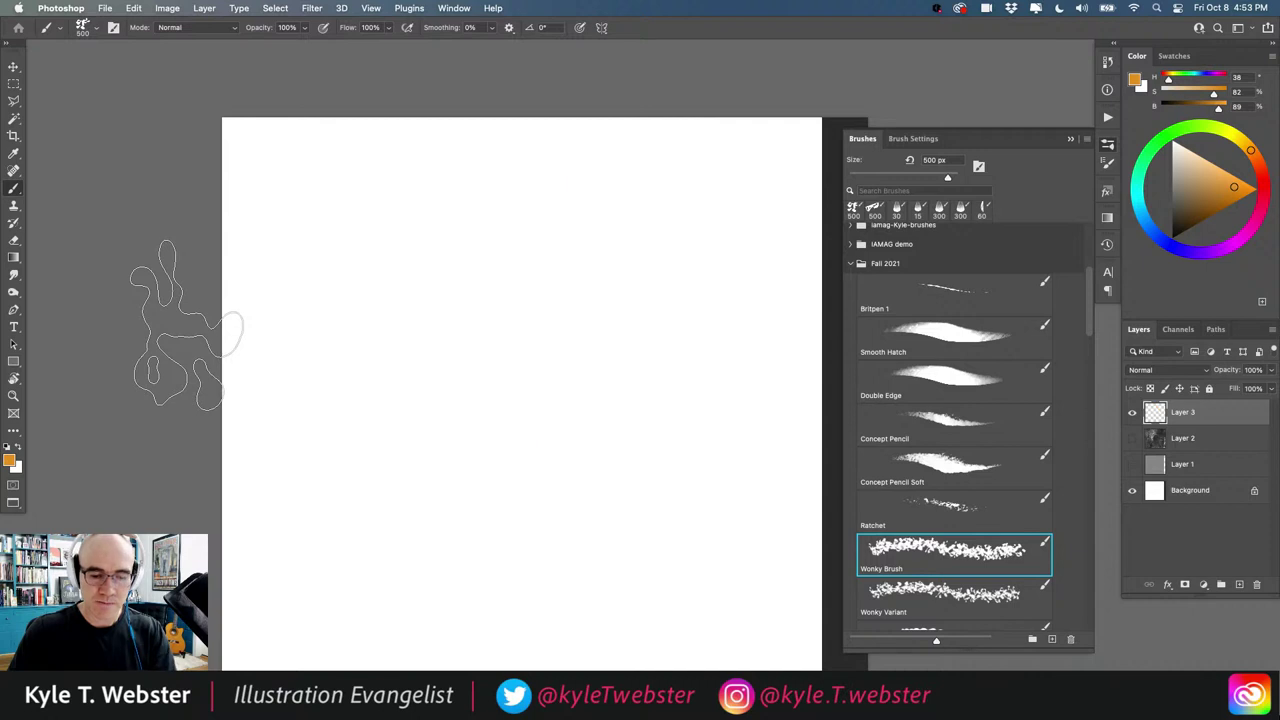
Step: Paint orange test strokes with the Wonky Variant brush and undo them
click(903, 587)
drag(535, 240, 600, 460)
mouse_move(580, 510)
mouse_down()
mouse_move(391, 294)
mouse_move(603, 200)
mouse_move(590, 180)
mouse_up()
key(super+z)
key(super+z)
Step: Reset the colour to black, draw looping test lines with the 45 px Inkwonk brush, and clear them from the layer
drag(1088, 302, 1084, 342)
click(935, 364)
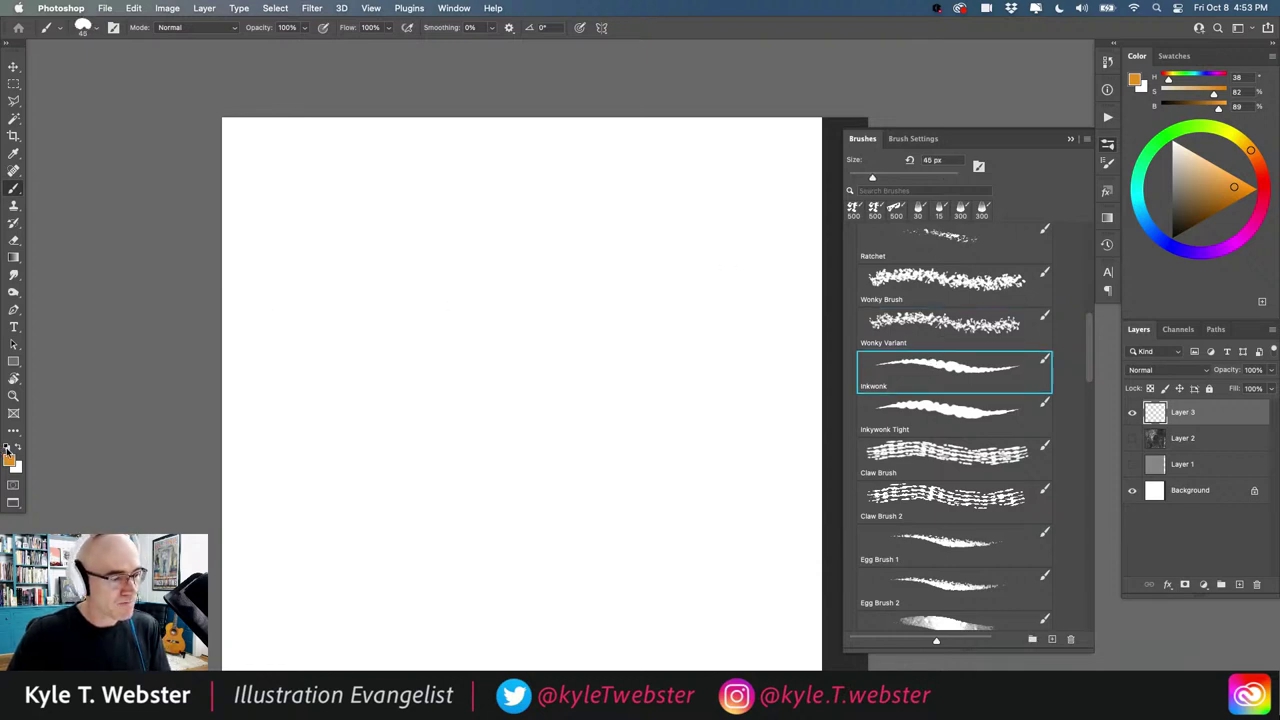
key(d)
drag(606, 352, 478, 404)
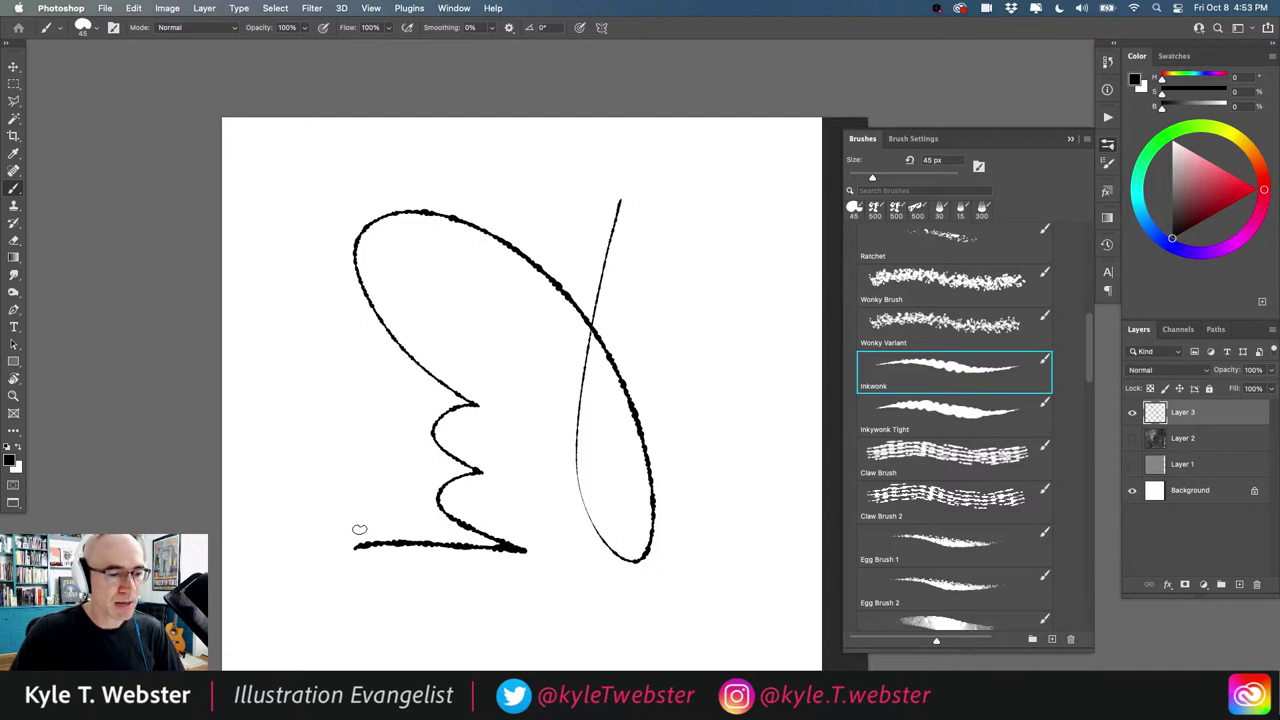
key(Delete)
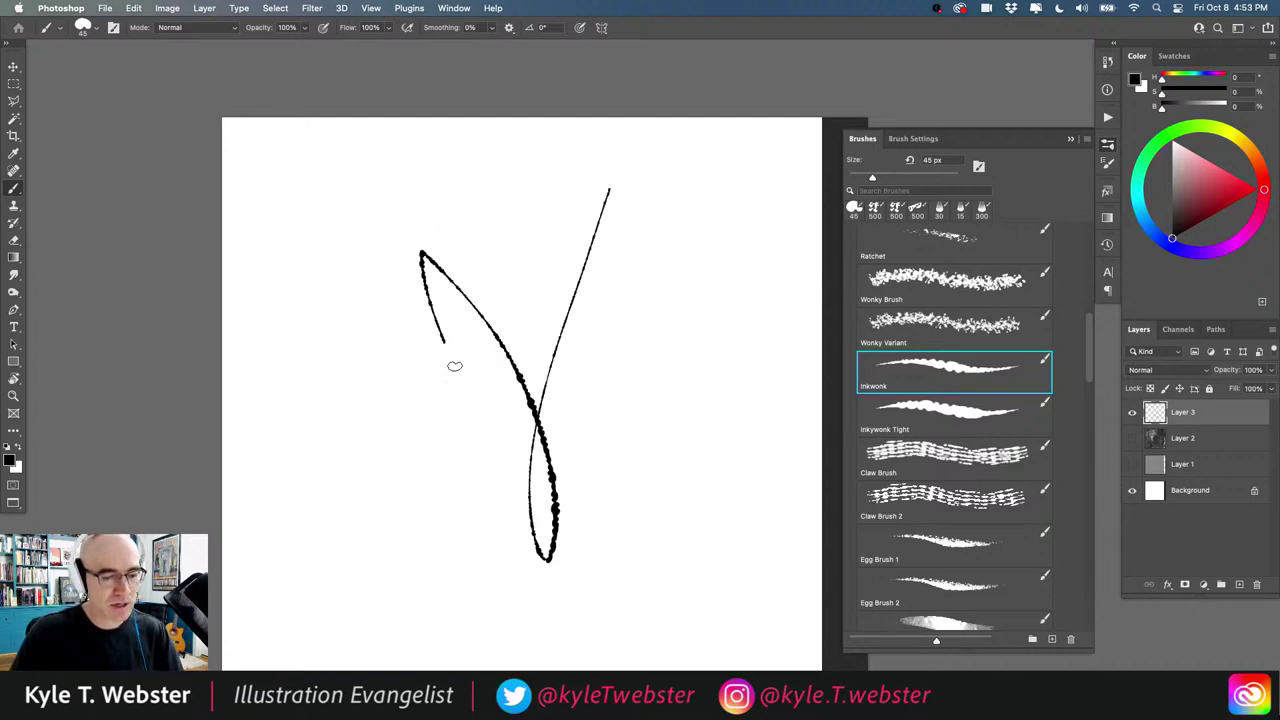
key(Delete)
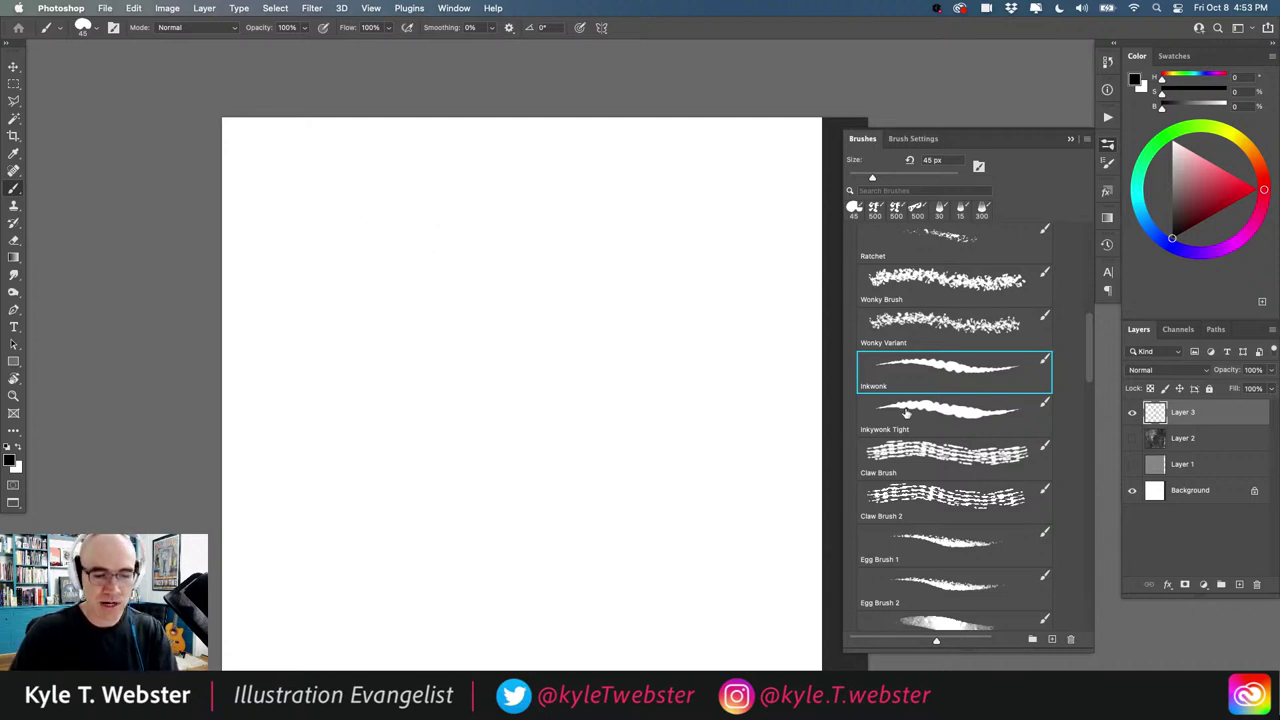
Step: Draw a long loop and scalloped lines with the 50 px Inkywonk Tight brush and clear them from the layer
key(period)
mouse_move(593, 535)
mouse_down()
mouse_move(609, 453)
mouse_move(403, 213)
mouse_up()
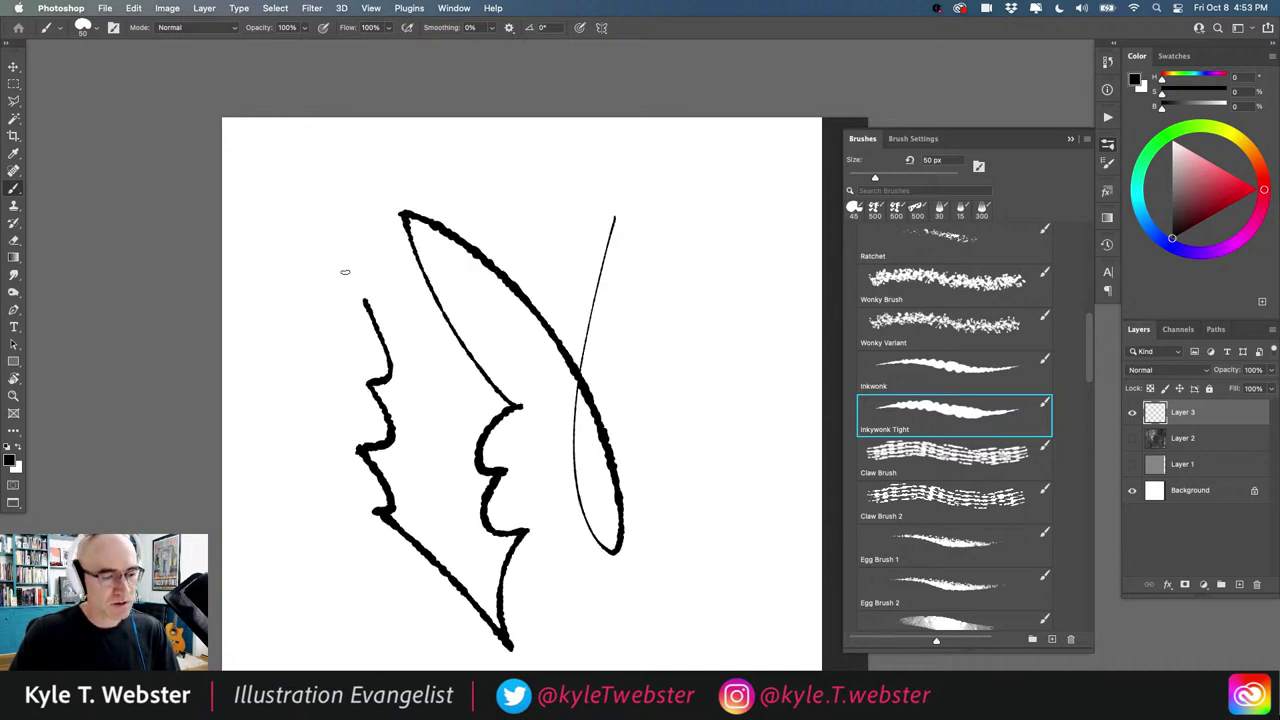
key(Delete)
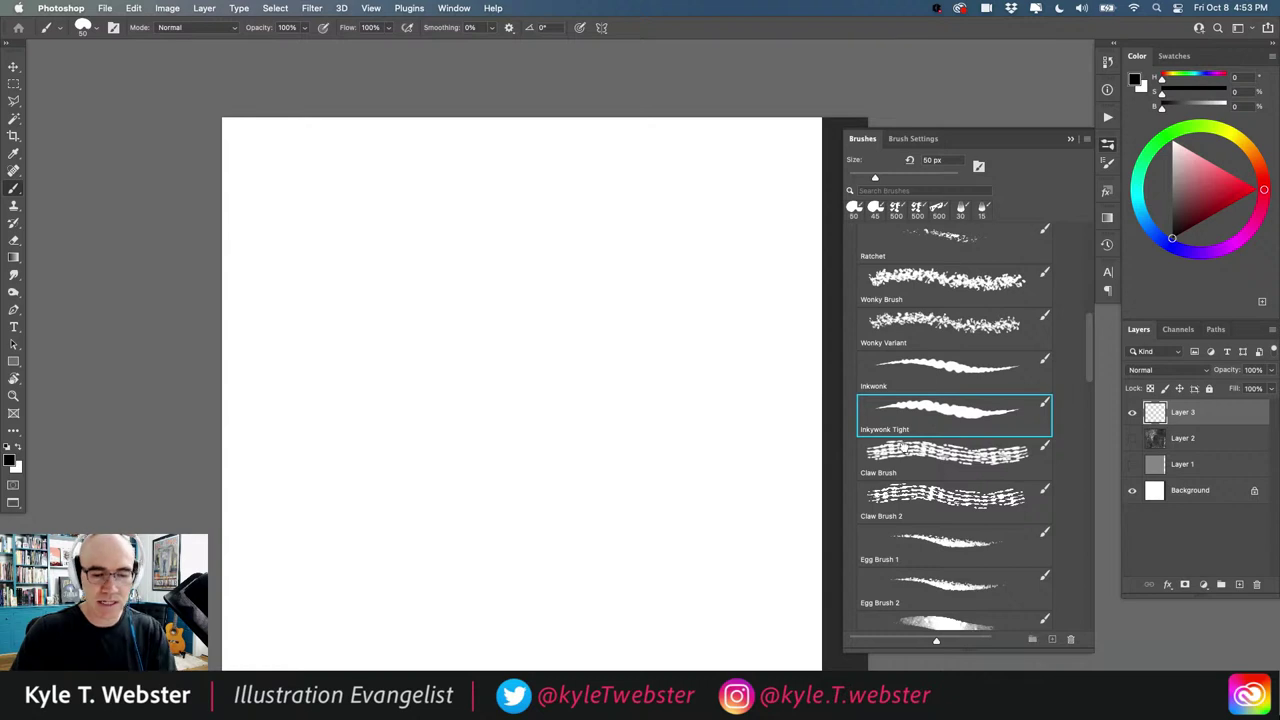
Step: Paint overlapping diagonal black strokes with the 377 px Claw Brush and undo all of them
click(903, 449)
drag(457, 208, 688, 552)
drag(410, 343, 655, 515)
drag(378, 438, 592, 556)
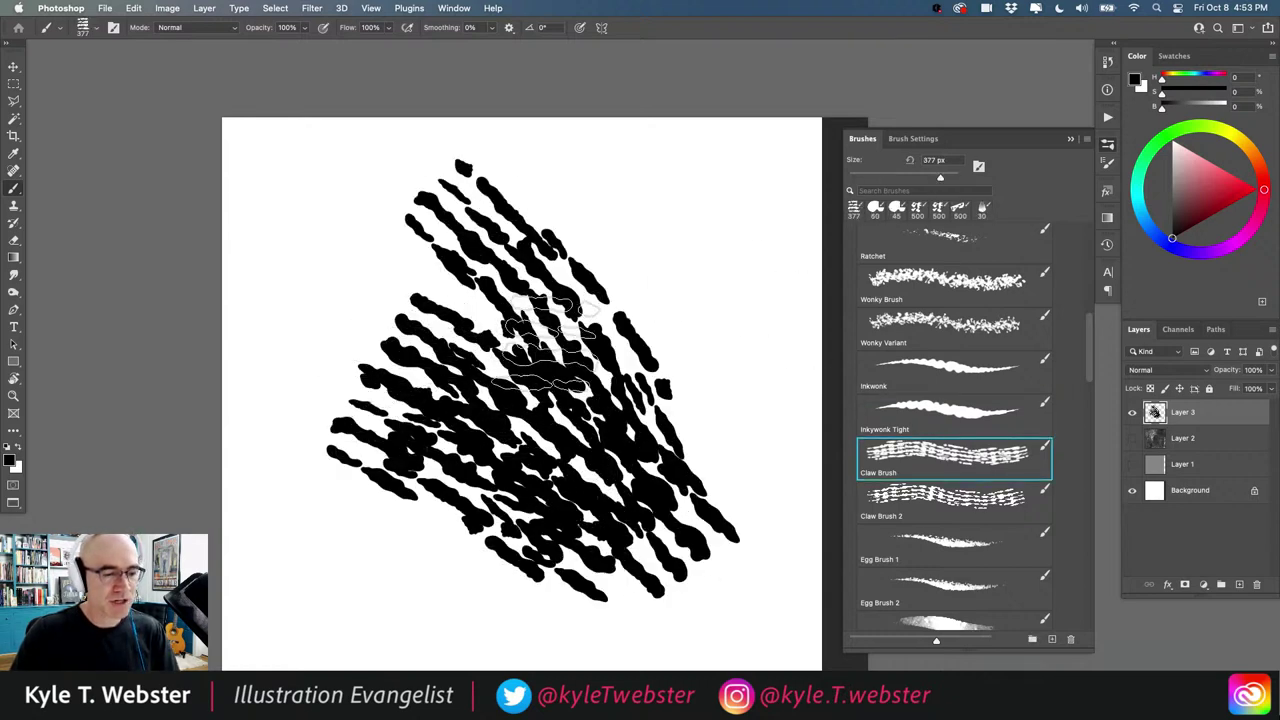
drag(385, 285, 570, 345)
mouse_move(470, 207)
mouse_down()
mouse_move(535, 235)
mouse_move(705, 385)
mouse_up()
drag(550, 188, 708, 315)
drag(583, 155, 738, 268)
drag(640, 125, 735, 225)
mouse_move(728, 448)
mouse_down()
mouse_move(733, 550)
mouse_move(760, 160)
mouse_up()
key(super+z)
key(super+z)
key(super+z)
key(super+z)
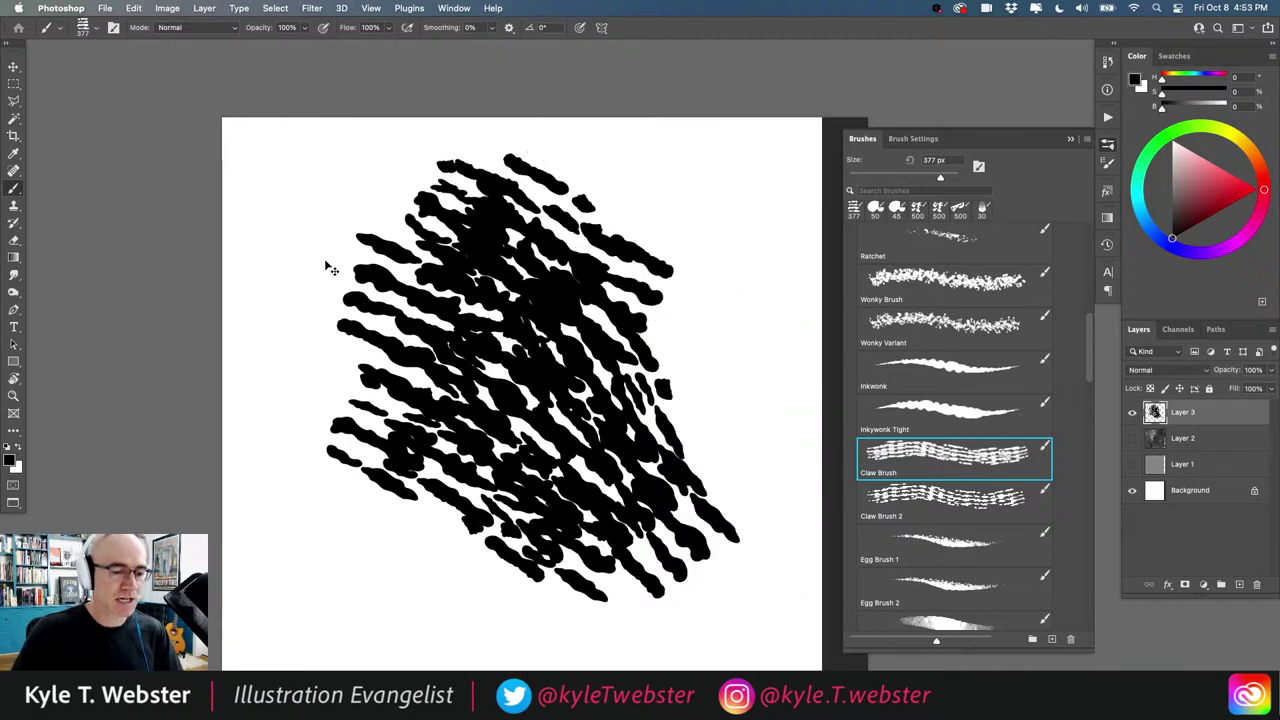
key(super+z)
key(super+z)
key(super+z)
key(super+z)
key(super+z)
key(super+z)
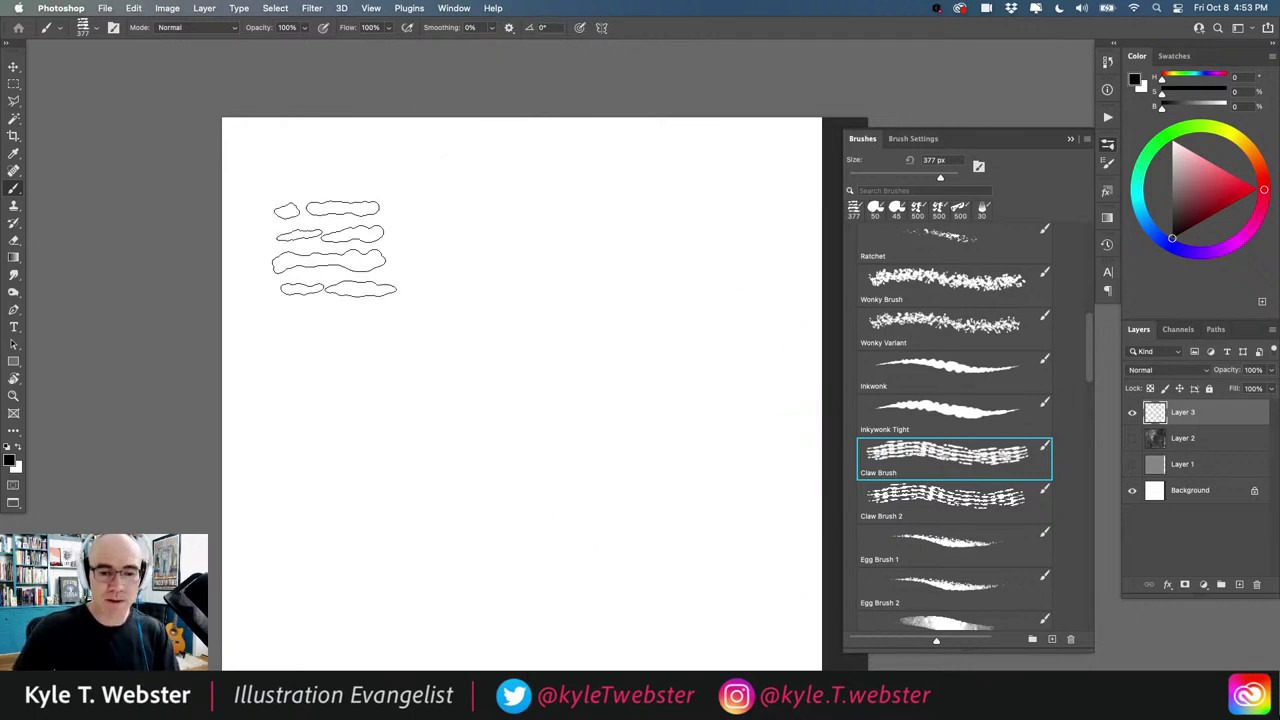
Step: Paint overlapping textured black strokes with the 377 px Claw Brush 2 and undo all of them
click(945, 497)
mouse_move(520, 262)
mouse_down()
mouse_move(654, 517)
mouse_move(431, 328)
mouse_move(429, 415)
mouse_up()
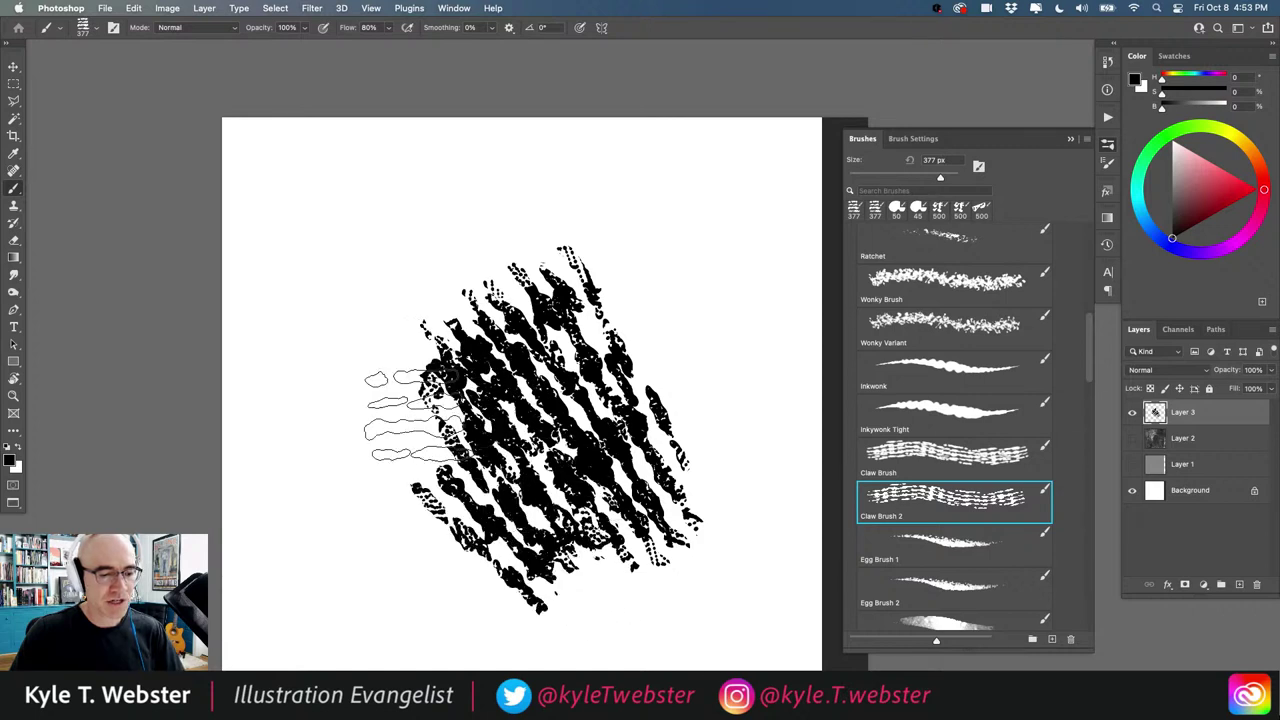
mouse_move(375, 308)
mouse_down()
mouse_move(595, 345)
mouse_move(375, 195)
mouse_up()
drag(675, 344, 652, 325)
key(super+z)
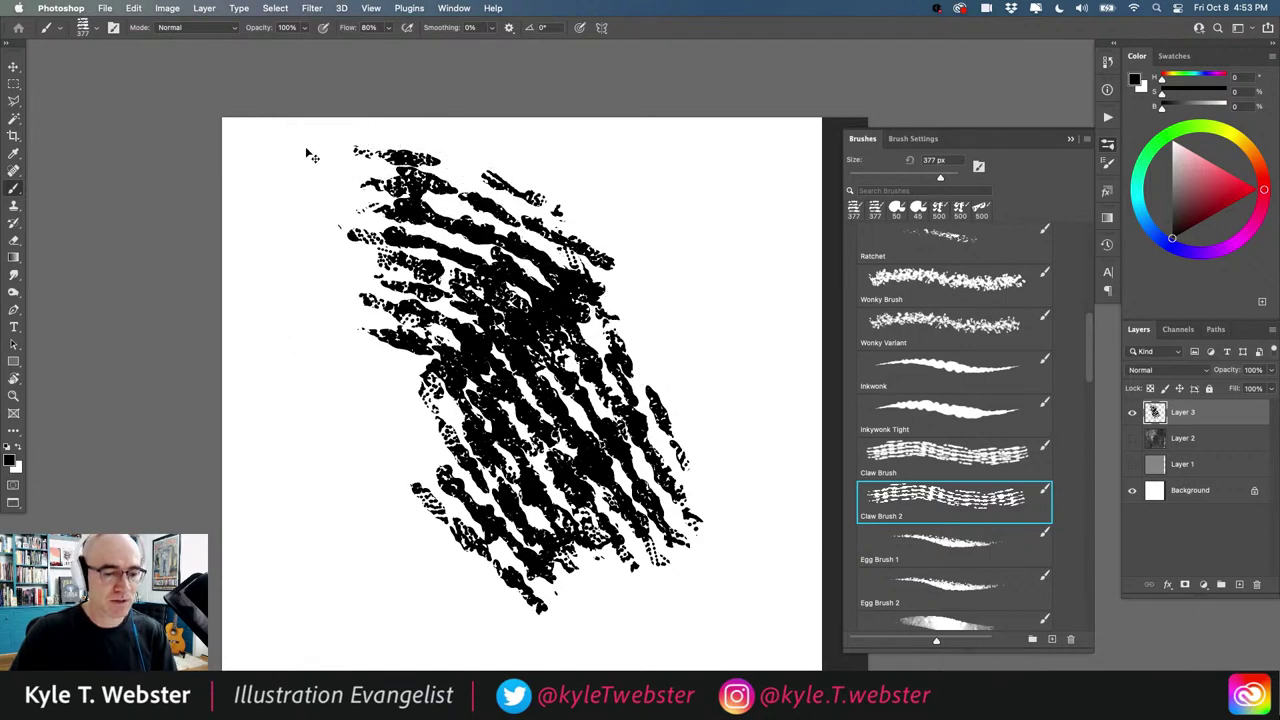
key(super+z)
key(super+z)
key(super+z)
key(super+z)
key(super+z)
key(super+z)
key(super+z)
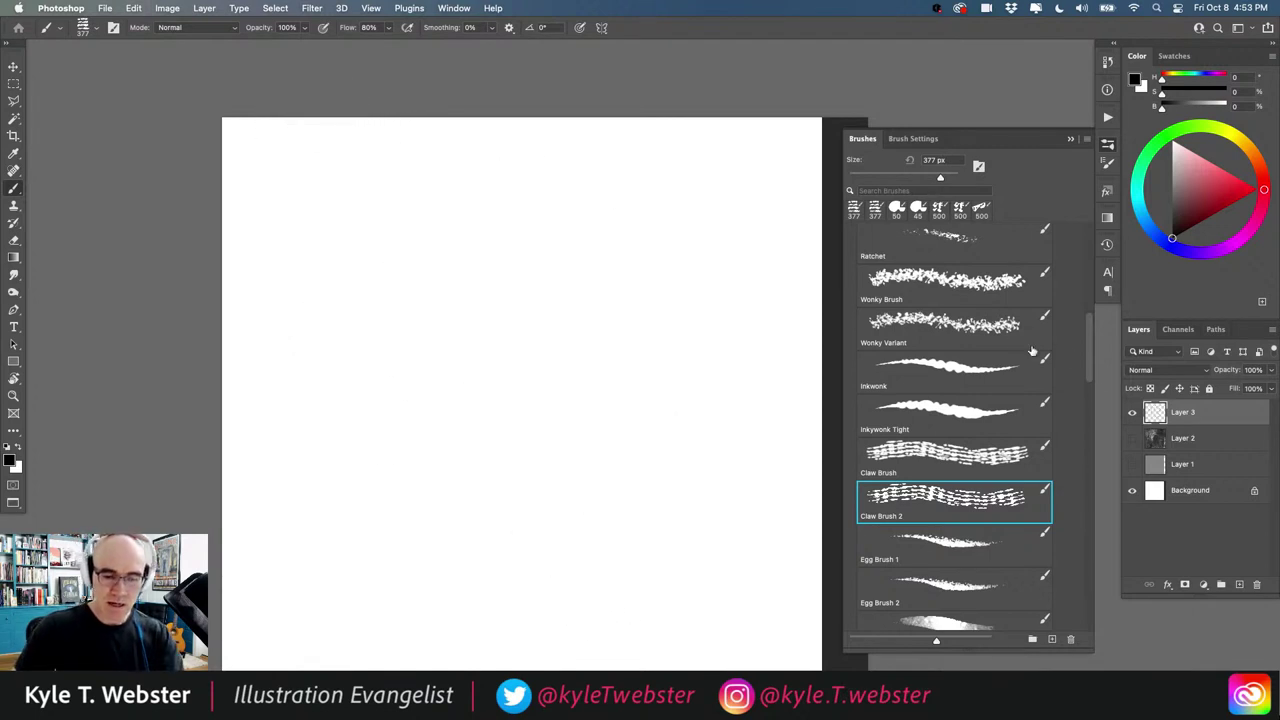
Step: Draw a black eye with a heavy textured eyebrow above it using the 175 px Egg Brush 1
scroll(1089, 335, down, 5)
click(940, 322)
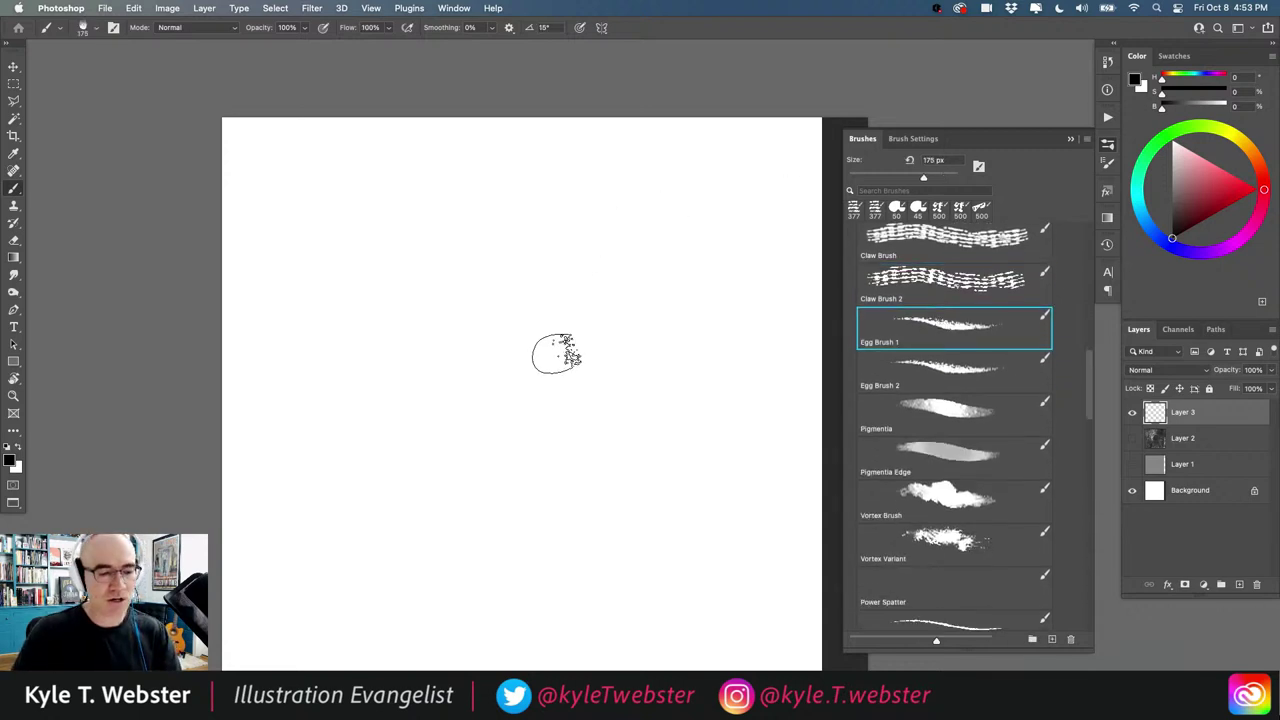
mouse_move(627, 334)
mouse_down()
mouse_move(460, 366)
mouse_move(569, 365)
mouse_move(542, 330)
mouse_move(446, 300)
mouse_move(435, 318)
mouse_up()
drag(405, 272, 550, 222)
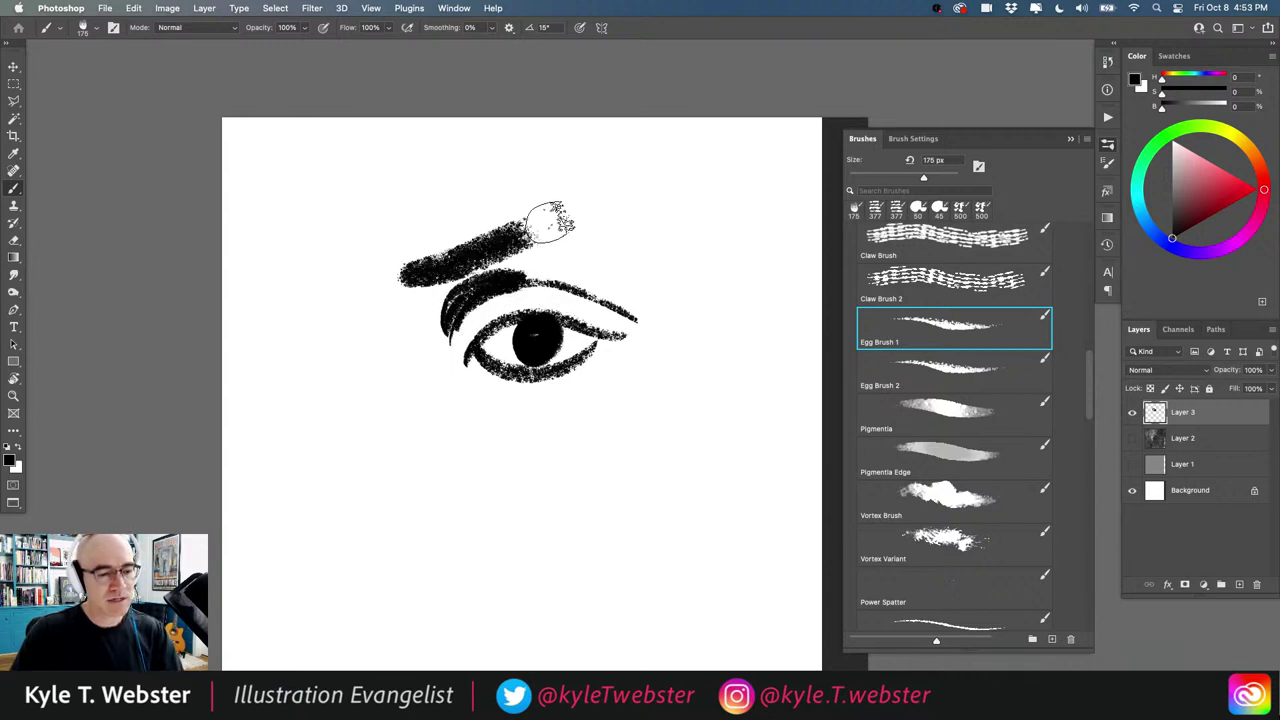
mouse_move(630, 243)
mouse_down()
mouse_move(553, 232)
mouse_move(588, 245)
mouse_move(425, 280)
mouse_up()
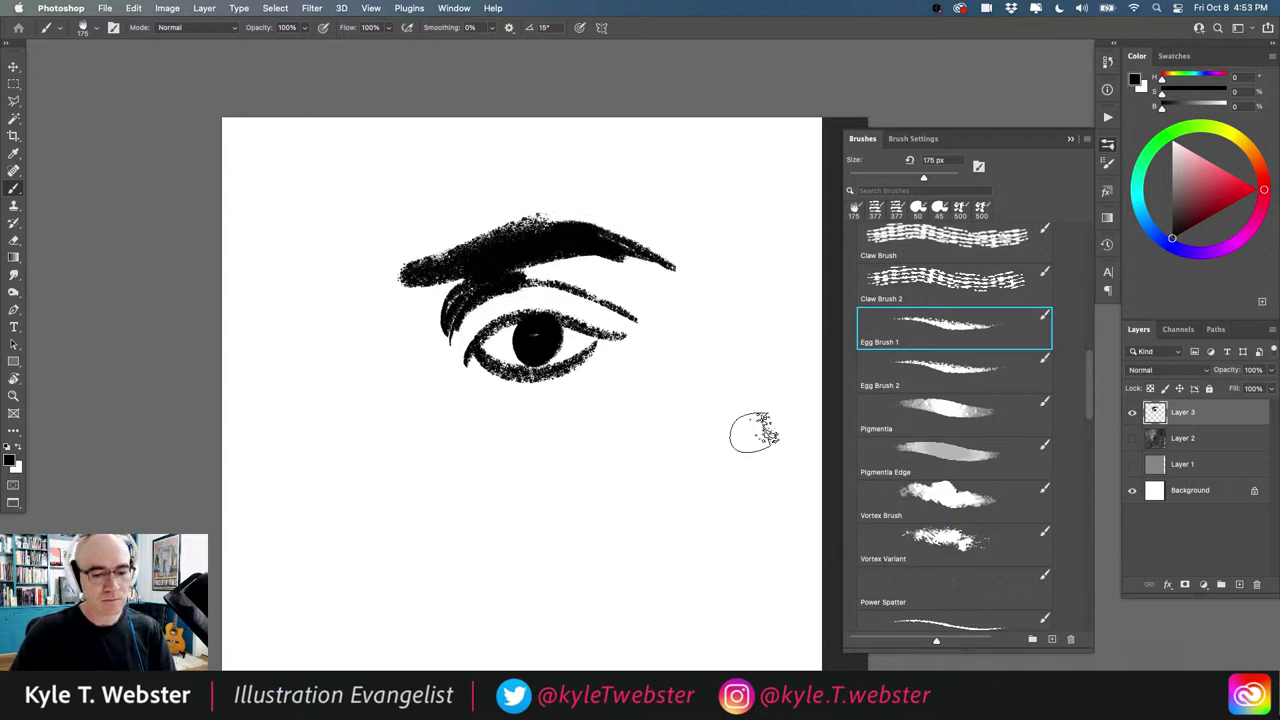
Step: Draw tapered and curved black lines around the eye with the 175 px Egg Brush 2 and clear the whole layer
click(935, 378)
drag(614, 436, 500, 610)
drag(433, 466, 487, 598)
drag(410, 390, 308, 230)
drag(357, 418, 333, 592)
drag(722, 440, 672, 562)
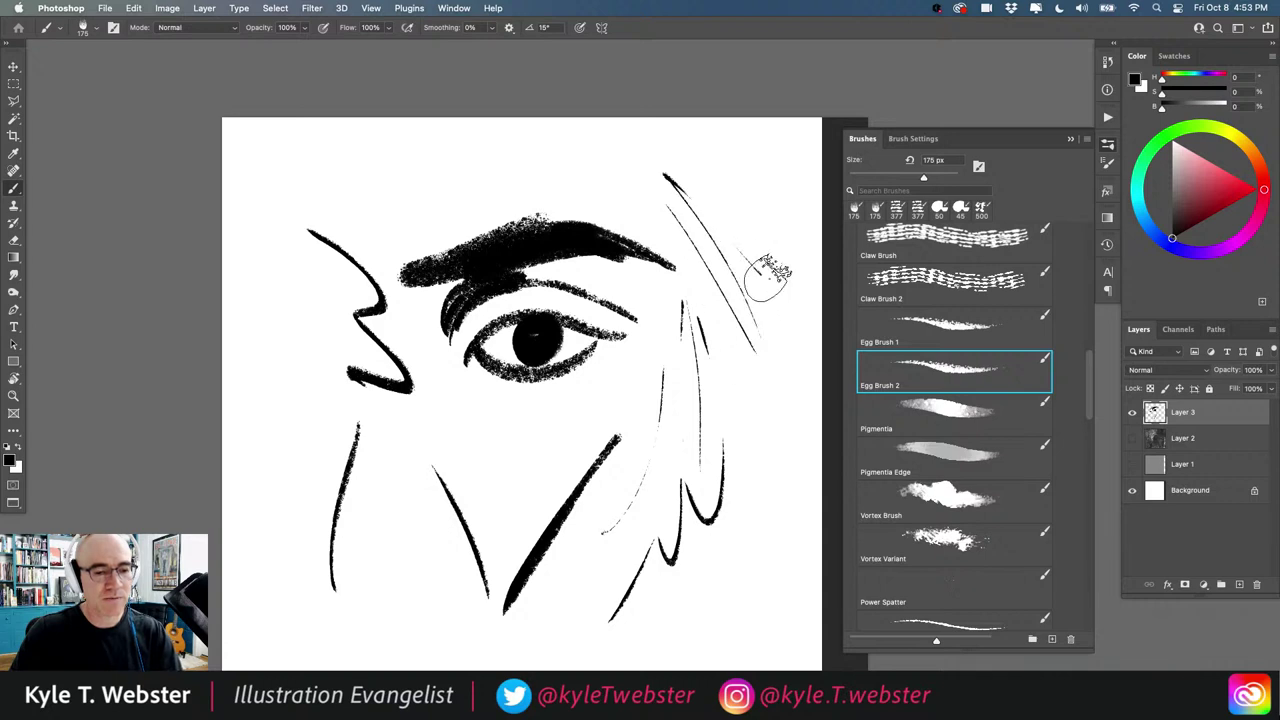
drag(767, 275, 665, 173)
key(BackSpace)
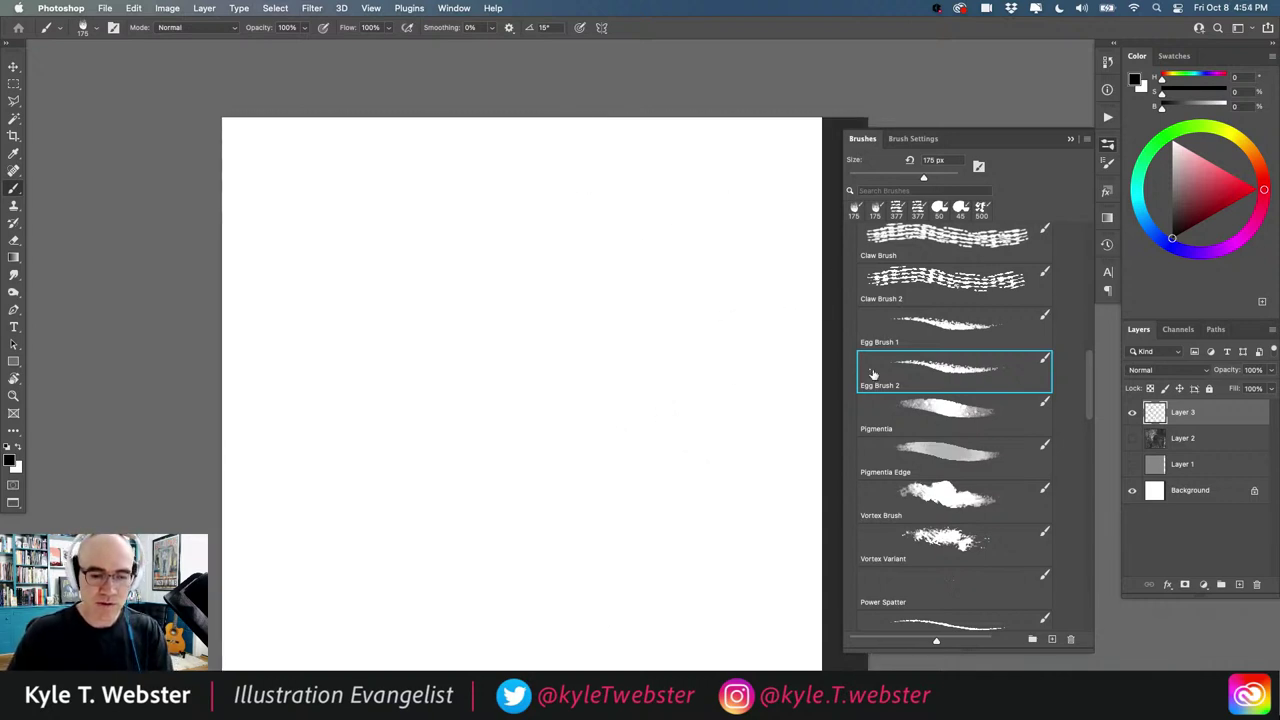
Step: Paint a few overlapping speckled strokes with the 338 px Pigmentia brush and undo them
click(926, 410)
mouse_move(615, 258)
mouse_down()
mouse_move(468, 465)
mouse_move(463, 282)
mouse_move(554, 440)
mouse_up()
mouse_move(515, 270)
mouse_down()
mouse_move(693, 314)
mouse_move(668, 255)
mouse_up()
key(super+z)
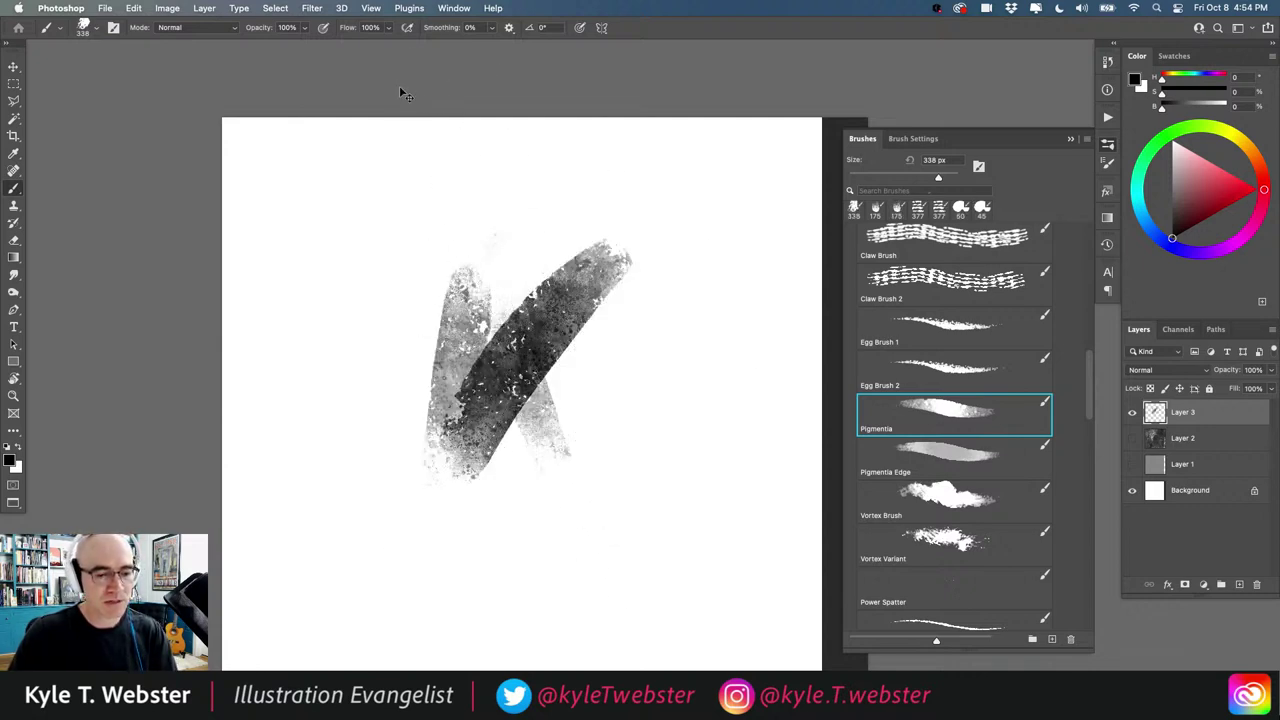
key(ctrl+z)
key(ctrl+z)
Step: Paint broad overlapping grey strokes with the 338 px Pigmentia Edge brush, select the whole canvas, and delete them
click(934, 452)
drag(515, 258, 515, 494)
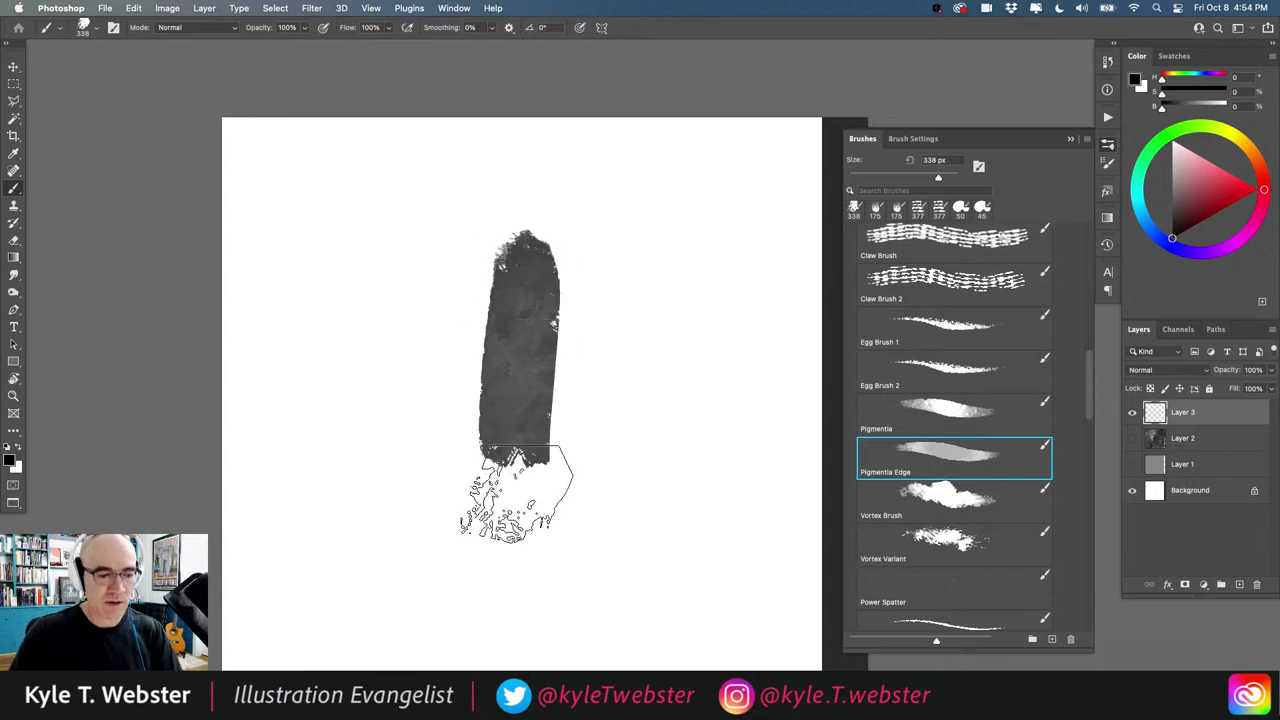
drag(540, 560, 360, 370)
drag(443, 243, 715, 275)
mouse_move(695, 265)
mouse_down()
mouse_move(670, 317)
mouse_move(645, 510)
mouse_up()
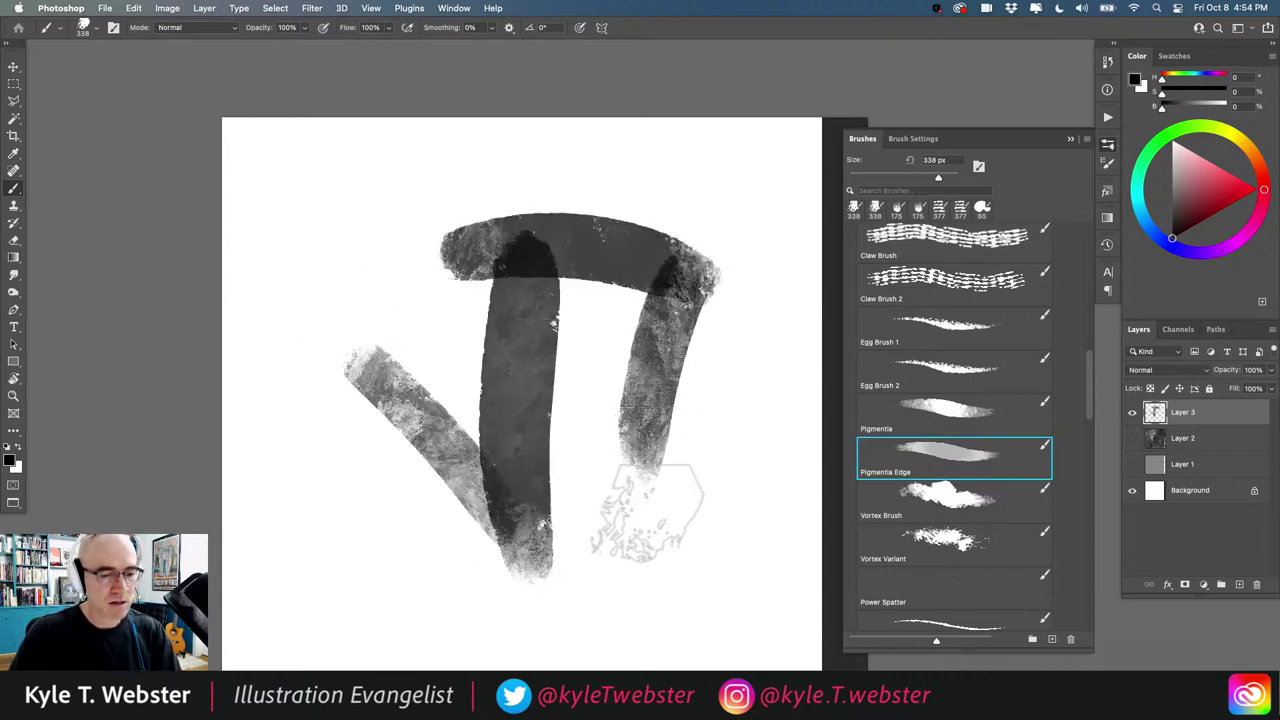
drag(720, 295, 697, 432)
drag(742, 365, 713, 526)
drag(628, 462, 572, 398)
mouse_move(650, 375)
mouse_down()
mouse_move(615, 392)
mouse_move(580, 210)
mouse_up()
key(ctrl+a)
key(Delete)
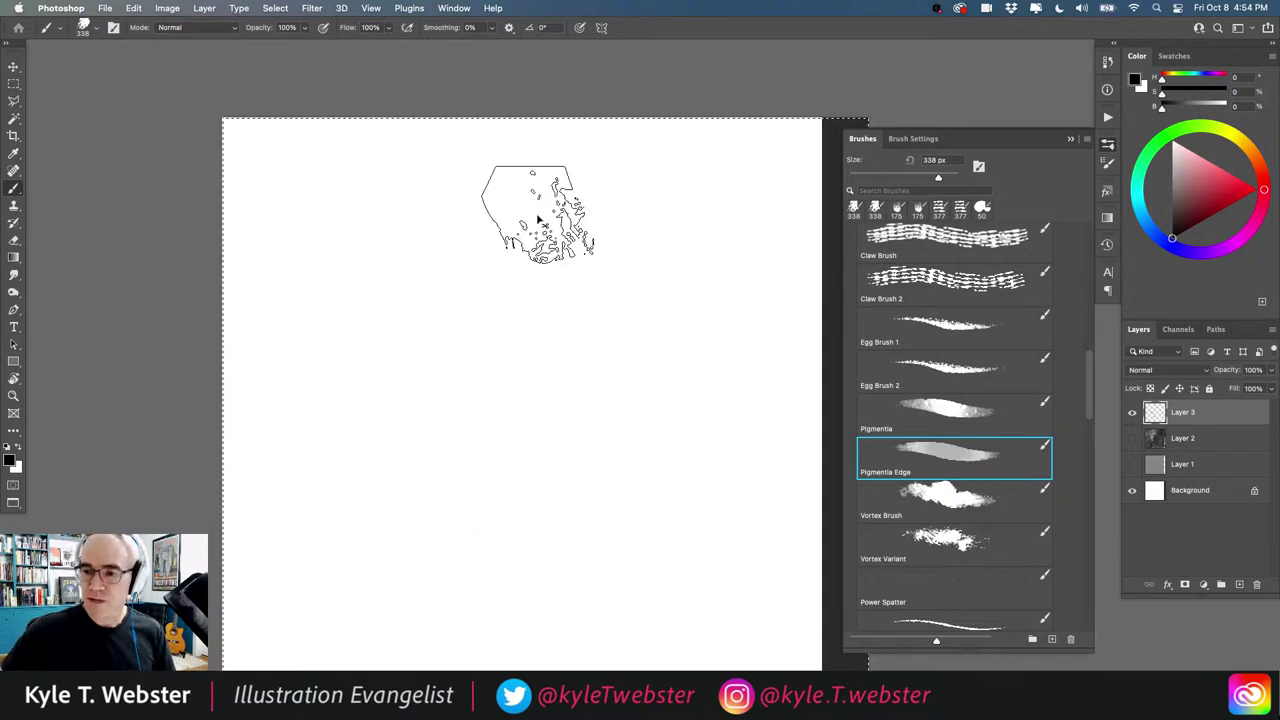
Step: Paint swirling textured strokes with the 1000 px Vortex Brush, sample a light grey from them, and clear the layer
click(928, 498)
mouse_move(600, 250)
mouse_down()
mouse_move(609, 400)
mouse_move(477, 460)
mouse_move(400, 230)
mouse_move(330, 200)
mouse_move(560, 520)
mouse_move(595, 380)
mouse_up()
alt+click(605, 368)
mouse_move(492, 264)
mouse_down()
mouse_move(588, 430)
mouse_move(575, 290)
mouse_move(405, 197)
mouse_up()
key(BackSpace)
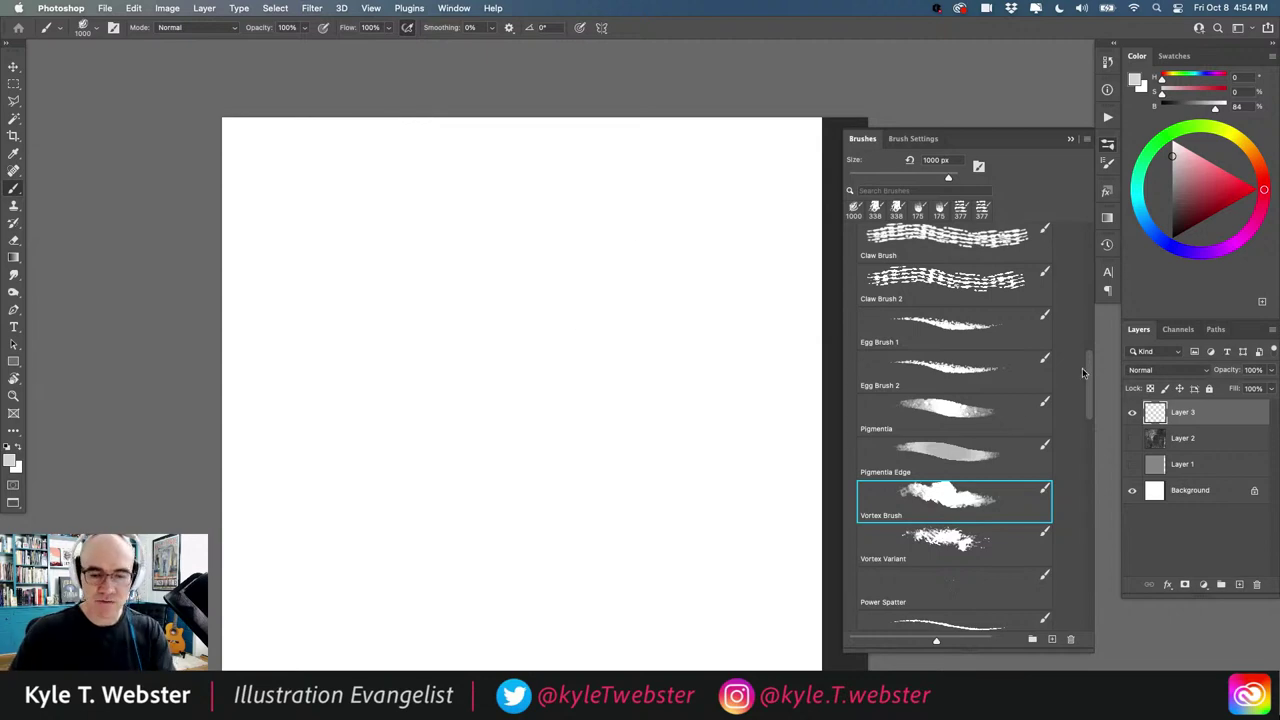
Step: Paint swirling light grey and black textures with the 1000 px Vortex Variant brush, select the whole canvas, and delete them
scroll(1087, 373, down, 3)
click(955, 455)
mouse_move(606, 277)
mouse_down()
mouse_move(477, 471)
mouse_move(371, 314)
mouse_move(90, 400)
mouse_up()
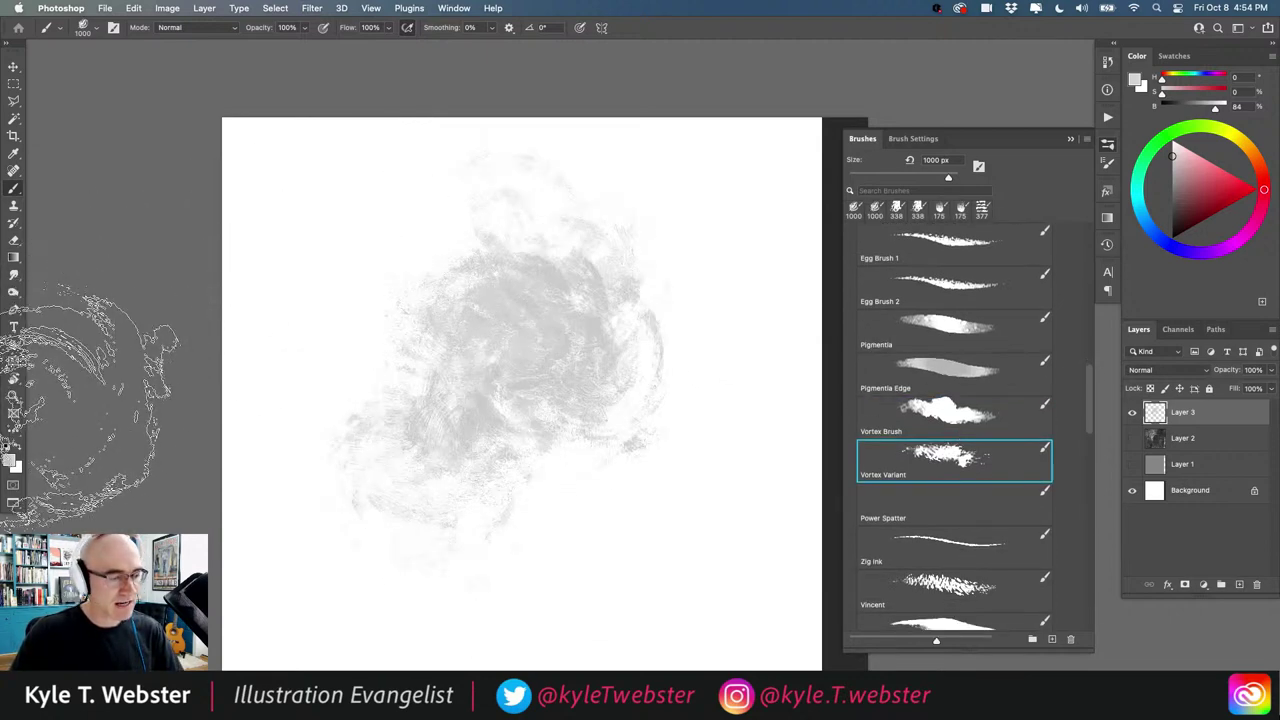
click(7, 447)
mouse_move(480, 470)
mouse_down()
mouse_move(400, 430)
mouse_move(428, 245)
mouse_move(329, 337)
mouse_move(590, 270)
mouse_move(460, 360)
mouse_move(486, 71)
mouse_move(700, 314)
mouse_move(365, 430)
mouse_move(430, 220)
mouse_move(350, 480)
mouse_move(330, 400)
mouse_move(458, 428)
mouse_up()
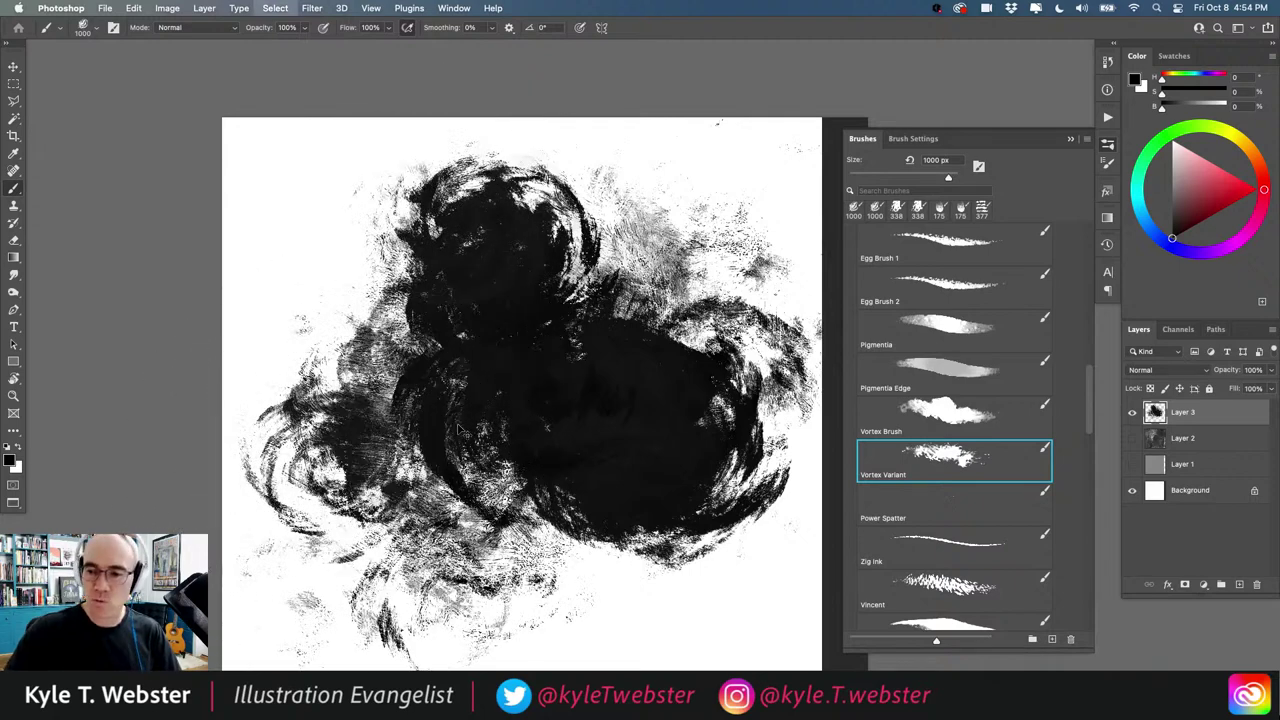
key(super+a)
key(Delete)
key(super+d)
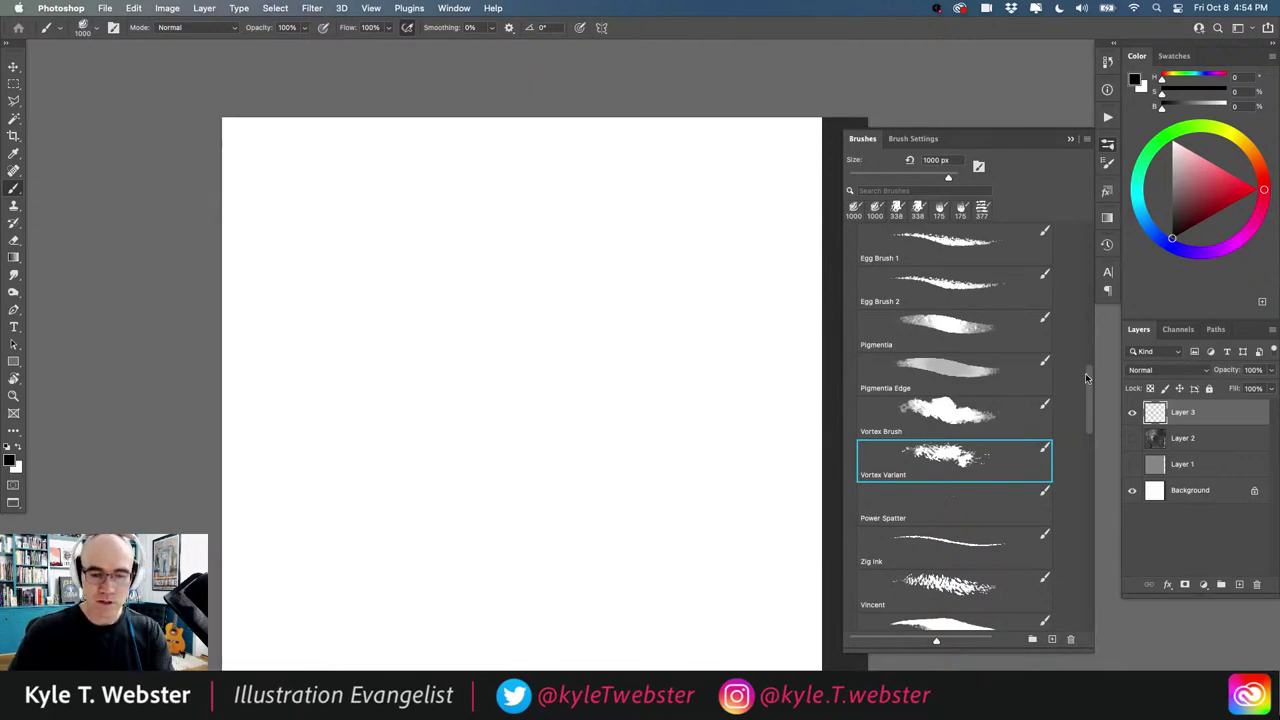
Step: Cover the canvas with black ink spatter using the 971 px Power Spatter brush and clear the layer
drag(1085, 373, 1084, 390)
click(938, 360)
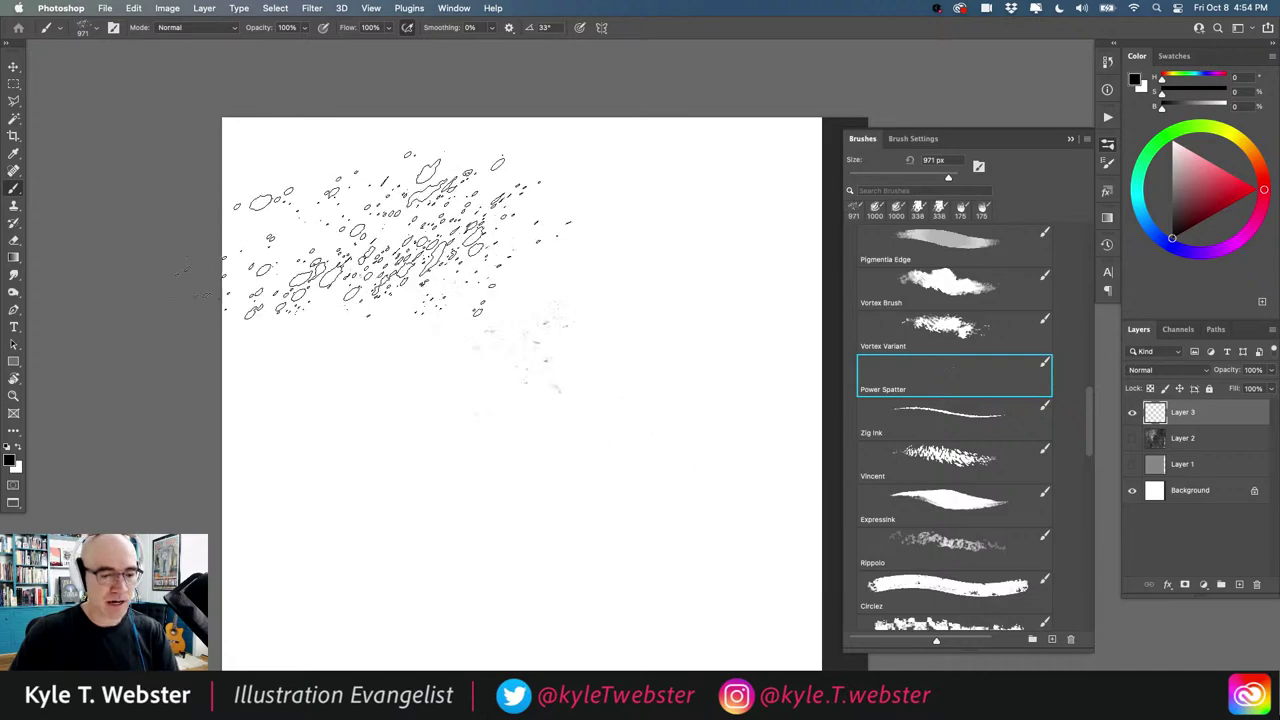
mouse_move(400, 235)
mouse_down()
mouse_move(630, 400)
mouse_move(400, 520)
mouse_move(480, 165)
mouse_move(290, 300)
mouse_move(380, 600)
mouse_move(750, 320)
mouse_move(200, 225)
mouse_up()
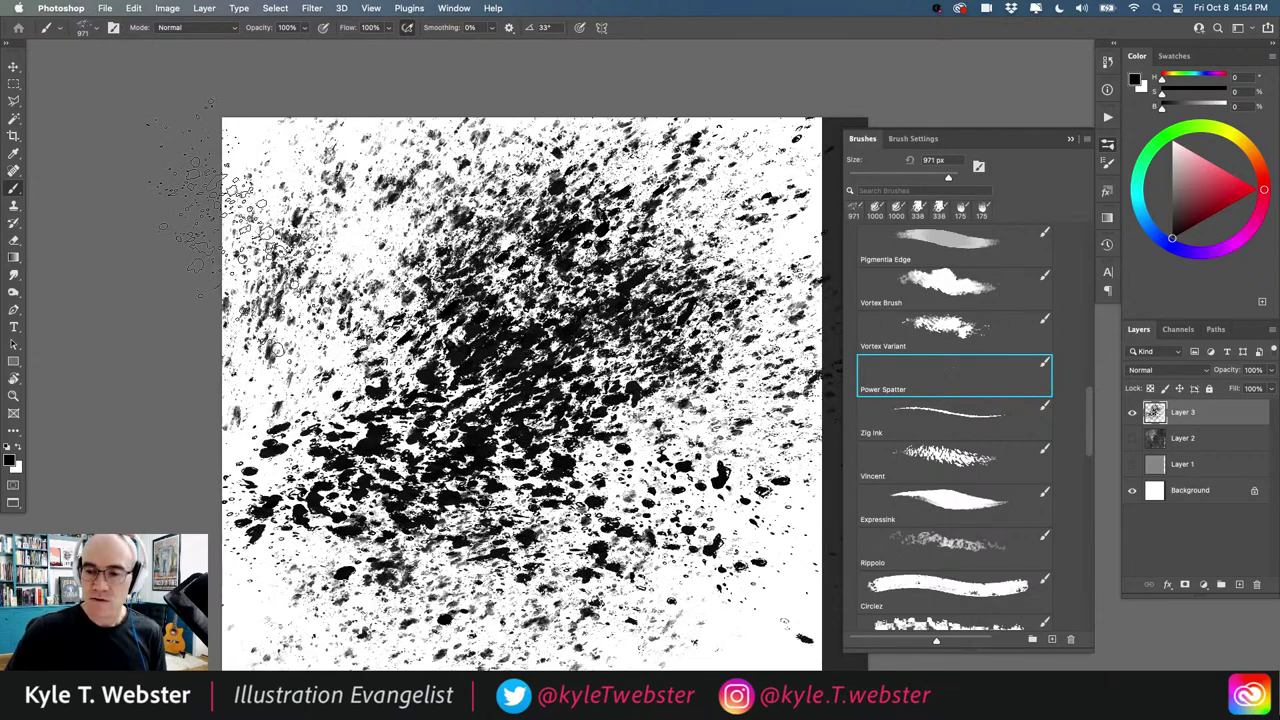
key(Delete)
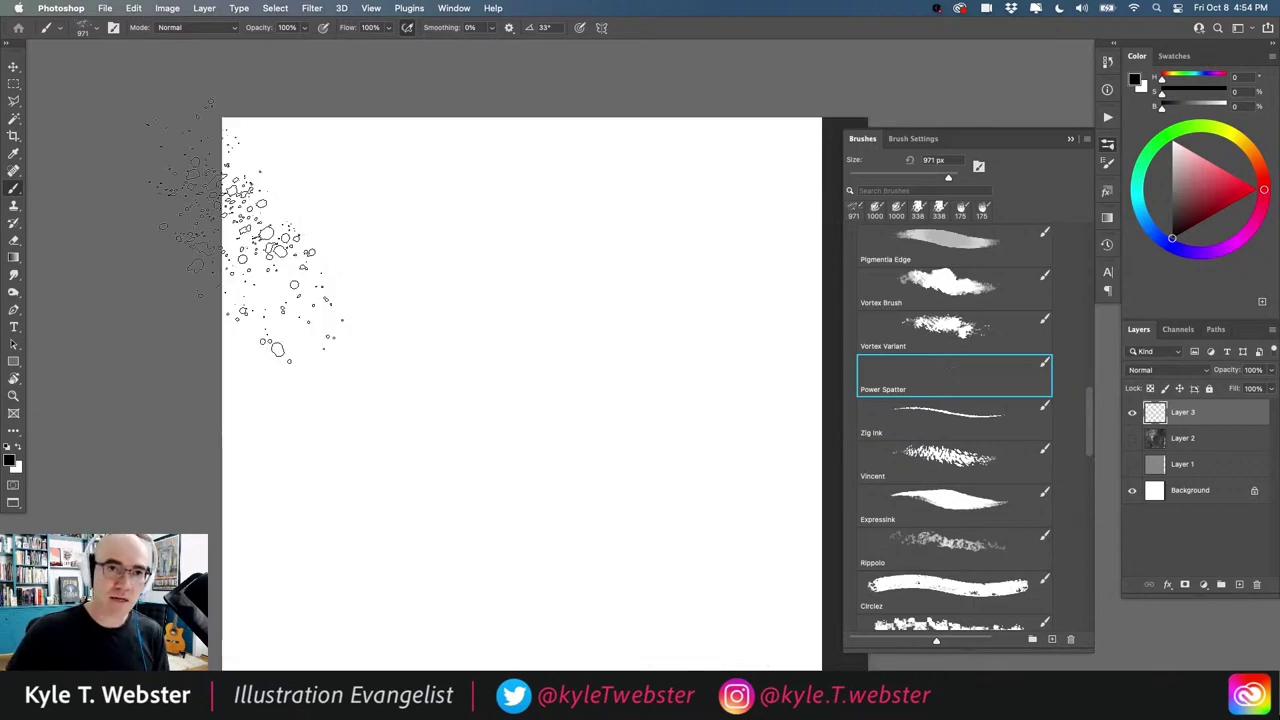
Step: Build up another burst of black spatter from the canvas centre outward with Power Spatter, select everything, and delete it
drag(600, 443, 314, 343)
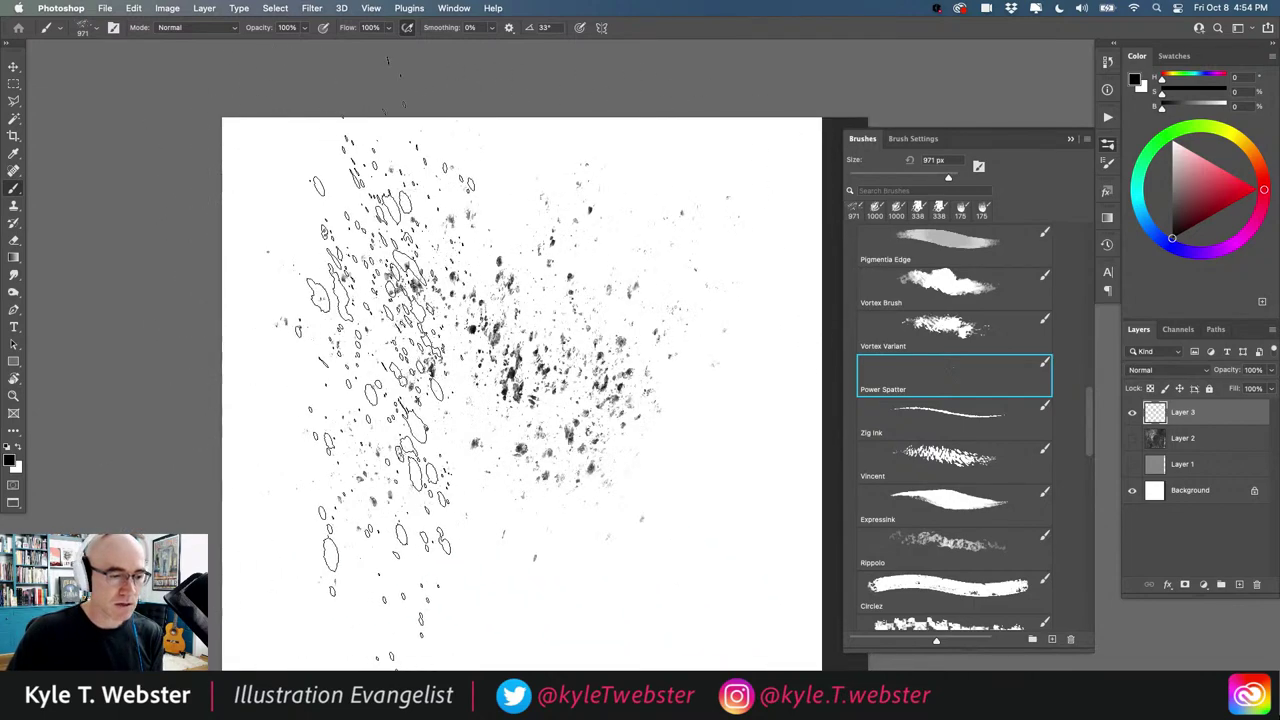
mouse_move(385, 390)
mouse_down()
mouse_move(640, 520)
mouse_move(320, 290)
mouse_up()
drag(630, 580, 720, 545)
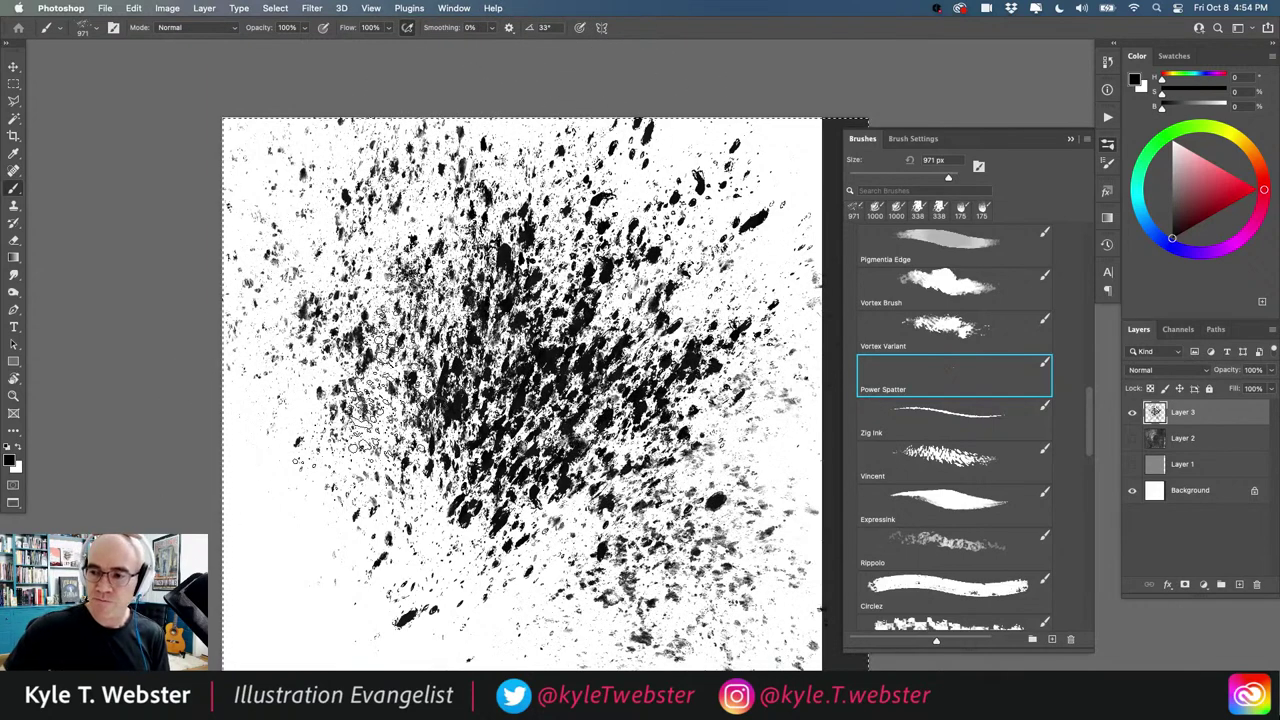
key(super+a)
key(BackSpace)
Step: Draw a rough black nose and eyes with the 60 px Zig Ink brush and clear the layer
click(918, 411)
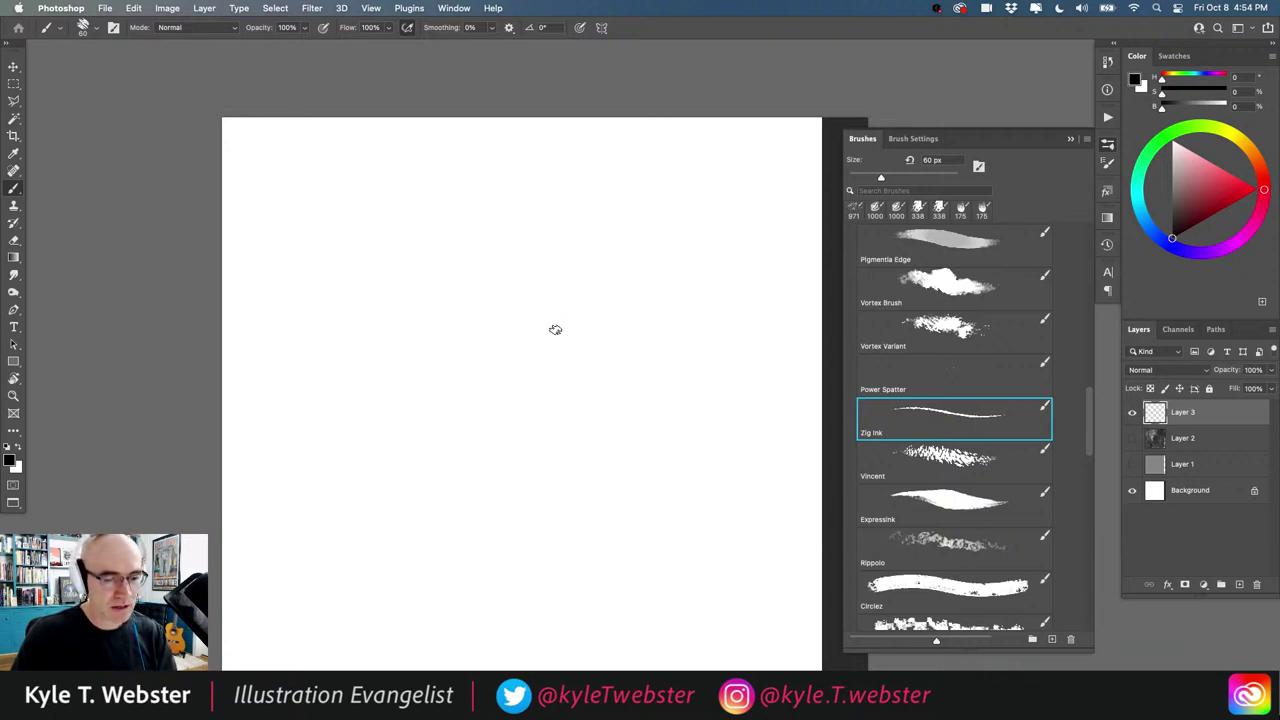
drag(503, 340, 479, 407)
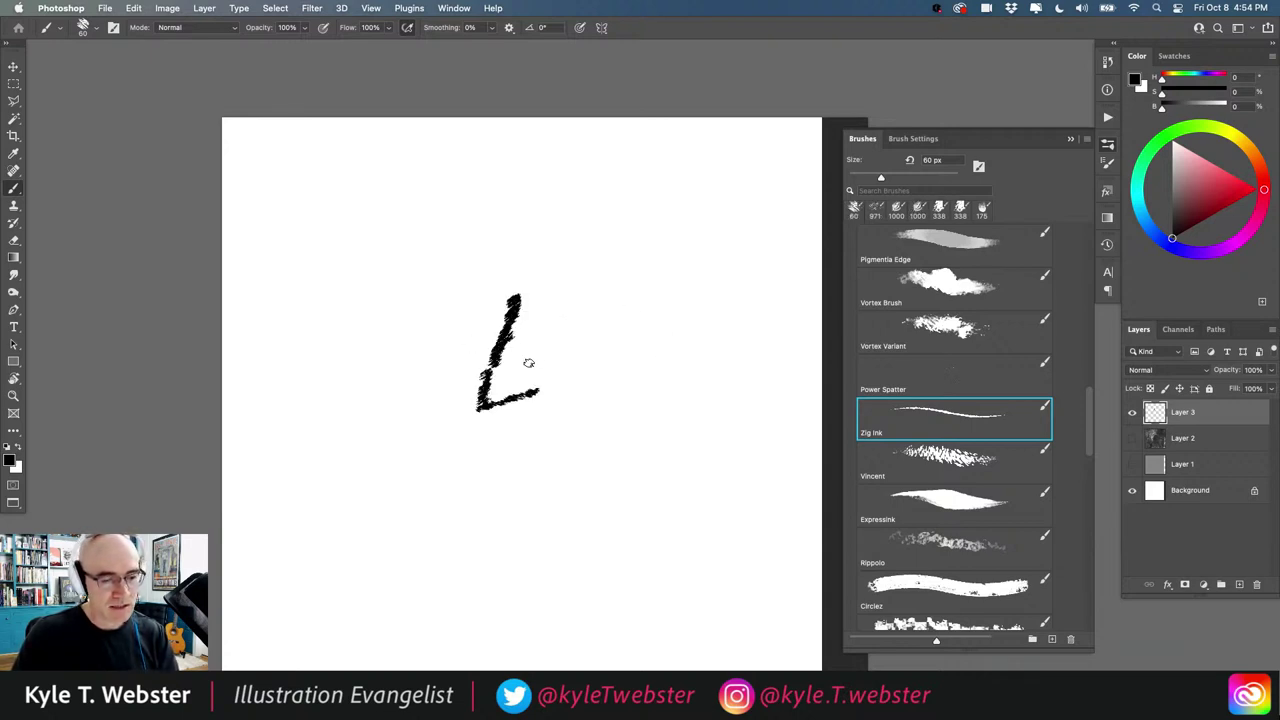
scroll(549, 310, up, 3)
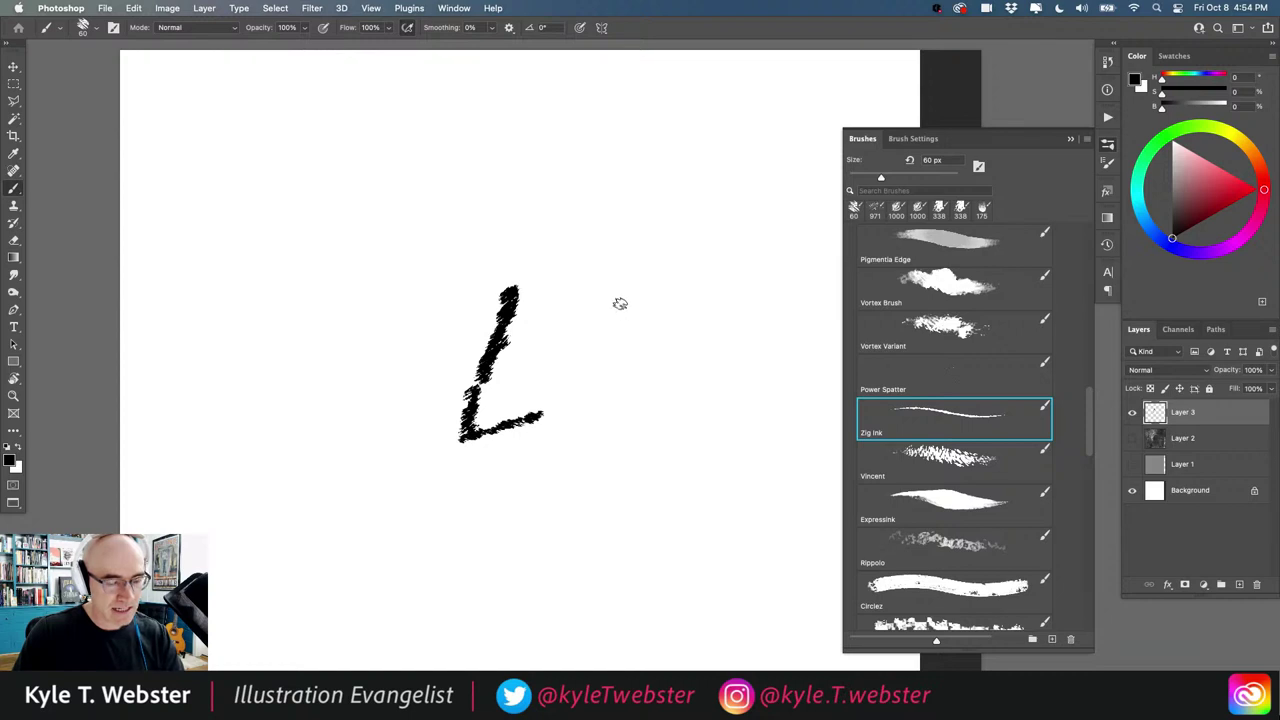
drag(632, 302, 563, 324)
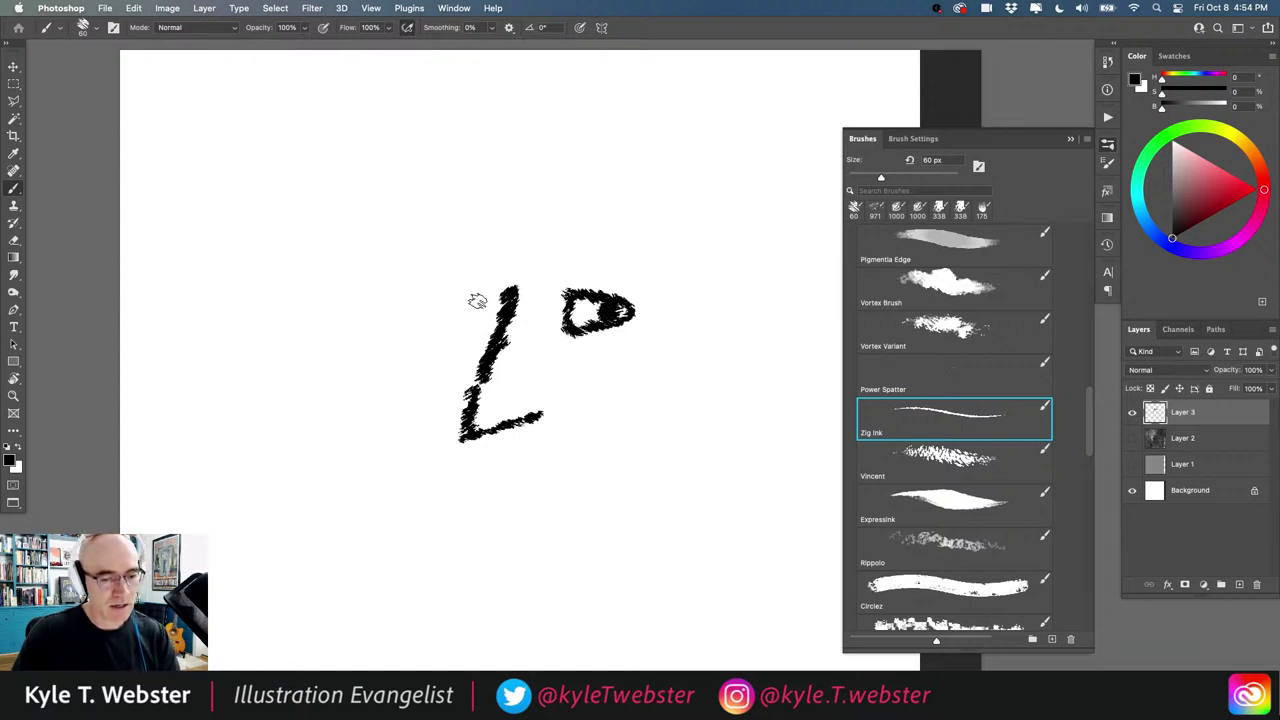
drag(489, 302, 471, 310)
mouse_move(648, 262)
mouse_down()
mouse_move(412, 264)
mouse_move(406, 437)
mouse_move(569, 497)
mouse_move(625, 461)
mouse_up()
key(super+a)
key(BackSpace)
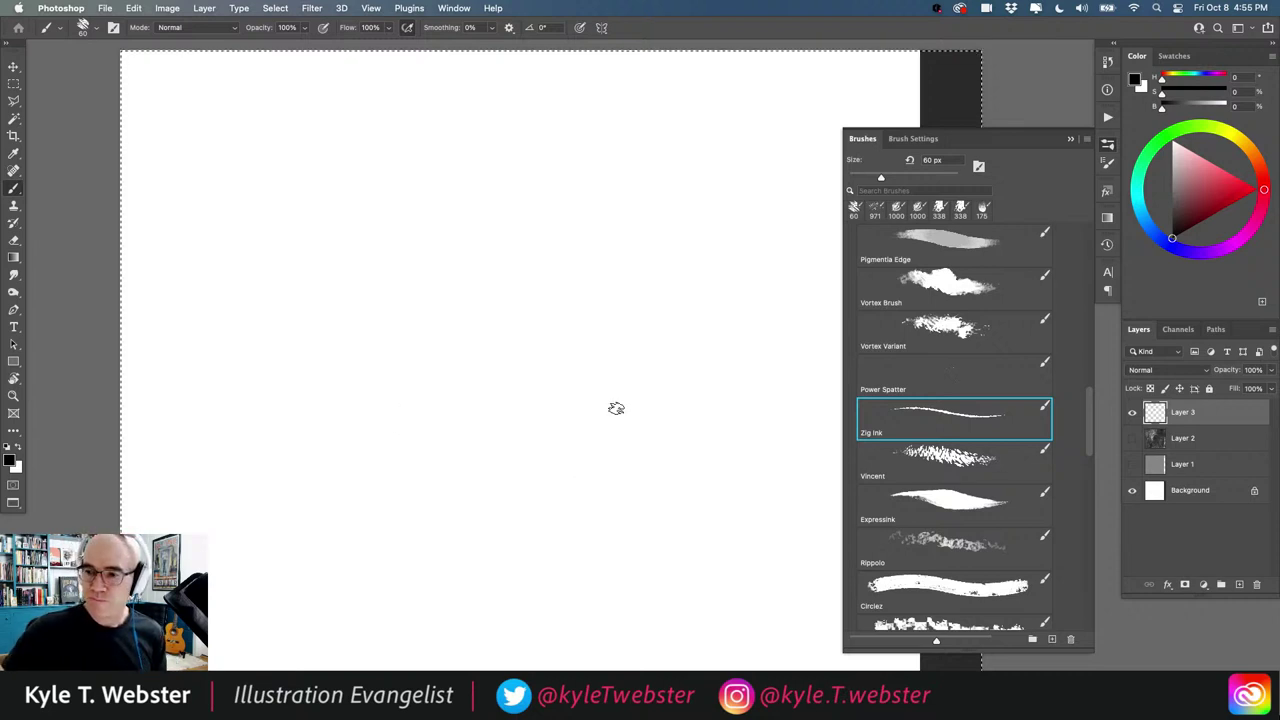
Step: Paint patches of short dabs in black and in green (hue 168°) with the 300 px Vincent brush and clear the layer
click(950, 463)
mouse_move(545, 290)
mouse_down()
mouse_move(580, 412)
mouse_move(558, 400)
mouse_move(590, 305)
mouse_move(570, 230)
mouse_up()
click(1249, 145)
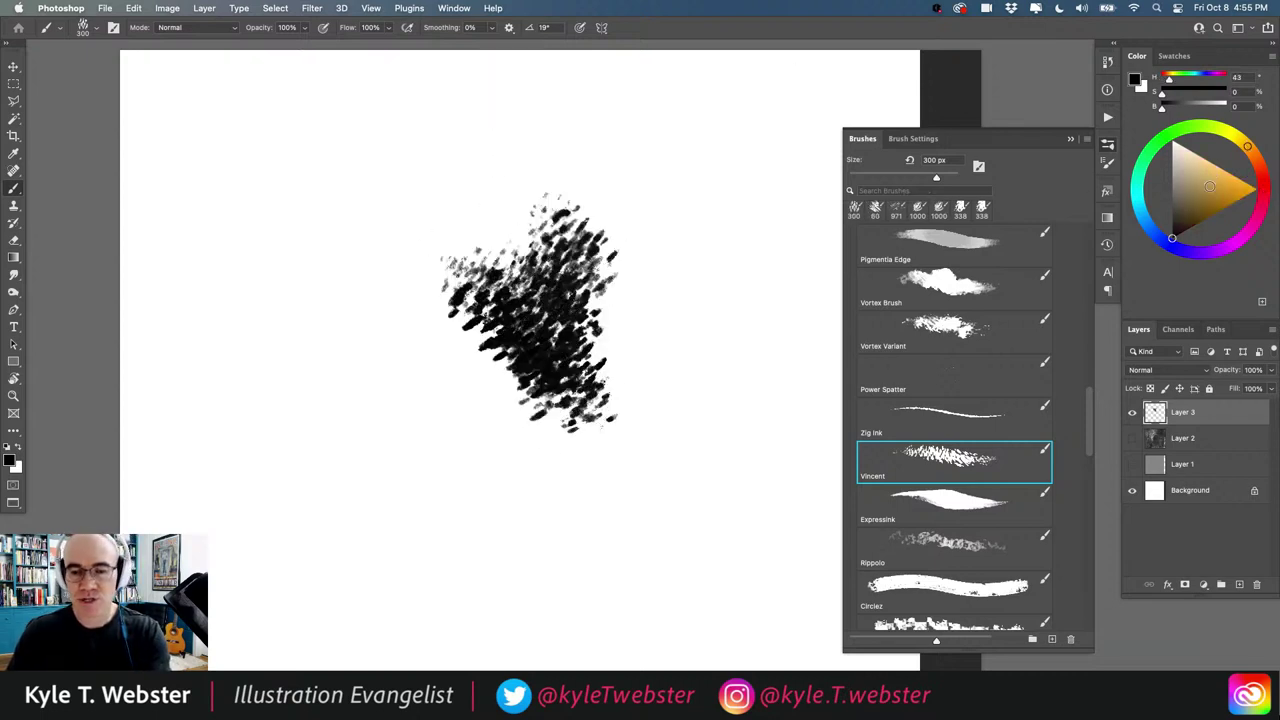
click(1218, 171)
drag(1151, 150, 1140, 173)
click(1212, 190)
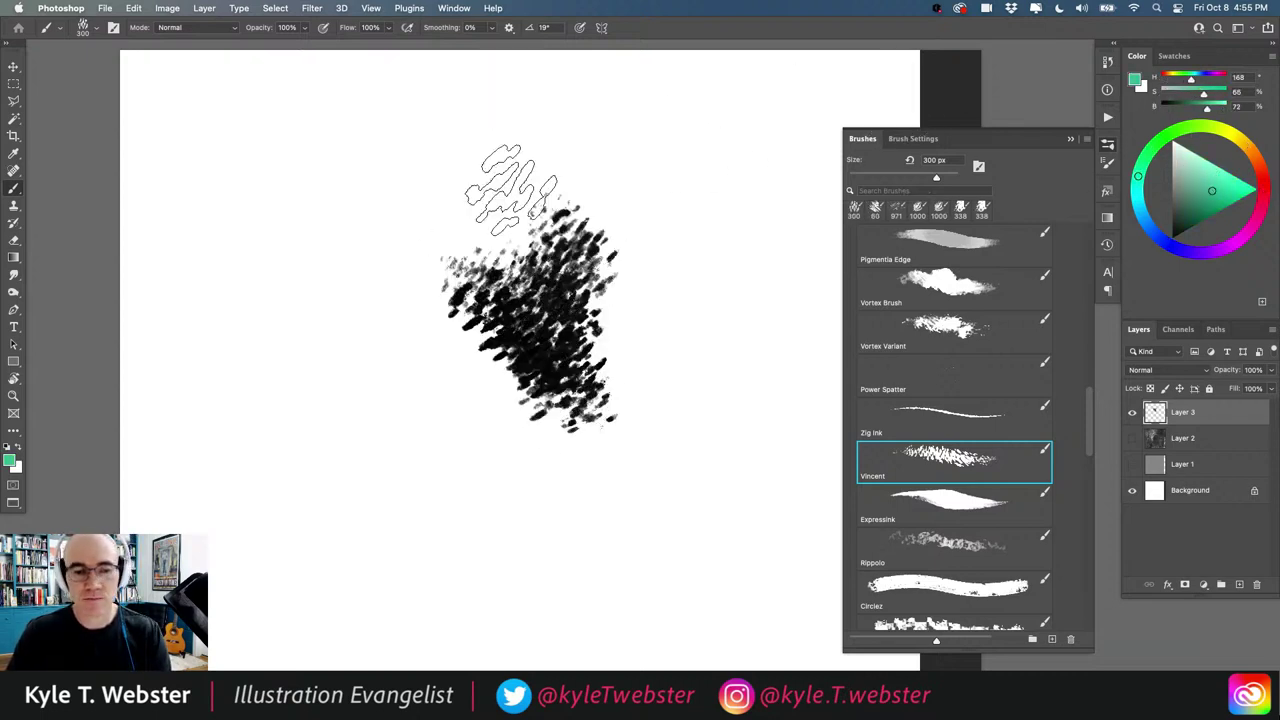
mouse_move(430, 430)
mouse_down()
mouse_move(265, 325)
mouse_move(330, 400)
mouse_move(367, 402)
mouse_move(337, 286)
mouse_move(290, 300)
mouse_move(263, 423)
mouse_move(340, 392)
mouse_up()
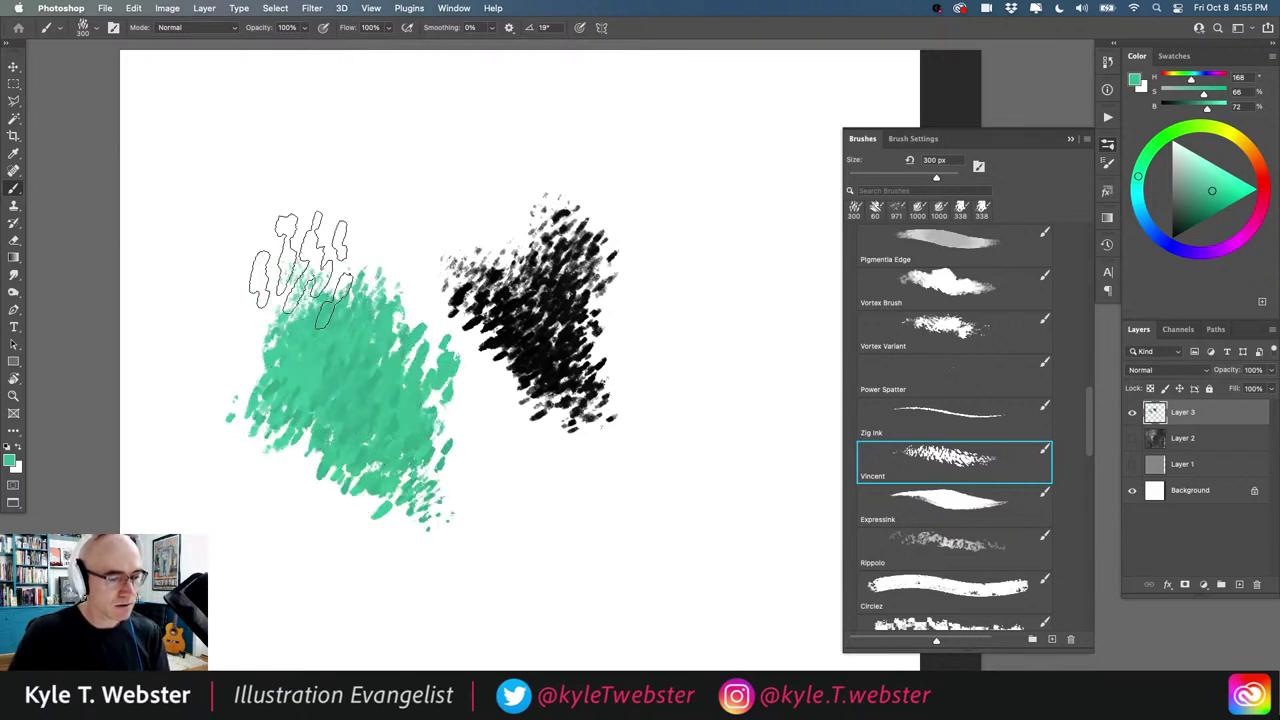
mouse_move(671, 529)
mouse_down()
mouse_move(640, 480)
mouse_move(718, 437)
mouse_move(725, 400)
mouse_up()
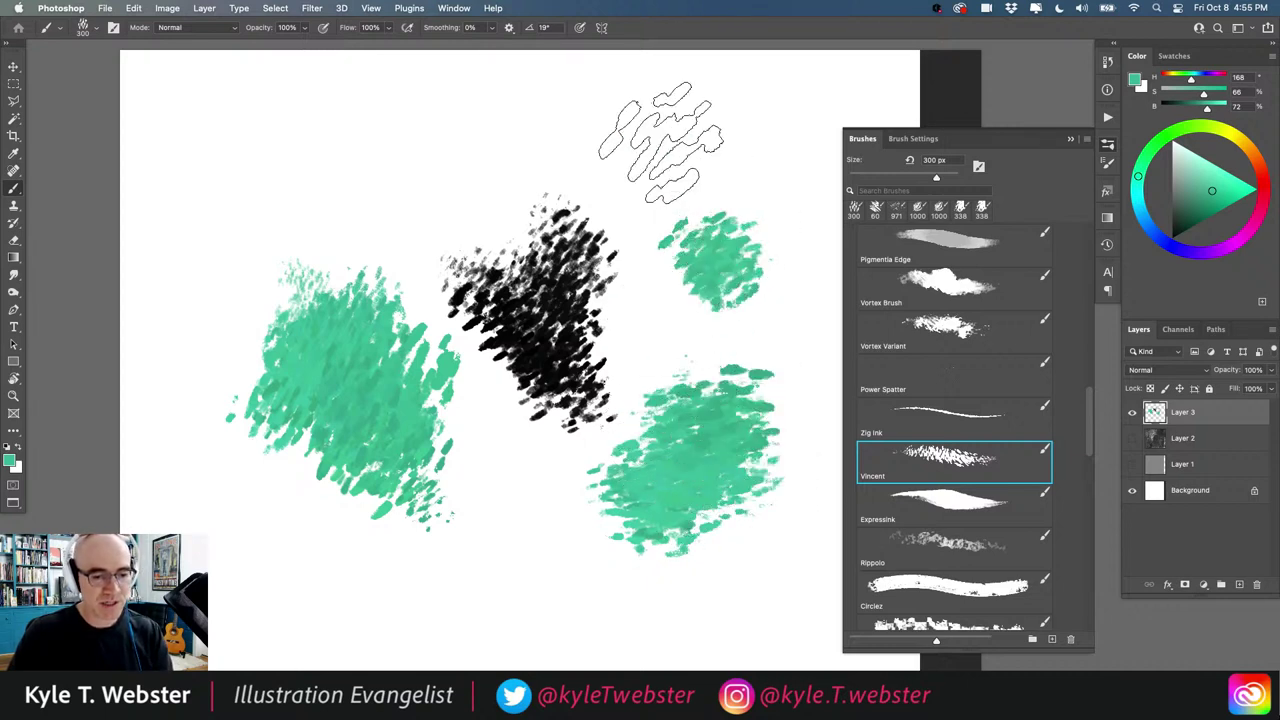
key(super+a)
key(BackSpace)
key(super+d)
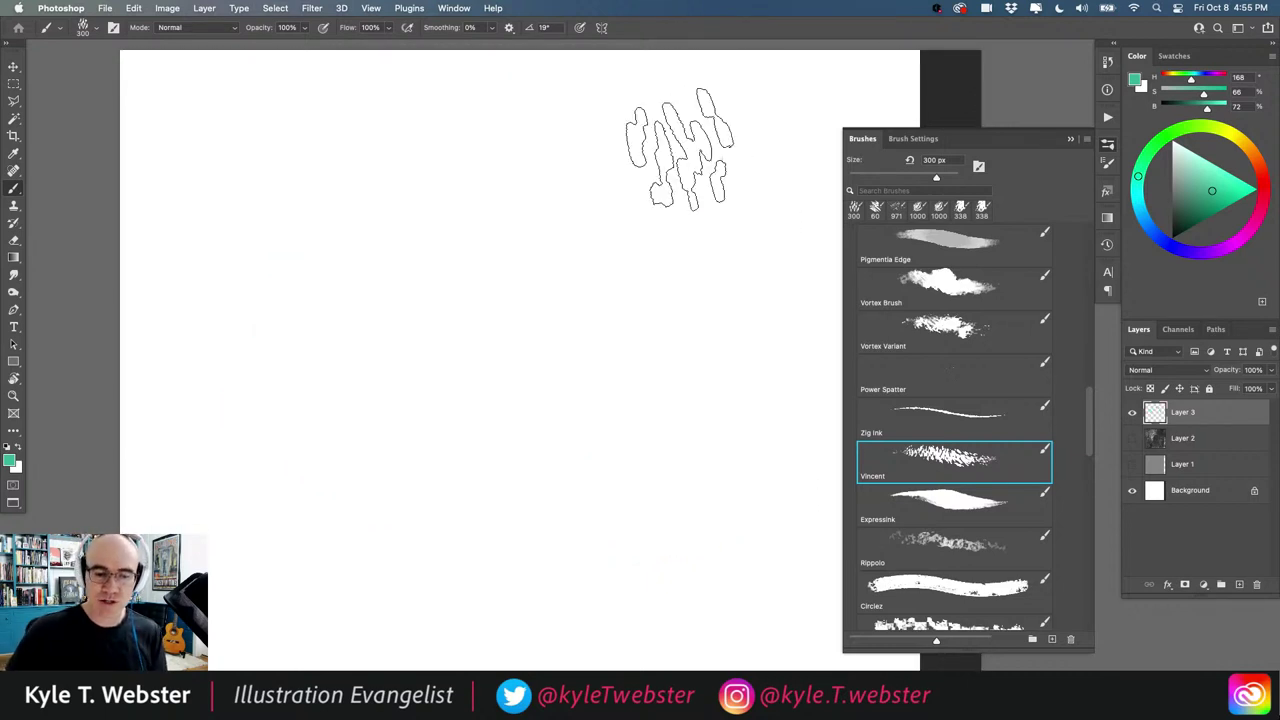
Step: Draw long curving black lines of varying thickness with the 70 px Expressink brush and clear the layer
key(period)
key(d)
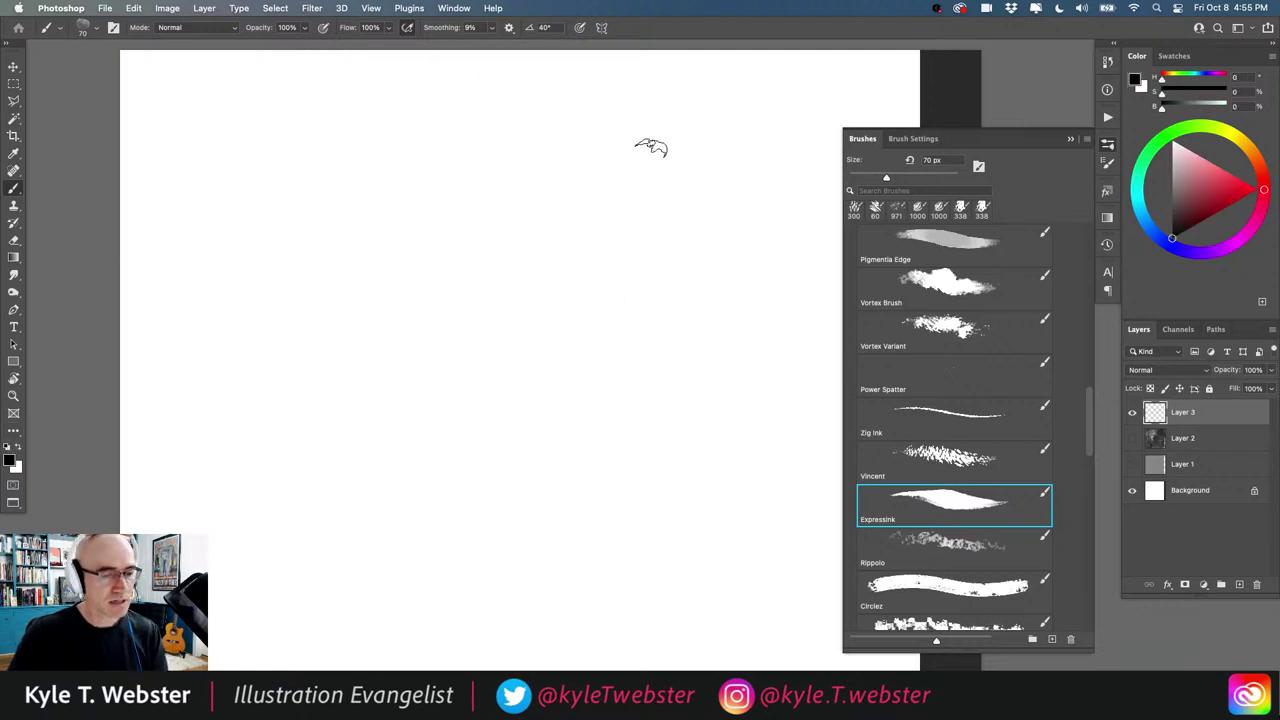
mouse_move(668, 145)
mouse_down()
mouse_move(526, 497)
mouse_move(660, 409)
mouse_move(505, 218)
mouse_up()
mouse_move(420, 230)
mouse_down()
mouse_move(437, 320)
mouse_move(325, 555)
mouse_move(305, 222)
mouse_up()
mouse_move(468, 148)
mouse_down()
mouse_move(453, 372)
mouse_move(590, 640)
mouse_move(720, 415)
mouse_move(757, 205)
mouse_up()
drag(757, 125, 668, 200)
drag(650, 112, 540, 95)
mouse_move(492, 105)
mouse_down()
mouse_move(378, 127)
mouse_move(222, 294)
mouse_up()
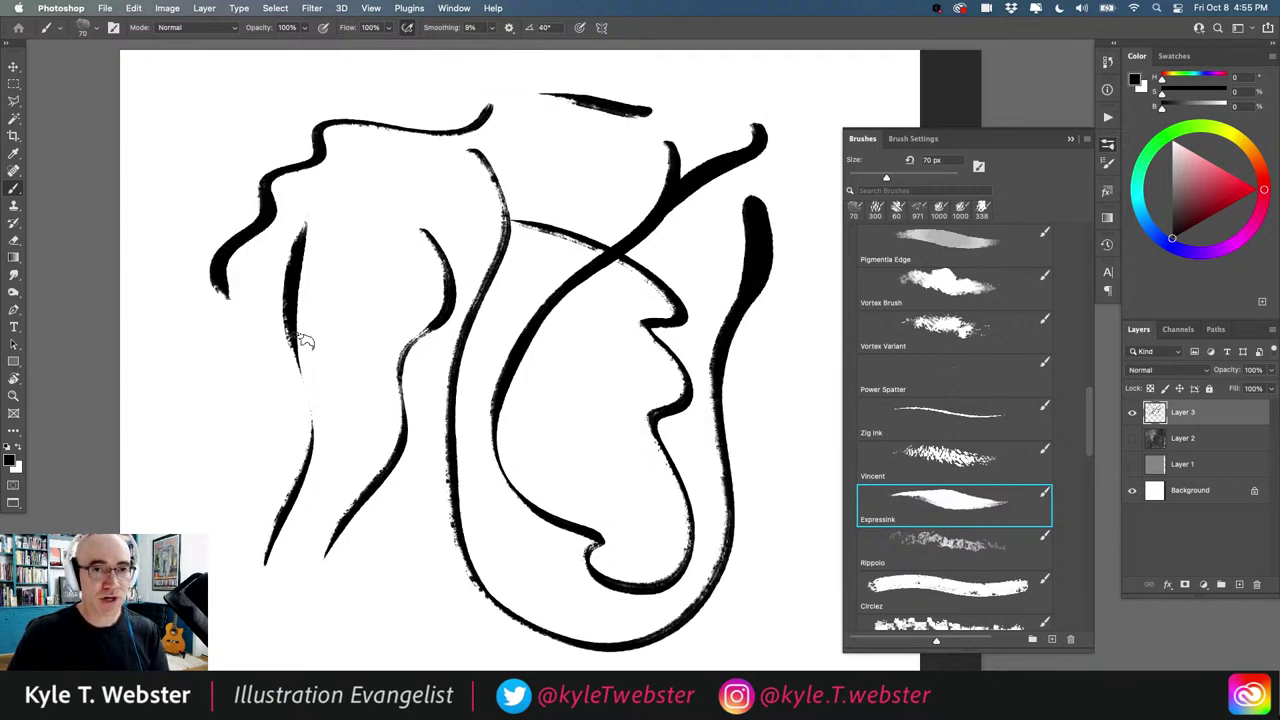
key(Delete)
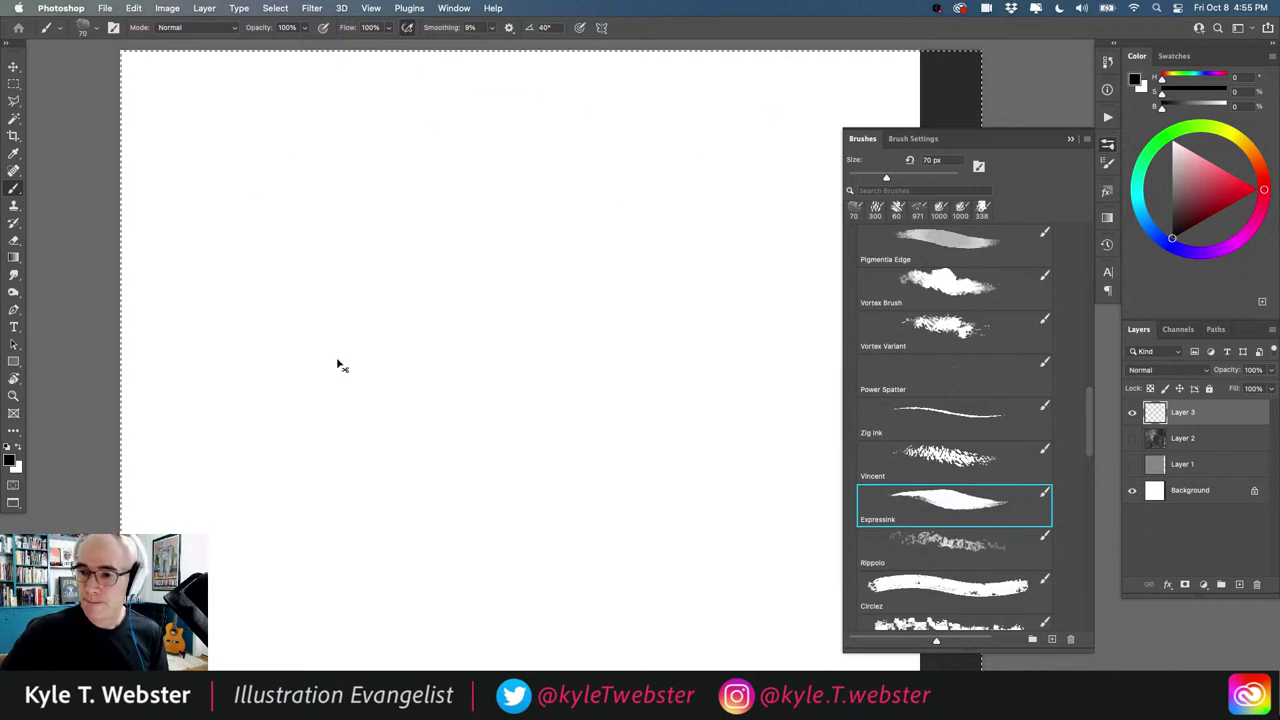
Step: Paint overlapping circular grey and black textures with the 400 px Rippolo brush and undo all the strokes
scroll(1087, 405, down, 5)
click(950, 378)
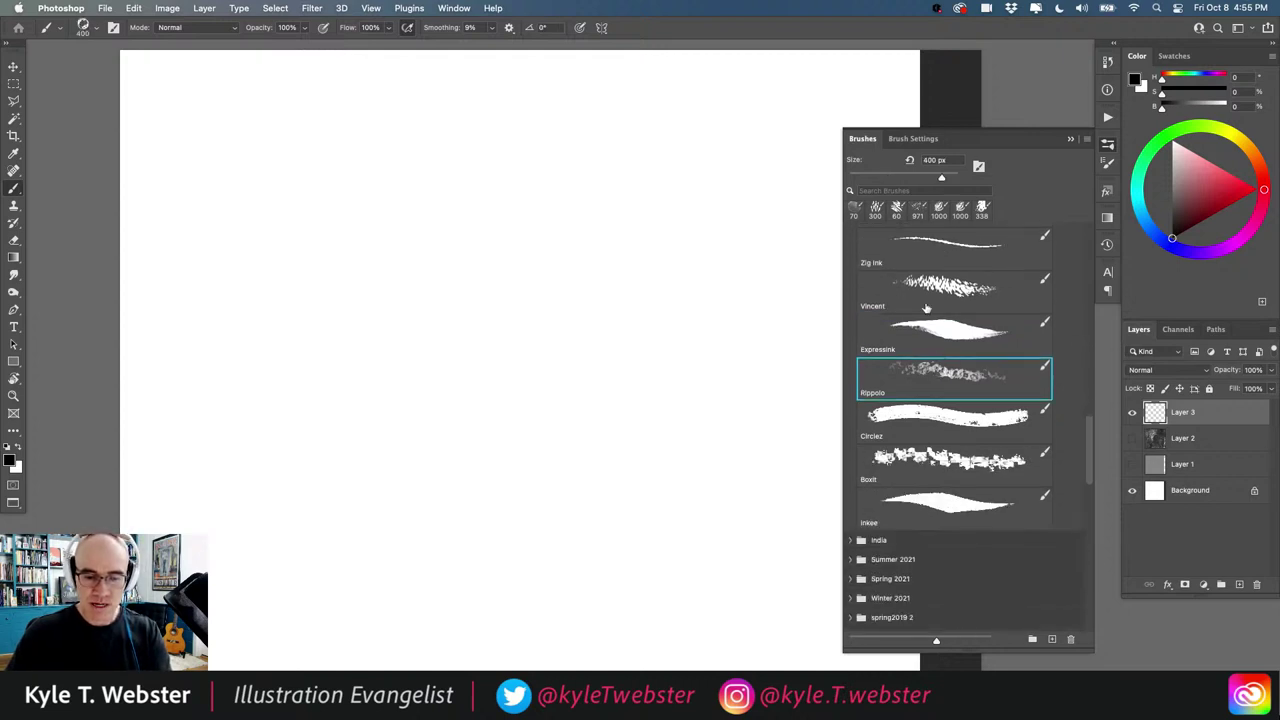
drag(616, 221, 590, 420)
mouse_move(495, 425)
mouse_down()
mouse_move(314, 386)
mouse_move(471, 206)
mouse_move(429, 300)
mouse_move(447, 340)
mouse_move(309, 314)
mouse_move(663, 520)
mouse_move(610, 430)
mouse_move(700, 260)
mouse_move(616, 266)
mouse_up()
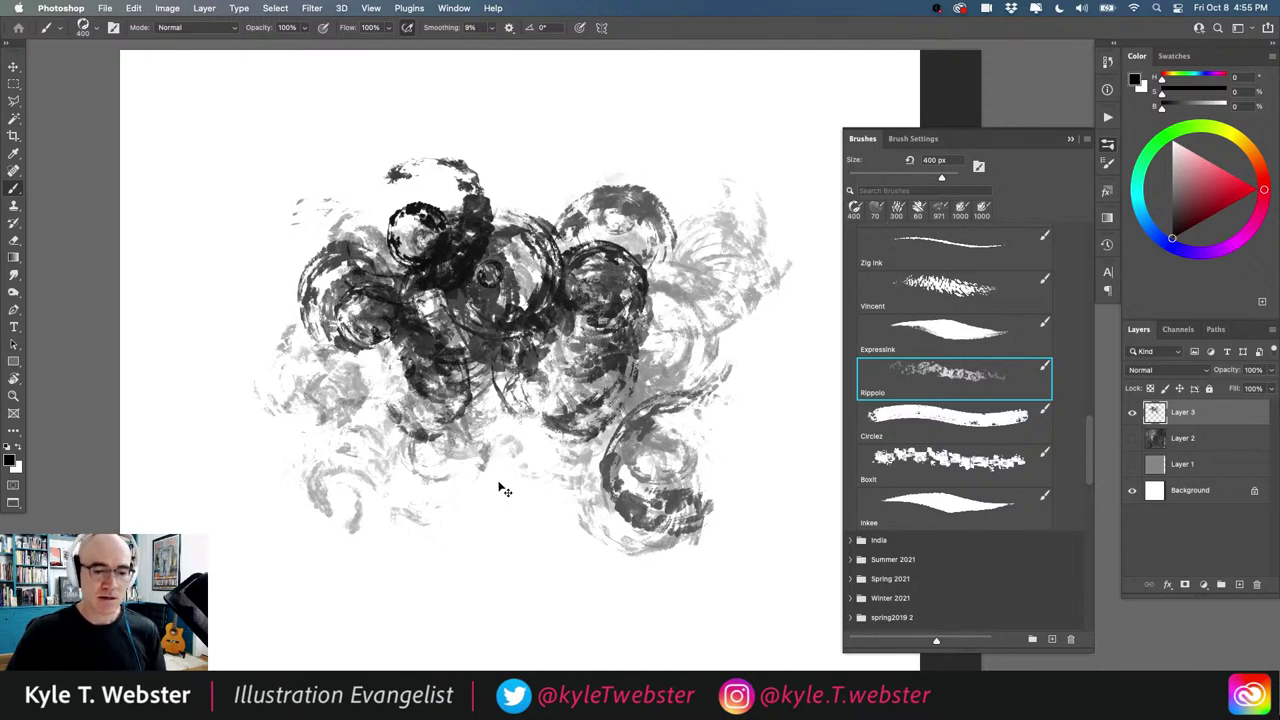
key(super+z)
key(super+z)
key(super+z)
key(super+z)
key(super+z)
key(super+z)
key(super+z)
Step: Paint broad straight and curved black strokes with the 300 px Circlez brush at 30% flow and clear the layer
click(905, 415)
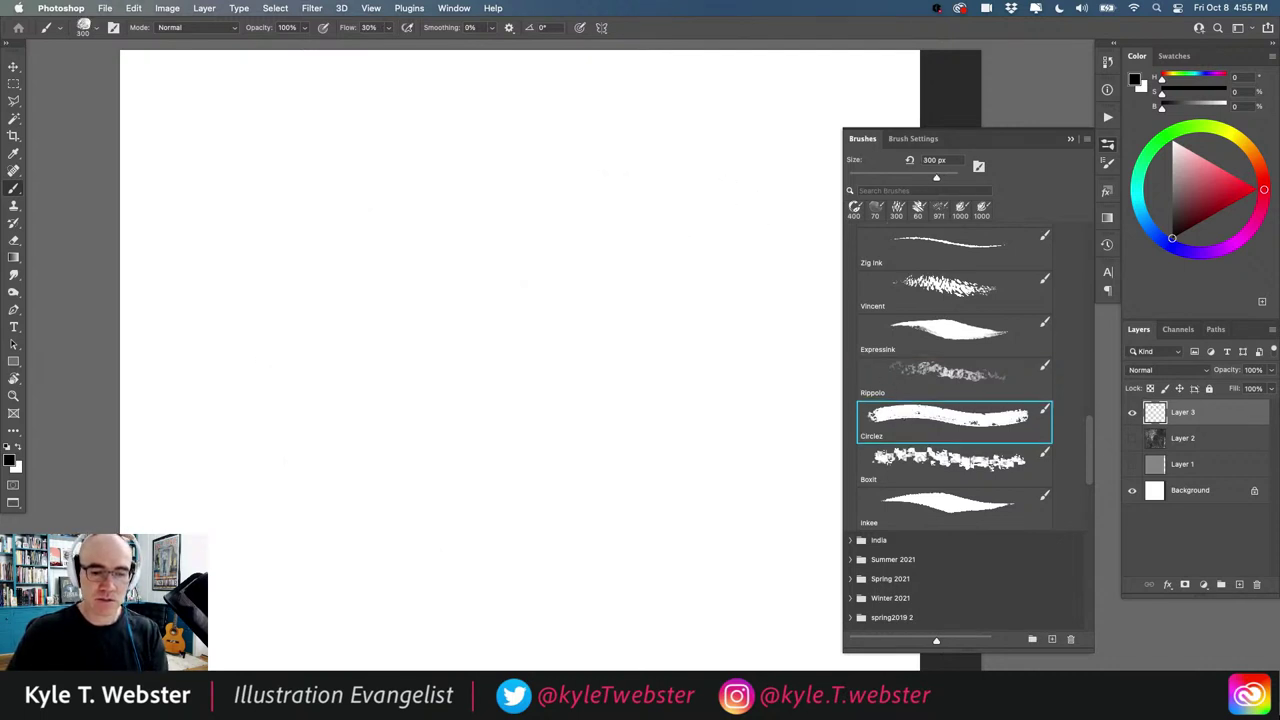
mouse_move(575, 240)
mouse_down()
mouse_move(505, 452)
mouse_move(265, 205)
mouse_up()
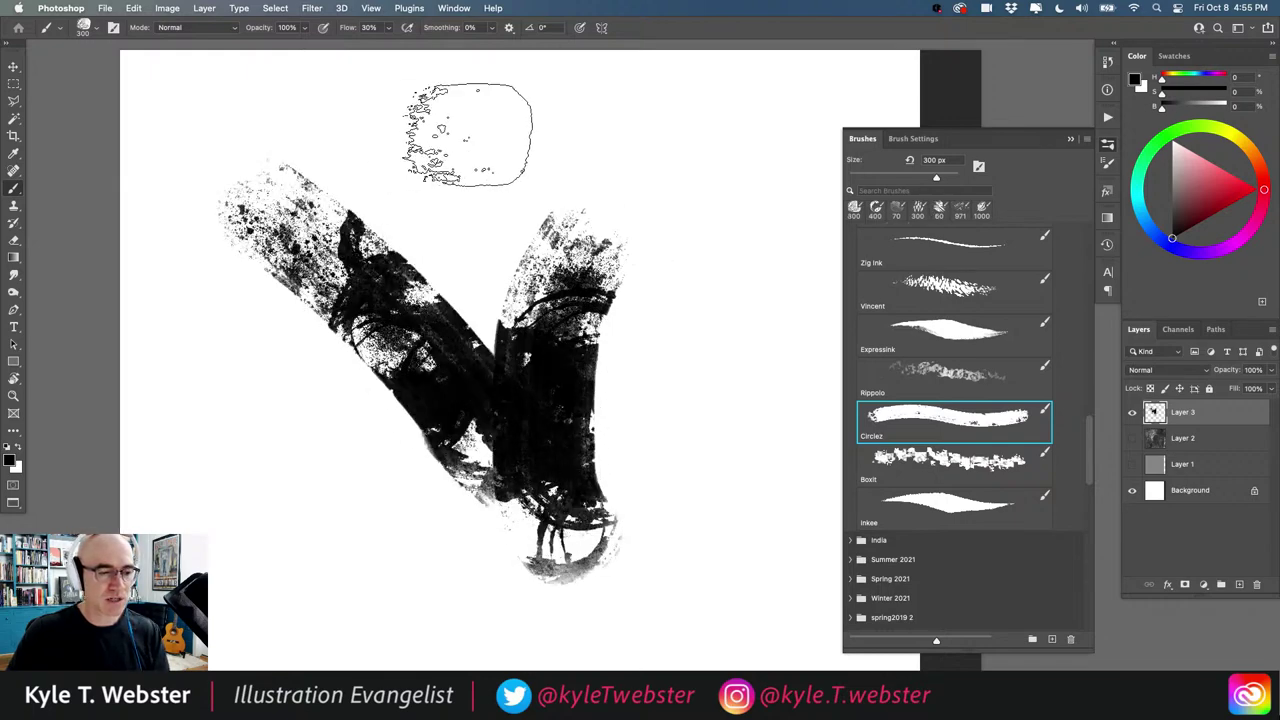
mouse_move(471, 120)
mouse_down()
mouse_move(757, 350)
mouse_move(692, 590)
mouse_up()
mouse_move(486, 592)
mouse_down()
mouse_move(367, 553)
mouse_move(348, 508)
mouse_up()
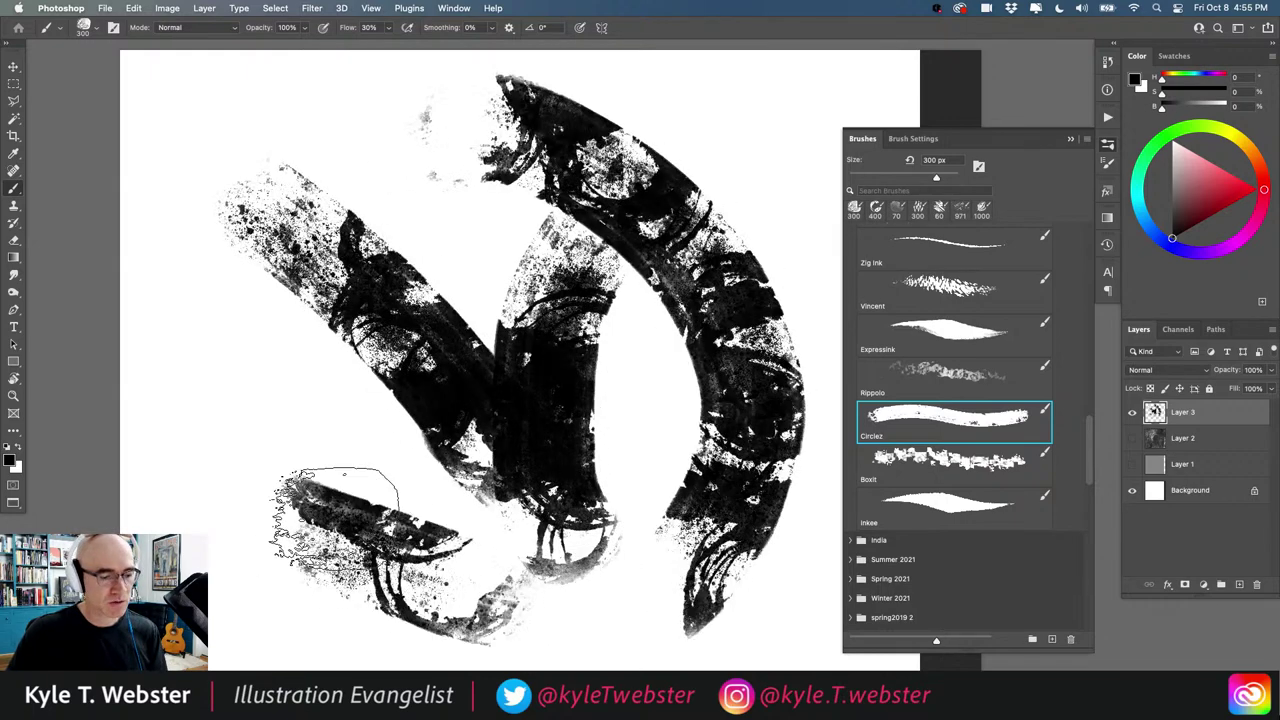
drag(338, 450, 243, 345)
mouse_move(418, 244)
mouse_down()
mouse_move(428, 249)
mouse_move(210, 100)
mouse_move(250, 290)
mouse_up()
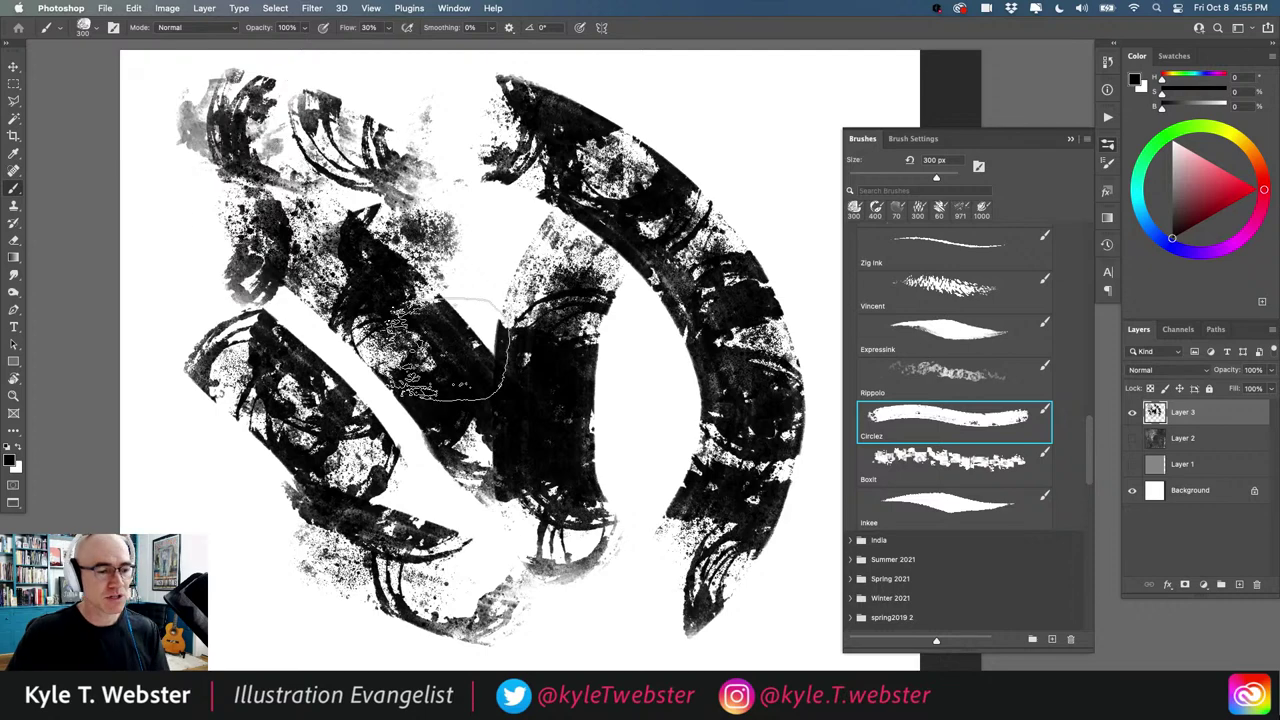
key(BackSpace)
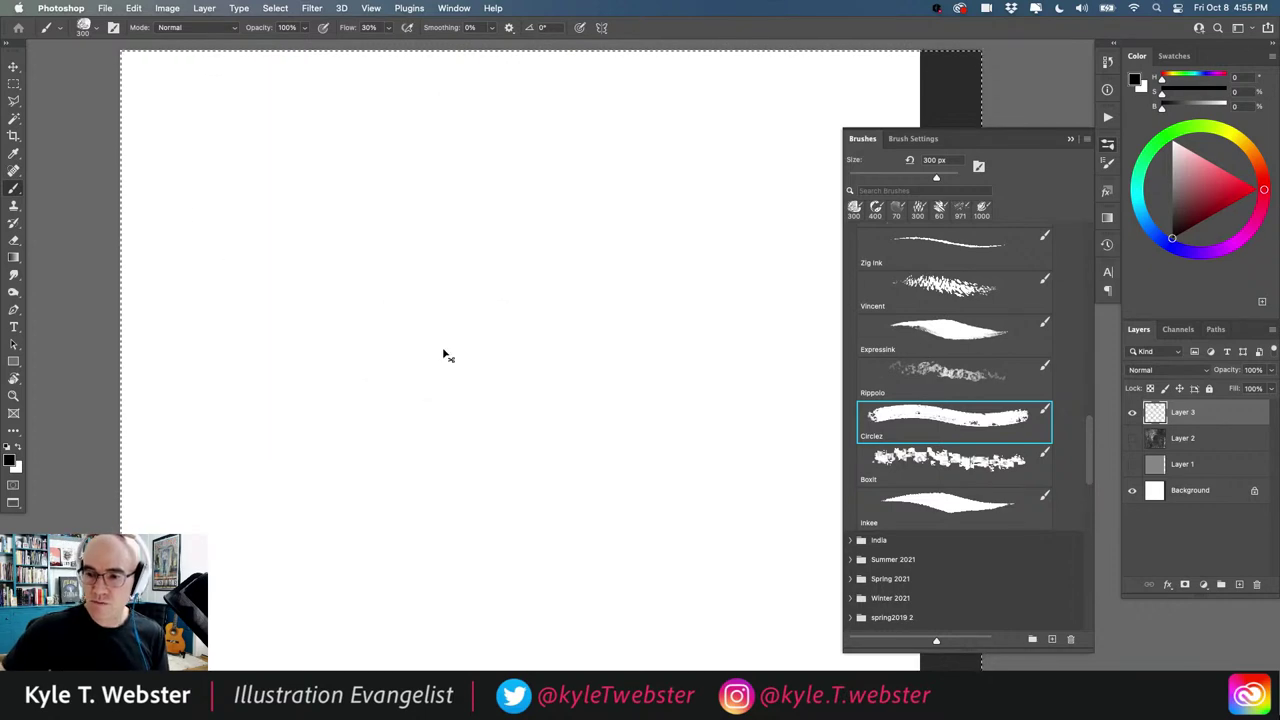
Step: Paint overlapping black blocks with the 521 px Boxit brush at 100% and then 61% flow, and clear the layer
click(944, 465)
mouse_move(652, 314)
mouse_down()
mouse_move(629, 400)
mouse_move(506, 369)
mouse_move(326, 287)
mouse_move(500, 233)
mouse_move(468, 208)
mouse_up()
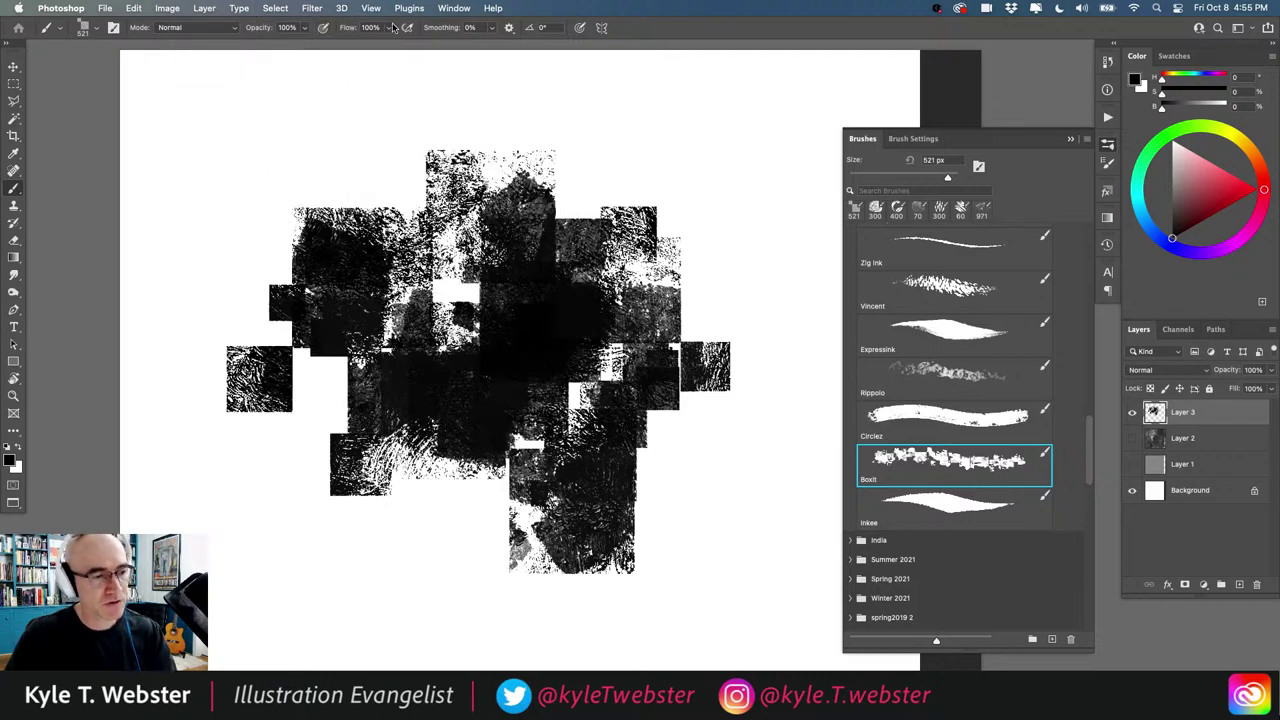
drag(389, 28, 365, 43)
mouse_move(600, 160)
mouse_down()
mouse_move(767, 228)
mouse_move(692, 297)
mouse_move(729, 390)
mouse_move(652, 438)
mouse_move(652, 488)
mouse_move(574, 482)
mouse_move(302, 538)
mouse_move(313, 384)
mouse_move(230, 200)
mouse_up()
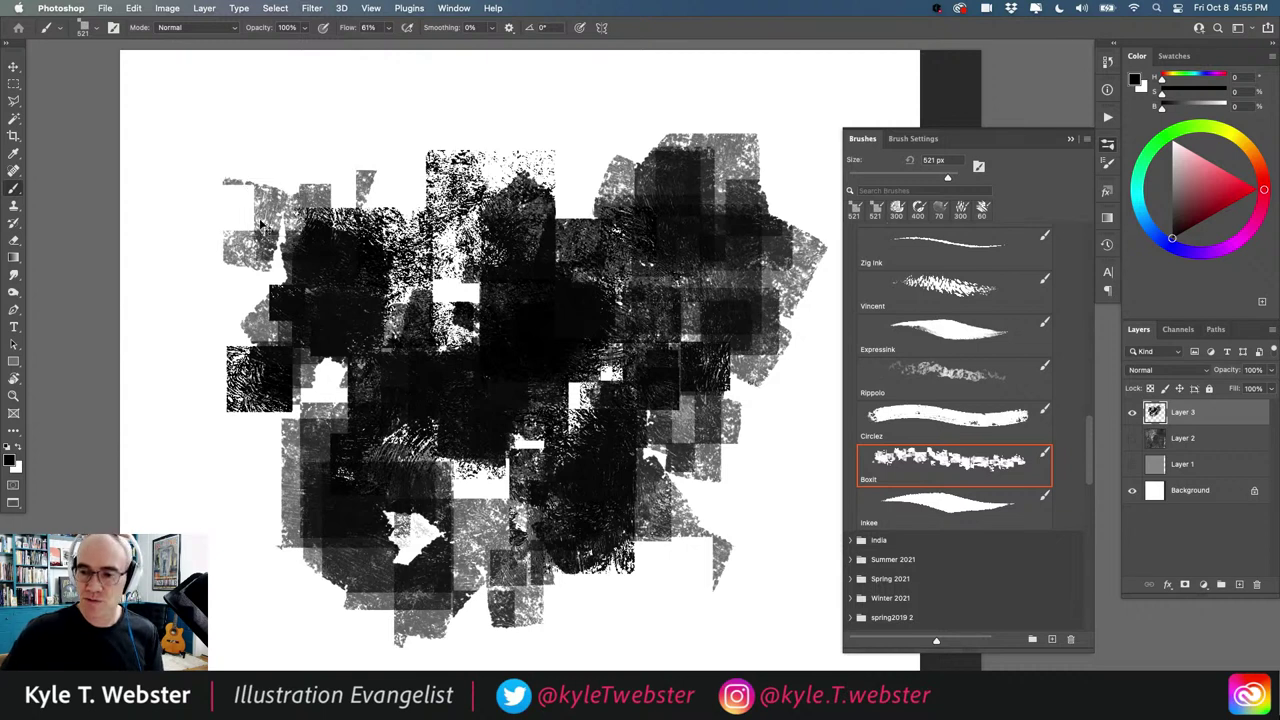
key(super+a)
key(BackSpace)
key(super+d)
Step: Draw smooth tapered lines and a small face profile with tied hair using the 50 px Inkee brush, and clear the layer
key(period)
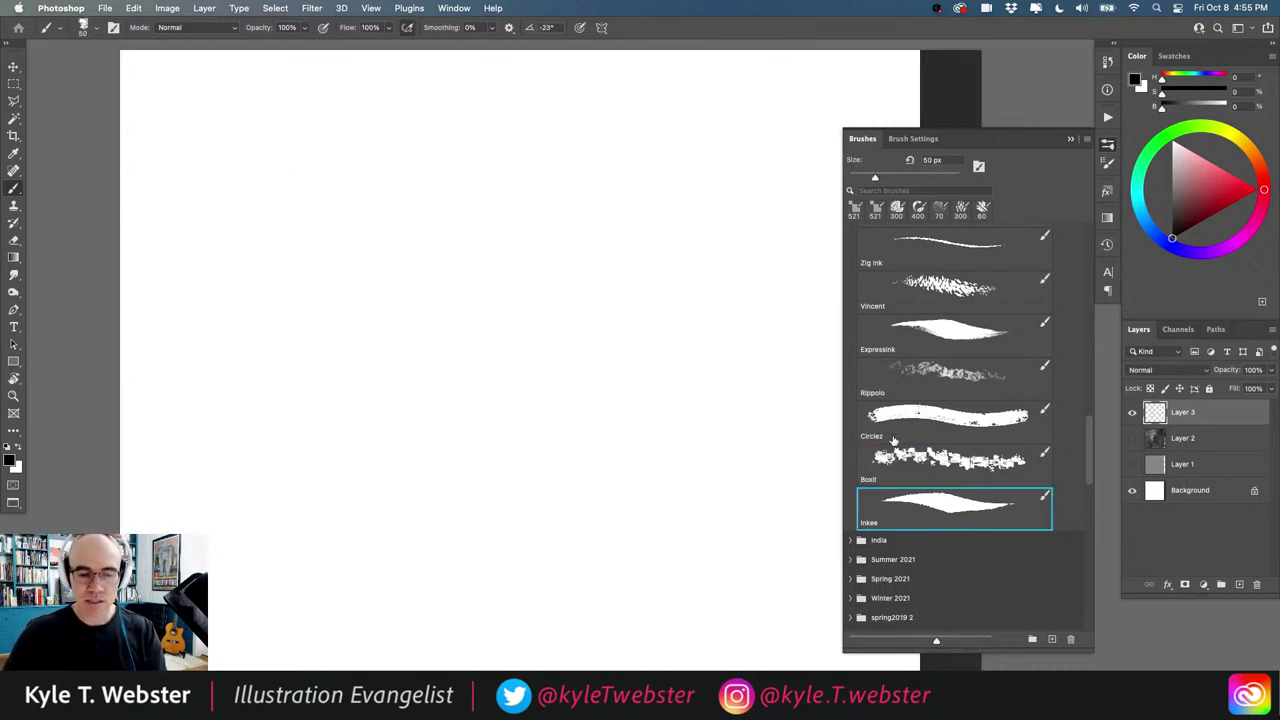
mouse_move(617, 127)
mouse_down()
mouse_move(560, 394)
mouse_move(529, 177)
mouse_move(409, 394)
mouse_move(510, 515)
mouse_move(346, 563)
mouse_move(366, 567)
mouse_up()
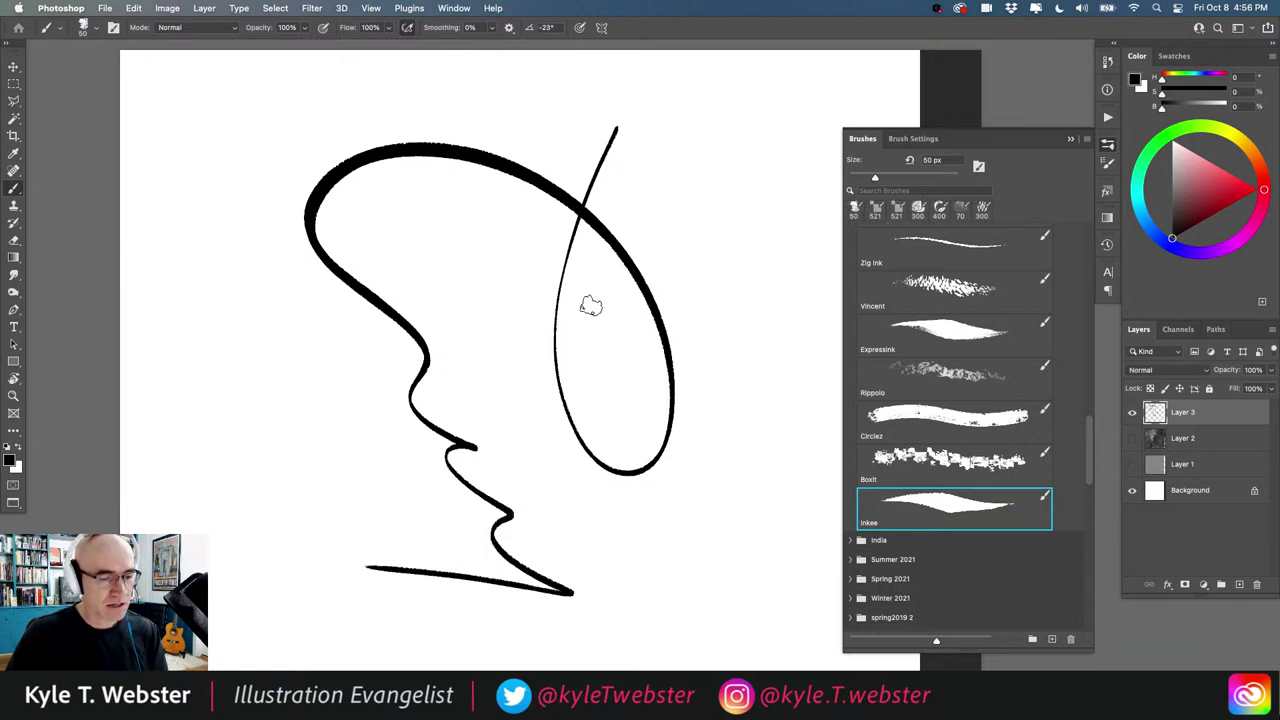
drag(678, 295, 402, 421)
drag(280, 450, 249, 160)
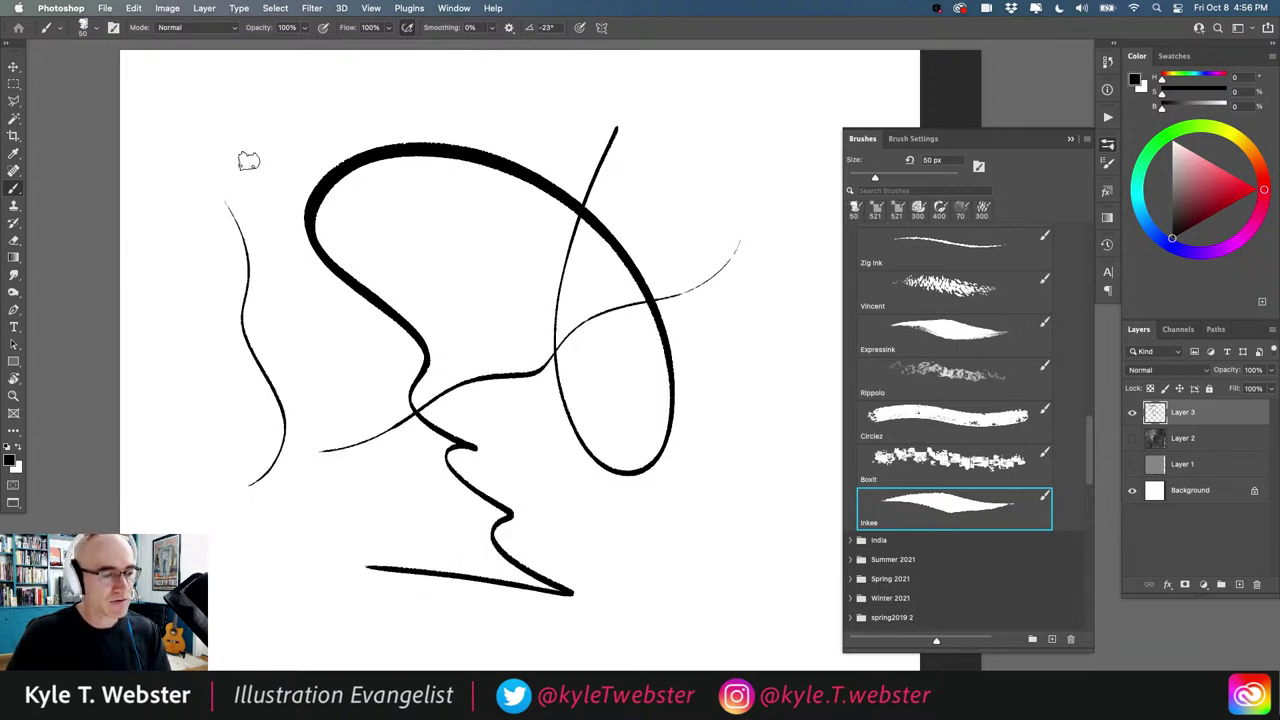
drag(475, 360, 558, 488)
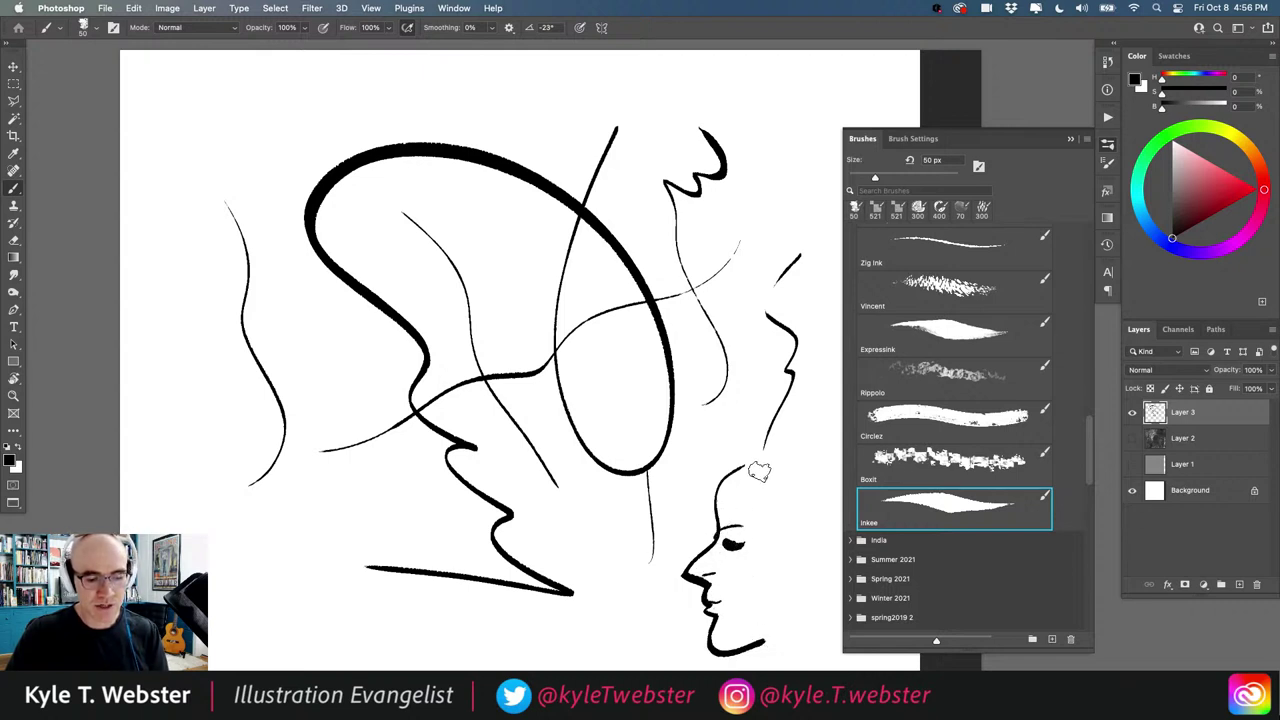
drag(782, 533, 770, 466)
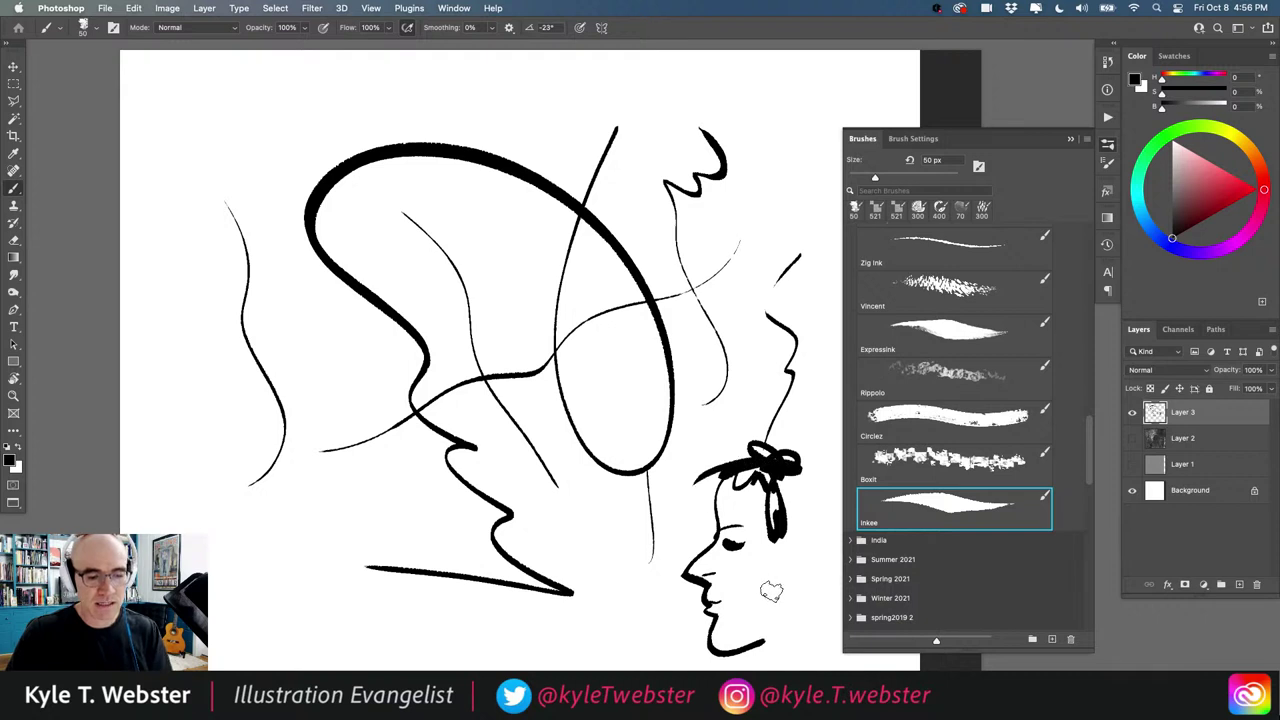
key(super+a)
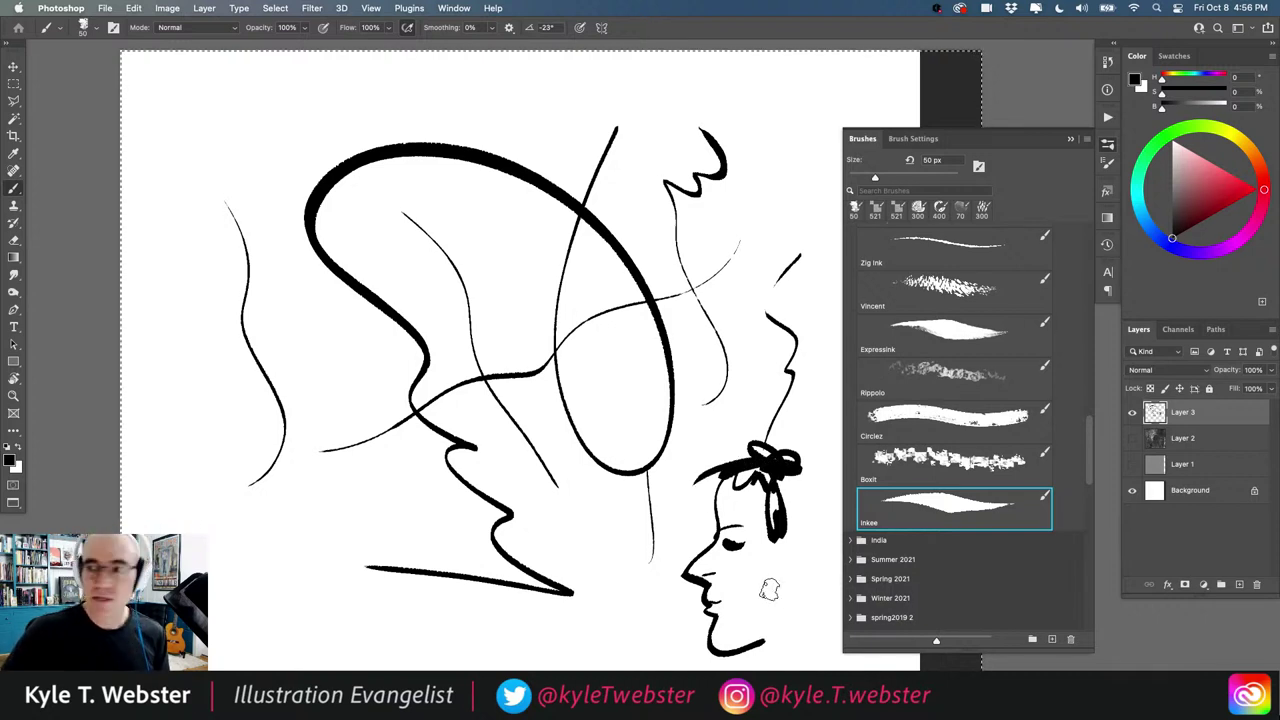
key(Delete)
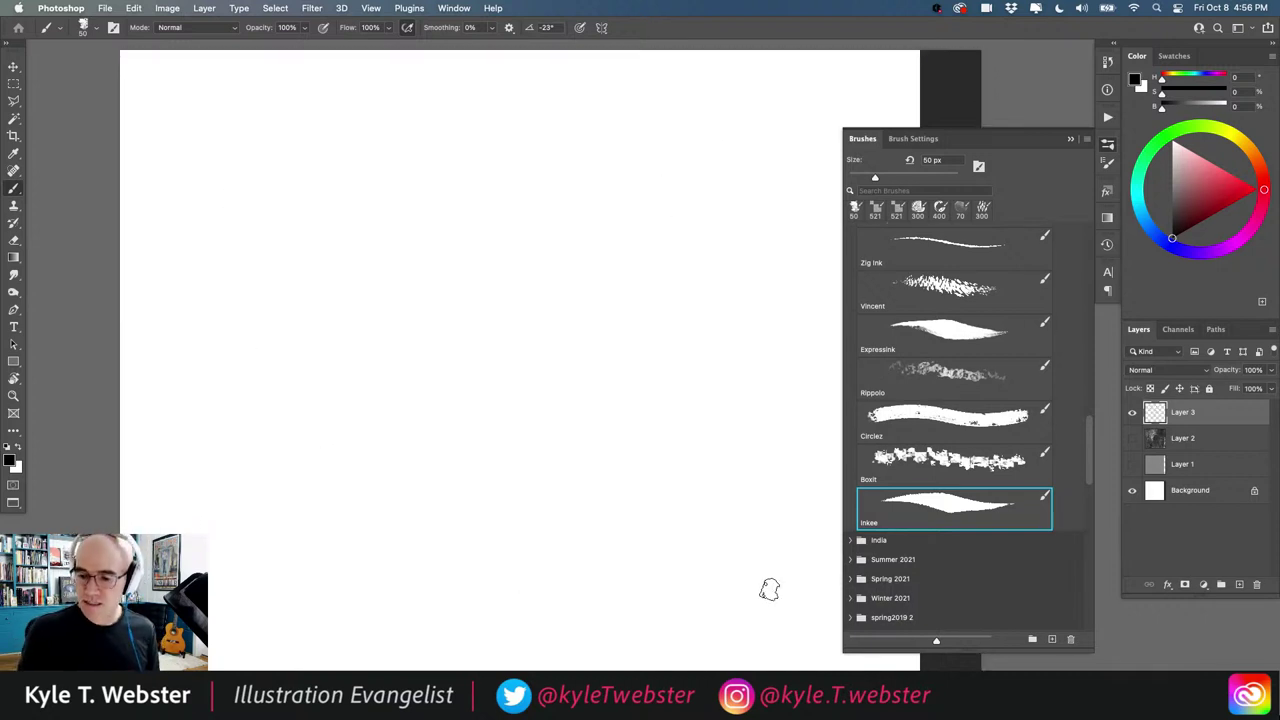